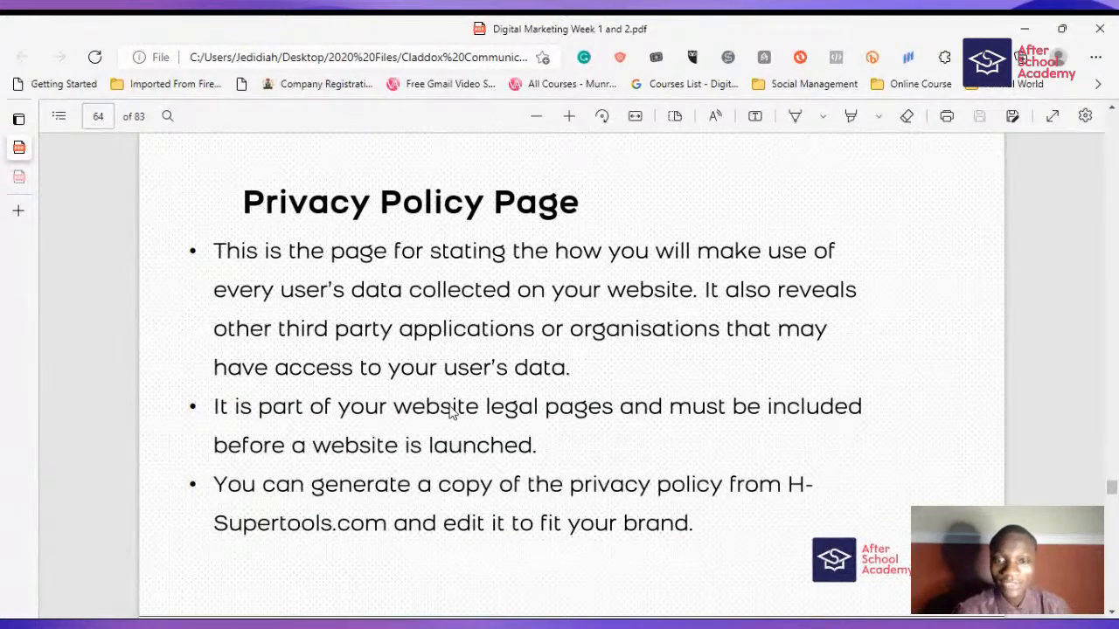
# - Show the Pages list with all seven published site pages
pyautogui.scroll(1, 312, 562)
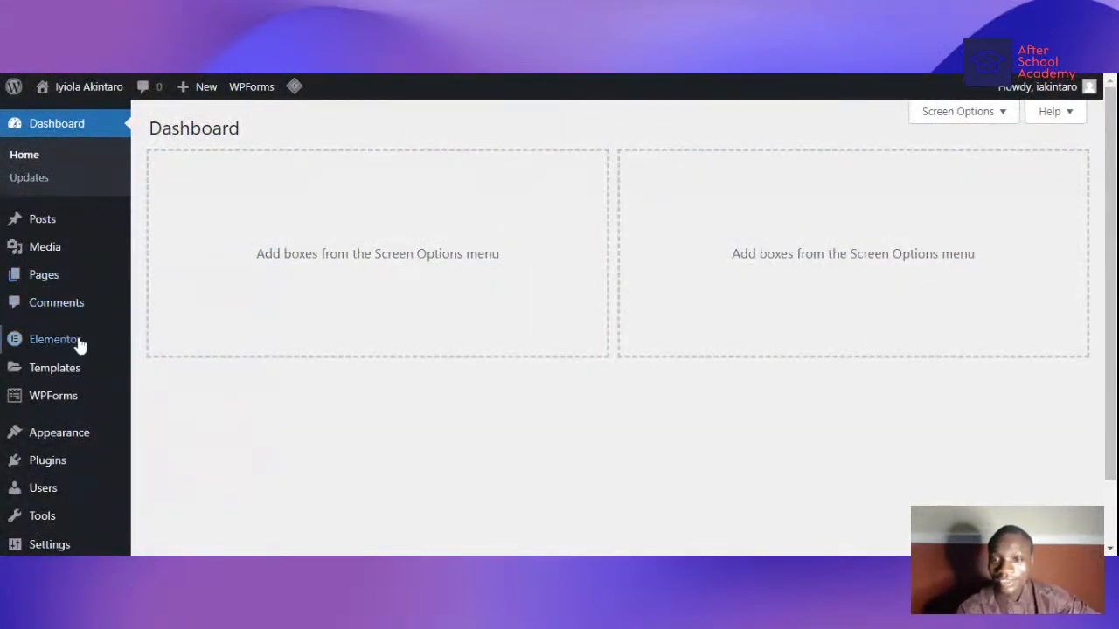
pyautogui.moveTo(41, 272)
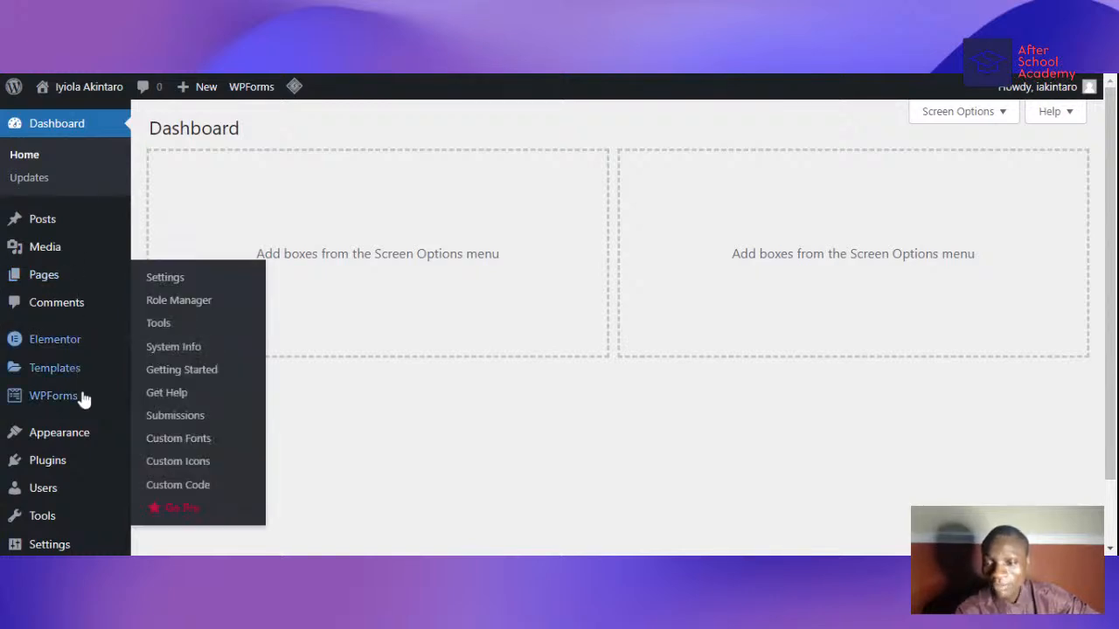
pyautogui.moveTo(80, 374)
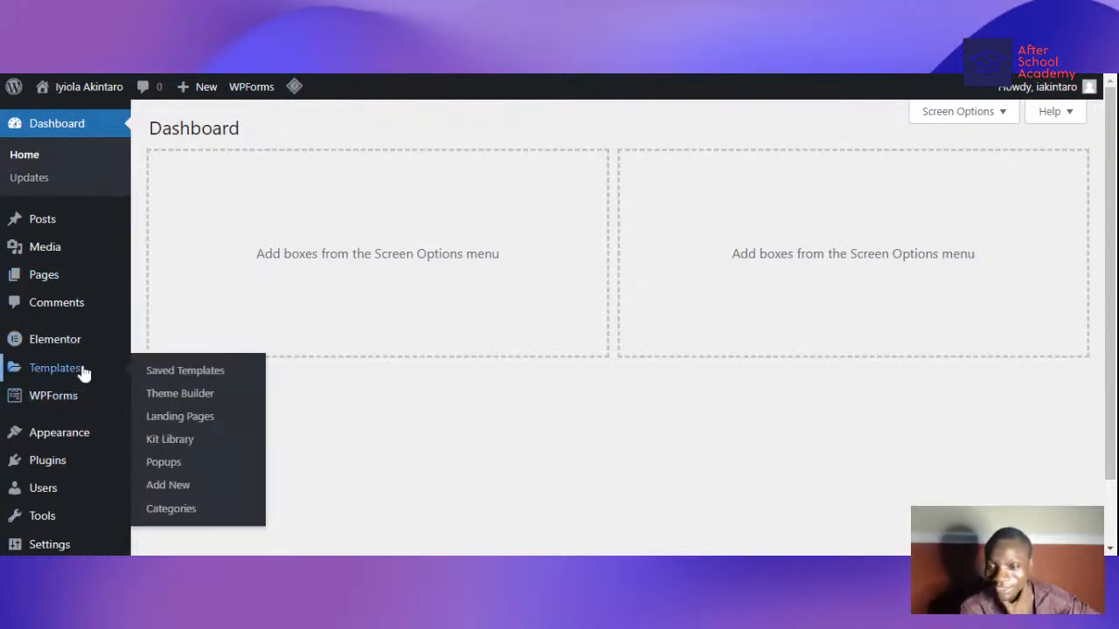
pyautogui.moveTo(56, 244)
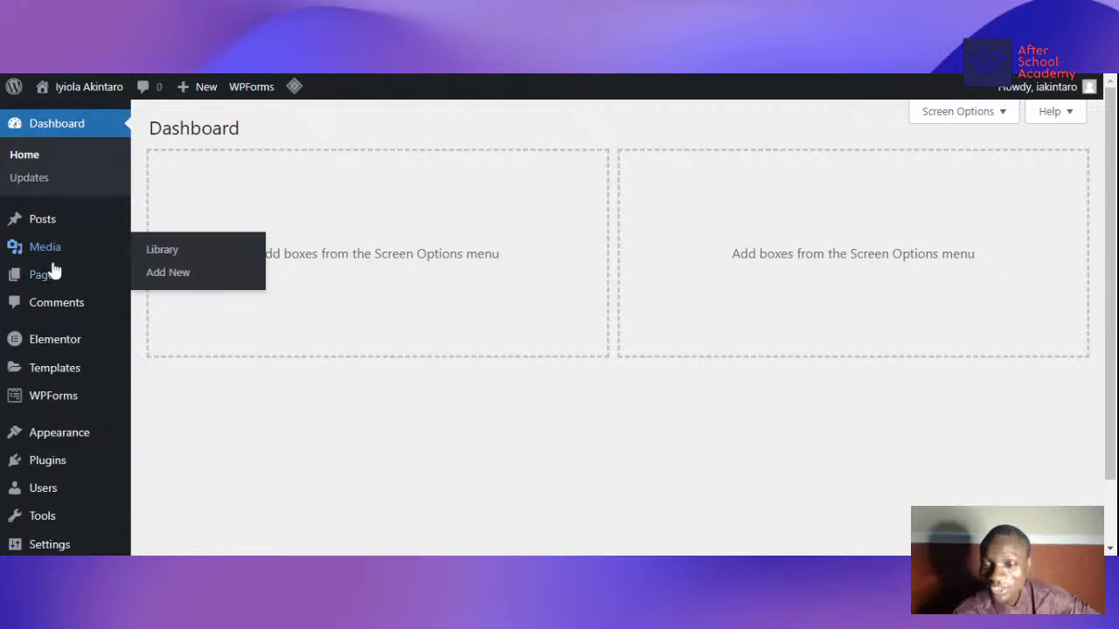
pyautogui.click(265, 275)
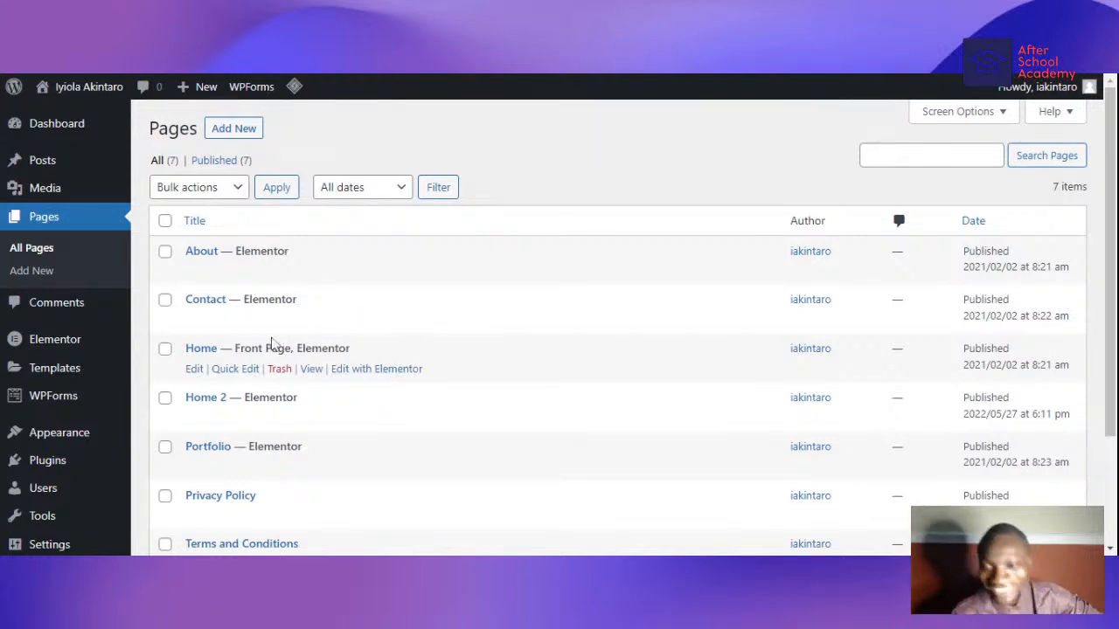
# - Trash the old Privacy Policy page, empty the trash, and return to All (6)
pyautogui.scroll(-3, 280, 350)
pyautogui.scroll(3, 292, 369)
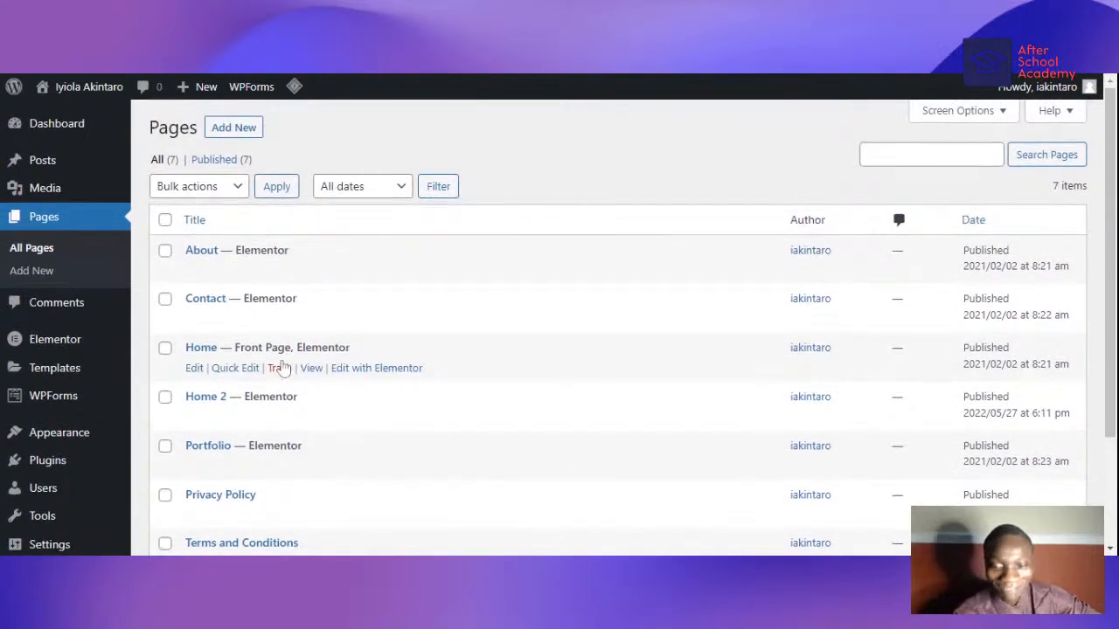
pyautogui.scroll(-3, 280, 368)
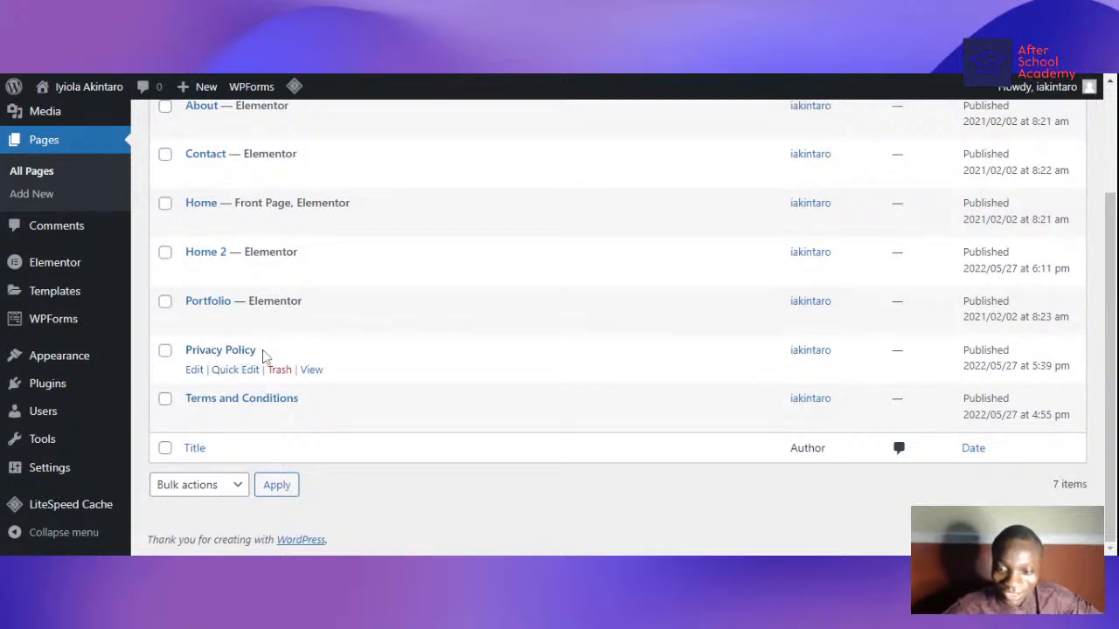
pyautogui.click(278, 371)
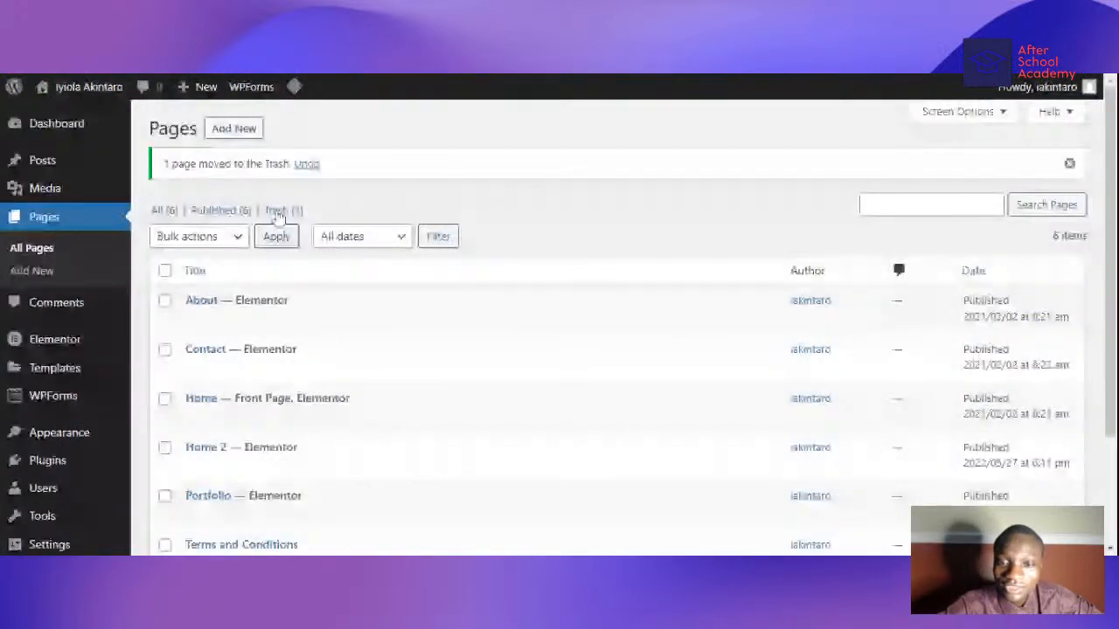
pyautogui.click(276, 210)
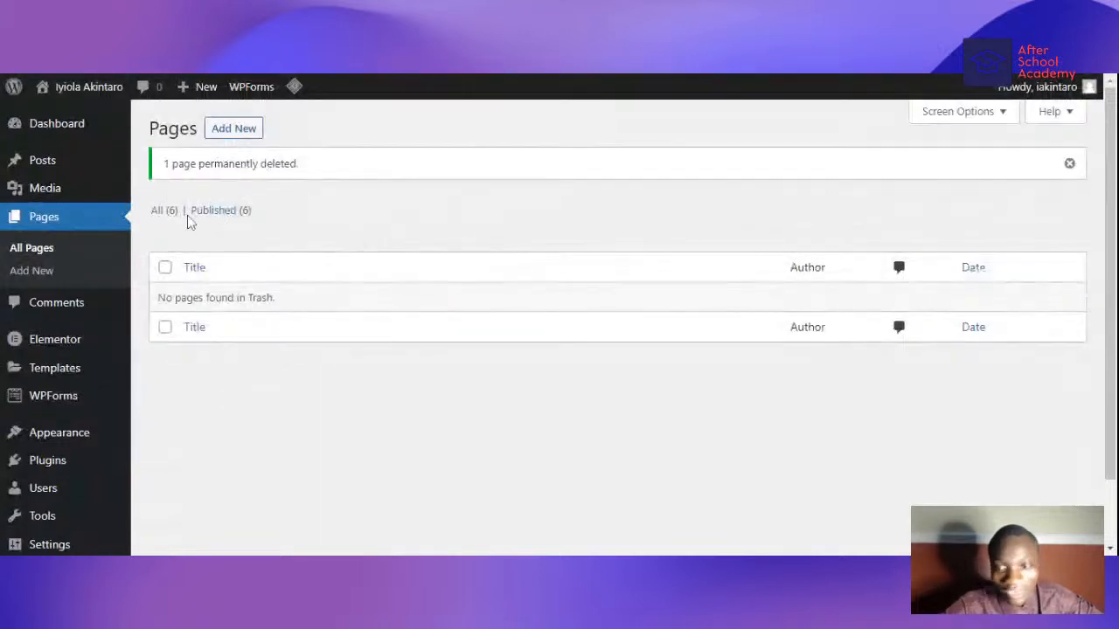
pyautogui.click(161, 210)
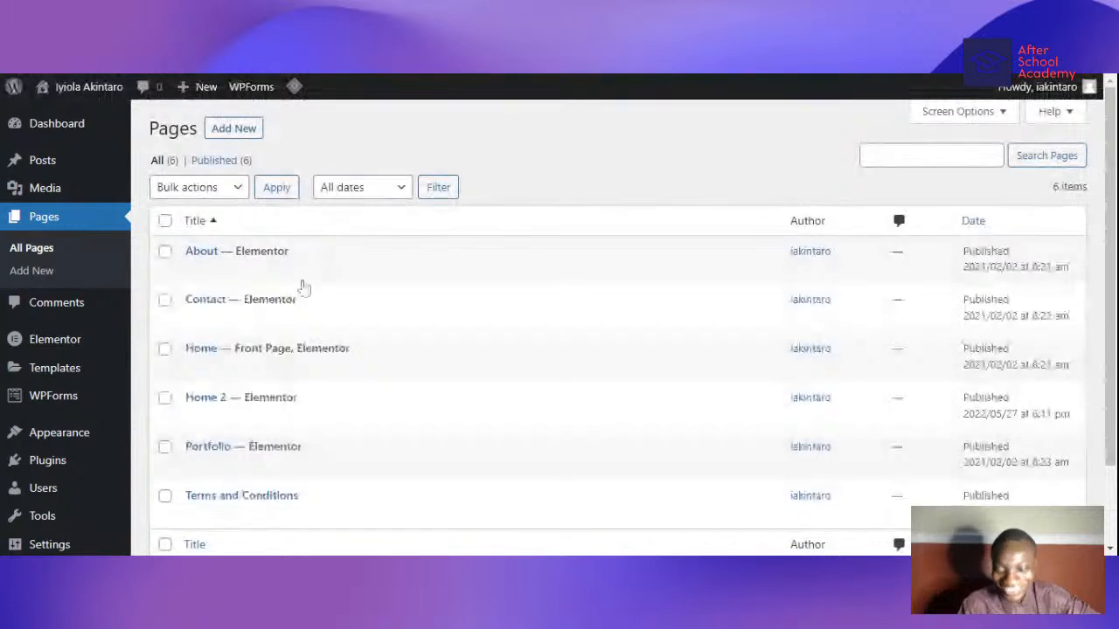
pyautogui.scroll(-2, 289, 324)
pyautogui.scroll(2, 333, 357)
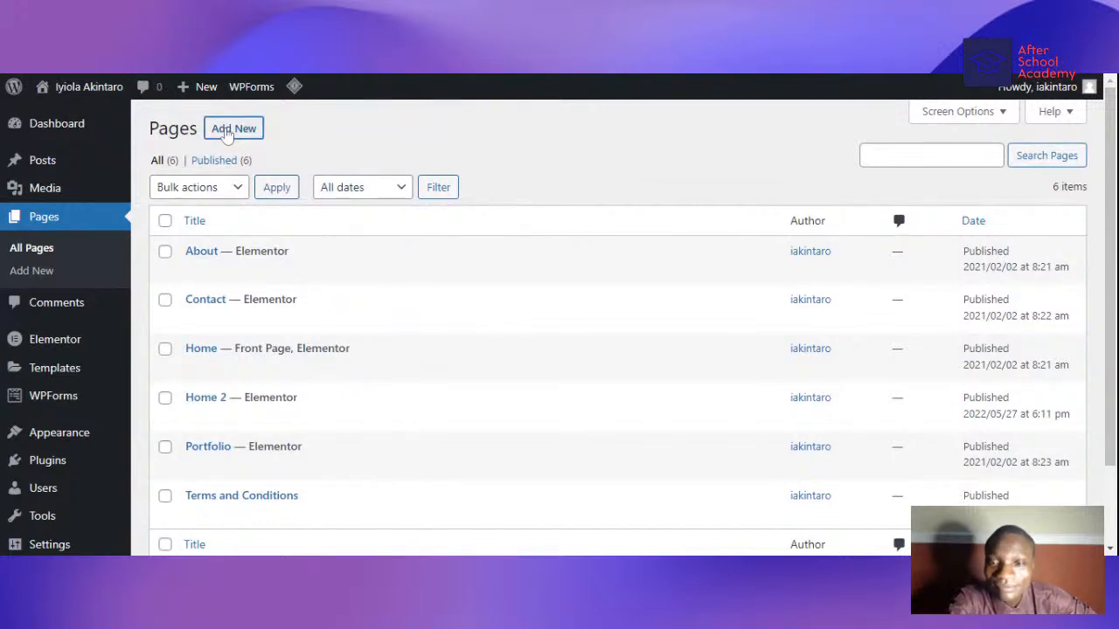
# - Add a new page titled 'Privacy Policy', correcting the mistyped ending
pyautogui.click(229, 129)
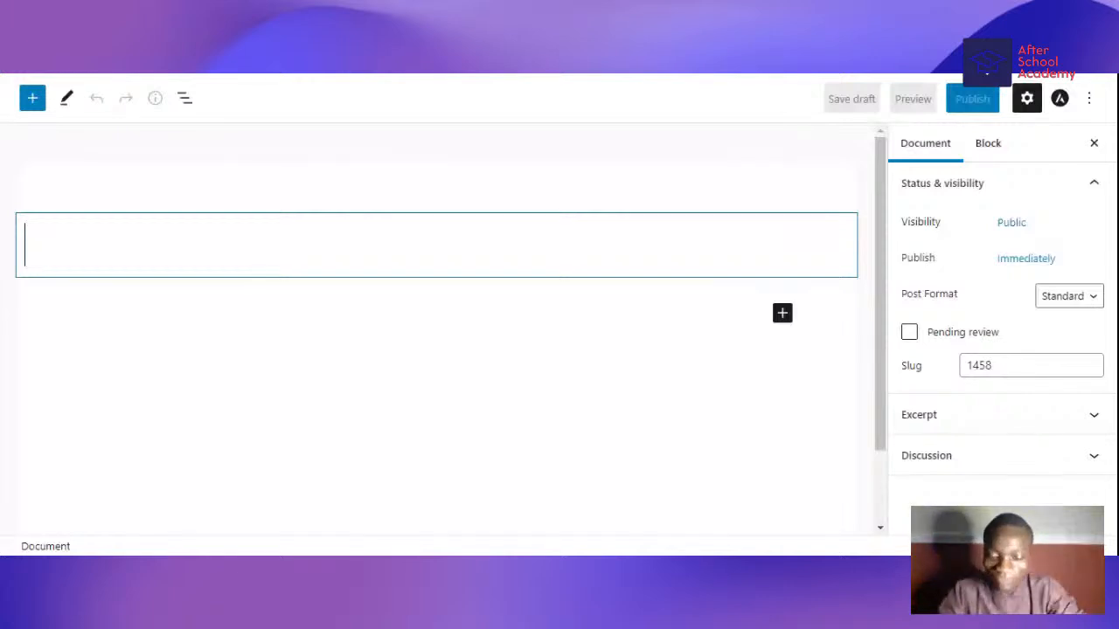
pyautogui.write('Privac')
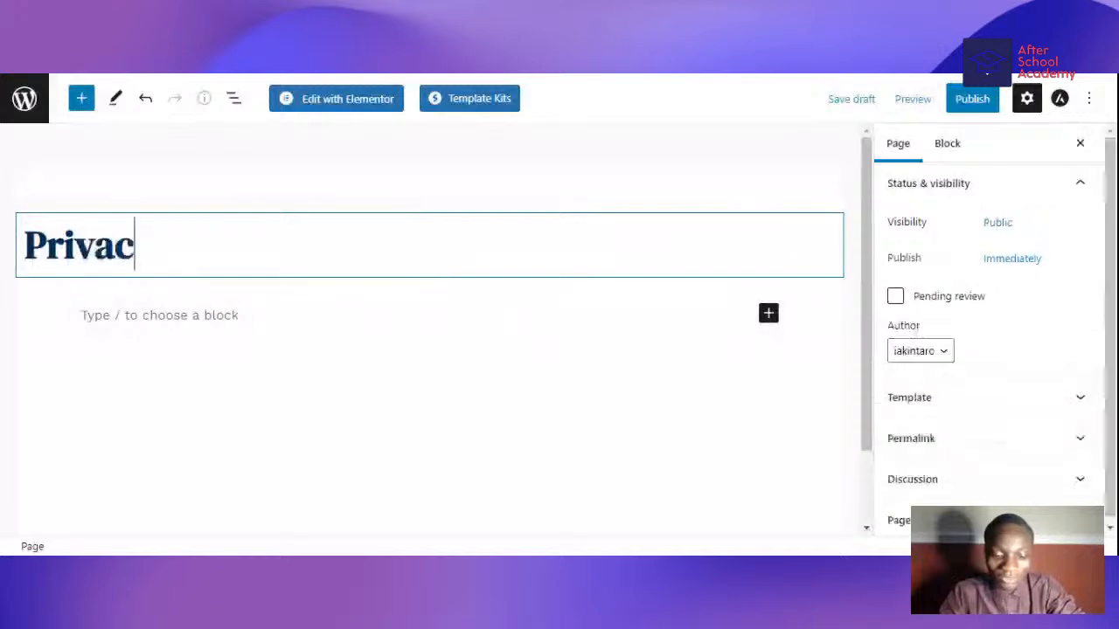
pyautogui.write('y Poliuc')
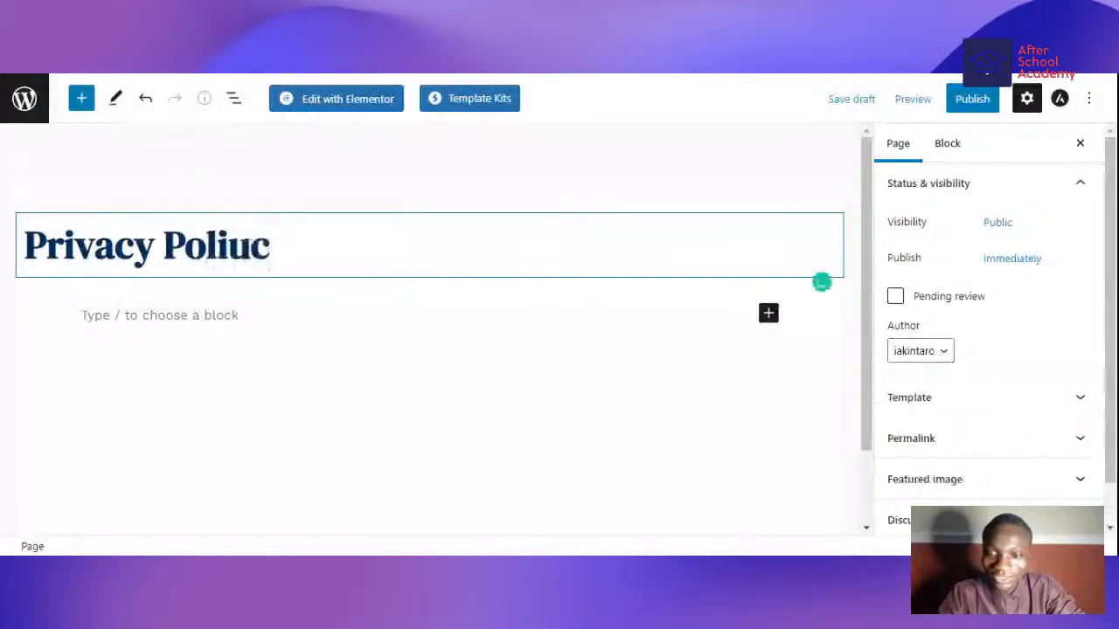
pyautogui.press('BackSpace')
pyautogui.press('BackSpace')
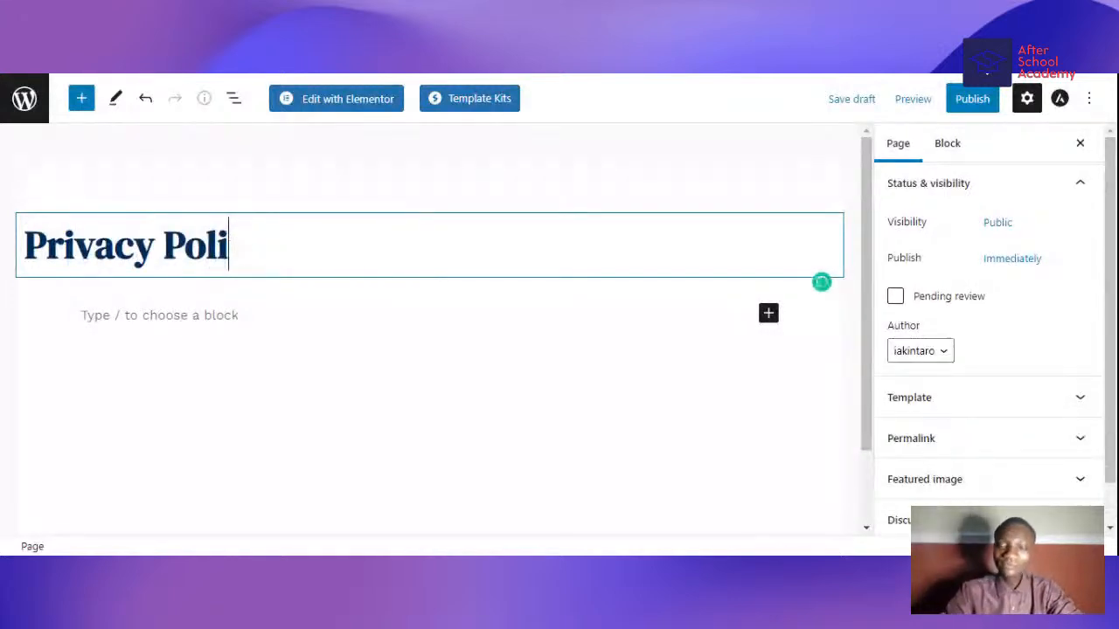
pyautogui.write('cy')
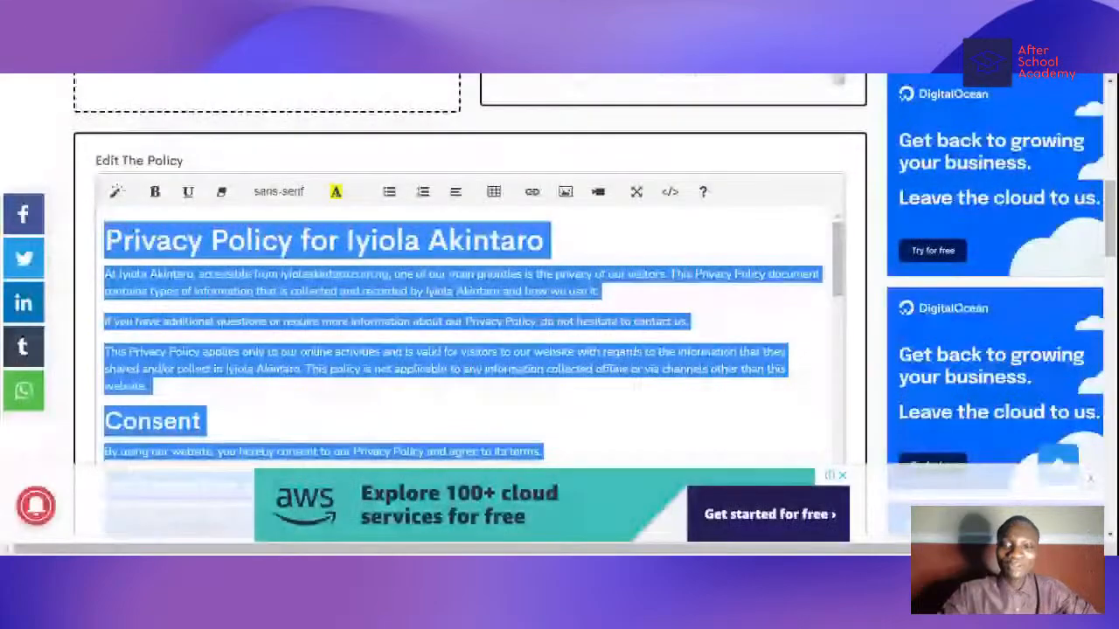
# - Reopen H-supertools' Privacy Policy Generator from the Web Tools menu
pyautogui.click(386, 291)
pyautogui.scroll(-2, 494, 309)
pyautogui.scroll(5, 494, 309)
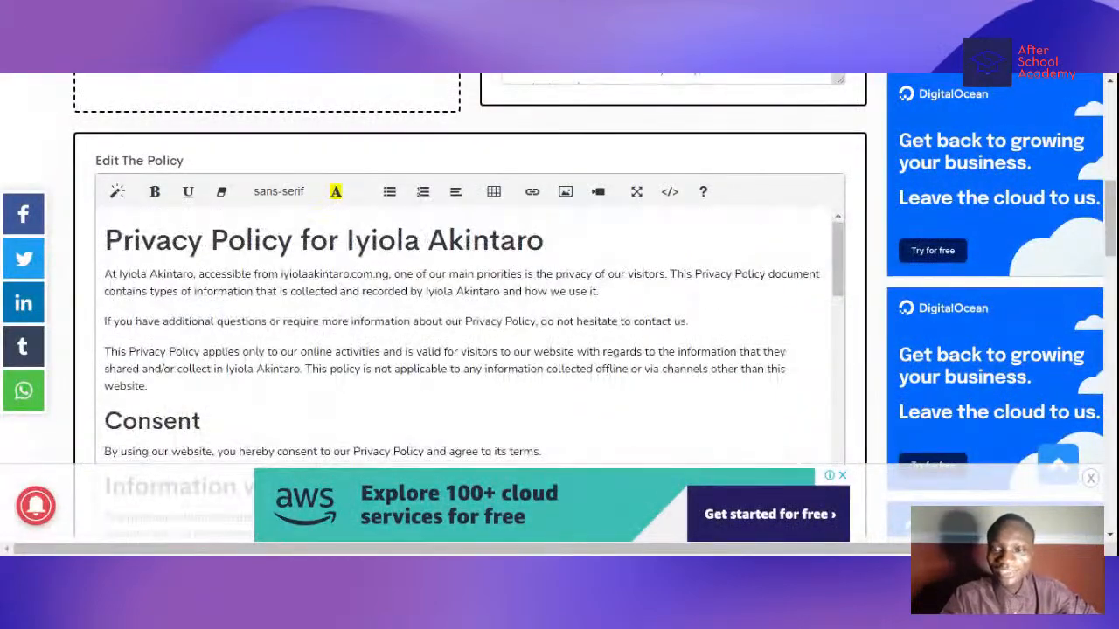
pyautogui.scroll(4, 312, 245)
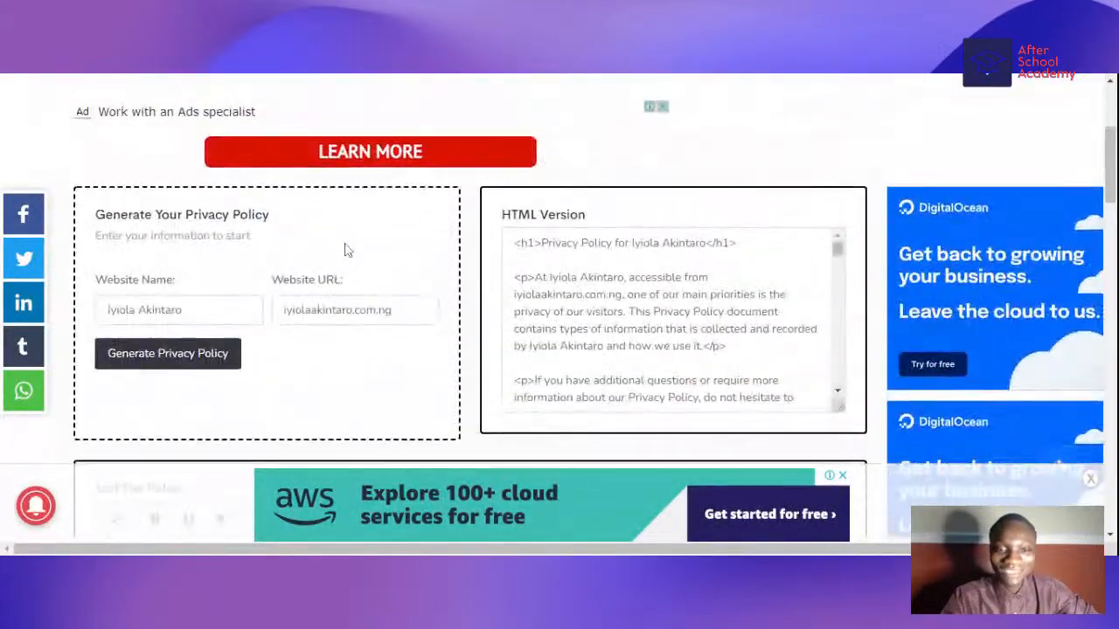
pyautogui.scroll(5, 345, 251)
pyautogui.moveTo(699, 156)
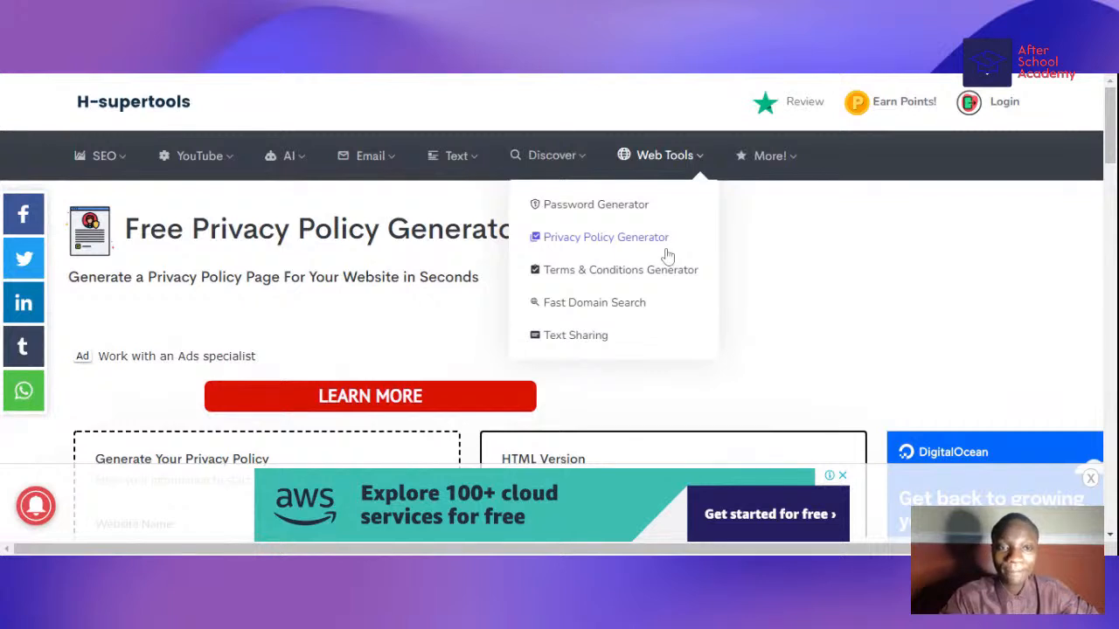
pyautogui.click(667, 252)
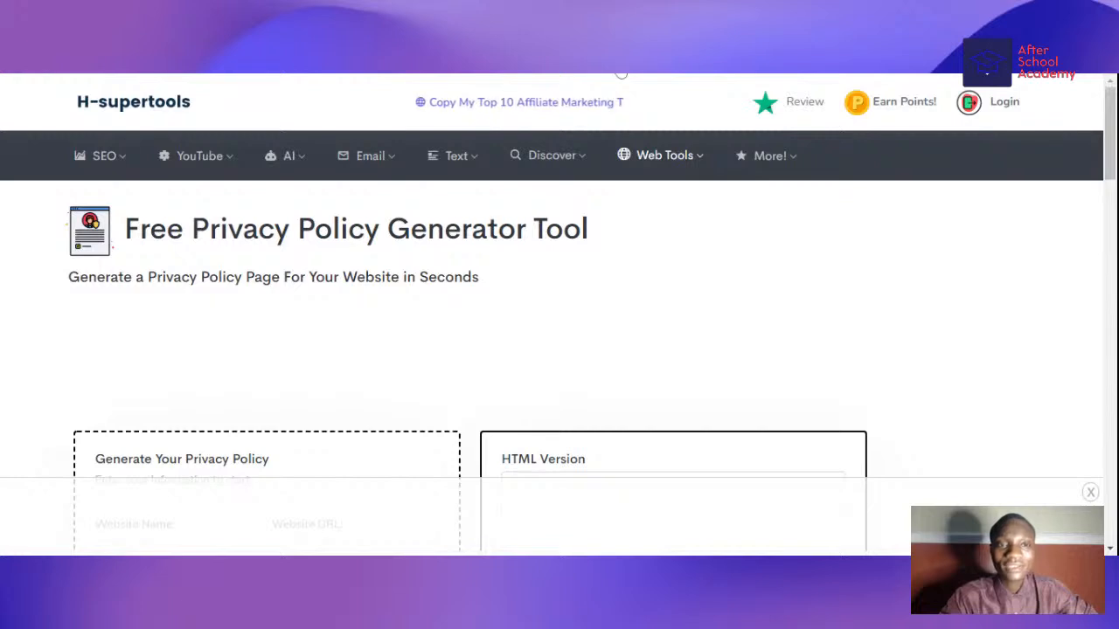
# - Enter the site's name in Website Name and its .com.ng domain in Website URL
pyautogui.scroll(-2, 437, 263)
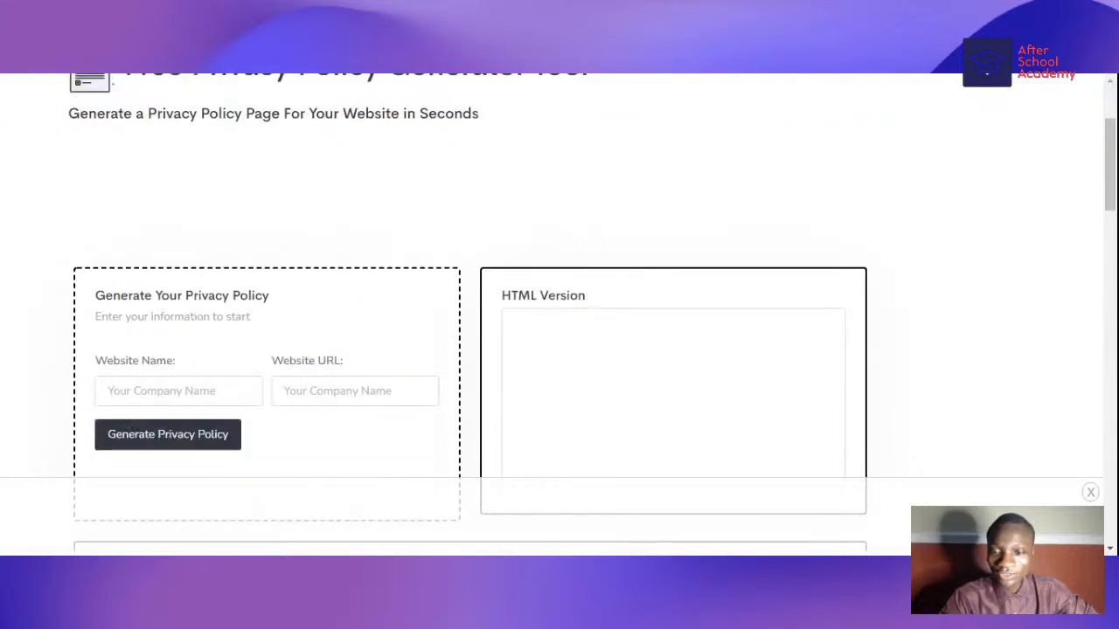
pyautogui.scroll(-1, 560, 315)
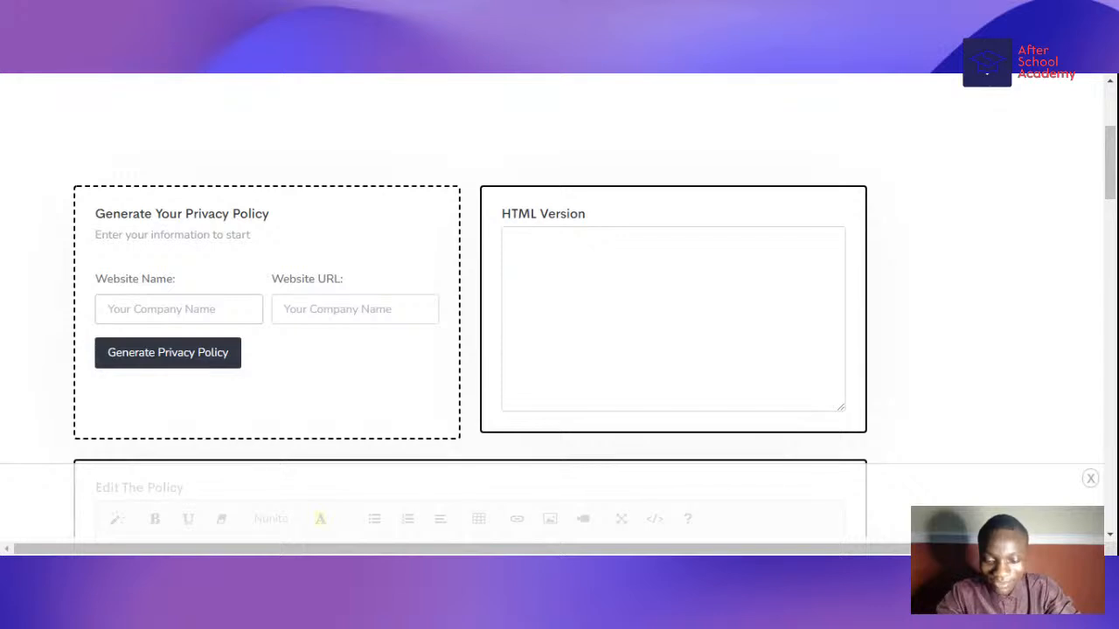
pyautogui.write('Iyiola Akintaro')
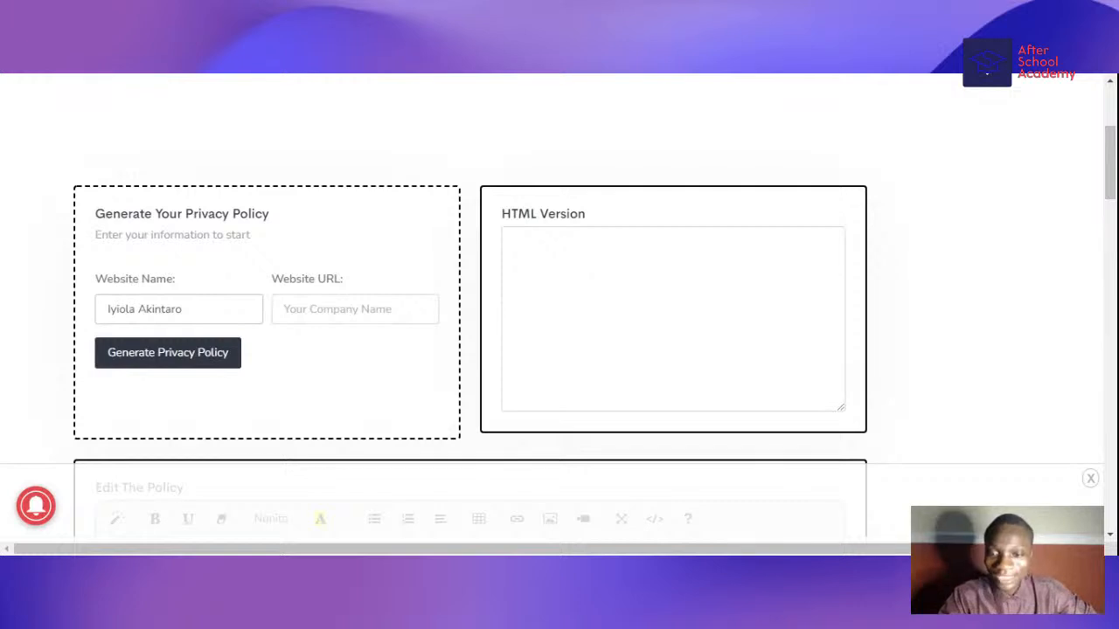
pyautogui.press('Tab')
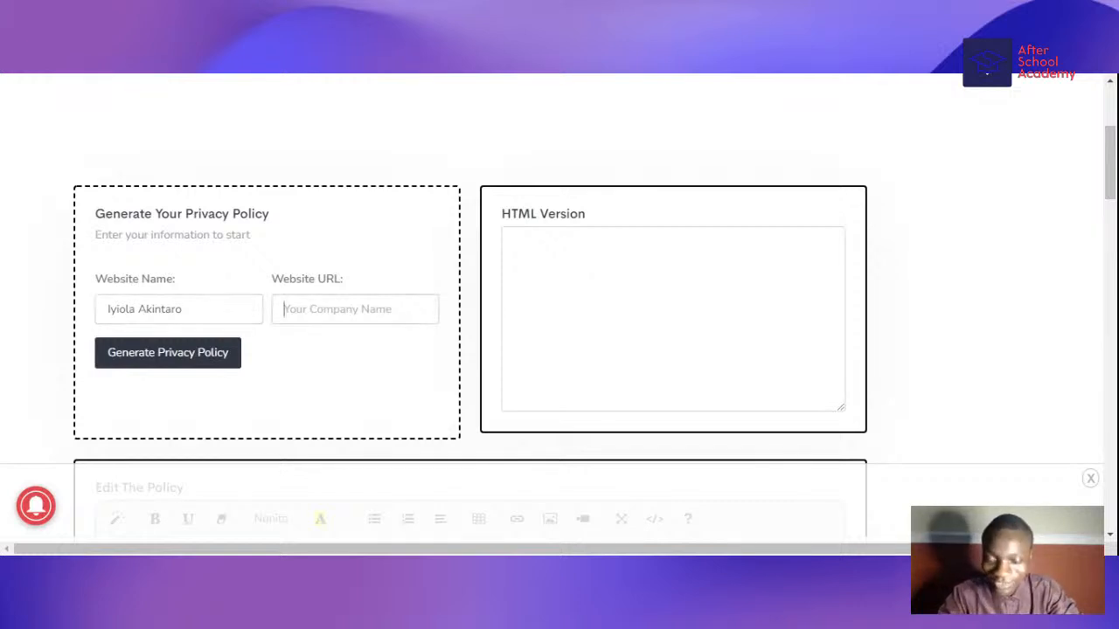
pyautogui.write('iy')
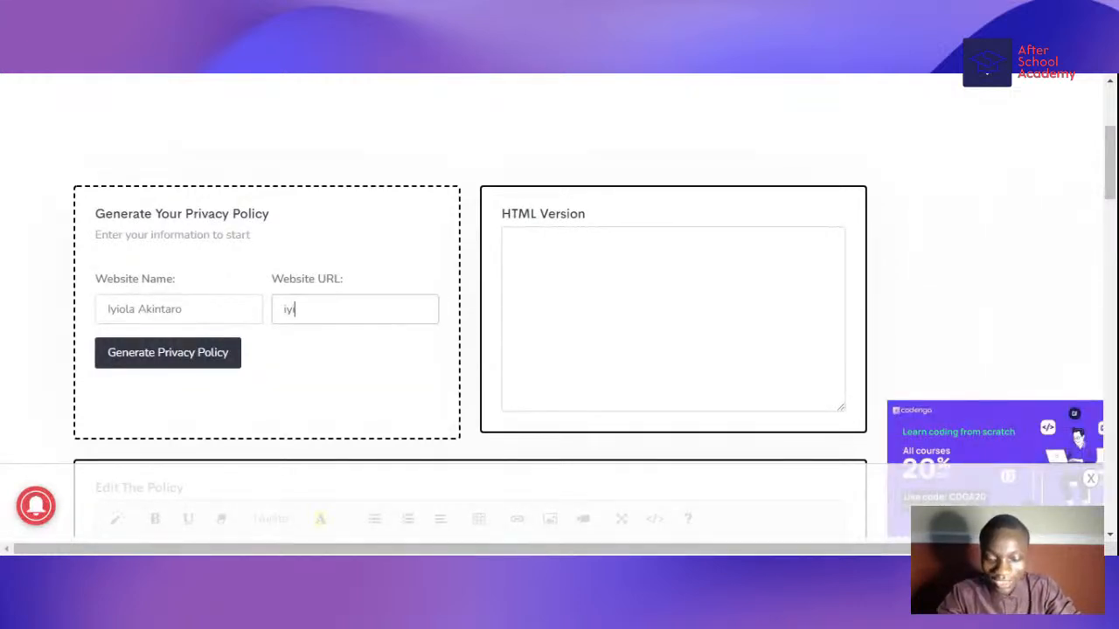
pyautogui.write('iolaakintaro')
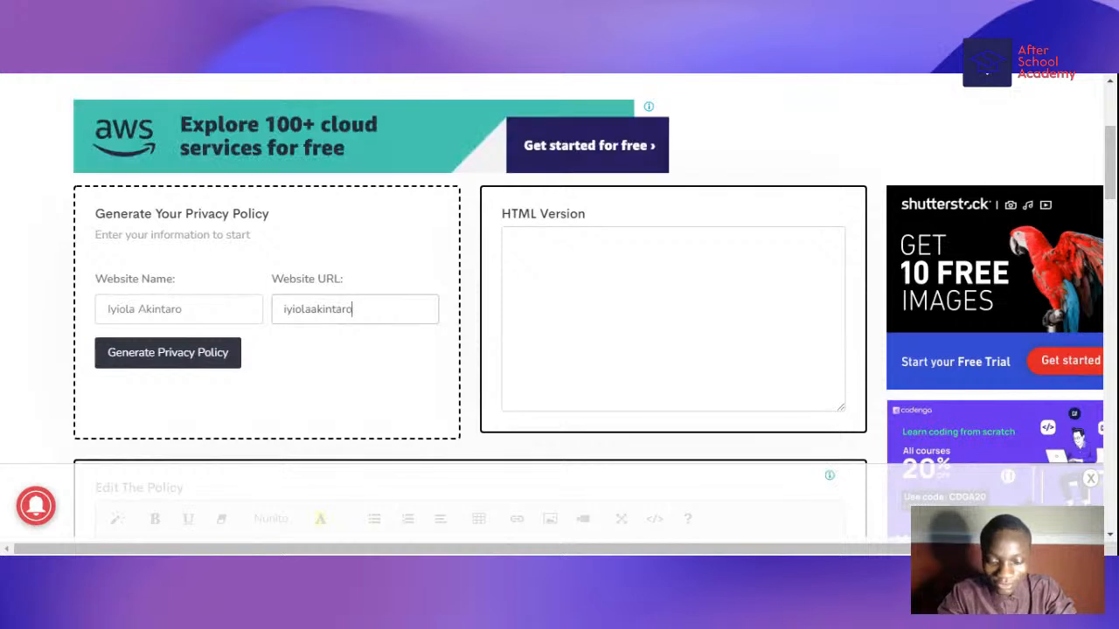
pyautogui.write('.com.ng')
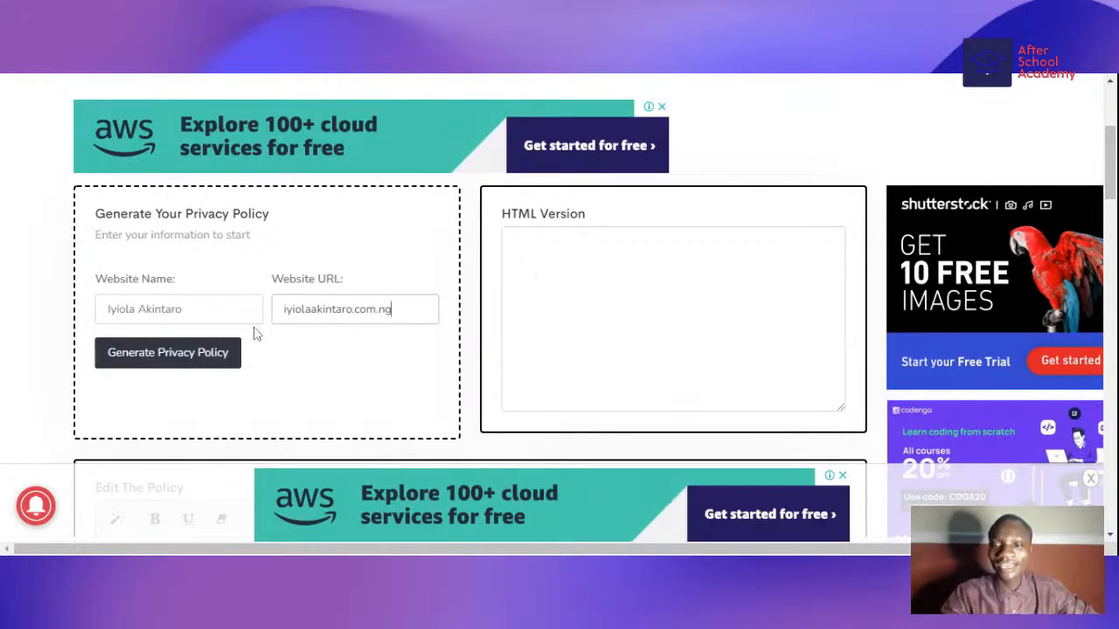
# - Generate the policy, delete the H-supertools credit sentence, and select all the text
pyautogui.click(193, 354)
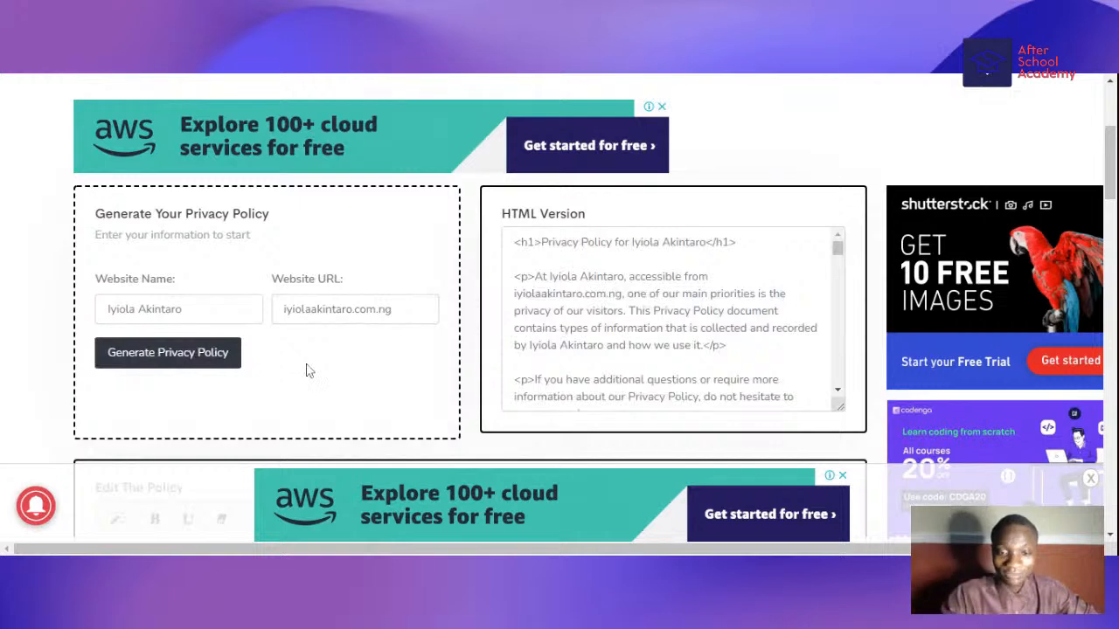
pyautogui.scroll(-5, 306, 371)
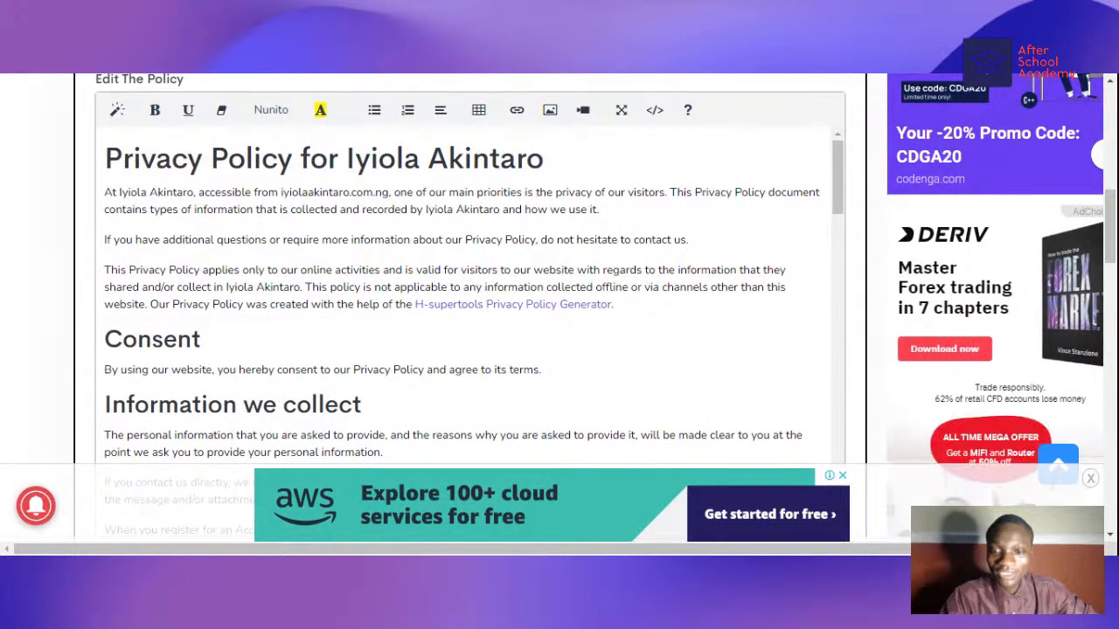
pyautogui.moveTo(150, 304); pyautogui.dragTo(612, 304)
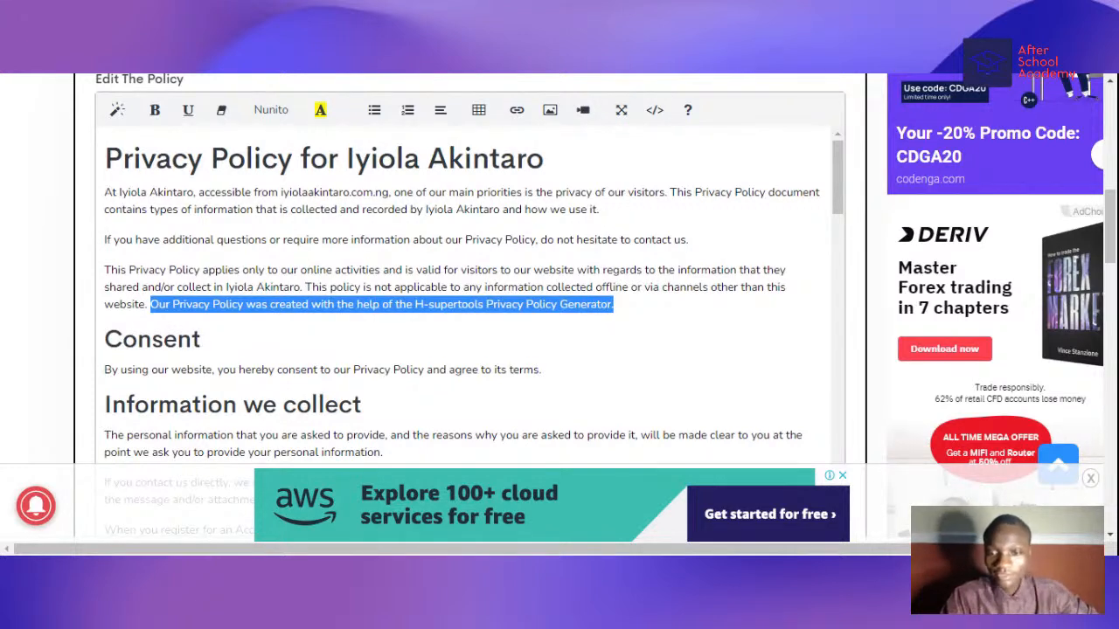
pyautogui.press('BackSpace')
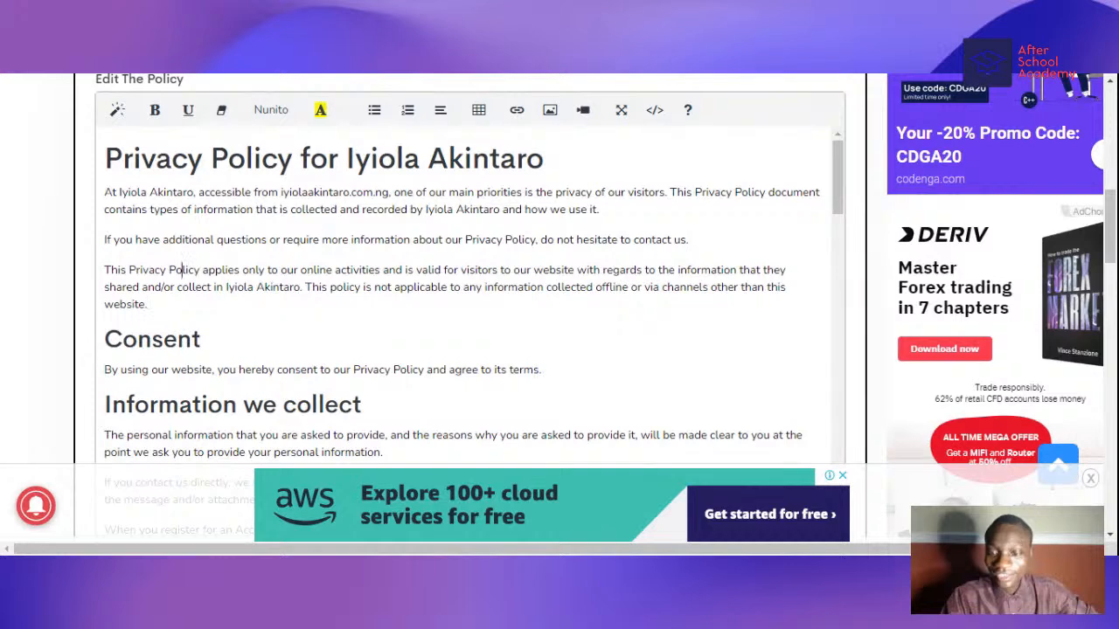
pyautogui.hotkey('ctrl', 'a')
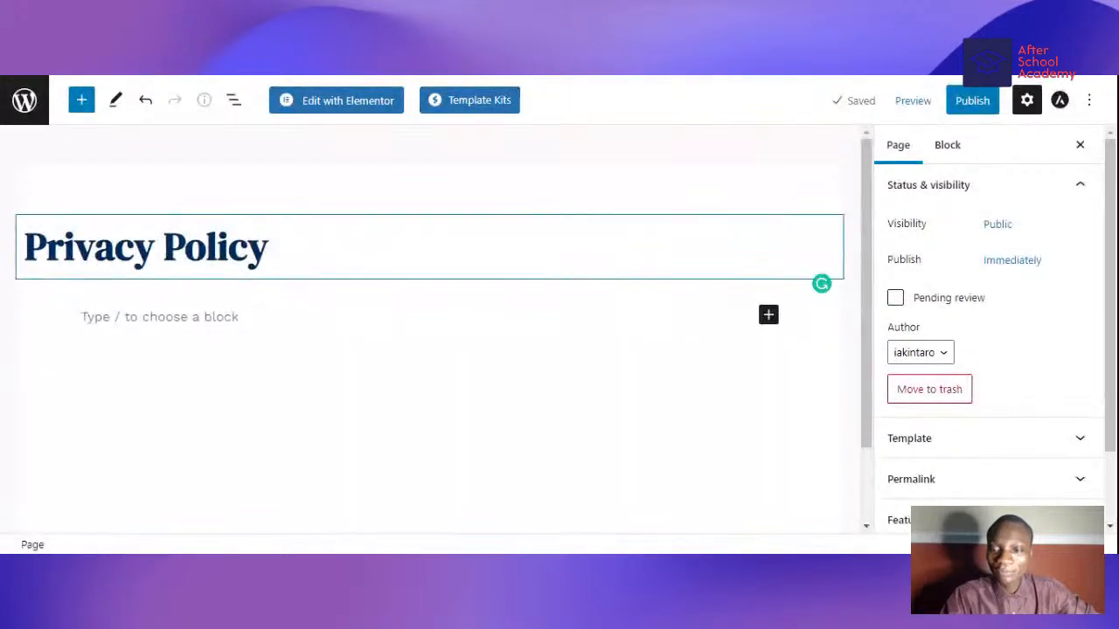
# - Paste the generated policy text into the page body below the title
pyautogui.press('Return')
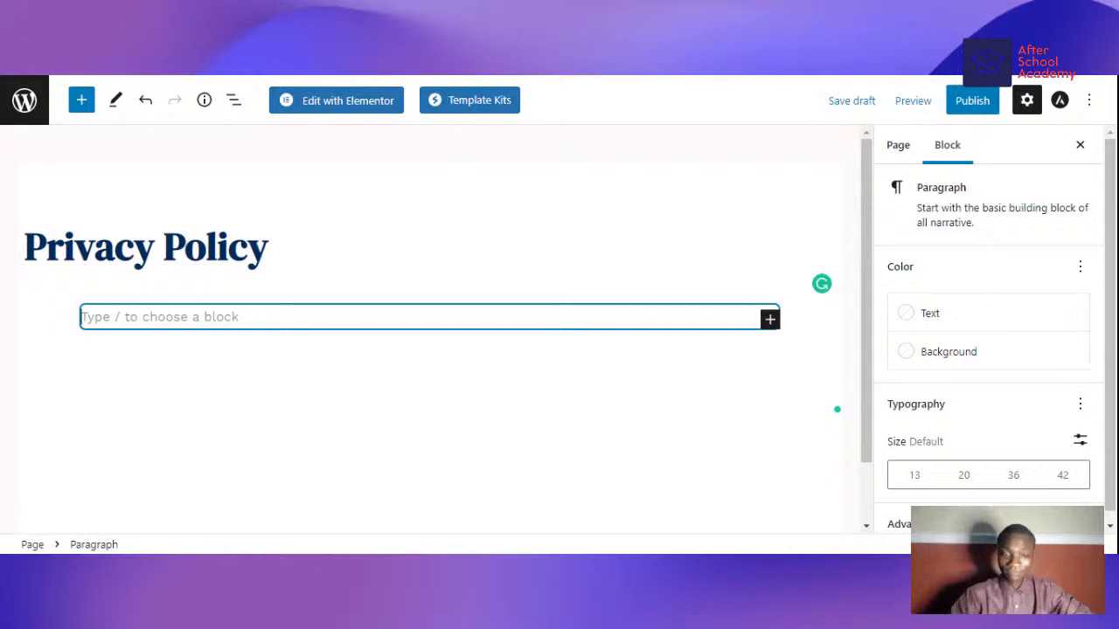
pyautogui.hotkey('ctrl', 'v')
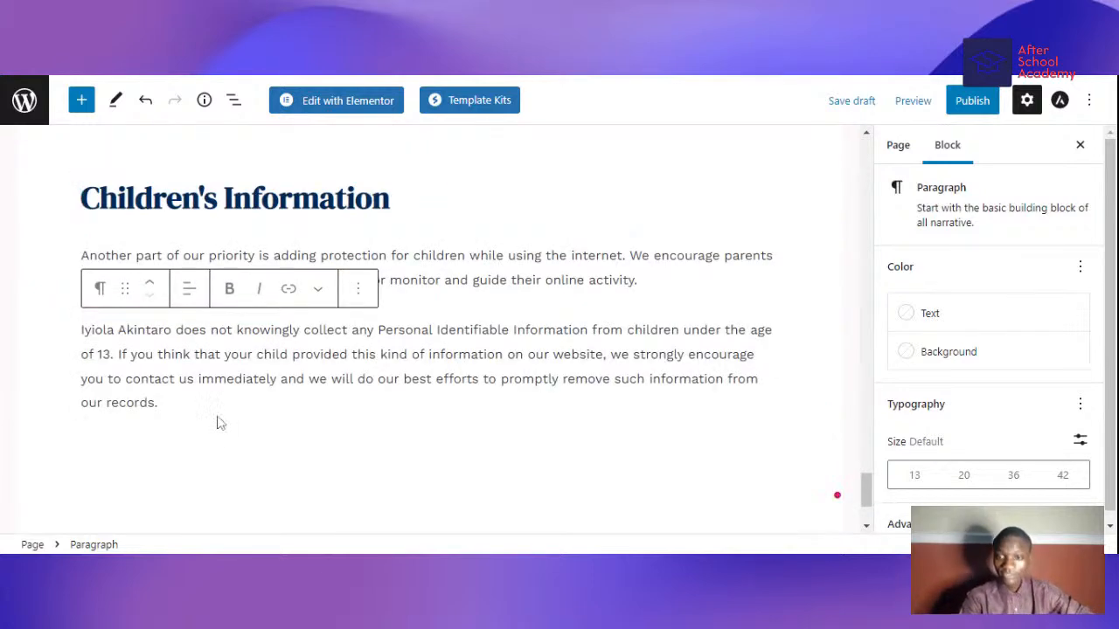
pyautogui.scroll(5, 259, 395)
pyautogui.scroll(10, 259, 395)
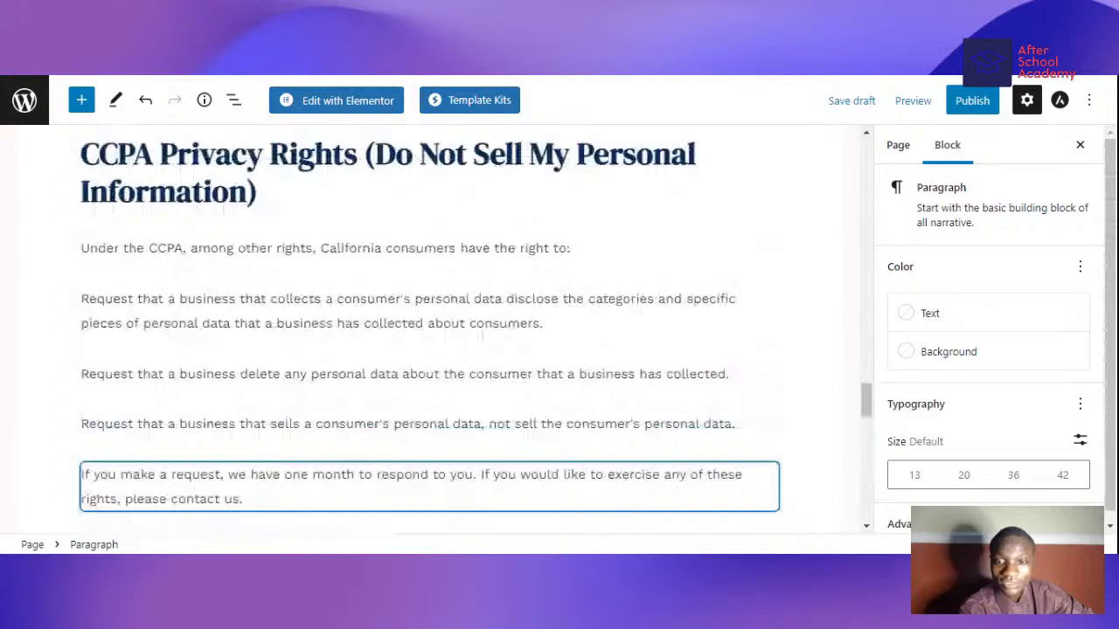
pyautogui.scroll(15, 428, 394)
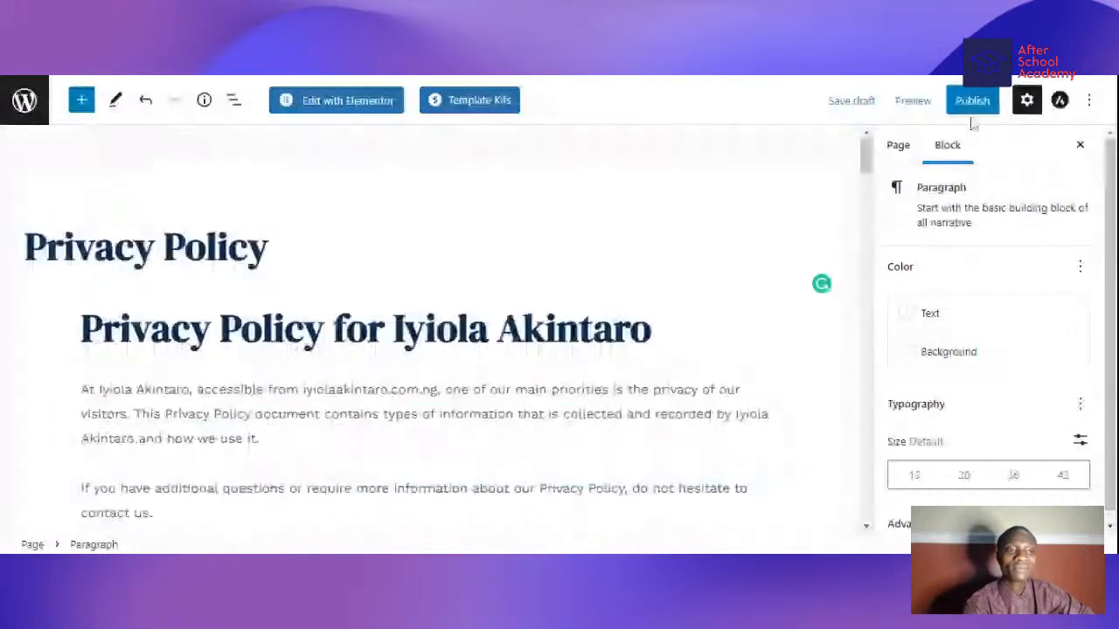
# - Publish the Privacy Policy page and view it live
pyautogui.click(972, 99)
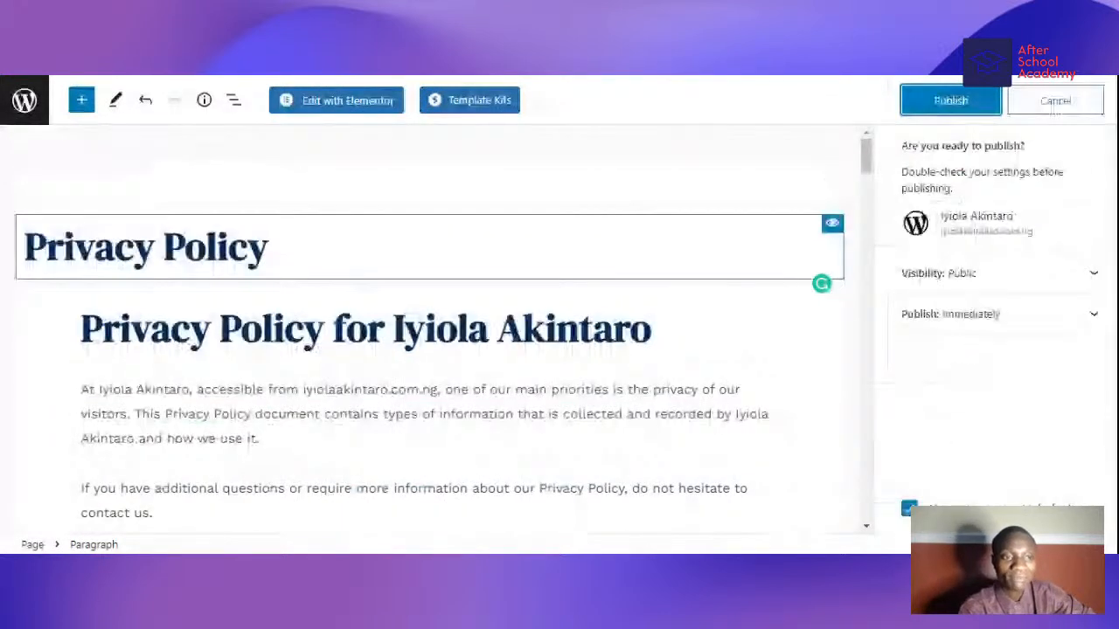
pyautogui.click(944, 100)
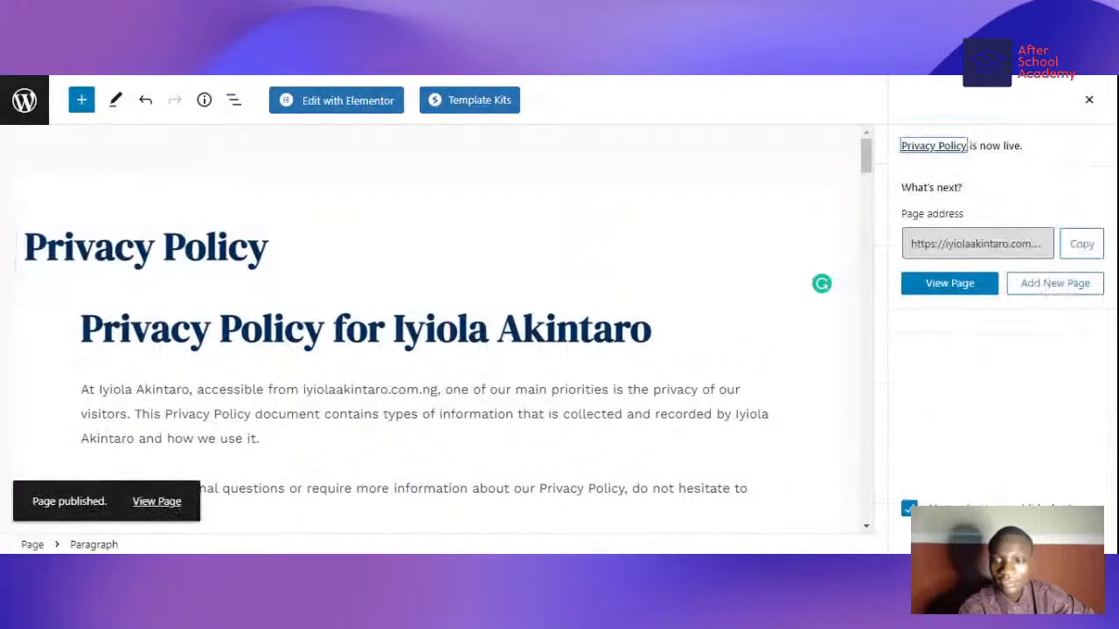
pyautogui.click(157, 505)
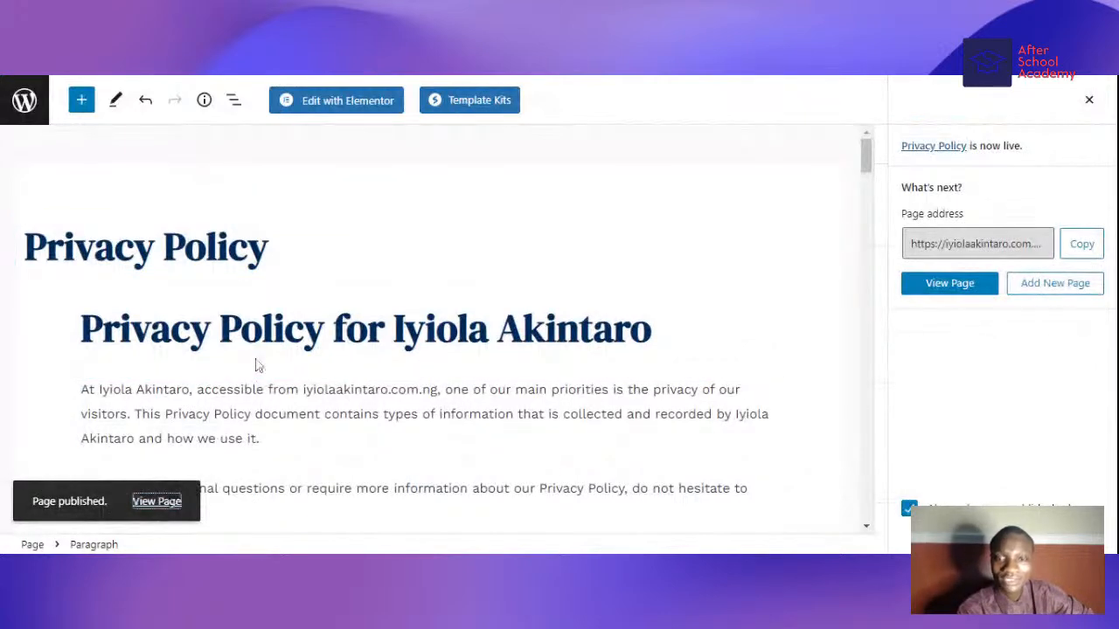
# - Scroll through the live Privacy Policy page, then return to editing it
pyautogui.scroll(-1, 560, 349)
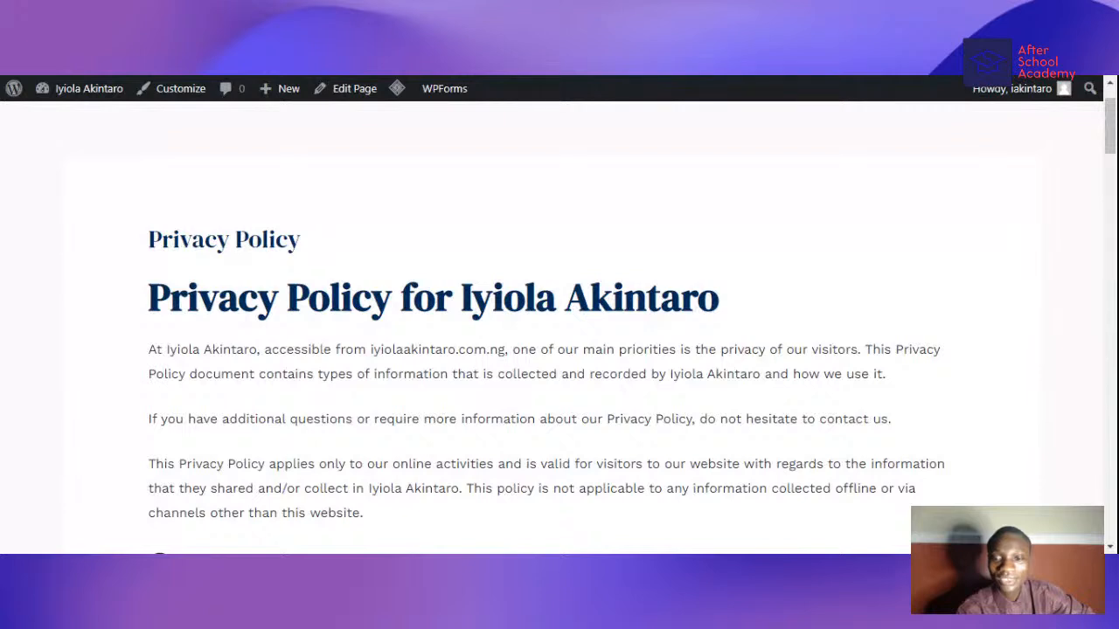
pyautogui.click(350, 88)
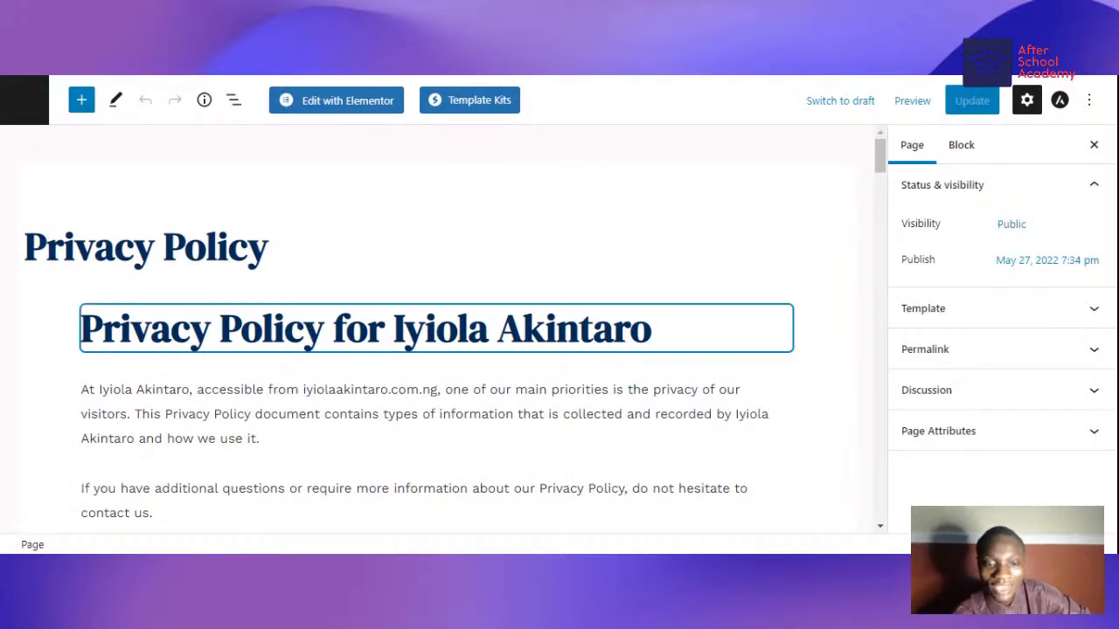
# - Remove the duplicate policy heading below the page title
pyautogui.click(660, 336)
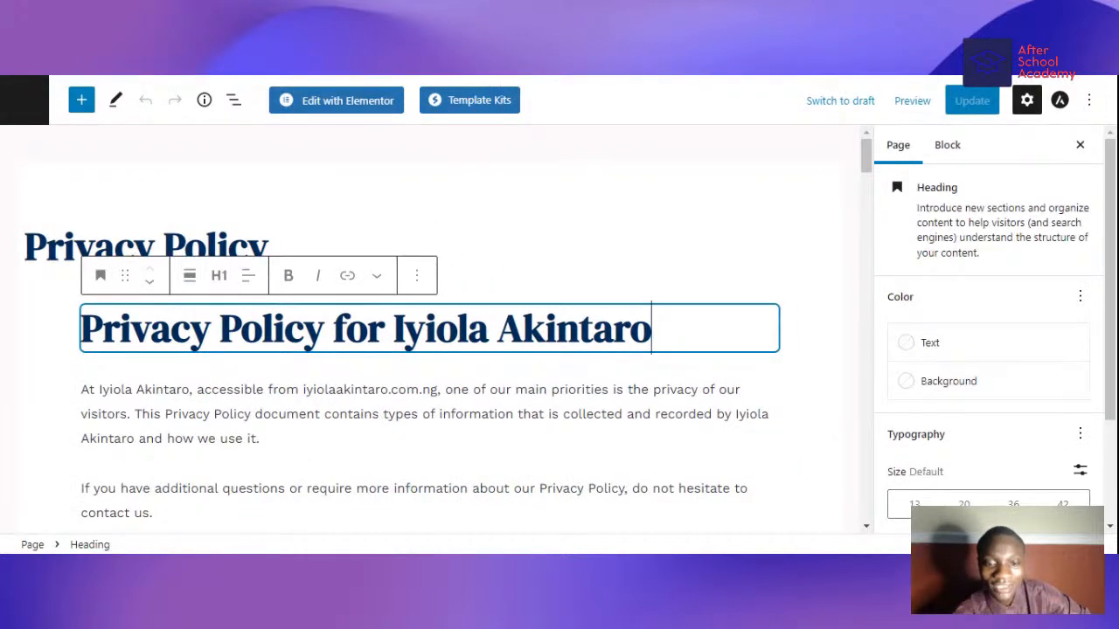
pyautogui.click(417, 276)
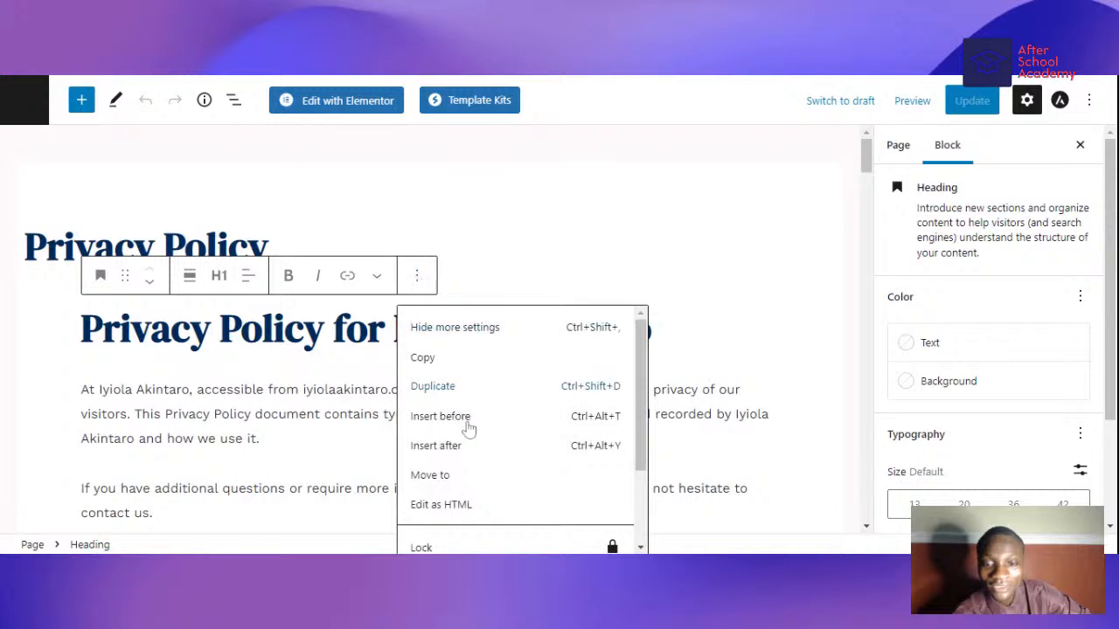
pyautogui.scroll(-1, 463, 477)
pyautogui.scroll(-1, 524, 472)
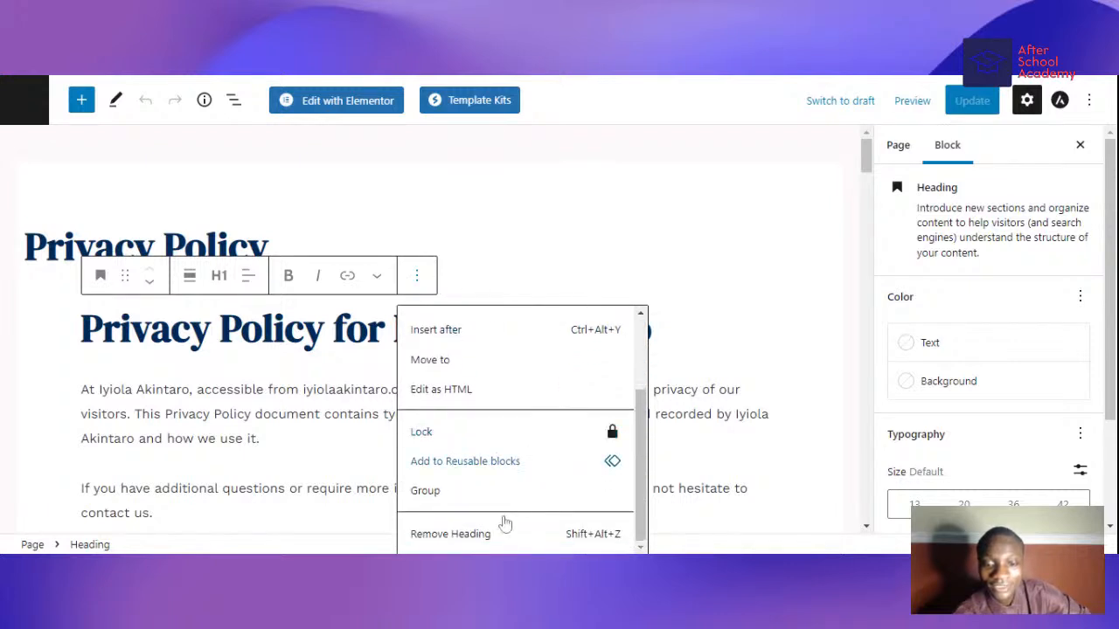
pyautogui.click(512, 526)
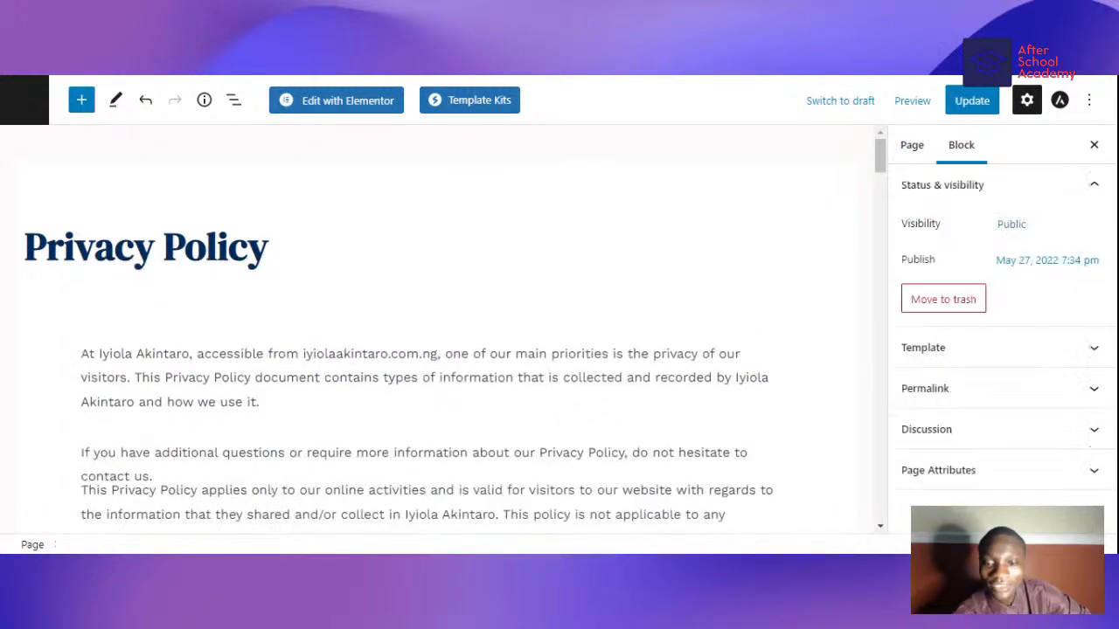
# - Update the page and view the cleaned-up live version
pyautogui.scroll(-5, 125, 455)
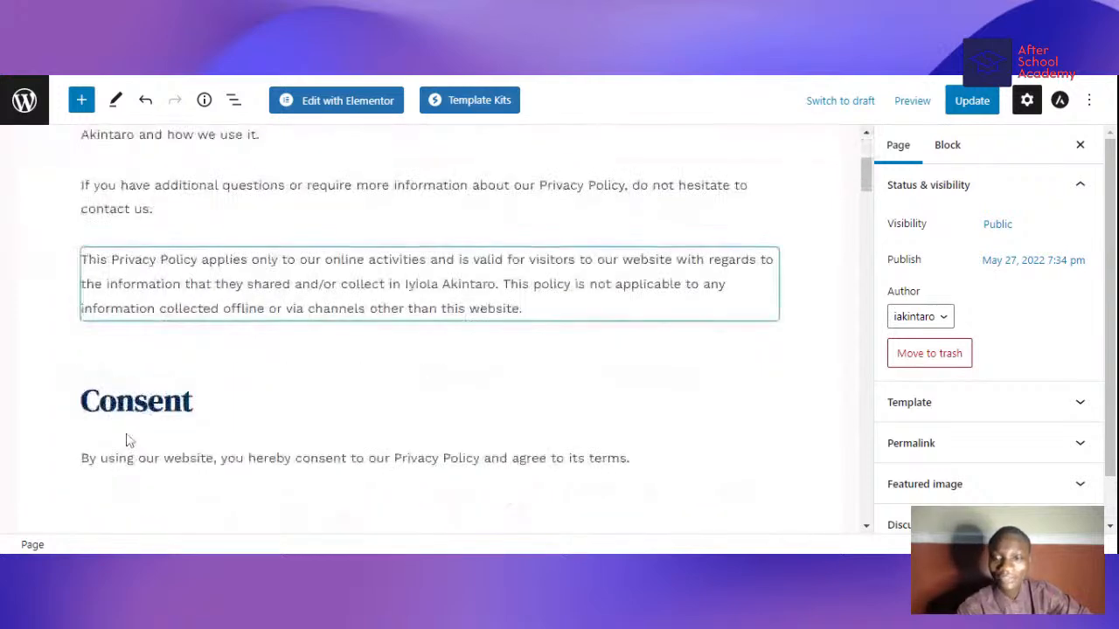
pyautogui.scroll(5, 420, 332)
pyautogui.click(962, 103)
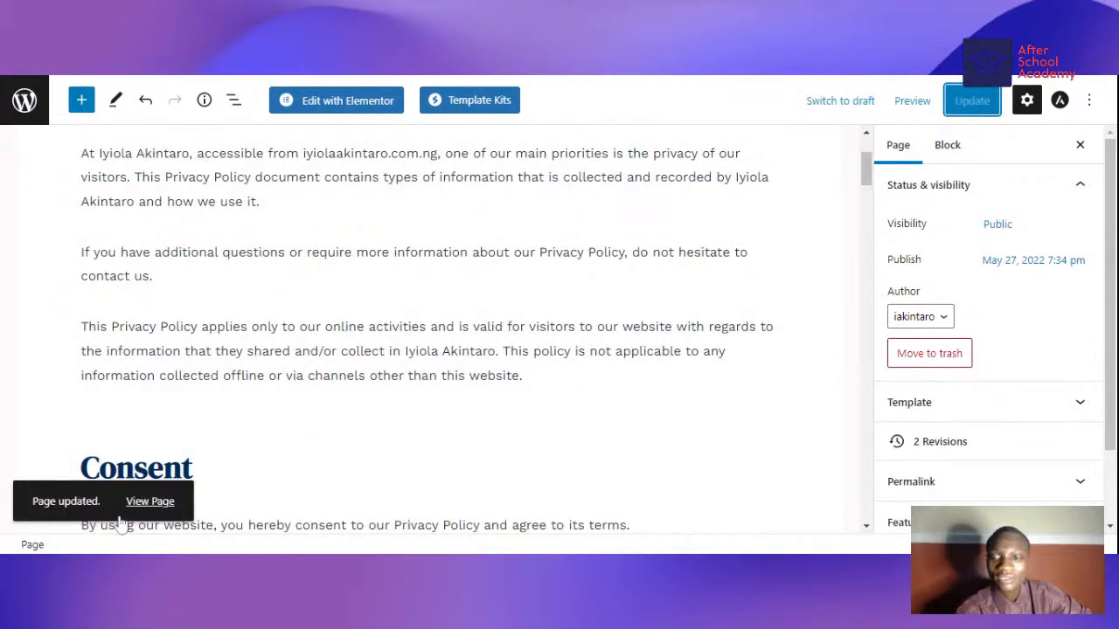
pyautogui.click(148, 502)
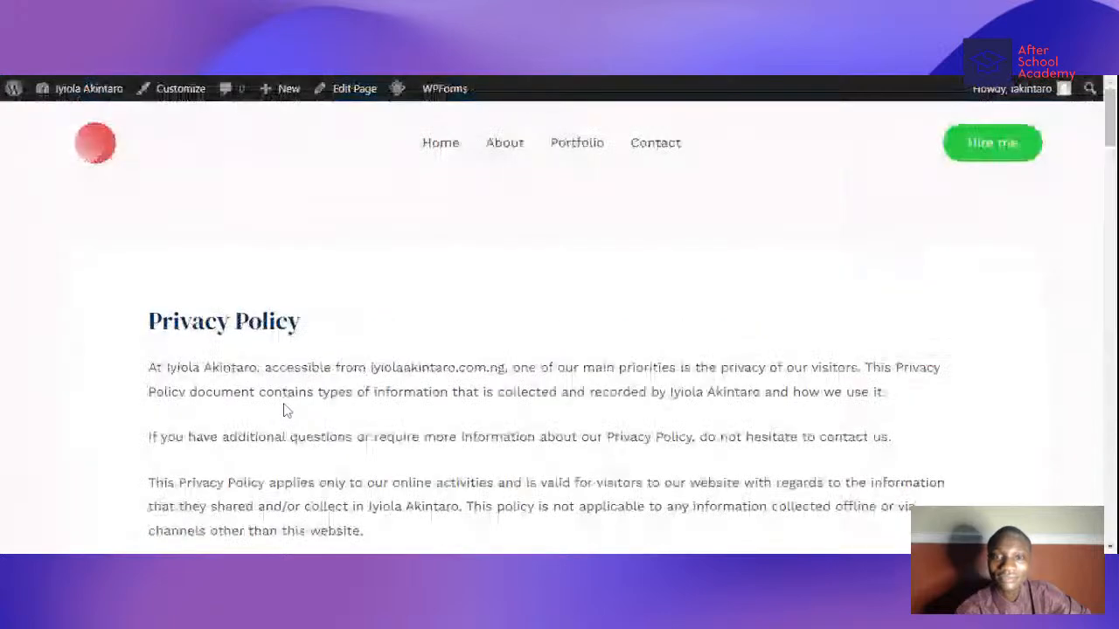
pyautogui.scroll(-6, 318, 479)
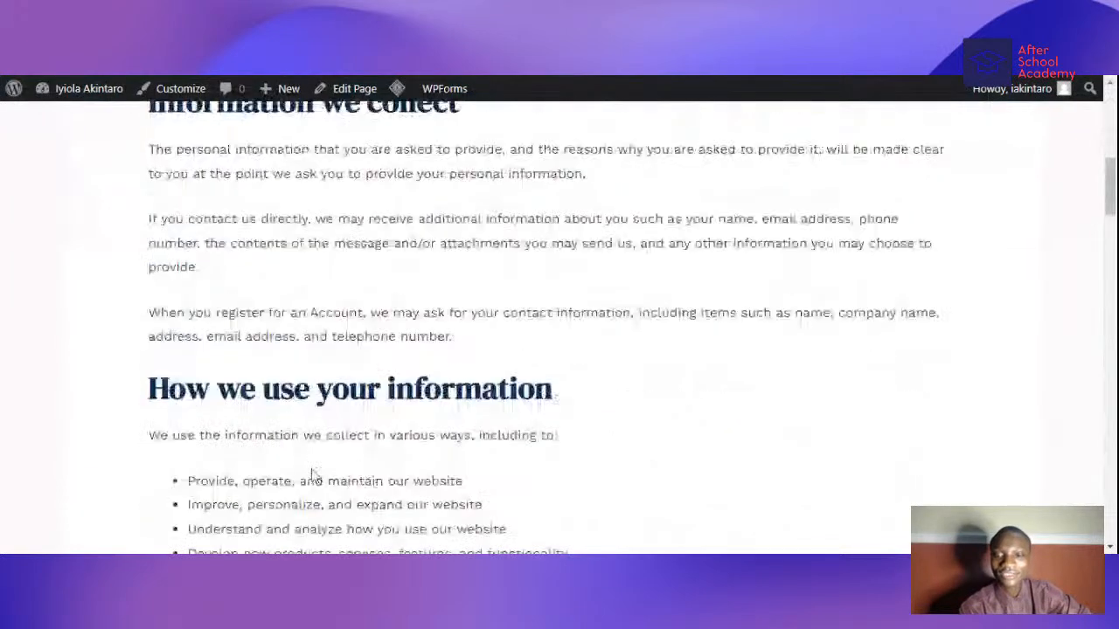
pyautogui.scroll(-10, 313, 474)
pyautogui.scroll(11, 313, 474)
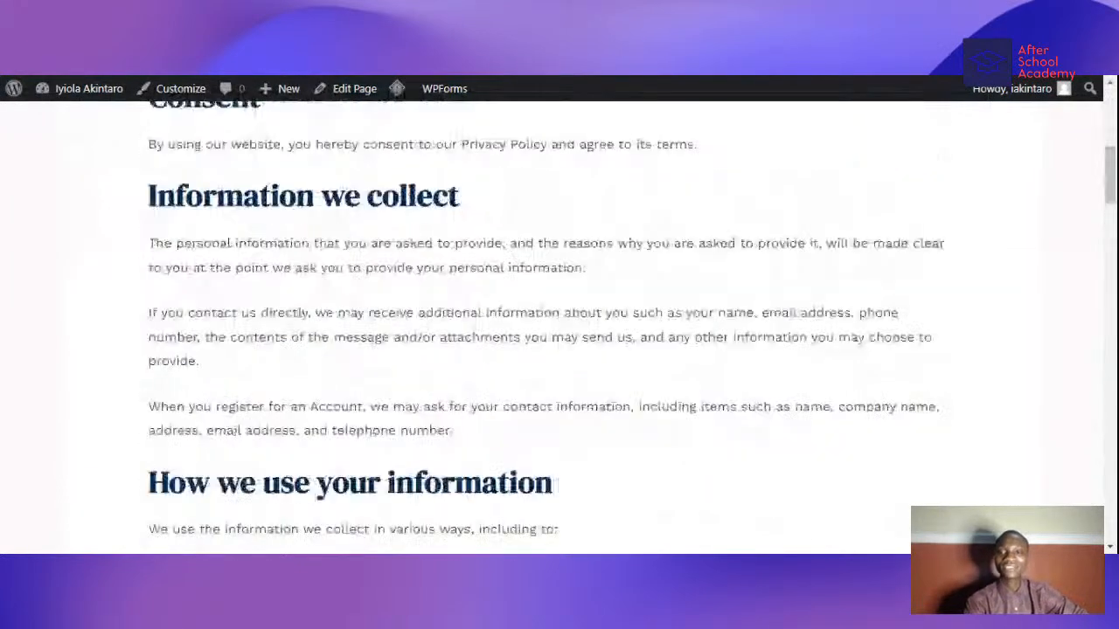
pyautogui.scroll(6, 105, 175)
pyautogui.moveTo(79, 88)
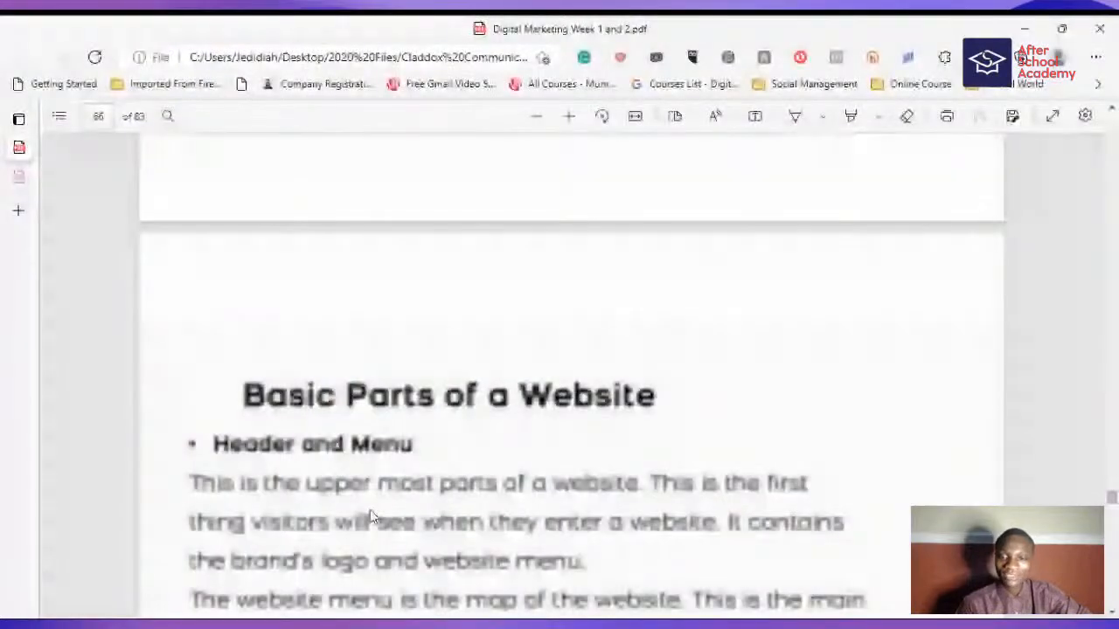
# - Scroll the course PDF to page 66 to read the Header and Menu explanation
pyautogui.scroll(-3, 367, 515)
pyautogui.scroll(1, 369, 518)
pyautogui.scroll(-1, 370, 519)
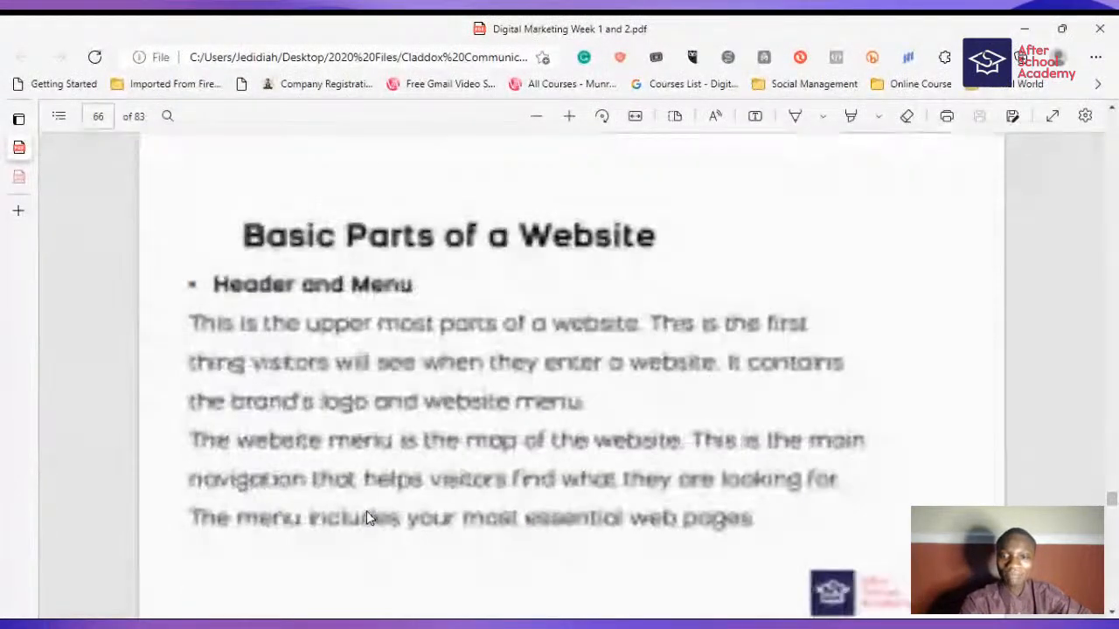
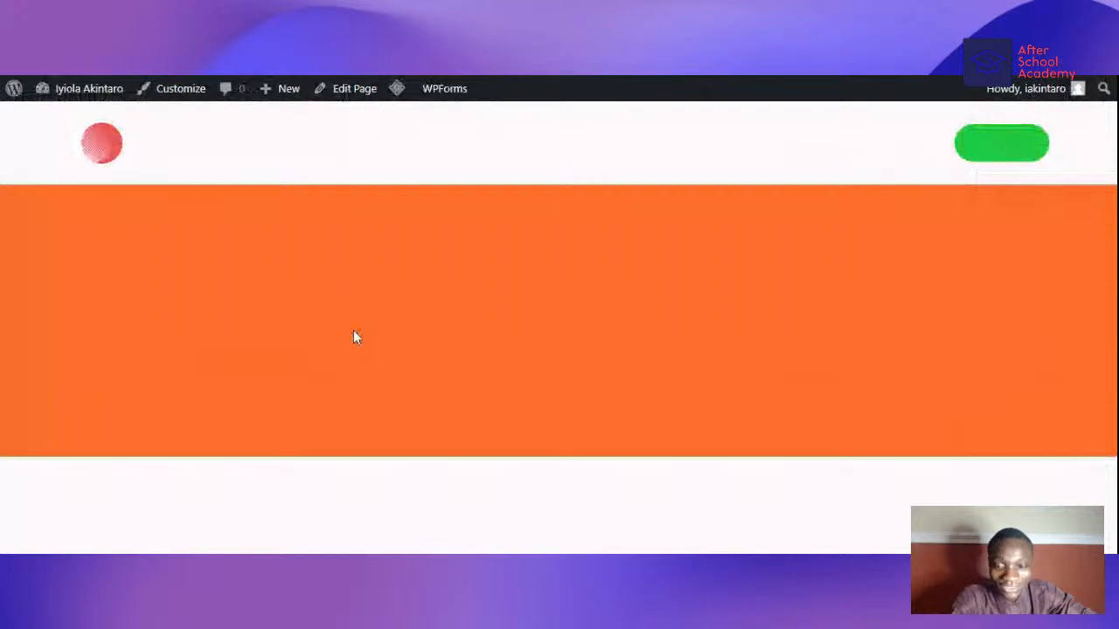
pyautogui.scroll(-3, 354, 332)
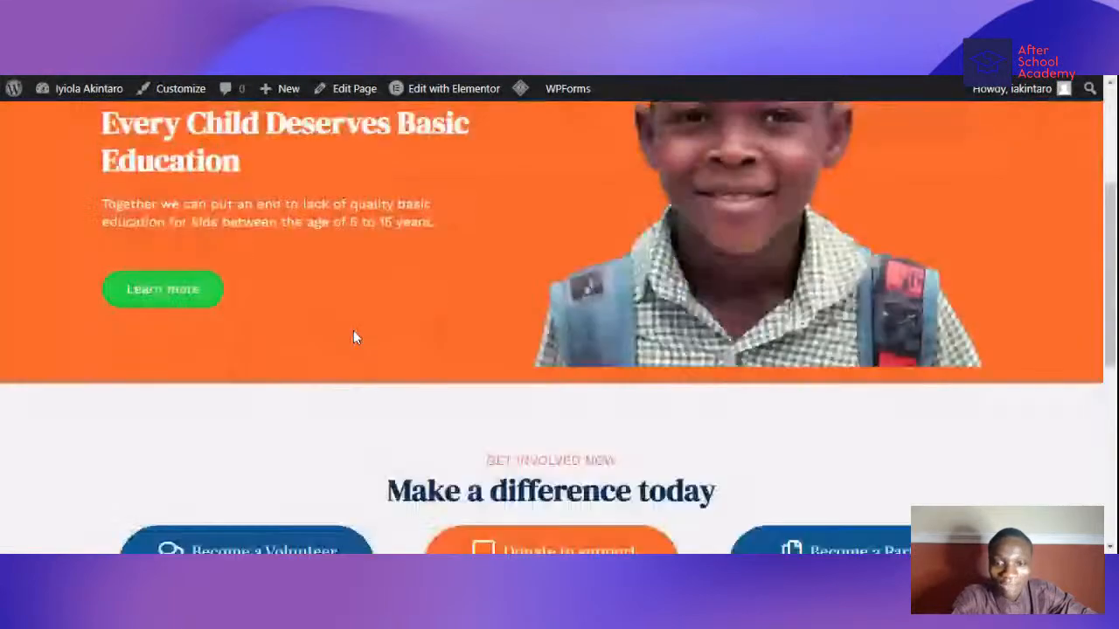
pyautogui.scroll(3, 346, 320)
pyautogui.scroll(-1, 317, 338)
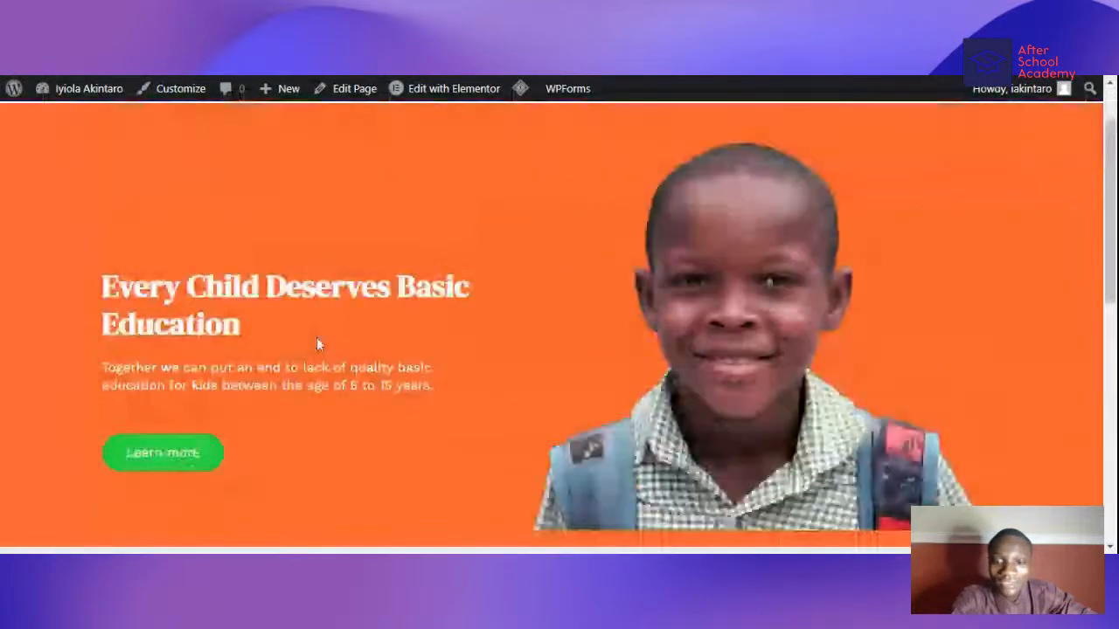
pyautogui.scroll(-5, 316, 338)
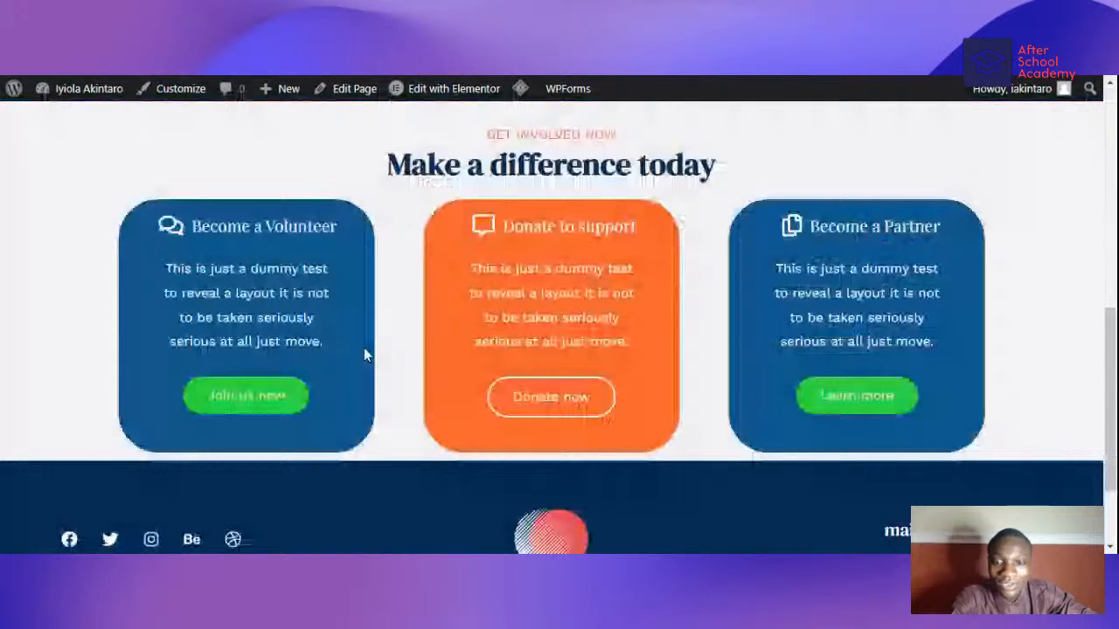
pyautogui.scroll(1, 365, 354)
pyautogui.scroll(3, 367, 351)
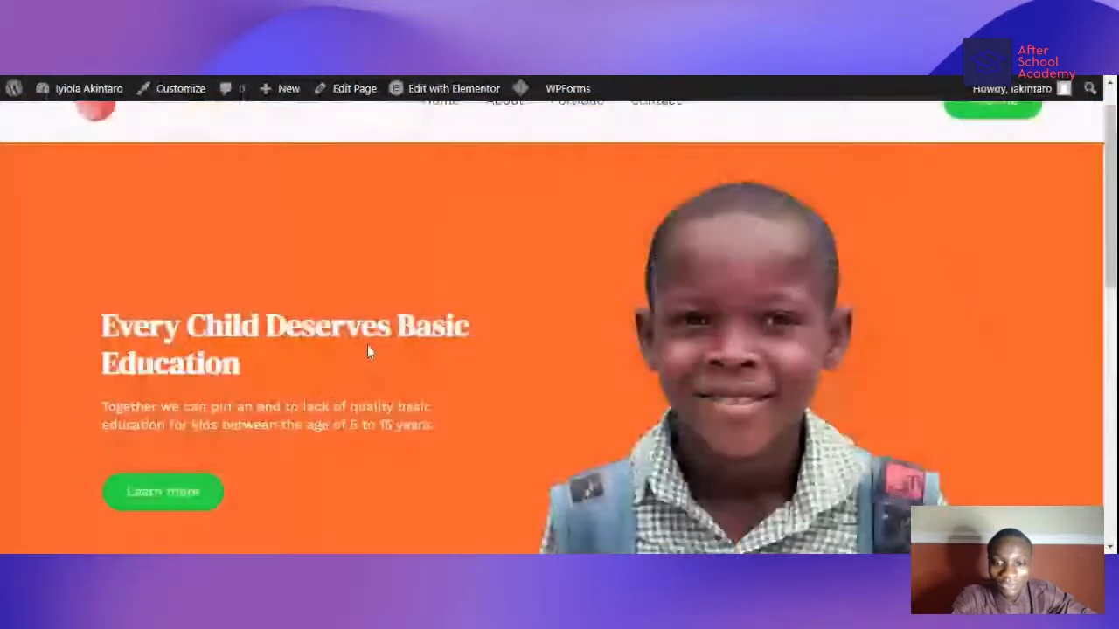
pyautogui.scroll(1, 367, 351)
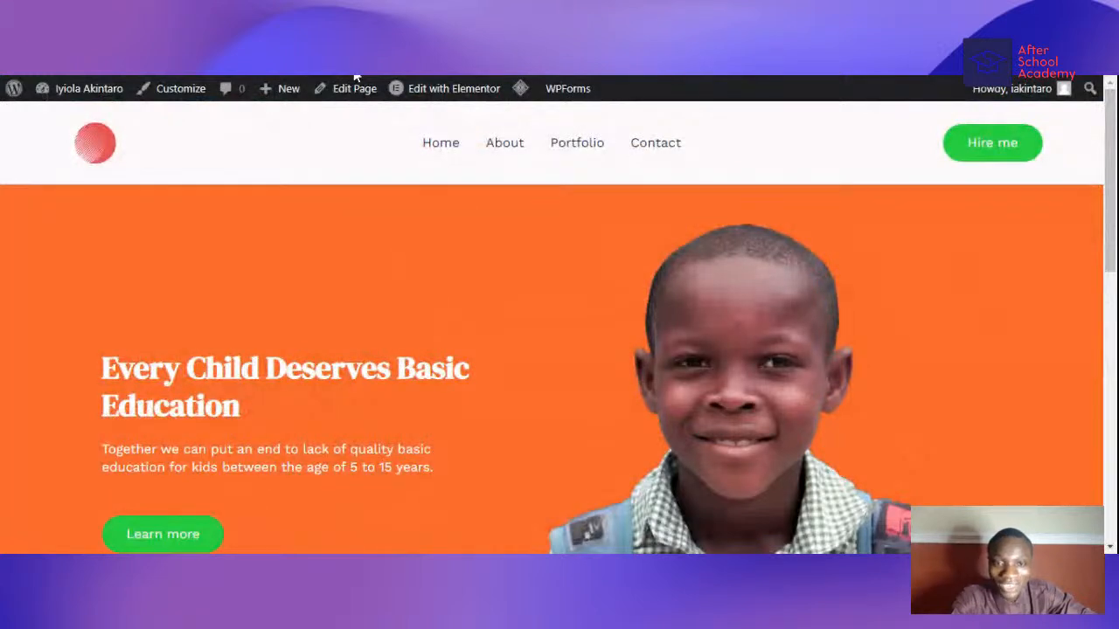
pyautogui.moveTo(72, 92)
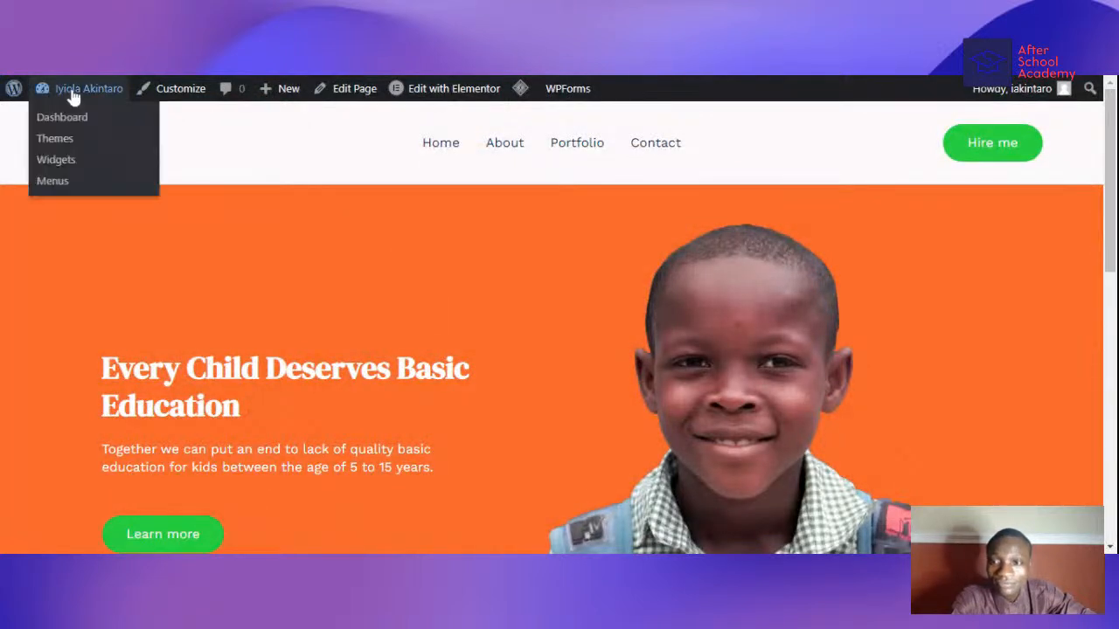
pyautogui.click(68, 119)
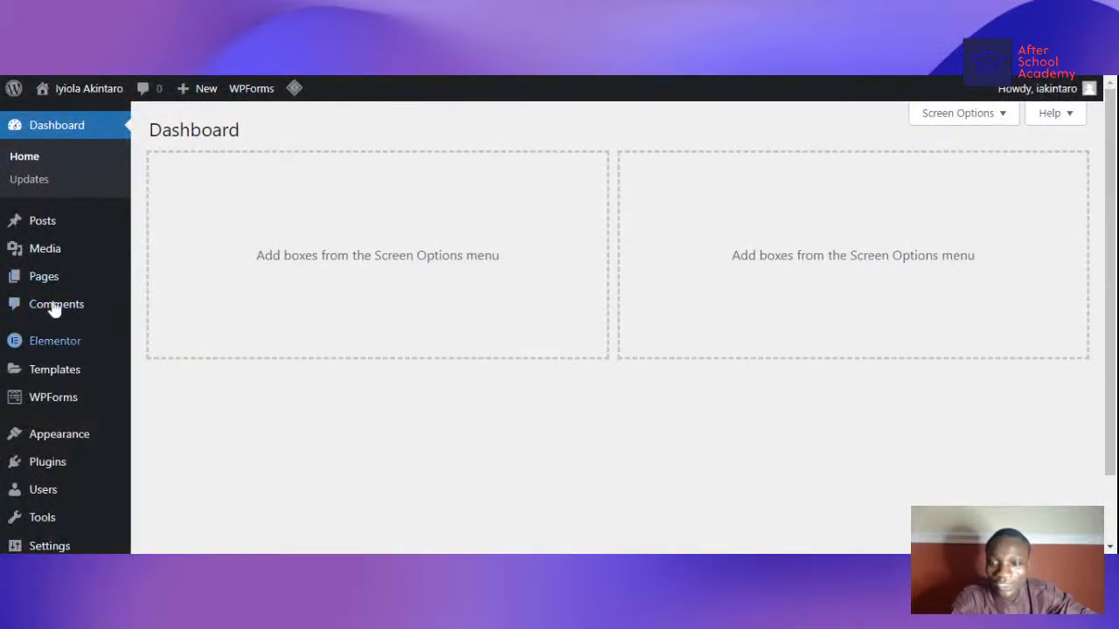
# - From the Dashboard's All Pages list, start a new blank page with Add New
pyautogui.moveTo(43, 284)
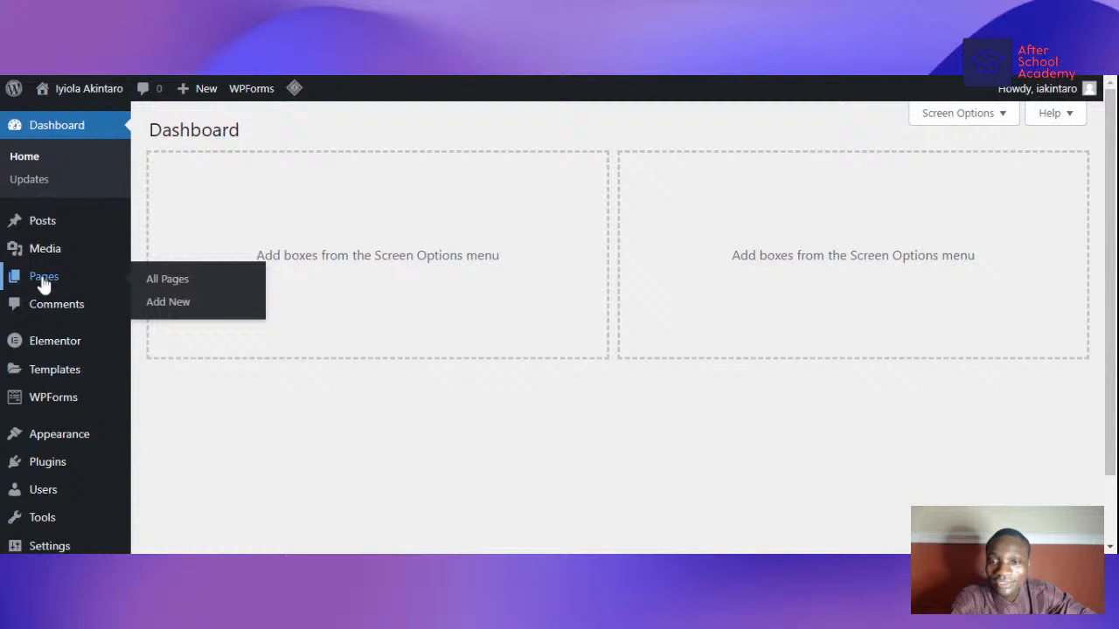
pyautogui.click(226, 287)
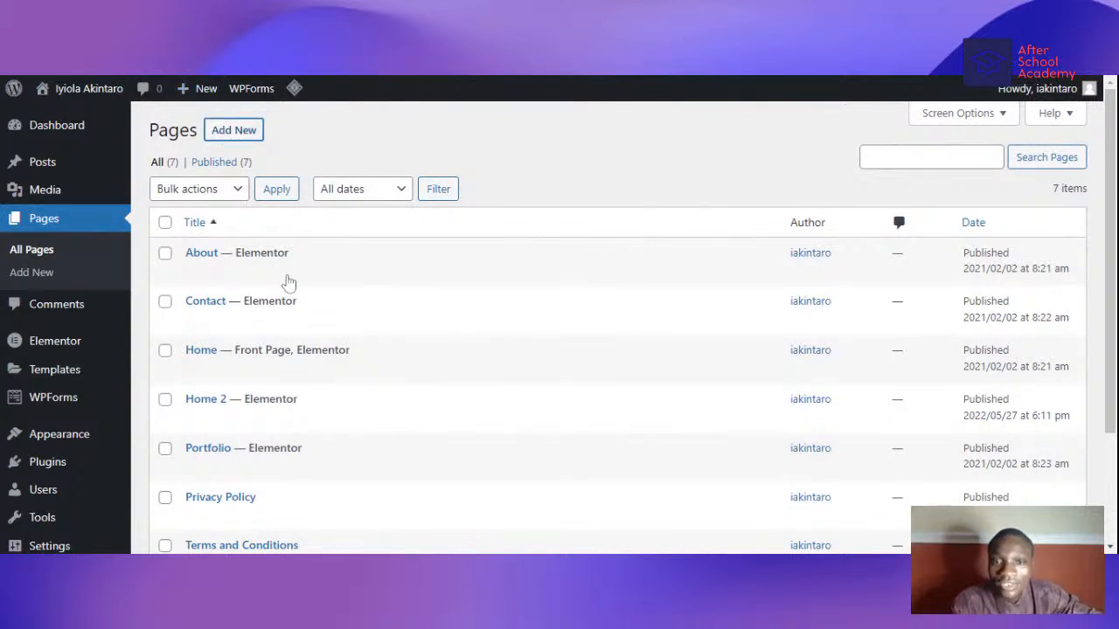
pyautogui.click(289, 281)
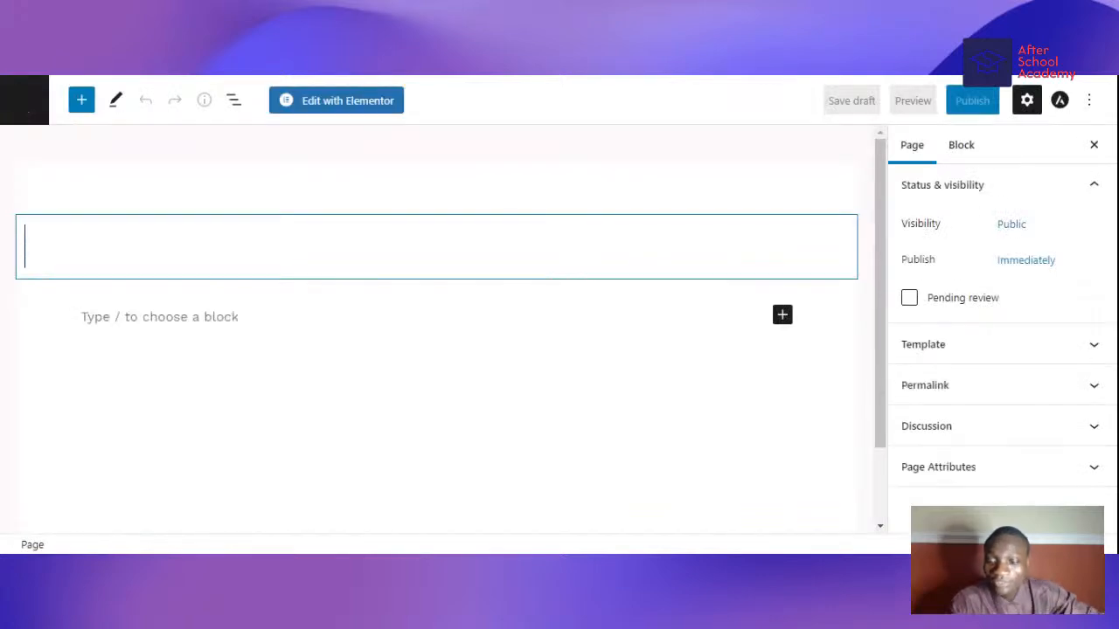
# - Title the new page 'Home 3' and open it in the Elementor builder
pyautogui.write('Home 3')
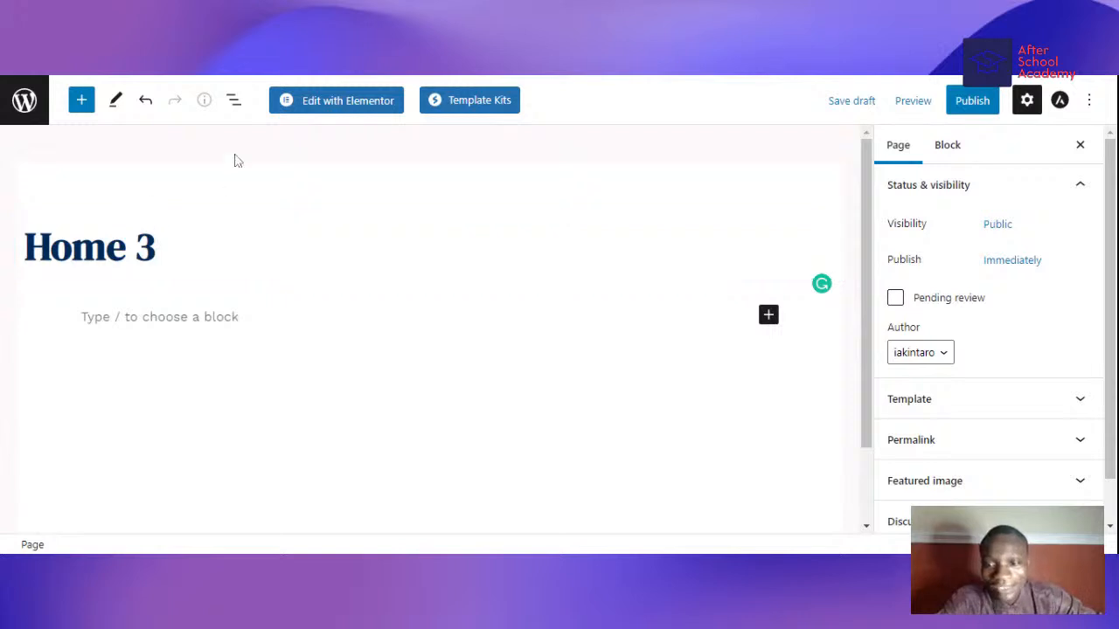
pyautogui.click(332, 101)
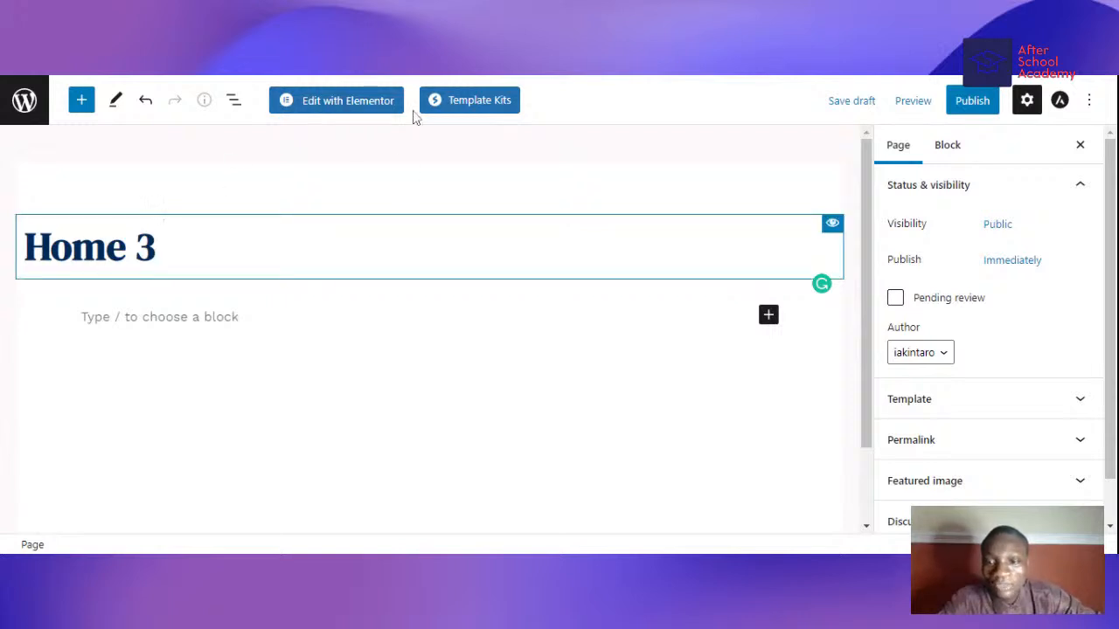
pyautogui.click(352, 112)
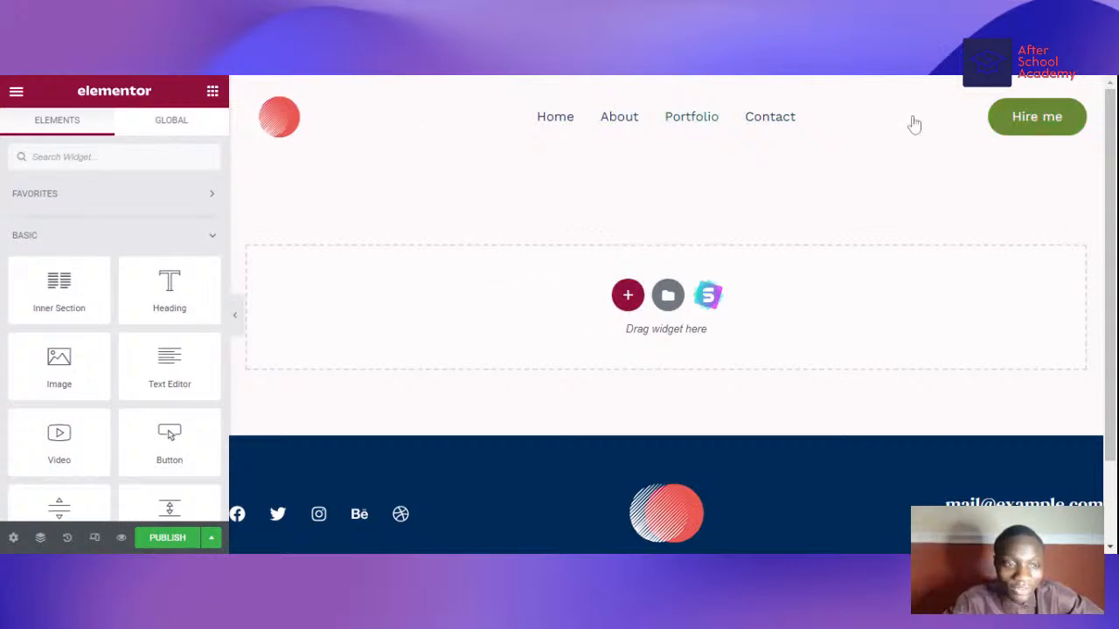
# - Set the Home 3 page layout to Elementor Full Width and bring up the template library
pyautogui.scroll(-3, 400, 515)
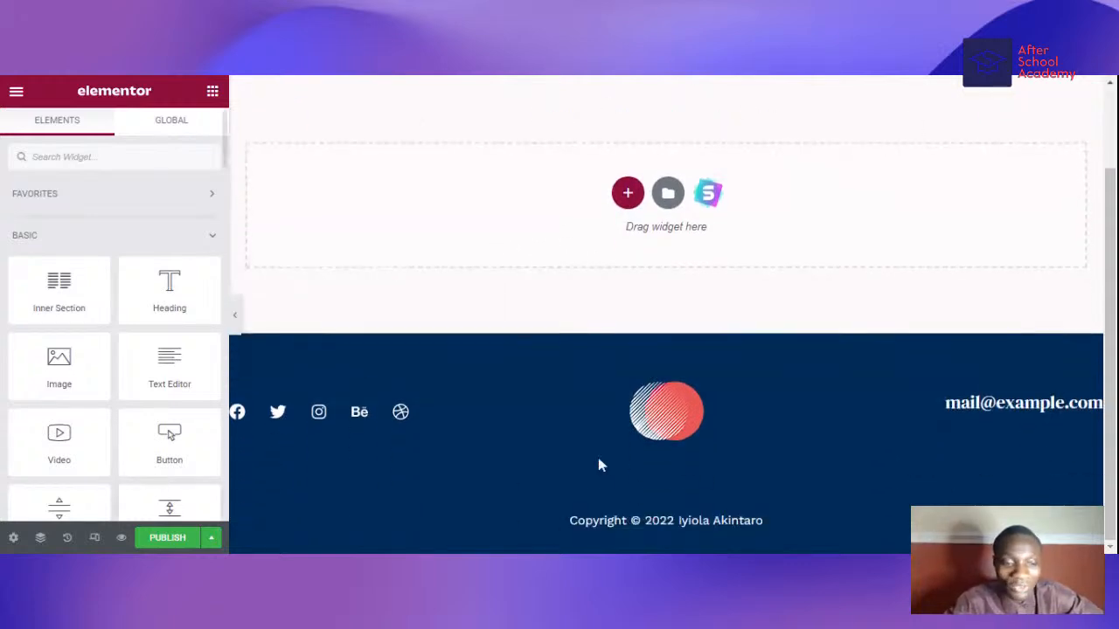
pyautogui.scroll(3, 612, 454)
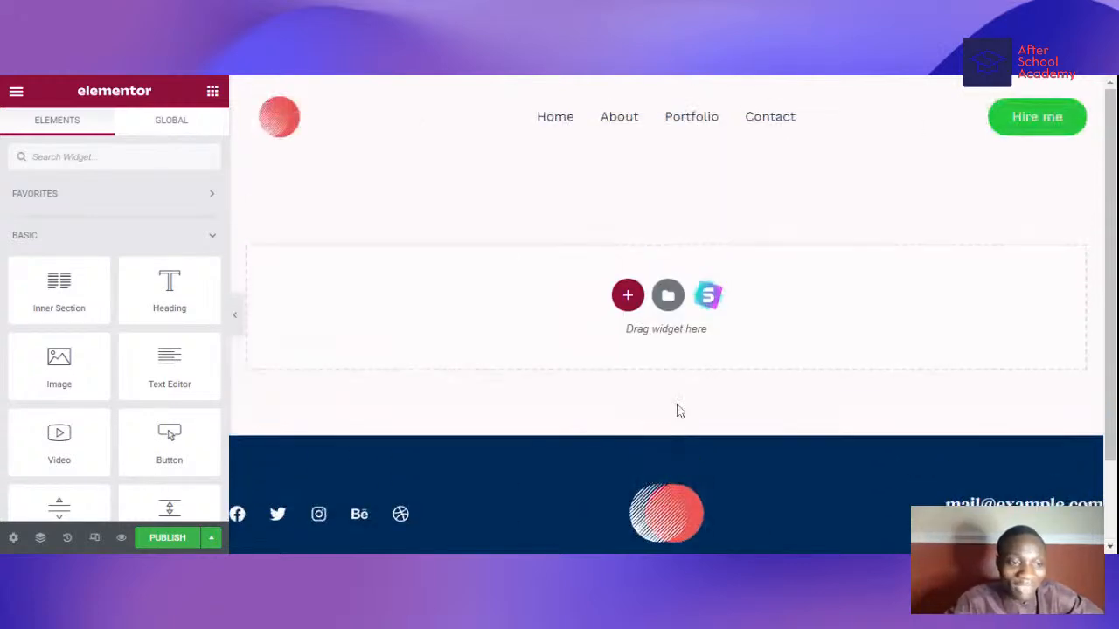
pyautogui.click(13, 537)
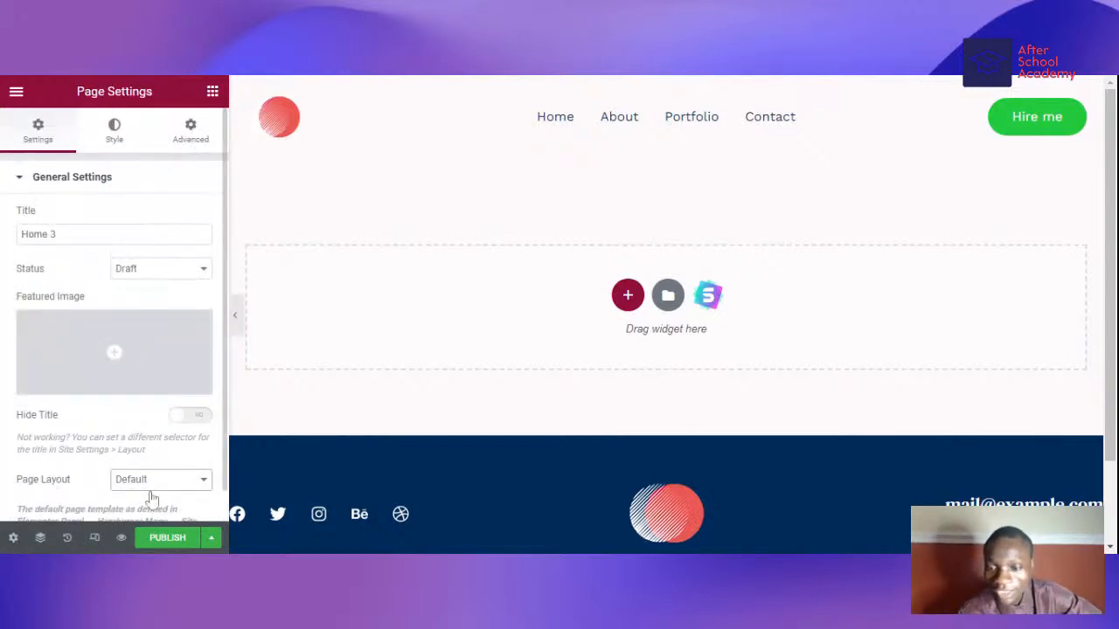
pyautogui.click(156, 527)
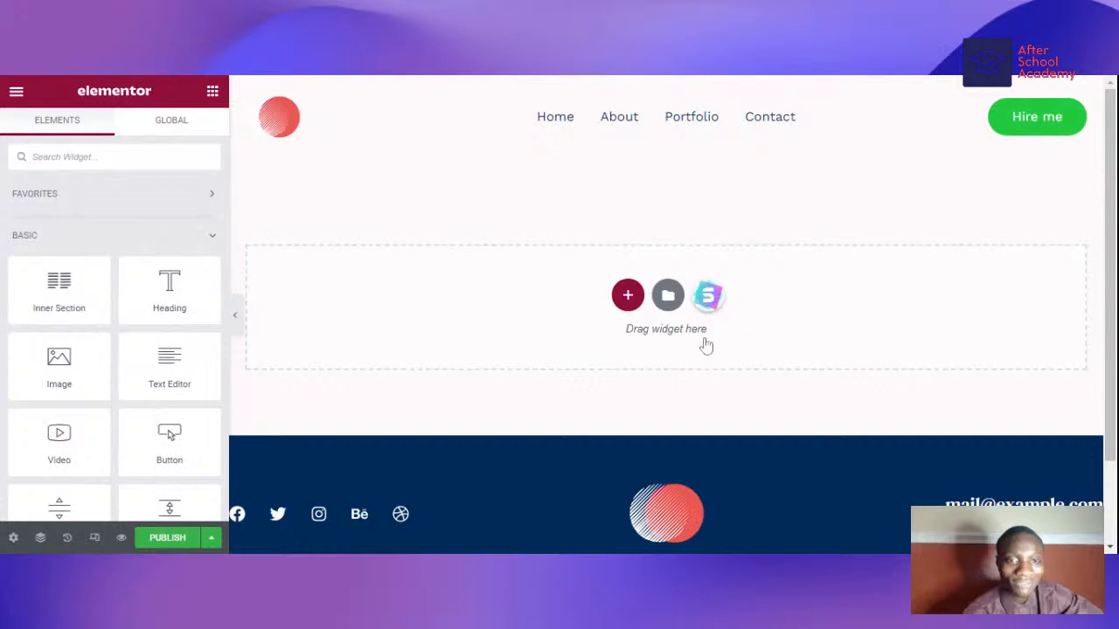
pyautogui.click(709, 295)
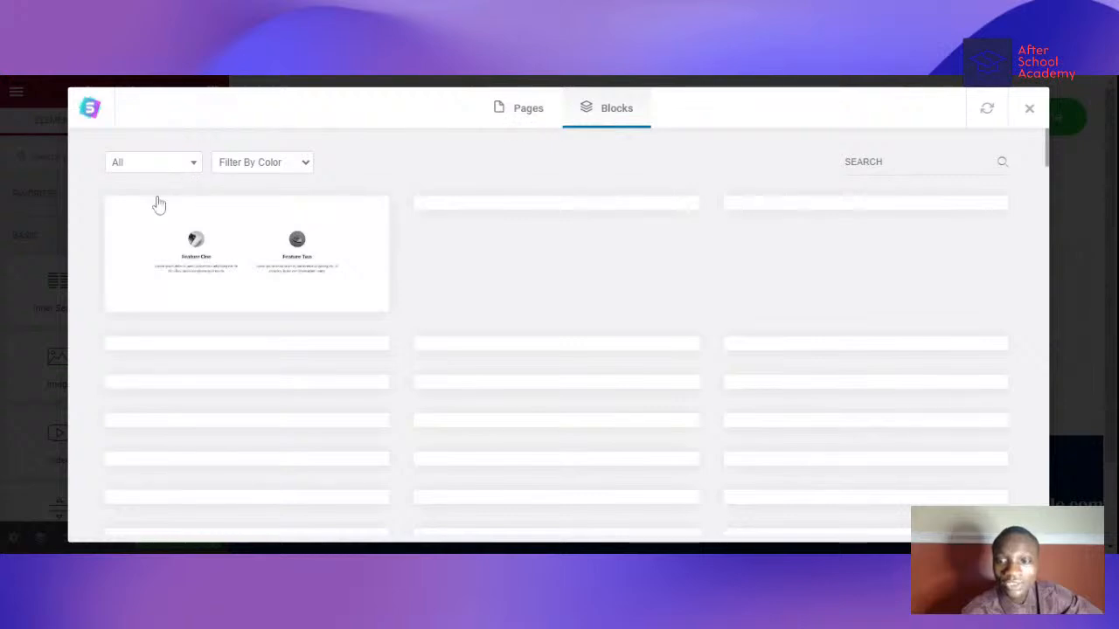
# - Filter the template library to Hero blocks, browse them, and close it without inserting anything
pyautogui.click(165, 164)
pyautogui.click(129, 288)
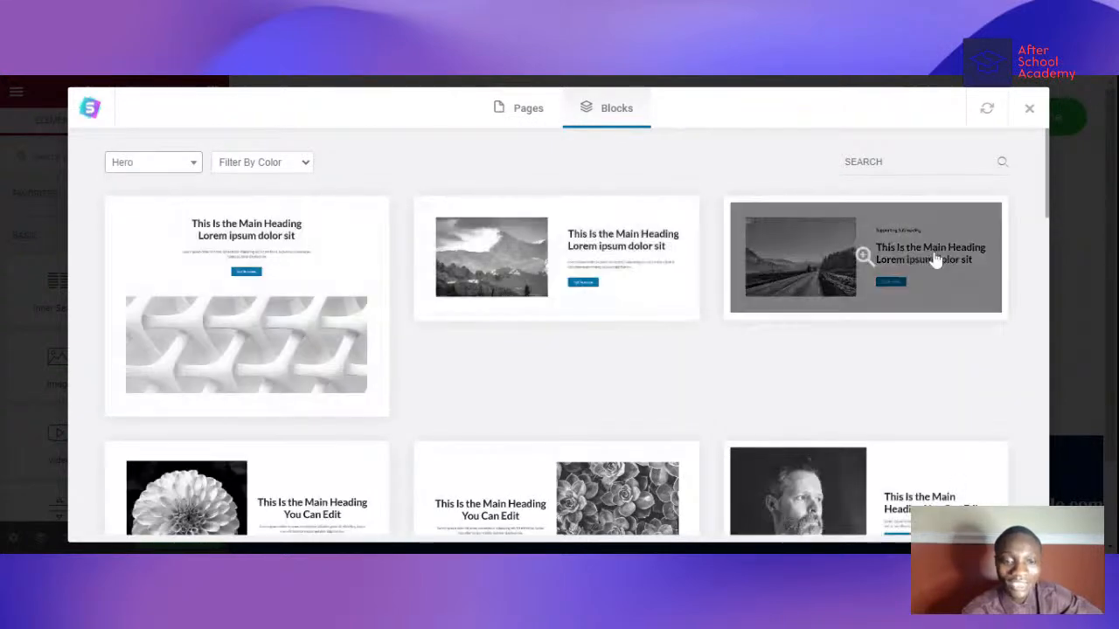
pyautogui.scroll(-2, 577, 428)
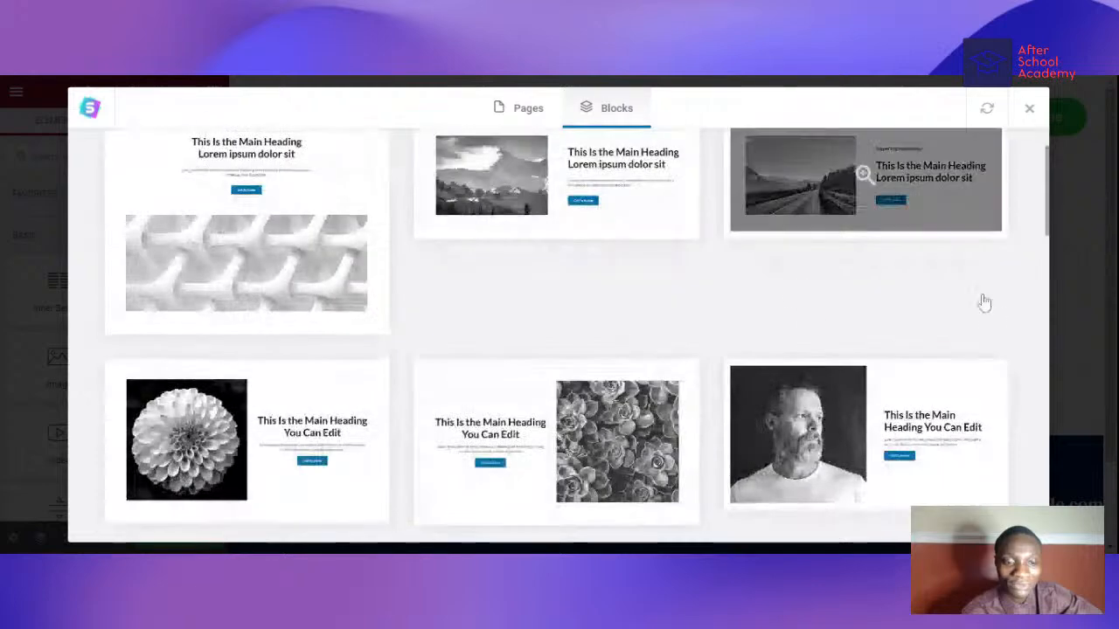
pyautogui.scroll(-6, 681, 445)
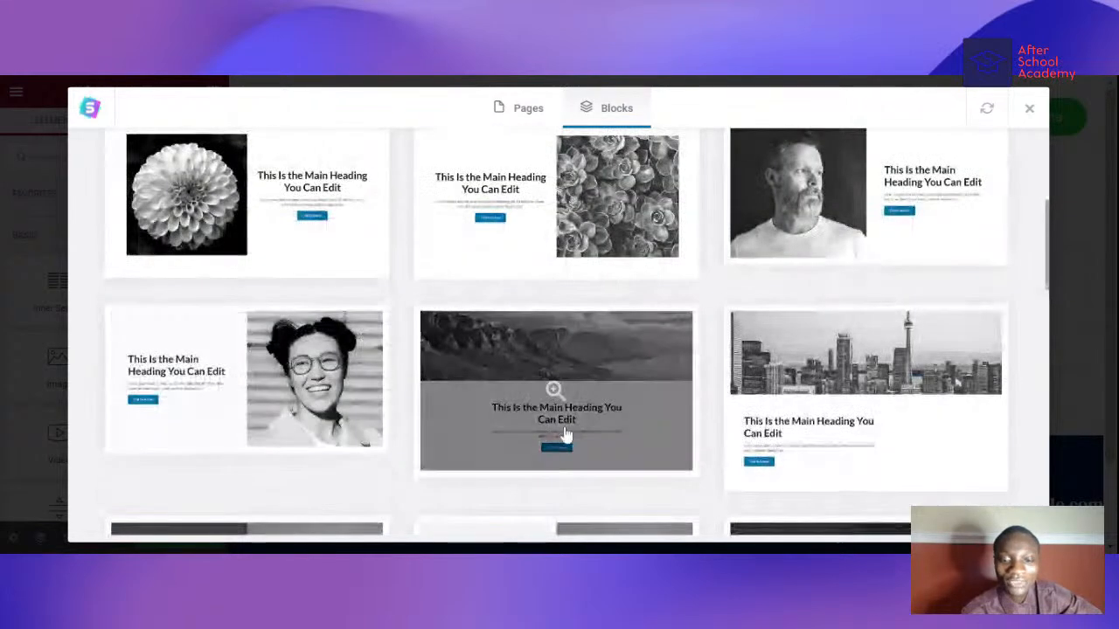
pyautogui.scroll(8, 620, 411)
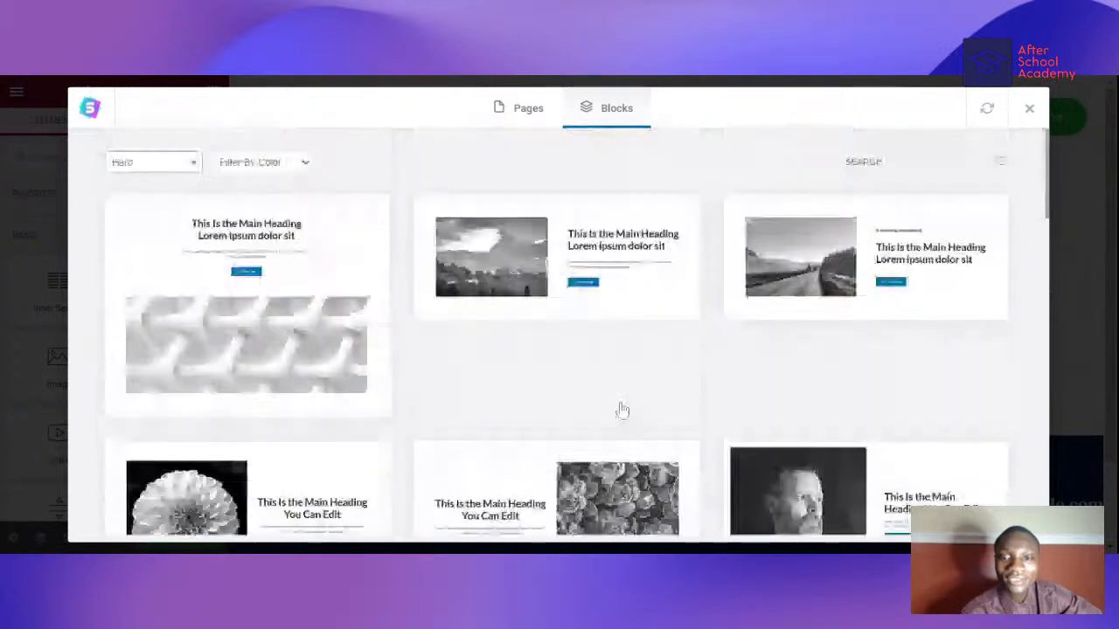
pyautogui.click(1030, 110)
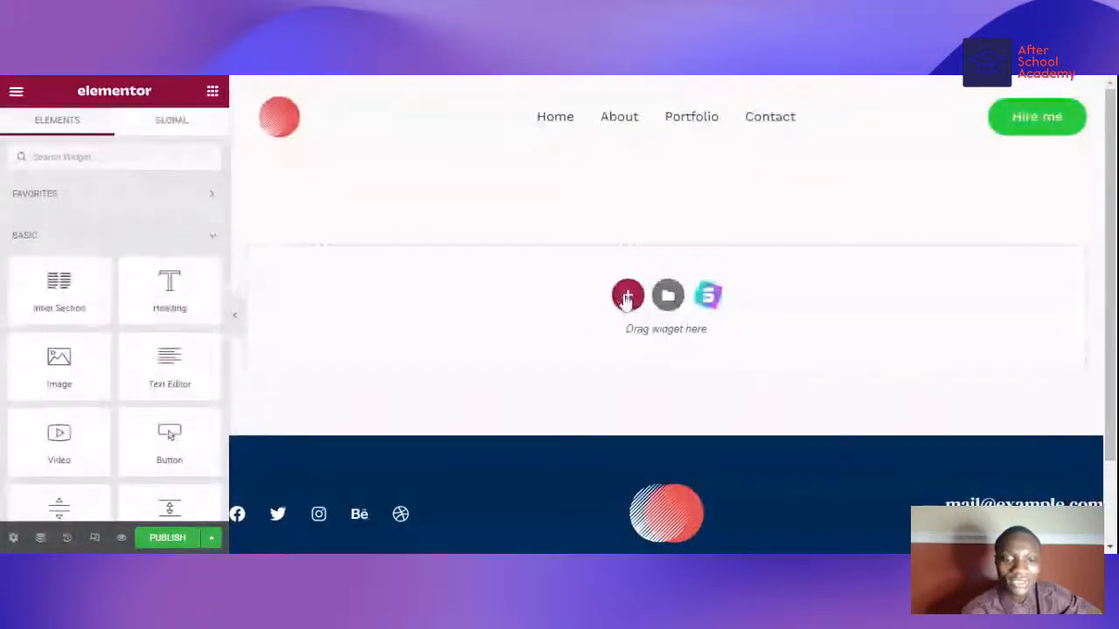
# - Add a single-column section to Home 3 and review its layout settings
pyautogui.click(627, 298)
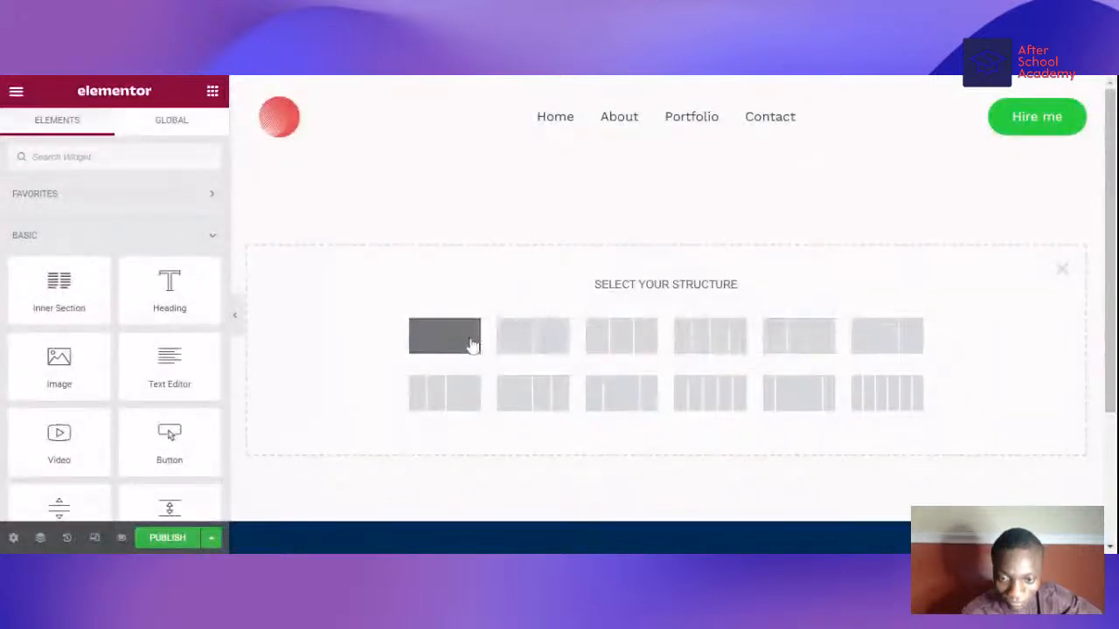
pyautogui.click(444, 340)
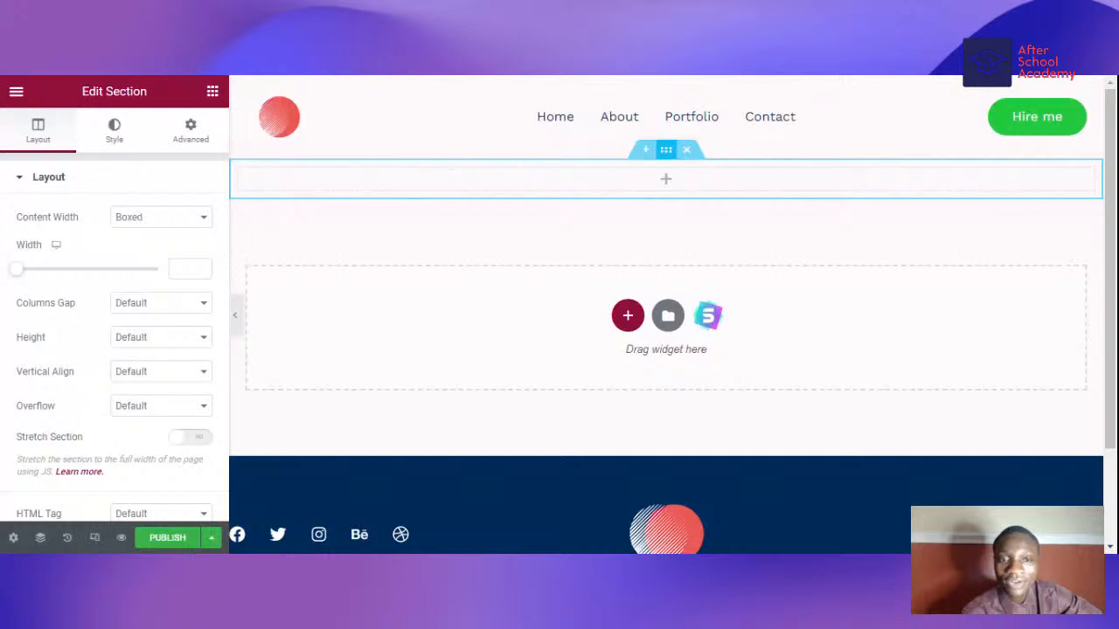
pyautogui.click(114, 129)
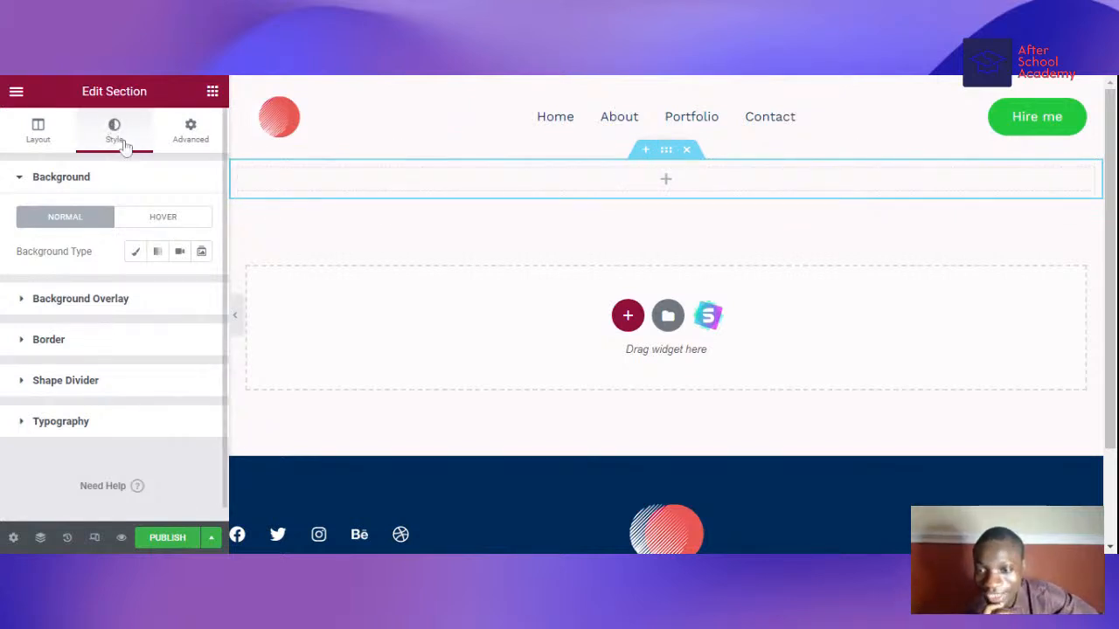
pyautogui.click(40, 126)
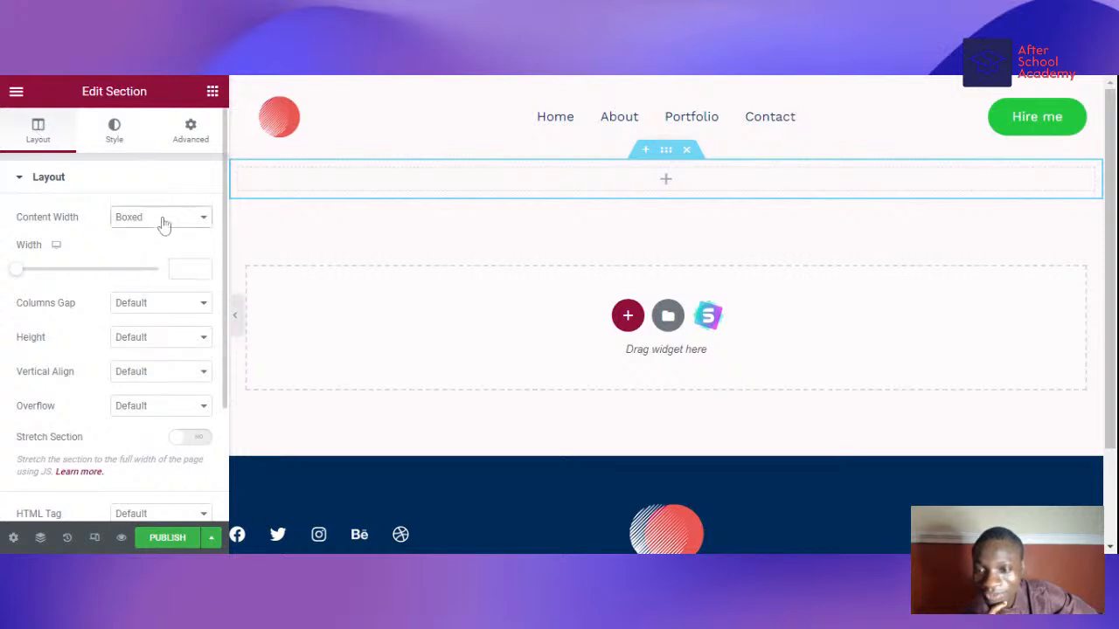
pyautogui.scroll(-2, 105, 341)
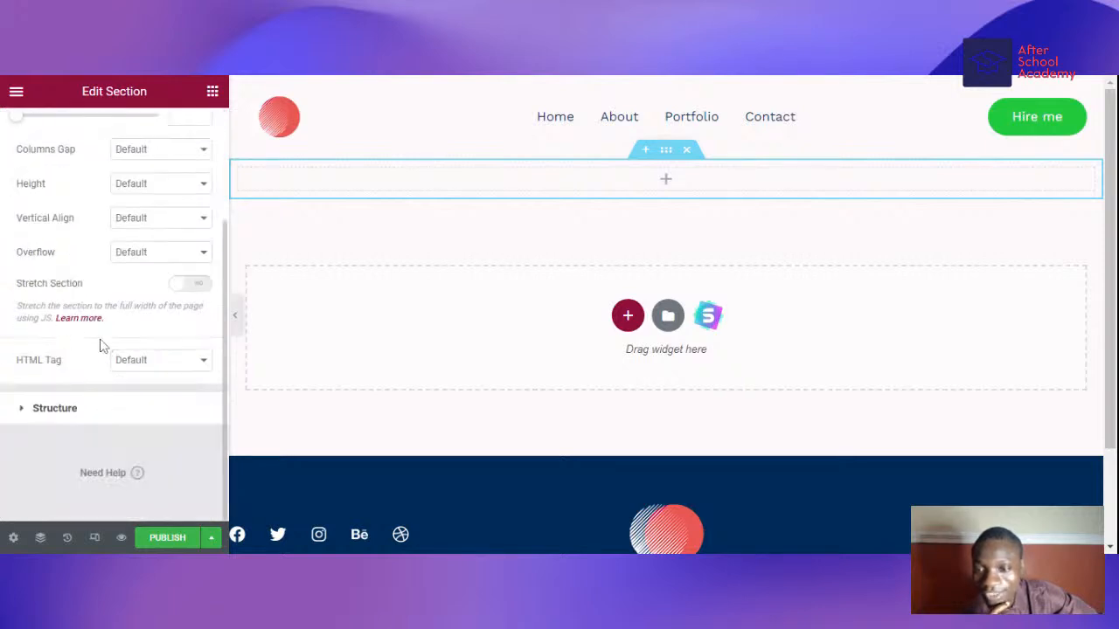
pyautogui.scroll(2, 100, 342)
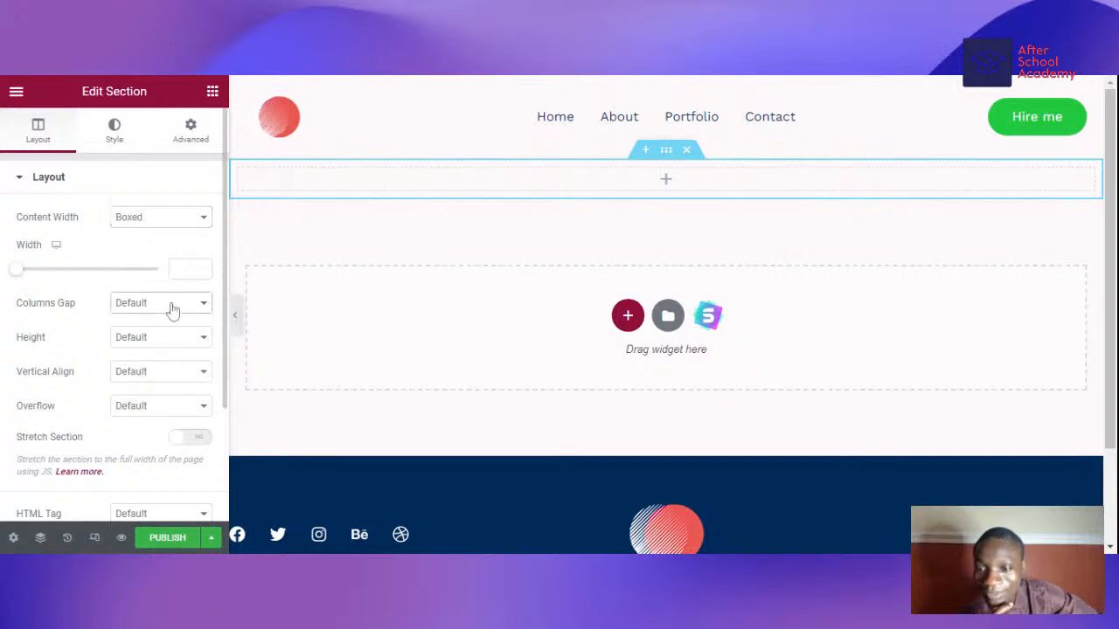
# - Give the section a Classic background and open the media picker for its image
pyautogui.click(117, 125)
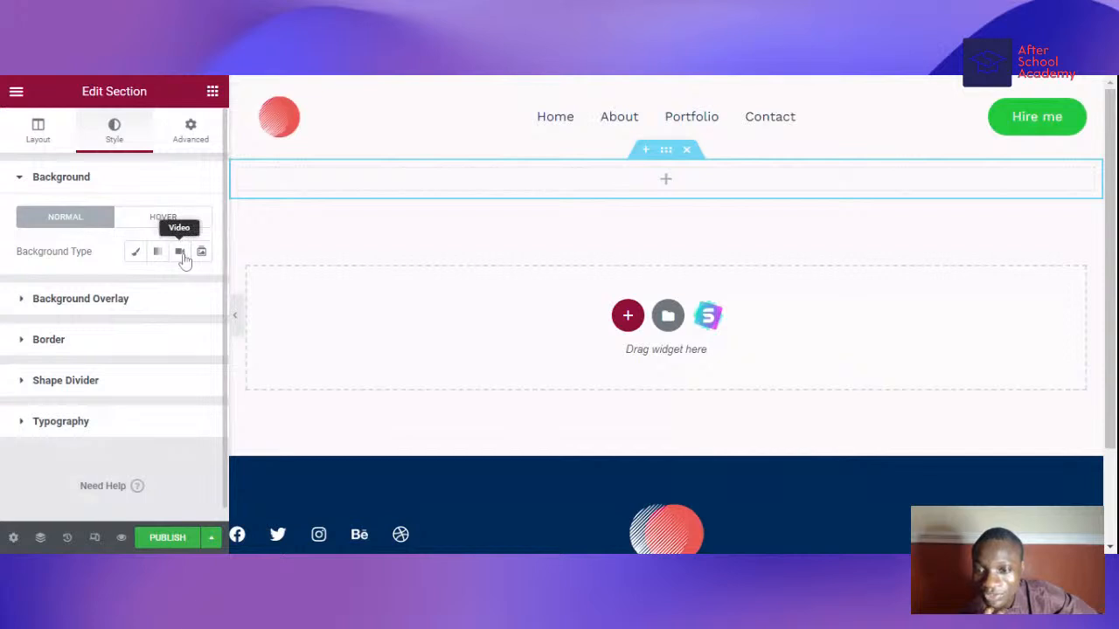
pyautogui.click(137, 254)
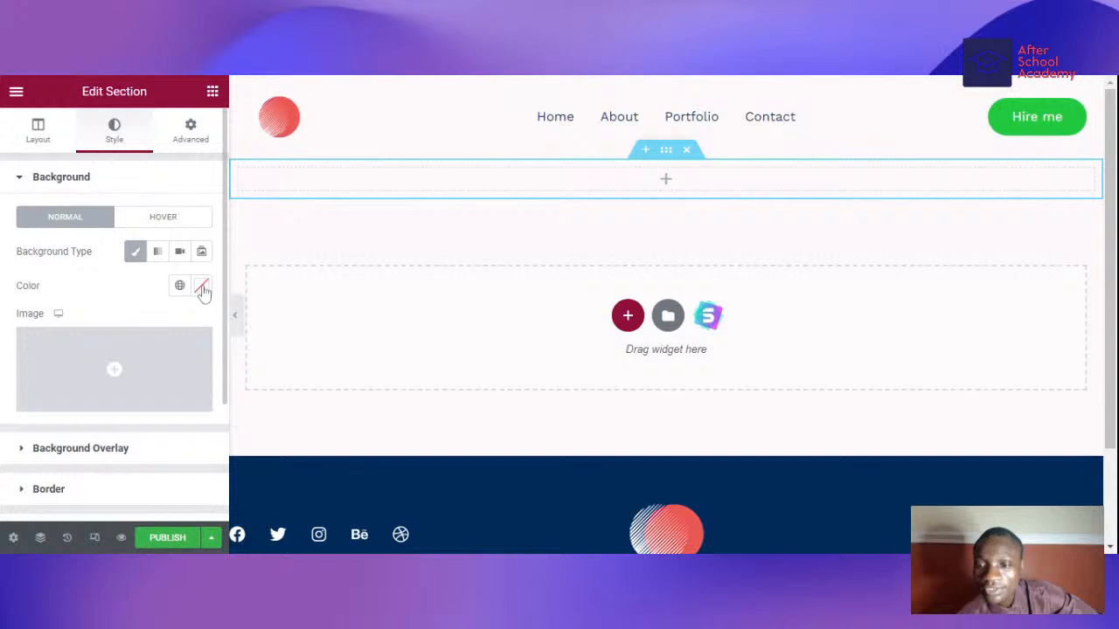
pyautogui.click(128, 402)
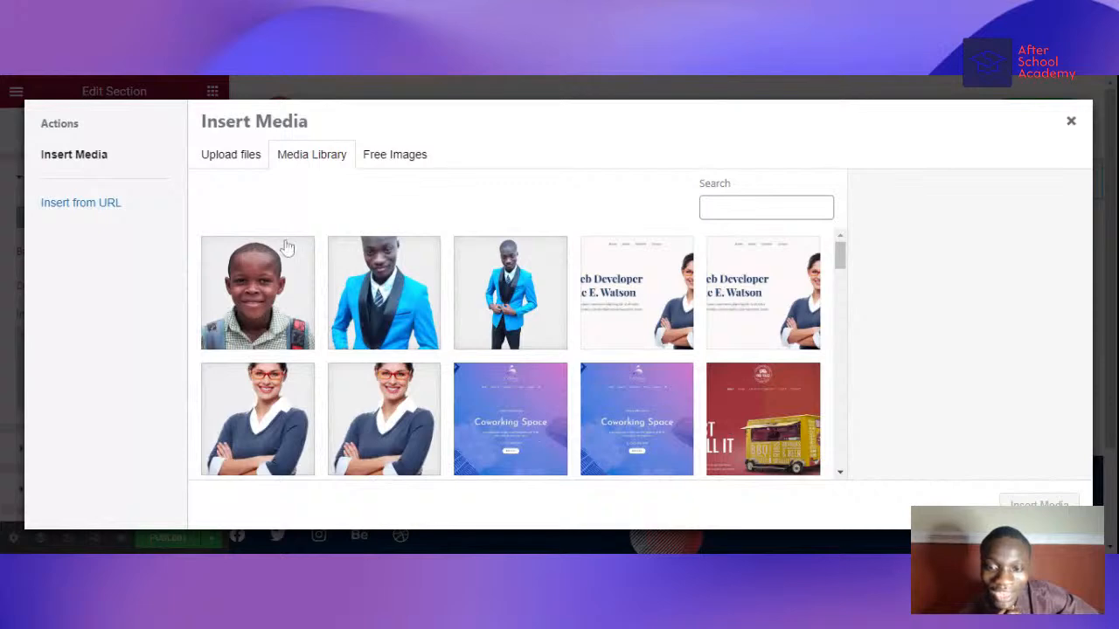
# - Switch Insert Media to Upload files and open the file chooser for the boy image
pyautogui.click(236, 157)
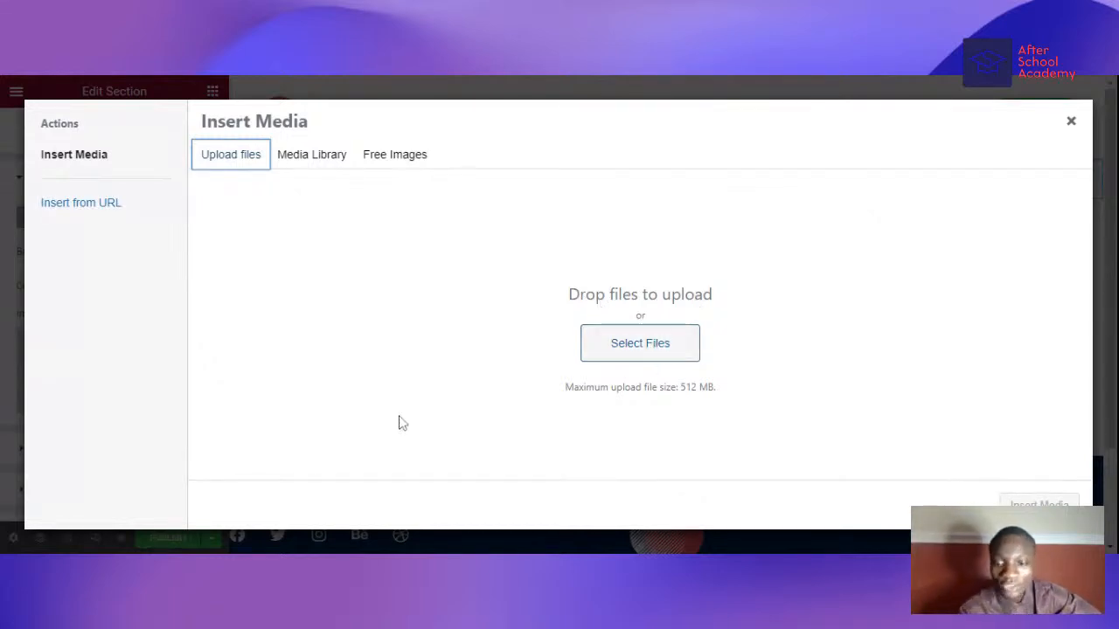
pyautogui.click(651, 342)
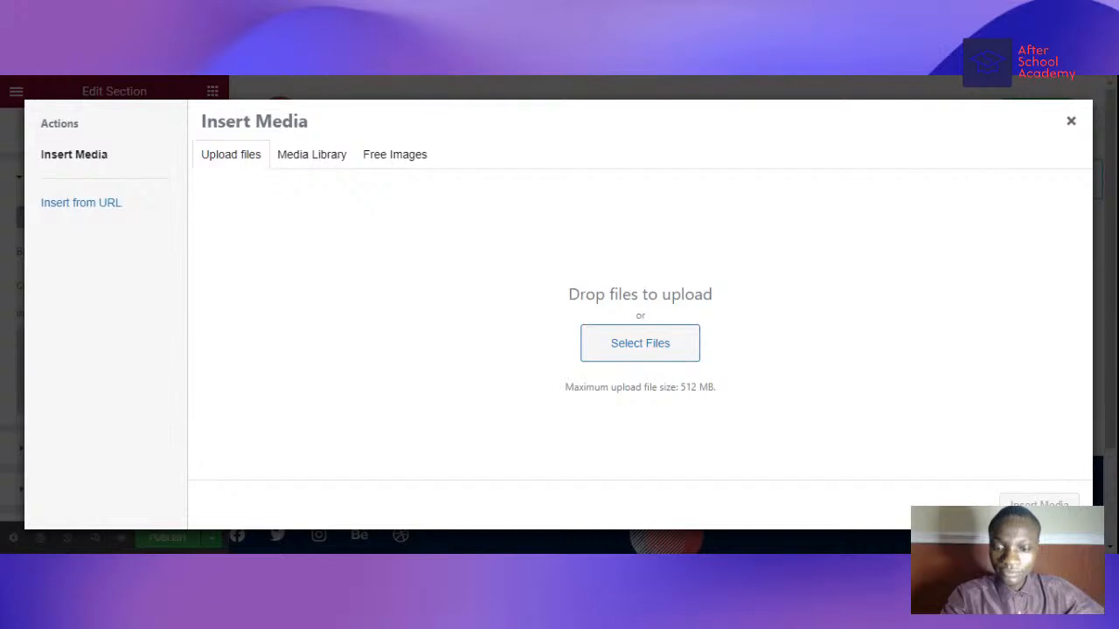
pyautogui.click(470, 282)
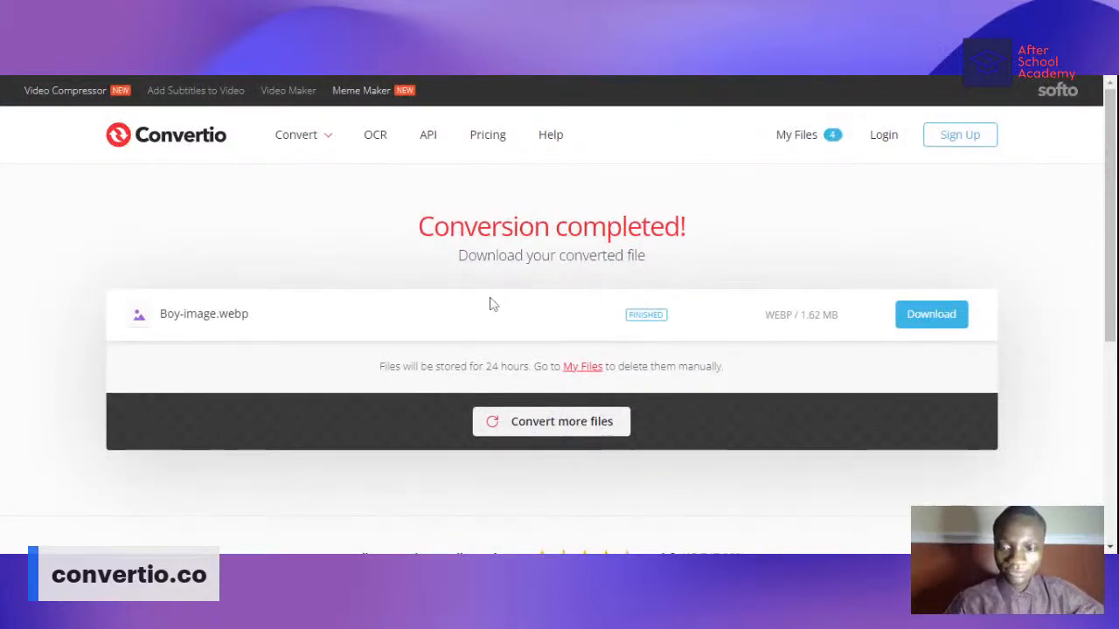
# - Start a new Convertio conversion of Boy image.png with WEBP as the output format
pyautogui.click(565, 422)
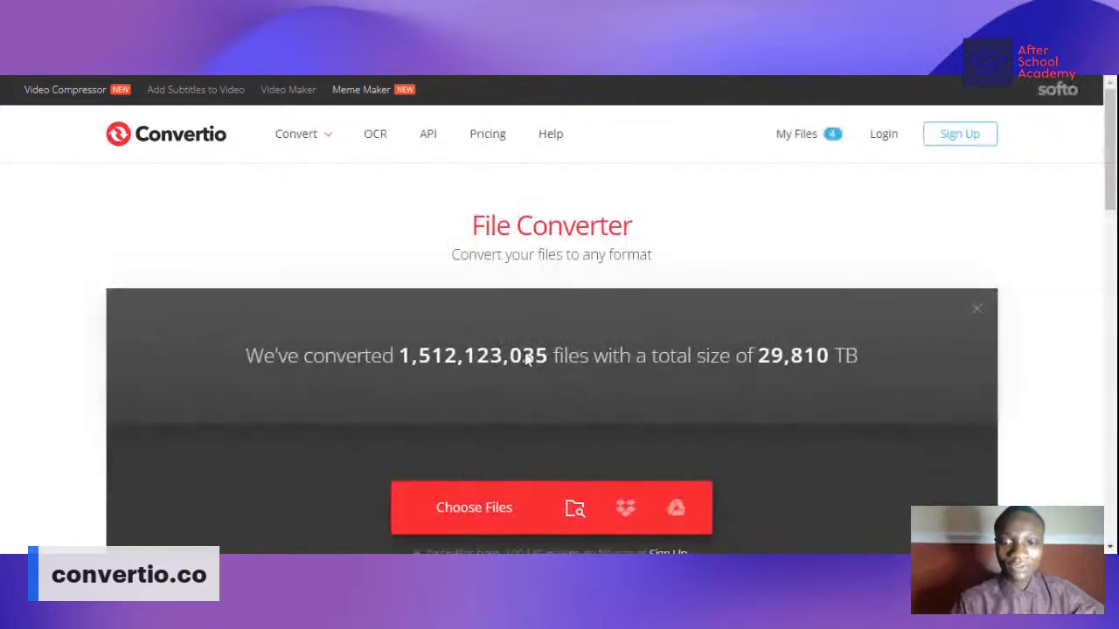
pyautogui.scroll(-2, 517, 403)
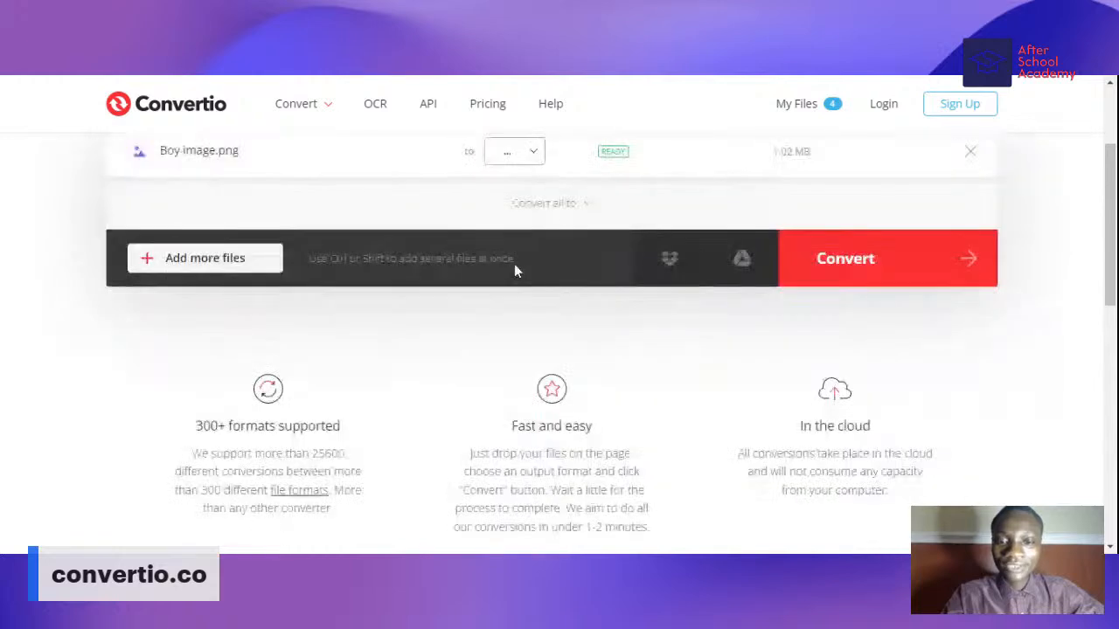
pyautogui.scroll(2, 524, 278)
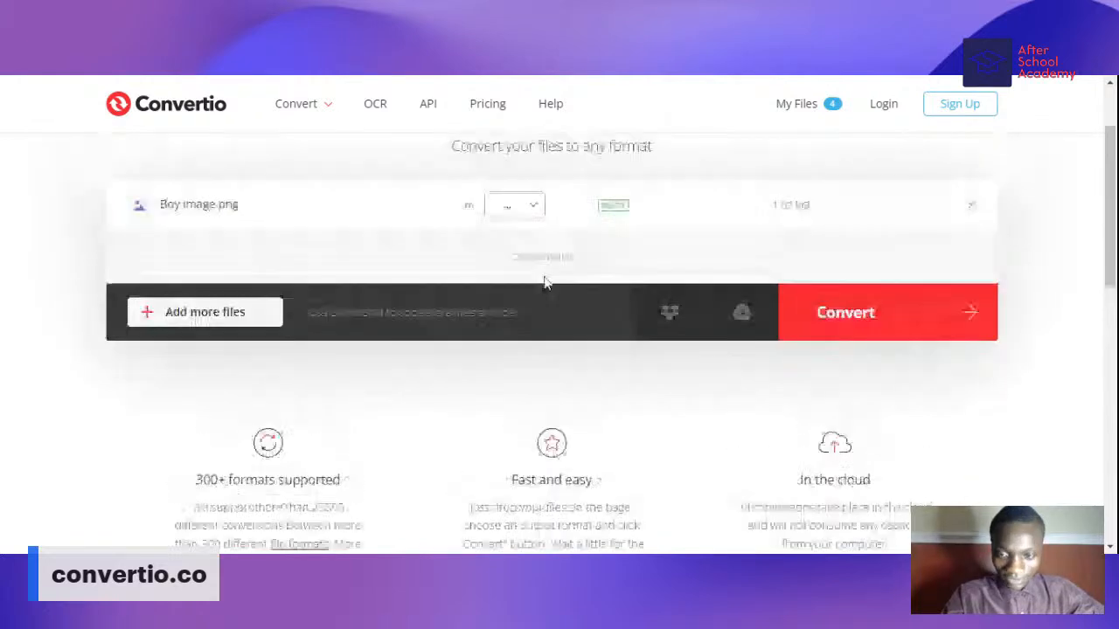
pyautogui.click(529, 315)
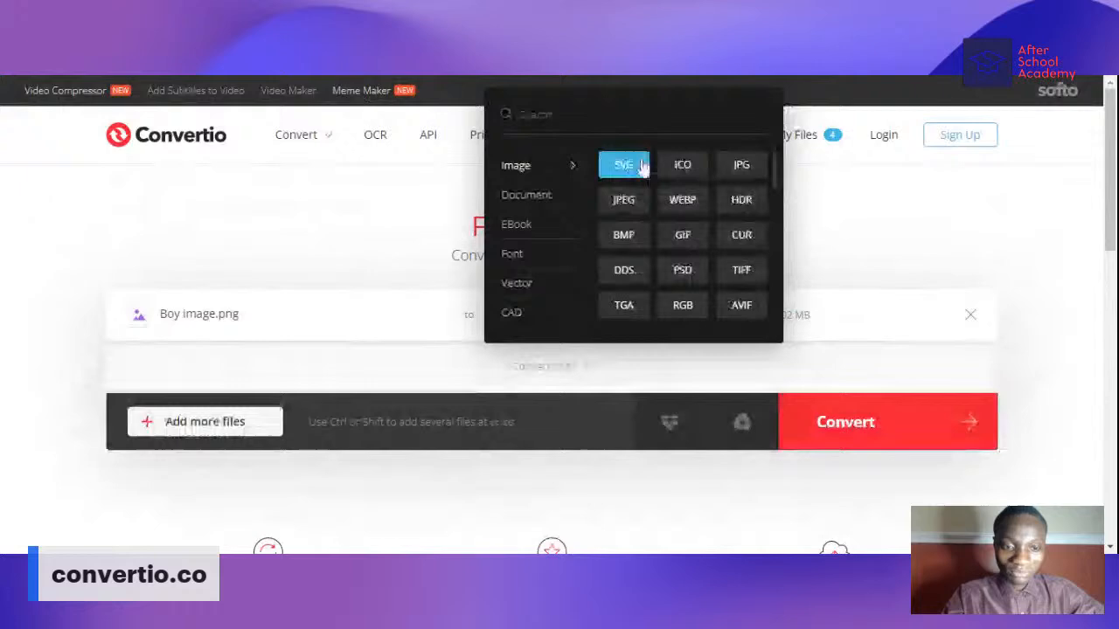
pyautogui.click(679, 198)
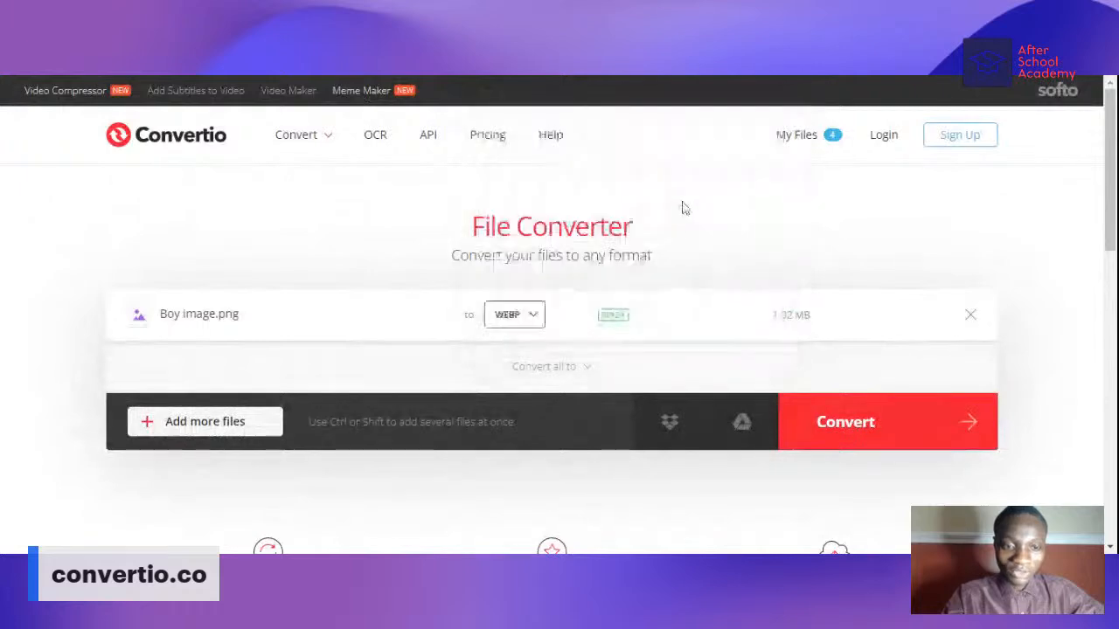
# - Convert the image and download the 641 KB Boy-image.webp
pyautogui.scroll(-4, 740, 337)
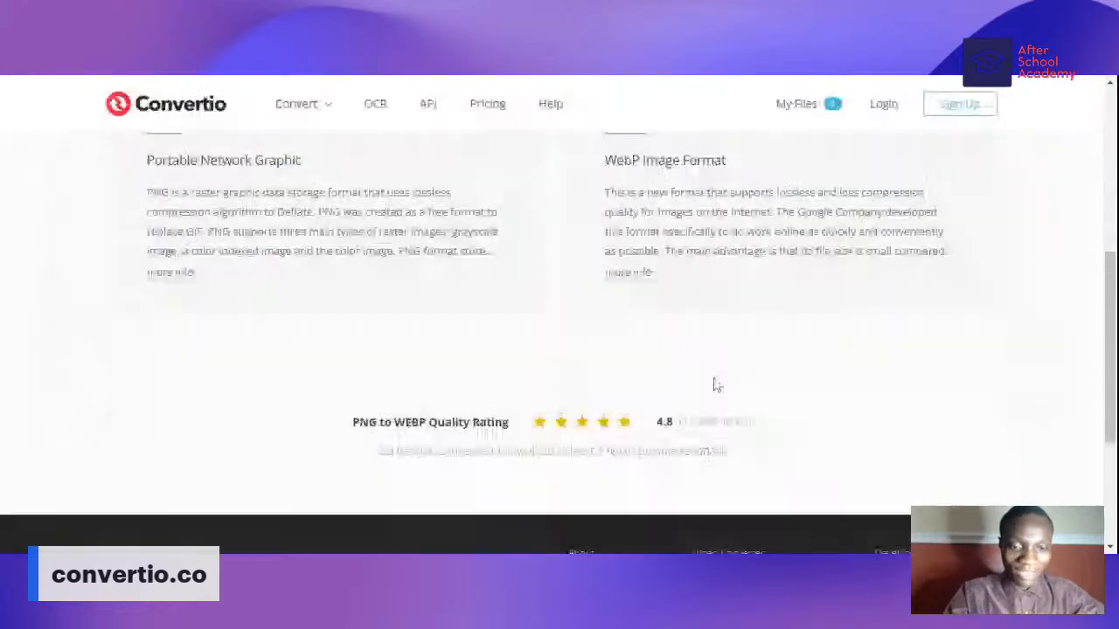
pyautogui.scroll(1, 650, 319)
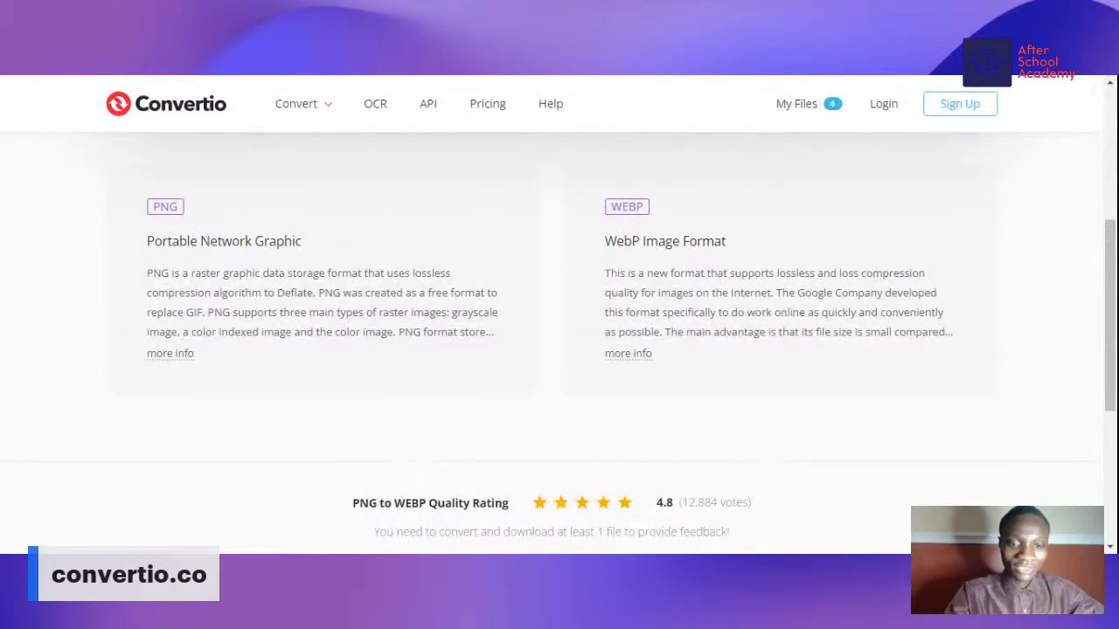
pyautogui.moveTo(605, 273); pyautogui.dragTo(804, 272)
pyautogui.click(804, 273)
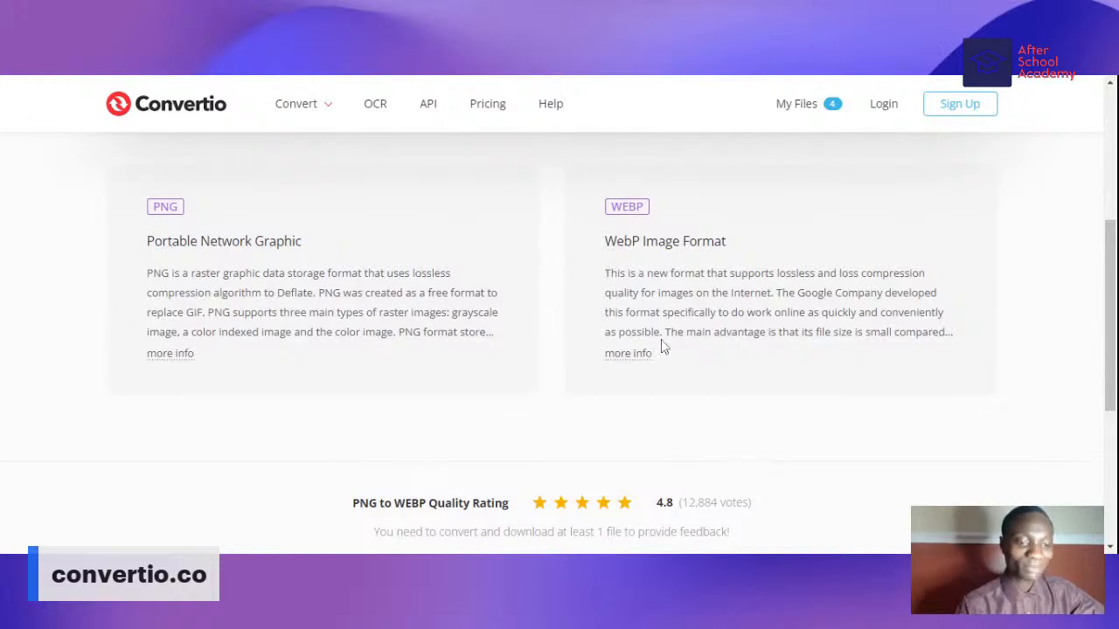
pyautogui.scroll(3, 663, 346)
pyautogui.scroll(1, 666, 348)
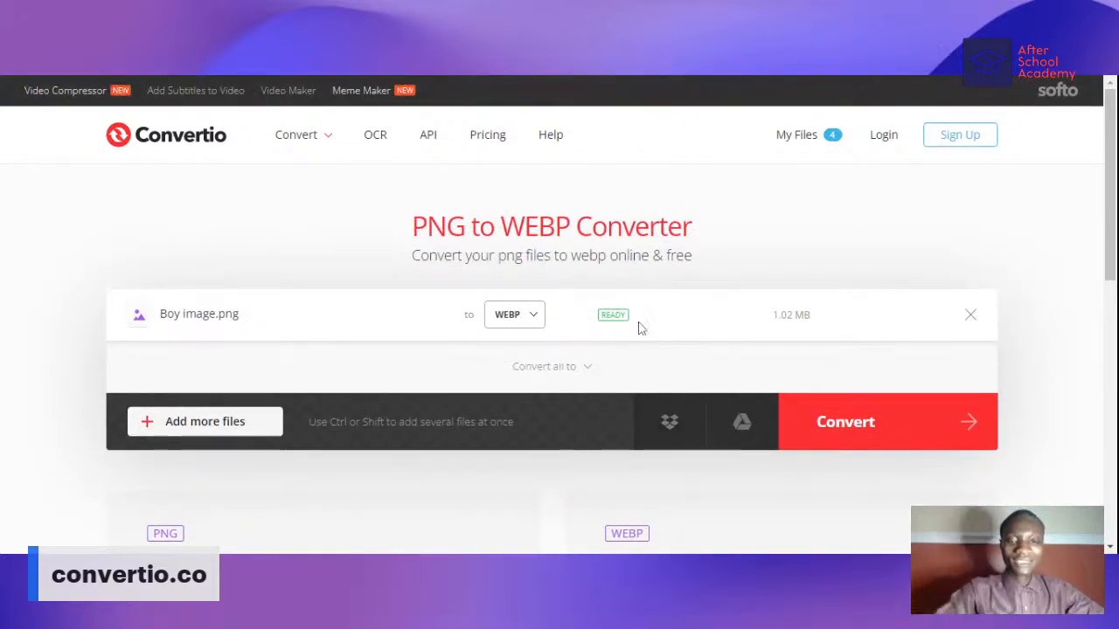
pyautogui.click(856, 424)
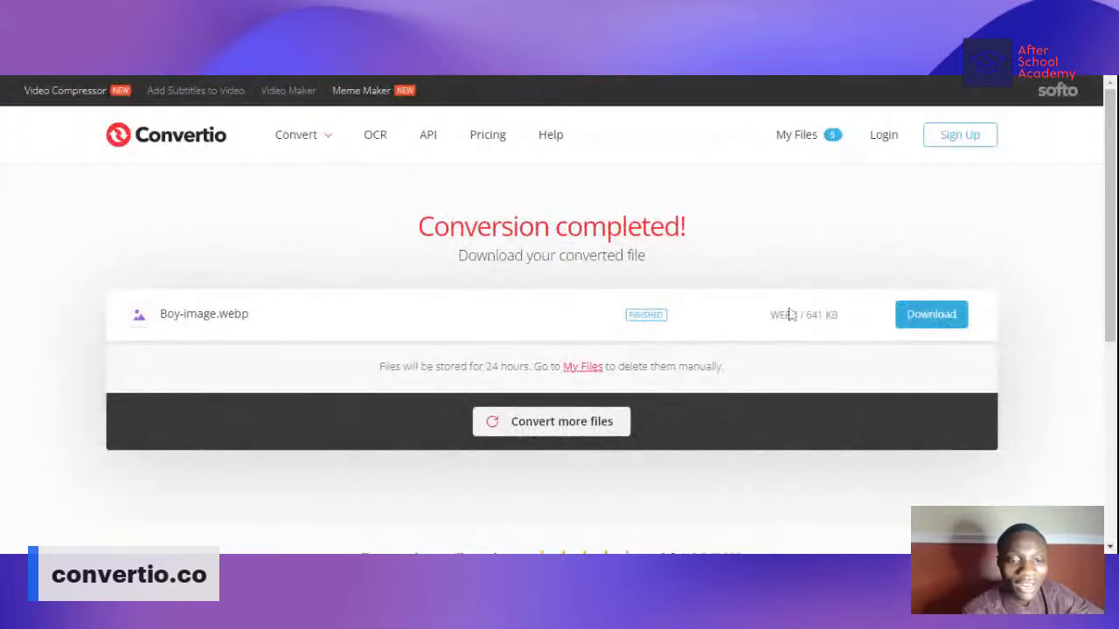
pyautogui.click(930, 320)
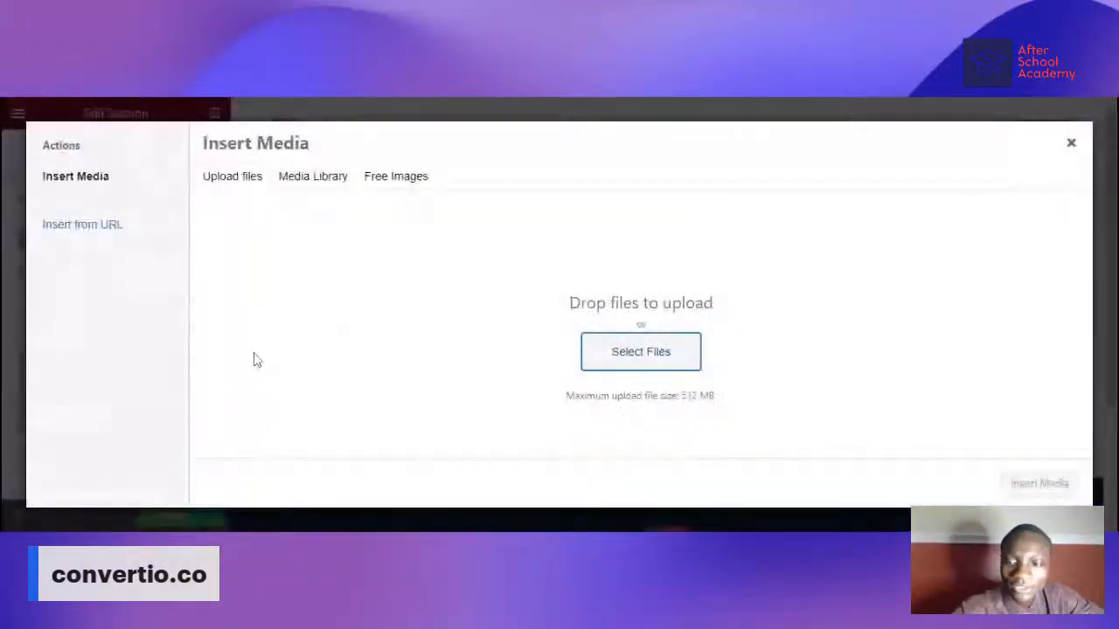
# - Upload Boy-image.webp, give it a new title, and reuse that title as its alt text
pyautogui.moveTo(147, 530); pyautogui.dragTo(491, 403)
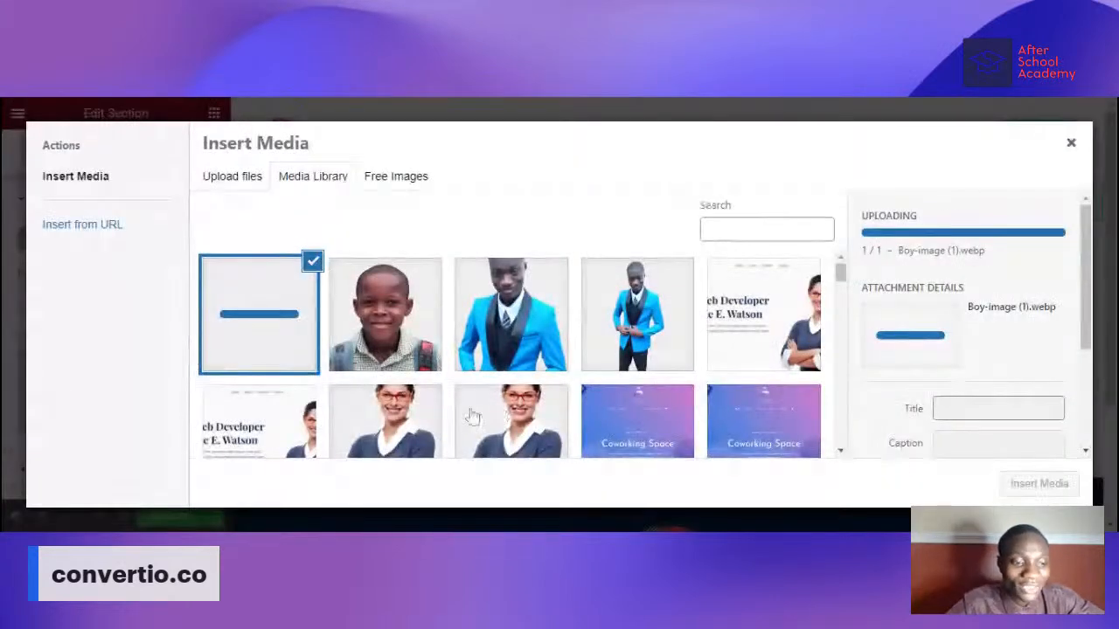
pyautogui.moveTo(1009, 431); pyautogui.dragTo(865, 431)
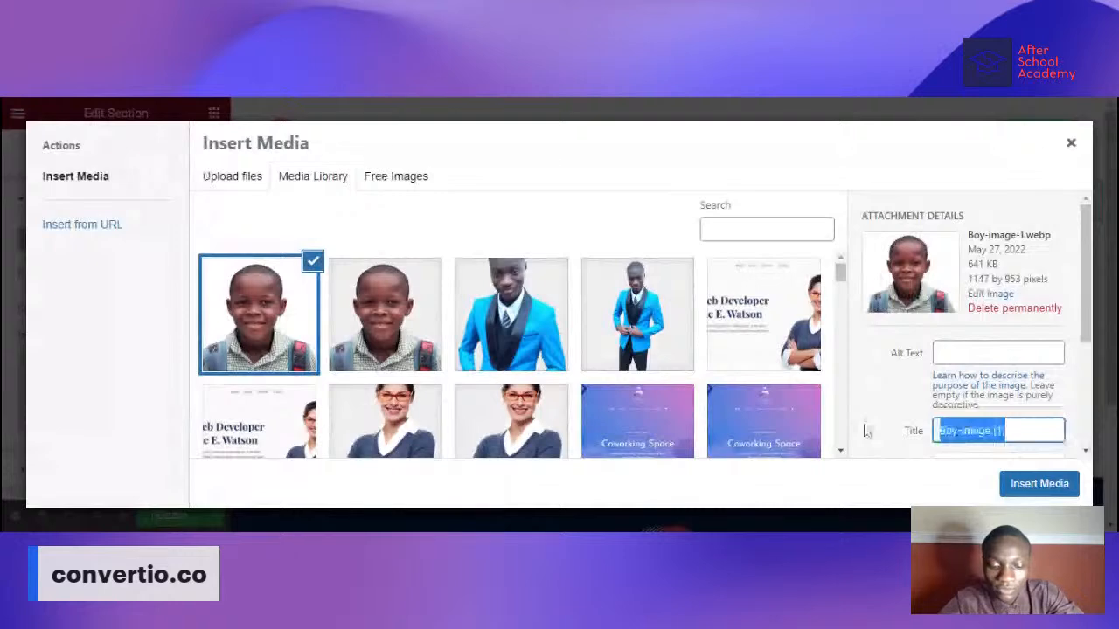
pyautogui.write('Iyiola Akintaro Hero')
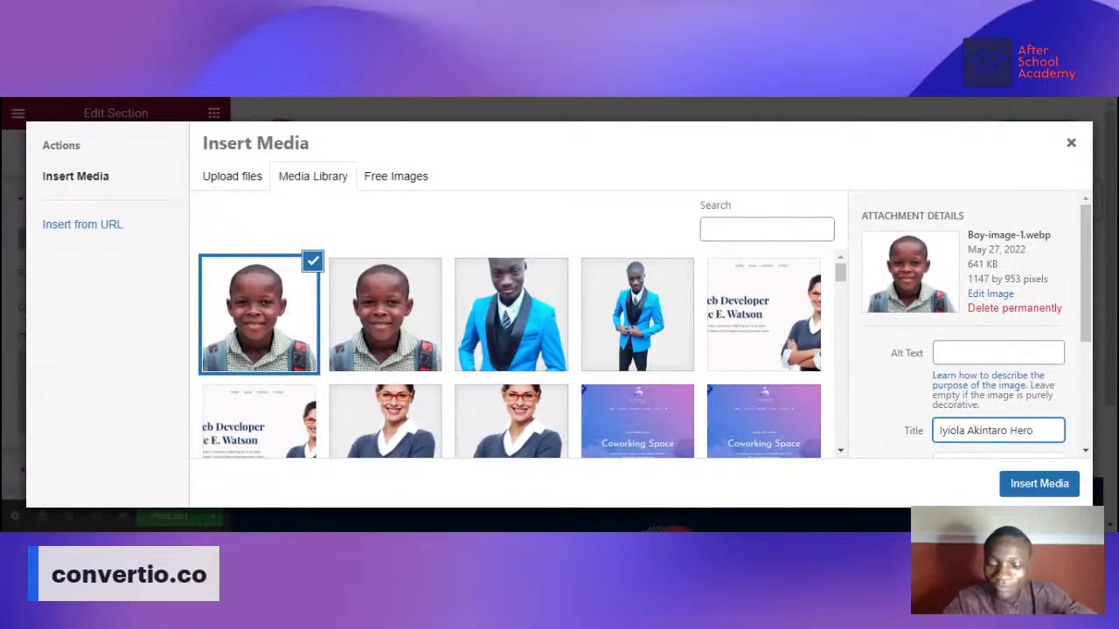
pyautogui.hotkey('ctrl', 'a')
pyautogui.hotkey('ctrl', 'c')
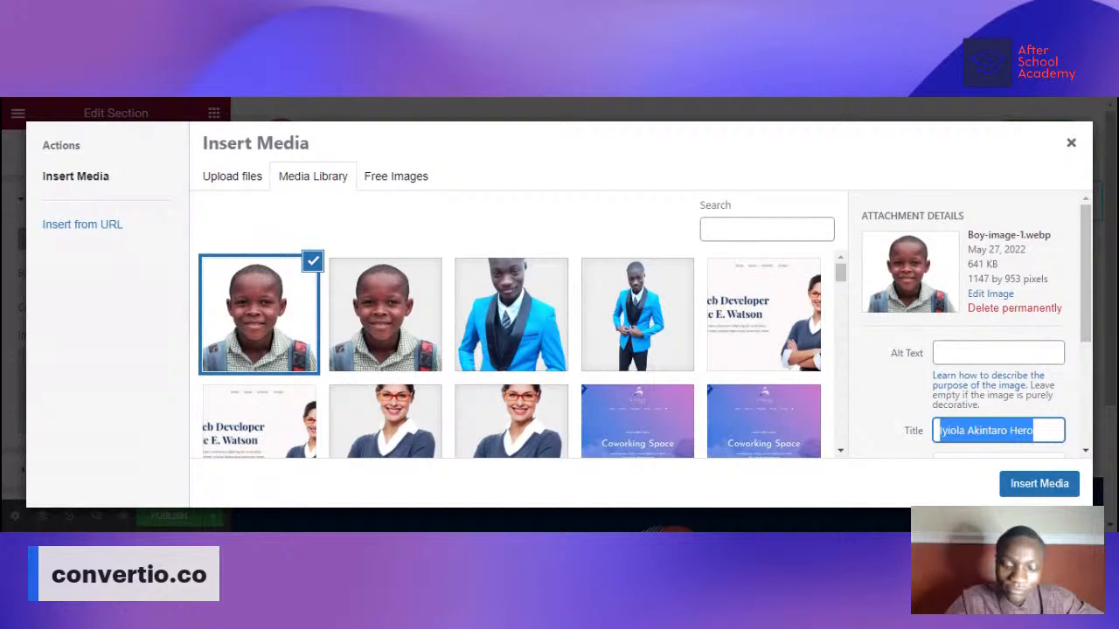
pyautogui.click(989, 353)
pyautogui.hotkey('ctrl', 'v')
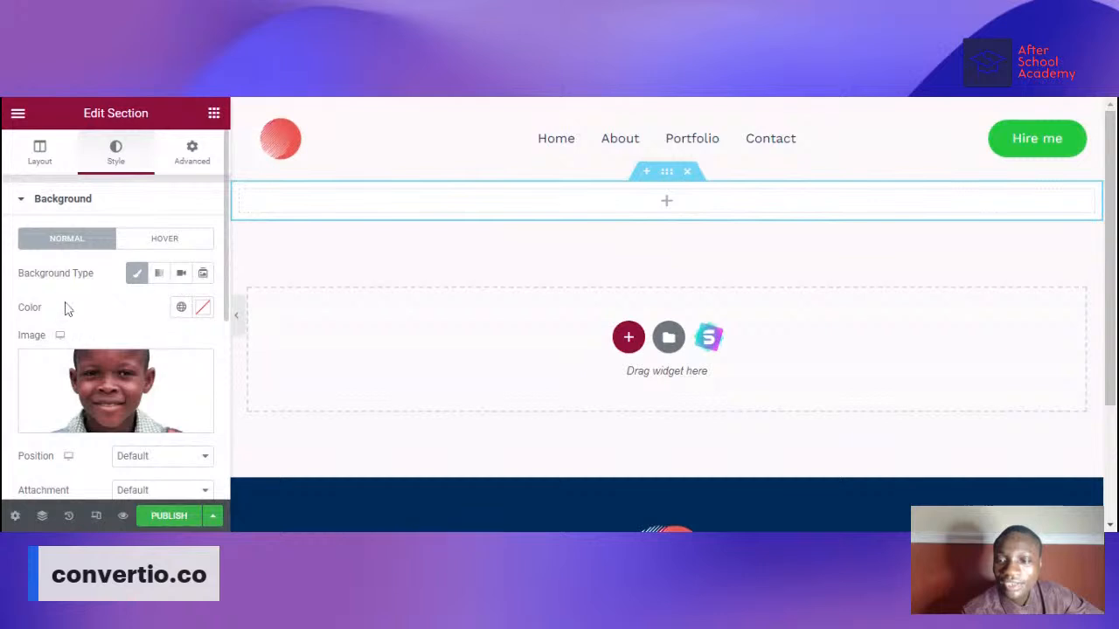
# - Set the section background colour to orange #FF7028 and preview the result
pyautogui.click(201, 311)
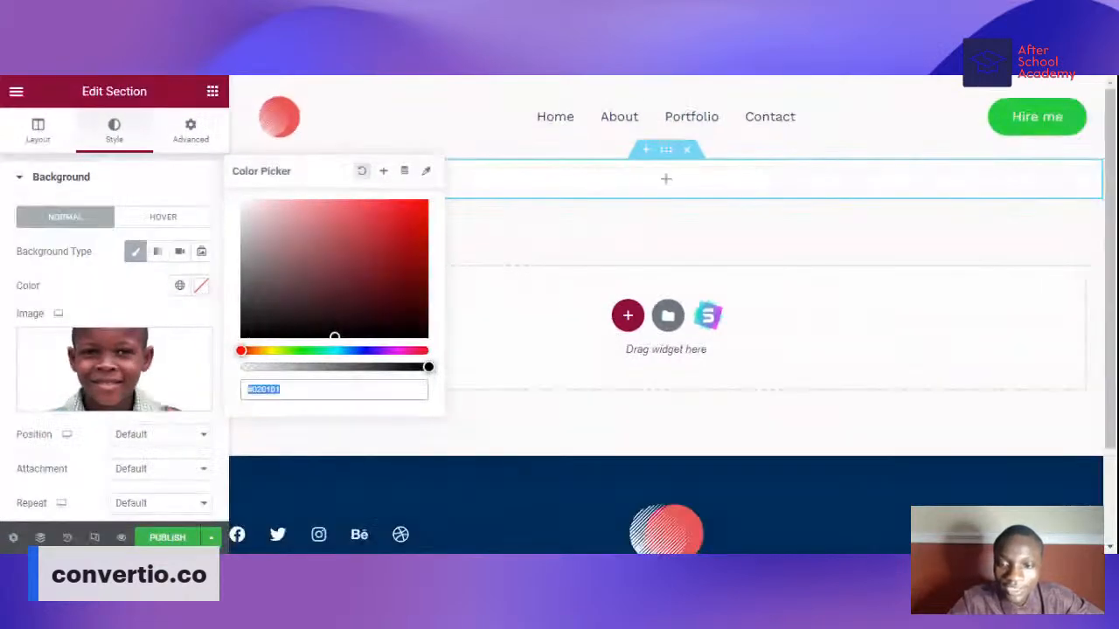
pyautogui.write('#FF7028')
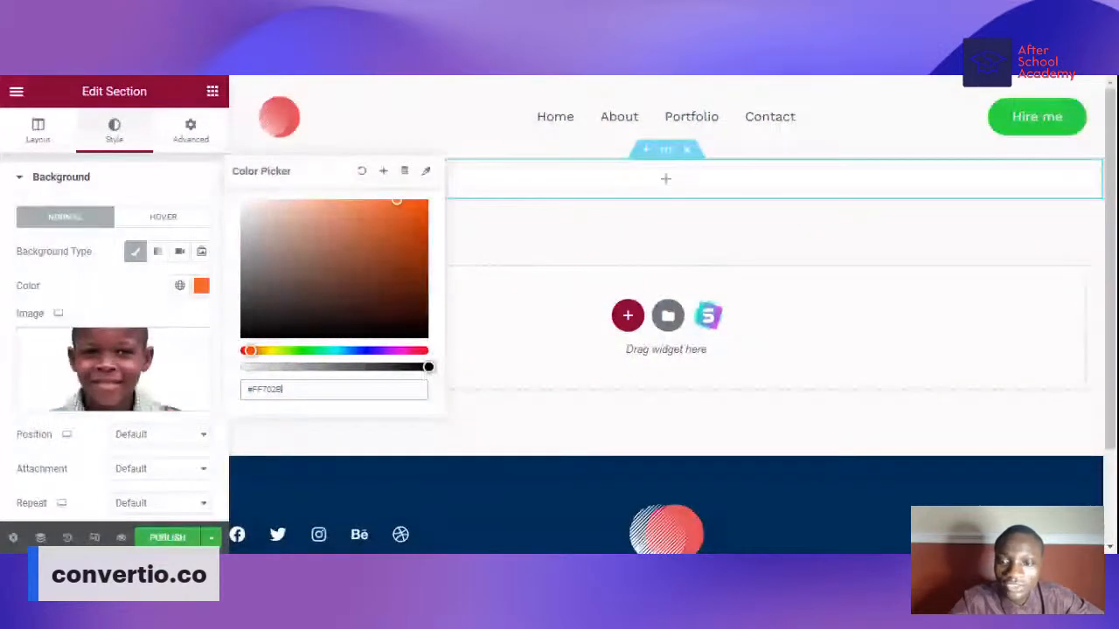
pyautogui.click(122, 295)
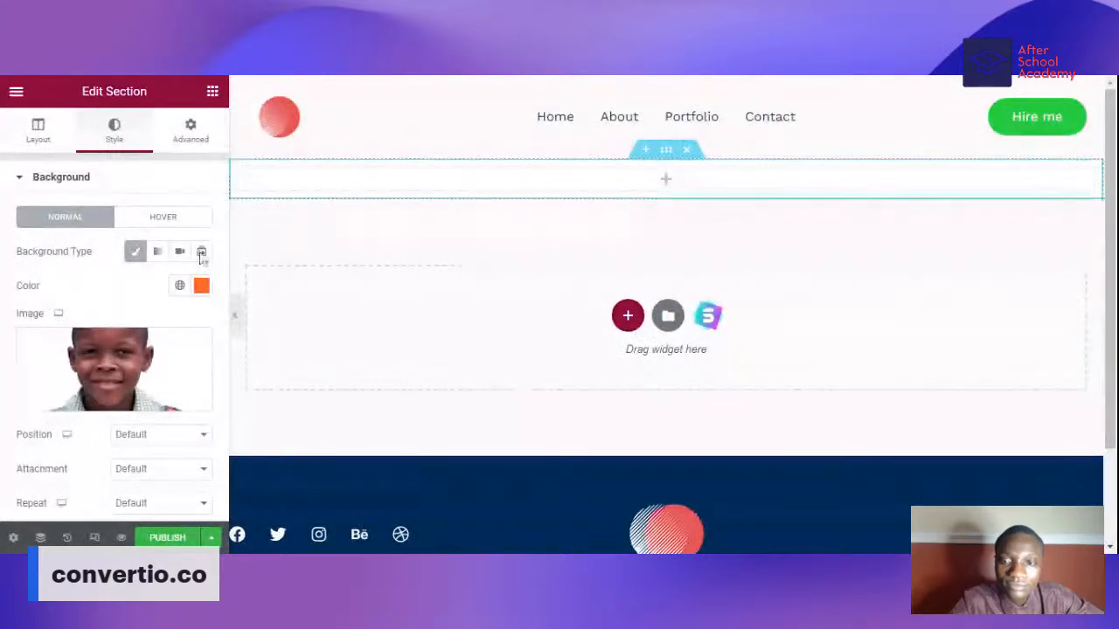
pyautogui.click(236, 318)
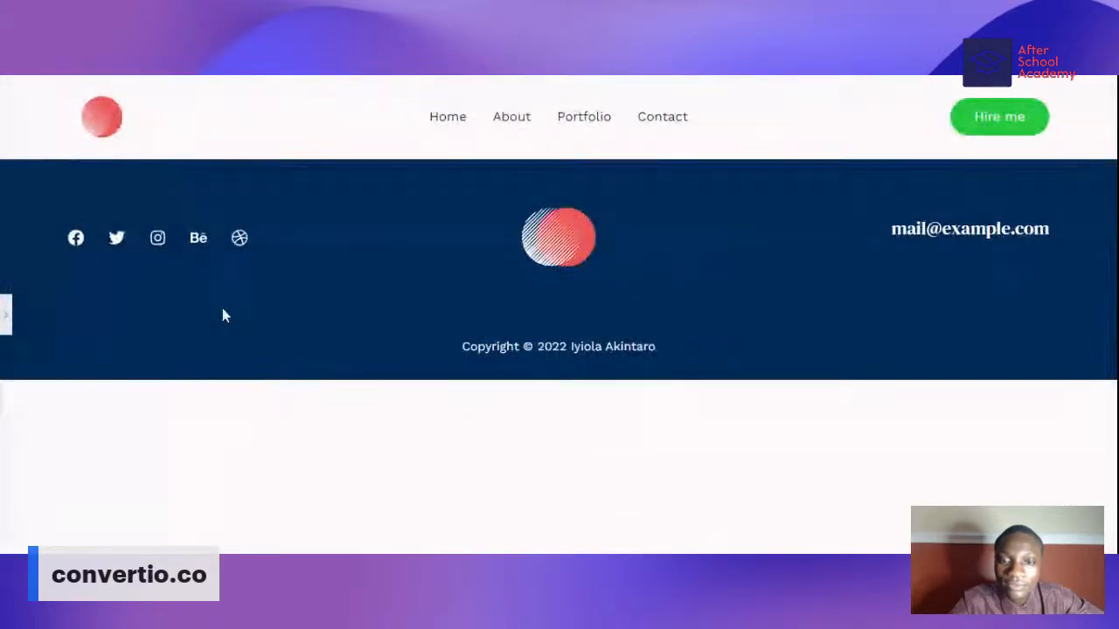
pyautogui.click(7, 315)
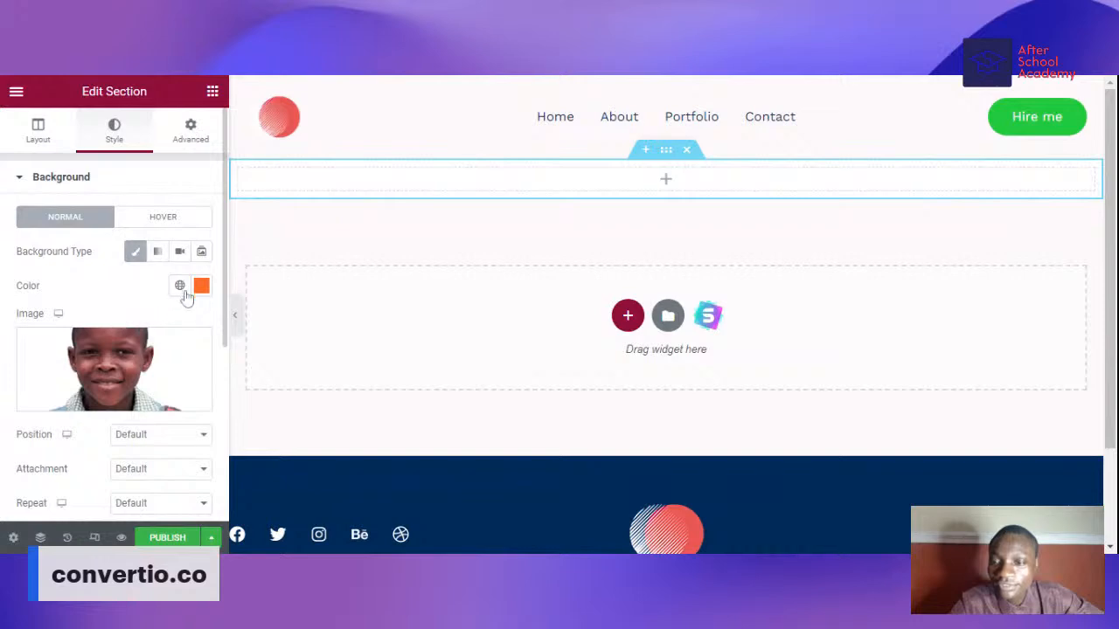
# - Delete the boy photo from the section's background image slot
pyautogui.scroll(-1, 102, 364)
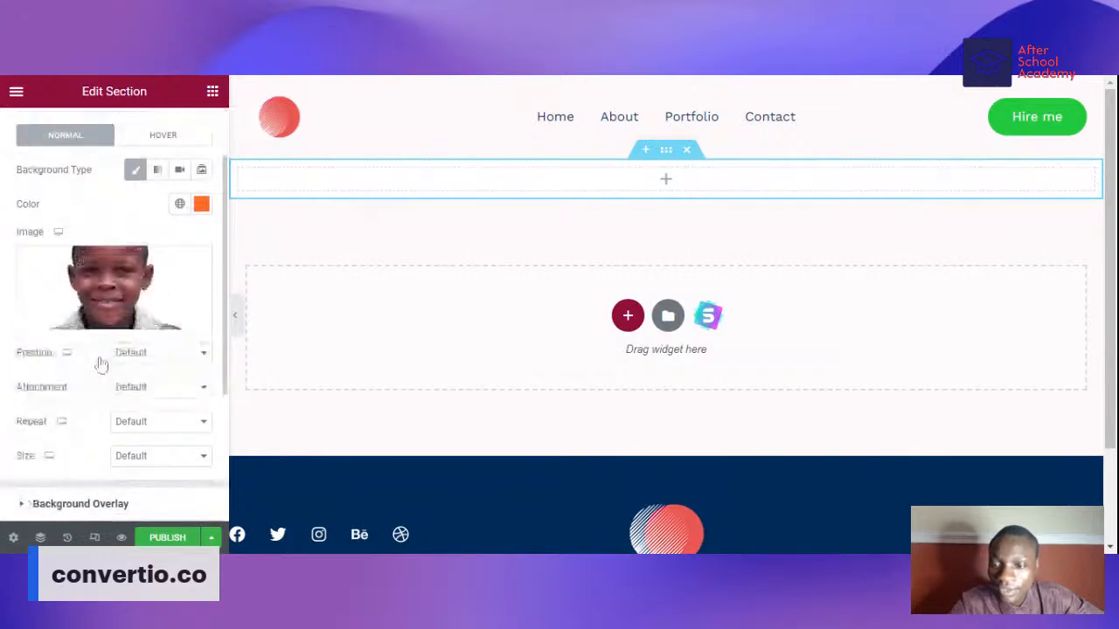
pyautogui.scroll(1, 106, 342)
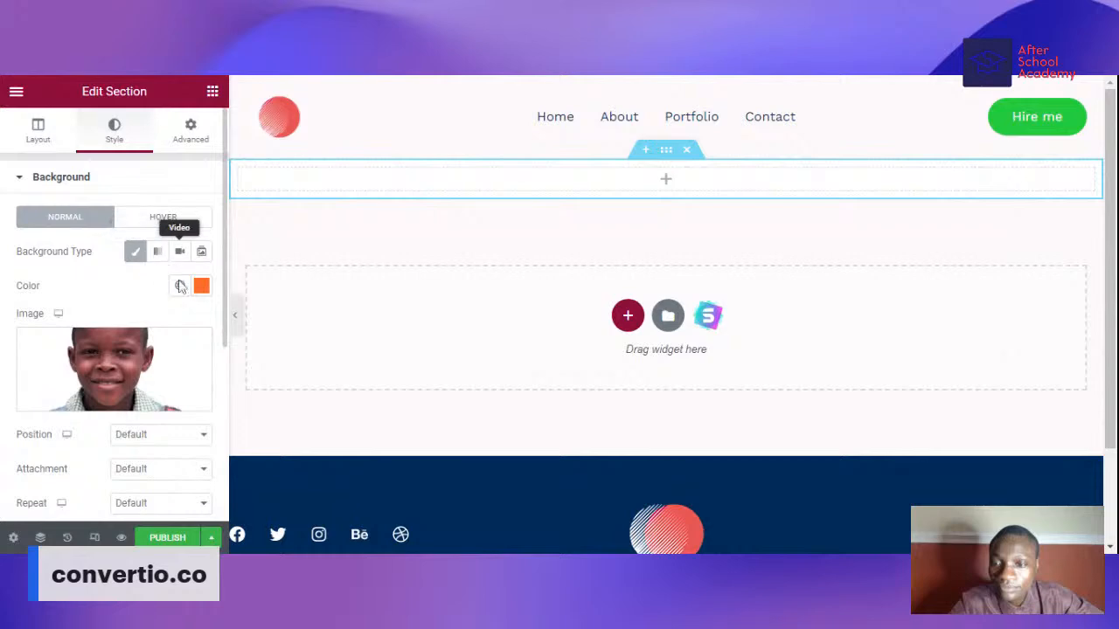
pyautogui.moveTo(165, 370)
pyautogui.click(194, 349)
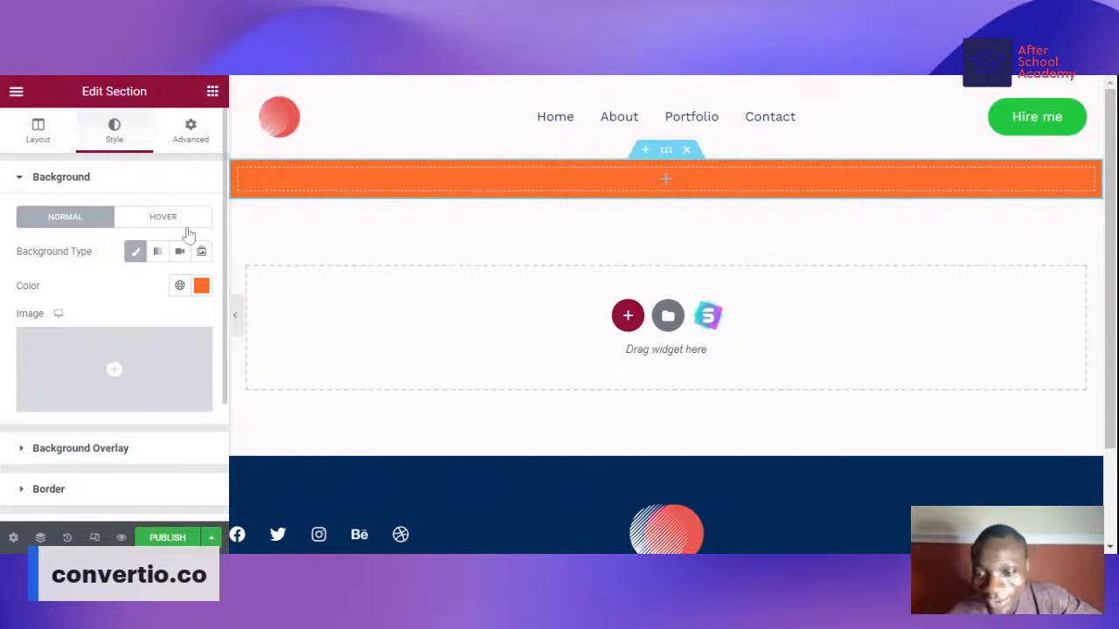
# - Drop a two-column Inner Section into the orange section
pyautogui.click(191, 130)
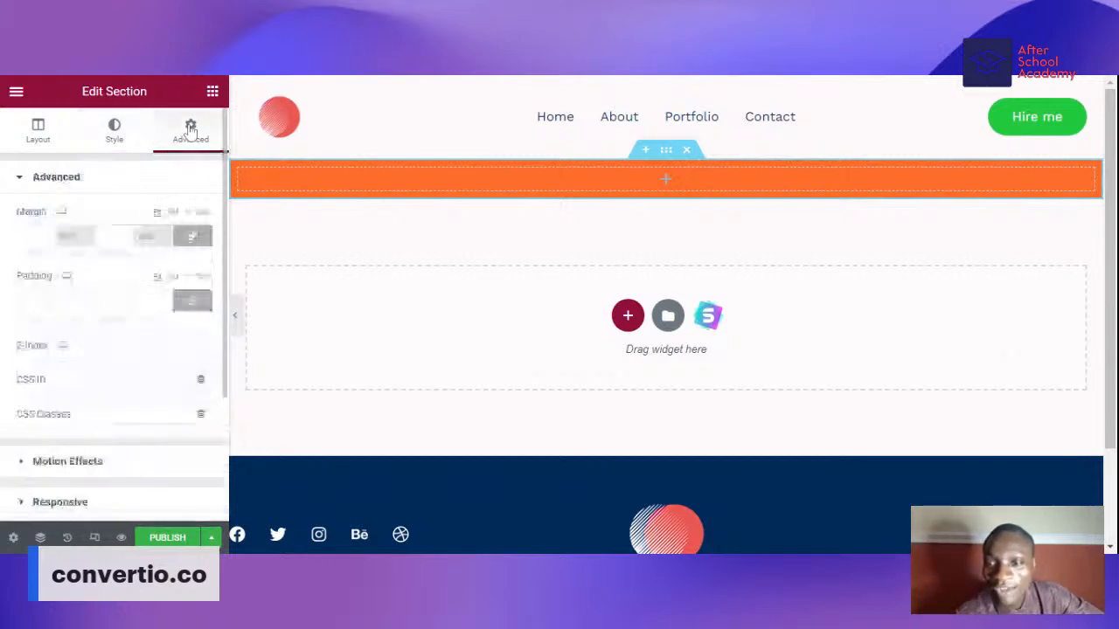
pyautogui.click(210, 91)
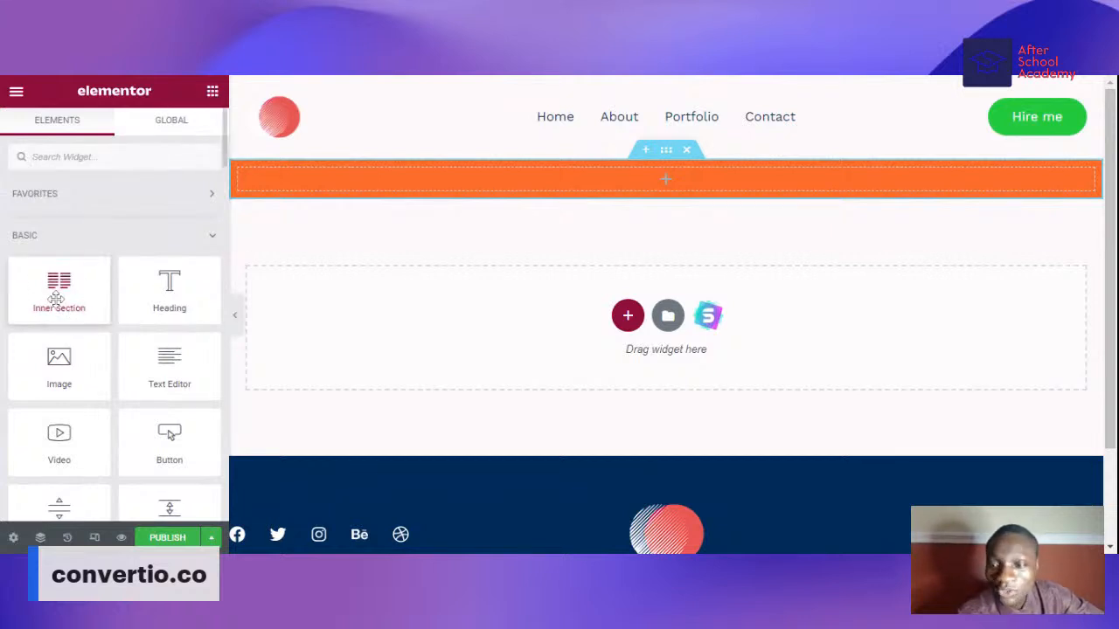
pyautogui.moveTo(65, 297); pyautogui.dragTo(666, 180)
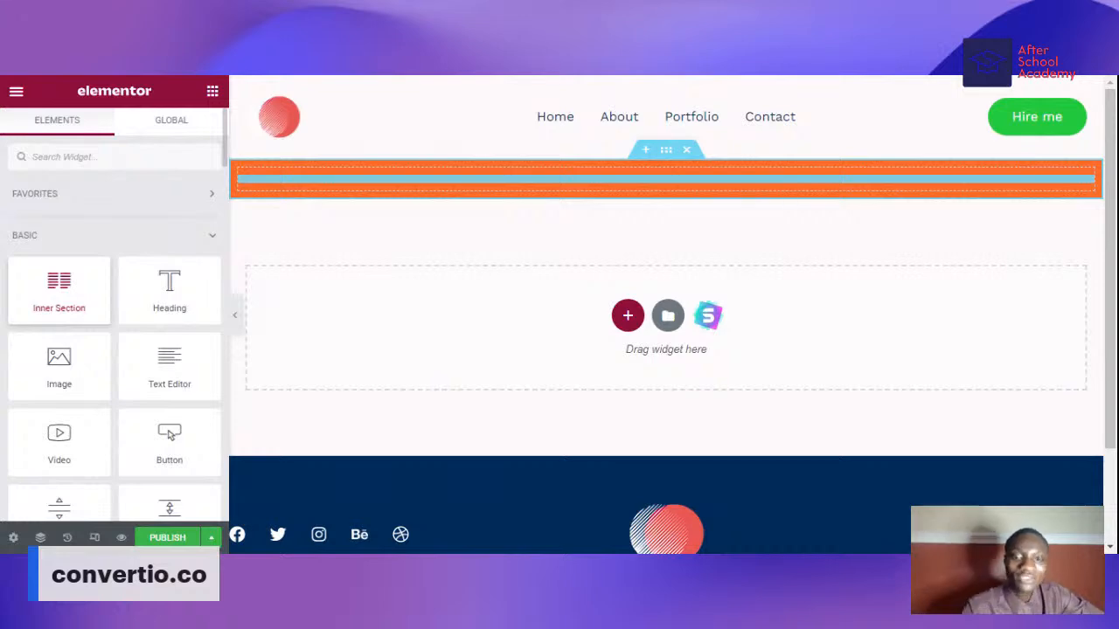
pyautogui.moveTo(666, 180); pyautogui.dragTo(666, 181)
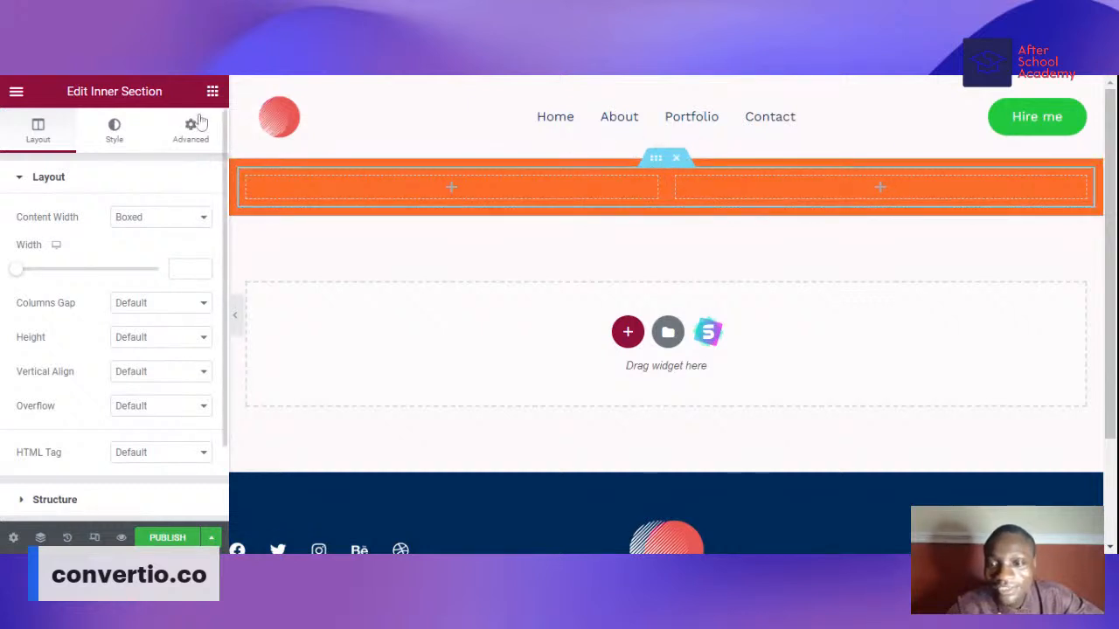
# - Place an Image widget in the inner section's right column
pyautogui.click(213, 92)
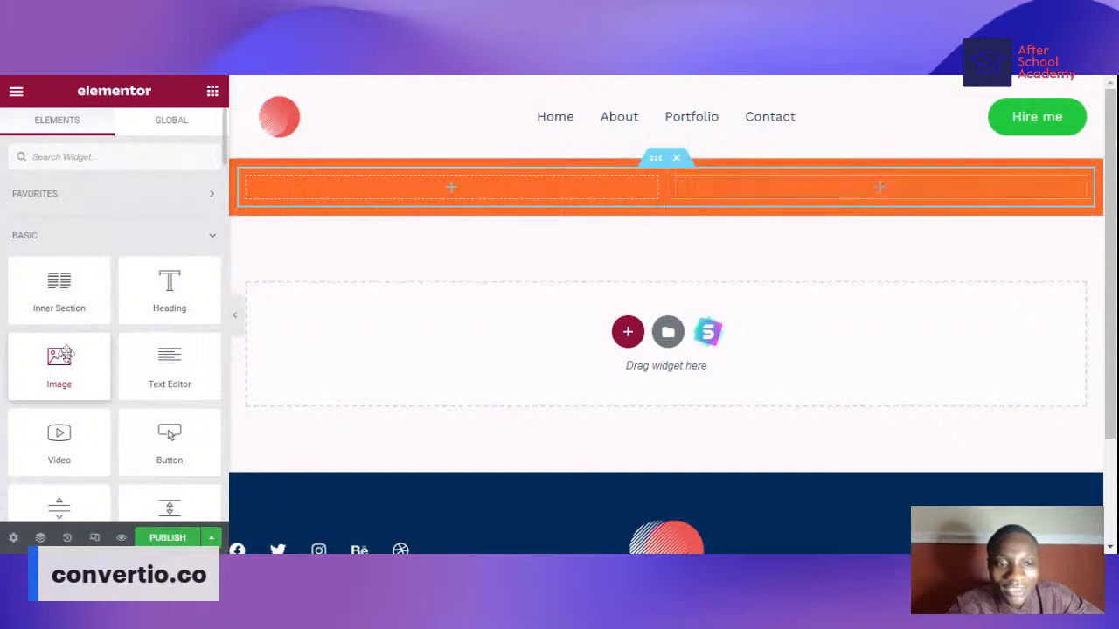
pyautogui.scroll(-3, 87, 428)
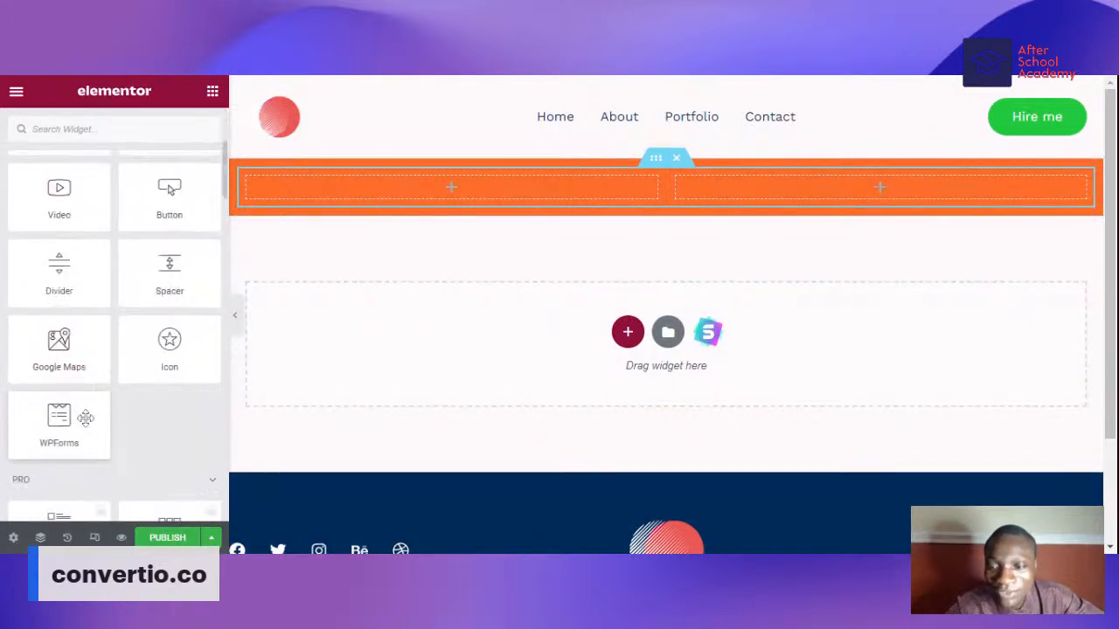
pyautogui.scroll(3, 88, 419)
pyautogui.moveTo(68, 358); pyautogui.dragTo(778, 252)
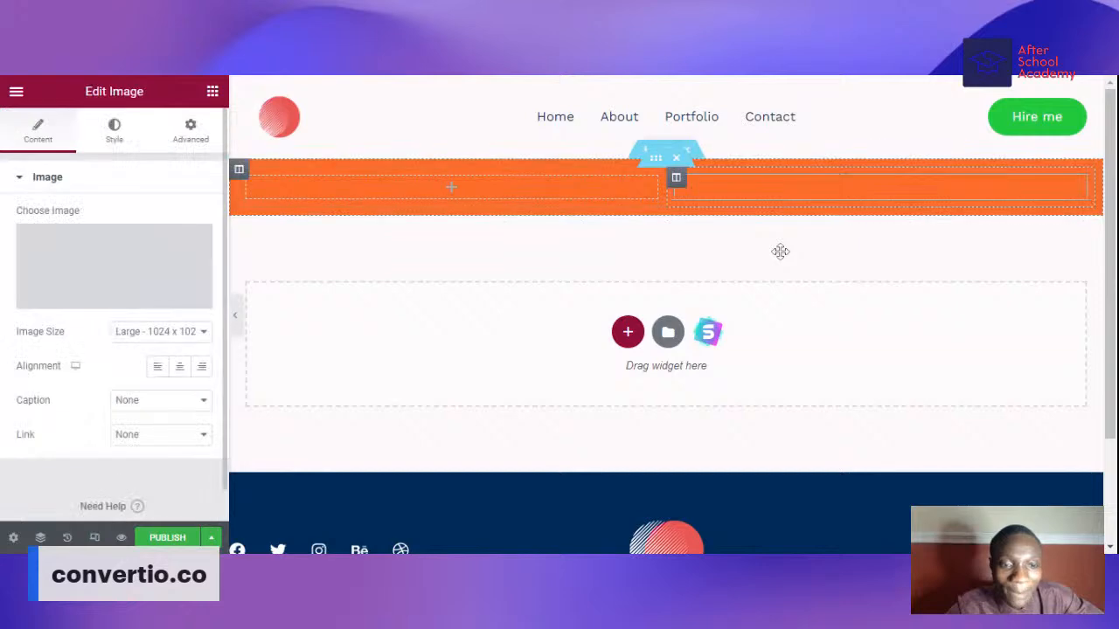
# - Insert the first boy photo from the Media Library into the right column's Image widget
pyautogui.click(100, 306)
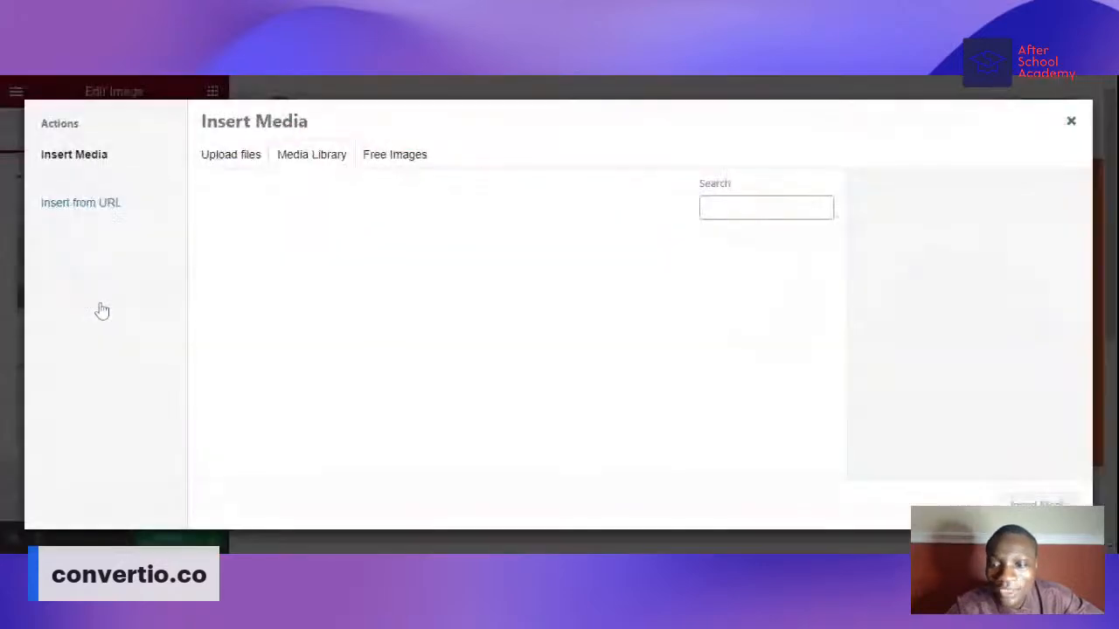
pyautogui.click(222, 157)
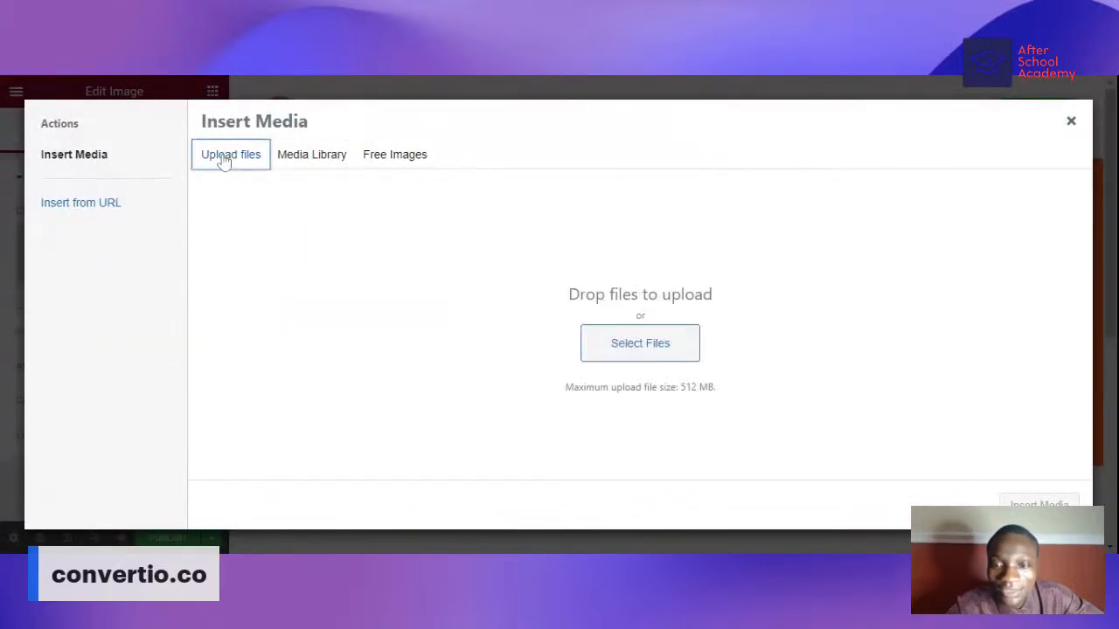
pyautogui.click(302, 165)
pyautogui.click(232, 300)
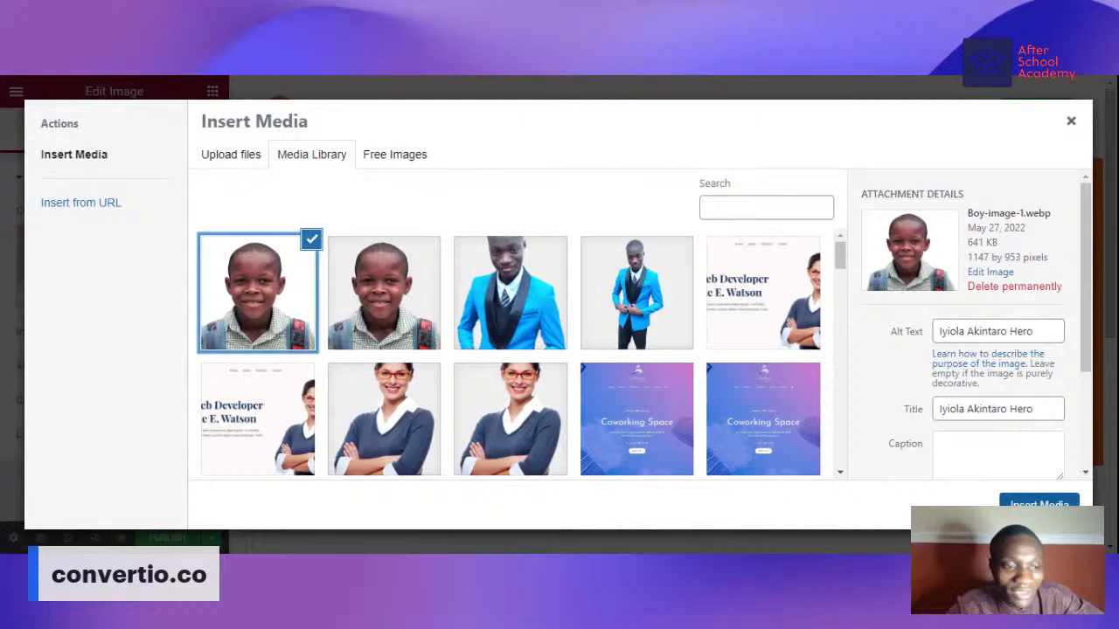
pyautogui.click(1039, 504)
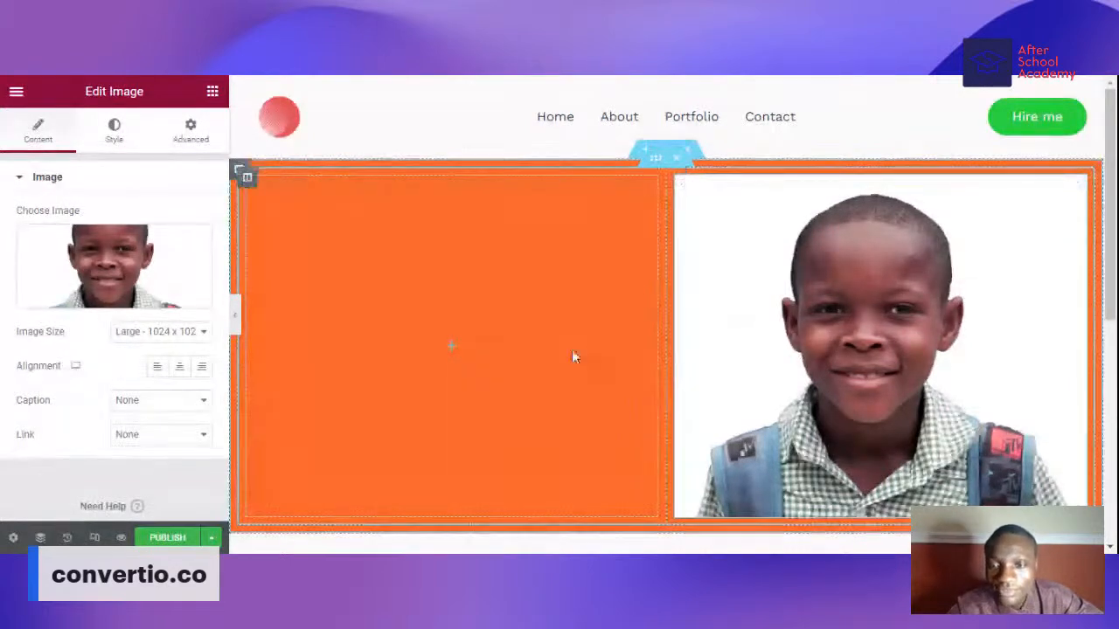
# - Replace that photo with the cut-out Boy-image.webp
pyautogui.moveTo(97, 302)
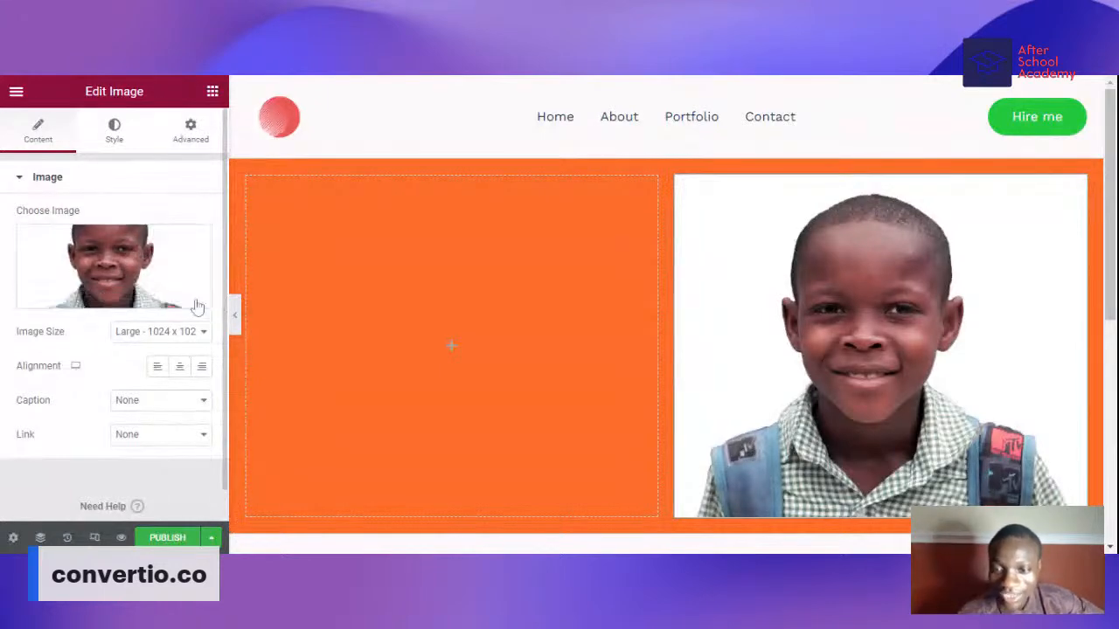
pyautogui.click(196, 246)
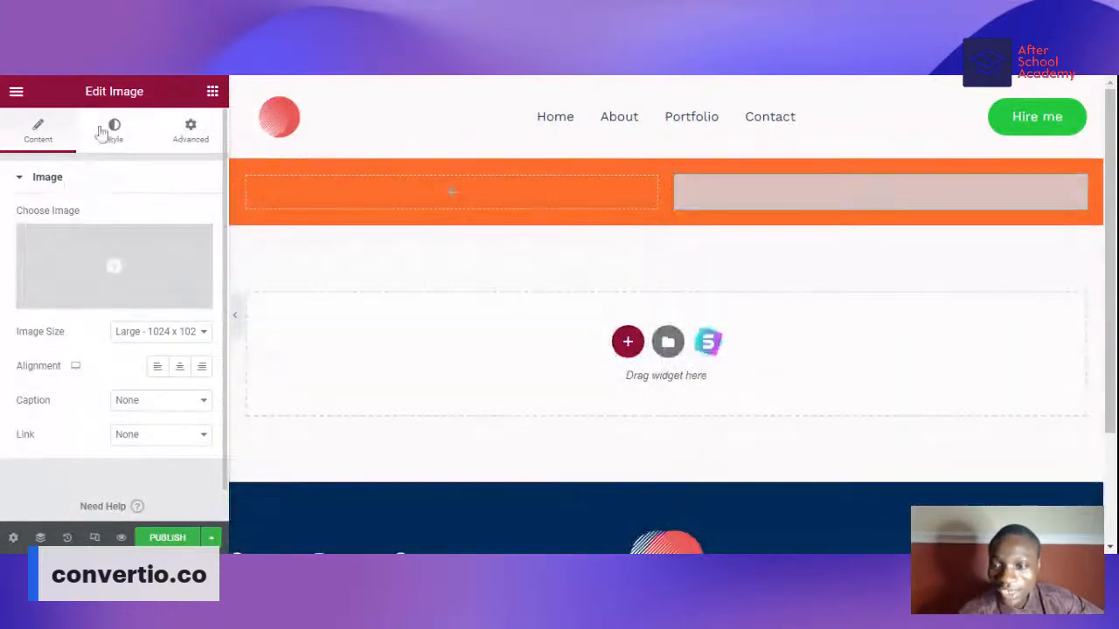
pyautogui.click(102, 298)
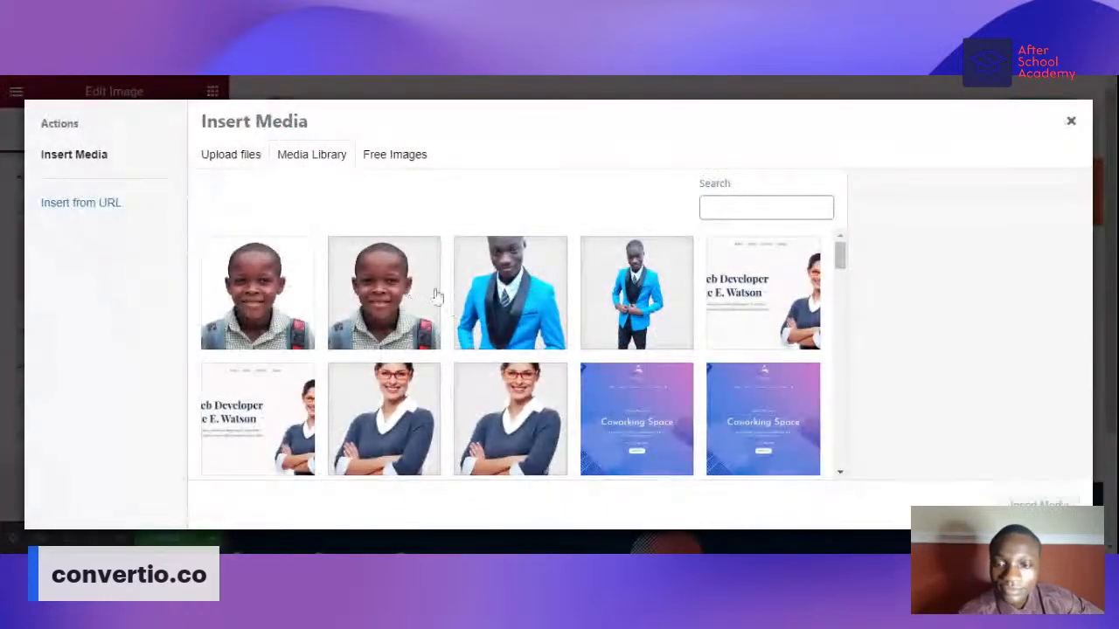
pyautogui.click(367, 304)
pyautogui.click(1038, 508)
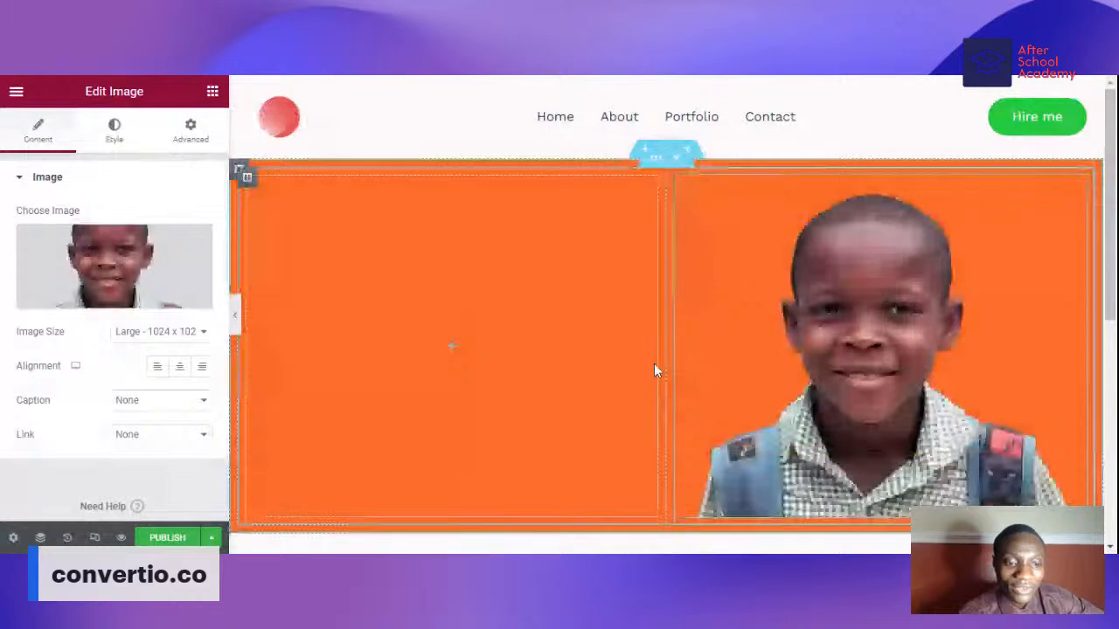
# - Review the image's Style and Advanced settings, then return to its Content settings
pyautogui.scroll(-1, 858, 415)
pyautogui.scroll(1, 858, 415)
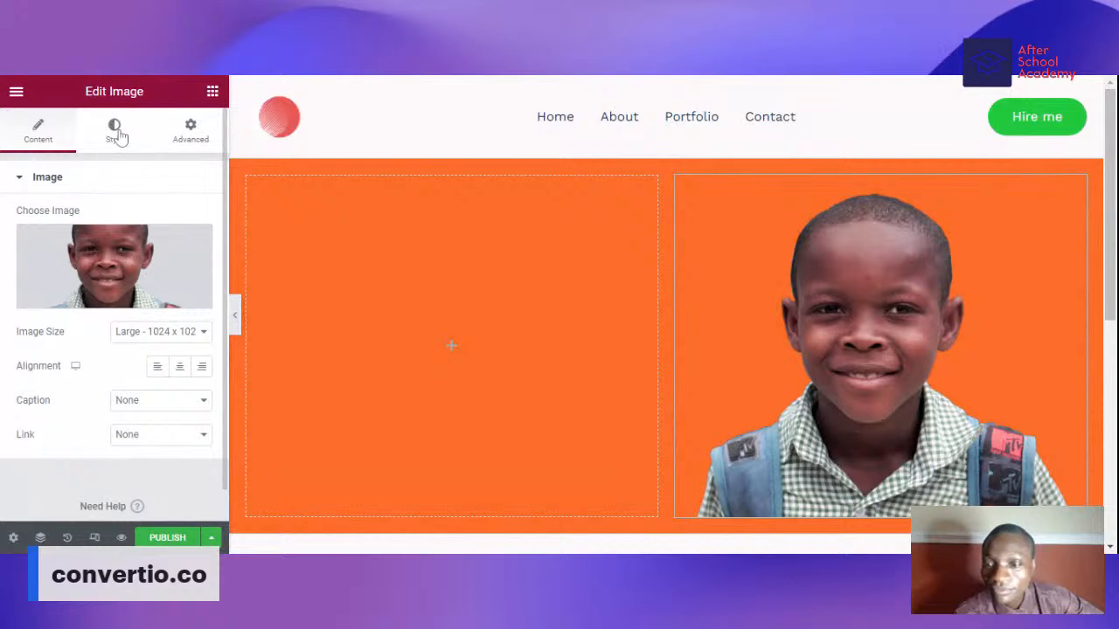
pyautogui.click(118, 136)
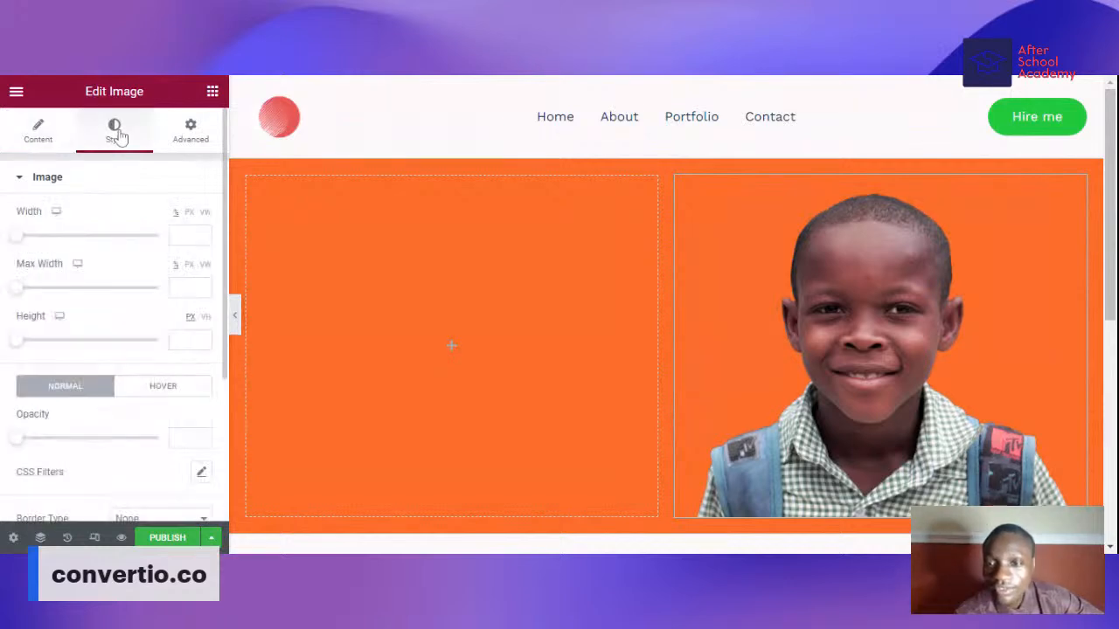
pyautogui.click(193, 135)
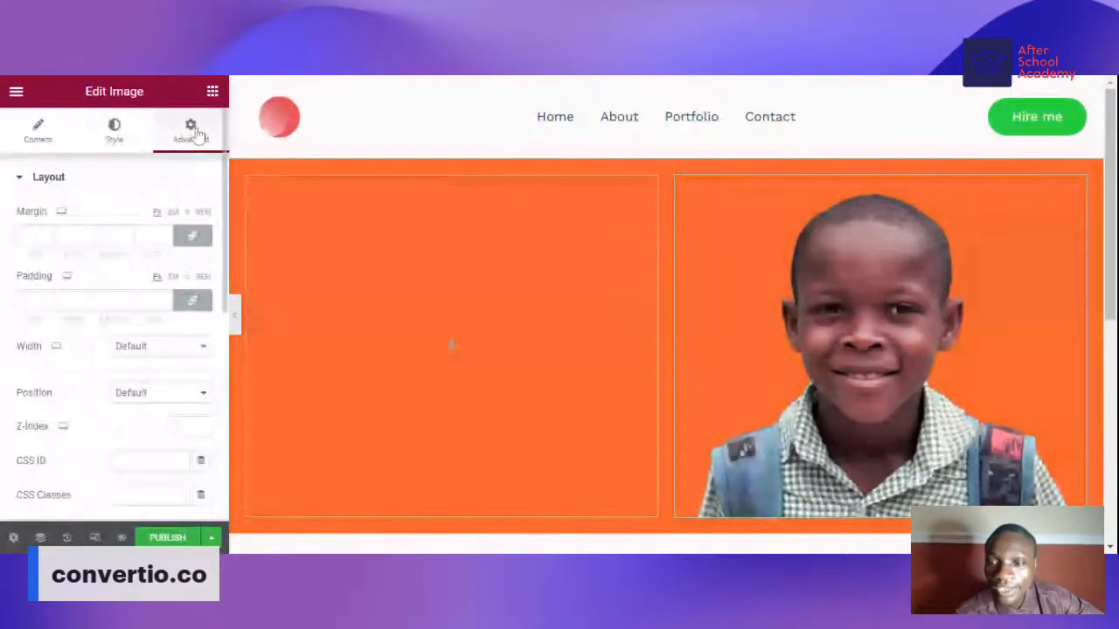
pyautogui.click(32, 133)
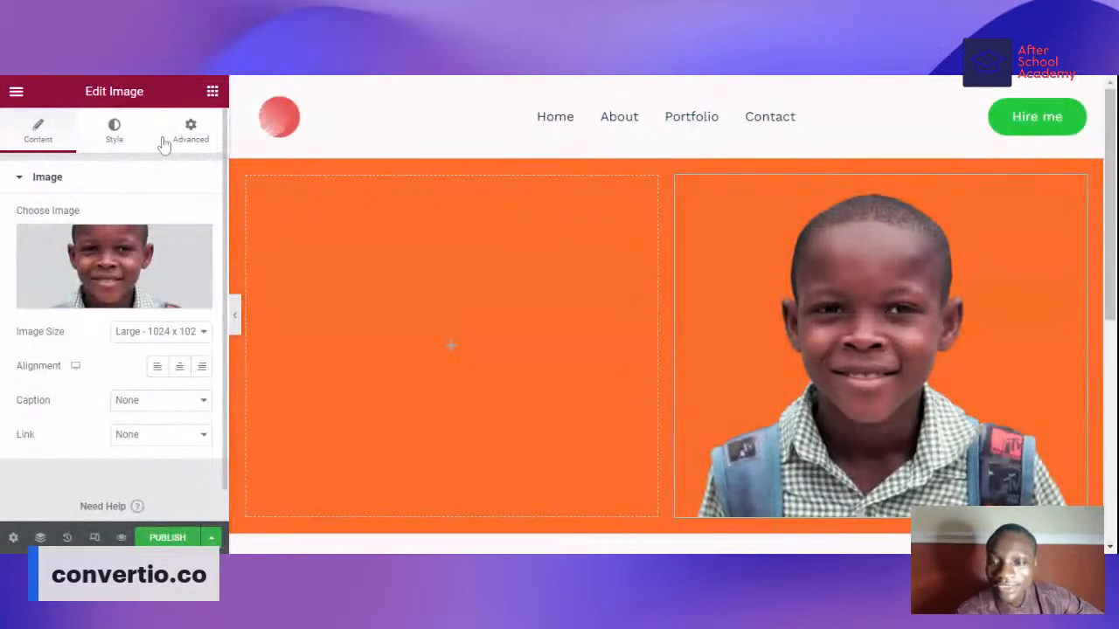
pyautogui.click(212, 90)
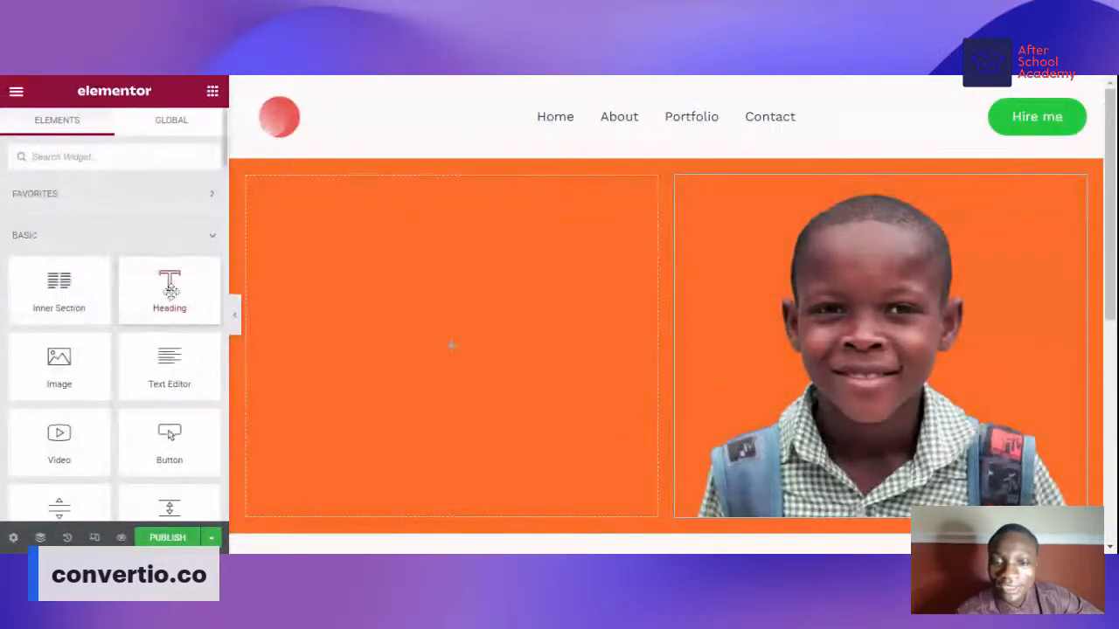
# - Add a Heading to the left column titled "Every Child Deserves Basic Education." on one line
pyautogui.moveTo(193, 277); pyautogui.dragTo(450, 332)
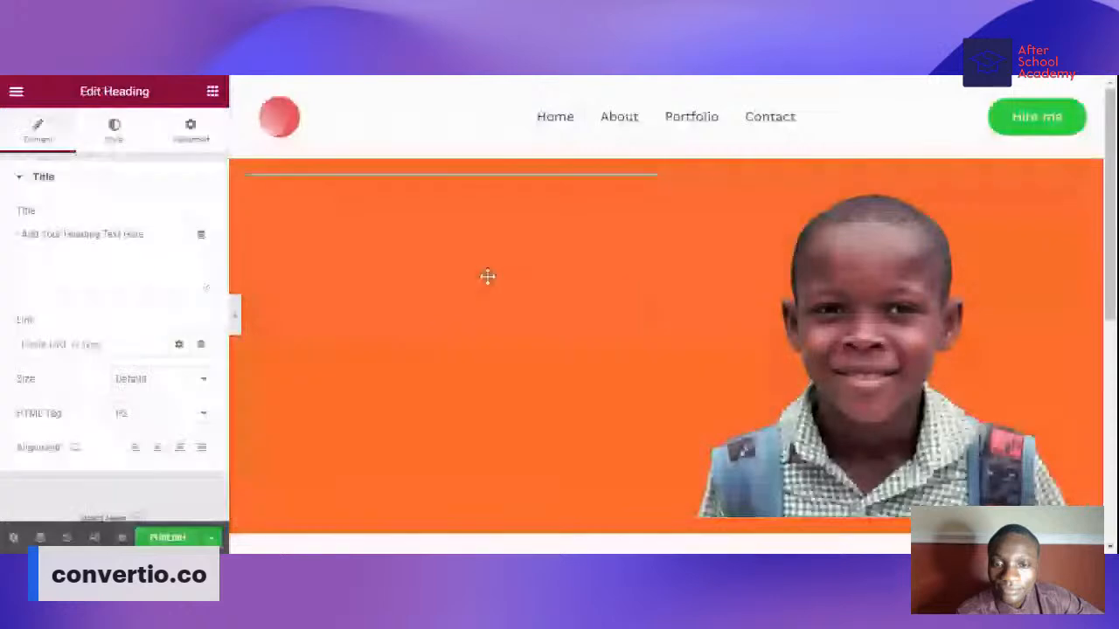
pyautogui.click(146, 241)
pyautogui.hotkey('ctrl', 'a')
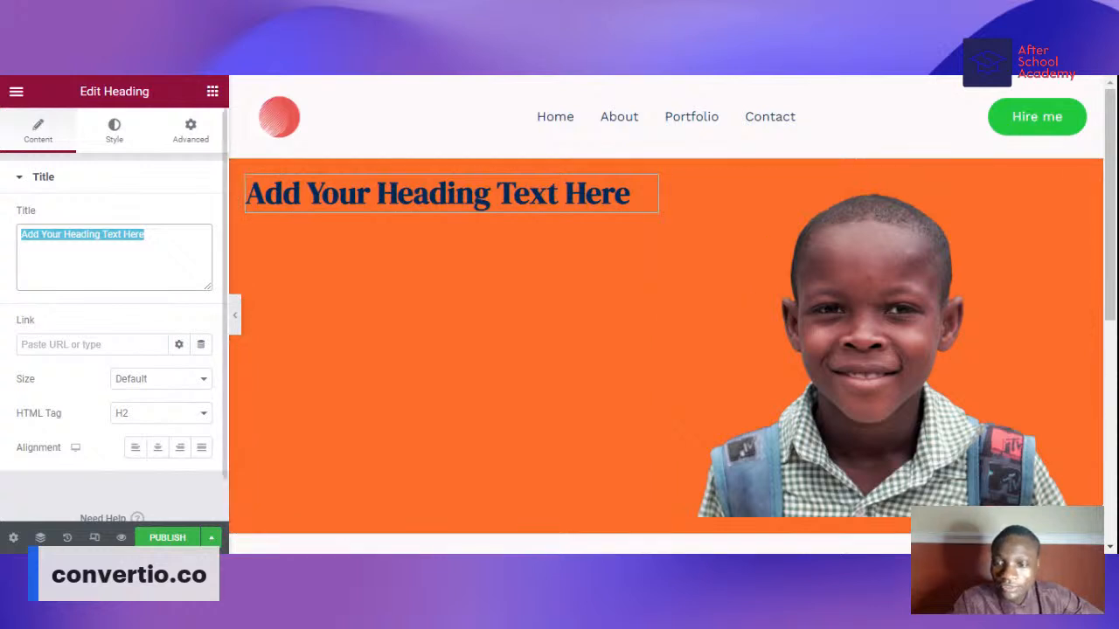
pyautogui.write('Every Child Deserves Basic Education.')
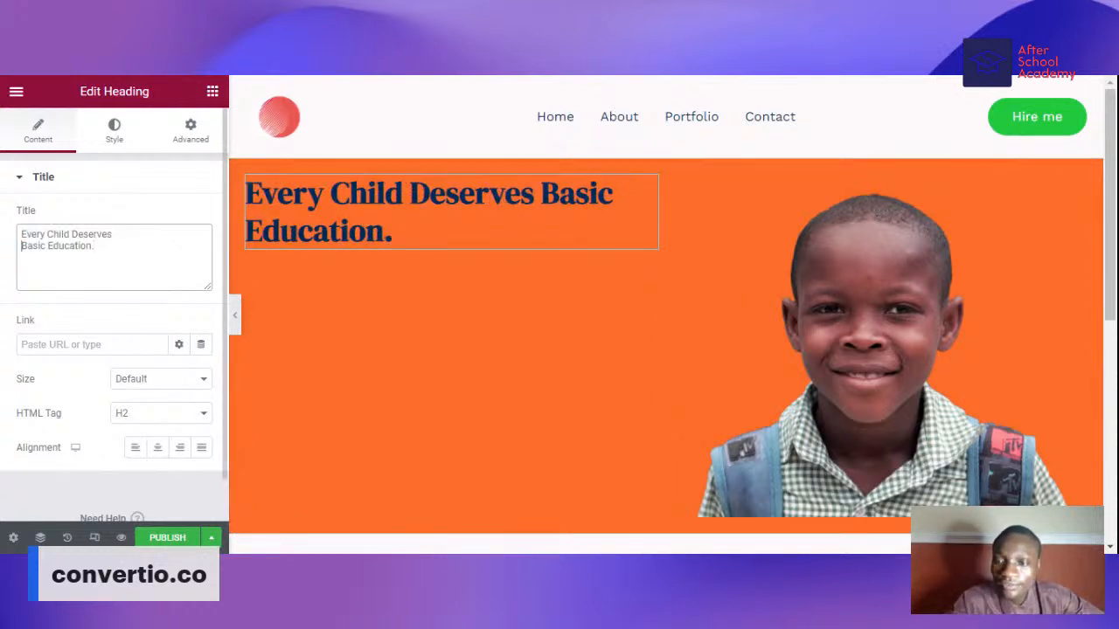
pyautogui.press('BackSpace')
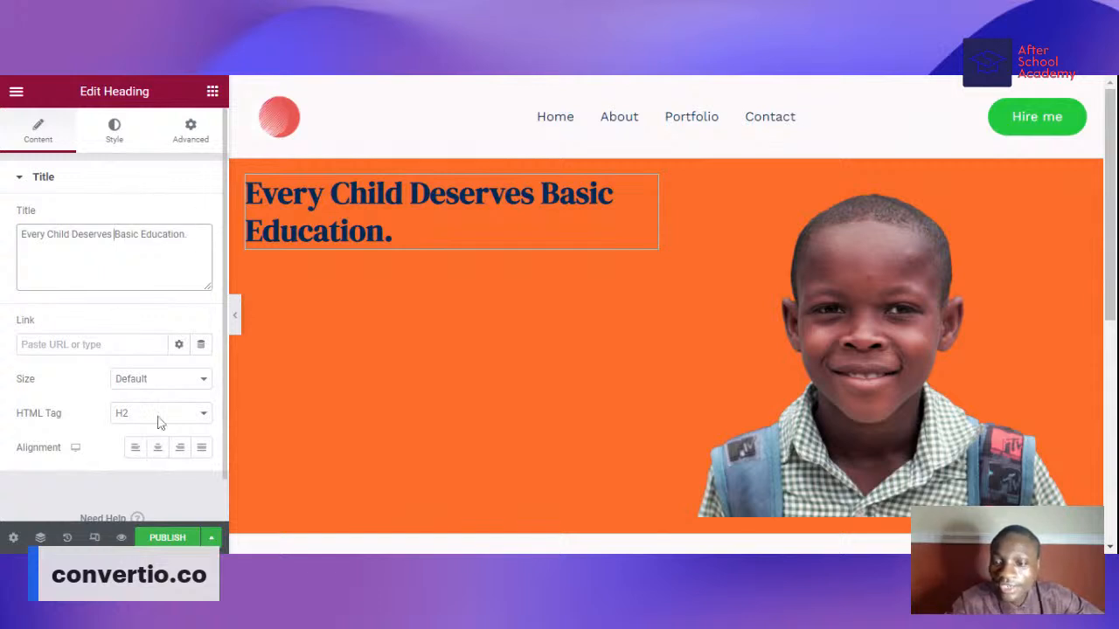
# - Set the heading's text colour to white #FFFFFF
pyautogui.click(115, 129)
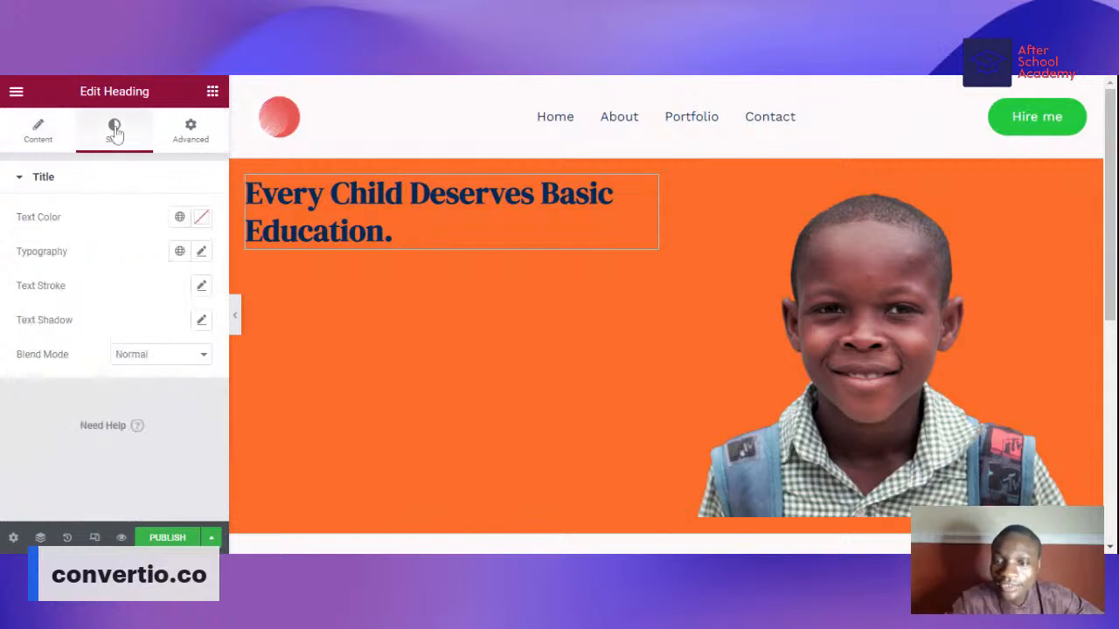
pyautogui.click(202, 222)
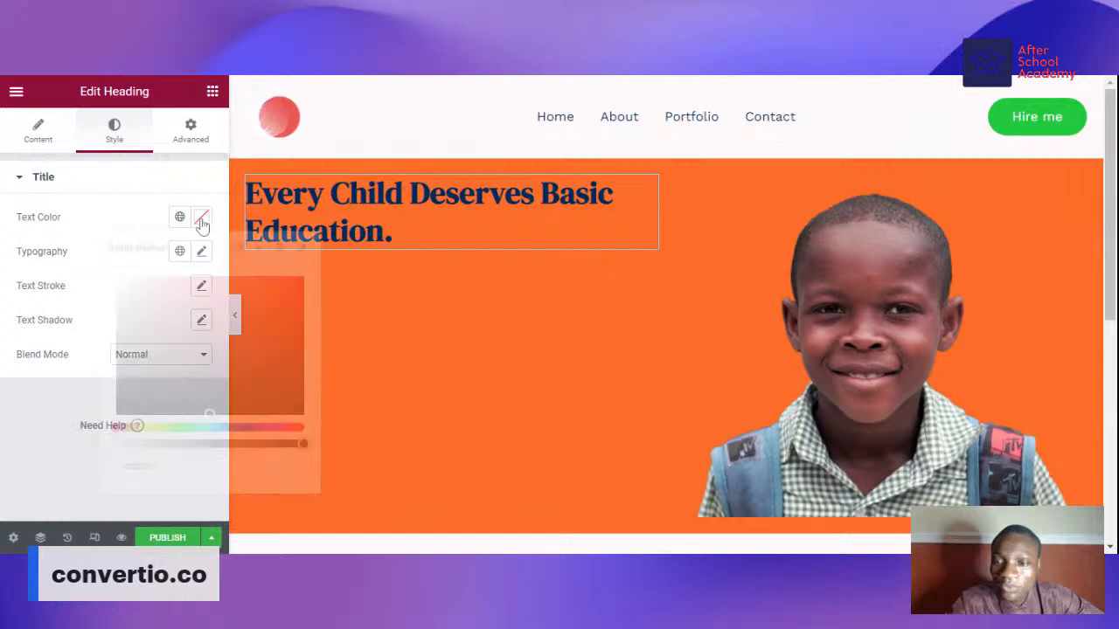
pyautogui.moveTo(149, 280); pyautogui.dragTo(111, 274)
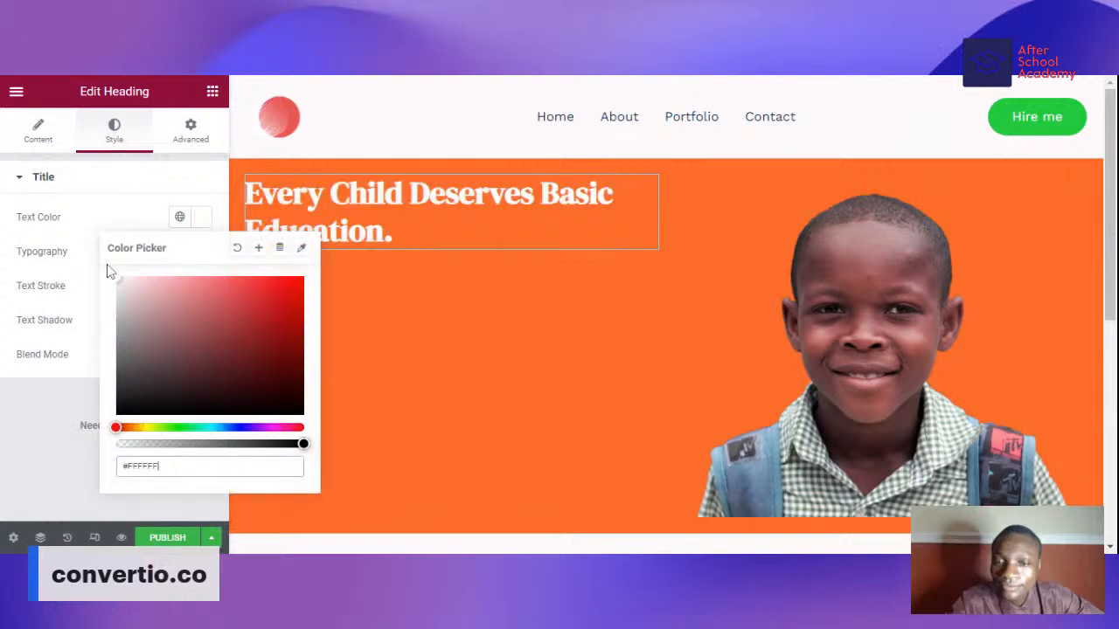
pyautogui.click(37, 398)
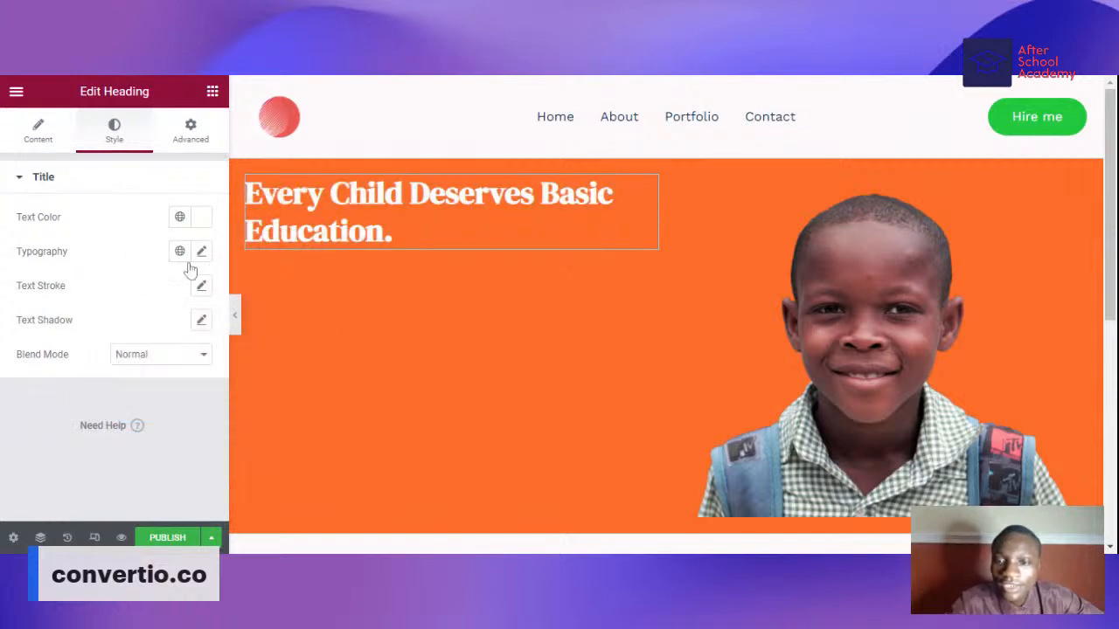
pyautogui.click(213, 91)
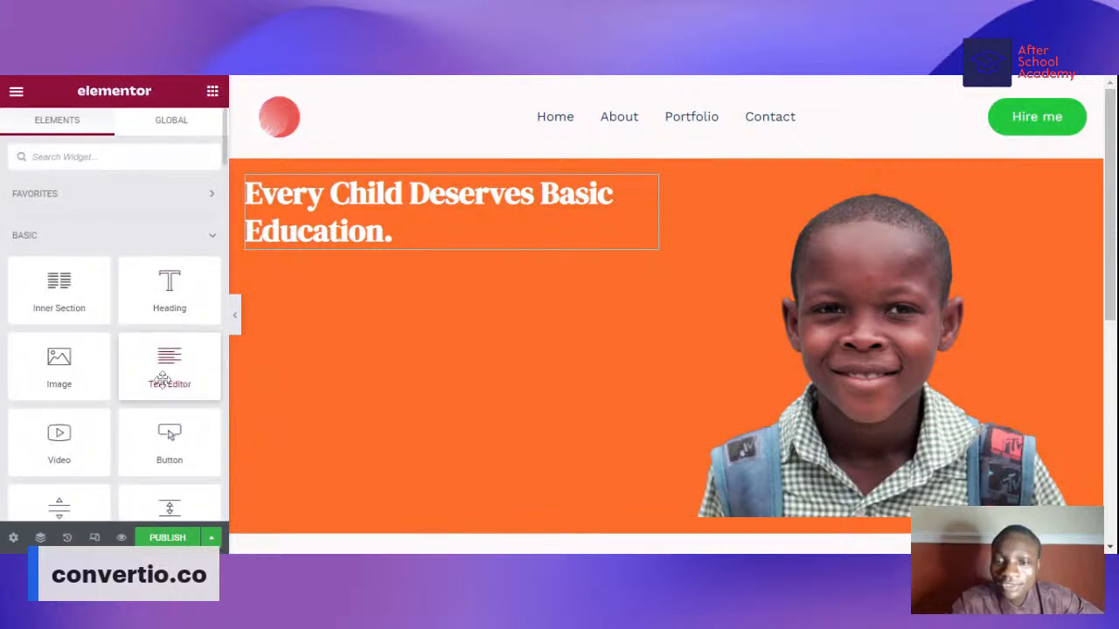
# - Add a Text Editor below the heading with the 'Together we can put an end…' sentence
pyautogui.moveTo(163, 377); pyautogui.dragTo(389, 330)
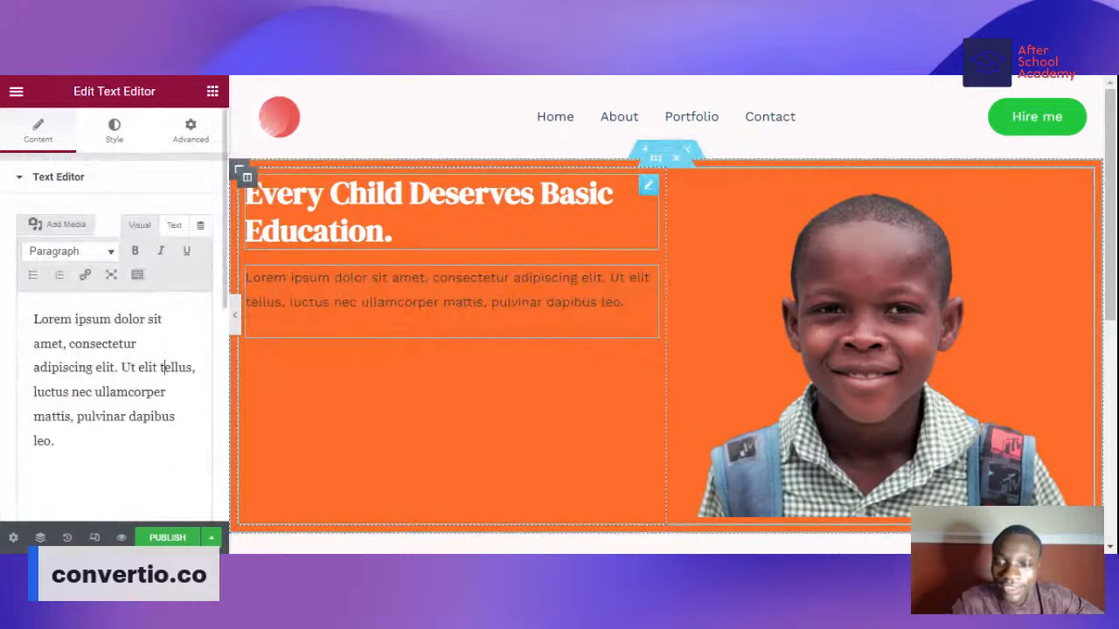
pyautogui.hotkey('ctrl', 'a')
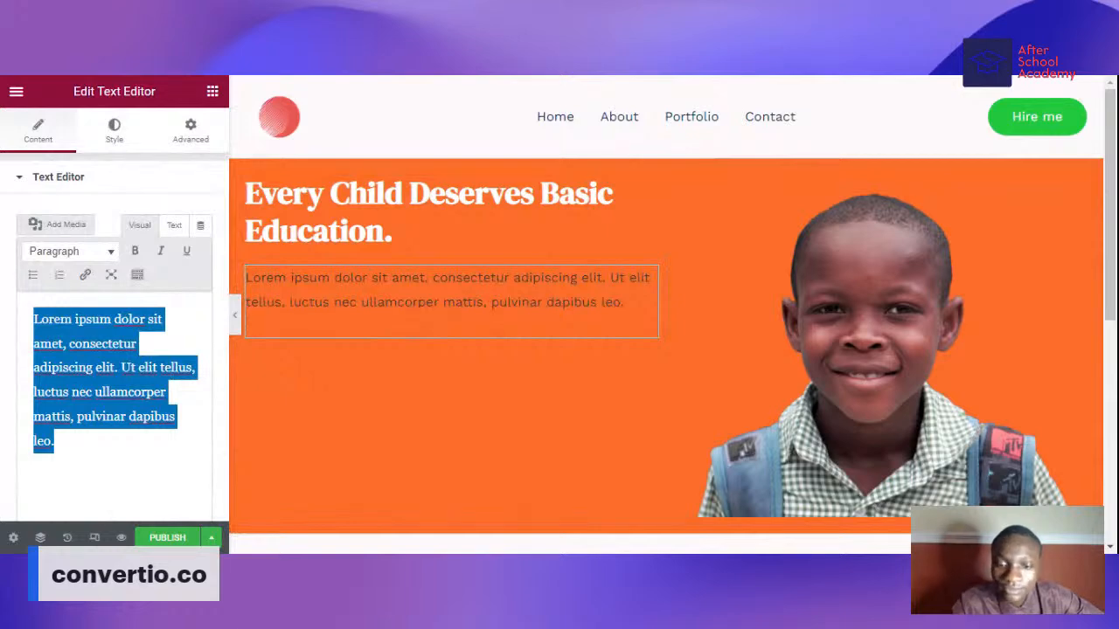
pyautogui.write('Every Child Deserves Basic Education.')
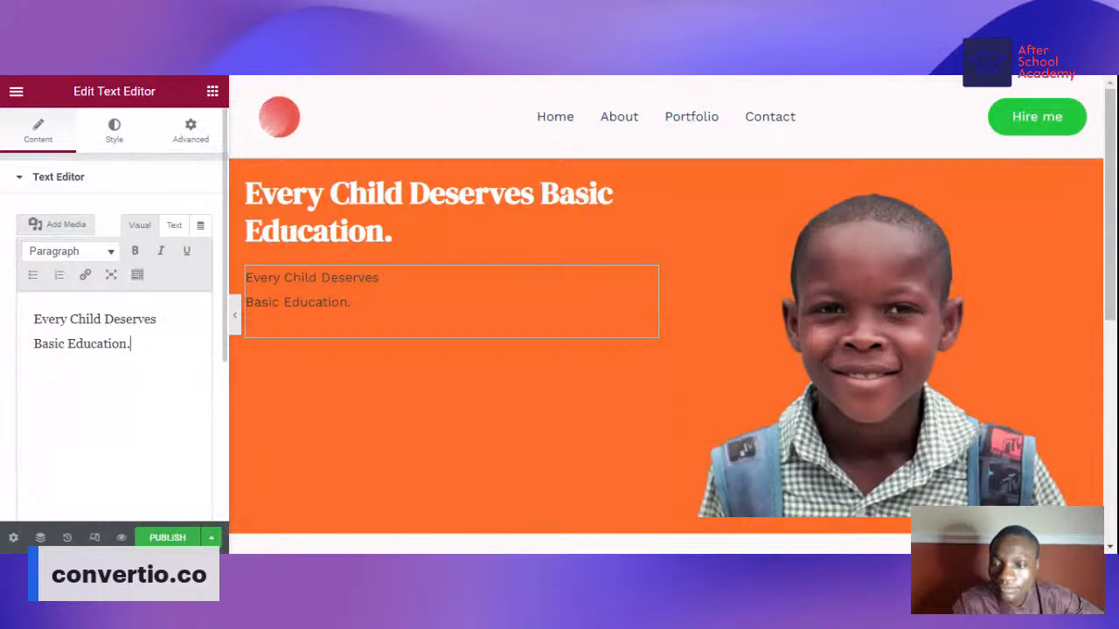
pyautogui.click(48, 320)
pyautogui.press('BackSpace')
pyautogui.press('BackSpace')
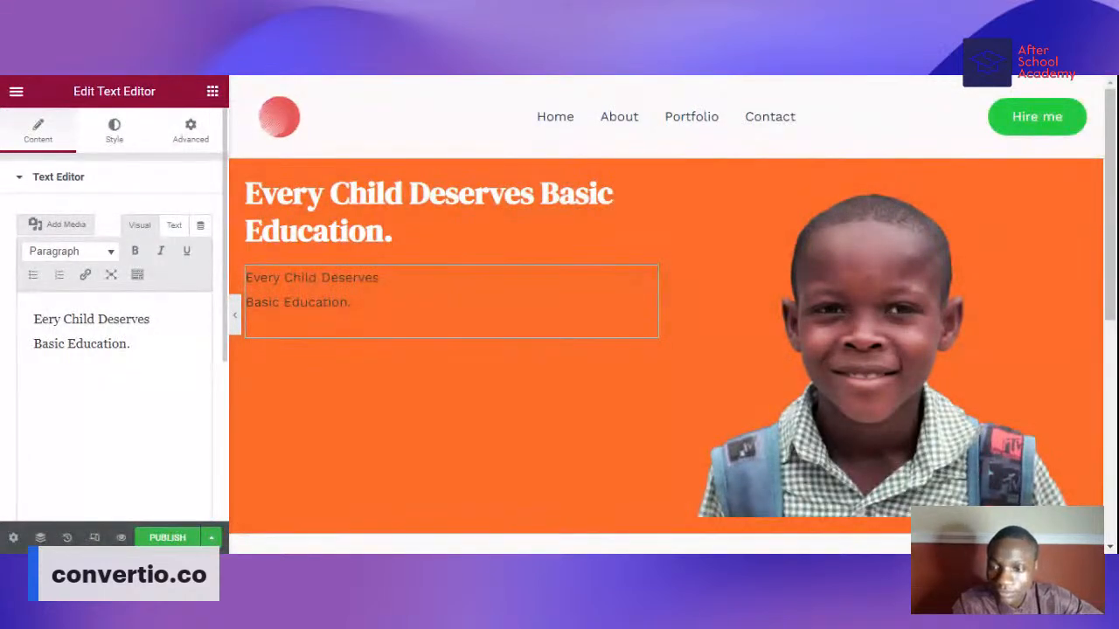
pyautogui.hotkey('ctrl', 'a')
pyautogui.press('BackSpace')
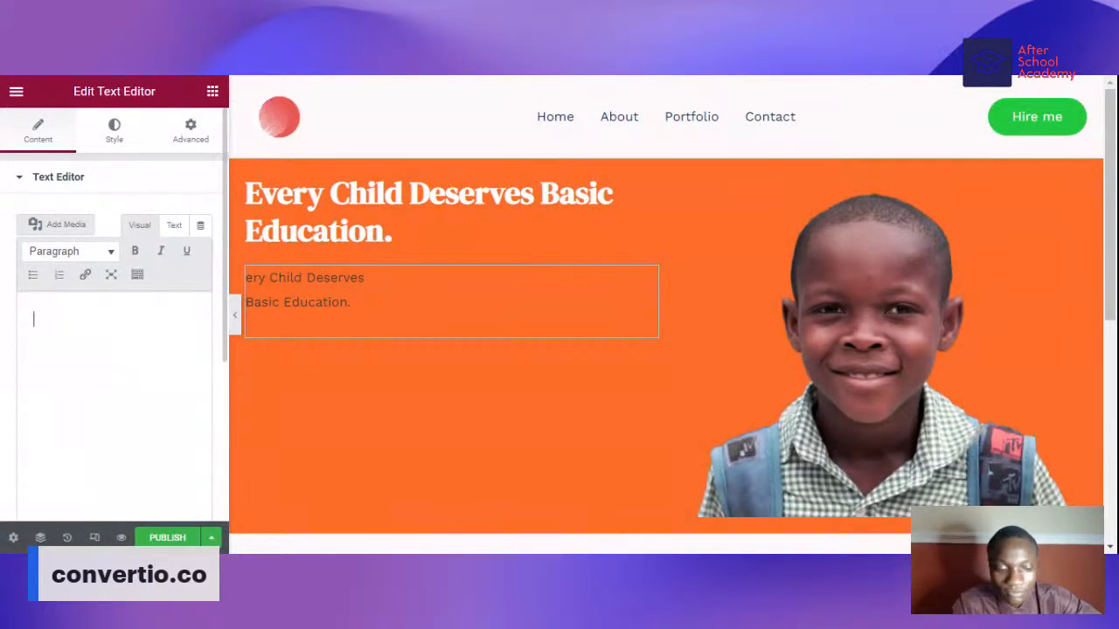
pyautogui.write('Together we can put an end to lack of quality basic education for kids between the age of 5 to 15 years.')
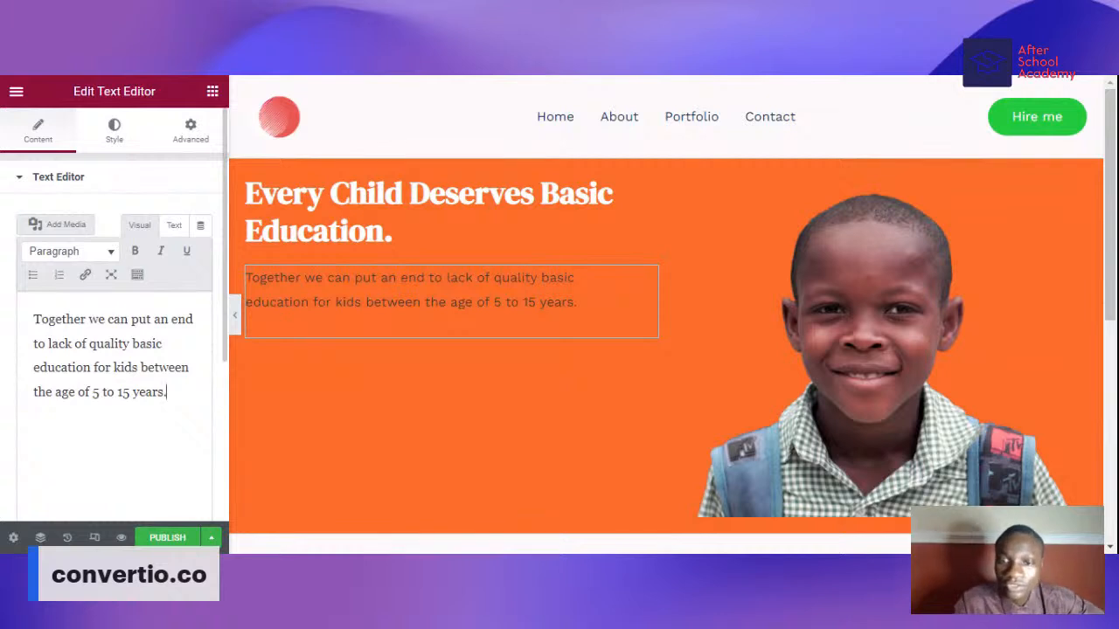
pyautogui.click(114, 129)
# - Make the paragraph text white and tighten its line height to about 22 px
pyautogui.click(202, 252)
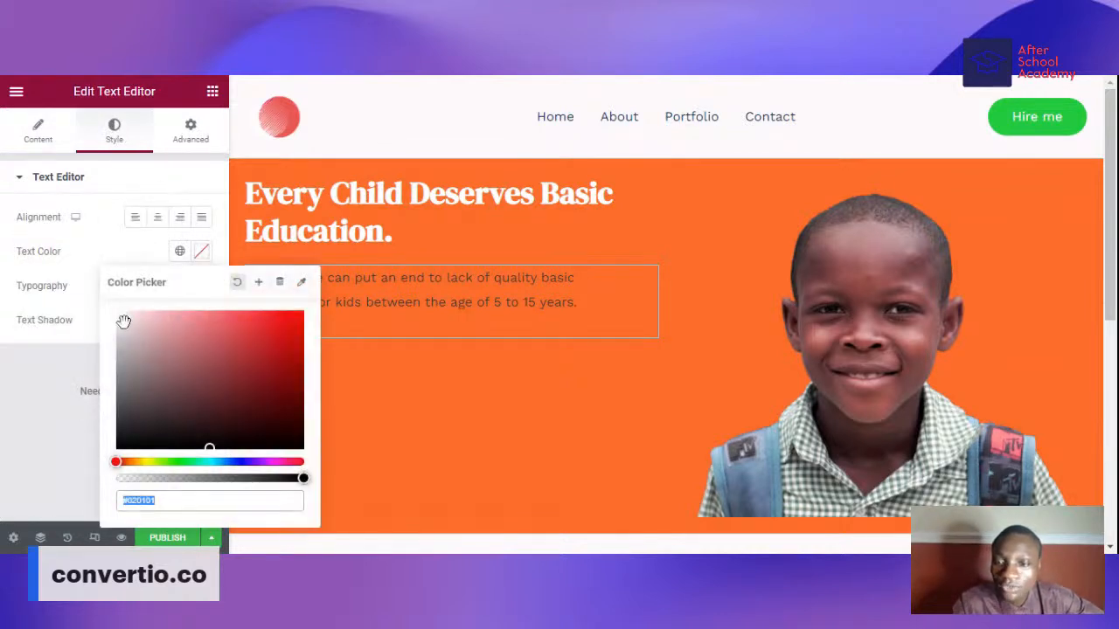
pyautogui.moveTo(123, 321); pyautogui.dragTo(114, 307)
pyautogui.click(35, 380)
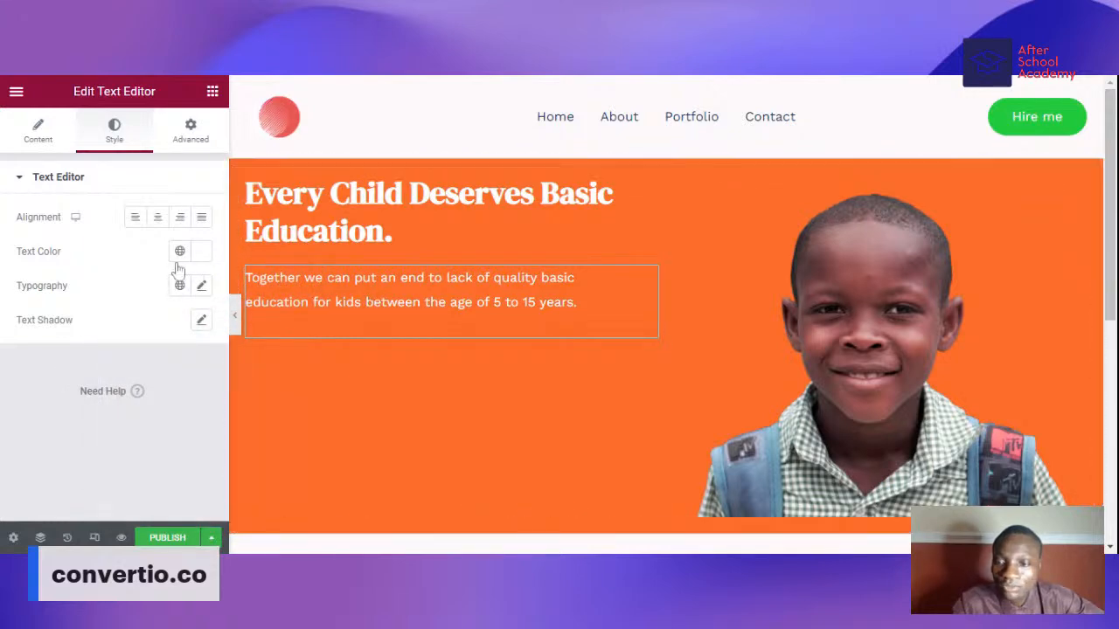
pyautogui.click(202, 287)
pyautogui.scroll(-3, 133, 358)
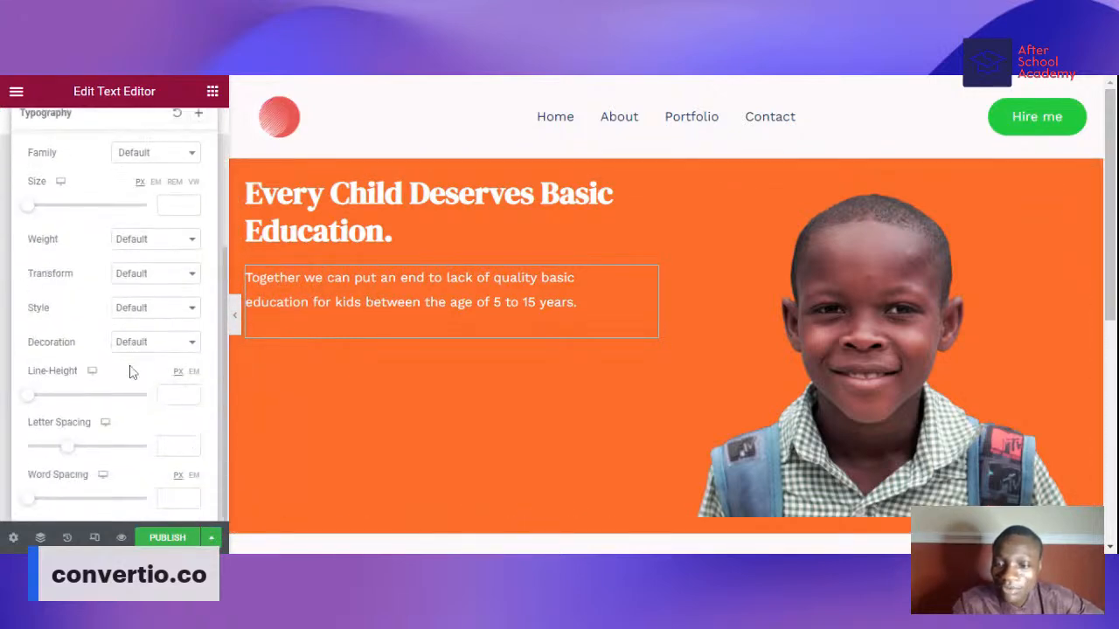
pyautogui.moveTo(32, 398); pyautogui.dragTo(58, 408)
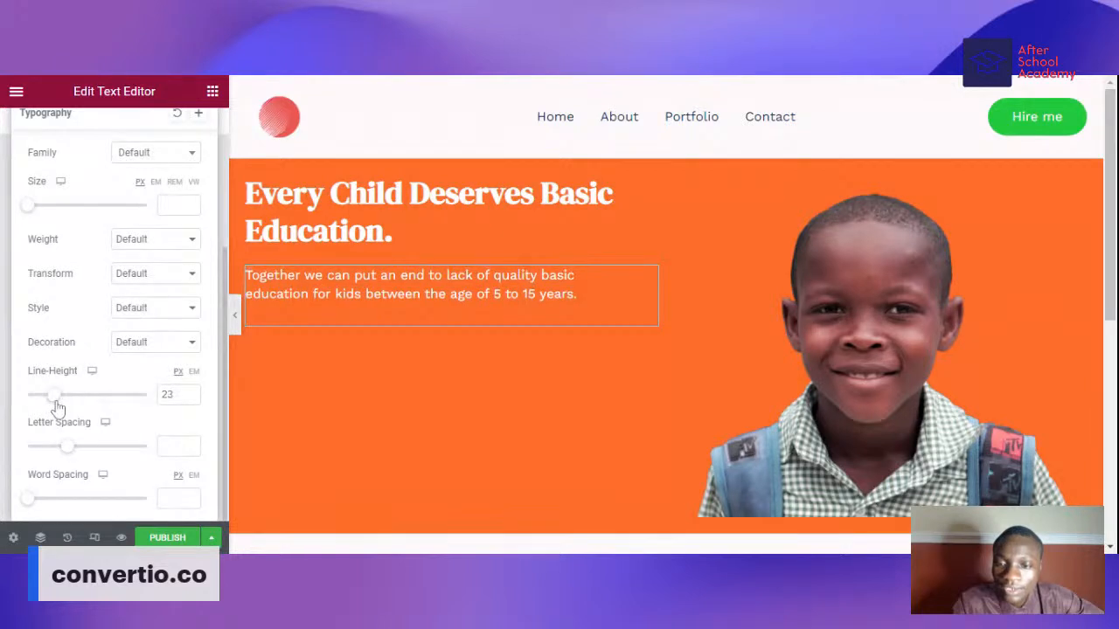
# - Preview the hero full width, then restore the editor panel showing the widget list
pyautogui.click(238, 320)
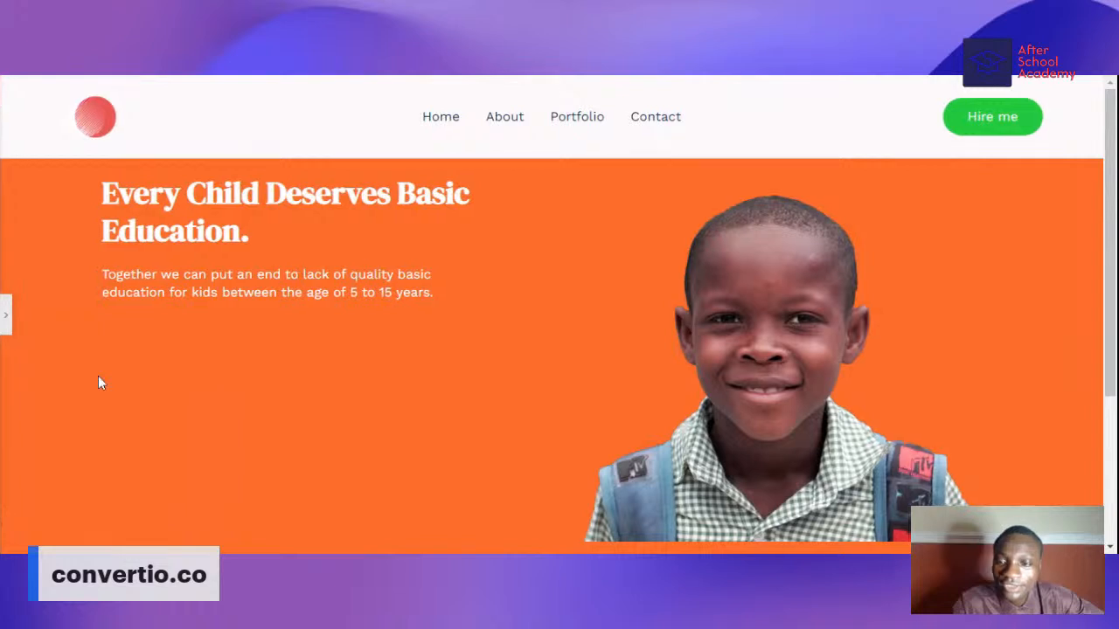
pyautogui.scroll(-2, 294, 350)
pyautogui.scroll(1, 294, 350)
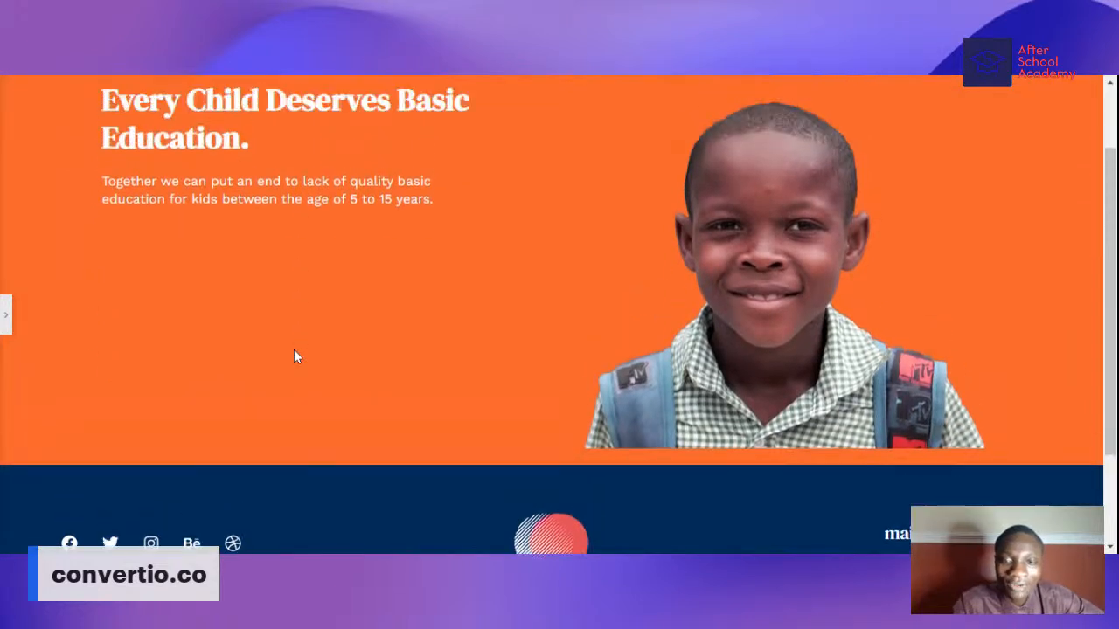
pyautogui.scroll(1, 294, 350)
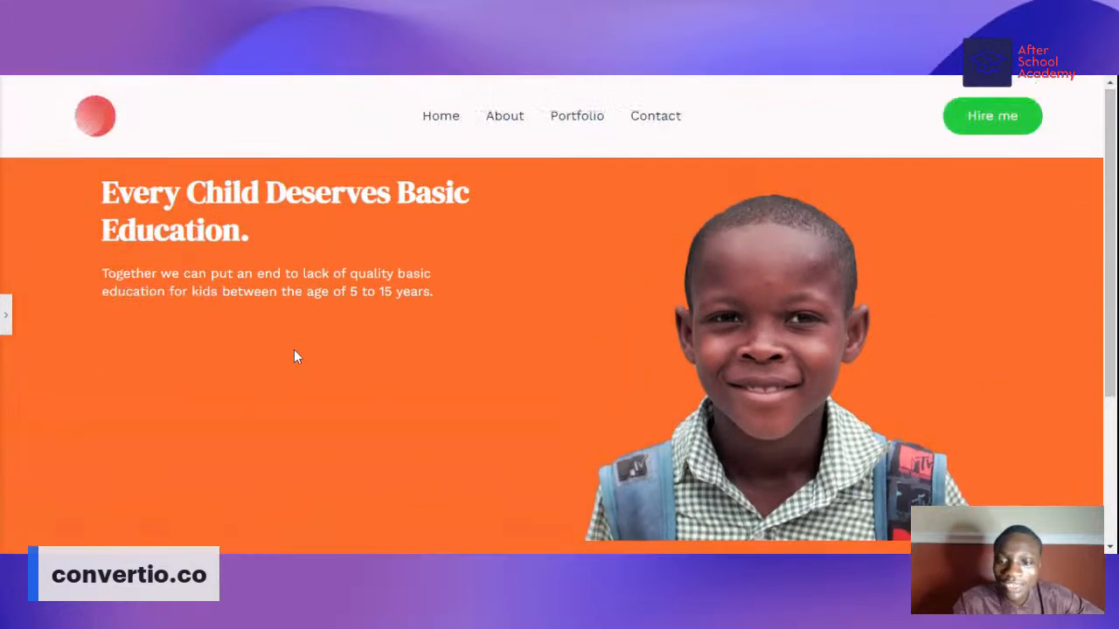
pyautogui.click(7, 317)
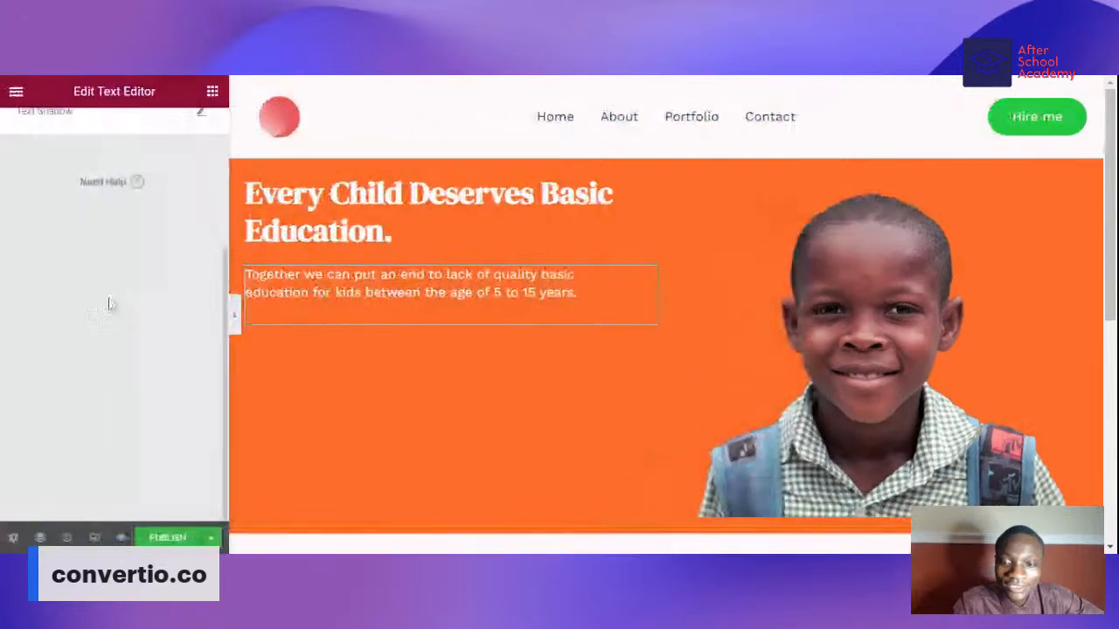
pyautogui.scroll(4, 182, 219)
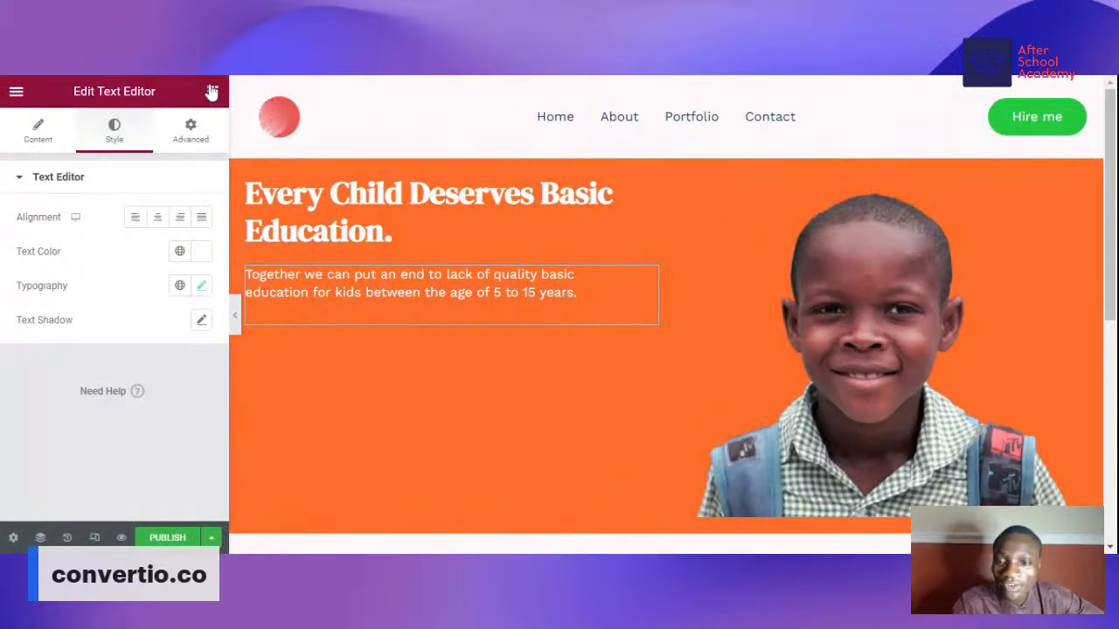
pyautogui.click(212, 90)
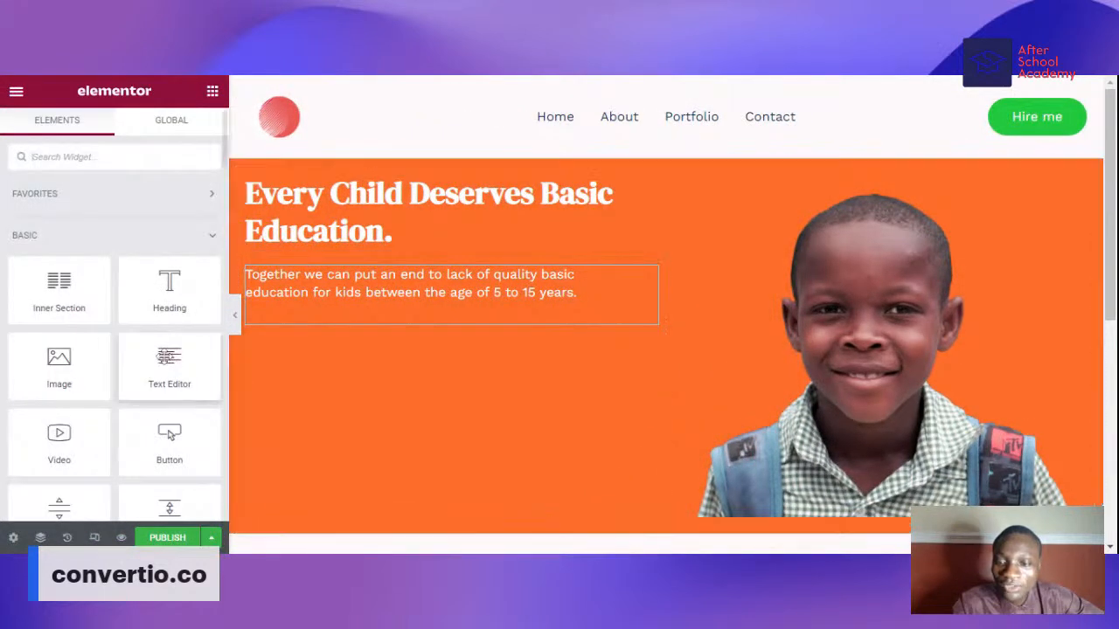
pyautogui.scroll(-2, 156, 426)
# - Add a Spacer above the hero heading and preview it at full width
pyautogui.moveTo(171, 428)
pyautogui.mouseDown()
pyautogui.moveTo(350, 385)
pyautogui.moveTo(393, 168)
pyautogui.moveTo(398, 185)
pyautogui.moveTo(335, 180)
pyautogui.mouseUp()
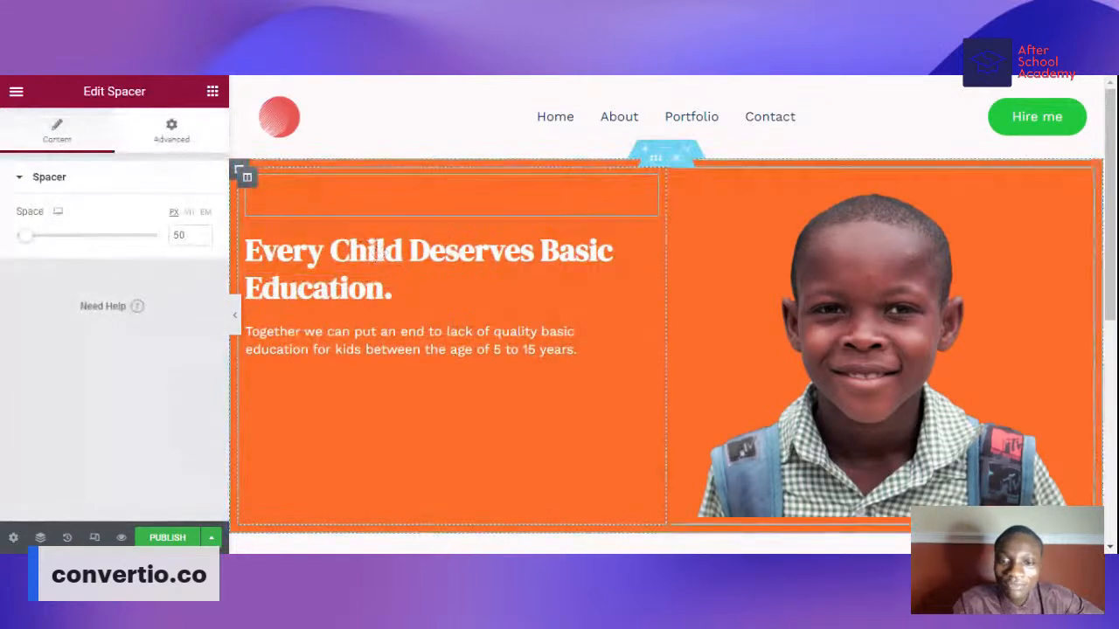
pyautogui.moveTo(30, 241); pyautogui.dragTo(51, 242)
pyautogui.click(236, 316)
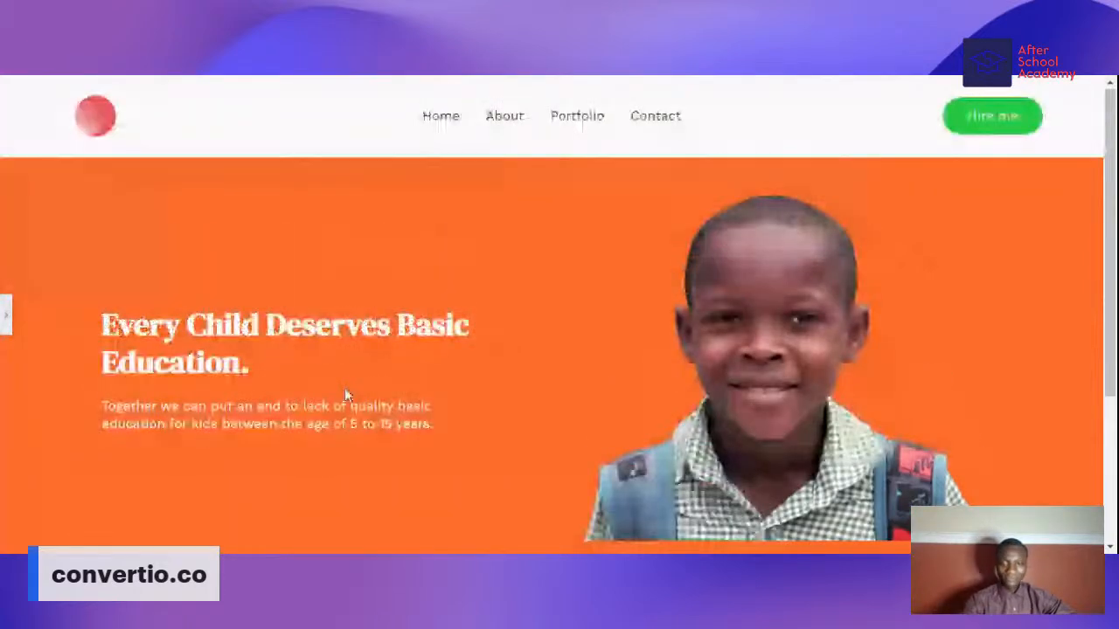
pyautogui.click(7, 316)
# - Enlarge the spacer to 162 px to push the heading down, then check the preview
pyautogui.moveTo(45, 242); pyautogui.dragTo(53, 242)
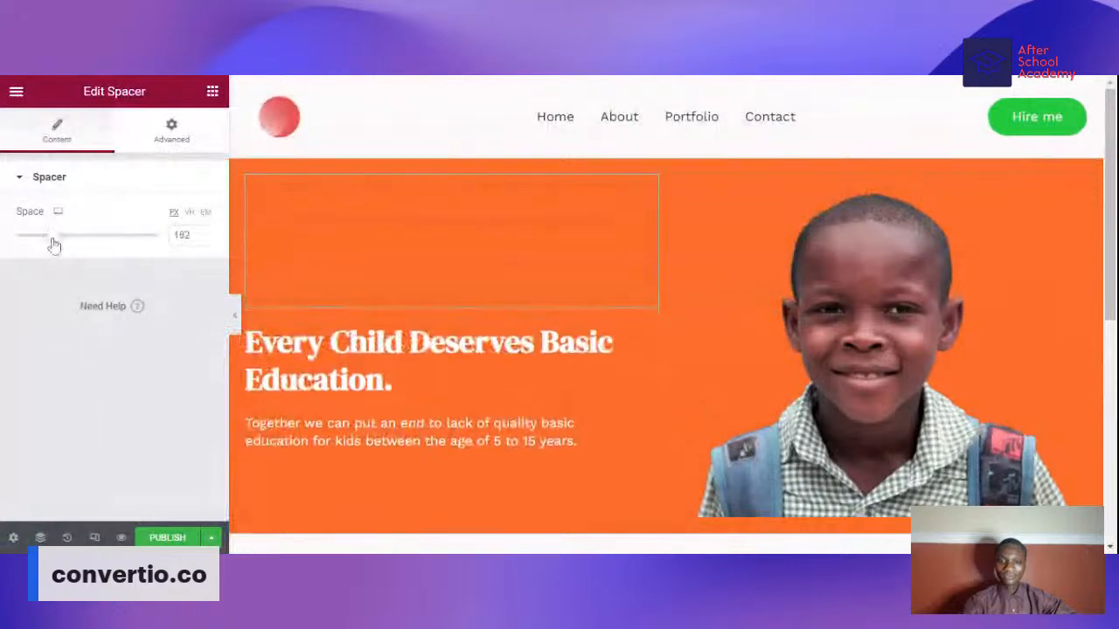
pyautogui.click(235, 317)
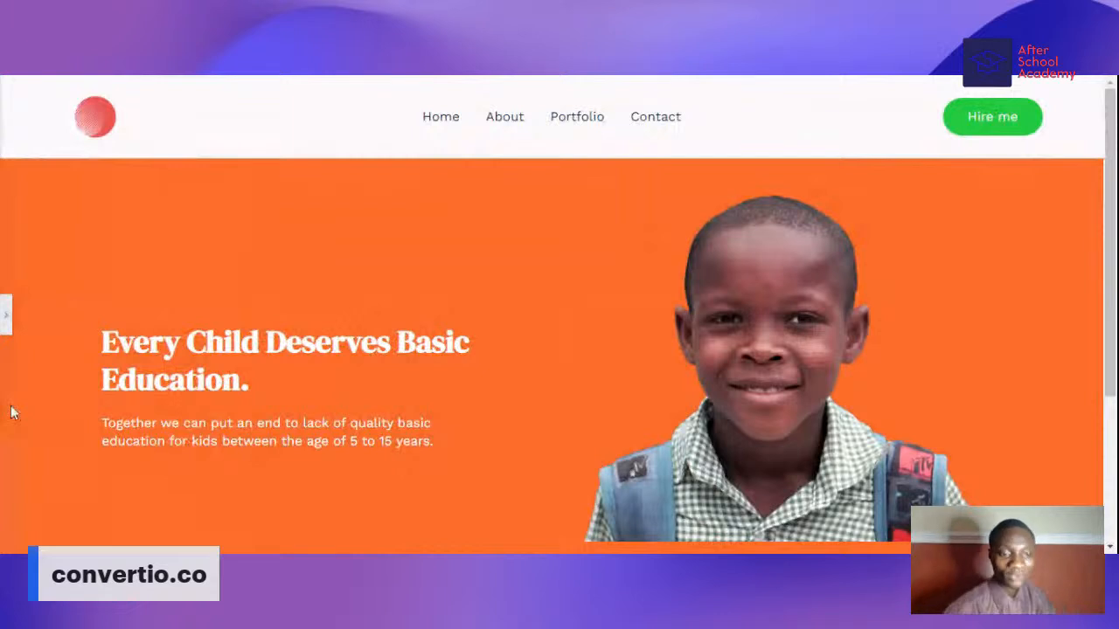
pyautogui.scroll(-2, 237, 313)
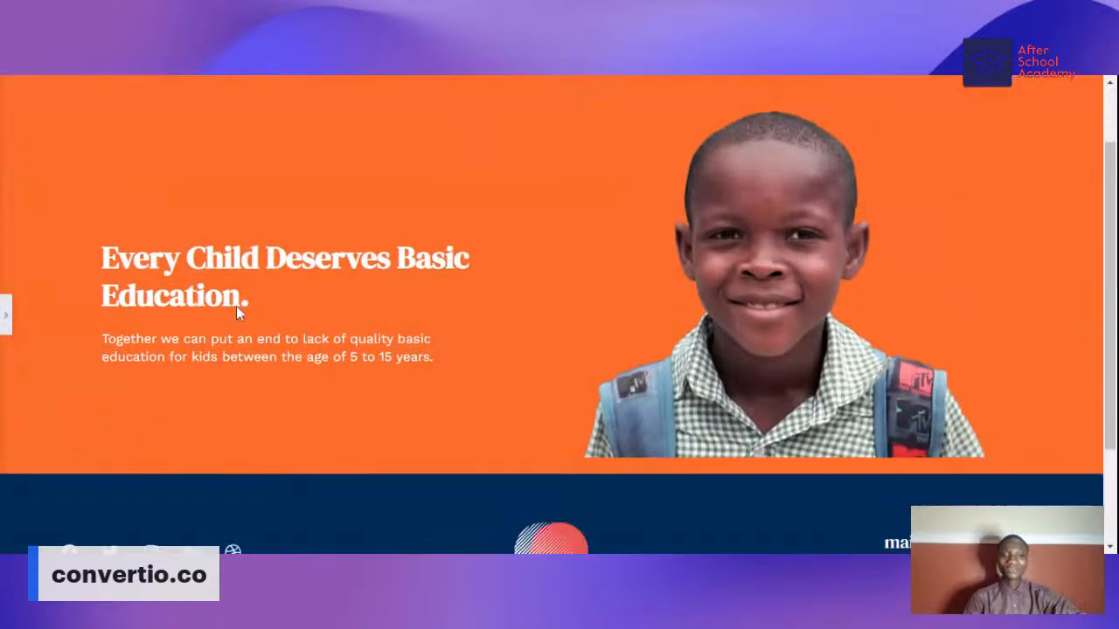
pyautogui.scroll(2, 242, 316)
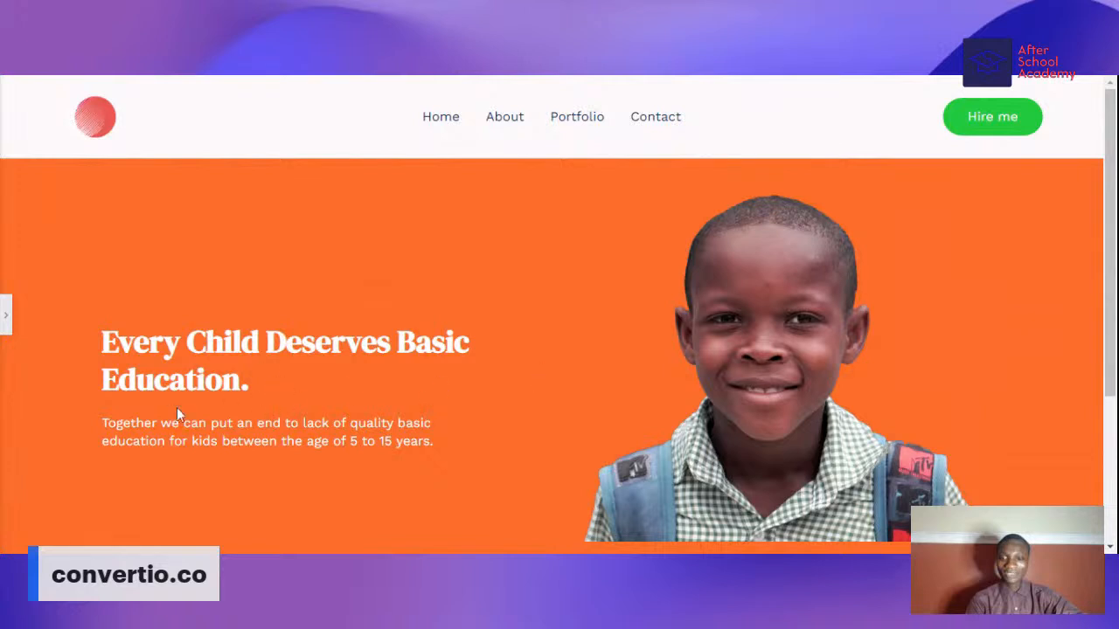
pyautogui.click(5, 315)
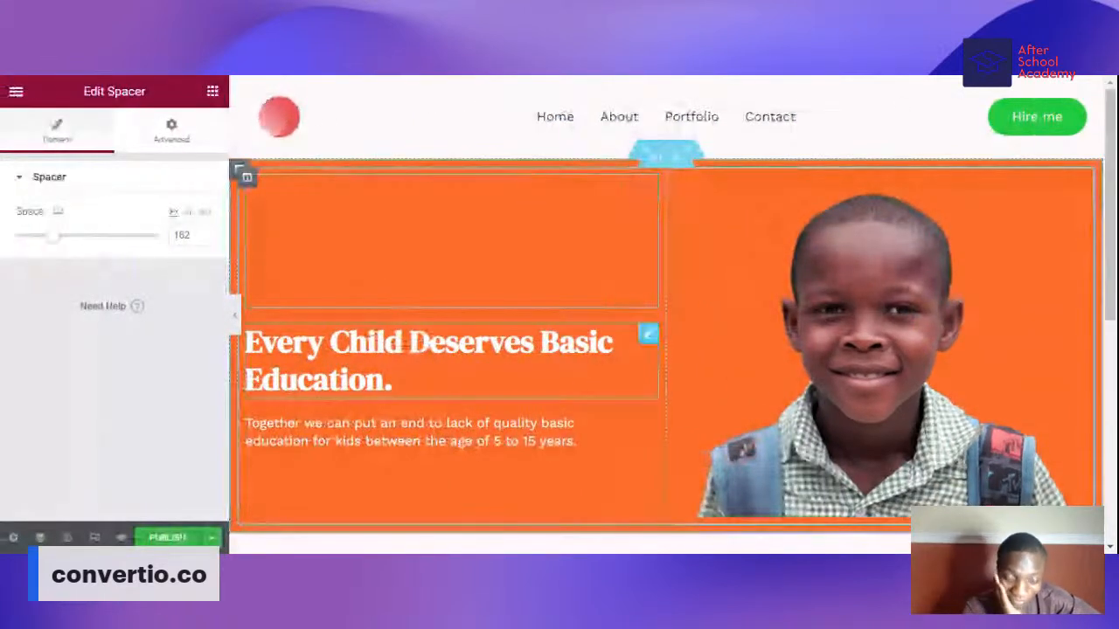
pyautogui.scroll(-2, 454, 330)
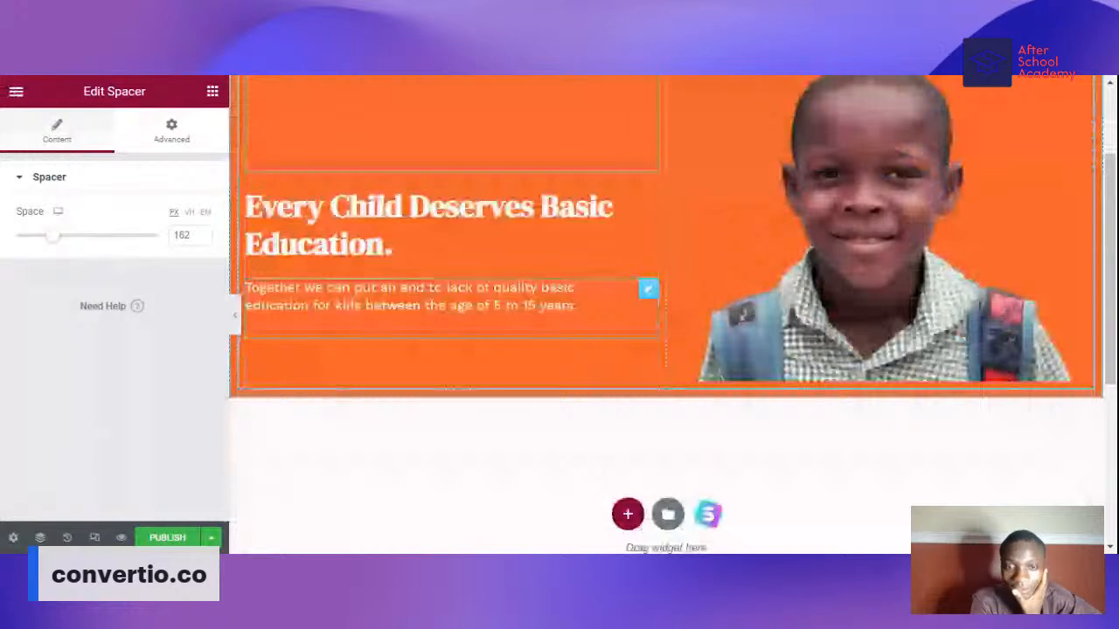
# - Publish the page, then glance at the extra save options beside Update
pyautogui.click(194, 536)
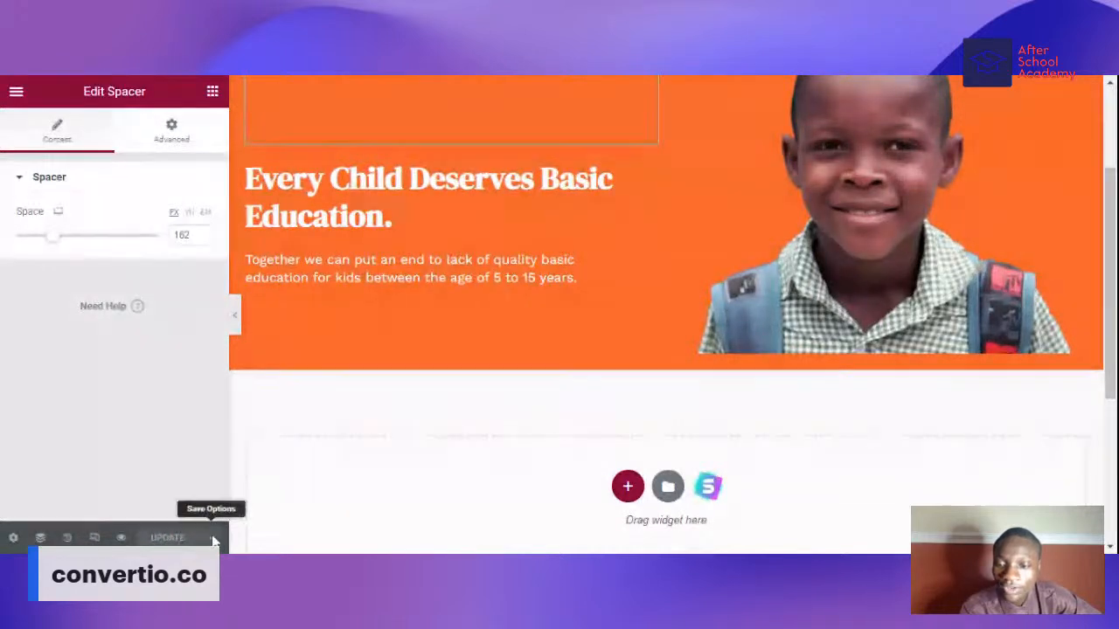
pyautogui.click(210, 538)
pyautogui.click(120, 540)
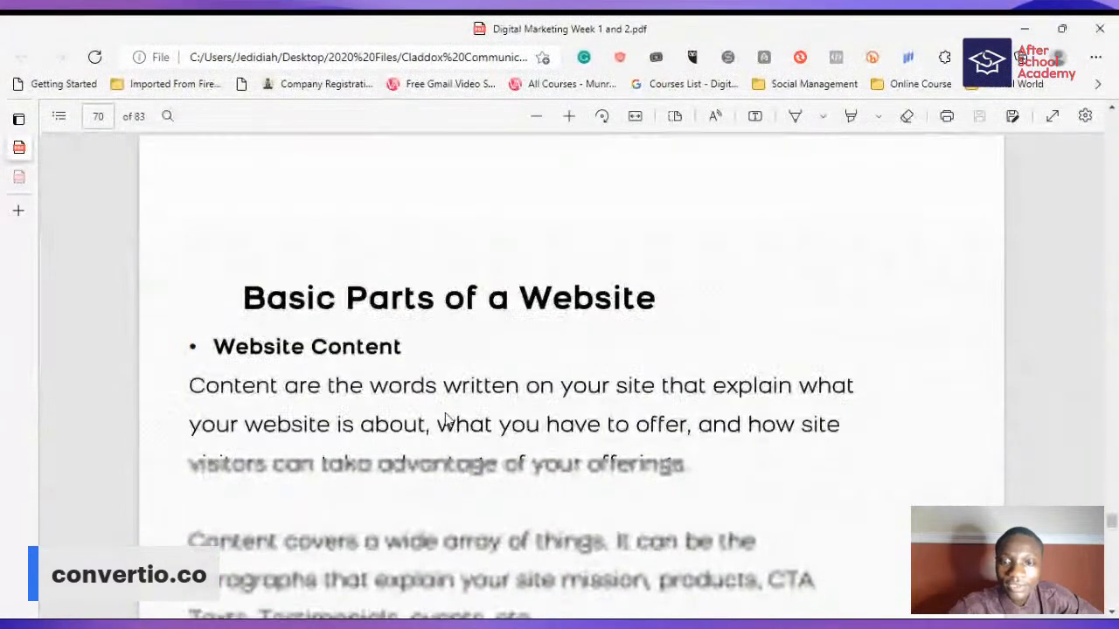
# - Scroll the PDF to the Featured Visual reference banner slide, then leave the viewer
pyautogui.scroll(-2, 445, 414)
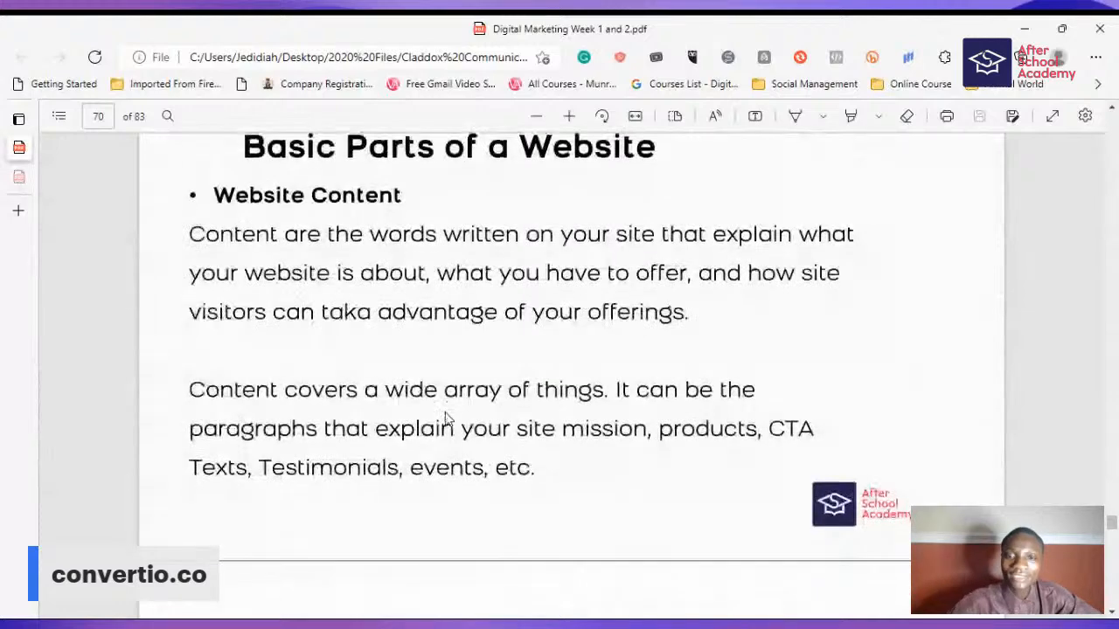
pyautogui.scroll(-8, 452, 411)
pyautogui.scroll(11, 455, 411)
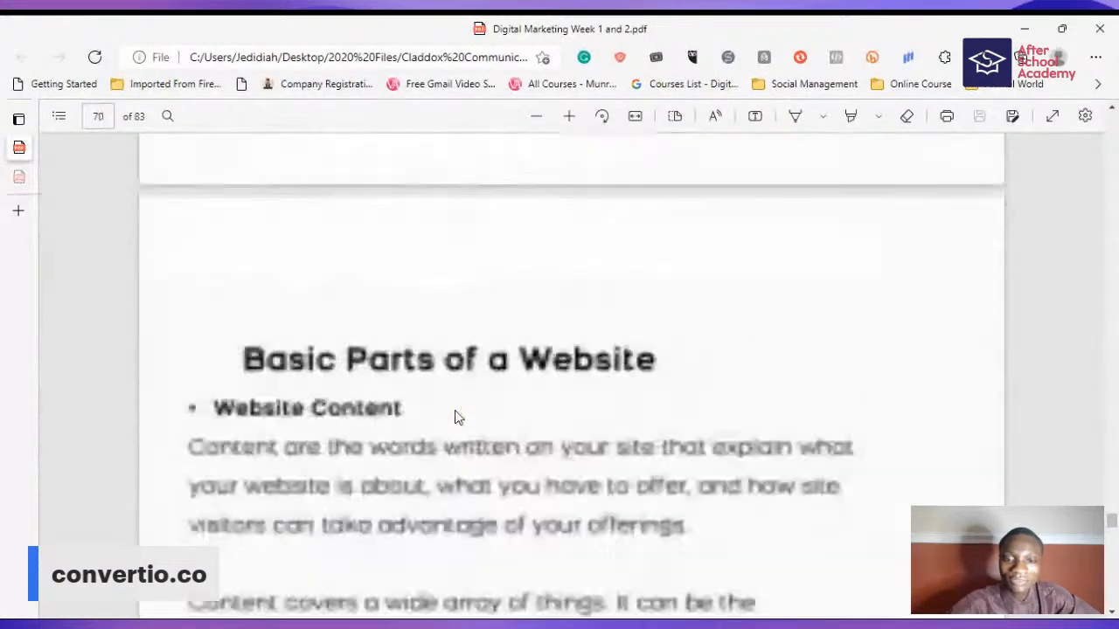
pyautogui.scroll(5, 455, 417)
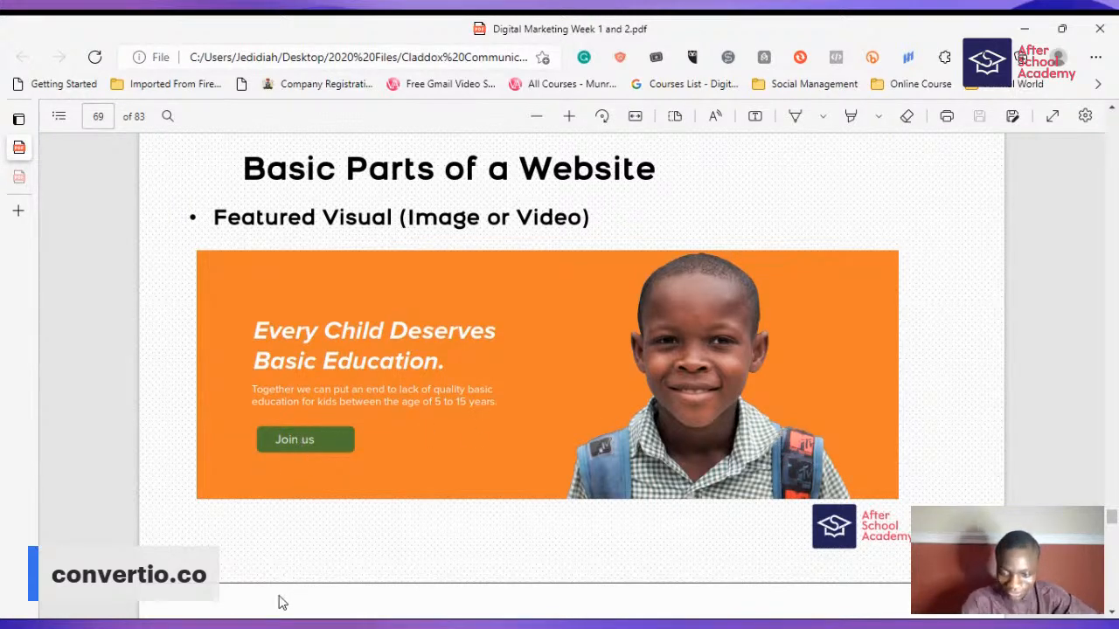
pyautogui.click(265, 624)
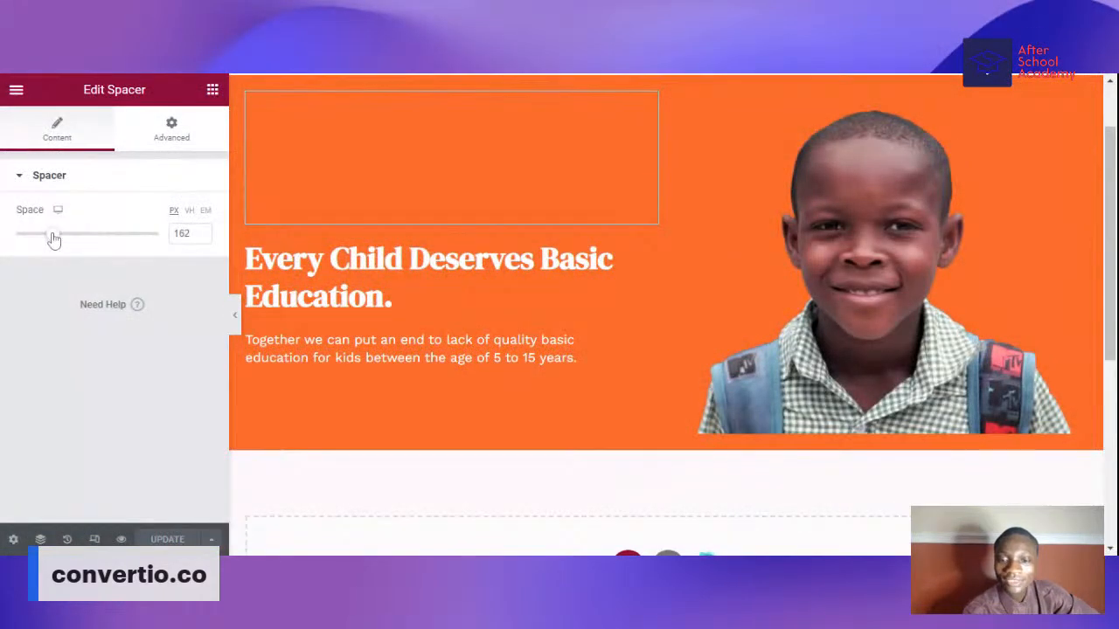
# - Reduce the hero spacer to 104 px and show the widget list again
pyautogui.moveTo(47, 237); pyautogui.dragTo(36, 237)
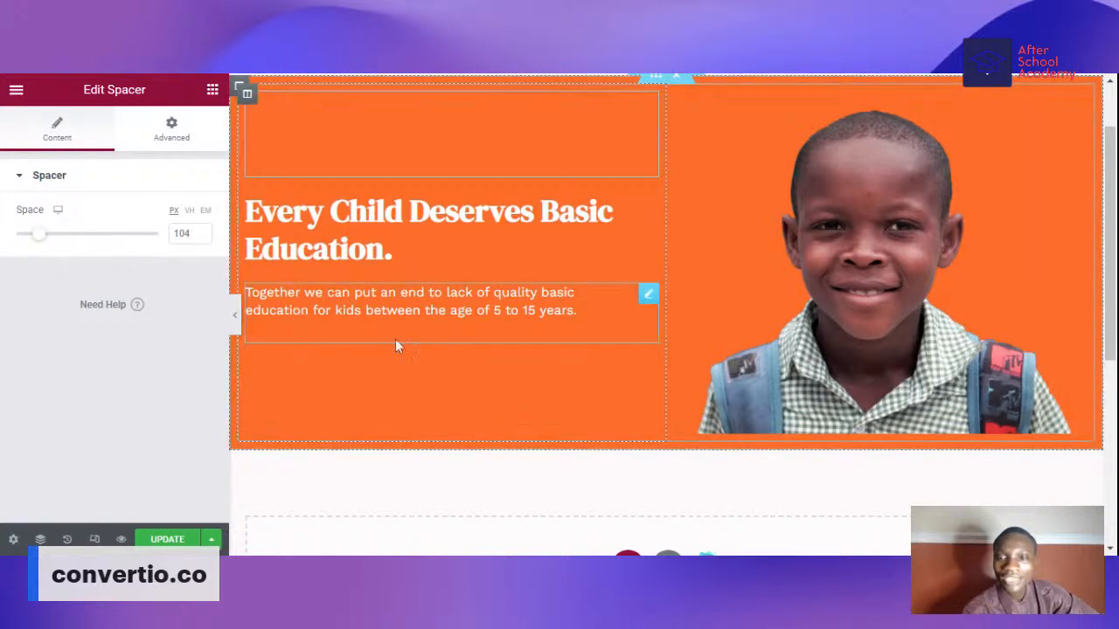
pyautogui.click(212, 90)
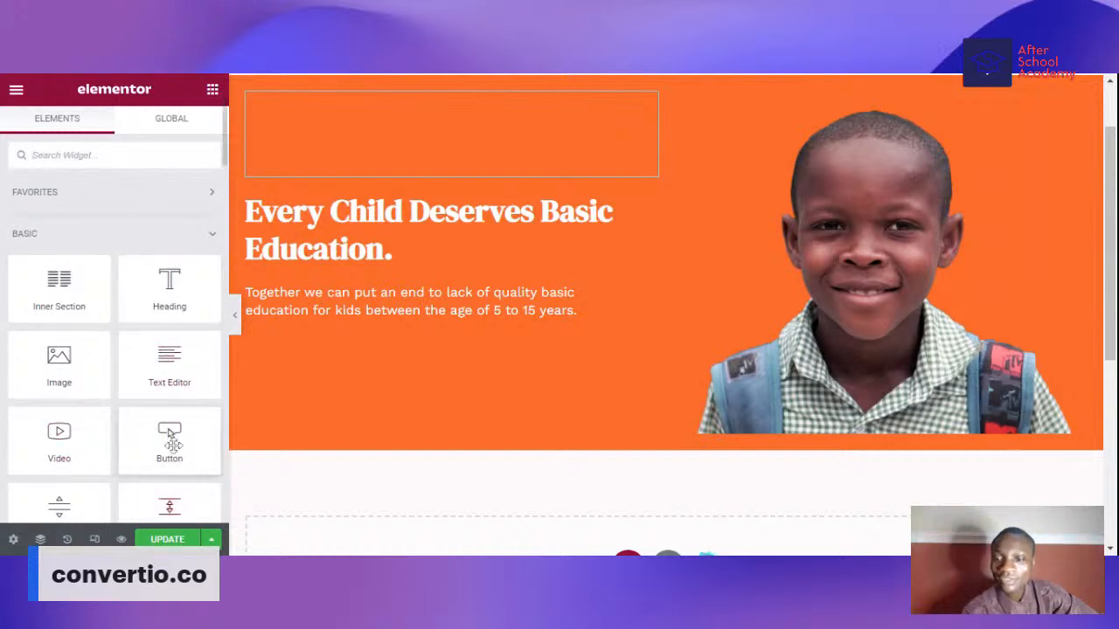
# - Add a Button under the hero paragraph labelled 'Join us' and preview it full width
pyautogui.moveTo(179, 440); pyautogui.dragTo(430, 347)
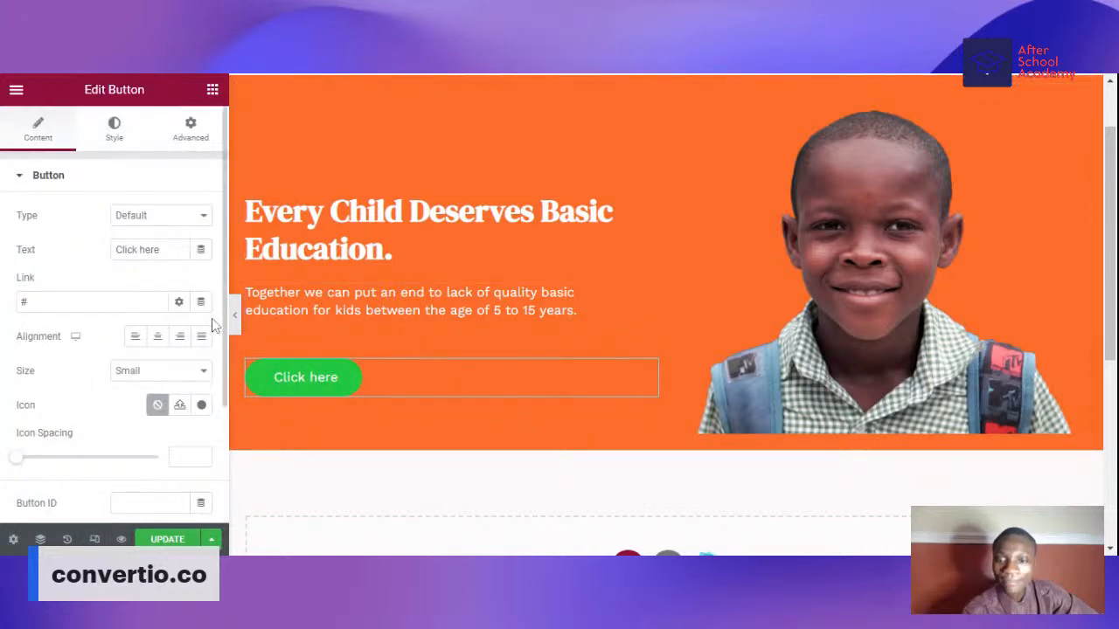
pyautogui.moveTo(160, 250); pyautogui.dragTo(82, 251)
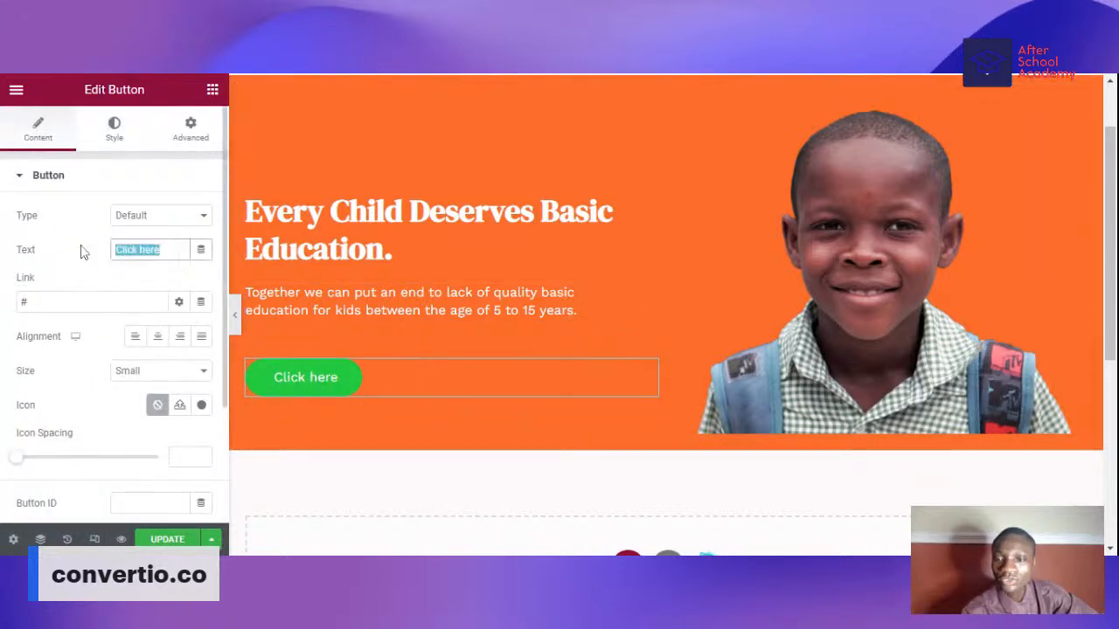
pyautogui.write('Learn more')
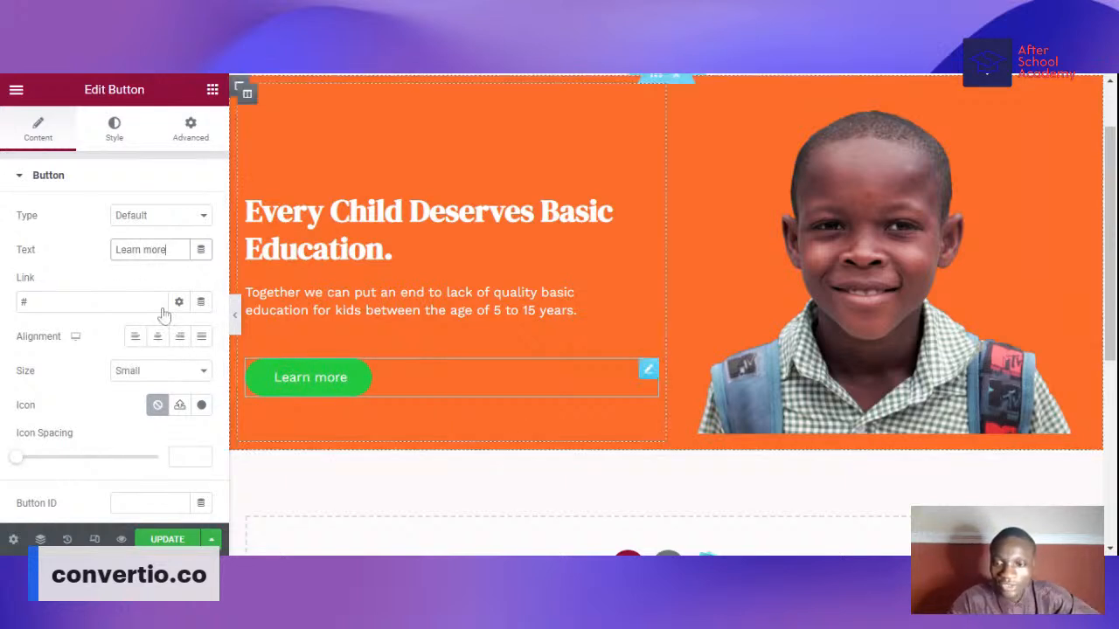
pyautogui.moveTo(160, 250); pyautogui.dragTo(69, 246)
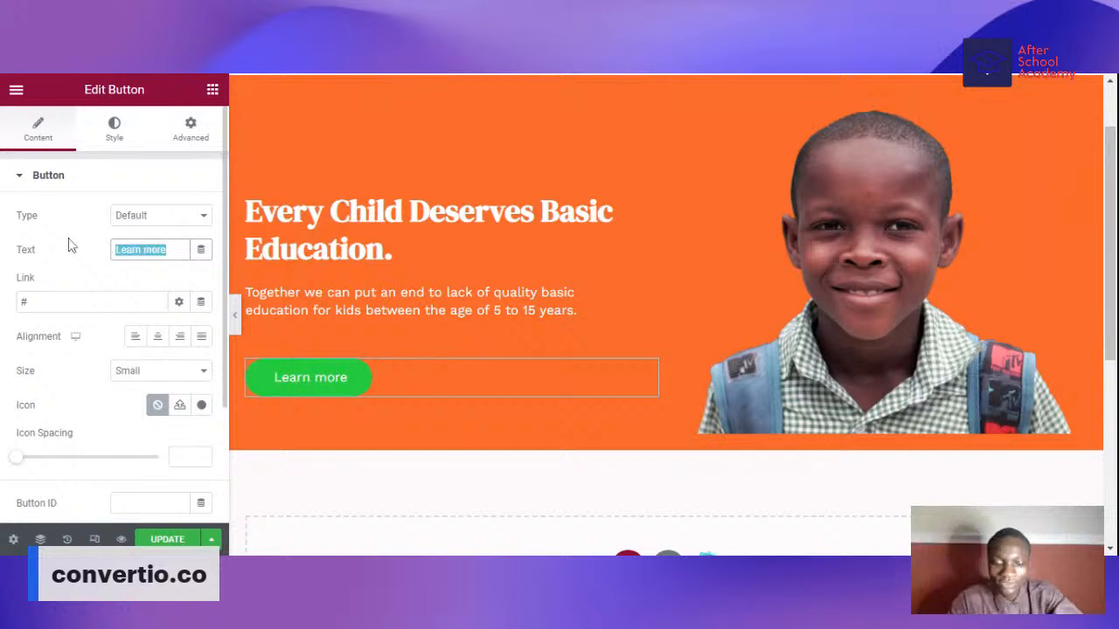
pyautogui.write('Join us')
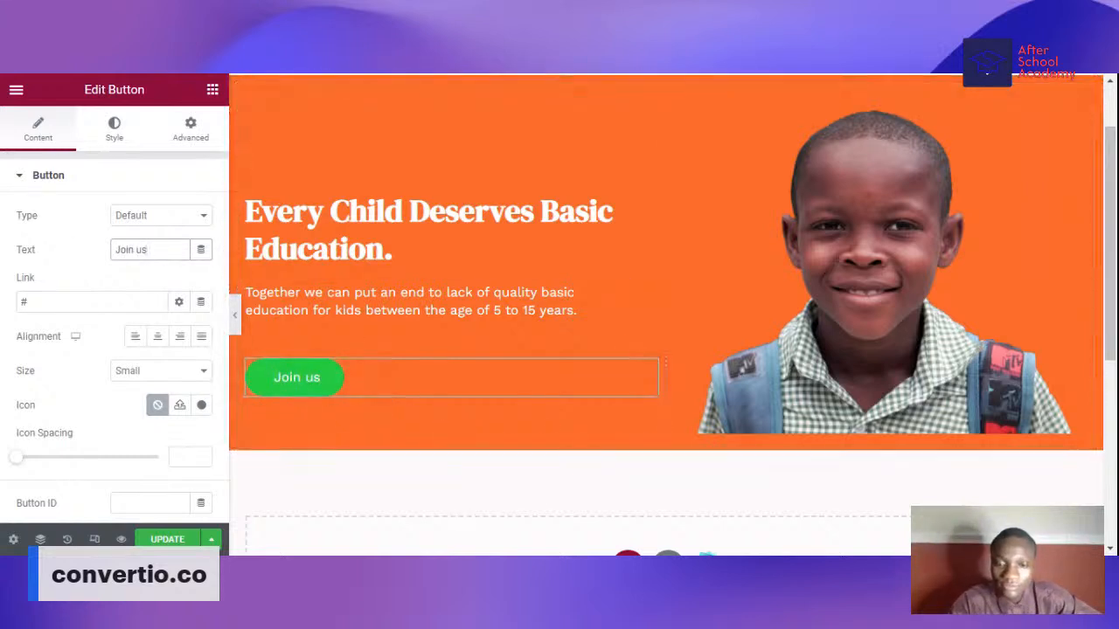
pyautogui.click(234, 315)
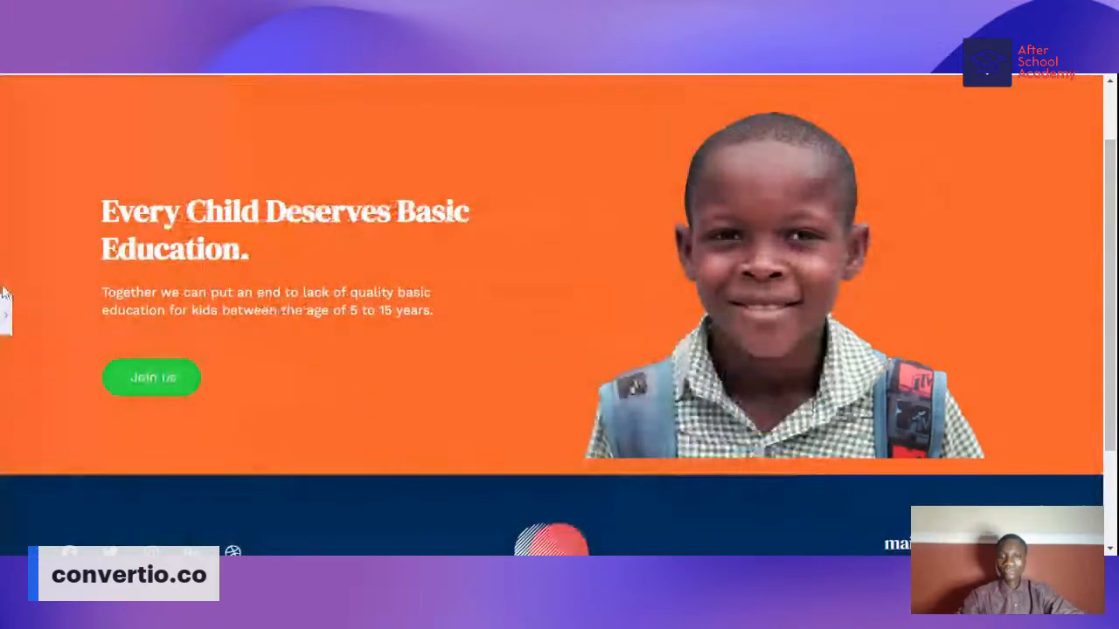
# - Raise the hero Spacer above the heading to 121 px, lowering the text and Join us button
pyautogui.scroll(1, 4, 293)
pyautogui.scroll(-1, 4, 293)
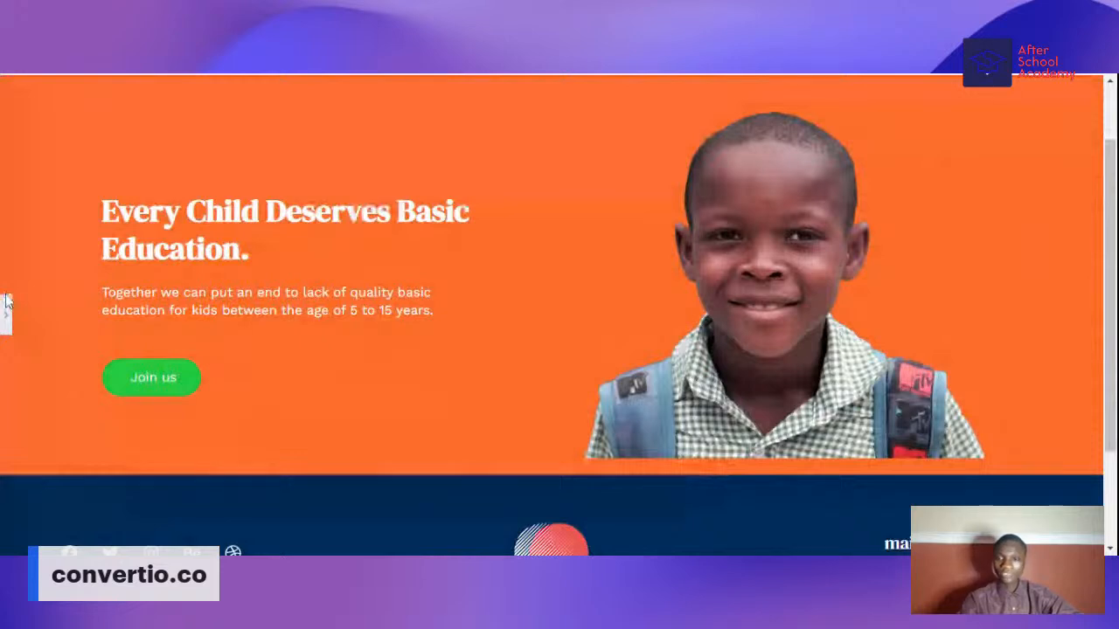
pyautogui.click(6, 302)
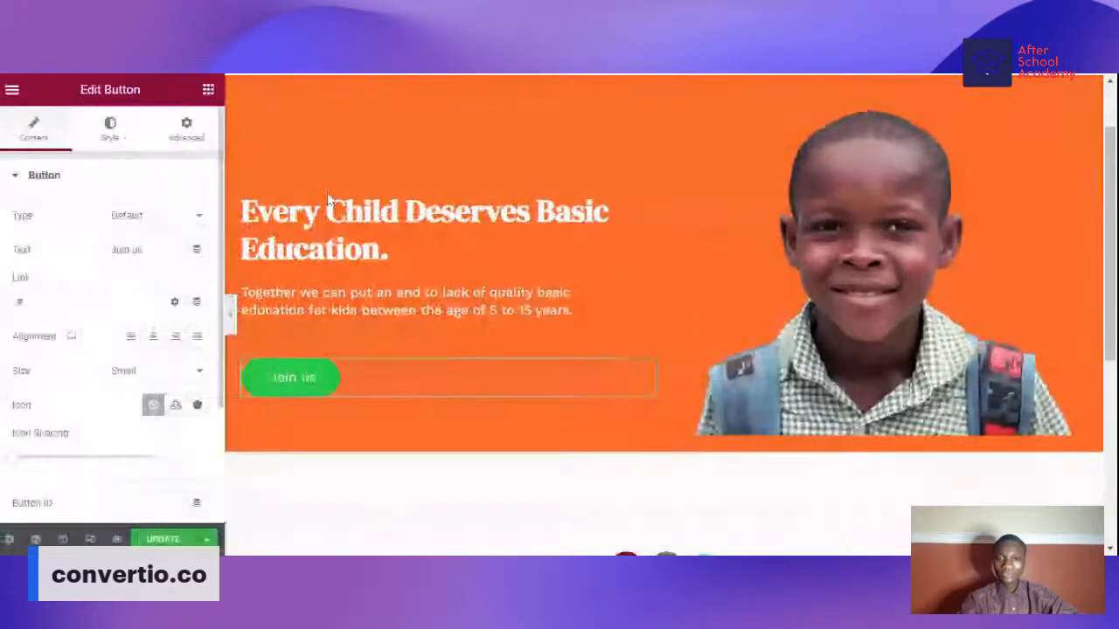
pyautogui.click(649, 109)
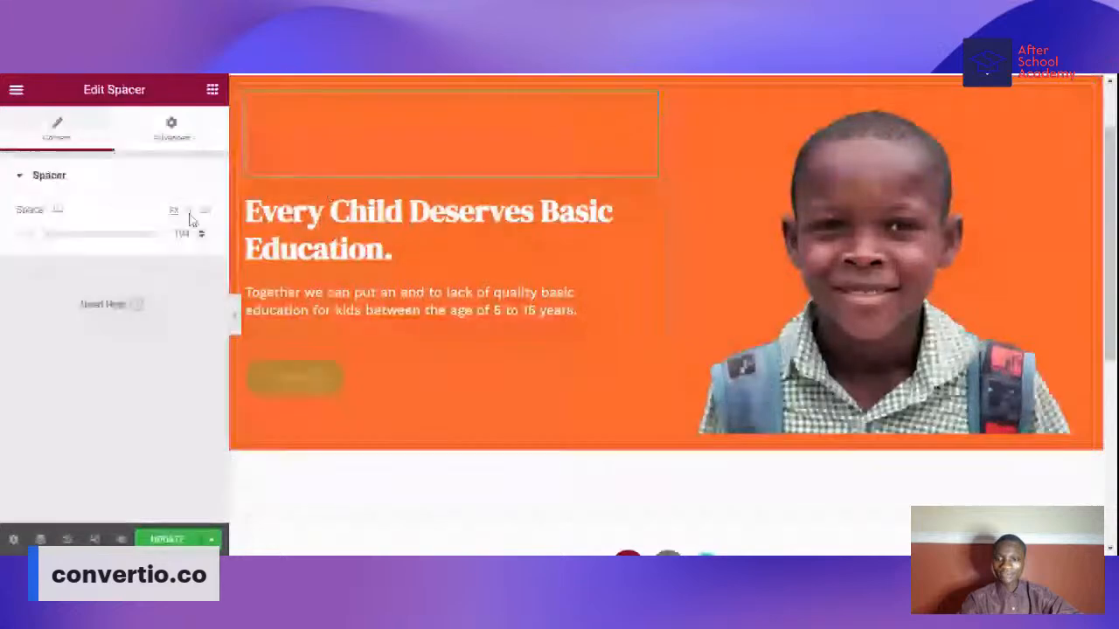
pyautogui.moveTo(40, 242); pyautogui.dragTo(47, 244)
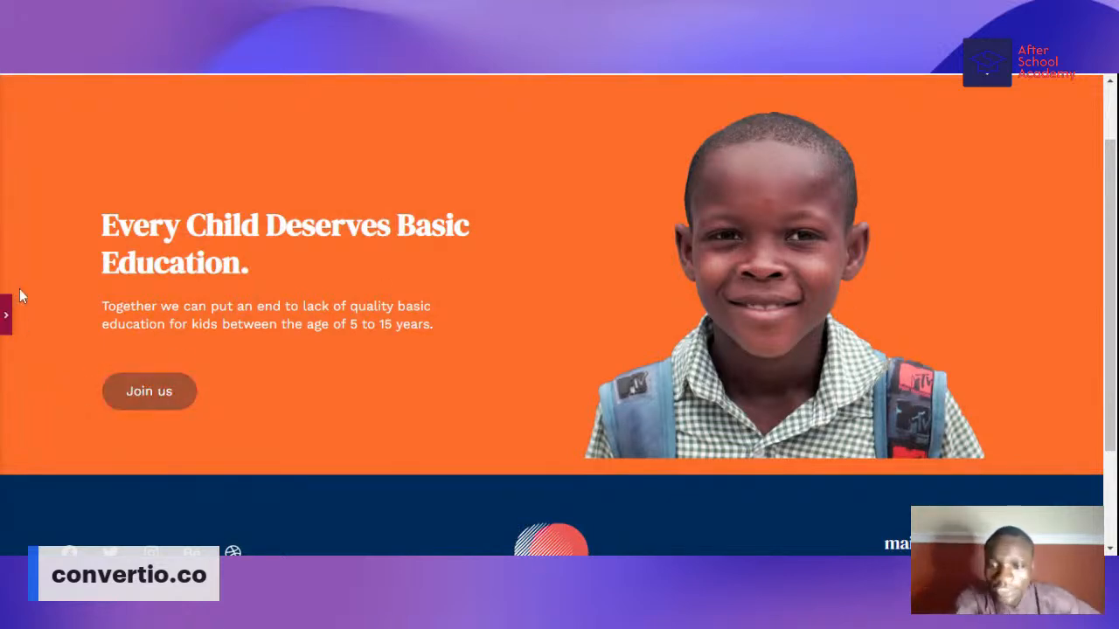
pyautogui.click(7, 312)
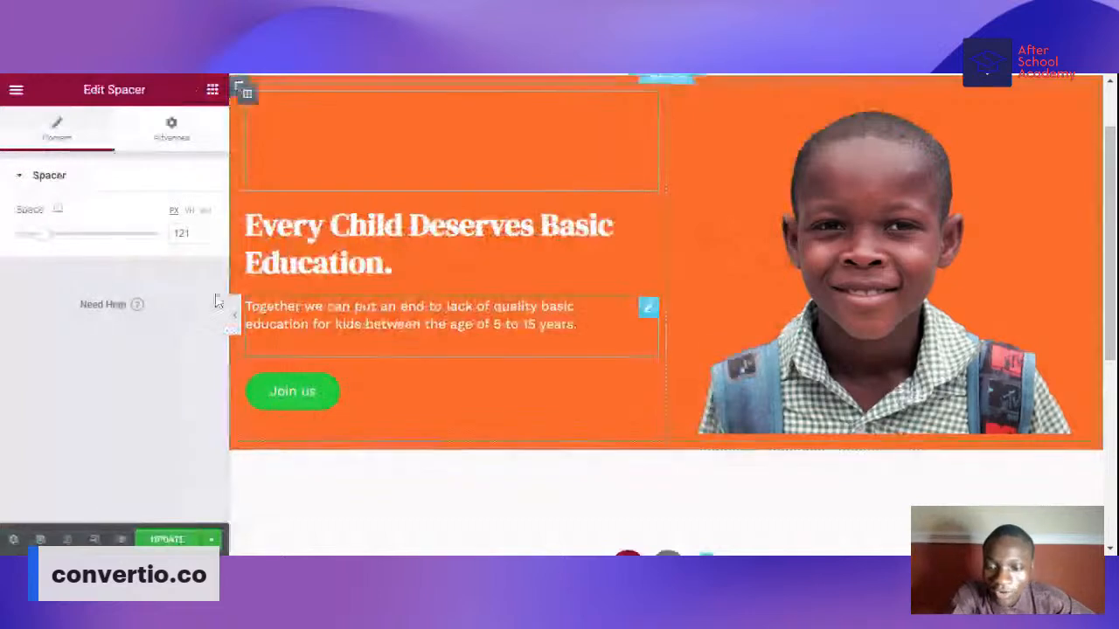
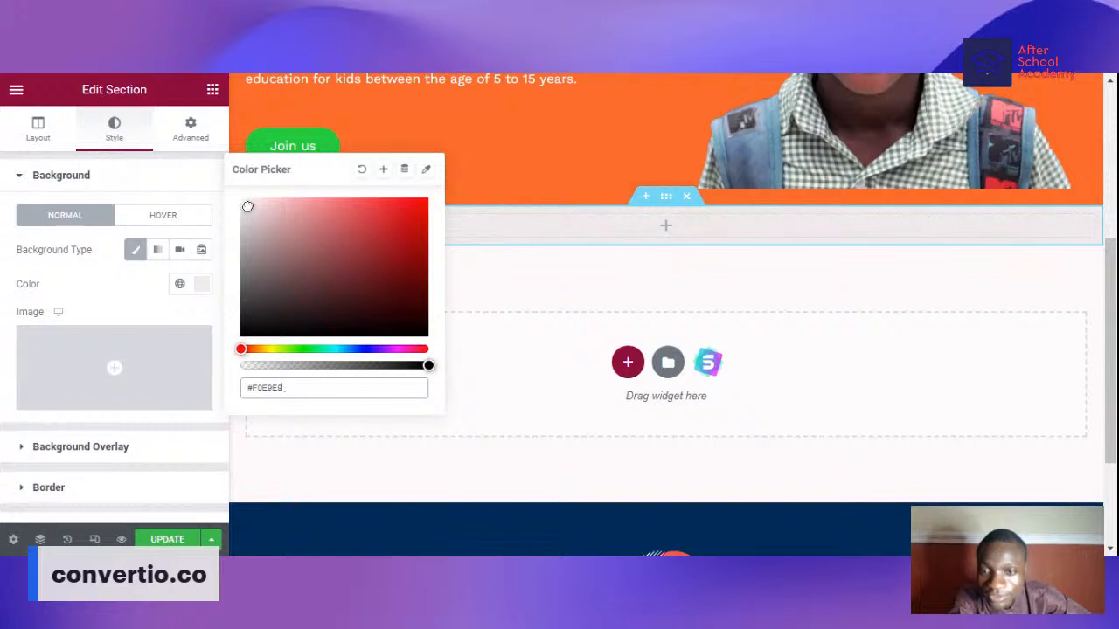
# - Lighten the grey section slightly and add a text block reading 'GET INVOLVE NOW'
pyautogui.moveTo(244, 203); pyautogui.dragTo(244, 202)
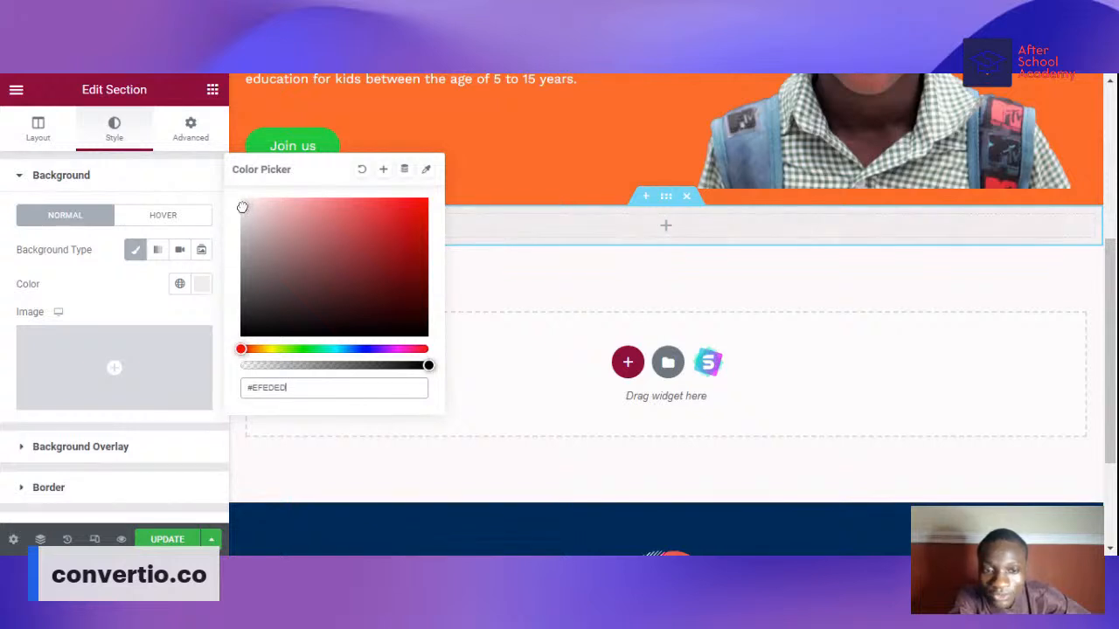
pyautogui.click(170, 303)
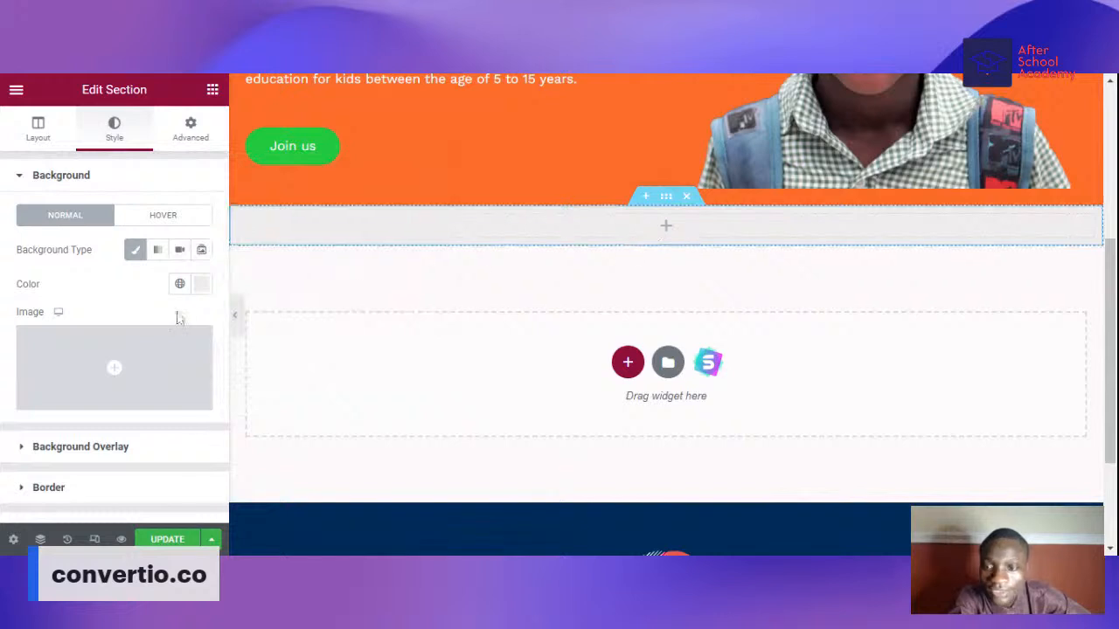
pyautogui.click(212, 90)
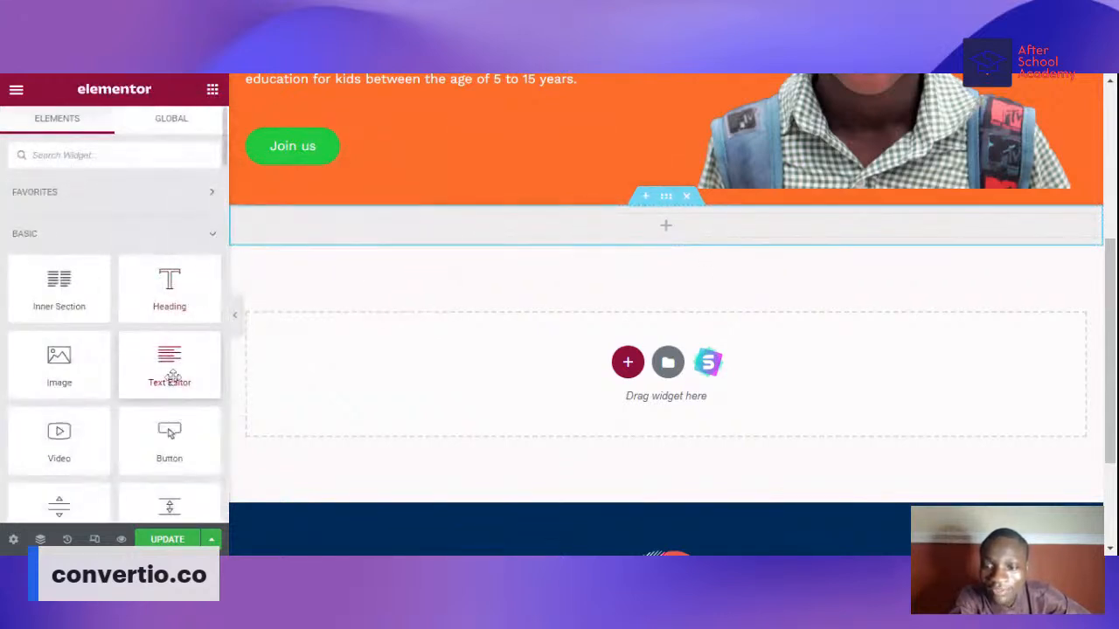
pyautogui.moveTo(170, 365); pyautogui.dragTo(560, 263)
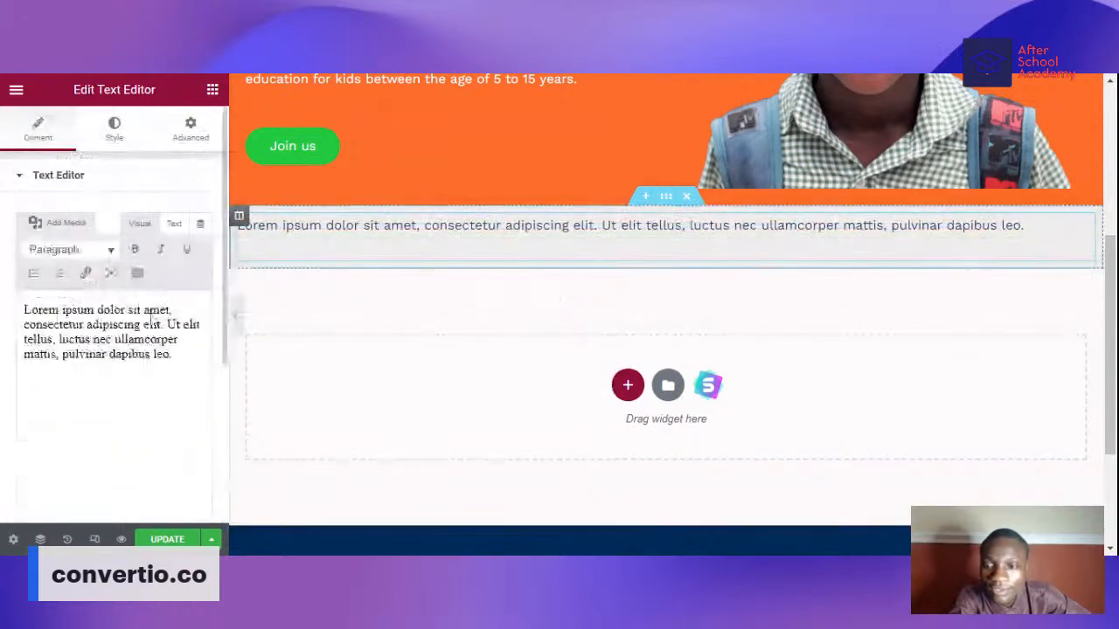
pyautogui.hotkey('ctrl', 'a')
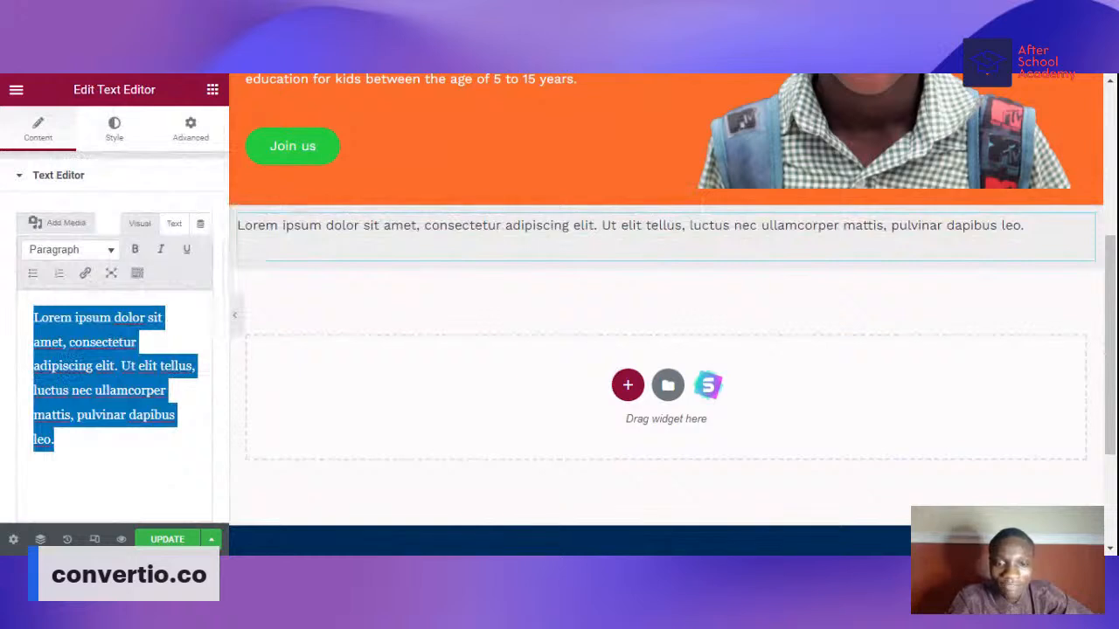
pyautogui.write('GET INVOLVE NOE')
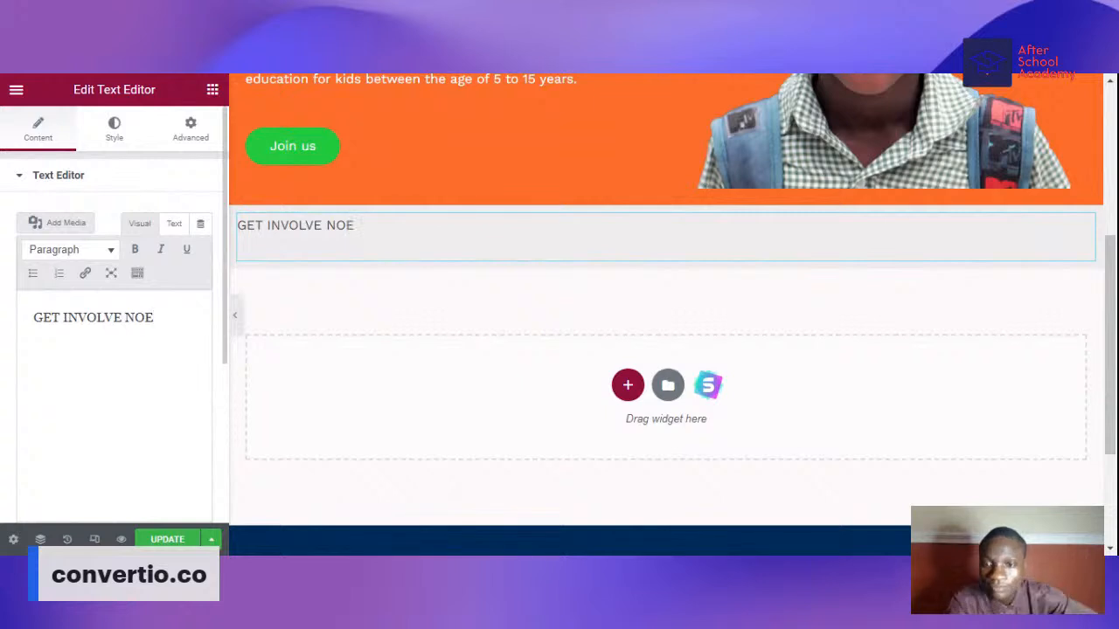
pyautogui.press('BackSpace')
pyautogui.write('W')
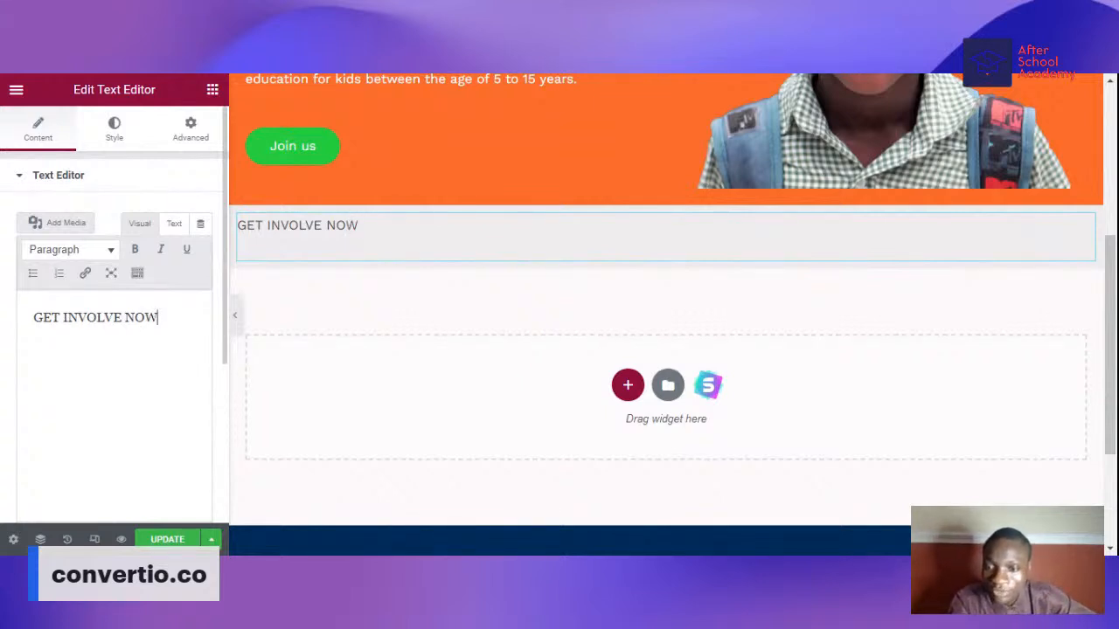
# - Centre the GET INVOLVE NOW text and colour it orange #FF702B
pyautogui.hotkey('ctrl', 'a')
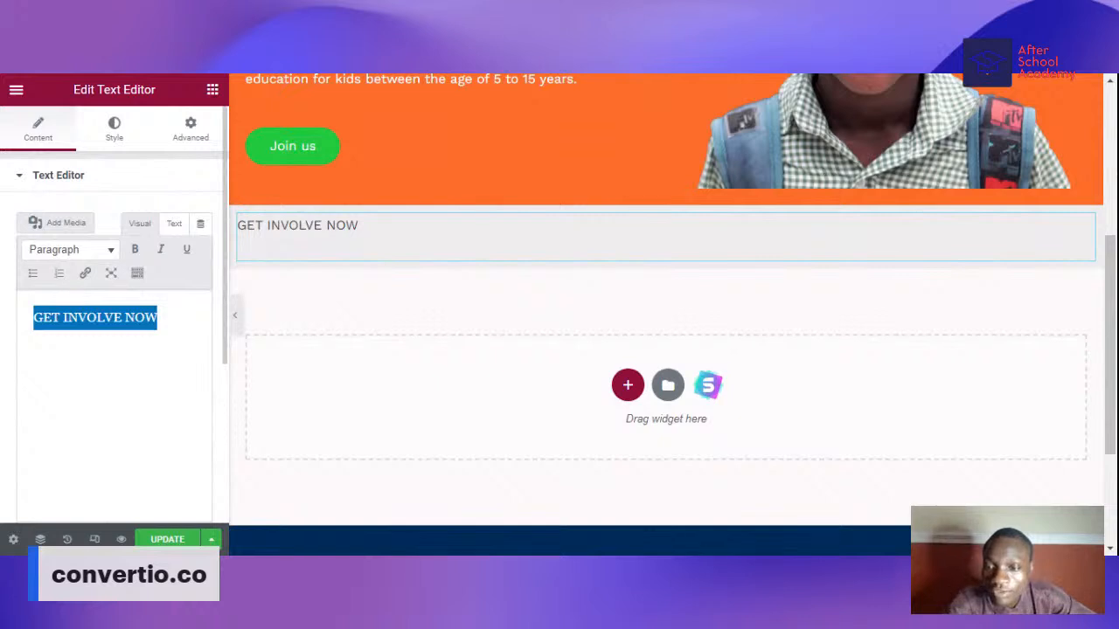
pyautogui.click(145, 317)
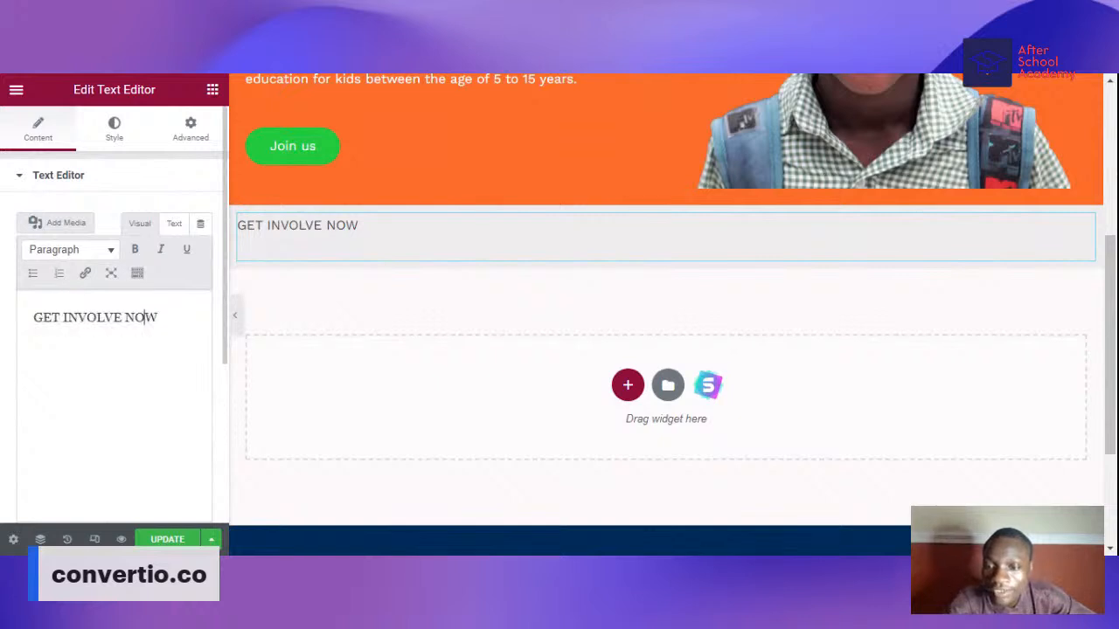
pyautogui.click(116, 127)
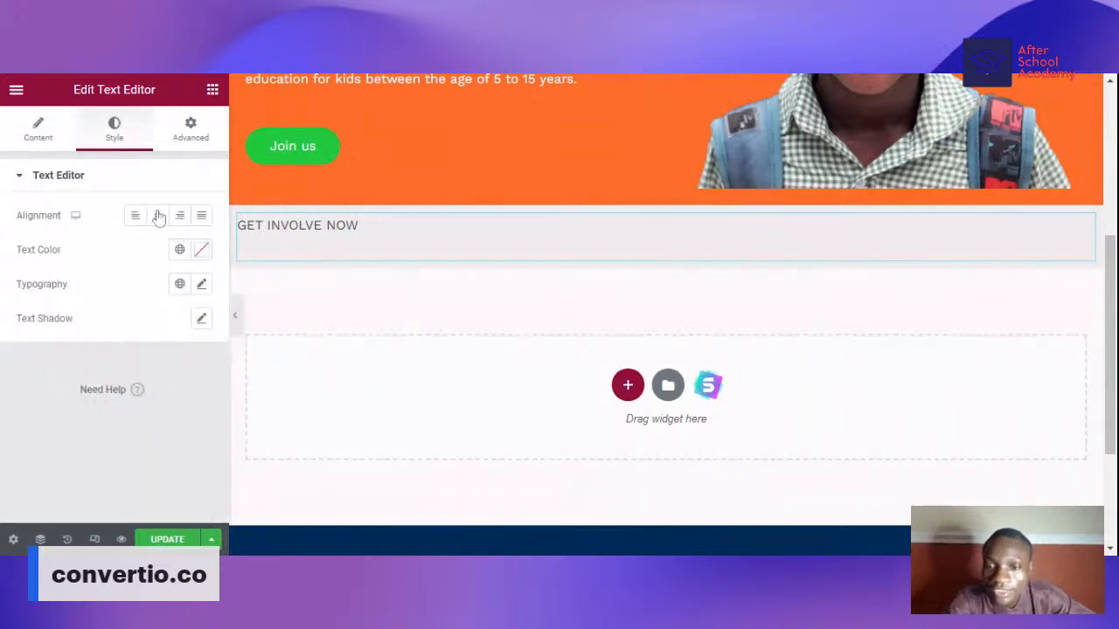
pyautogui.click(156, 216)
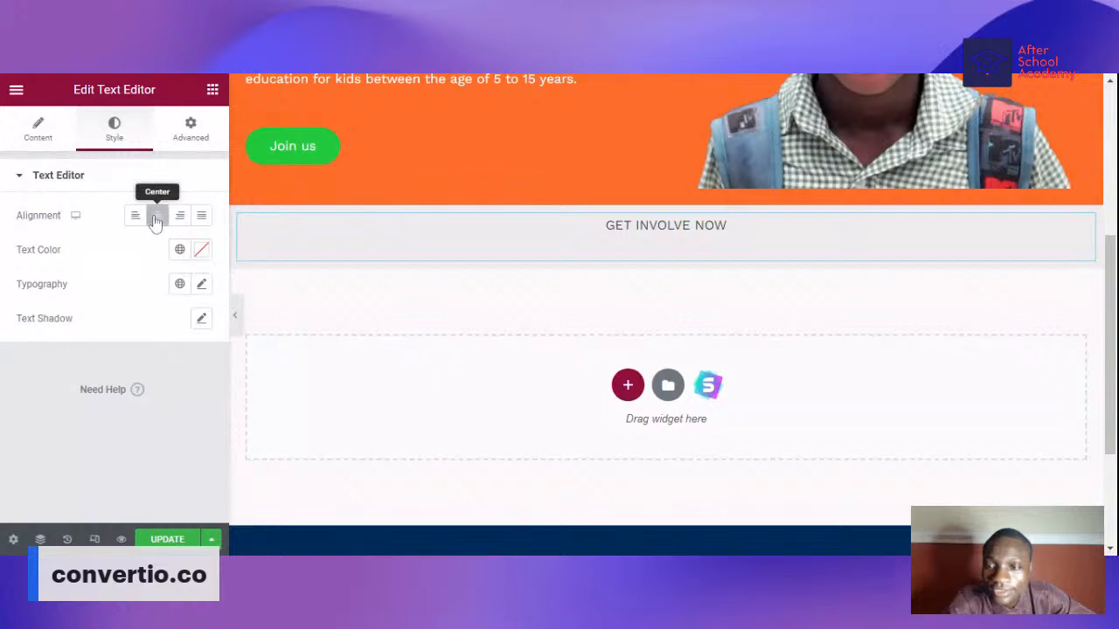
pyautogui.click(199, 251)
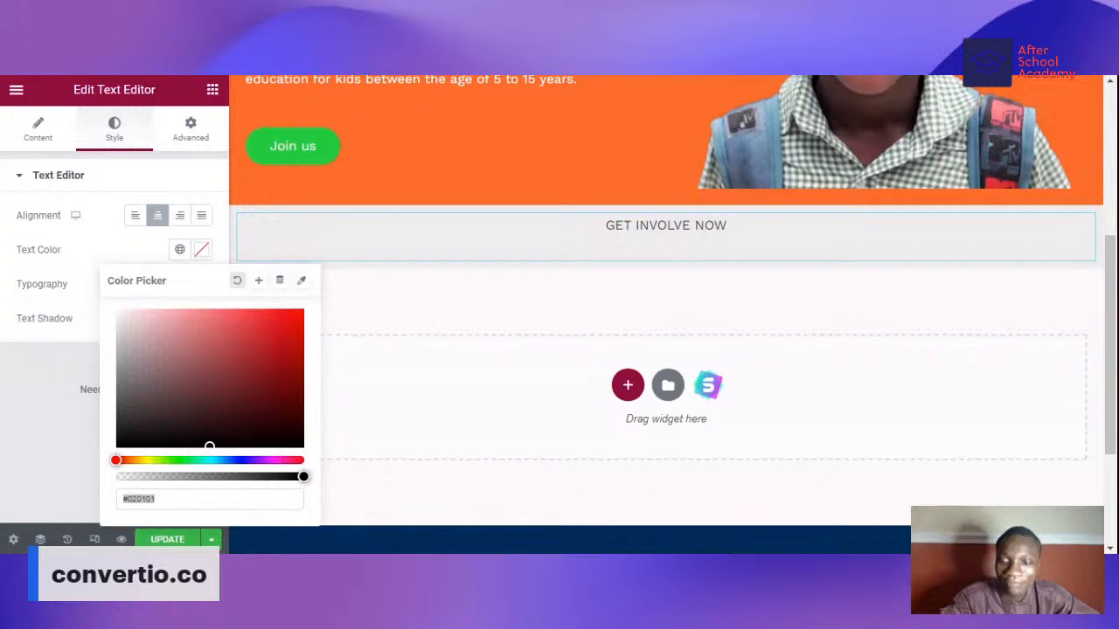
pyautogui.click(187, 492)
pyautogui.write('#FF702B')
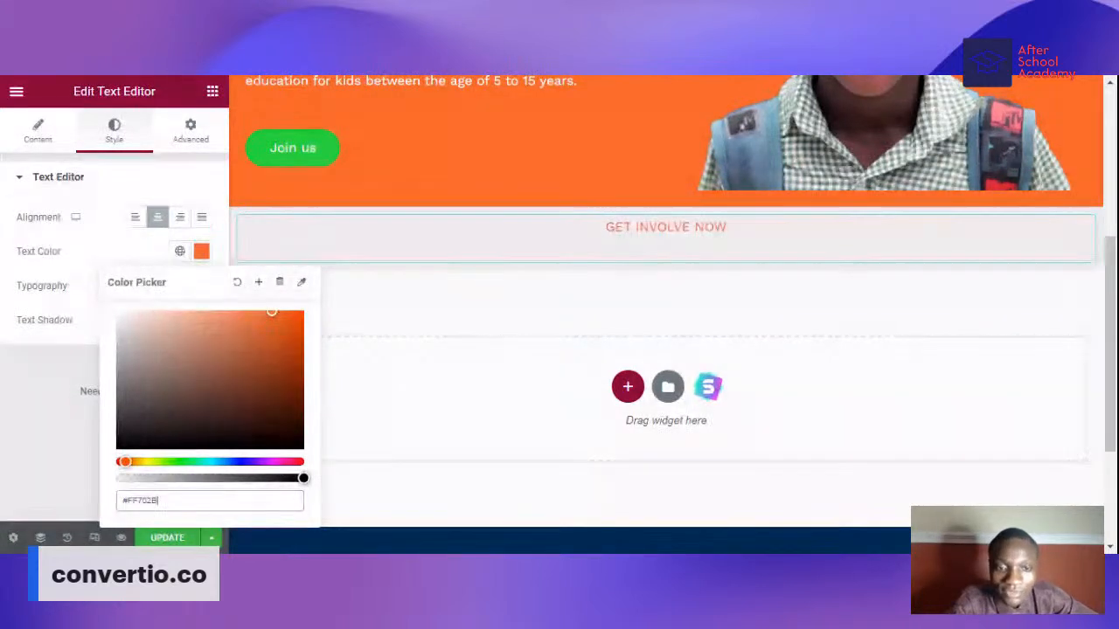
pyautogui.click(40, 417)
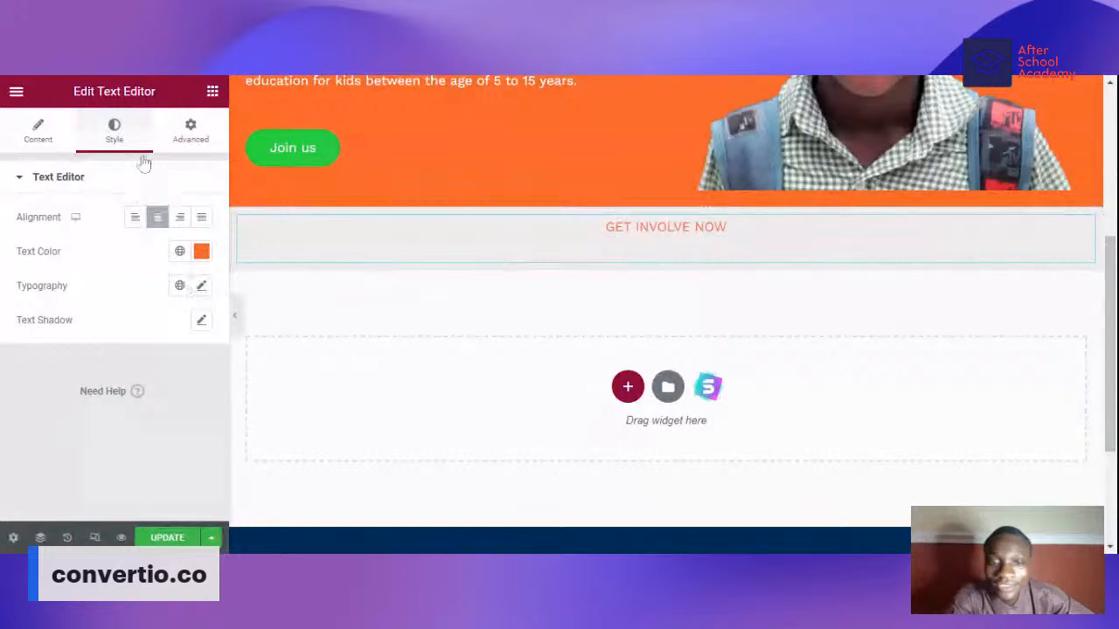
pyautogui.click(213, 91)
# - Add a centred heading 'Make a difference today' beneath GET INVOLVE NOW
pyautogui.moveTo(170, 287); pyautogui.dragTo(665, 258)
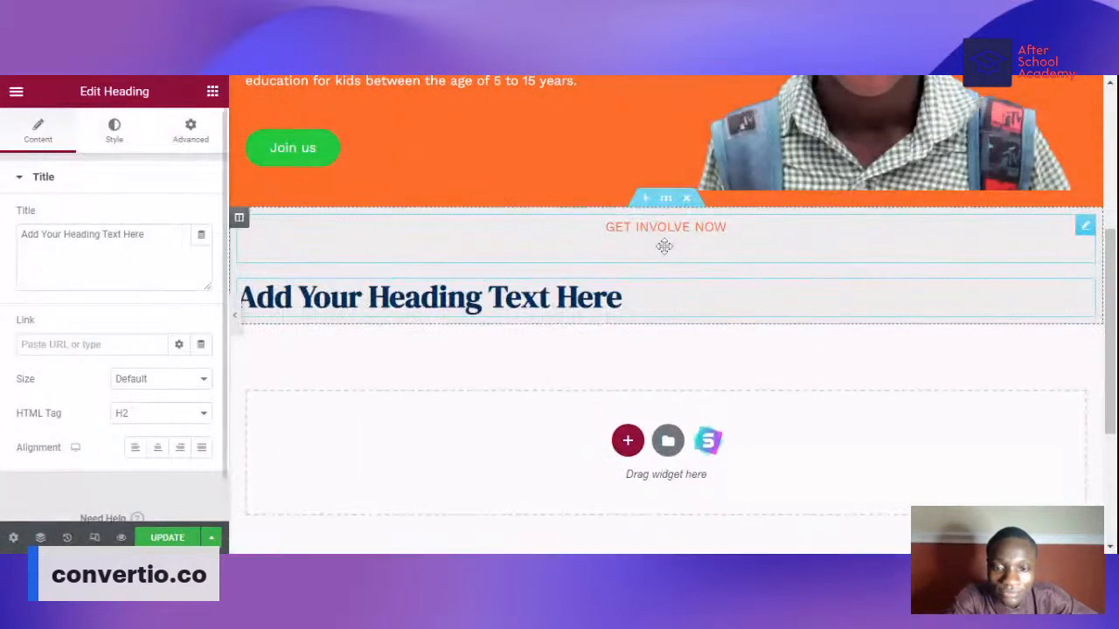
pyautogui.hotkey('ctrl', 'a')
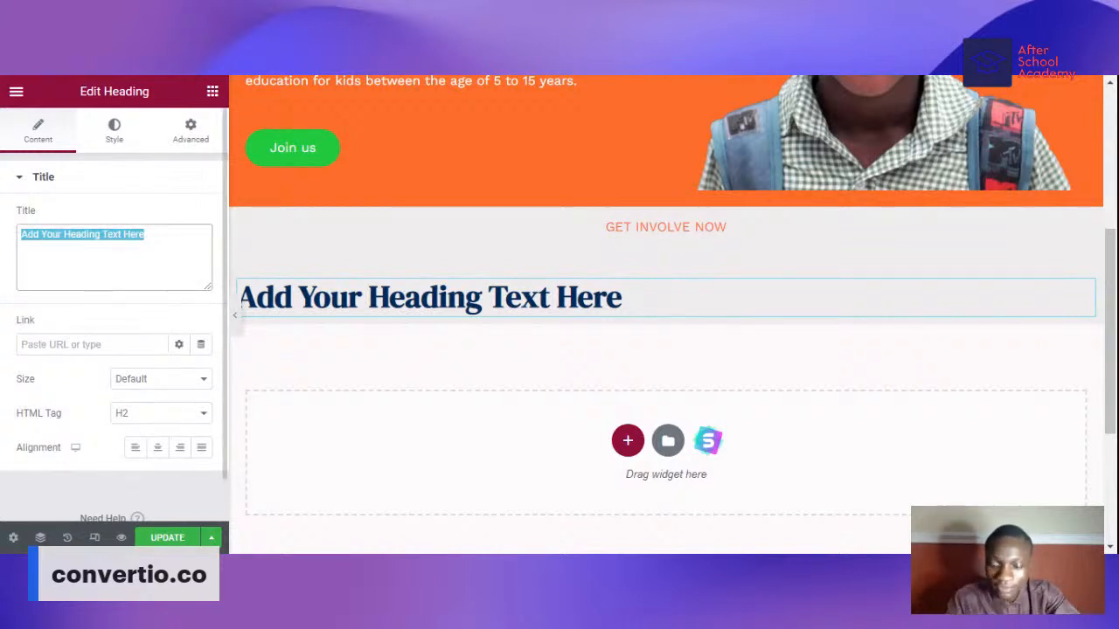
pyautogui.write('Make a d')
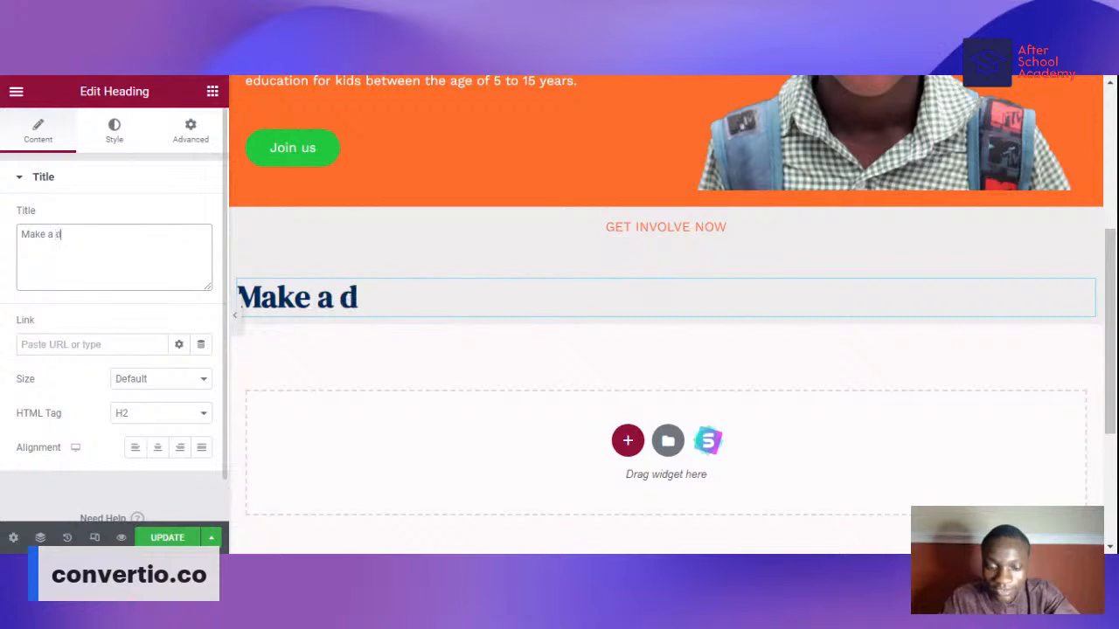
pyautogui.write('ifference to')
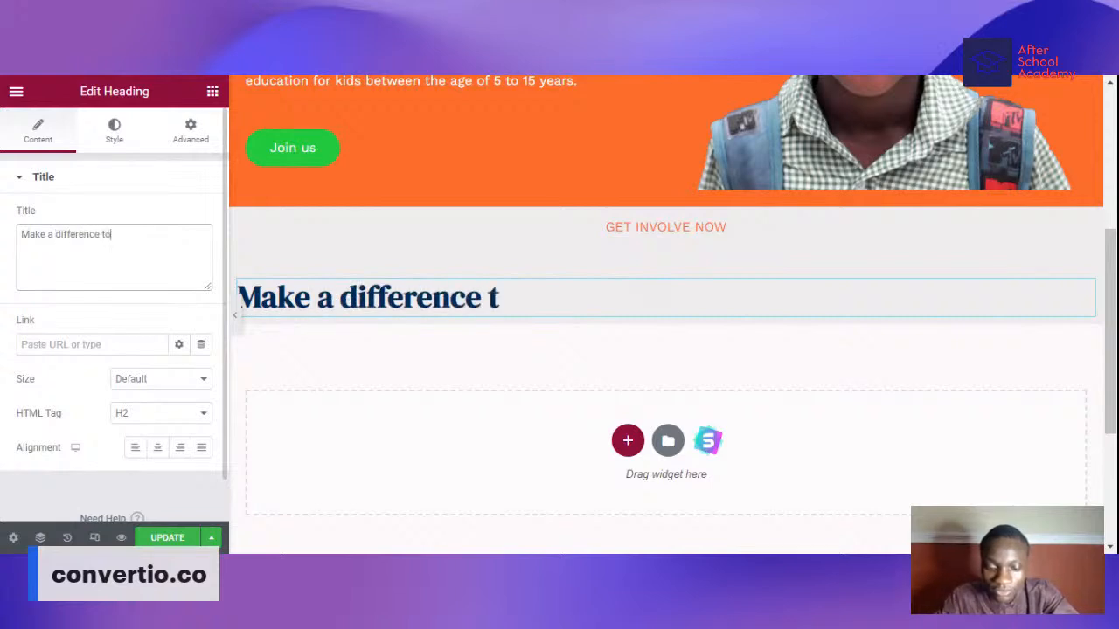
pyautogui.write('day')
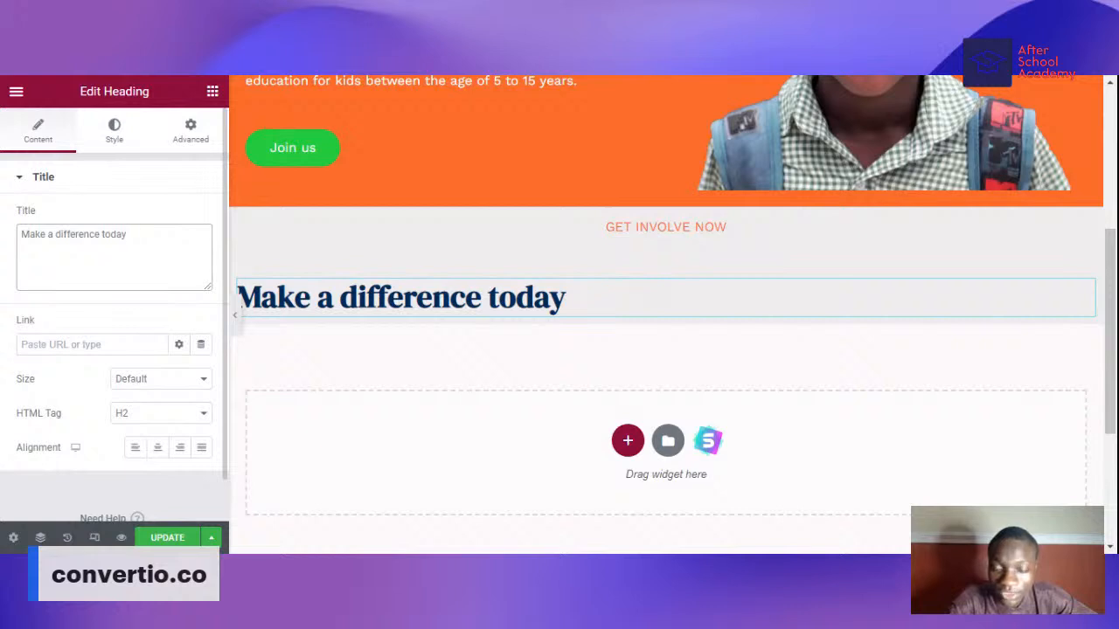
pyautogui.click(157, 447)
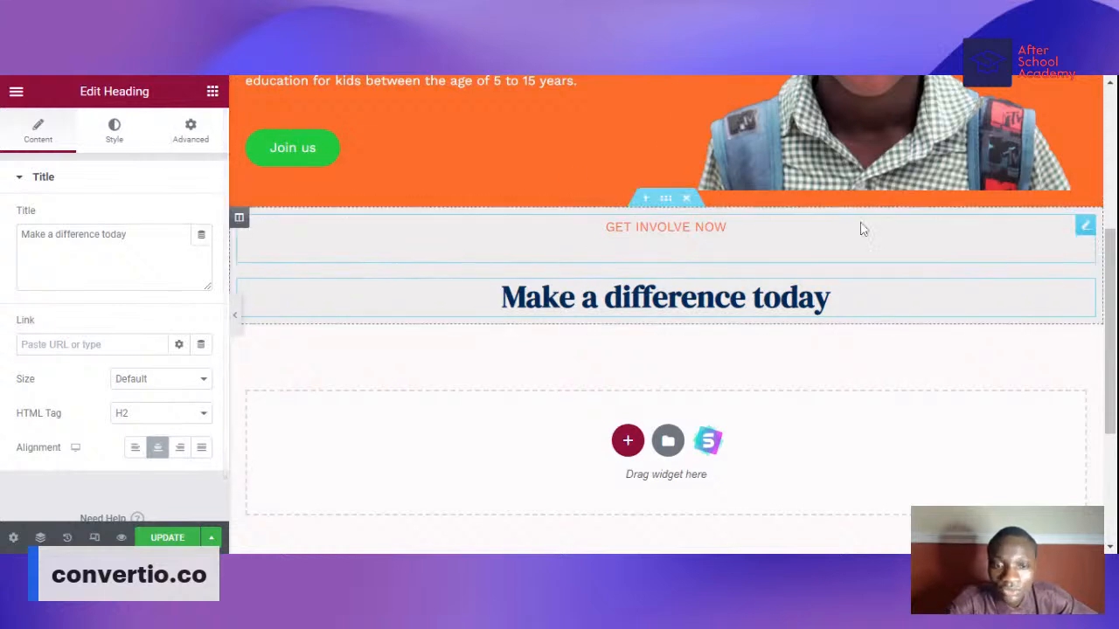
# - Give the GET INVOLVE NOW text an unlinked -50 bottom margin and preview the result
pyautogui.click(705, 246)
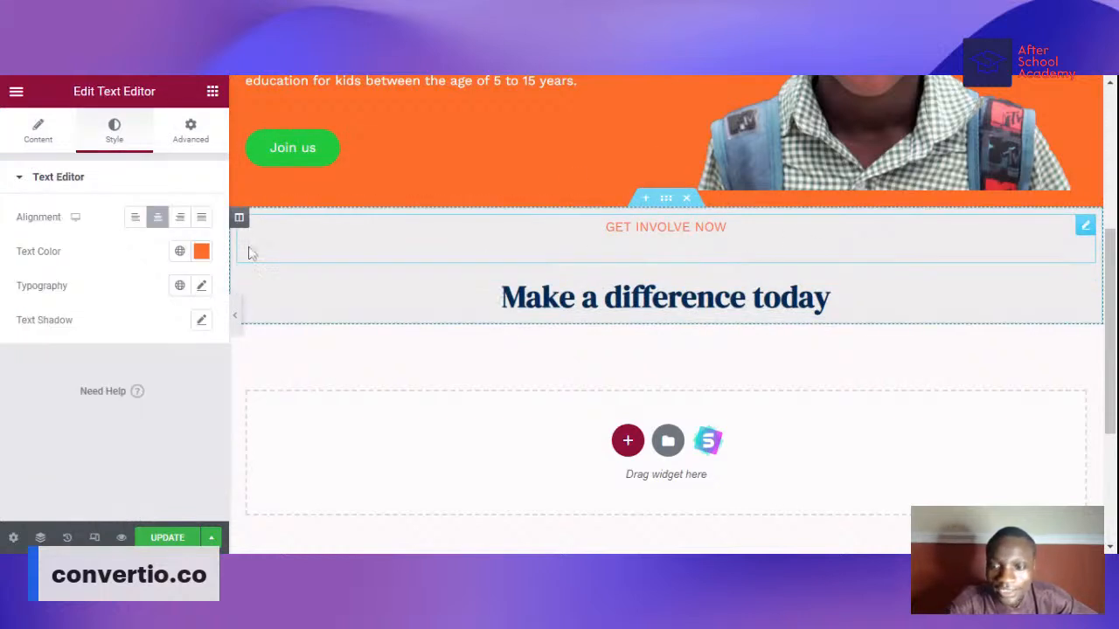
pyautogui.click(191, 131)
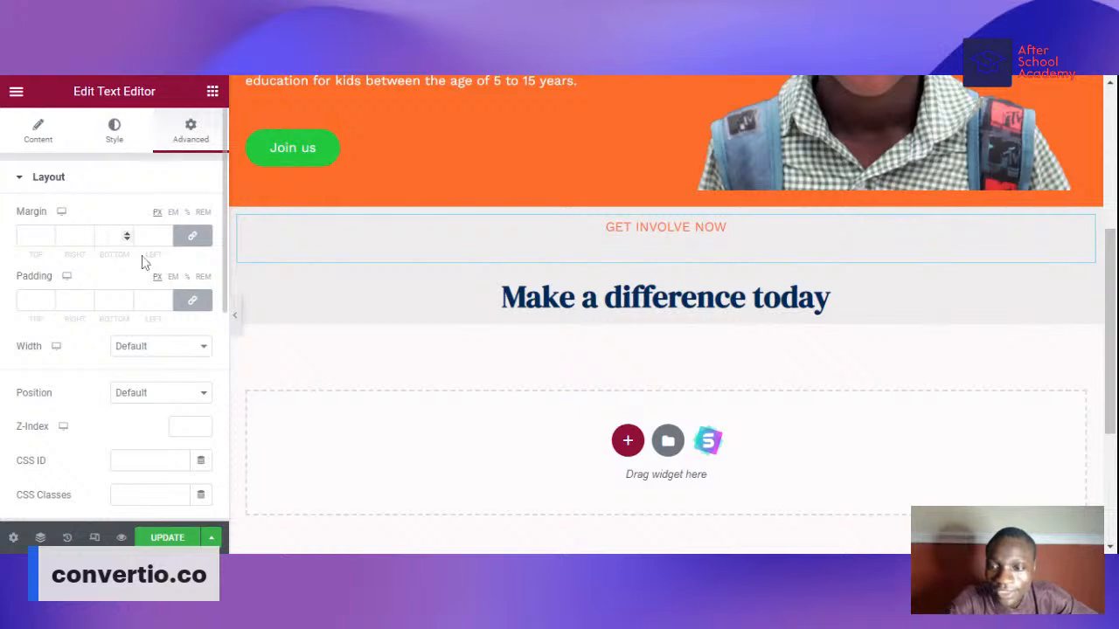
pyautogui.click(192, 236)
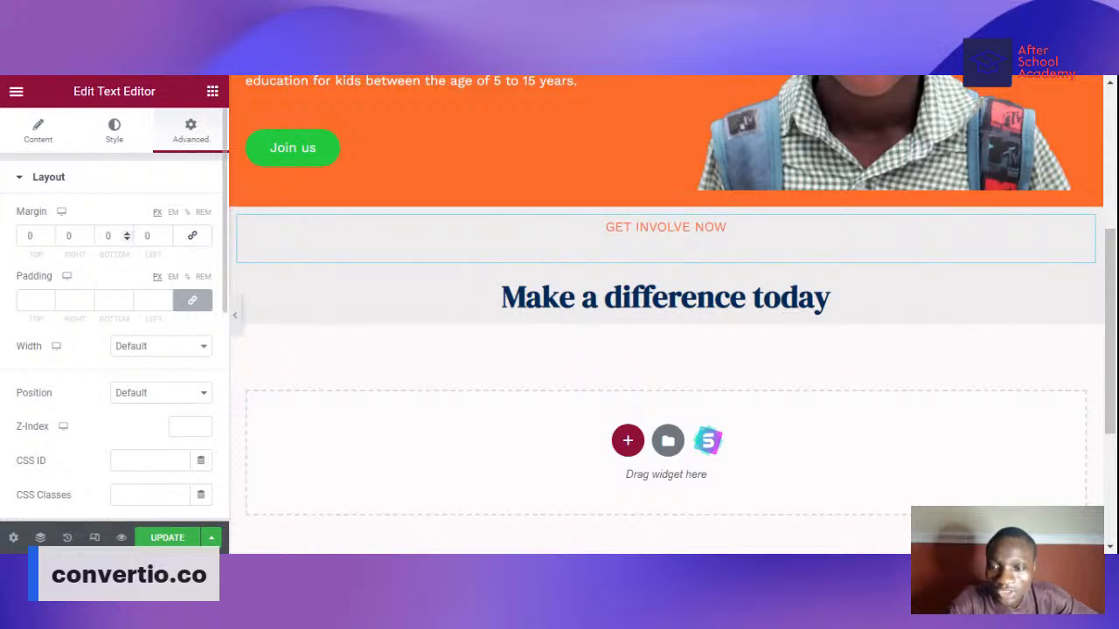
pyautogui.click(127, 241)
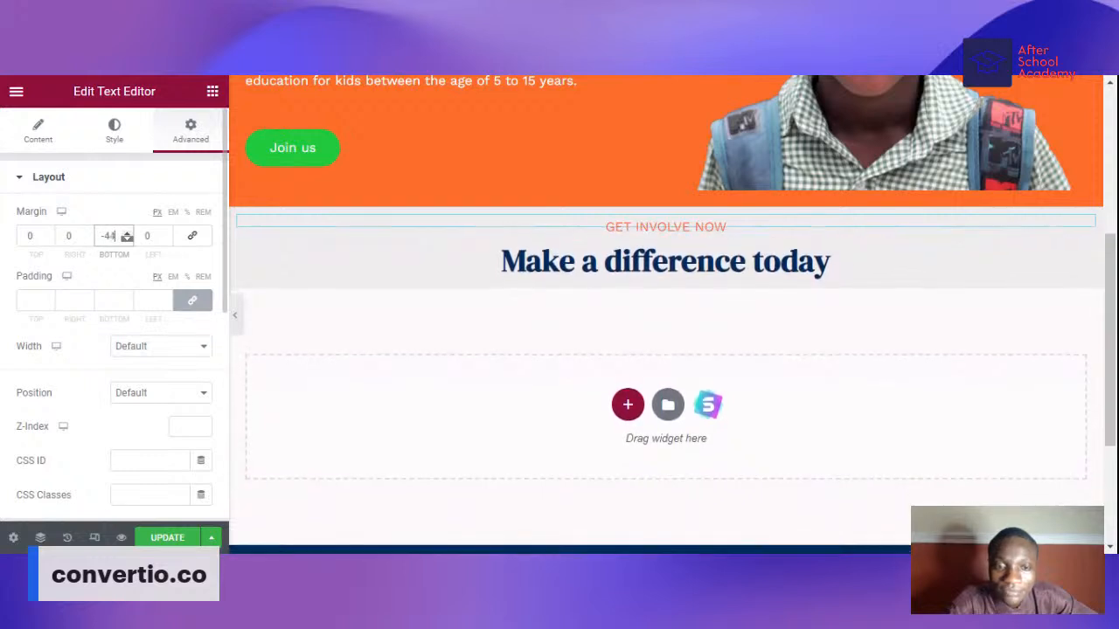
pyautogui.click(127, 233)
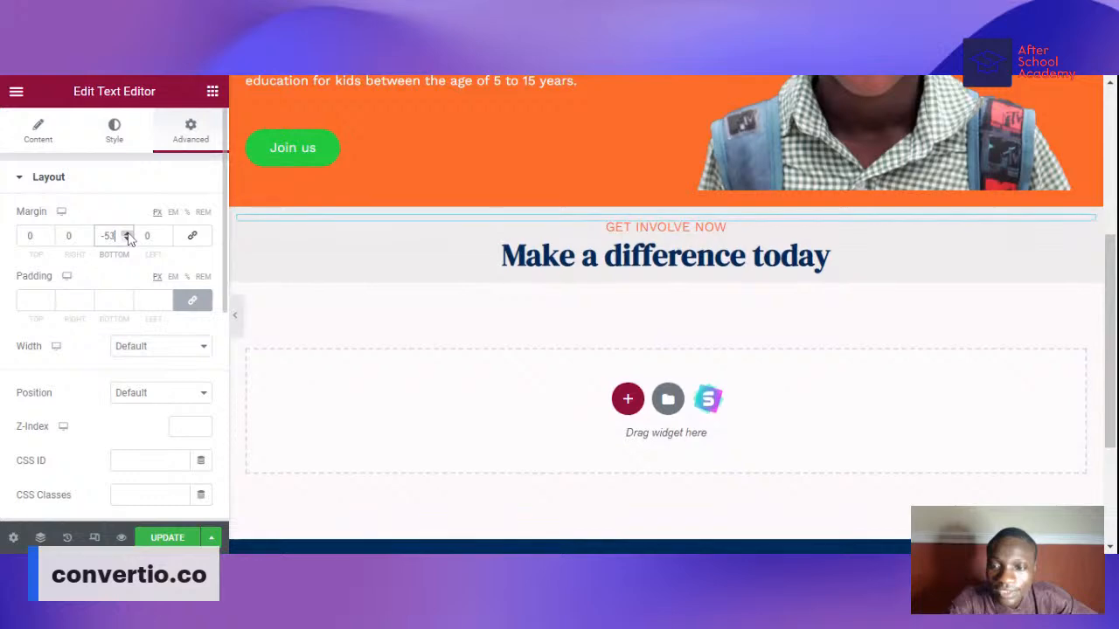
pyautogui.click(235, 315)
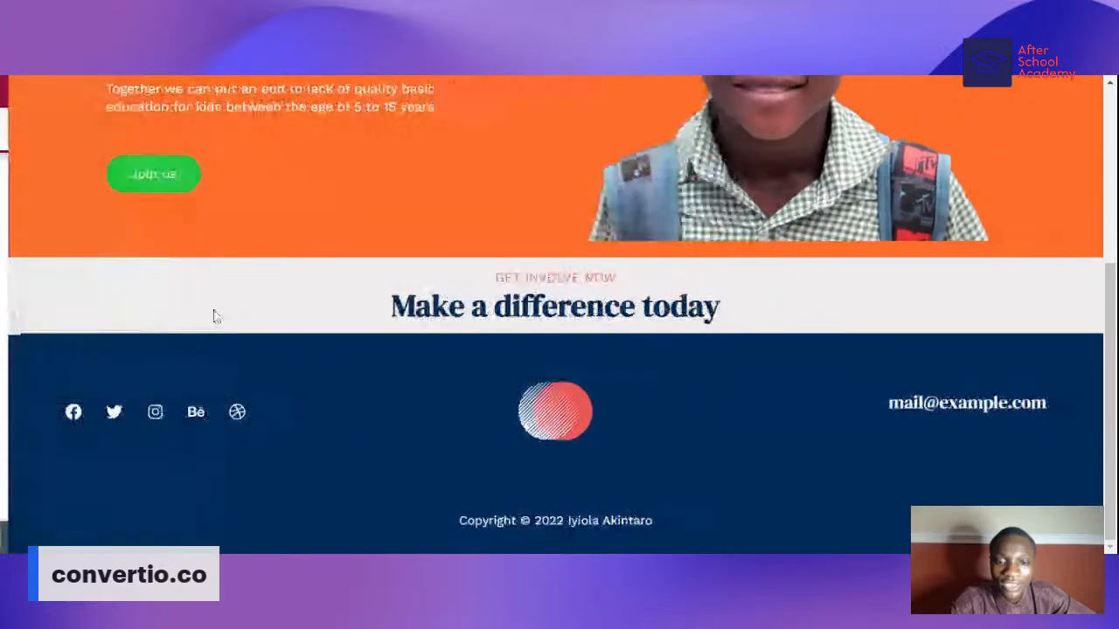
pyautogui.click(9, 330)
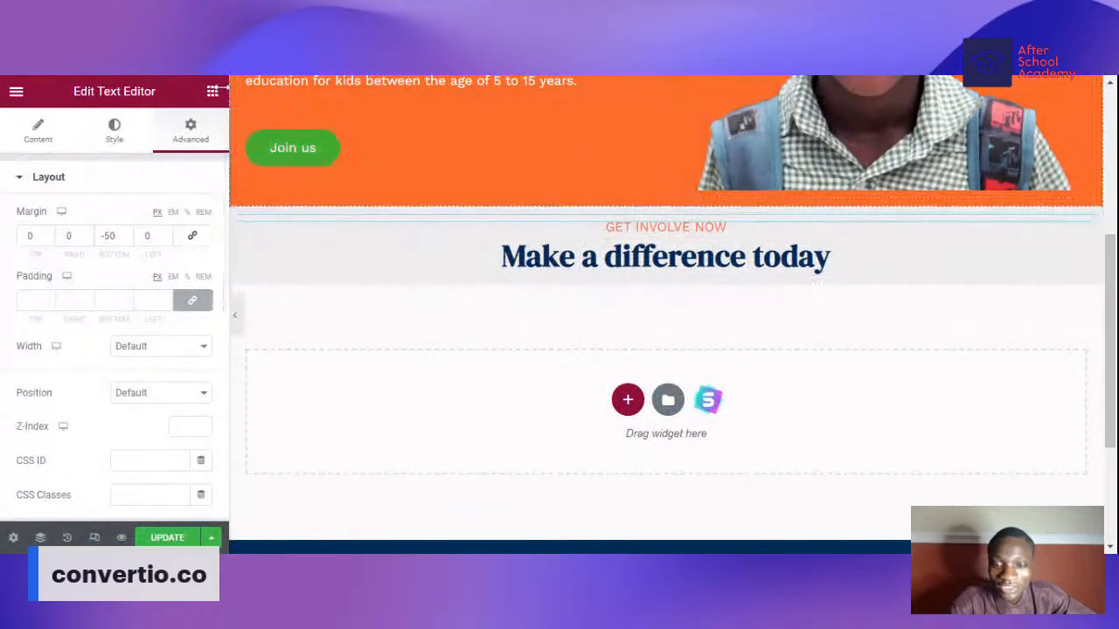
pyautogui.click(214, 91)
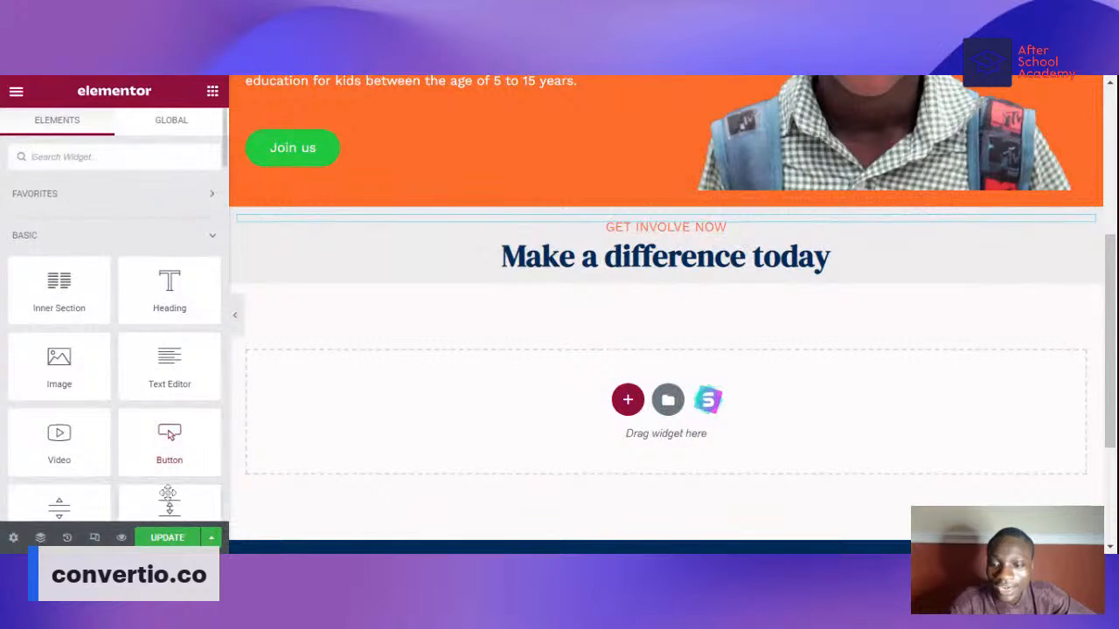
# - Insert a 50px spacer above the GET INVOLVE NOW text and preview it
pyautogui.scroll(-1, 169, 481)
pyautogui.moveTo(170, 444); pyautogui.dragTo(675, 320)
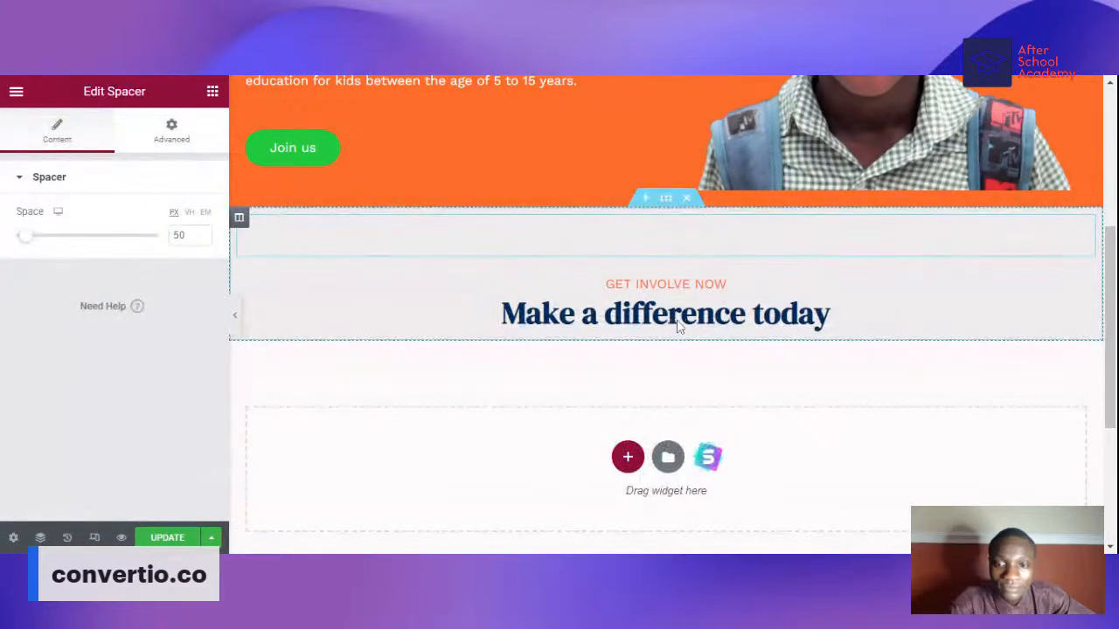
pyautogui.click(236, 319)
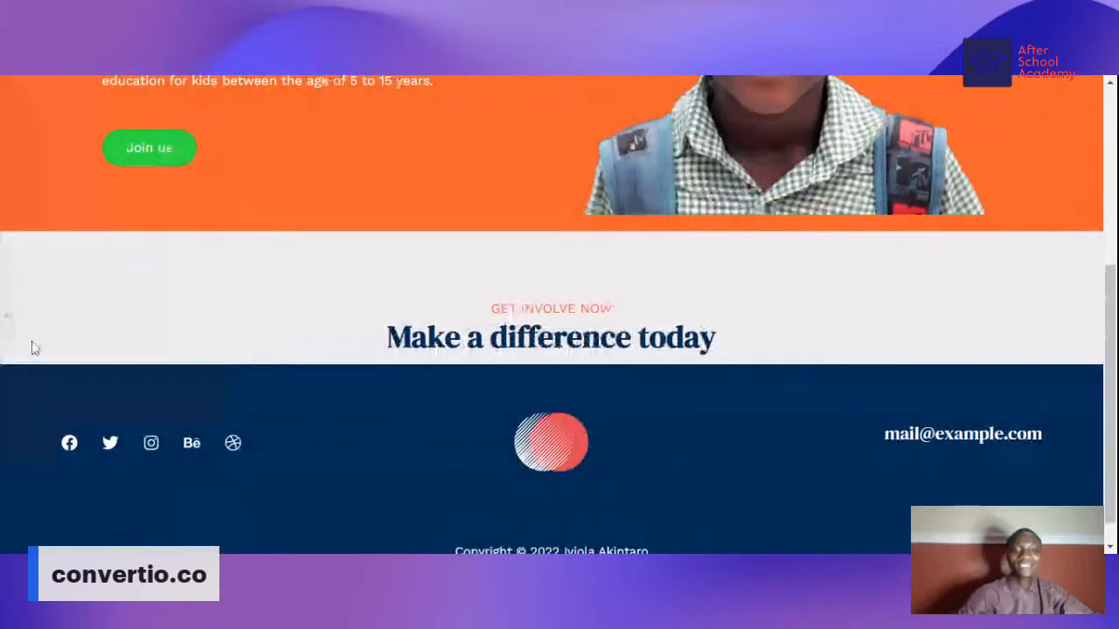
pyautogui.click(7, 316)
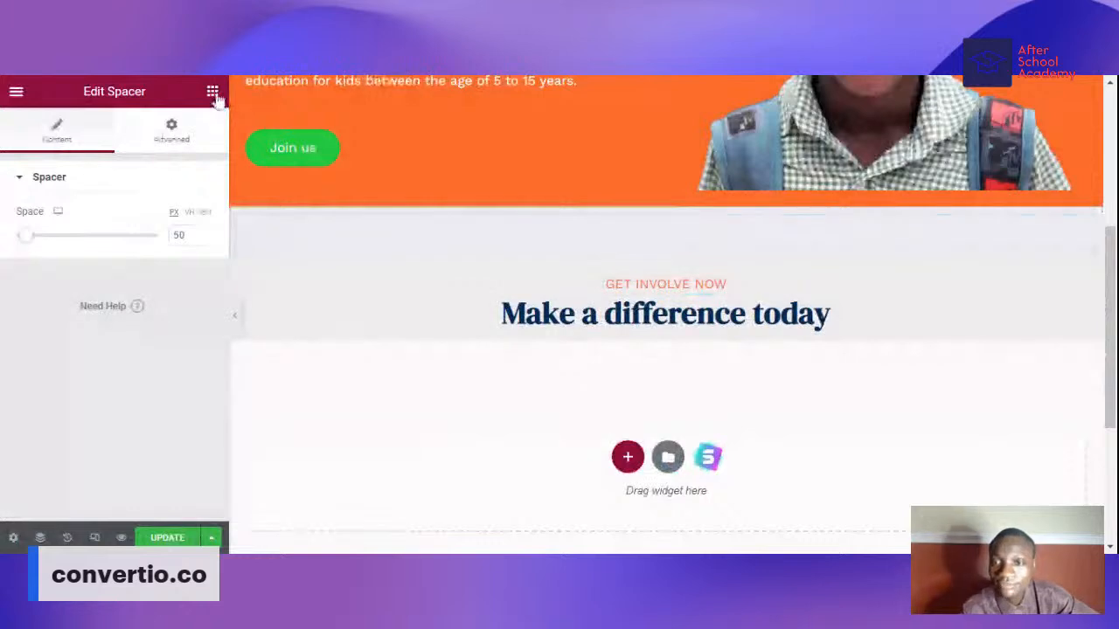
# - Add a three-column inner section below the heading, then advance to the Empathy Map slide
pyautogui.click(212, 92)
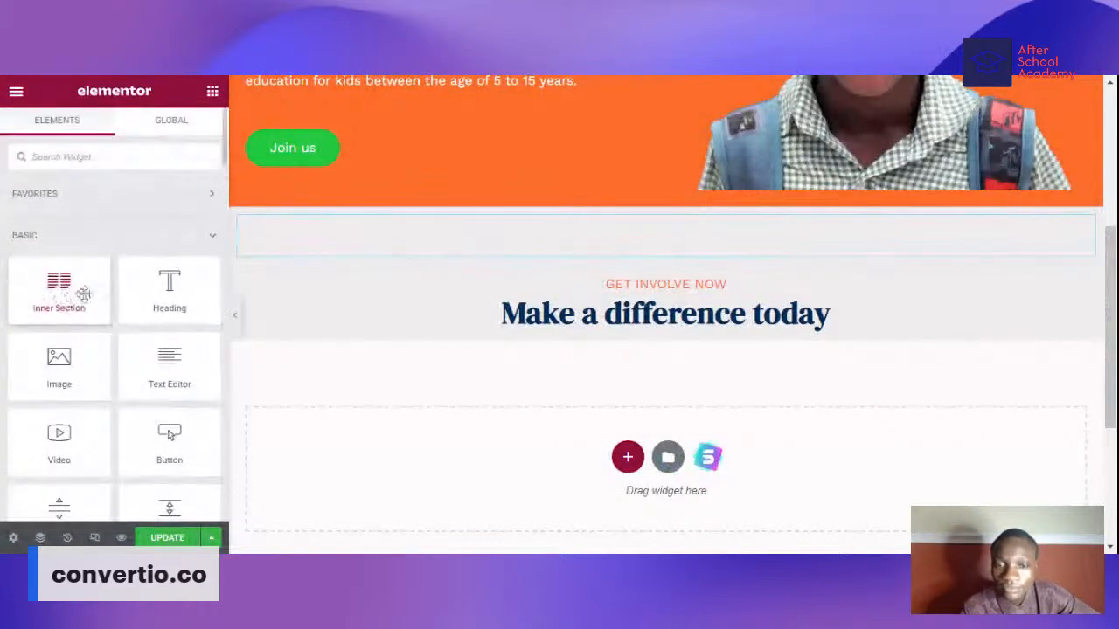
pyautogui.moveTo(84, 295)
pyautogui.mouseDown()
pyautogui.moveTo(647, 332)
pyautogui.moveTo(597, 409)
pyautogui.mouseUp()
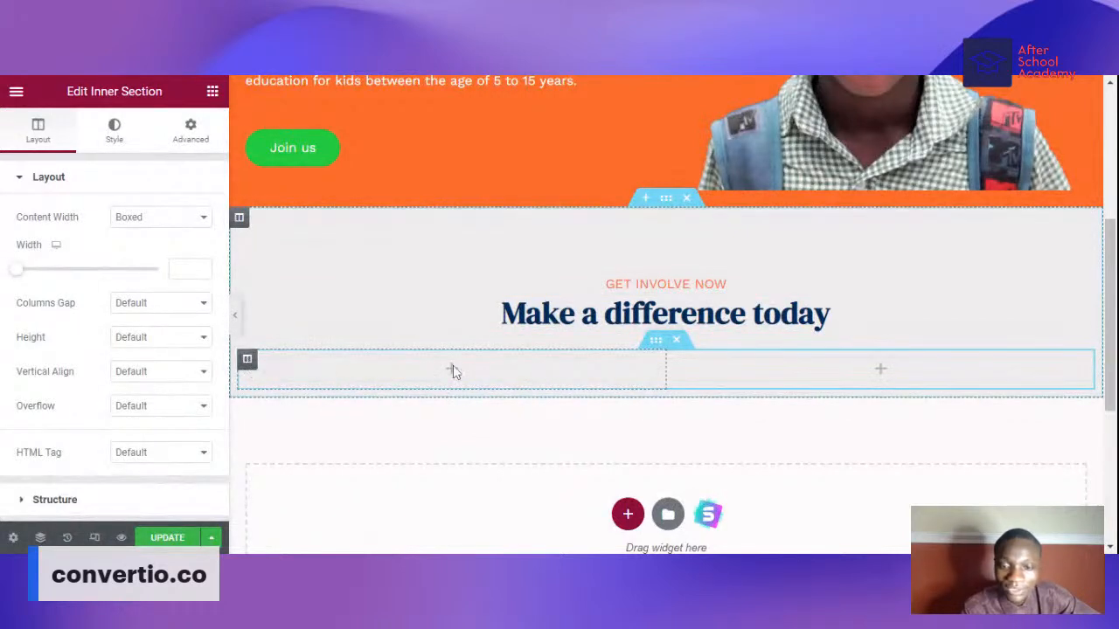
pyautogui.rightClick(248, 361)
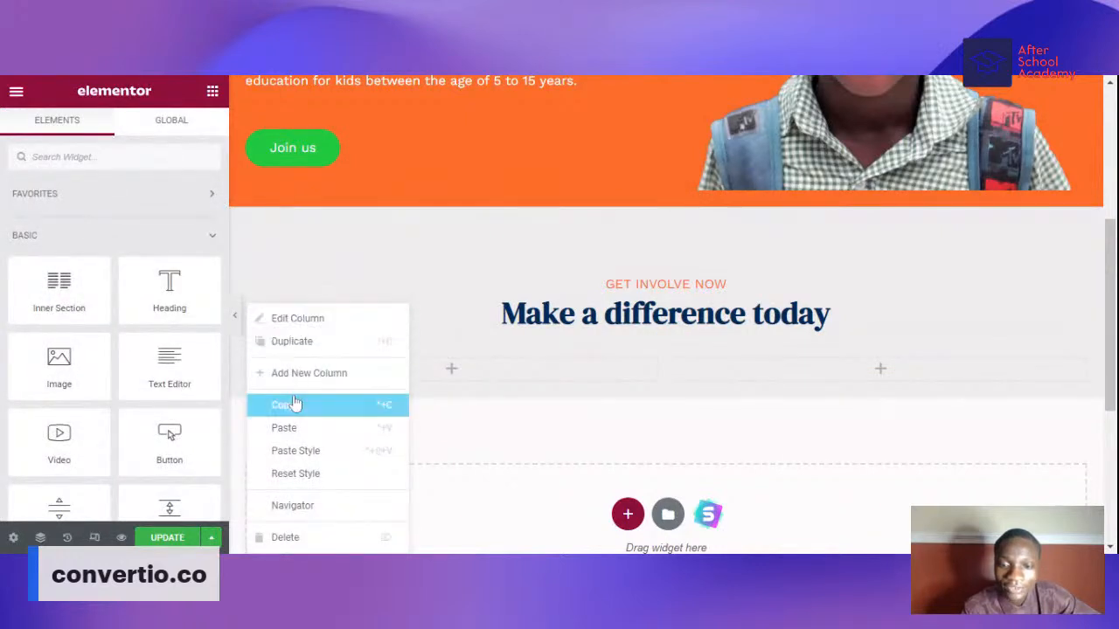
pyautogui.click(311, 373)
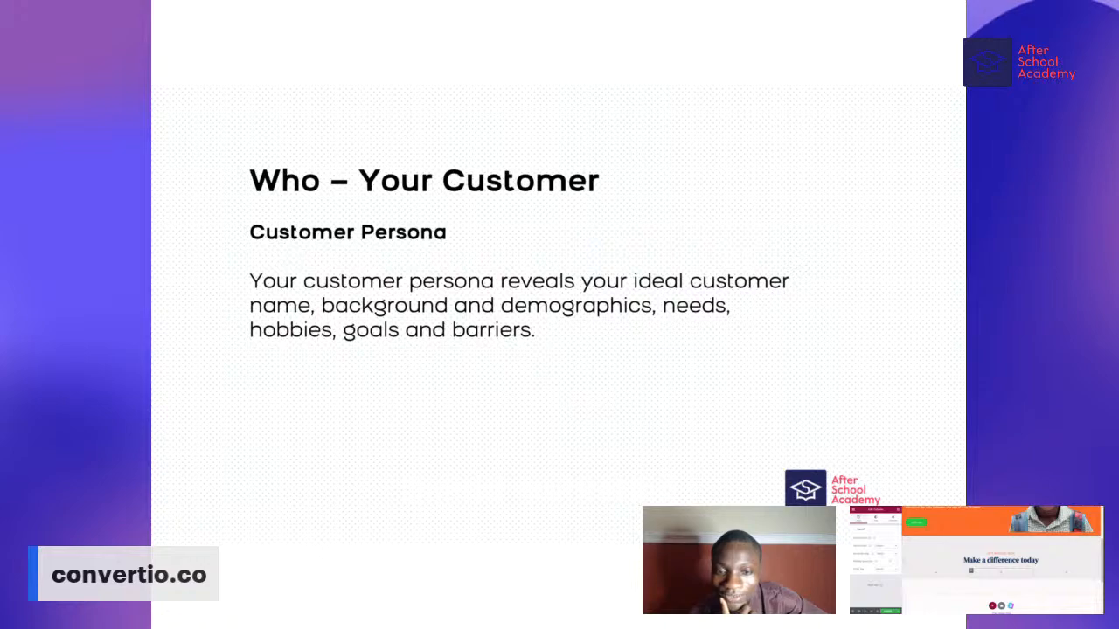
pyautogui.press('Right')
pyautogui.press('Right')
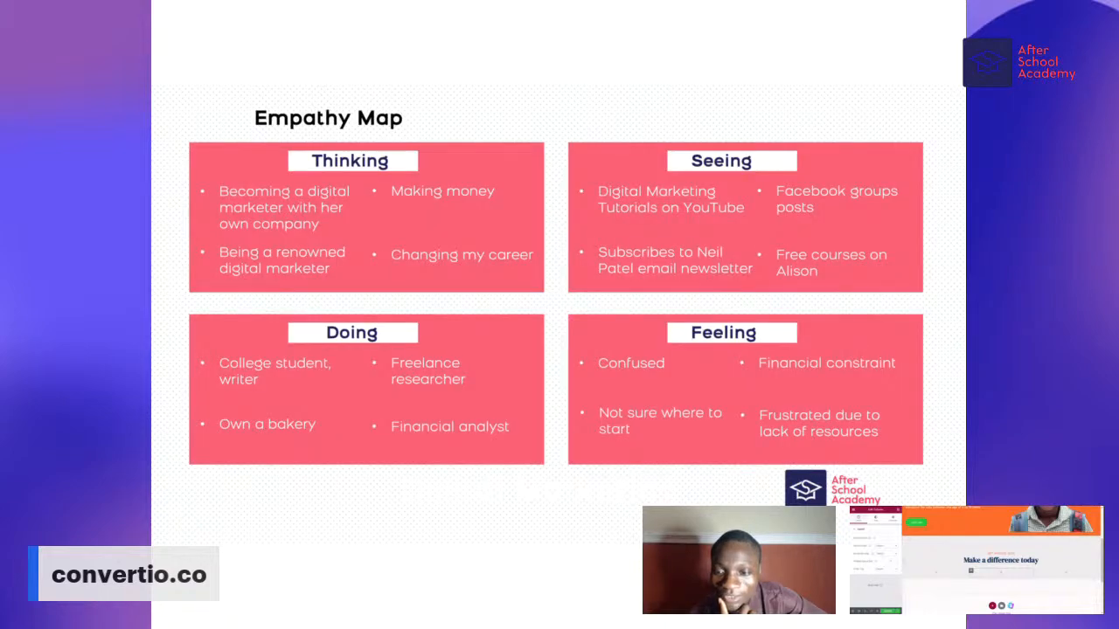
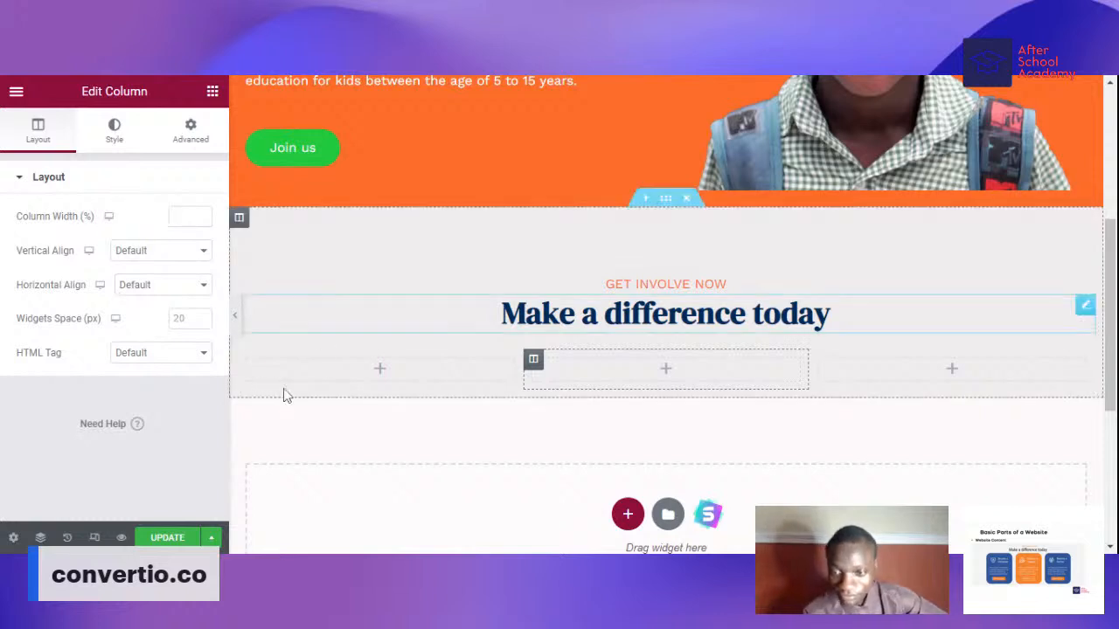
# - Give the first of the three columns a classic #195187 dark blue background
pyautogui.click(246, 360)
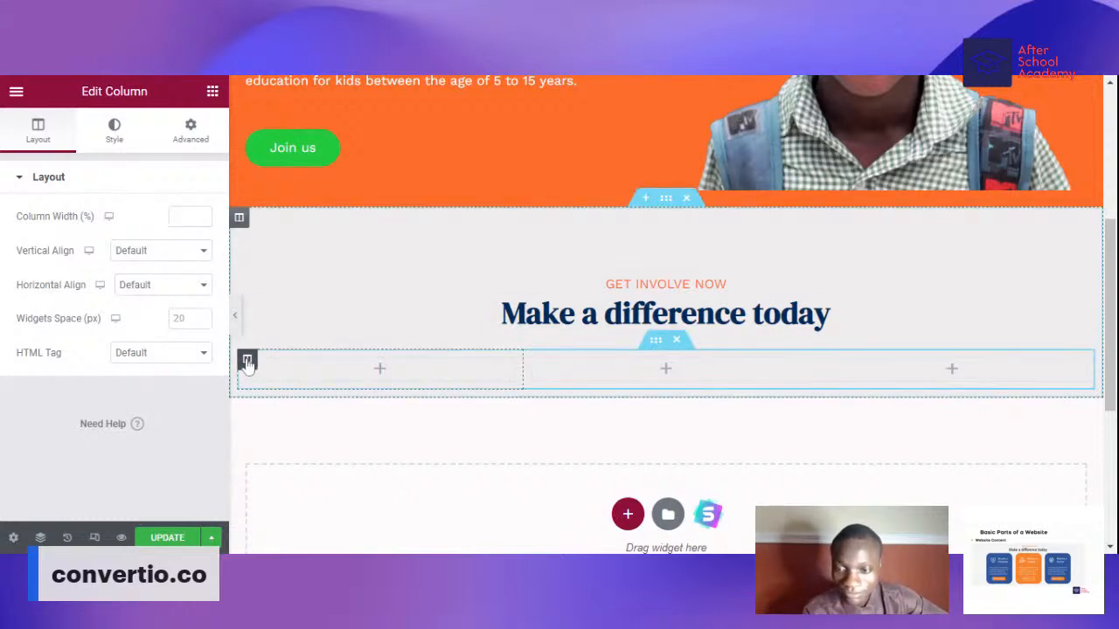
pyautogui.click(114, 129)
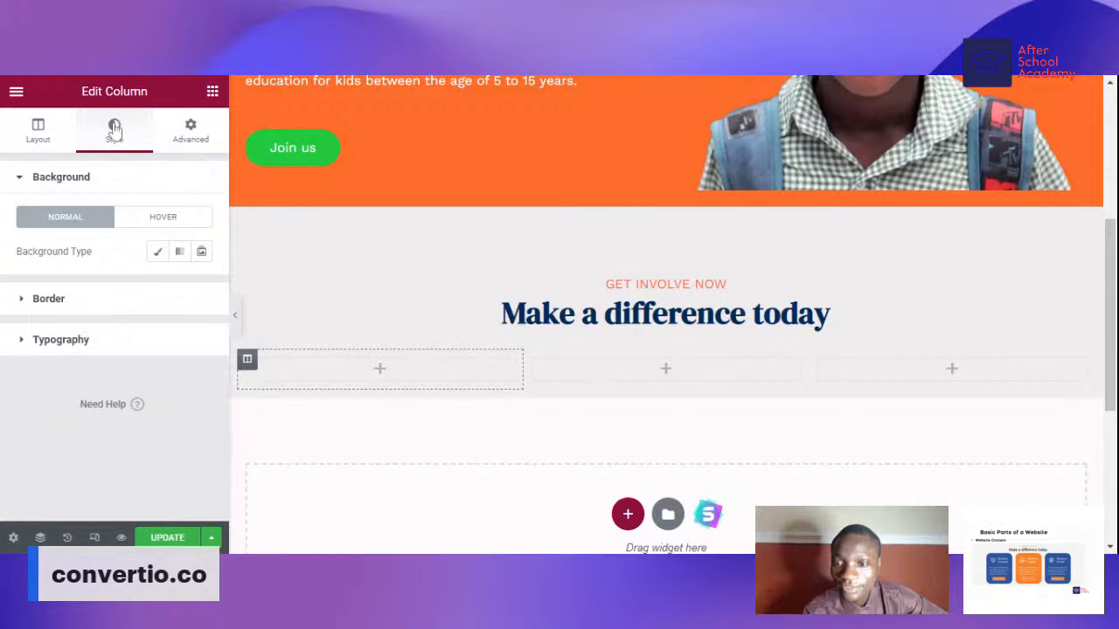
pyautogui.click(160, 251)
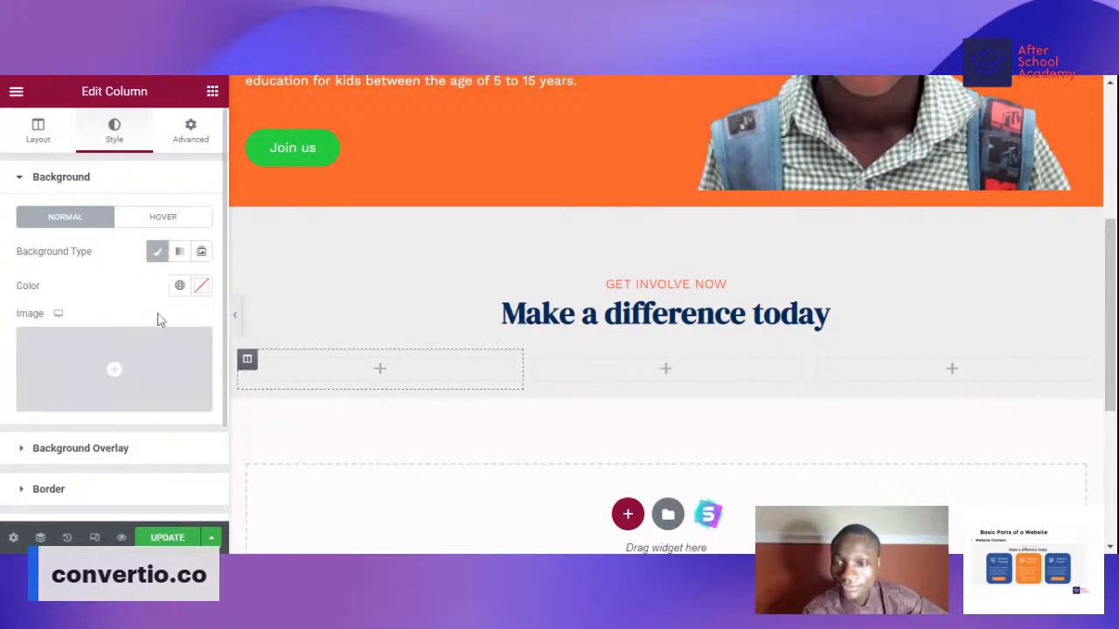
pyautogui.click(201, 287)
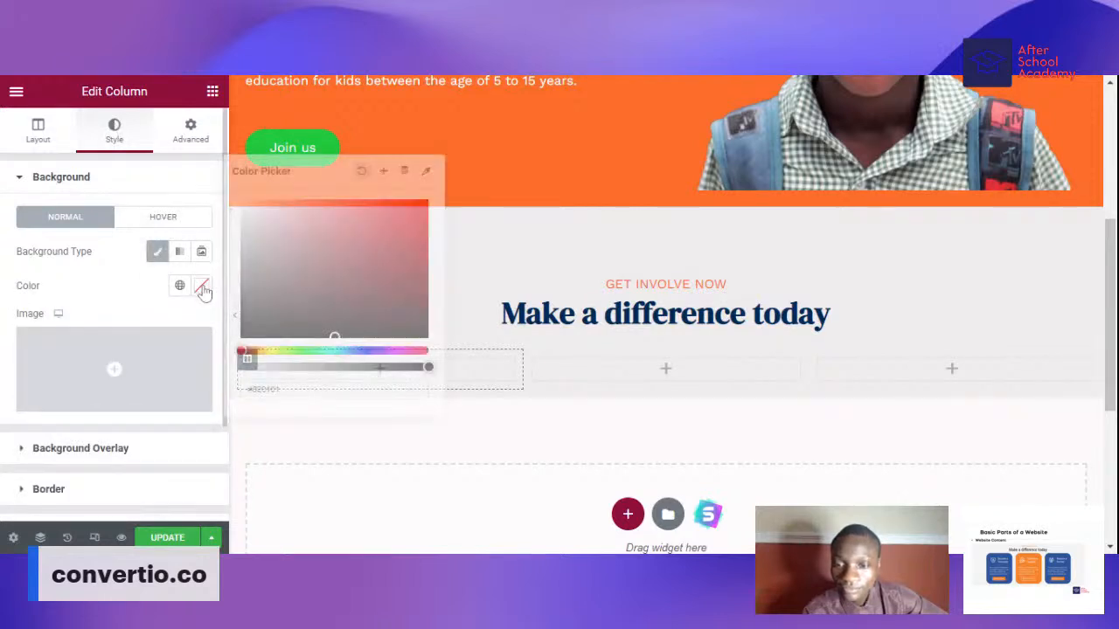
pyautogui.moveTo(243, 351); pyautogui.dragTo(356, 352)
pyautogui.click(397, 219)
pyautogui.moveTo(396, 219); pyautogui.dragTo(401, 214)
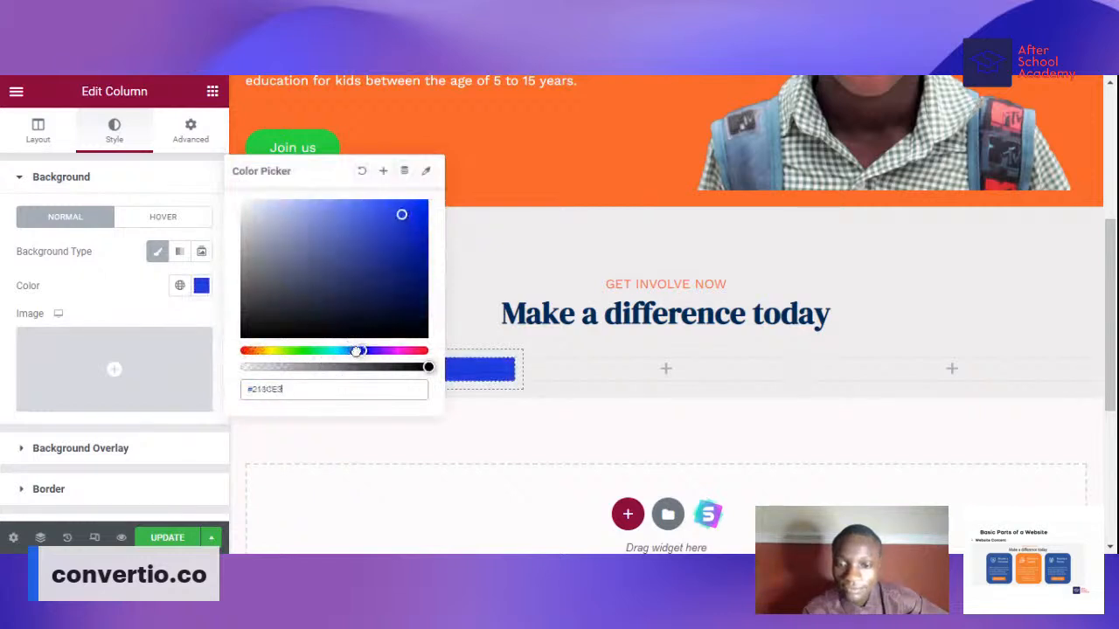
pyautogui.moveTo(357, 352); pyautogui.dragTo(351, 352)
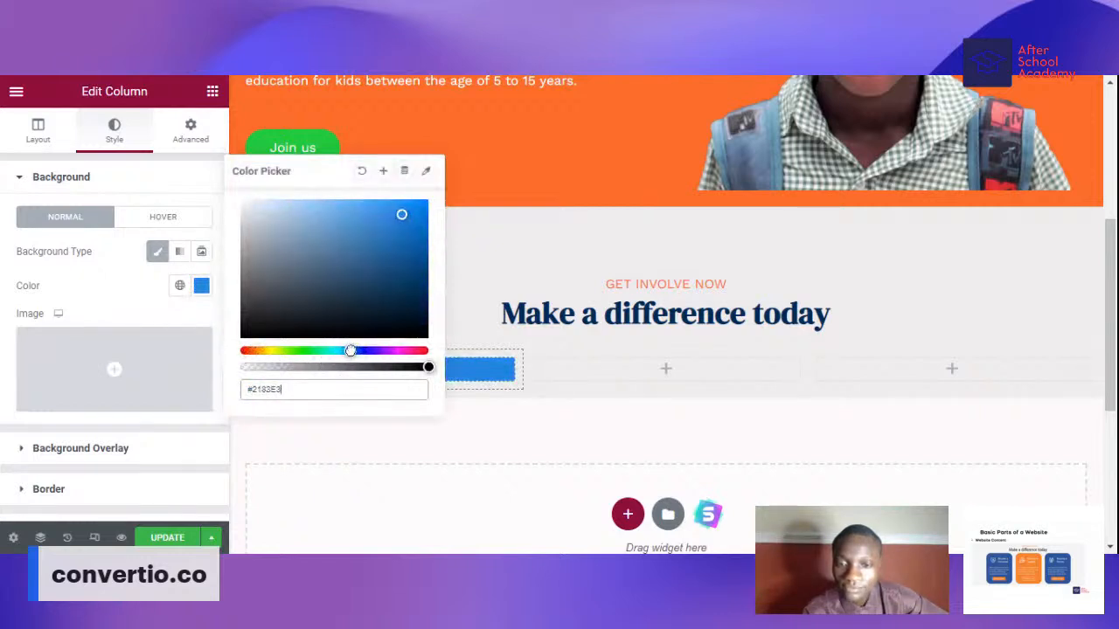
pyautogui.click(399, 240)
pyautogui.click(395, 262)
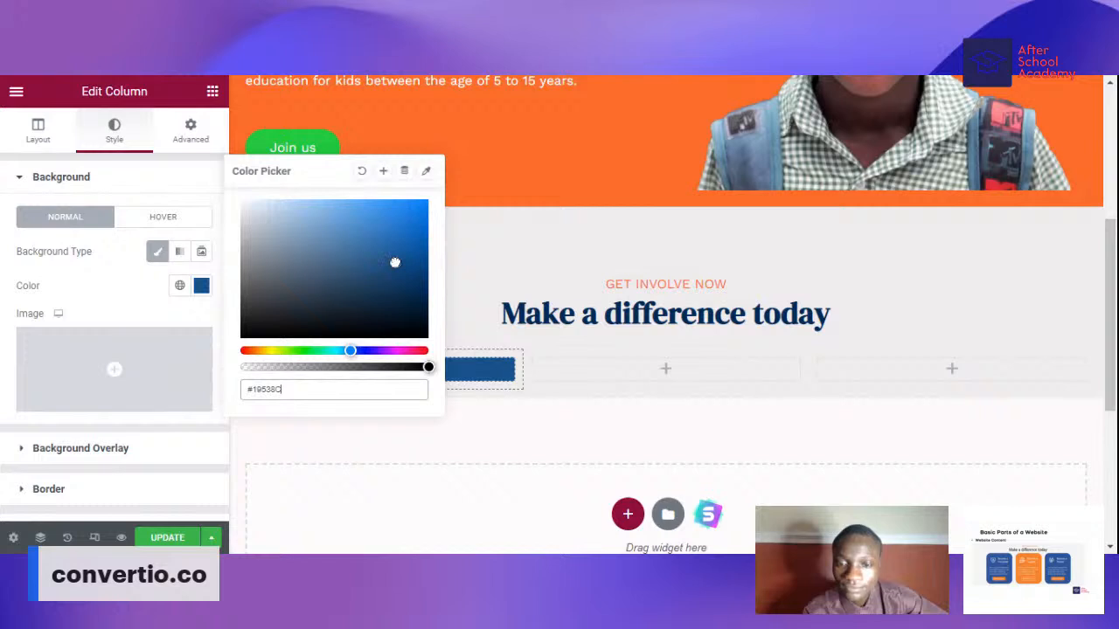
pyautogui.moveTo(397, 265); pyautogui.dragTo(394, 264)
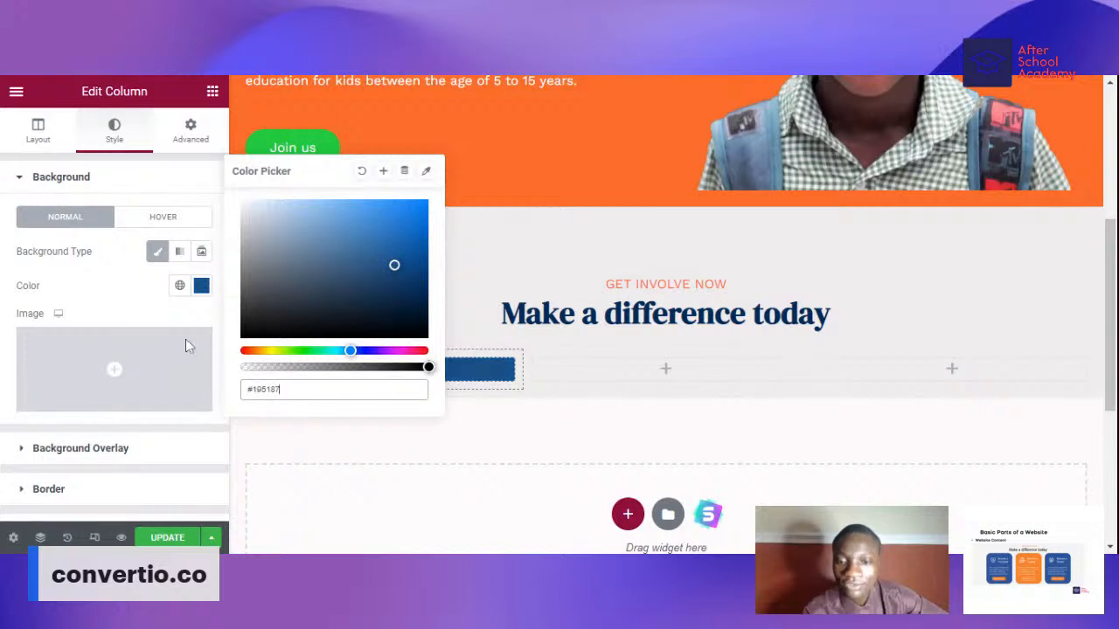
pyautogui.click(121, 310)
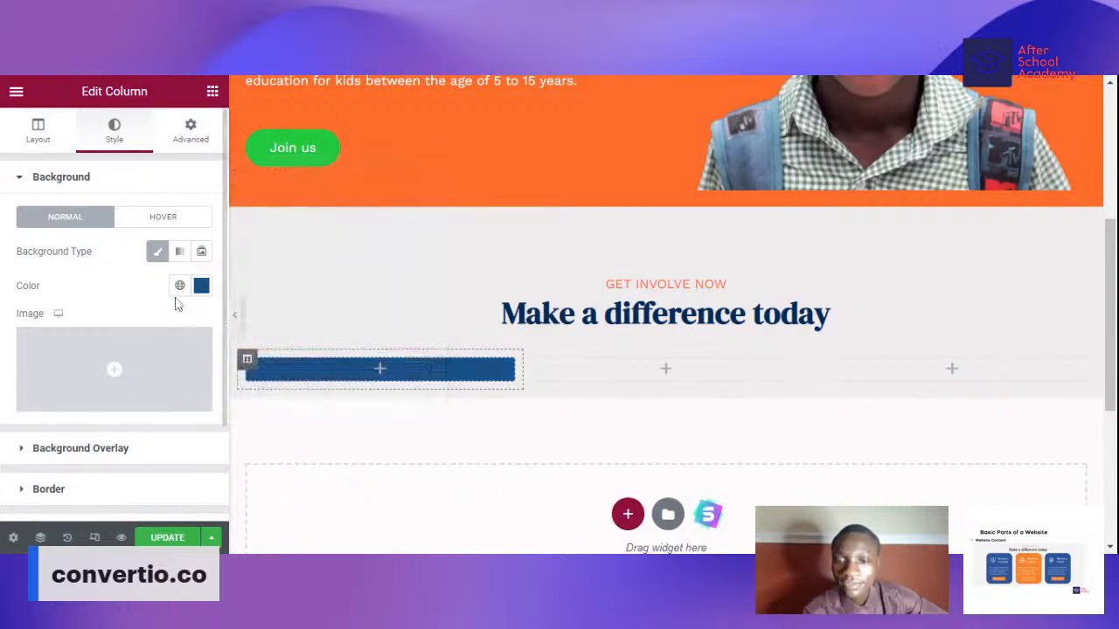
# - Copy the #195187 hex code from the background colour picker
pyautogui.click(201, 287)
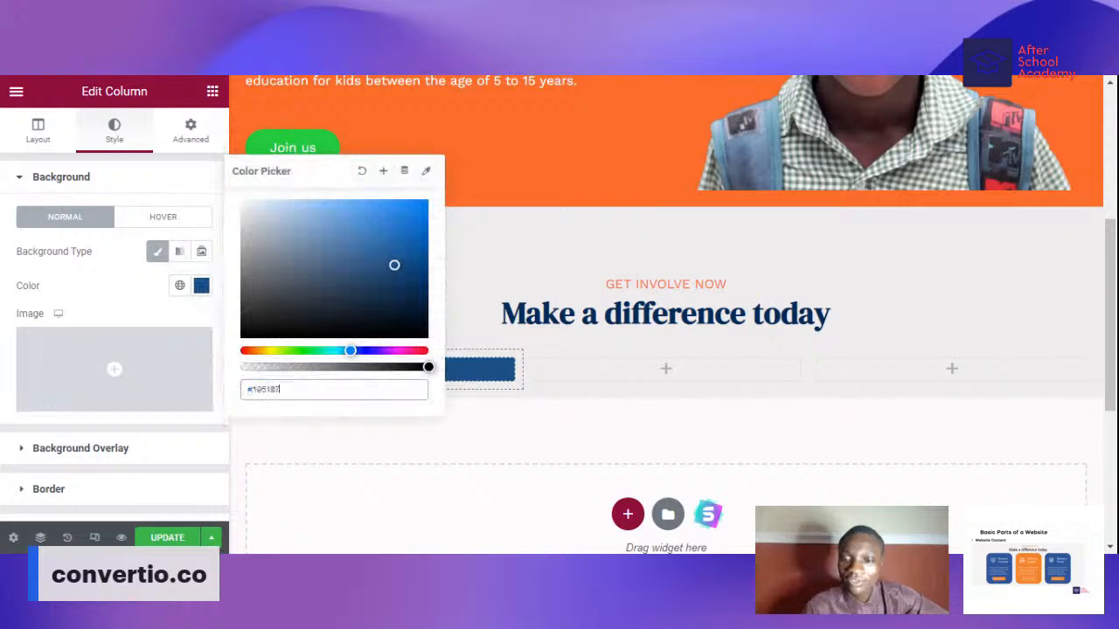
pyautogui.hotkey('ctrl', 'c')
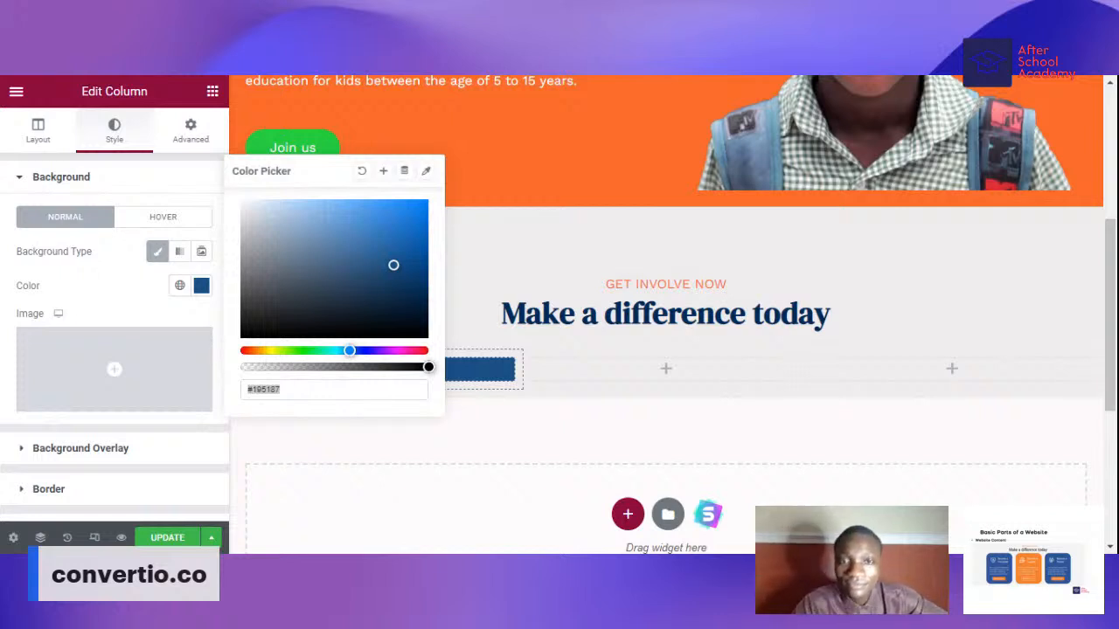
pyautogui.click(144, 300)
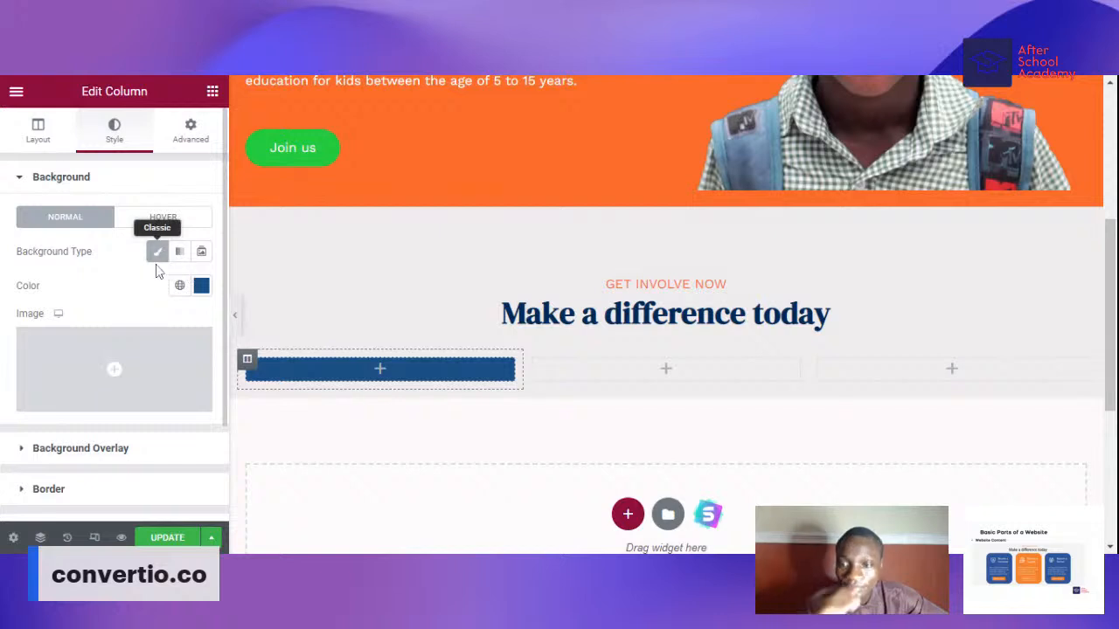
pyautogui.scroll(-2, 110, 310)
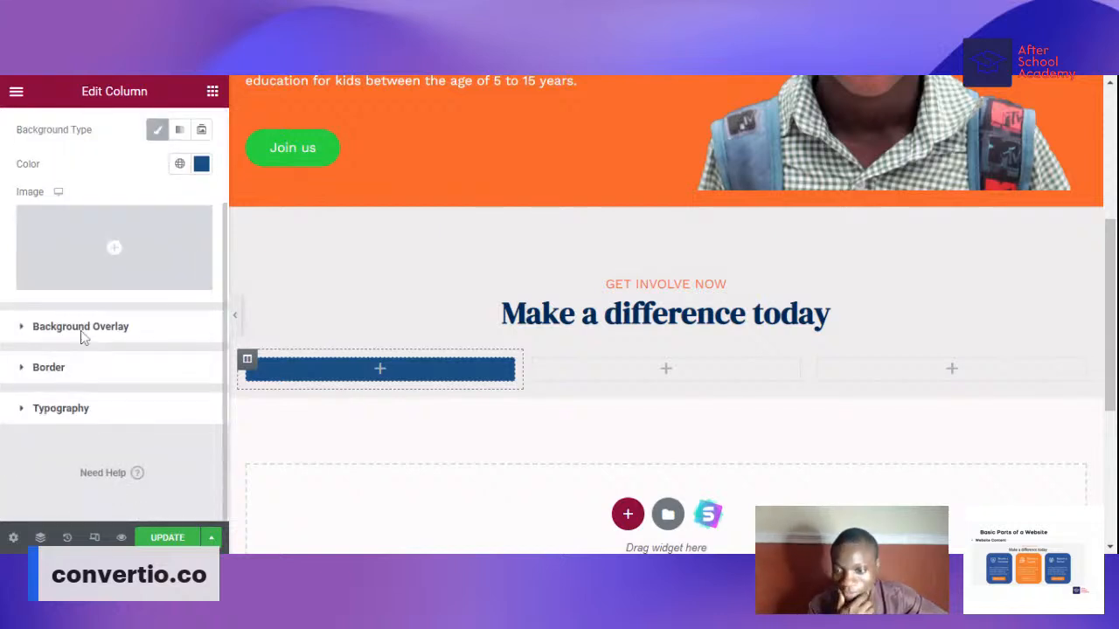
# - Give the first column a solid border in the pasted #195187 blue
pyautogui.click(22, 369)
pyautogui.scroll(-1, 132, 328)
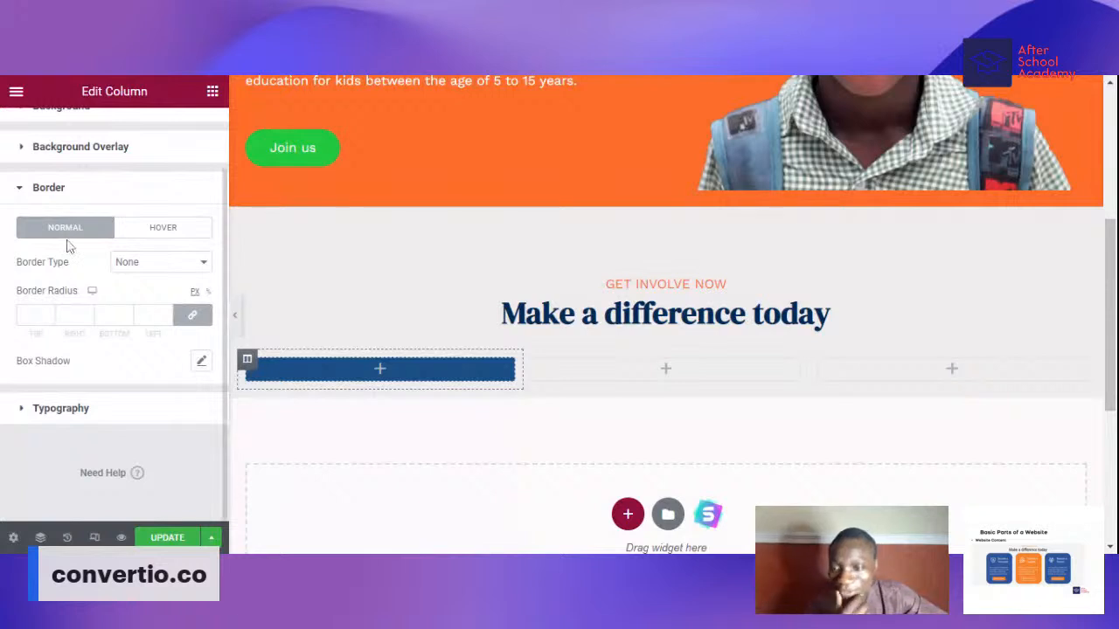
pyautogui.click(163, 291)
pyautogui.scroll(-1, 166, 326)
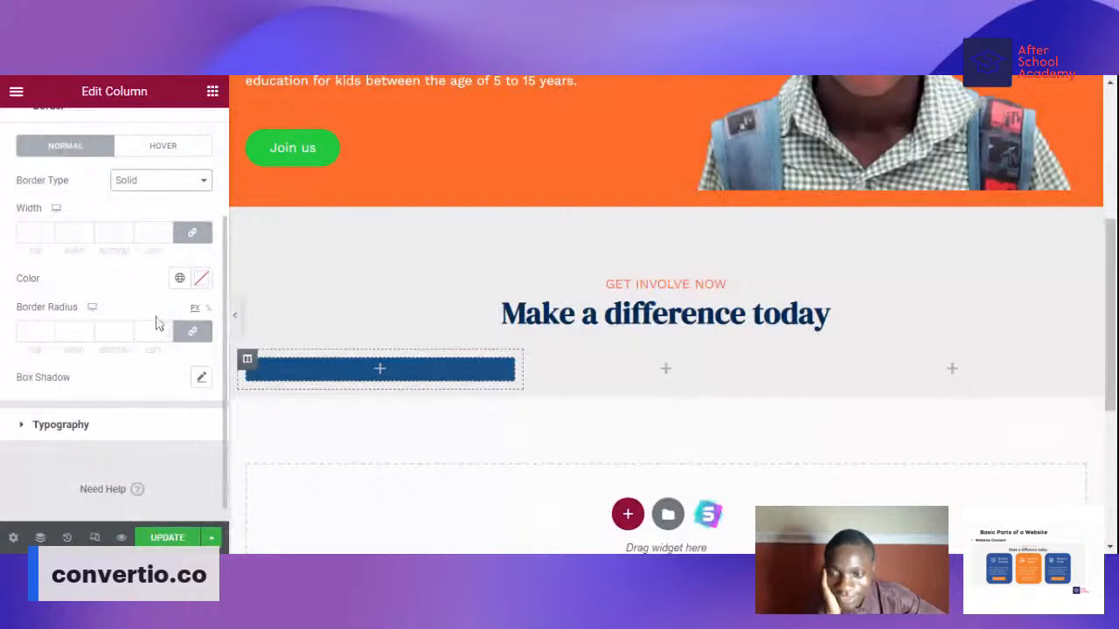
pyautogui.click(202, 279)
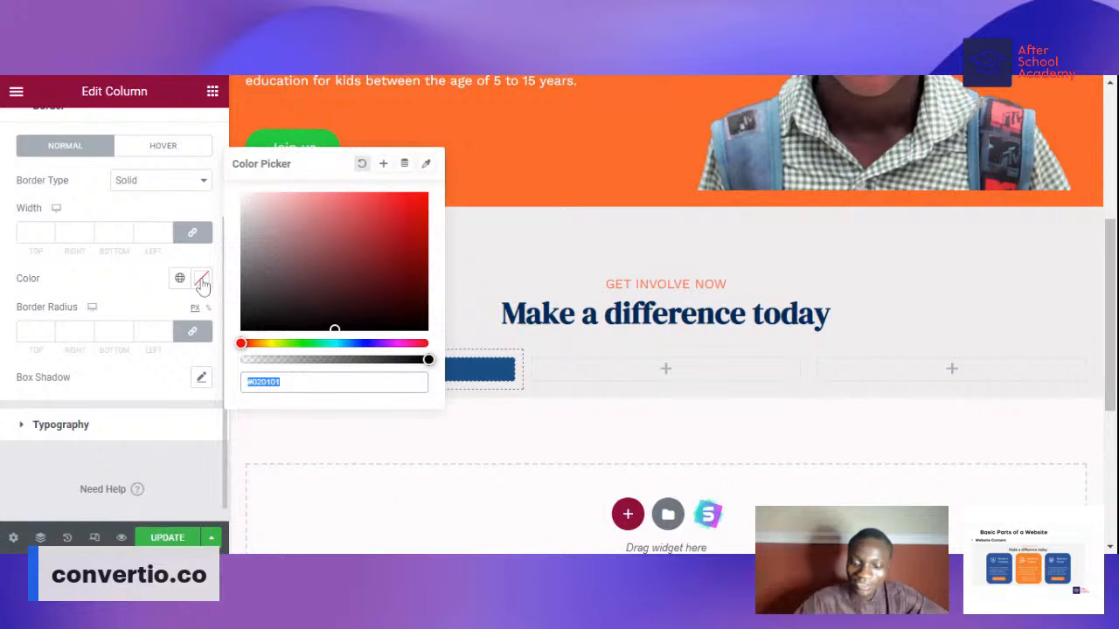
pyautogui.hotkey('ctrl', 'v')
pyautogui.click(119, 285)
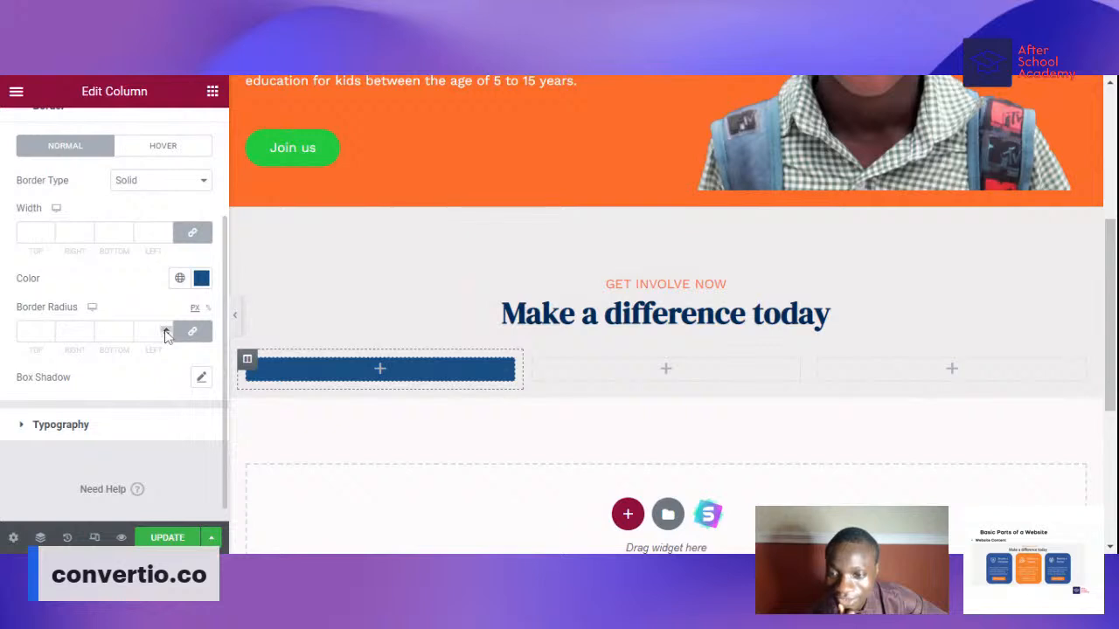
# - Round the column's corners with a 7 px linked border radius
pyautogui.click(165, 331)
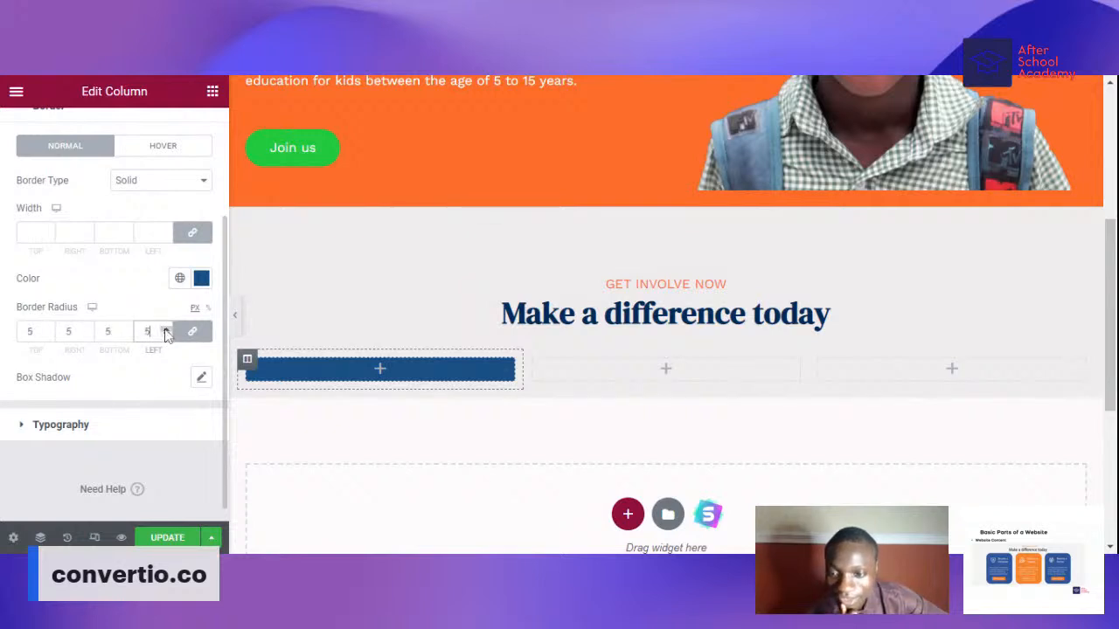
pyautogui.click(165, 331)
pyautogui.click(165, 331)
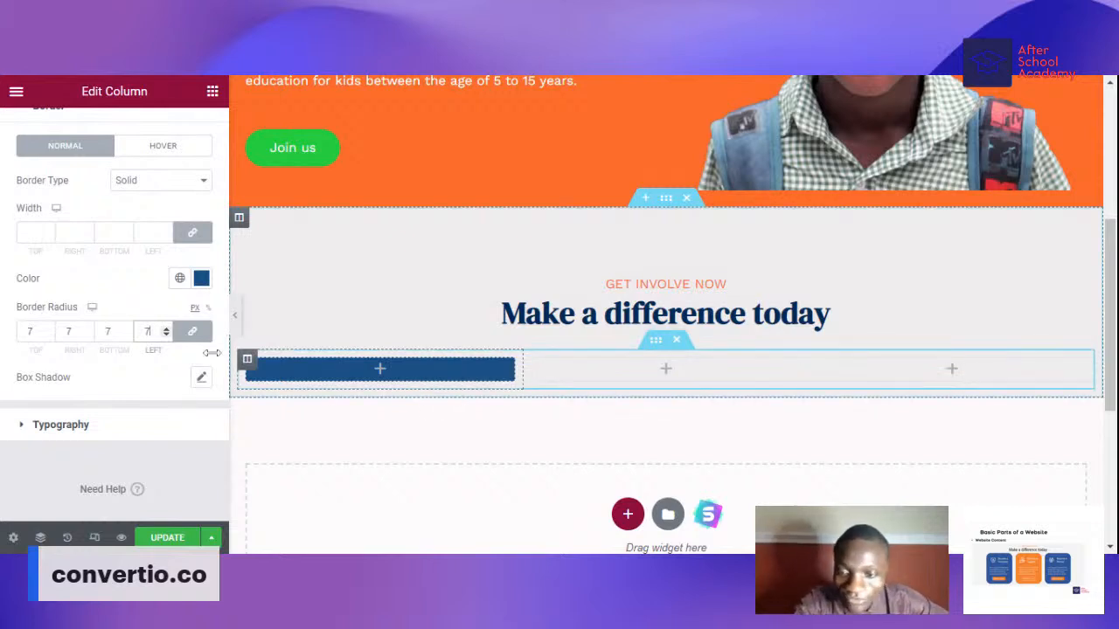
pyautogui.scroll(3, 125, 307)
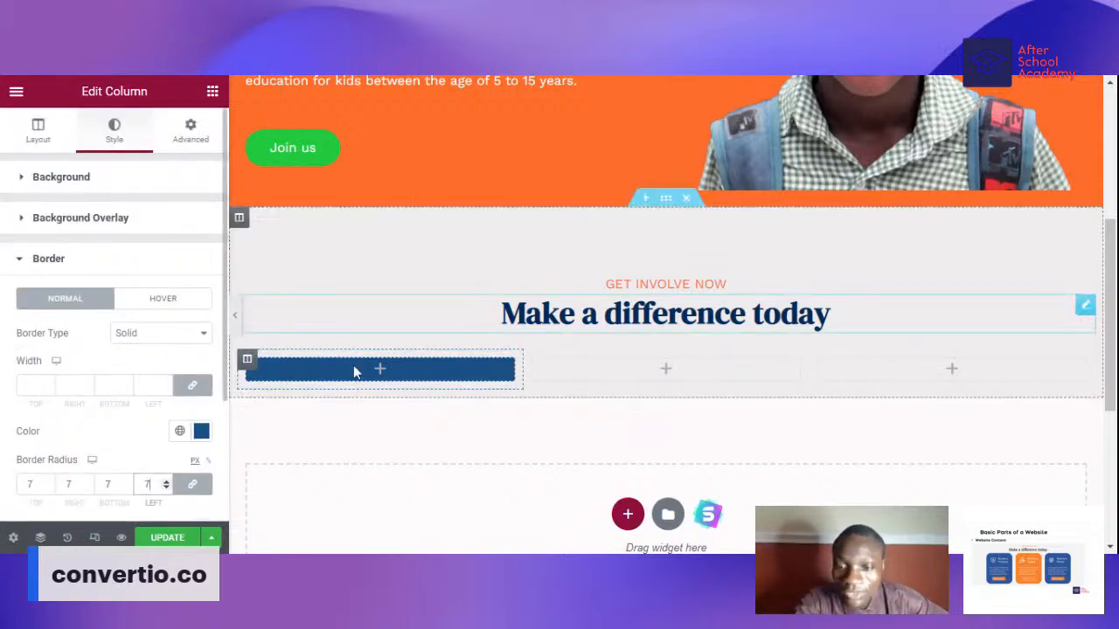
pyautogui.click(212, 91)
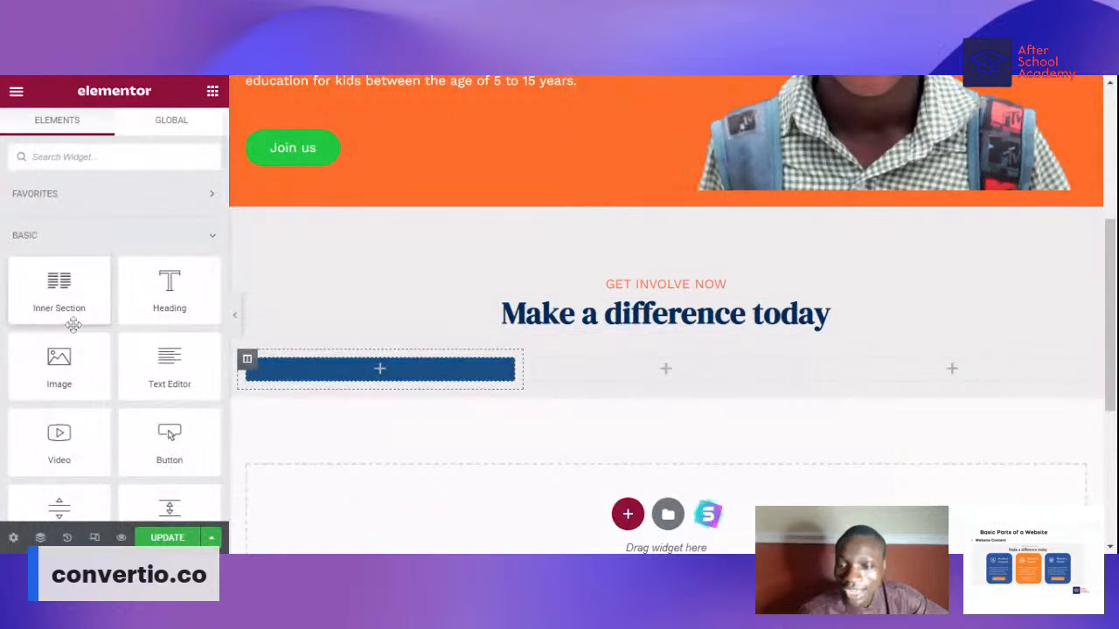
# - Search for 'icon list' and place an Icon List widget in the first column
pyautogui.scroll(-1, 113, 463)
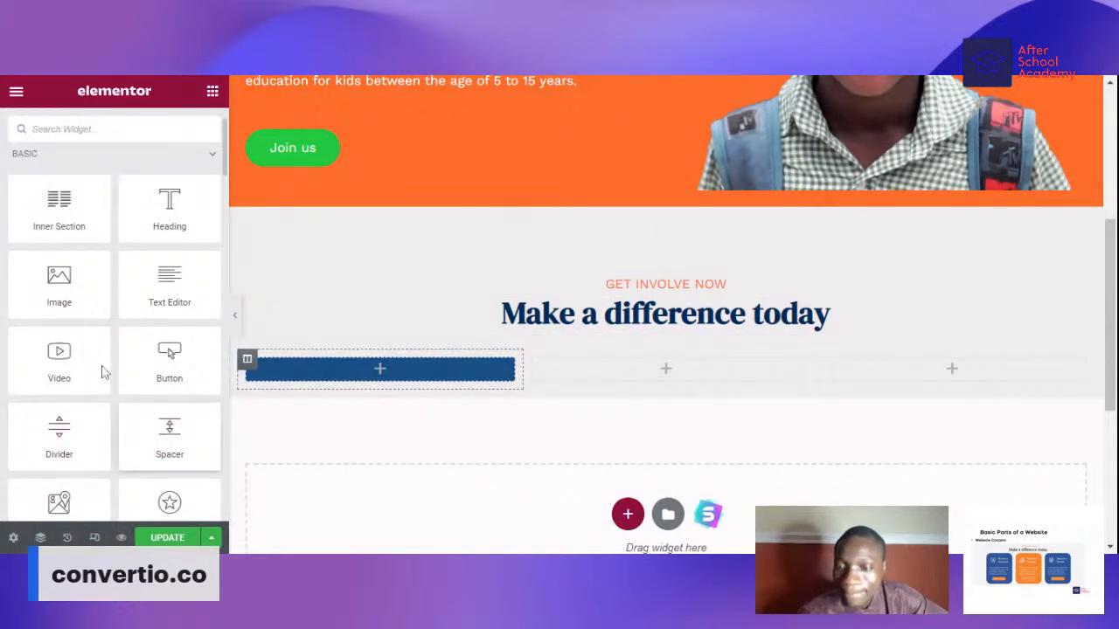
pyautogui.scroll(1, 112, 394)
pyautogui.click(88, 159)
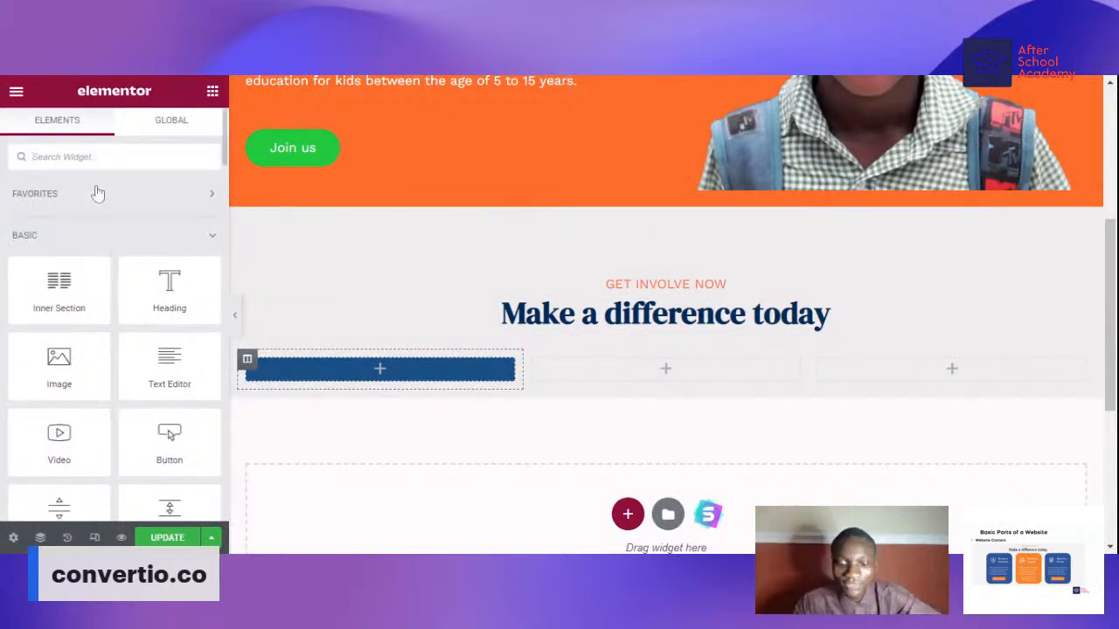
pyautogui.write('icon lis')
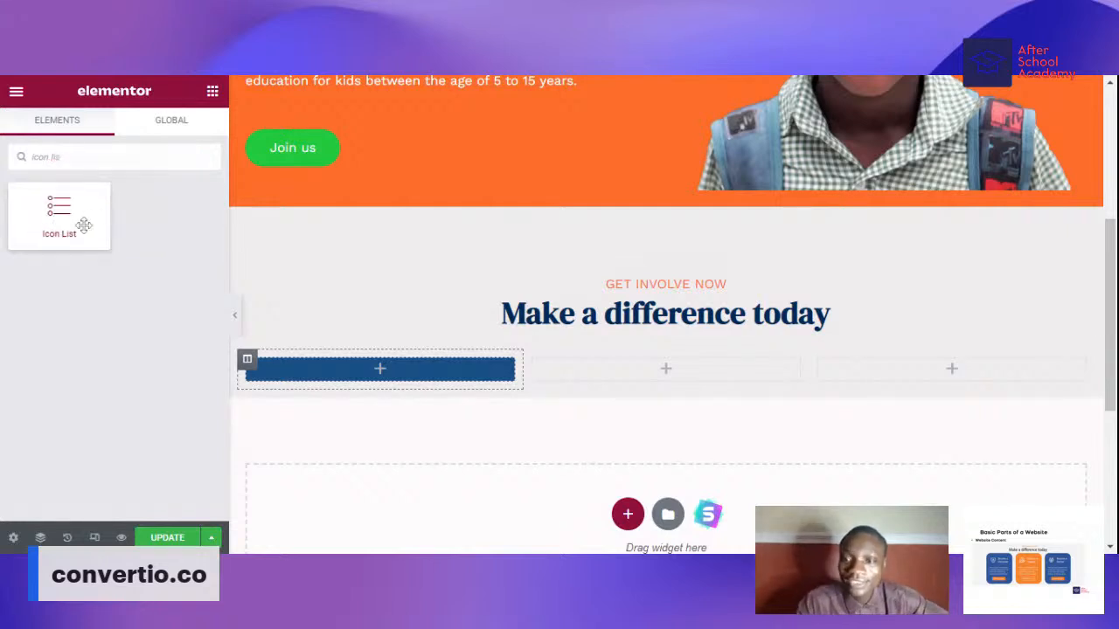
pyautogui.moveTo(84, 225); pyautogui.dragTo(389, 372)
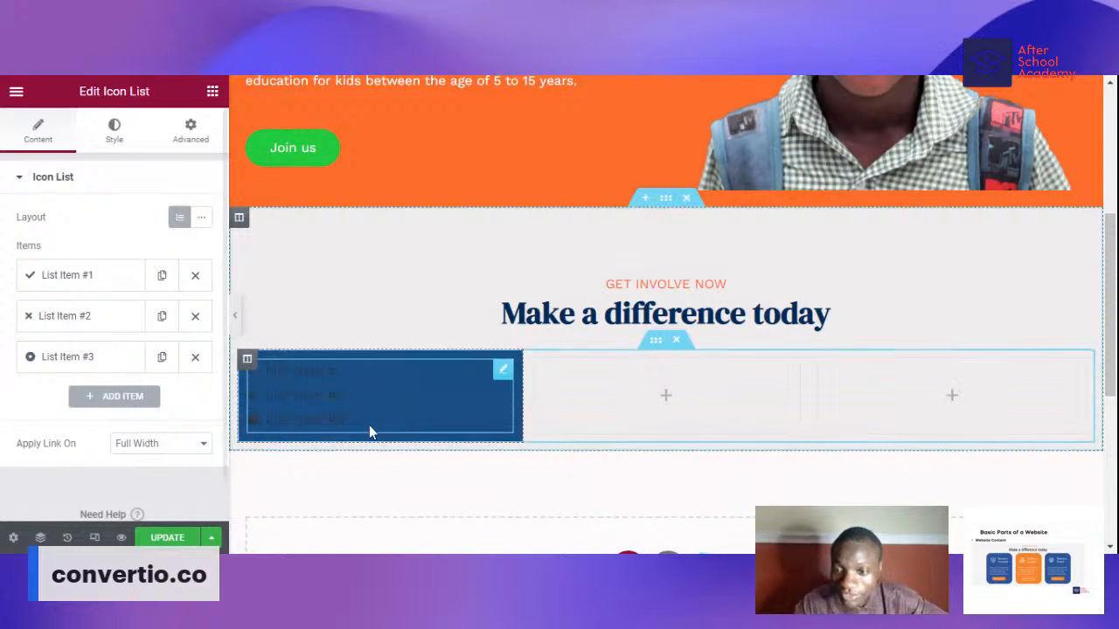
# - Delete list items #2 and #3 and rename item #1 to 'Become a Volunteer'
pyautogui.click(196, 317)
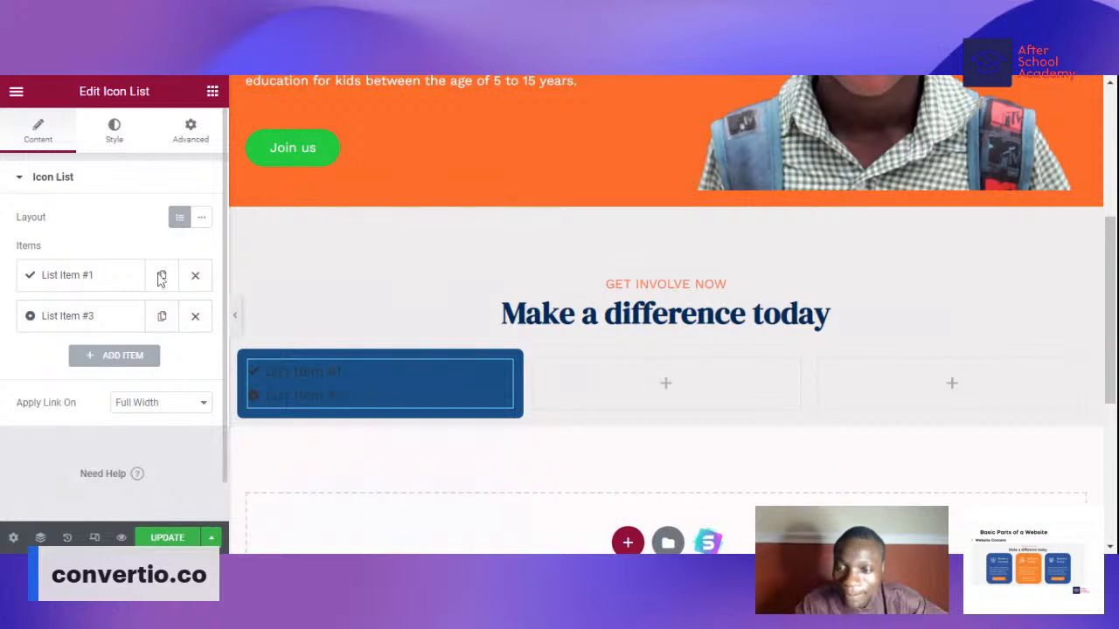
pyautogui.click(196, 317)
pyautogui.click(137, 276)
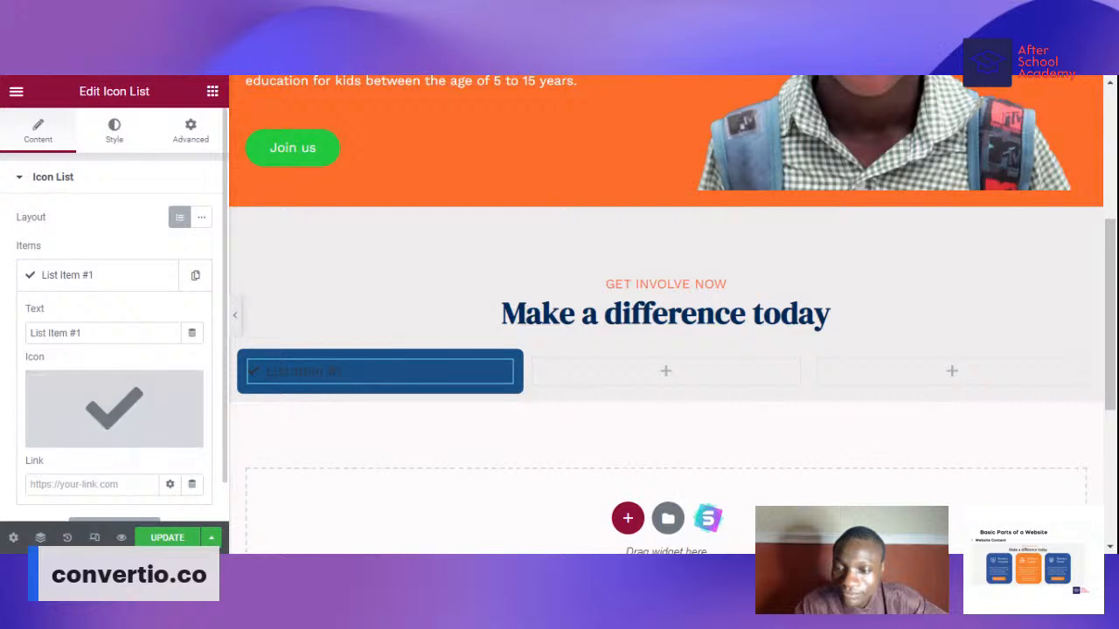
pyautogui.click(96, 333)
pyautogui.moveTo(83, 333); pyautogui.dragTo(3, 326)
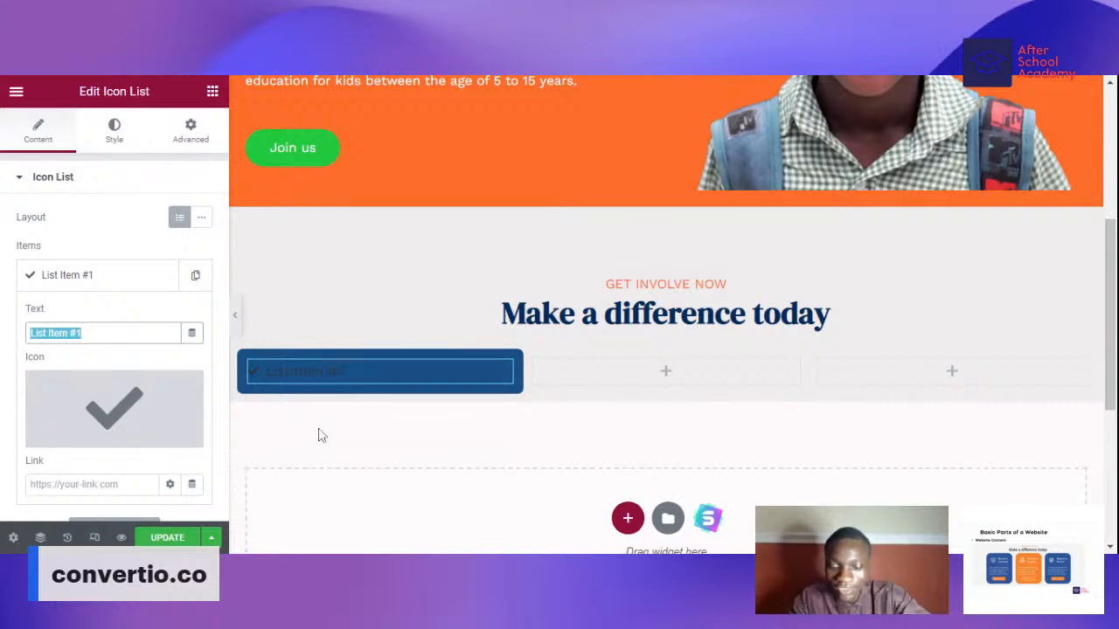
pyautogui.write('Becon')
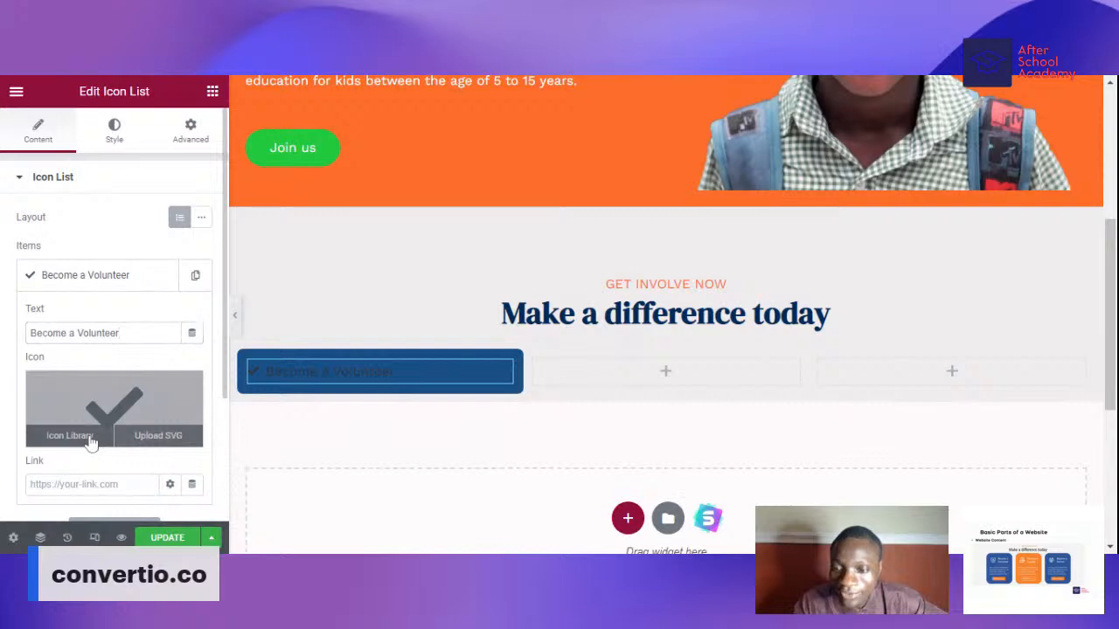
pyautogui.click(88, 437)
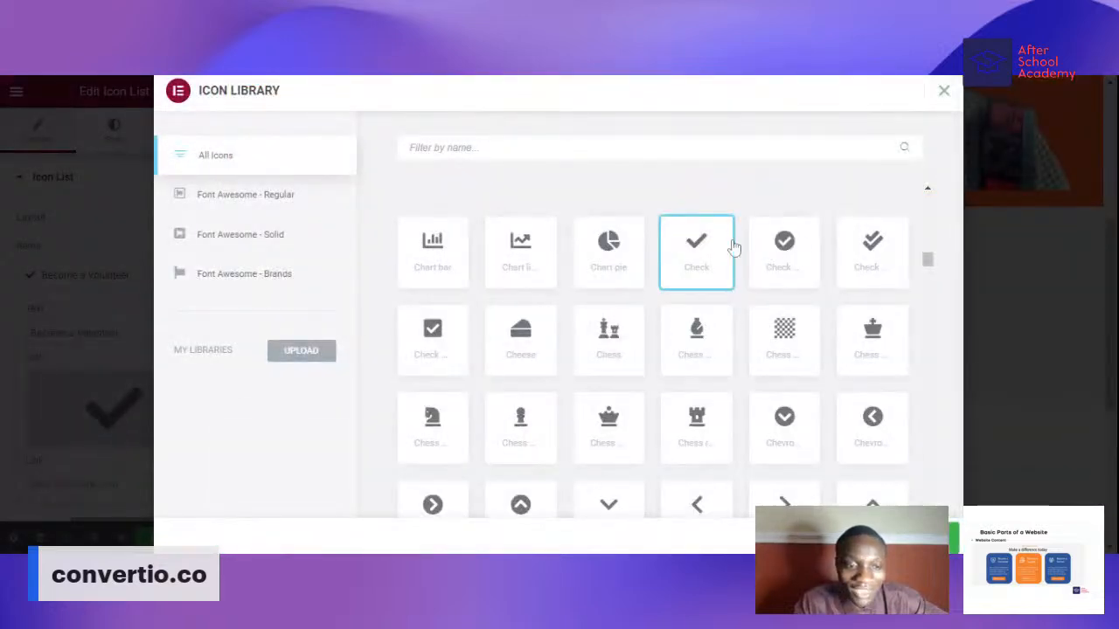
# - Replace the item's check mark with the Font Awesome Regular Gem icon
pyautogui.scroll(-1, 597, 401)
pyautogui.scroll(-1, 598, 401)
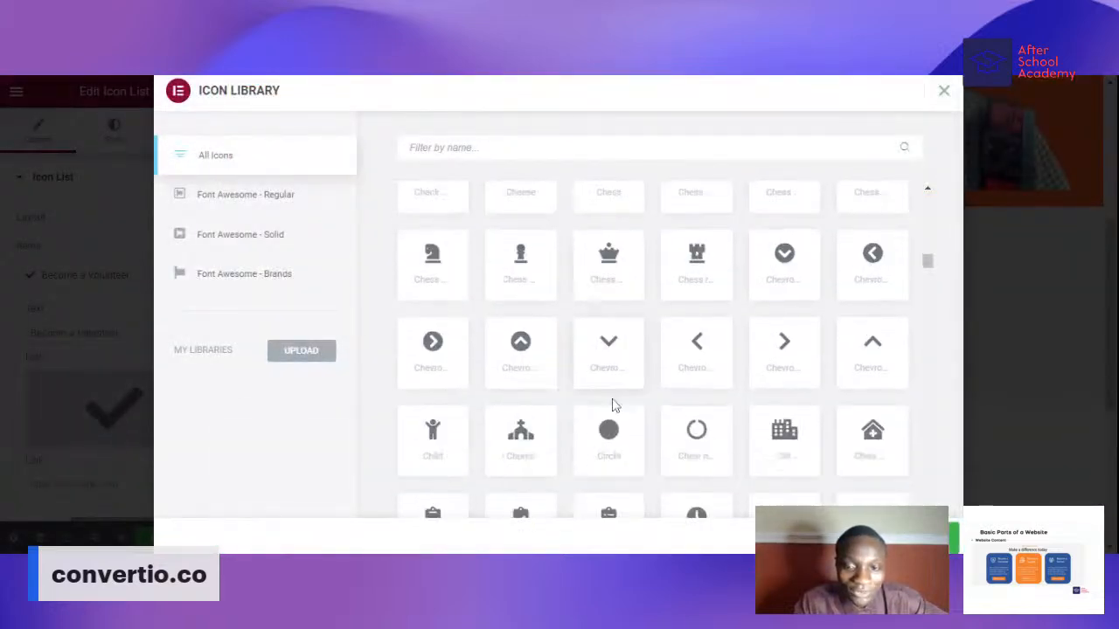
pyautogui.click(270, 199)
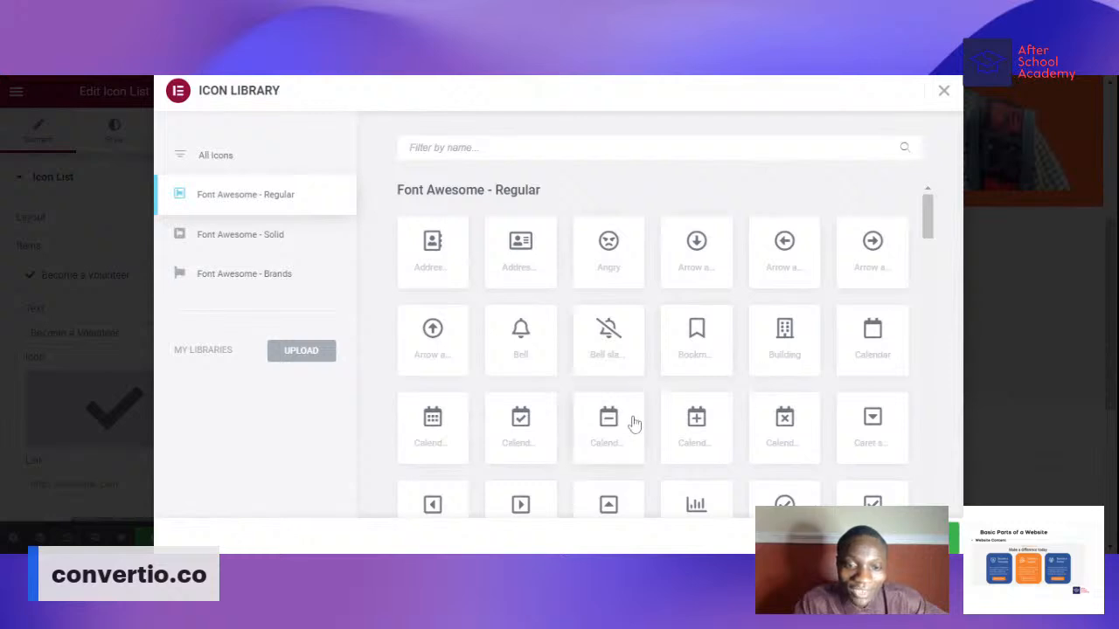
pyautogui.scroll(-2, 632, 425)
pyautogui.scroll(-2, 633, 425)
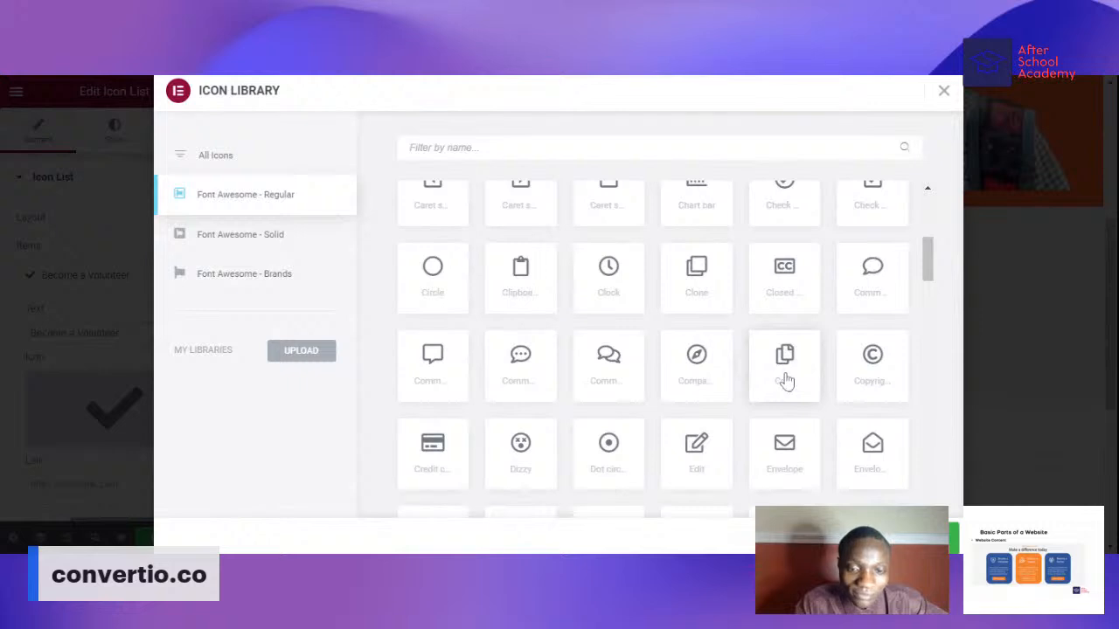
pyautogui.scroll(-2, 785, 380)
pyautogui.scroll(-1, 782, 379)
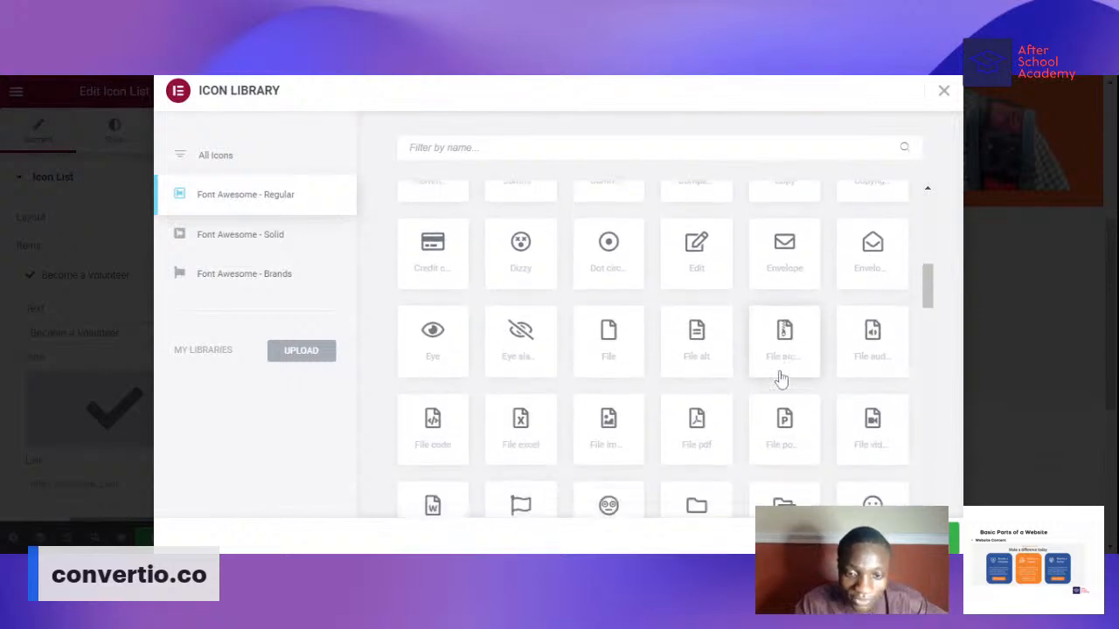
pyautogui.scroll(-4, 780, 378)
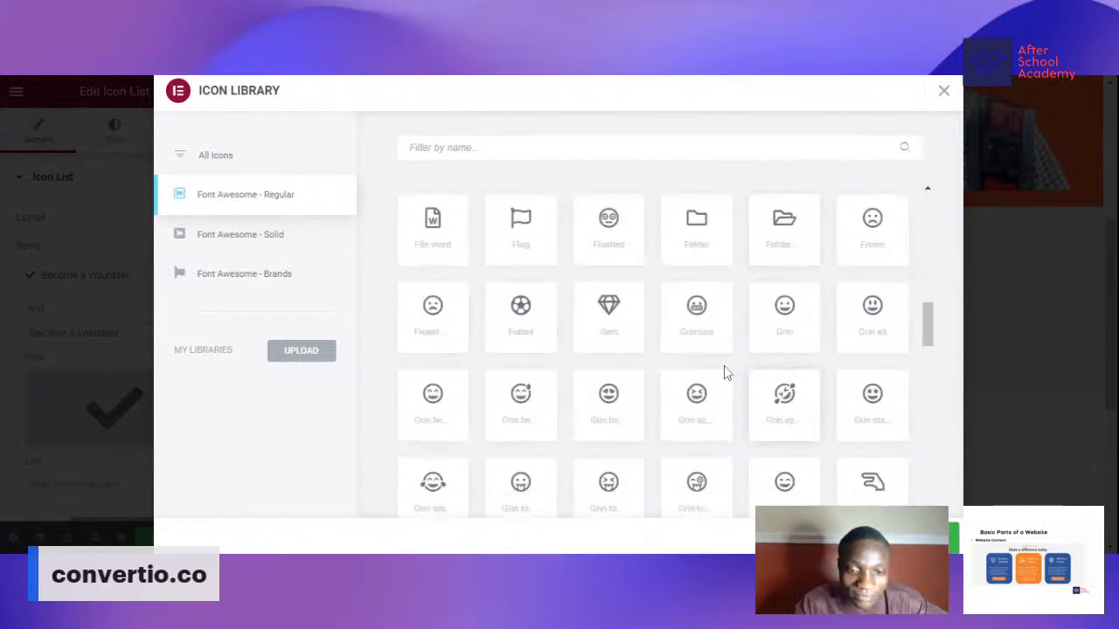
pyautogui.scroll(-2, 733, 372)
pyautogui.scroll(-1, 734, 374)
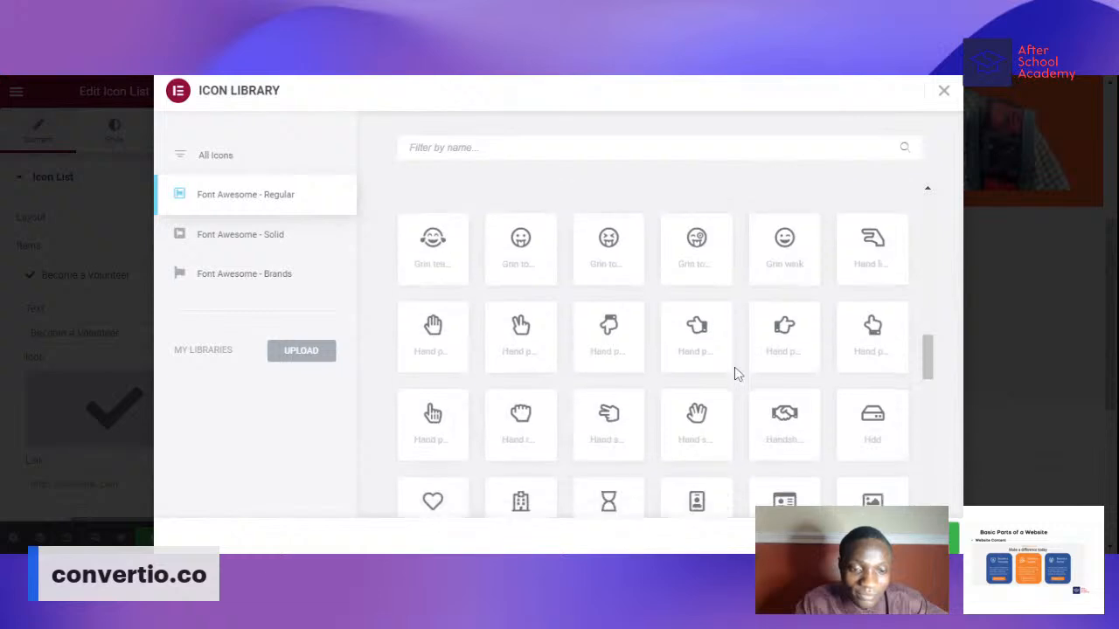
pyautogui.scroll(4, 734, 375)
pyautogui.click(610, 395)
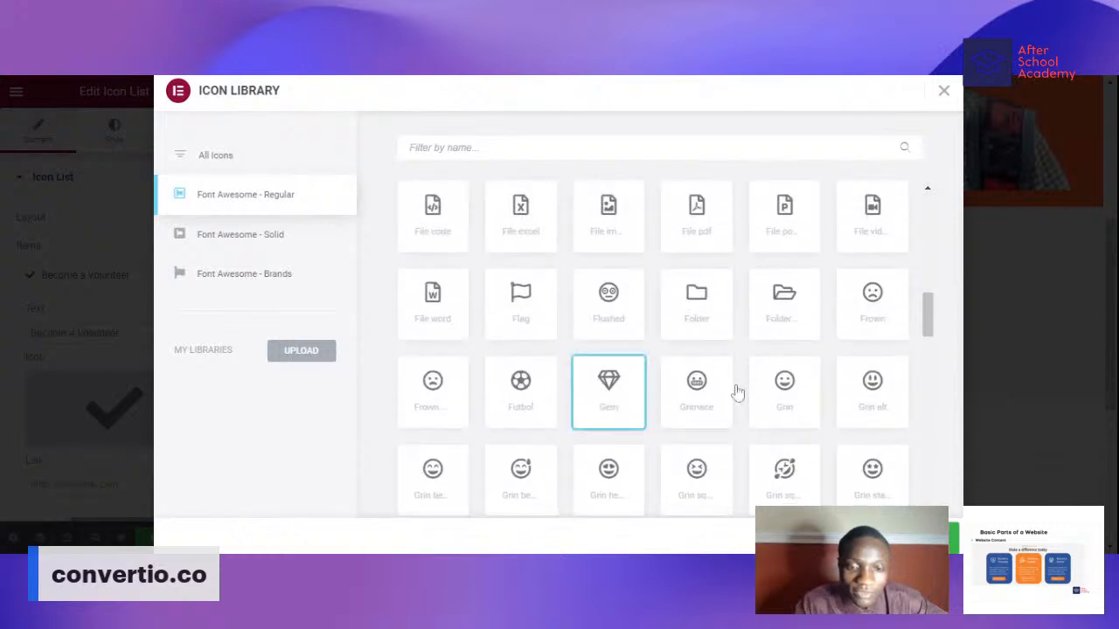
pyautogui.click(935, 535)
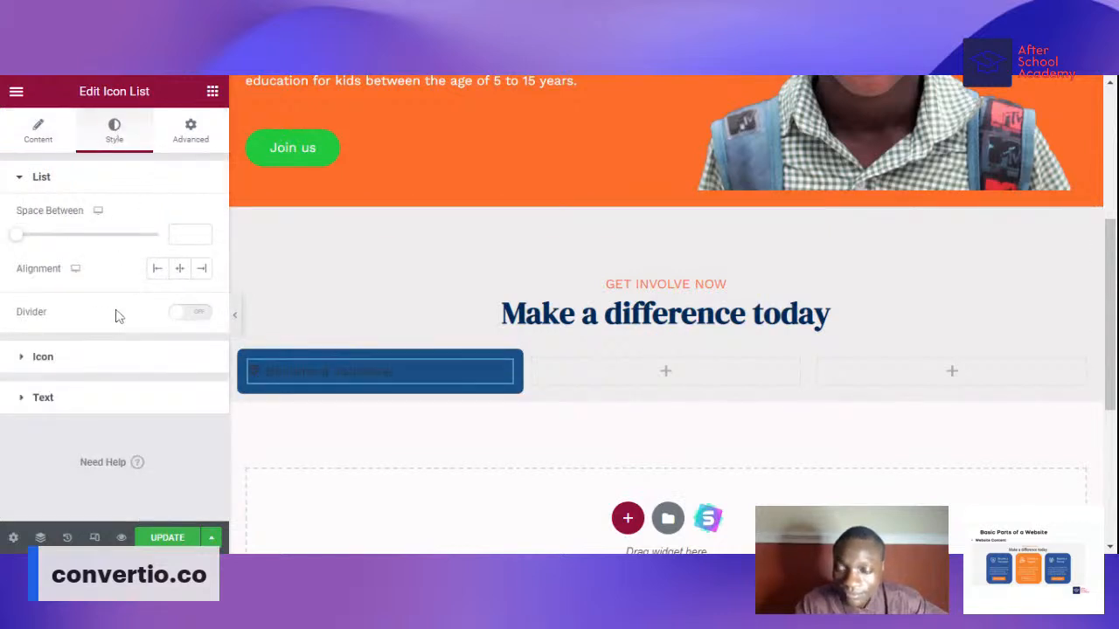
# - Centre the volunteer item and make its gem icon white at size 20
pyautogui.click(181, 271)
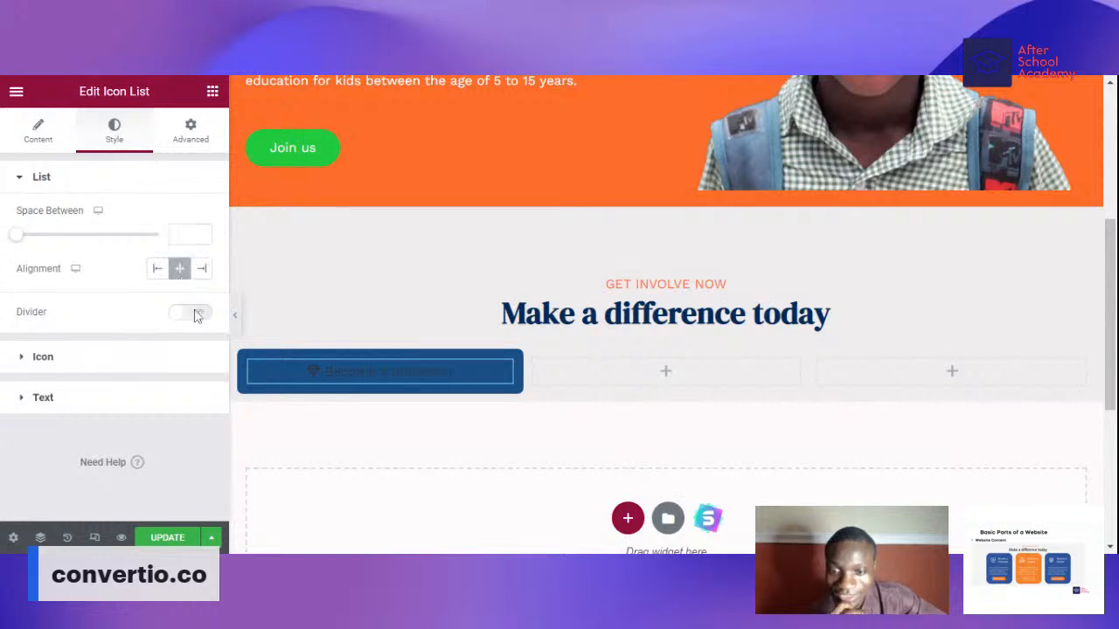
pyautogui.click(21, 364)
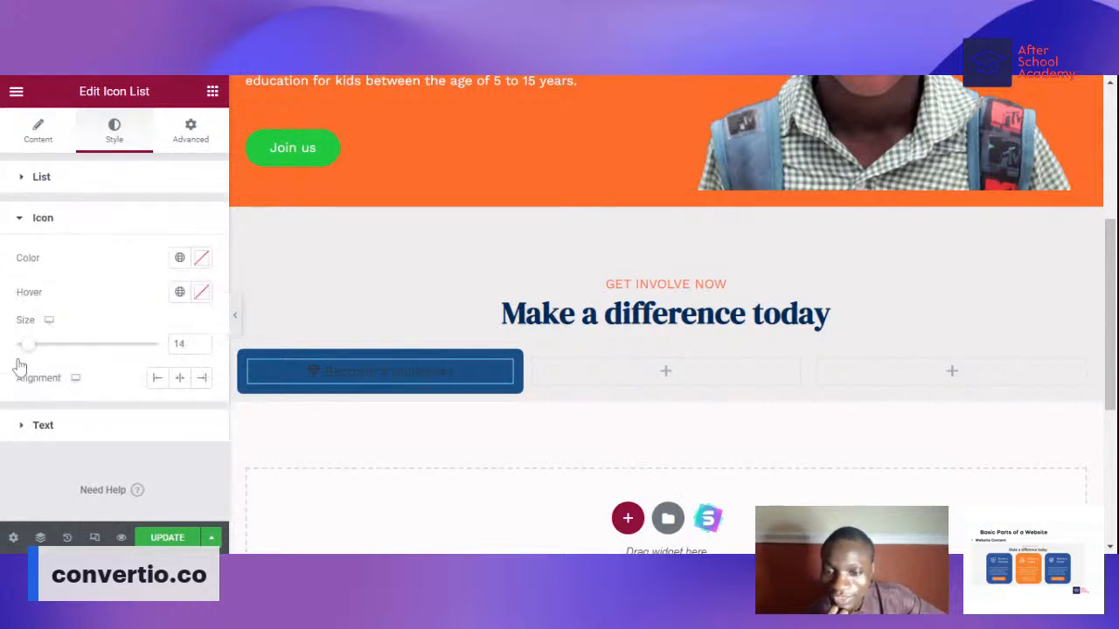
pyautogui.click(202, 257)
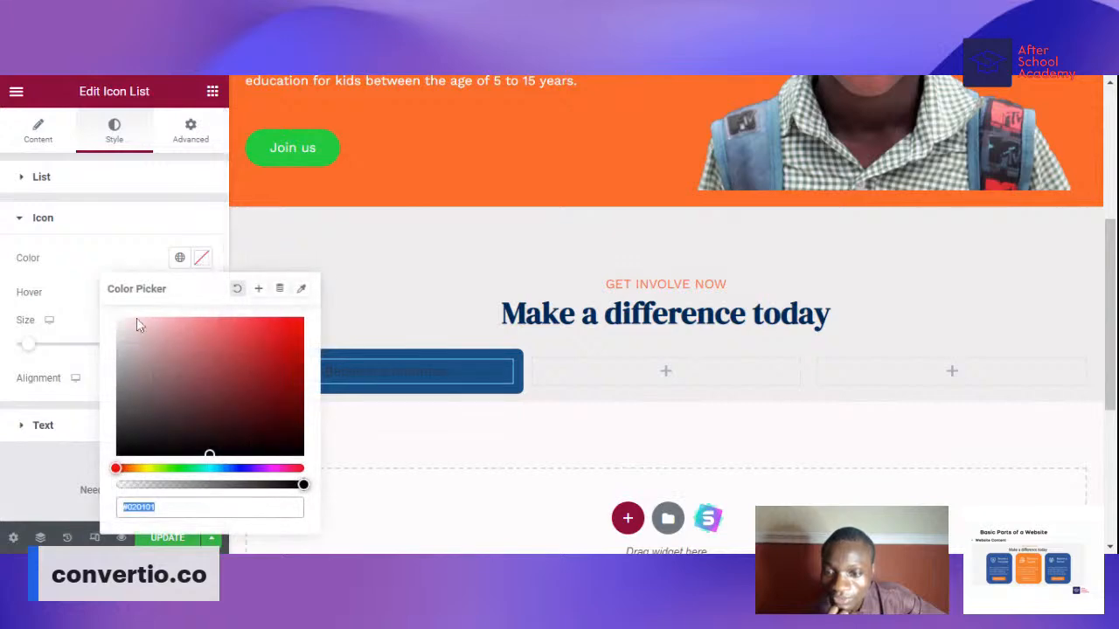
pyautogui.moveTo(136, 325); pyautogui.dragTo(112, 312)
pyautogui.click(110, 219)
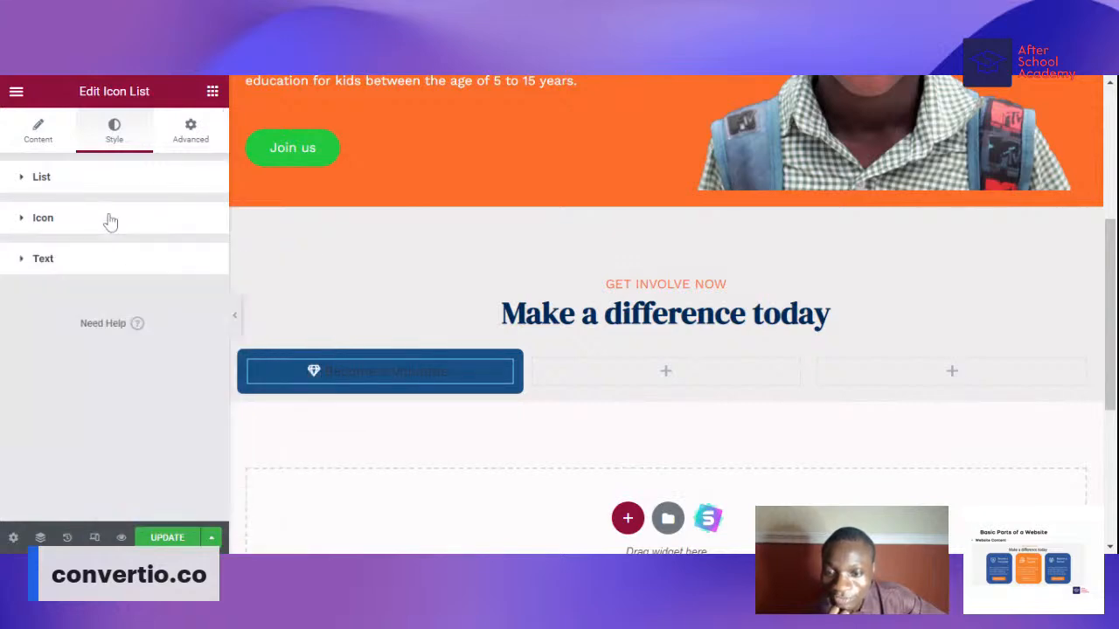
pyautogui.click(21, 222)
pyautogui.moveTo(30, 348); pyautogui.dragTo(39, 350)
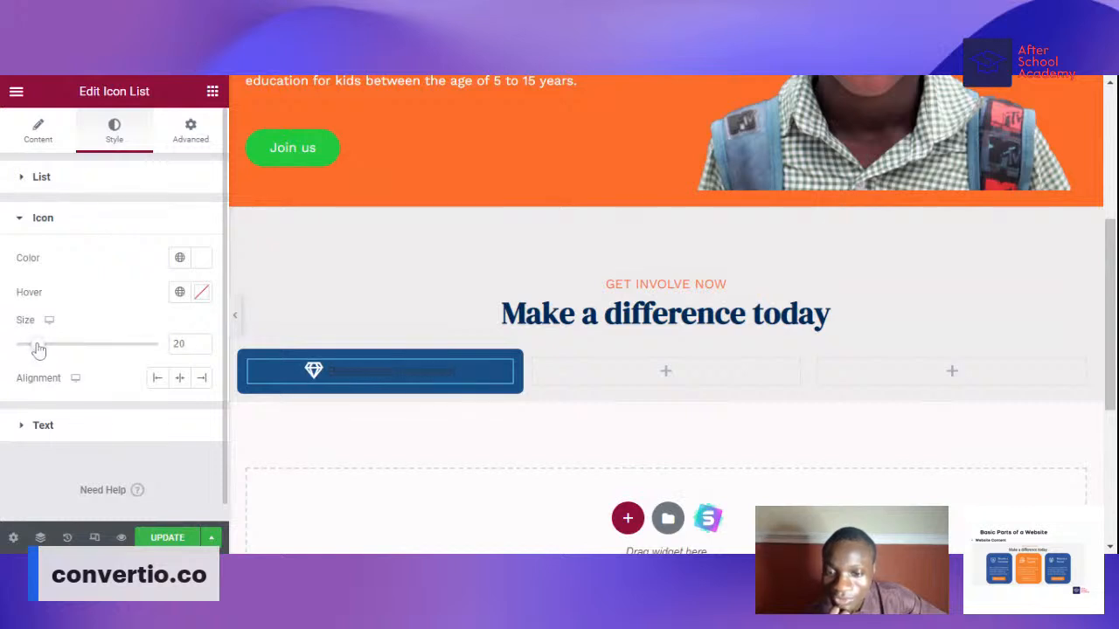
pyautogui.click(202, 382)
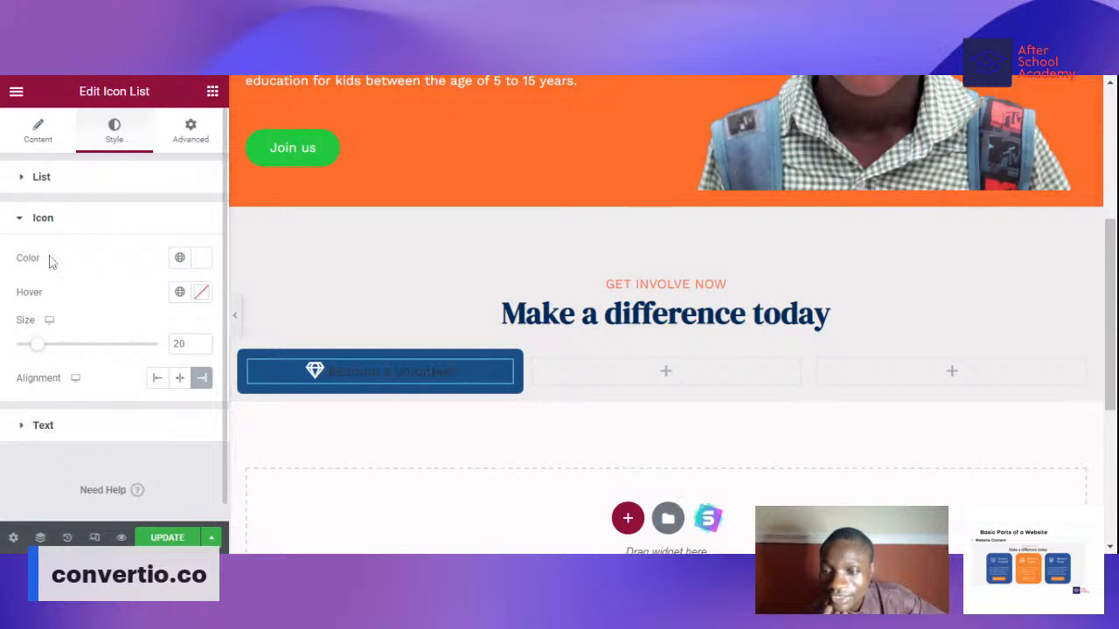
pyautogui.click(25, 219)
# - Set the Become a Volunteer text colour to white
pyautogui.click(23, 260)
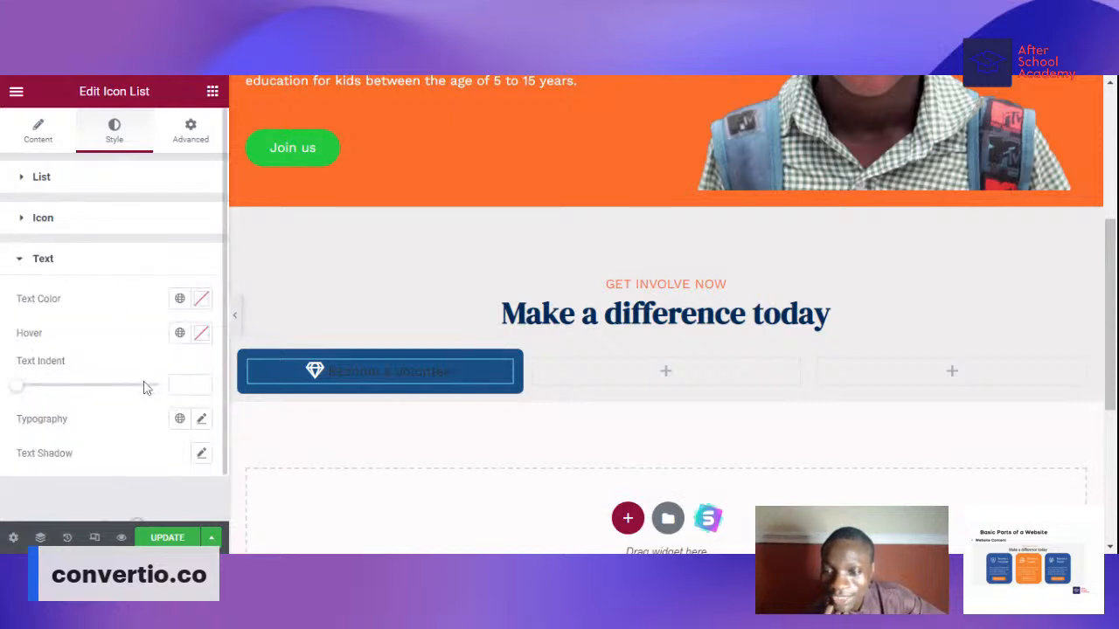
pyautogui.click(201, 298)
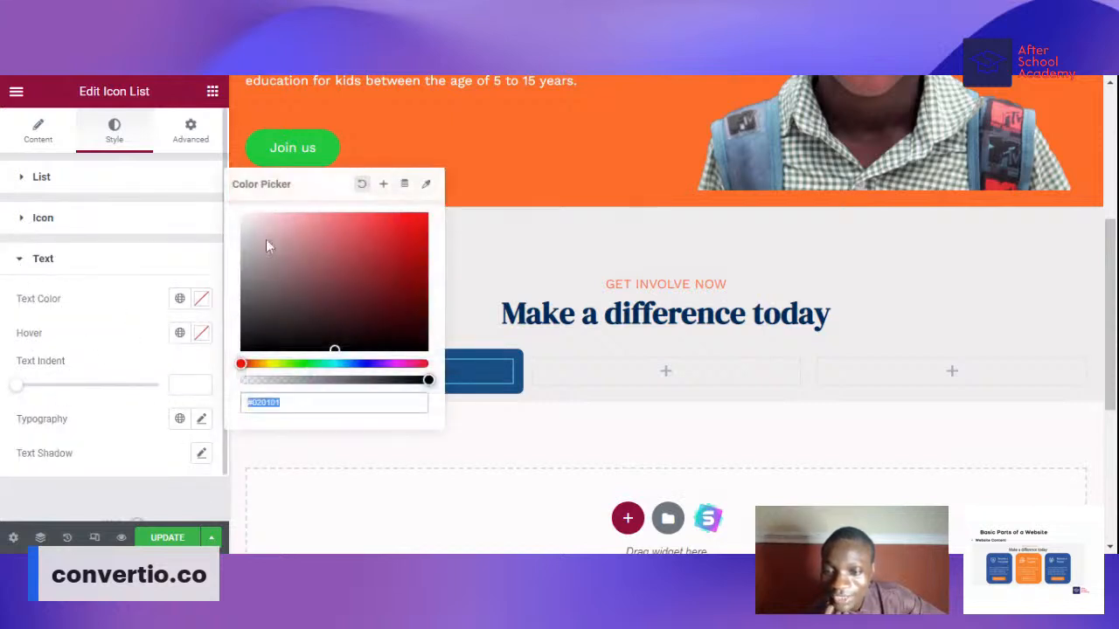
pyautogui.moveTo(266, 239); pyautogui.dragTo(237, 215)
pyautogui.click(162, 260)
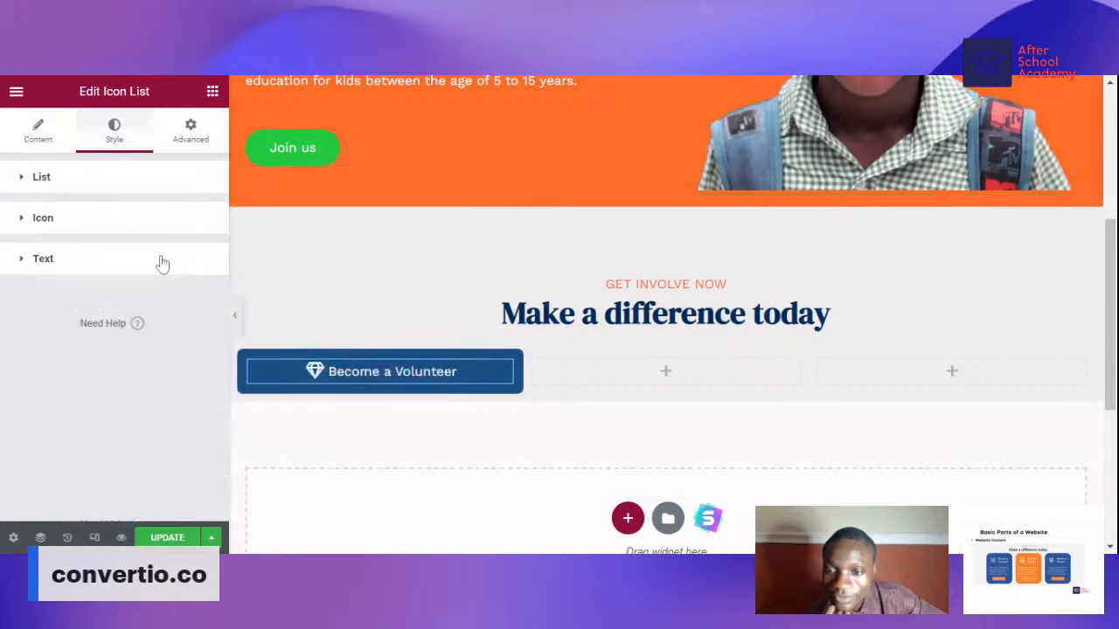
pyautogui.click(24, 260)
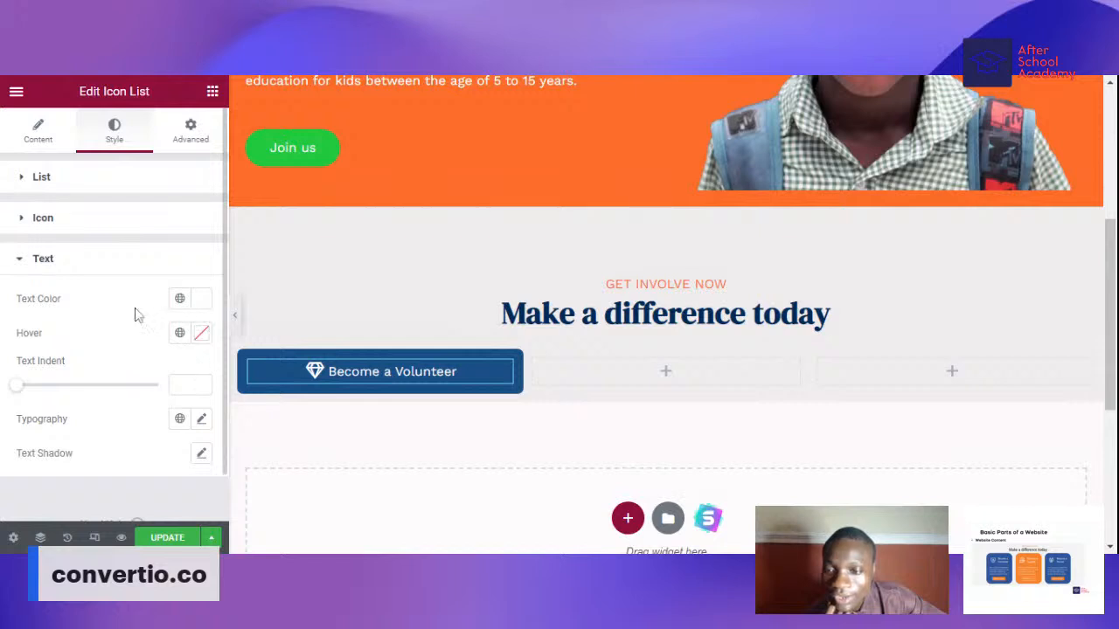
# - Set the Become a Volunteer text to Playfair Display at 21 px
pyautogui.click(201, 419)
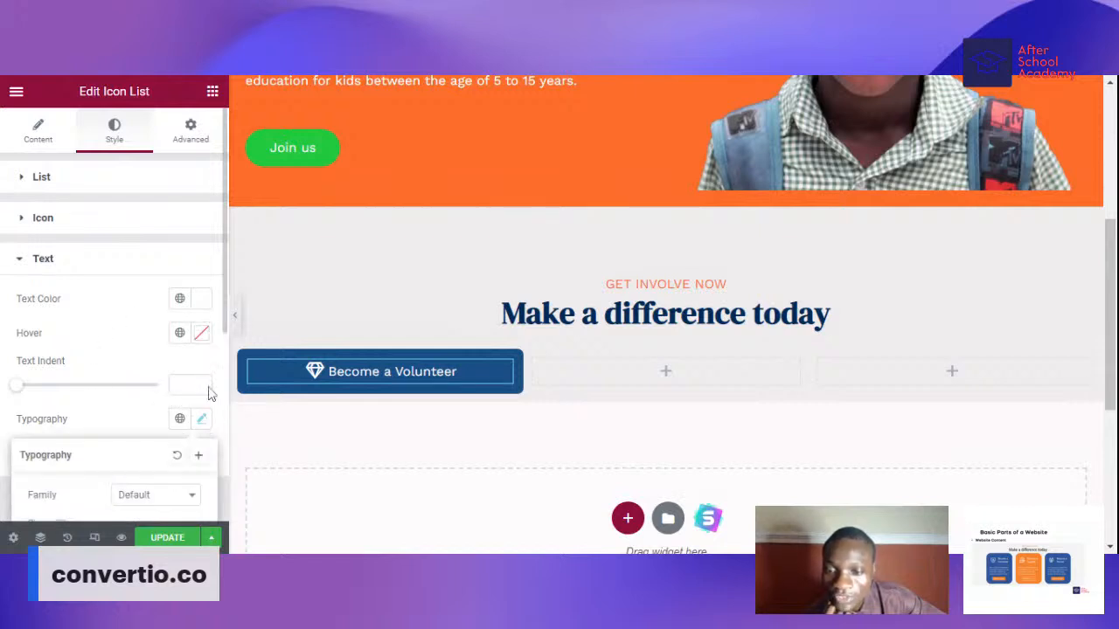
pyautogui.scroll(-1, 126, 453)
pyautogui.scroll(-1, 126, 454)
pyautogui.scroll(-1, 150, 390)
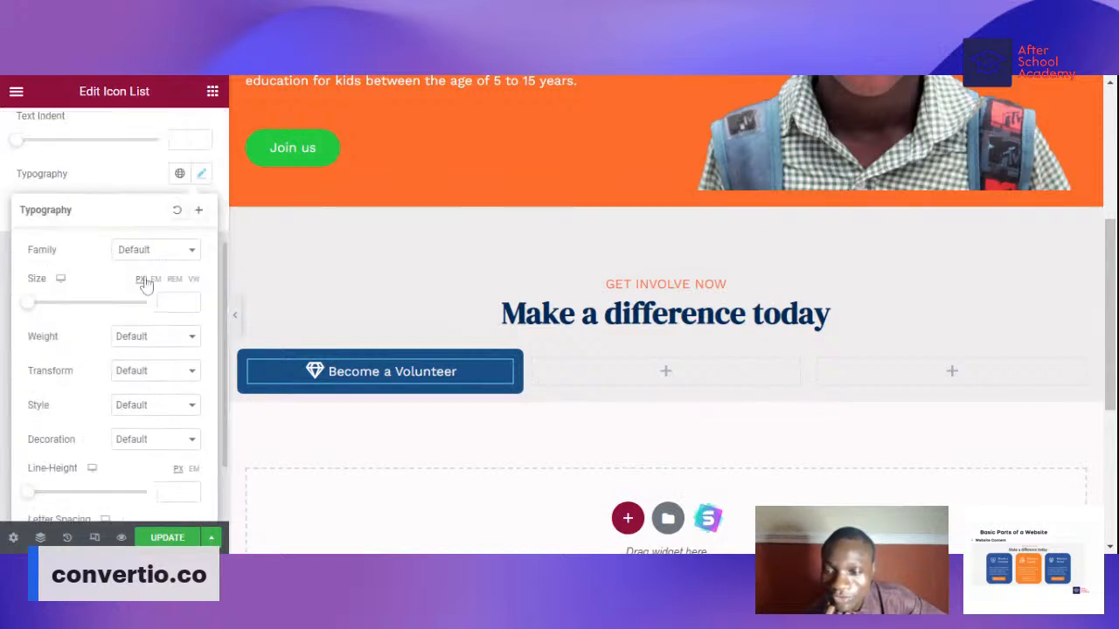
pyautogui.click(169, 252)
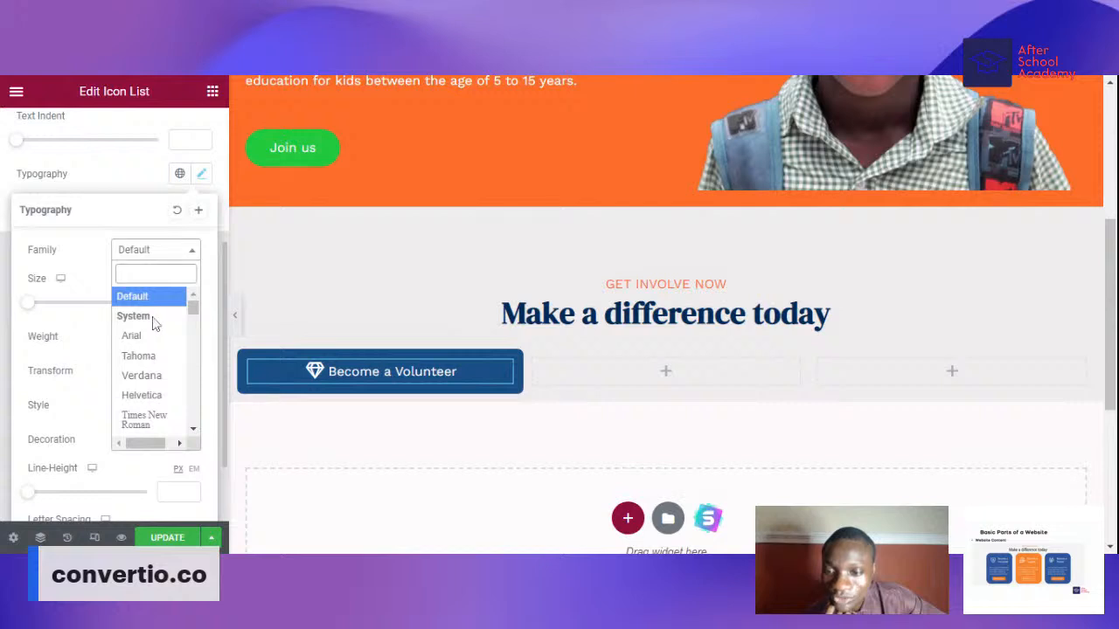
pyautogui.write('Pl')
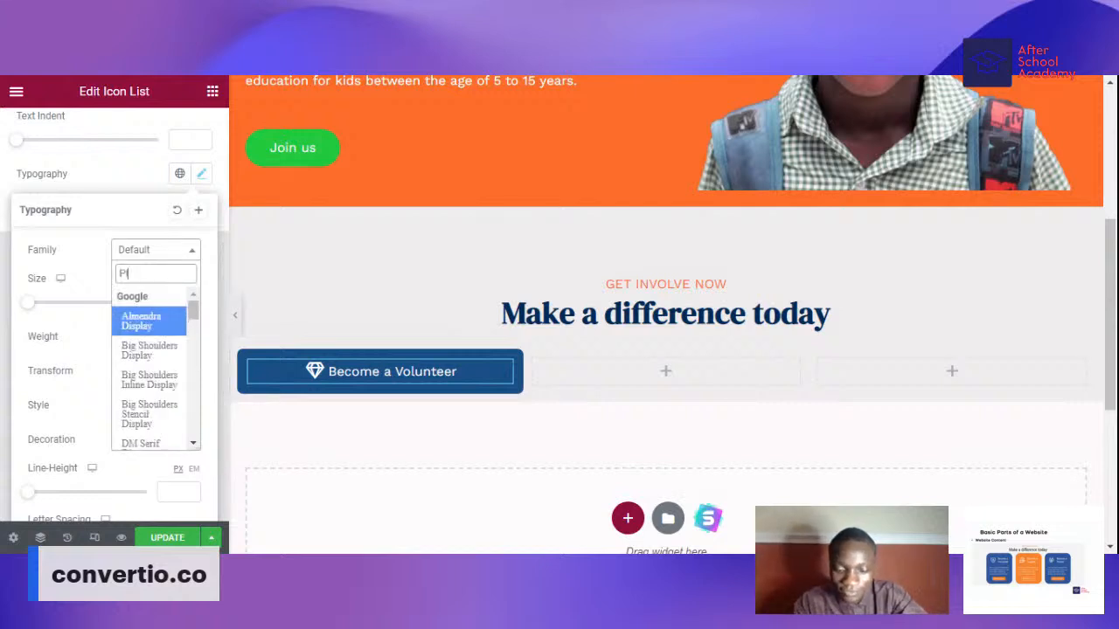
pyautogui.write('ay fai')
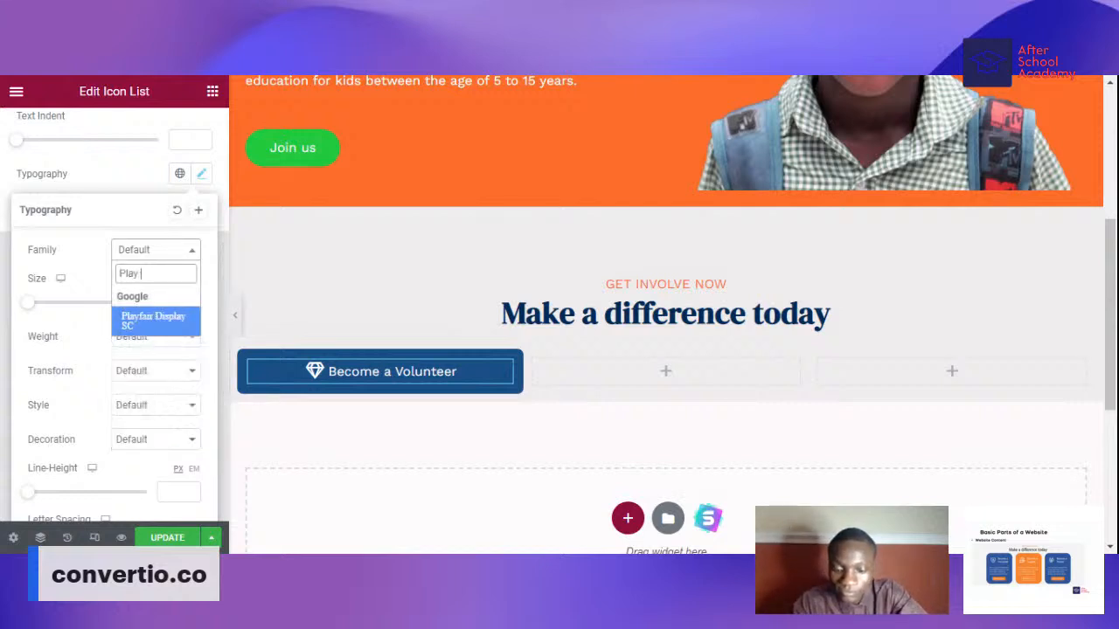
pyautogui.press('BackSpace')
pyautogui.press('BackSpace')
pyautogui.press('BackSpace')
pyautogui.press('BackSpace')
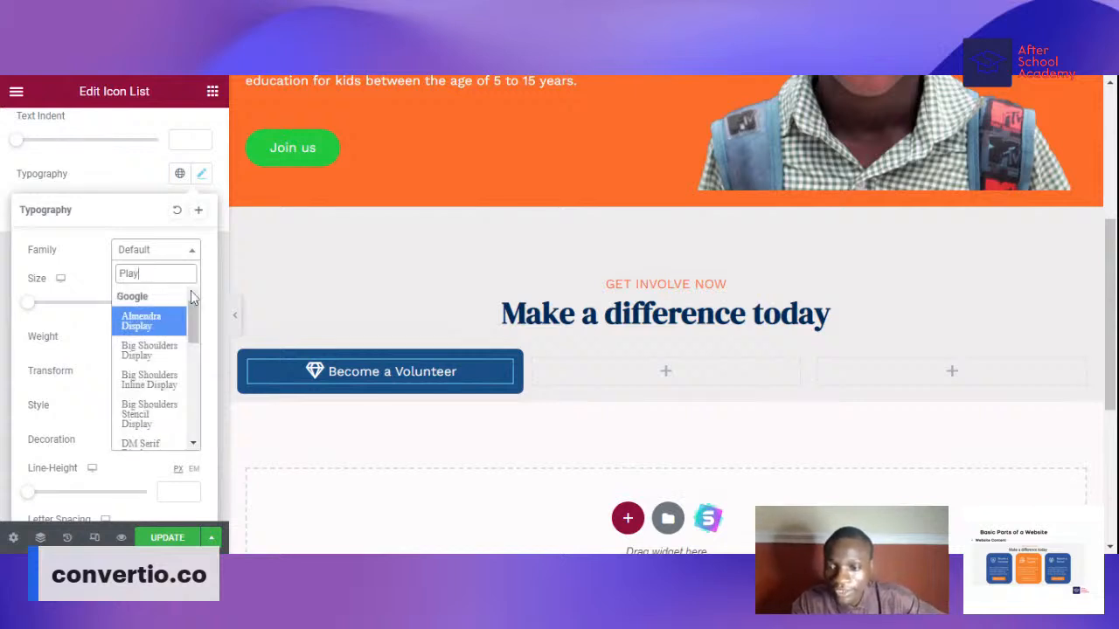
pyautogui.write('f')
pyautogui.click(160, 322)
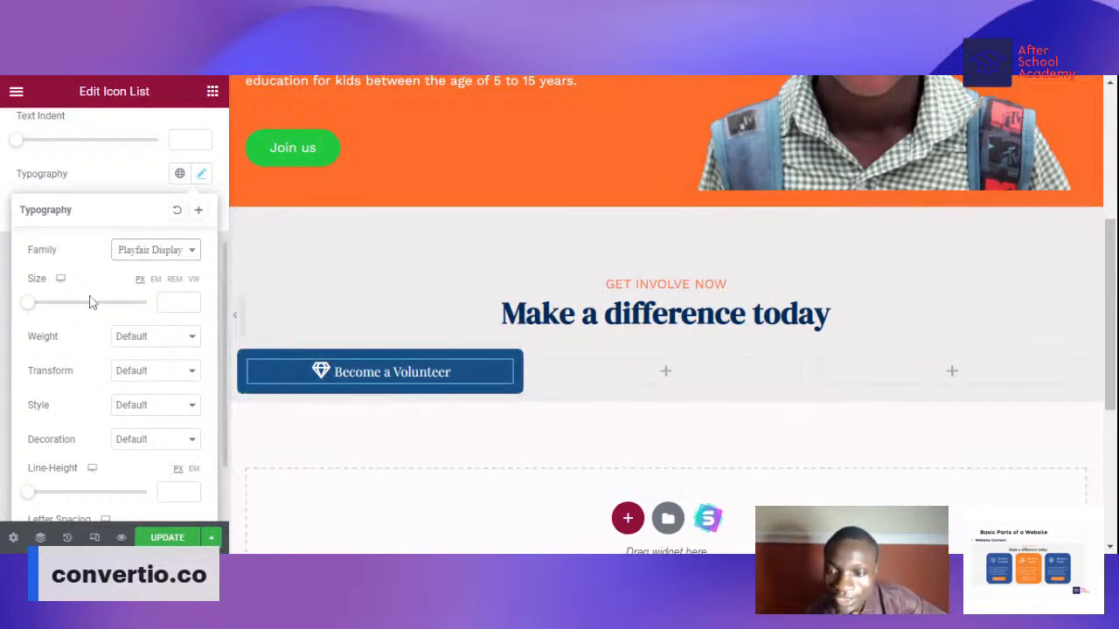
pyautogui.moveTo(31, 306); pyautogui.dragTo(42, 312)
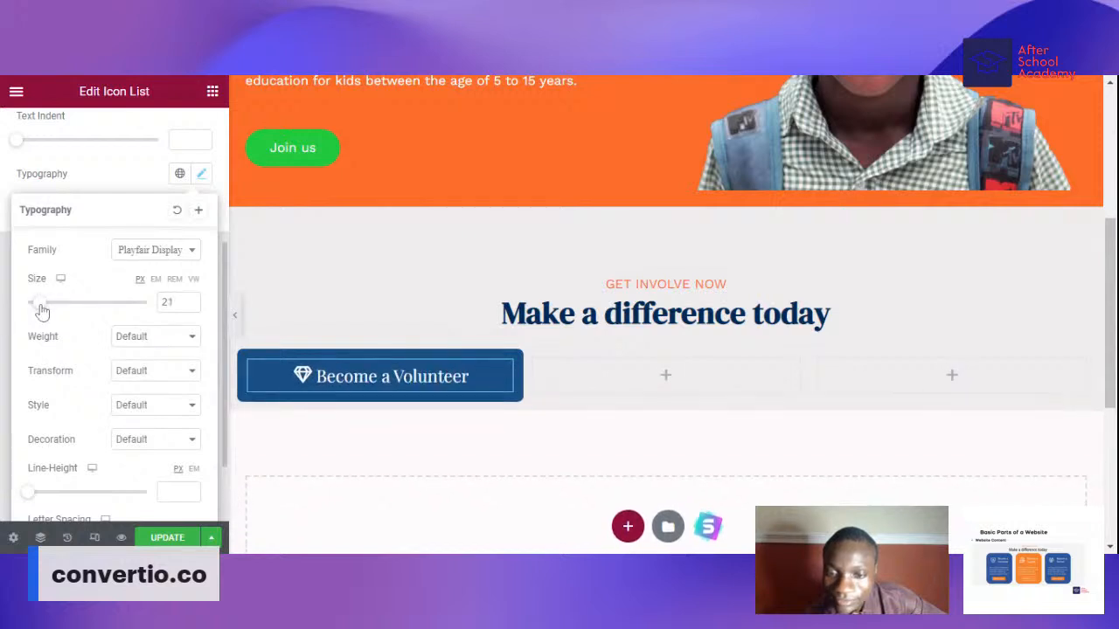
pyautogui.click(136, 173)
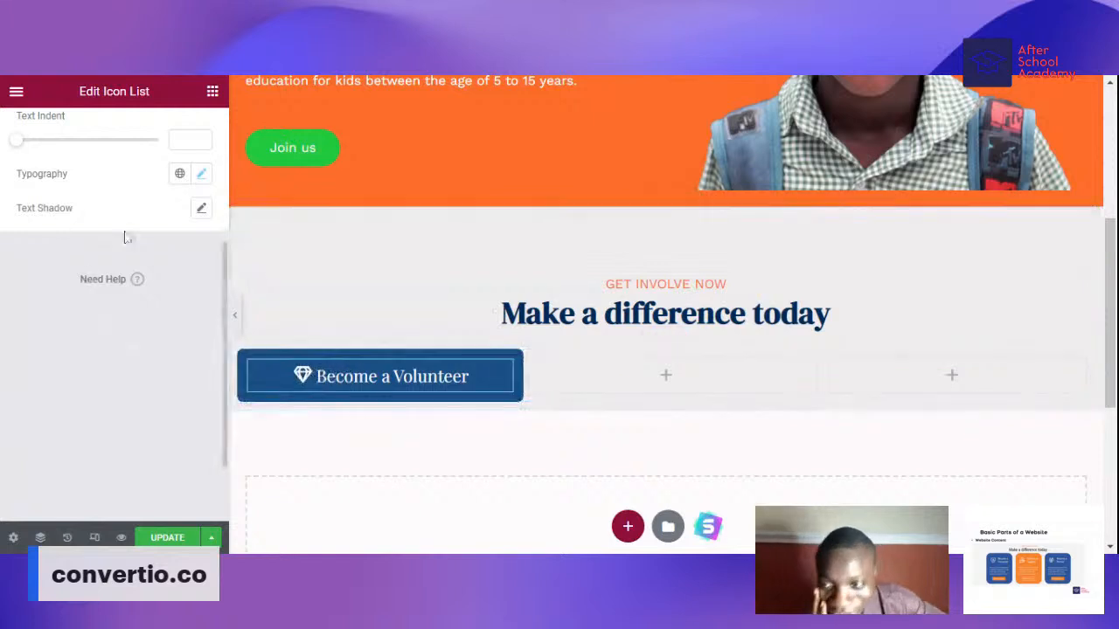
pyautogui.scroll(3, 123, 289)
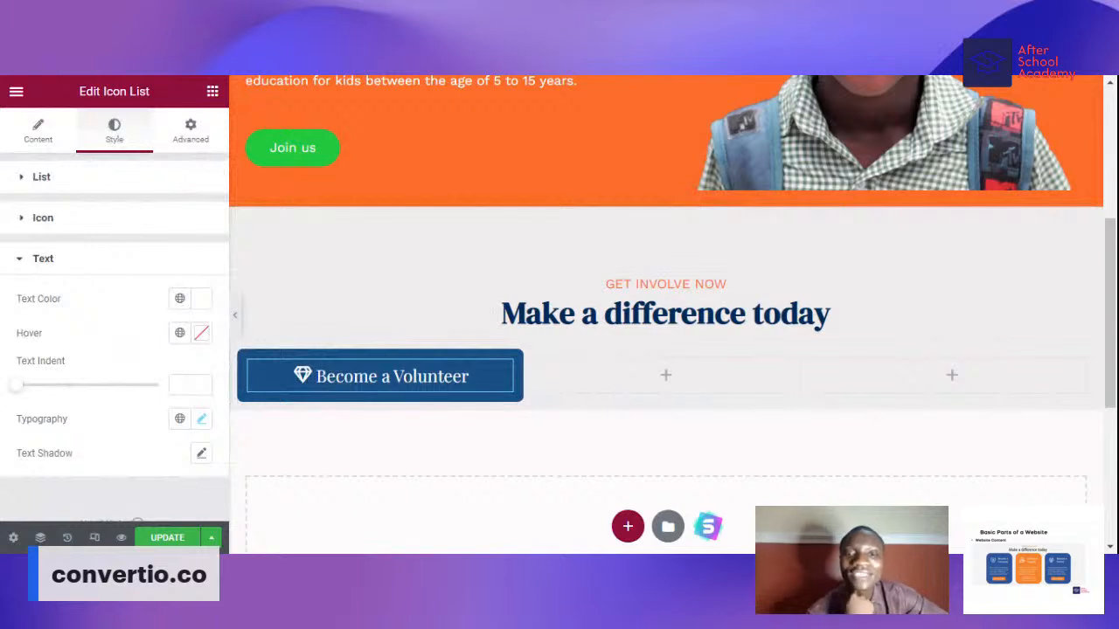
# - Add a Text Editor below the heading with the 'This is just a dummy test' paragraph, line breaks removed
pyautogui.click(213, 91)
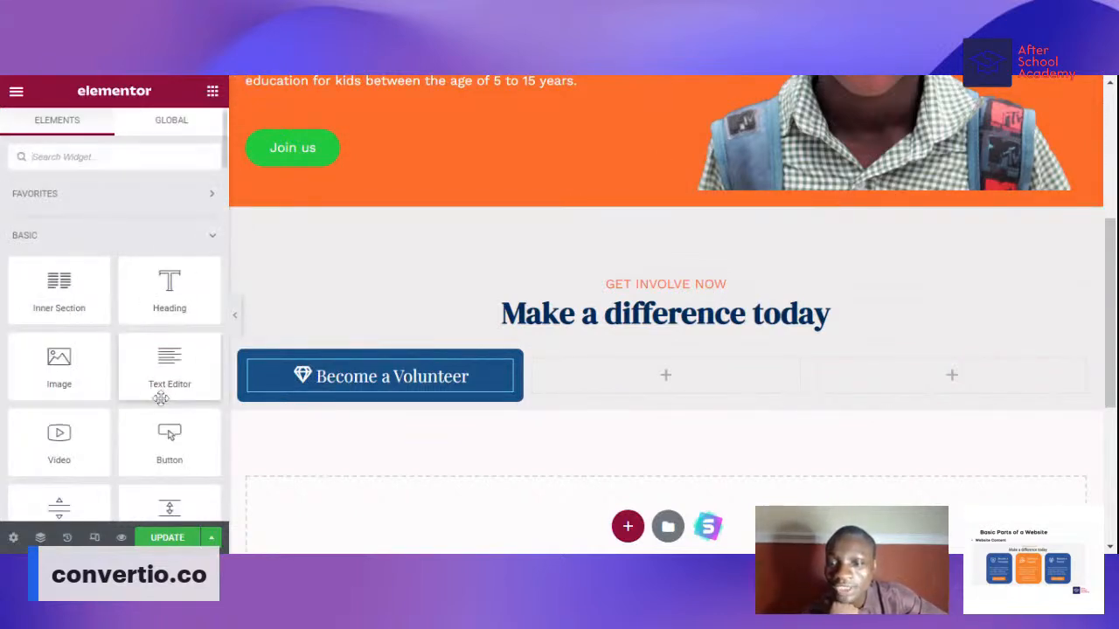
pyautogui.moveTo(205, 358); pyautogui.dragTo(395, 421)
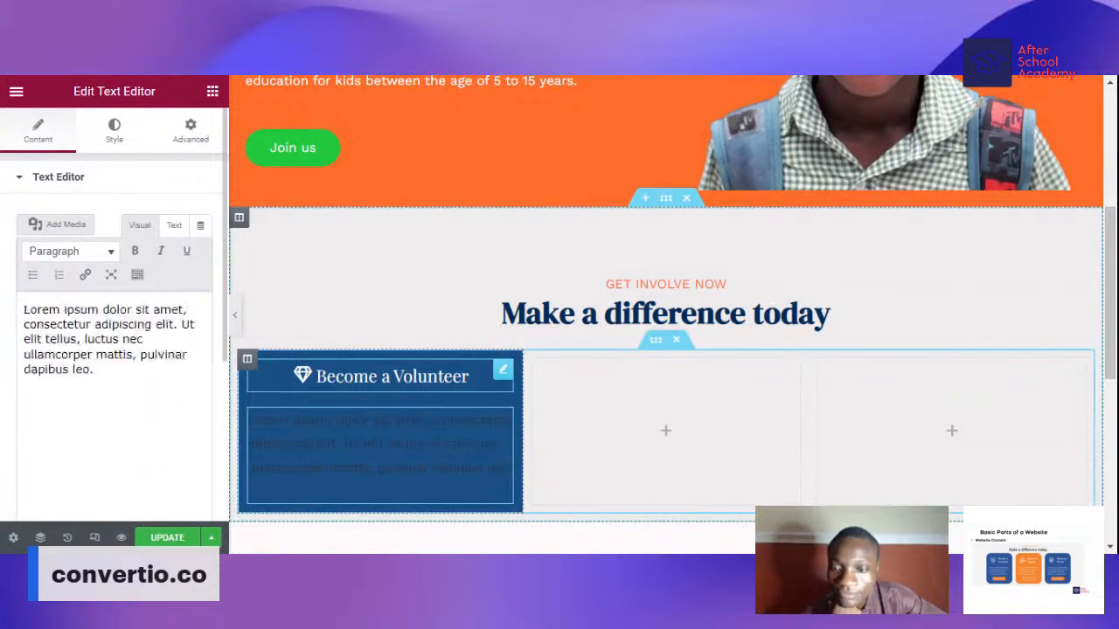
pyautogui.hotkey('ctrl', 'a')
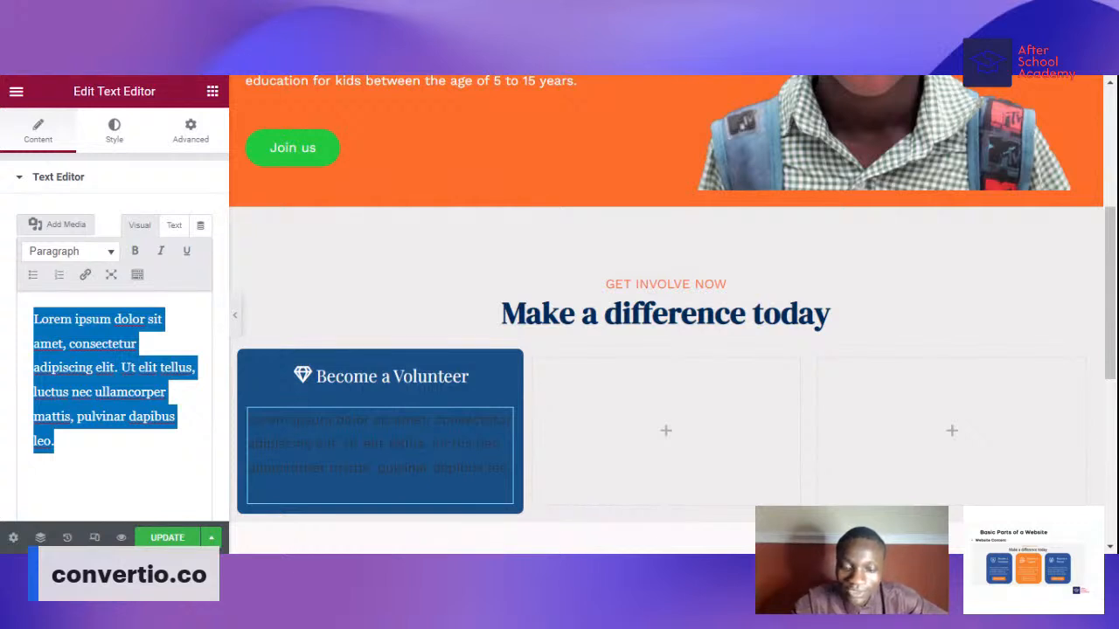
pyautogui.write('This is just a dummy test to reveal a layout it is not to be taken seriously serious at all just move.')
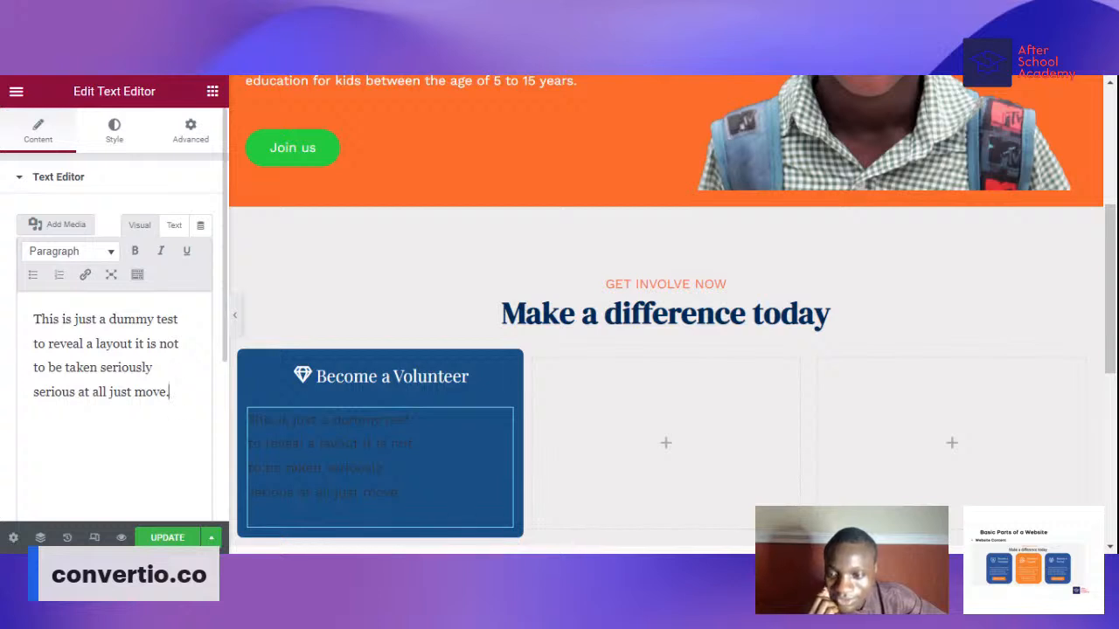
pyautogui.press('BackSpace')
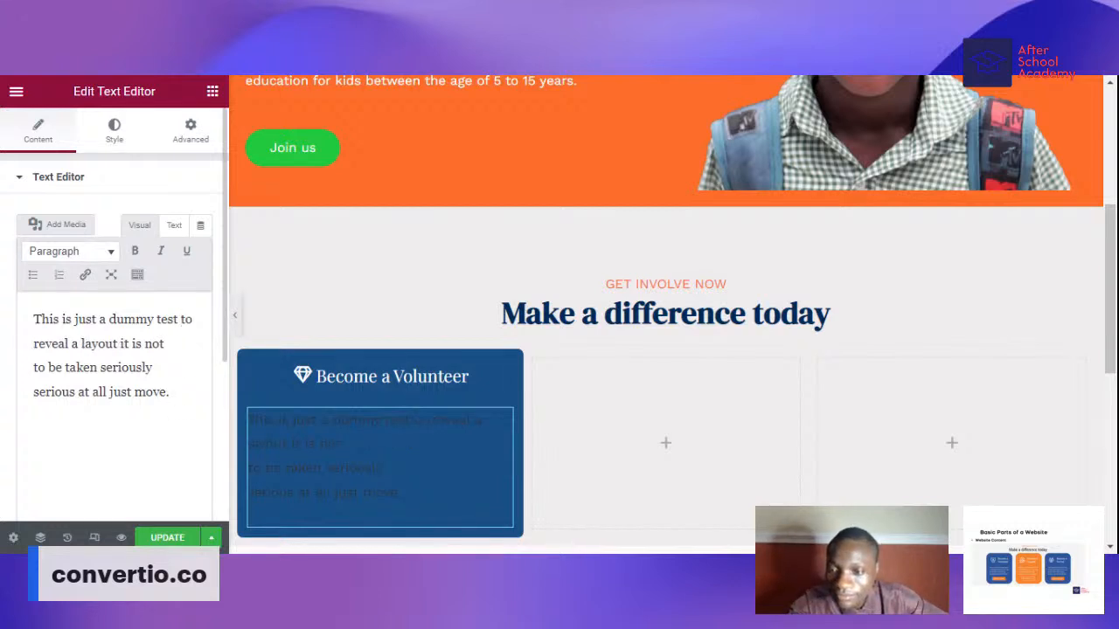
pyautogui.press('BackSpace')
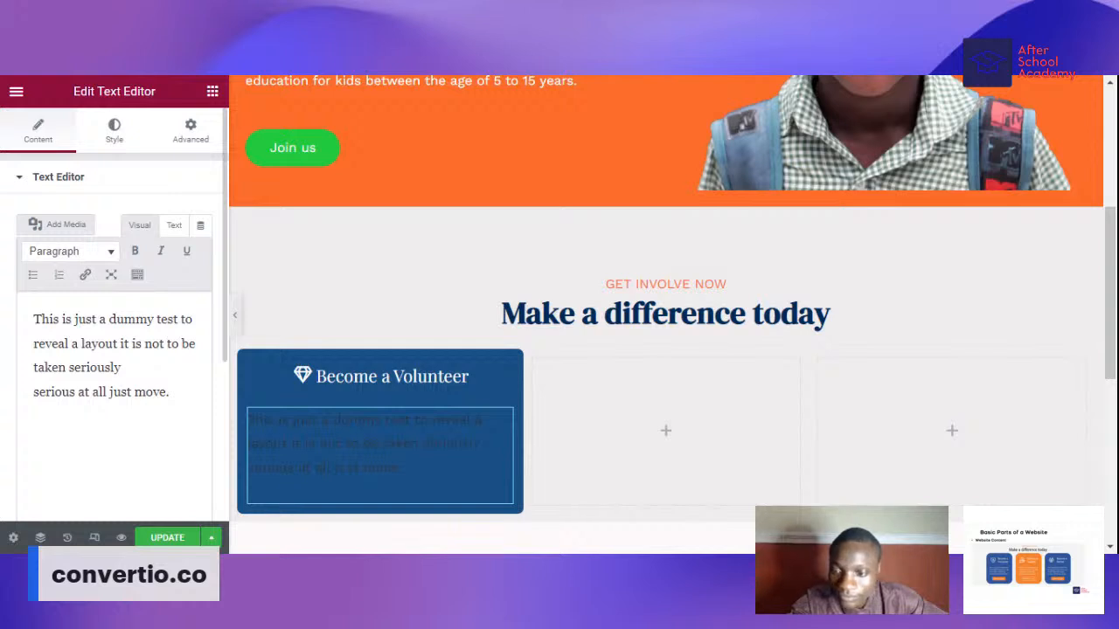
pyautogui.press('BackSpace')
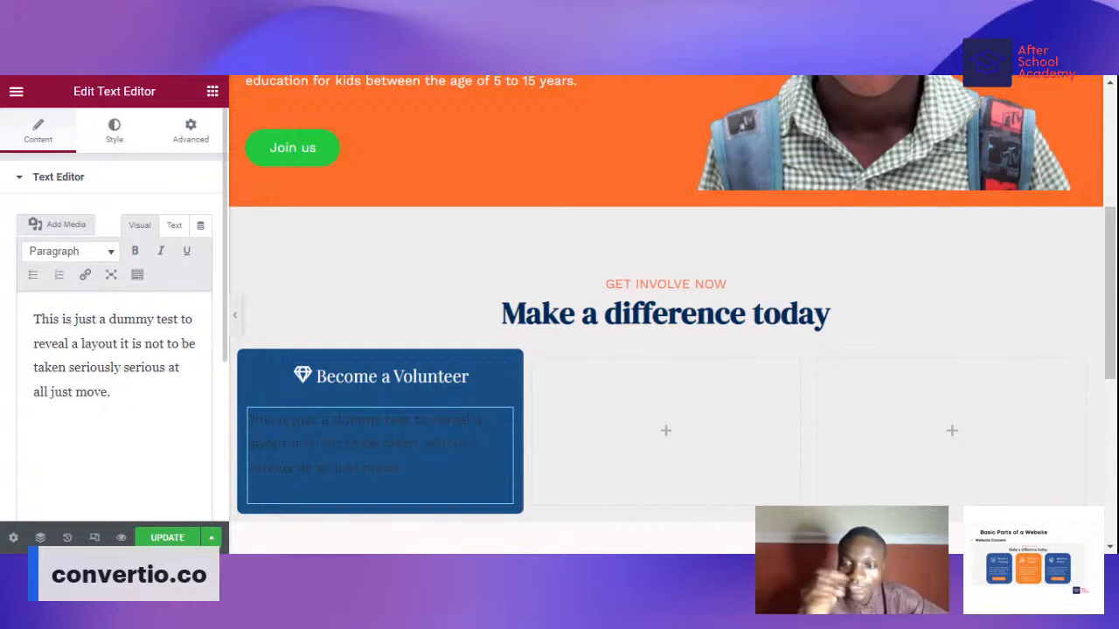
pyautogui.click(110, 391)
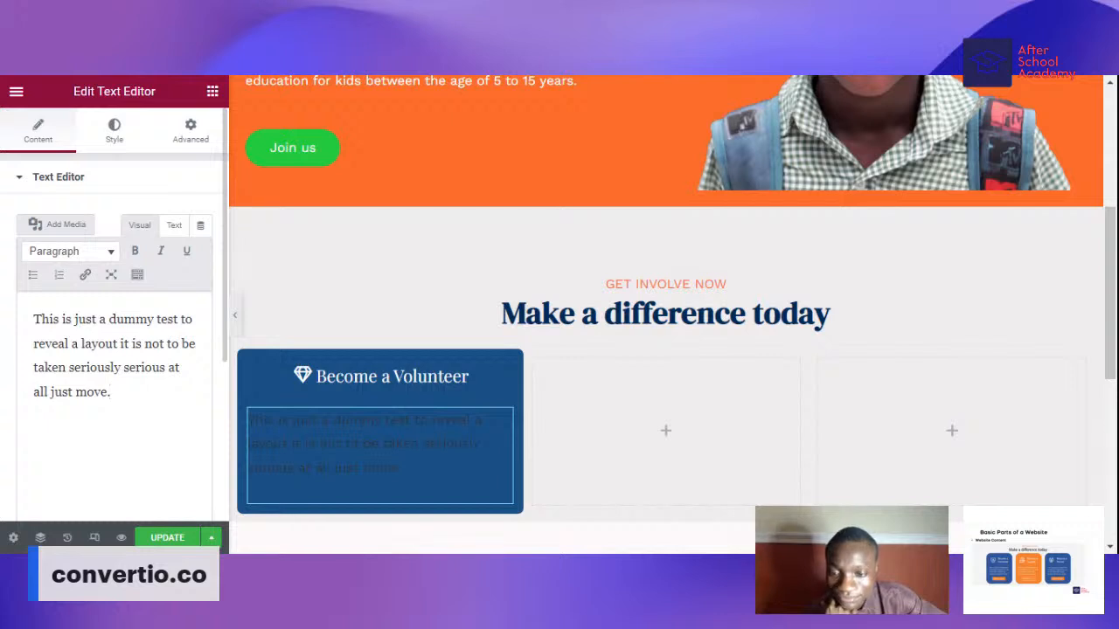
pyautogui.click(115, 131)
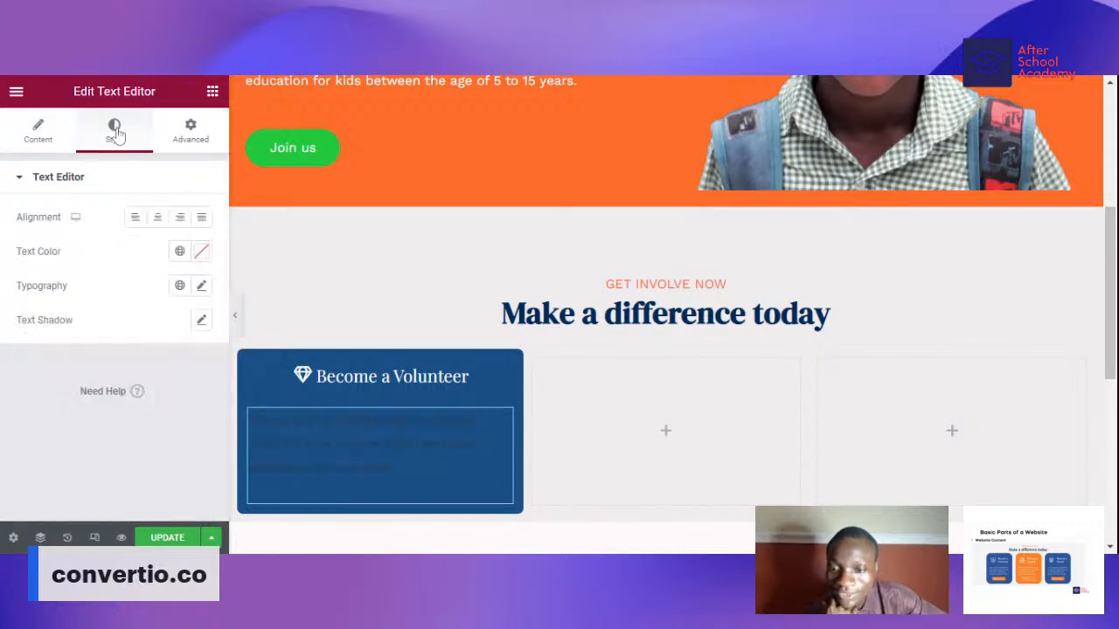
# - Make the Volunteer paragraph text white and preview it on the blue card
pyautogui.click(202, 251)
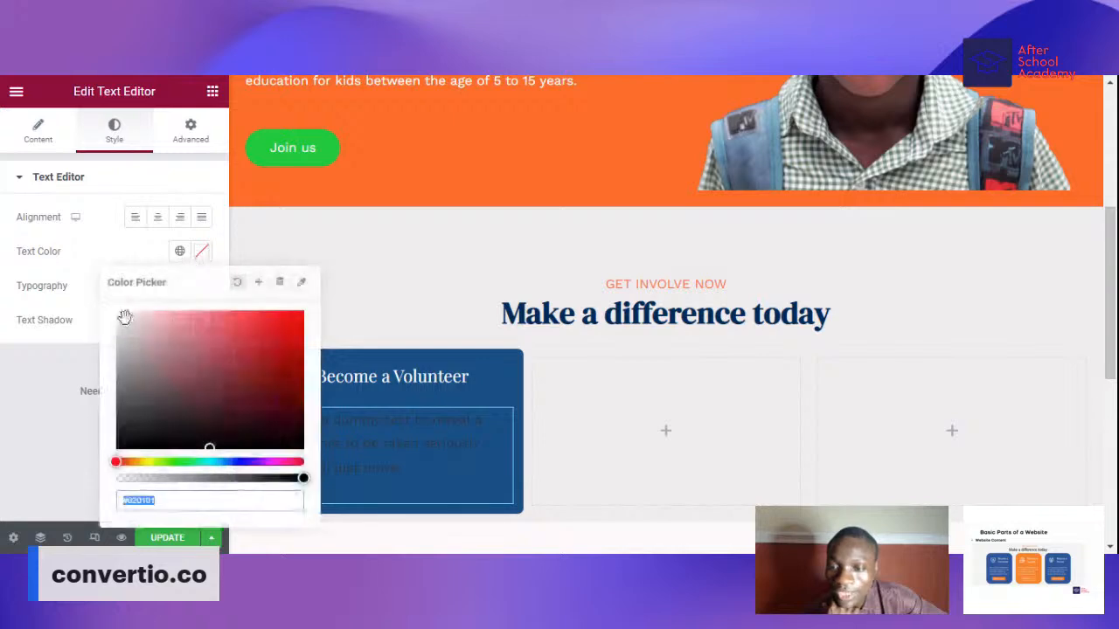
pyautogui.click(23, 382)
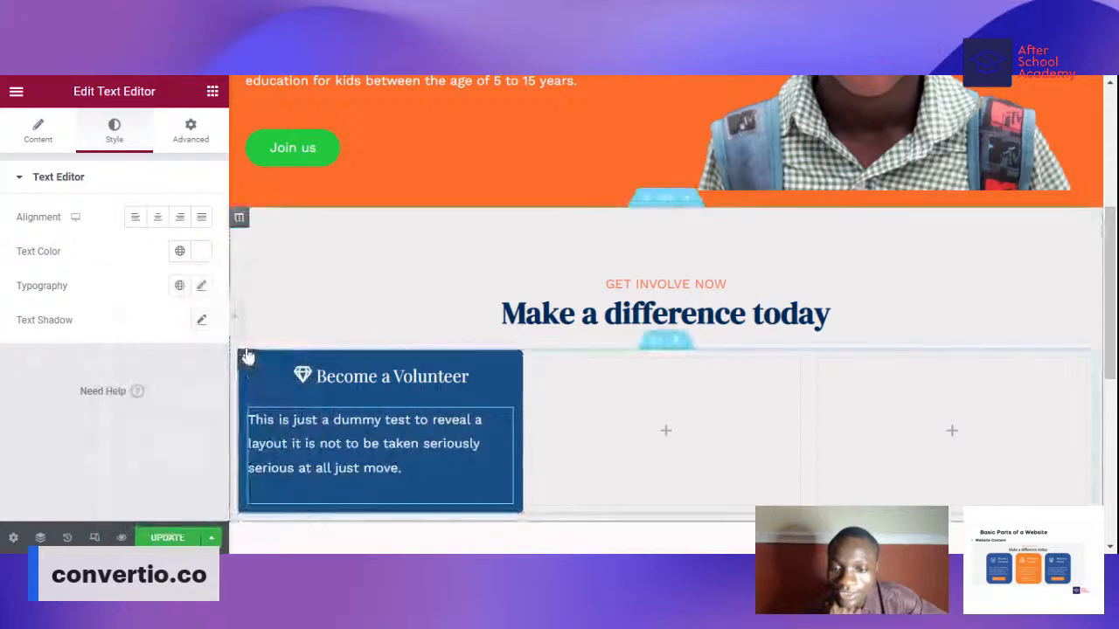
pyautogui.hotkey('ctrl', 'p')
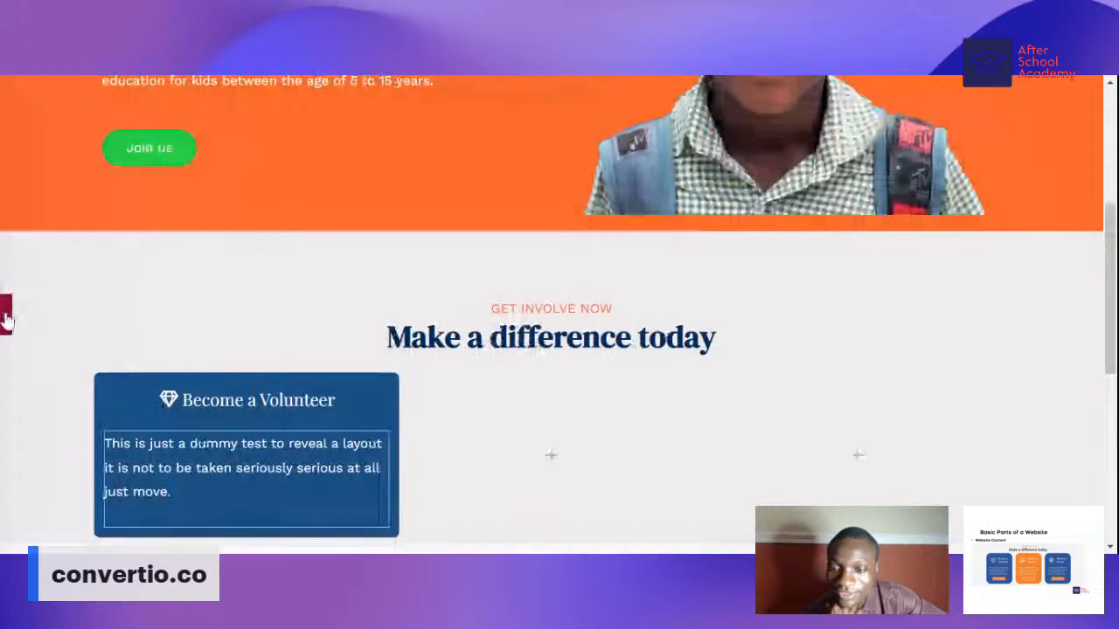
pyautogui.click(6, 317)
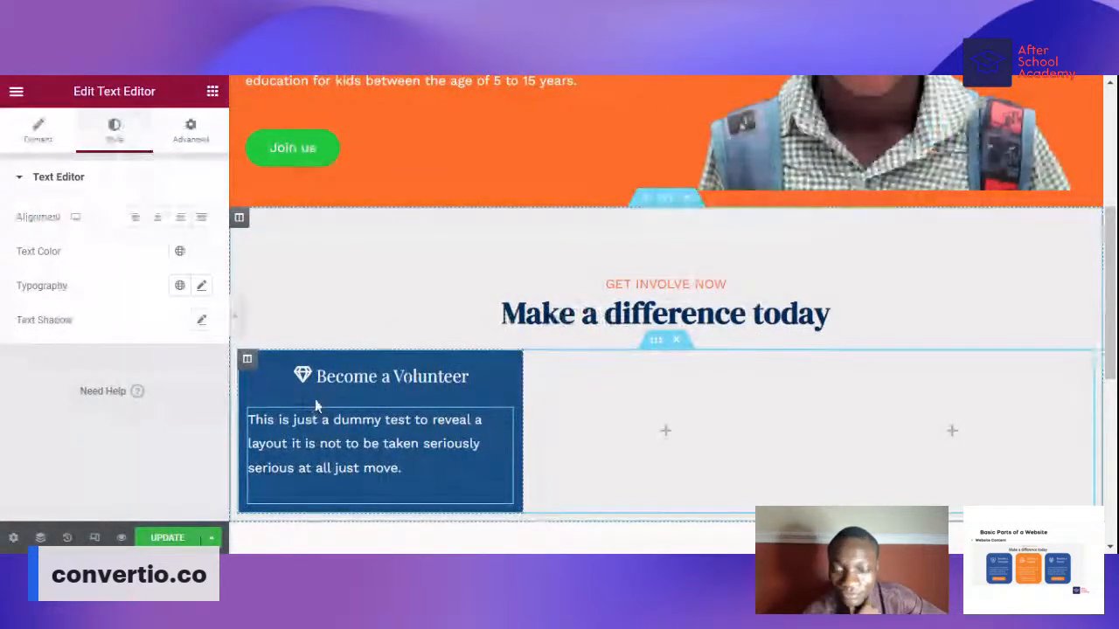
pyautogui.click(236, 315)
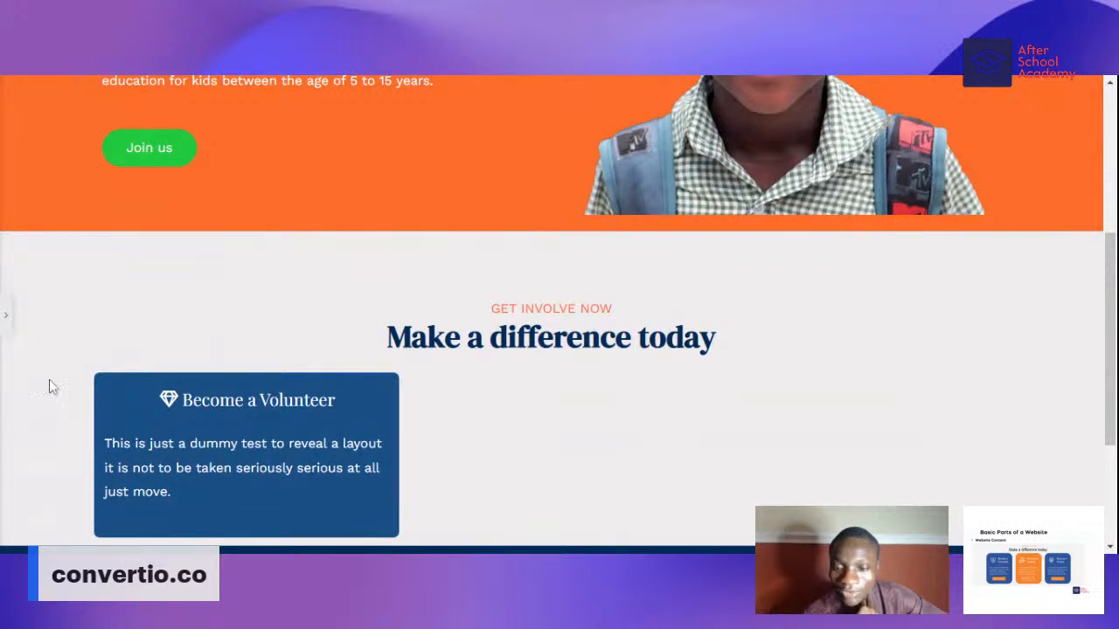
pyautogui.click(7, 314)
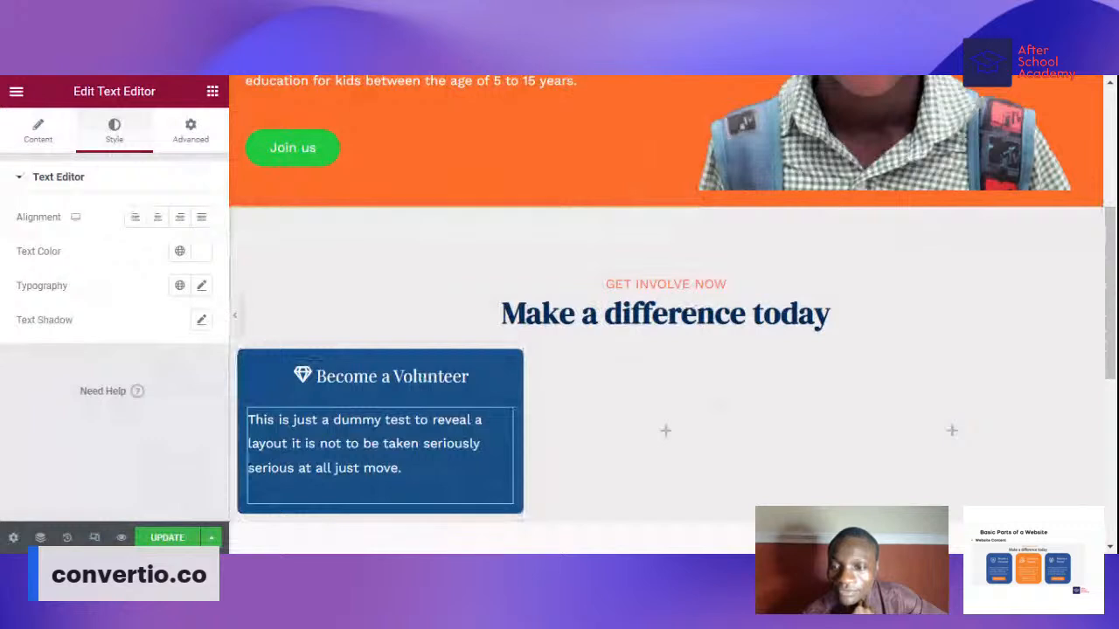
# - Set the paragraph's right margin to 0 in its Advanced layout settings
pyautogui.click(191, 131)
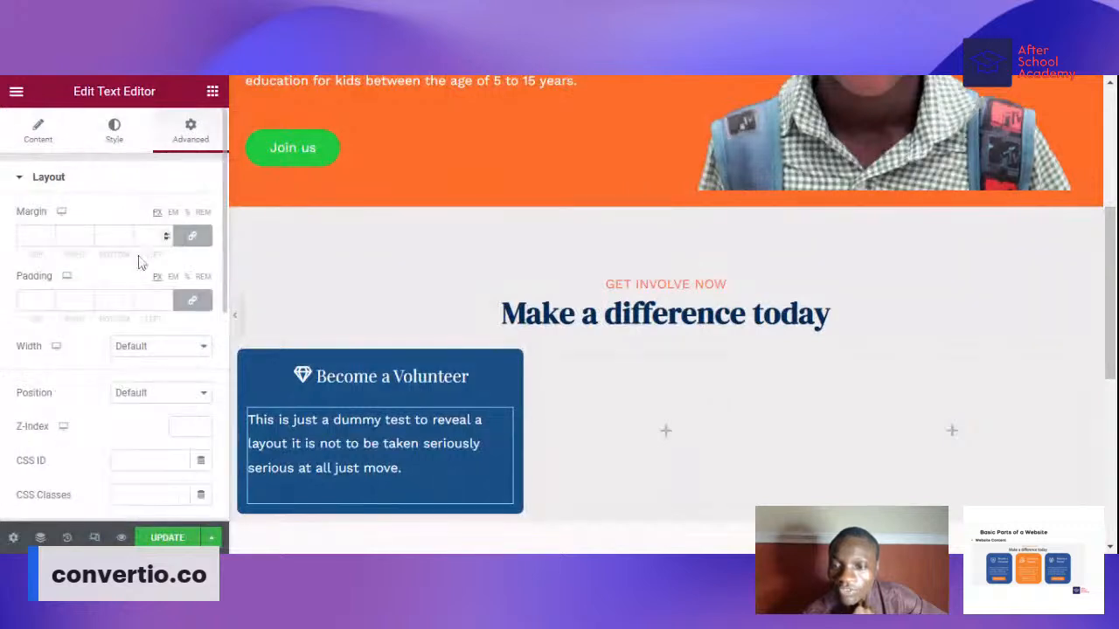
pyautogui.click(88, 234)
pyautogui.click(88, 235)
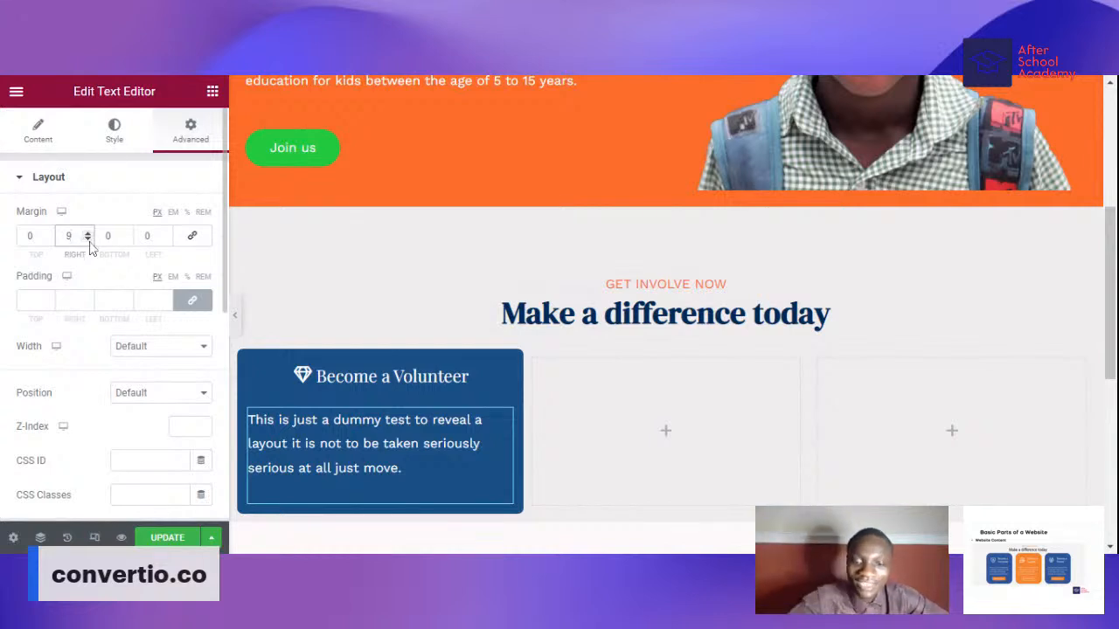
pyautogui.doubleClick(69, 236)
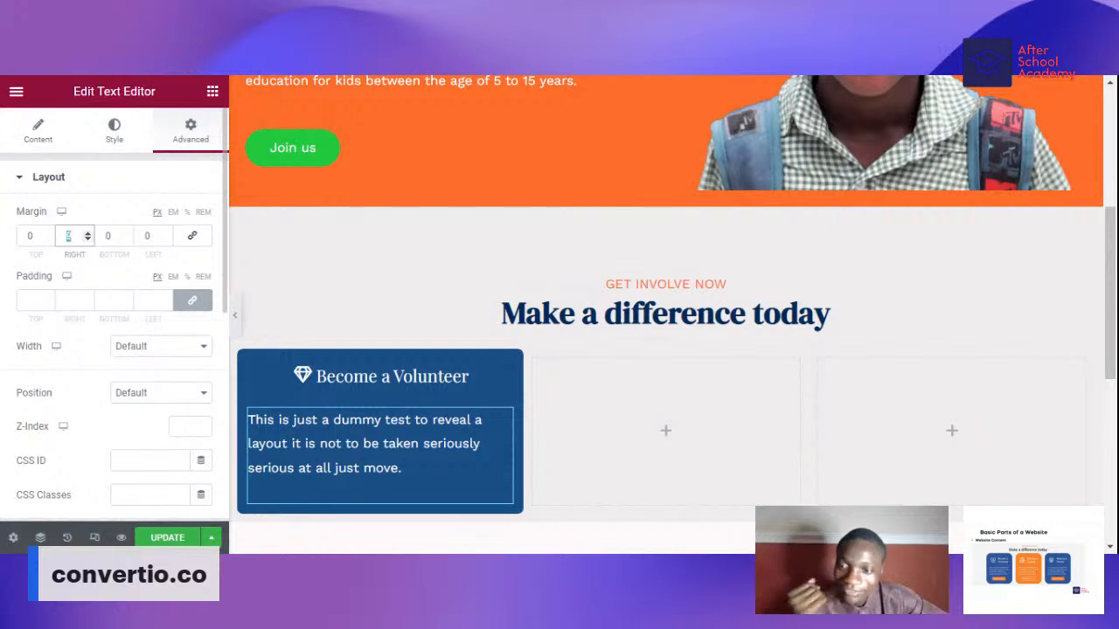
pyautogui.write('0')
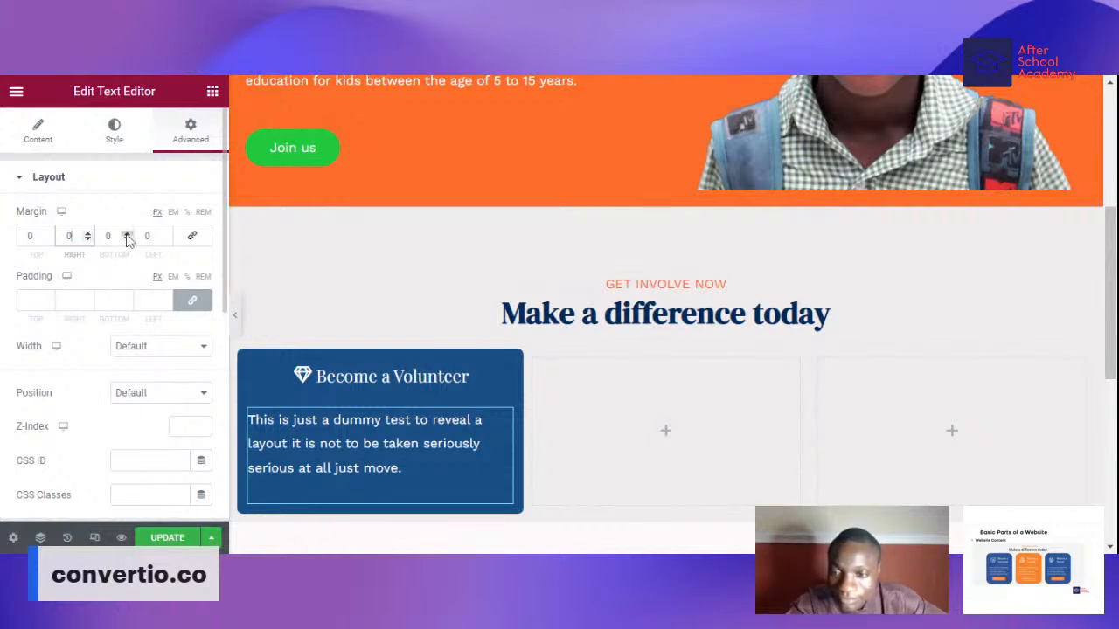
# - Raise the paragraph's left margin to 11 px and preview the indent
pyautogui.click(166, 236)
pyautogui.click(166, 236)
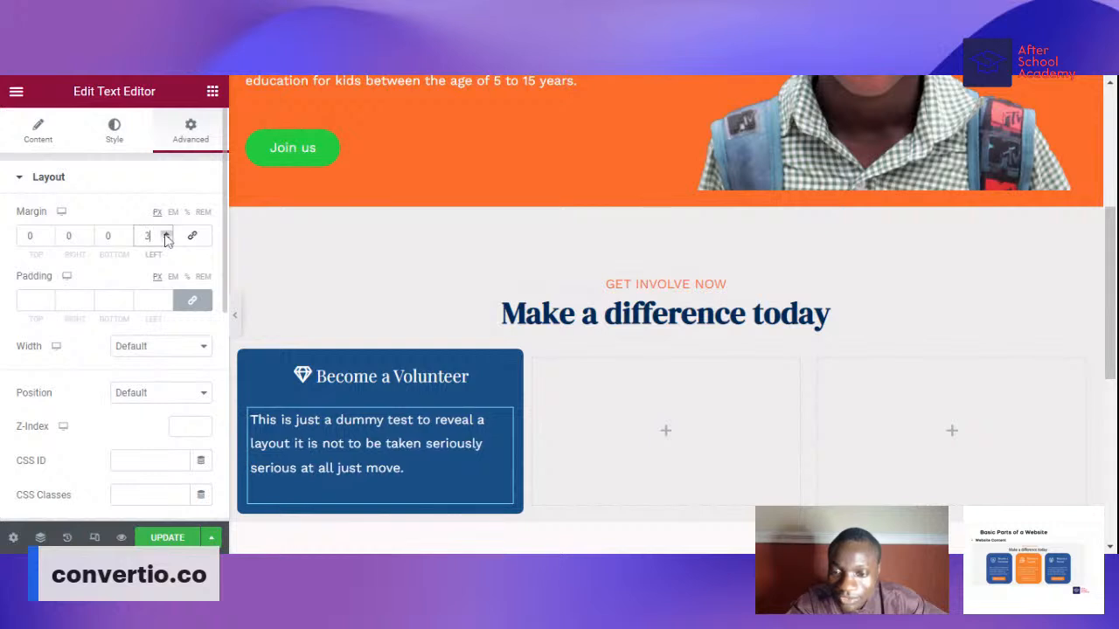
pyautogui.click(166, 236)
pyautogui.click(166, 236)
pyautogui.click(166, 236)
pyautogui.click(166, 236)
pyautogui.click(166, 236)
pyautogui.click(167, 236)
pyautogui.click(166, 236)
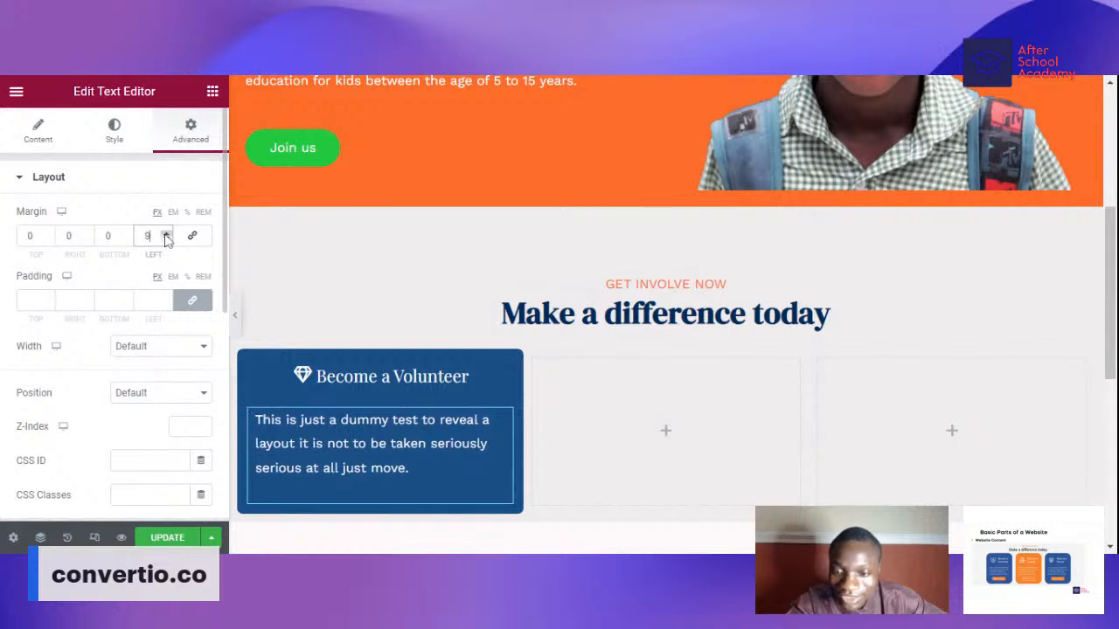
pyautogui.click(166, 236)
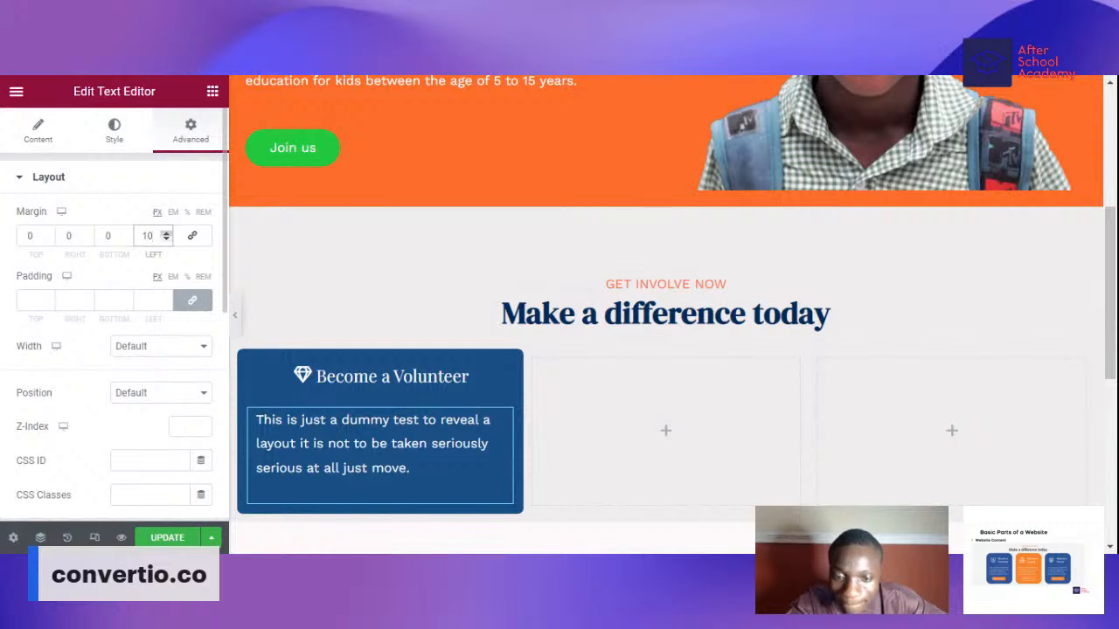
pyautogui.click(167, 236)
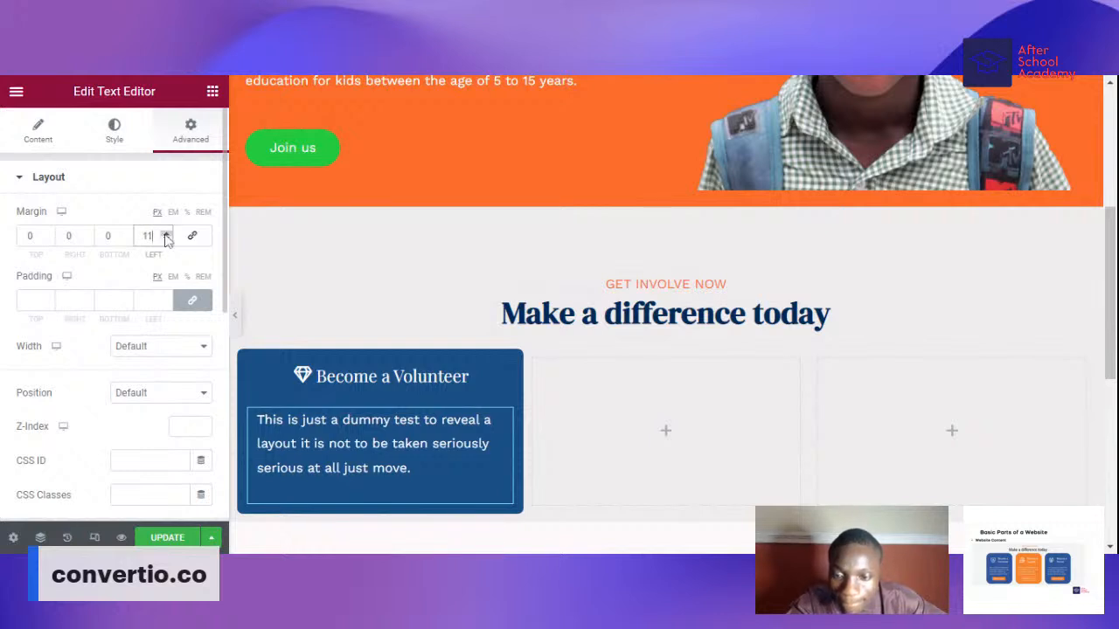
pyautogui.click(234, 314)
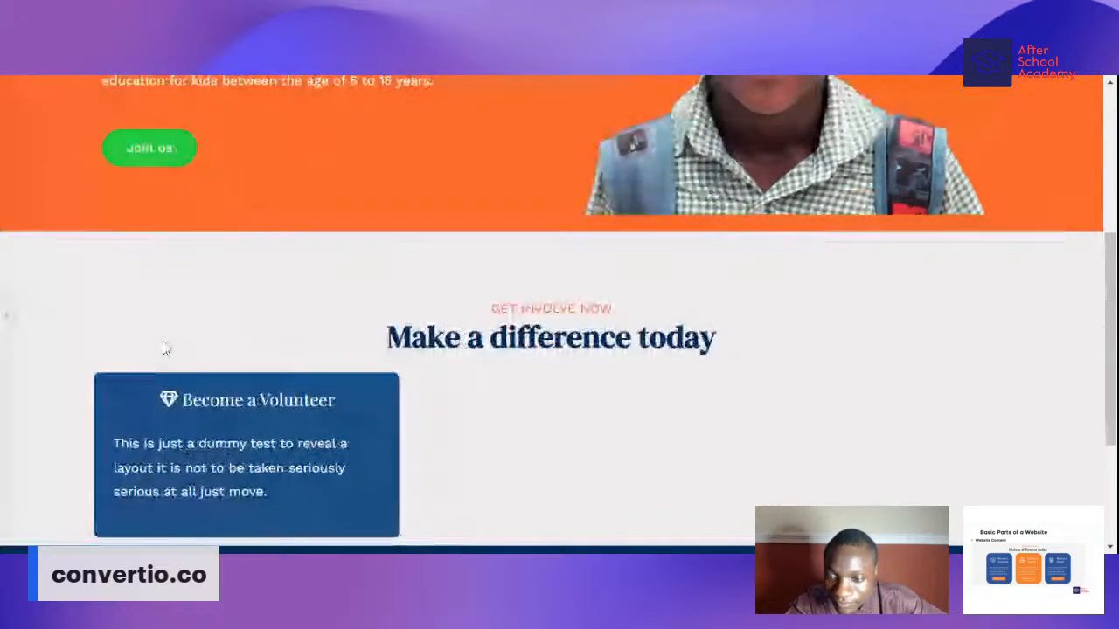
pyautogui.click(7, 317)
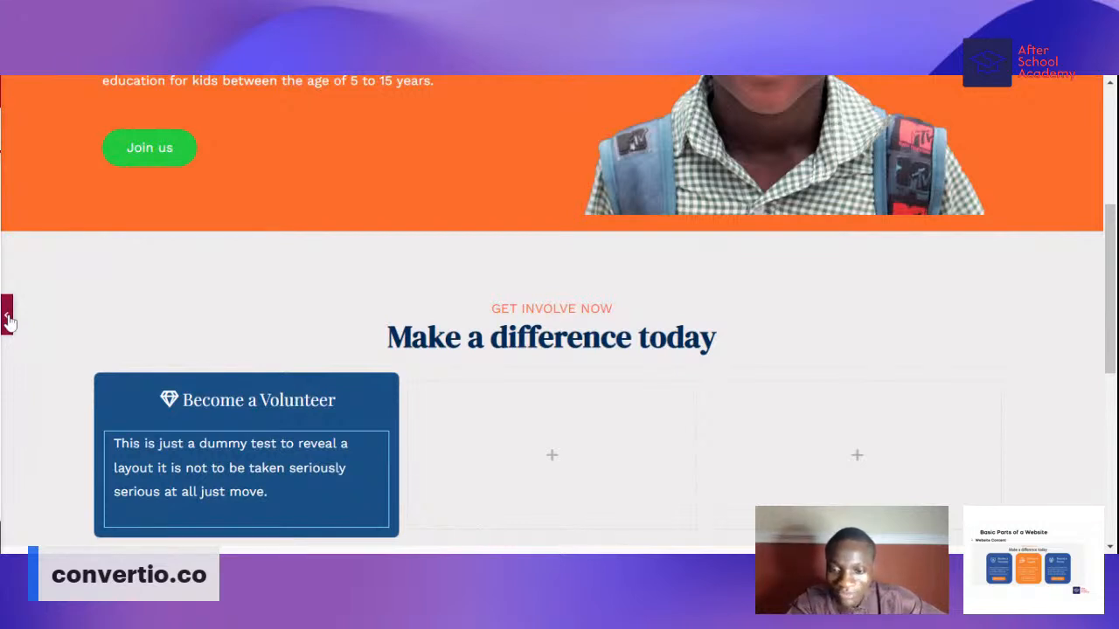
pyautogui.click(7, 320)
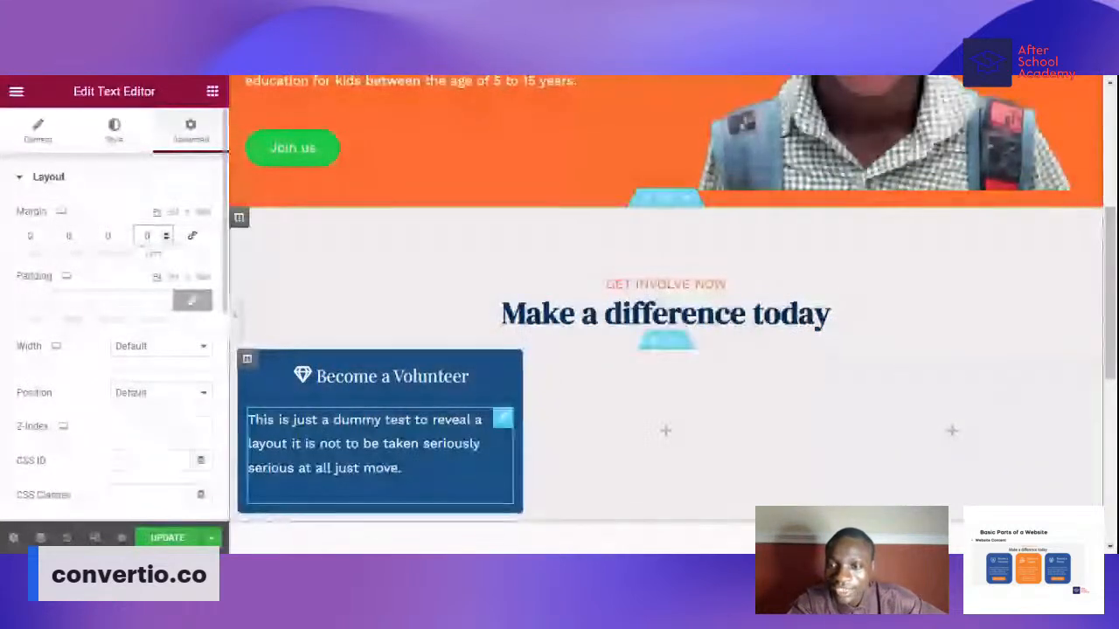
# - Centre-align the Volunteer paragraph text and preview the card
pyautogui.click(114, 128)
pyautogui.click(157, 217)
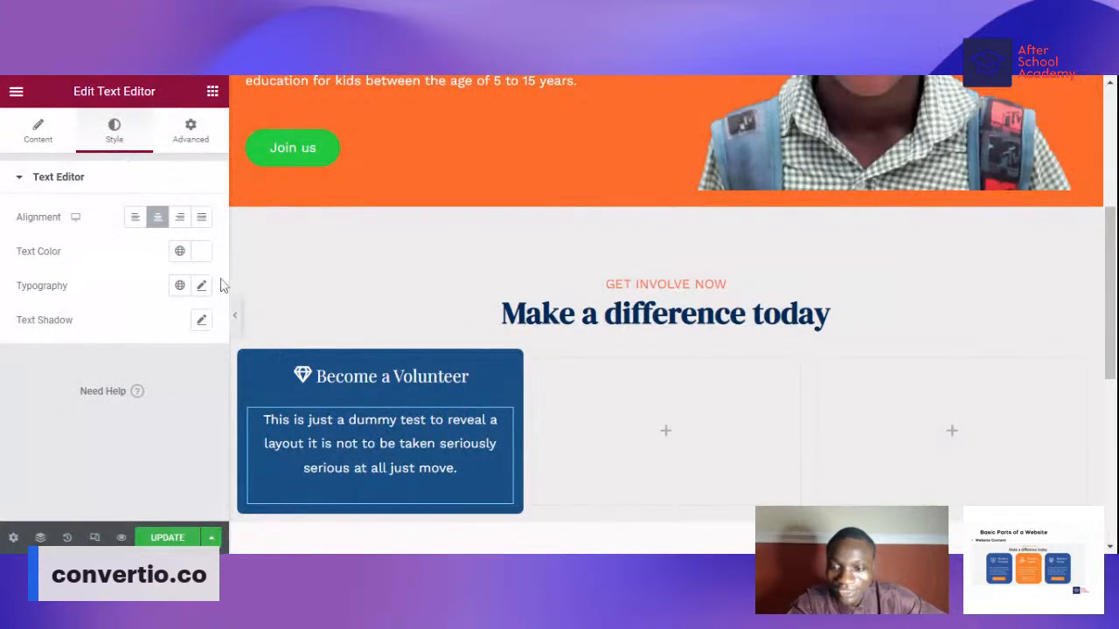
pyautogui.click(235, 315)
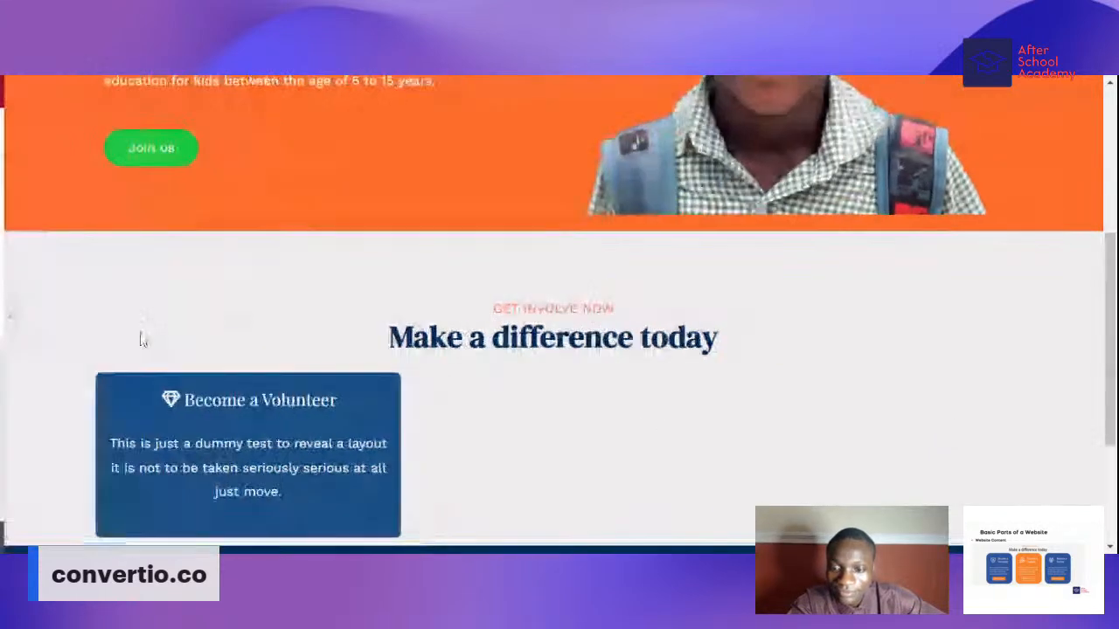
pyautogui.click(4, 301)
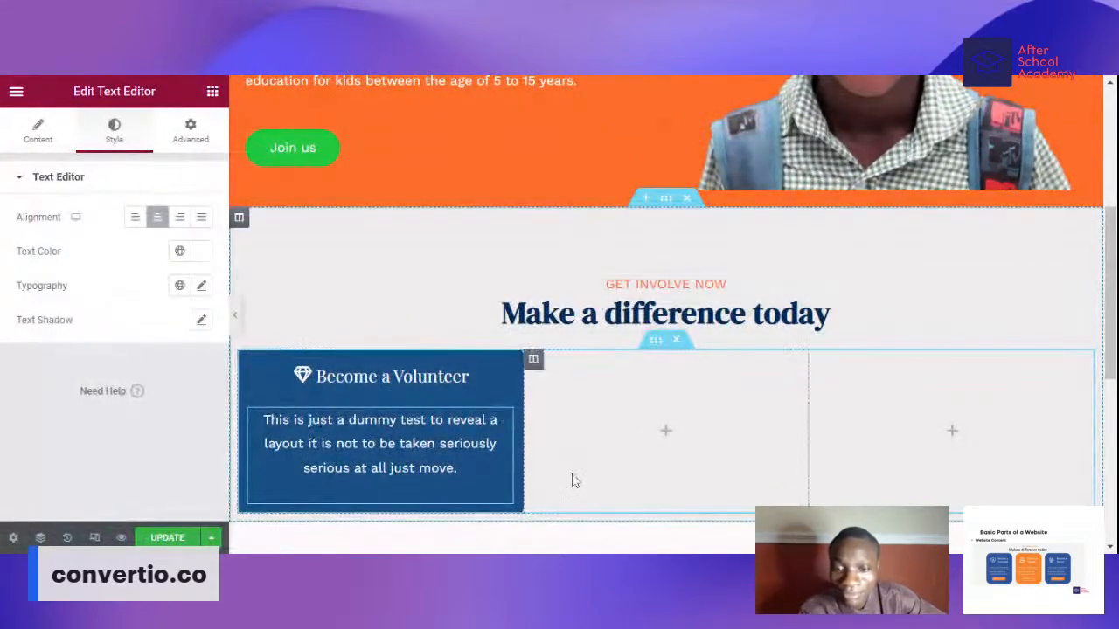
# - Drag a Button widget into the Volunteer card beneath the paragraph
pyautogui.click(212, 92)
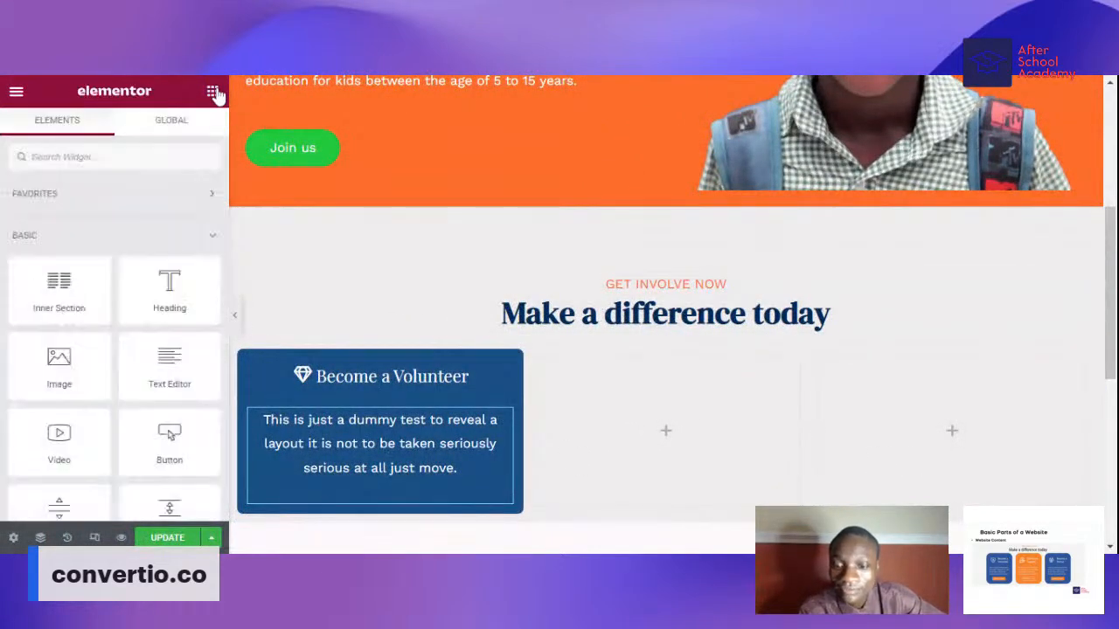
pyautogui.scroll(-1, 97, 393)
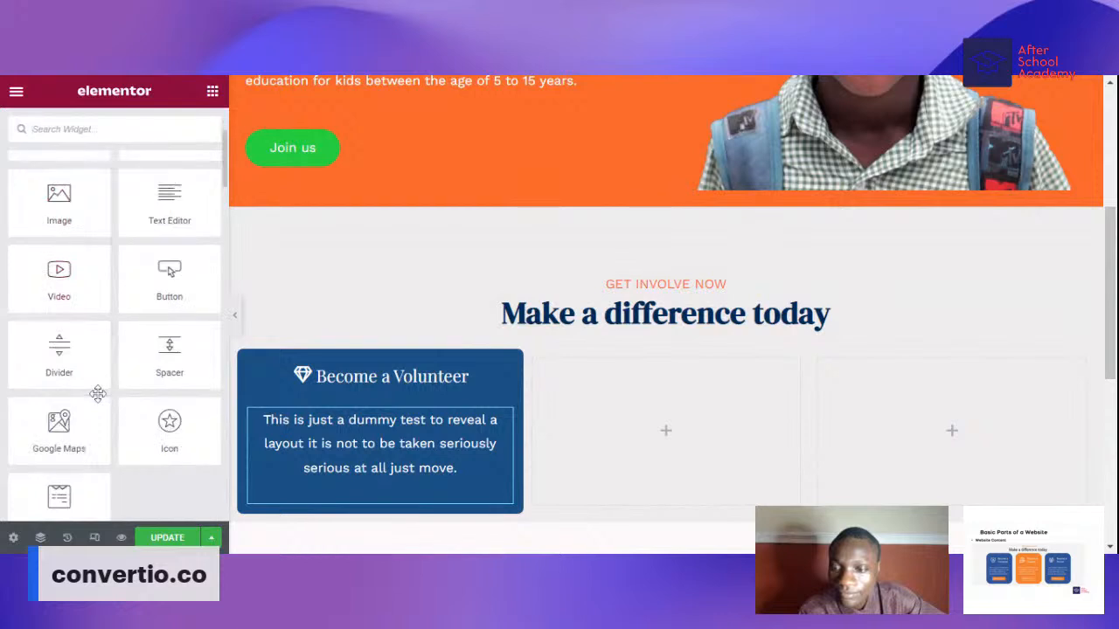
pyautogui.moveTo(195, 284); pyautogui.dragTo(426, 492)
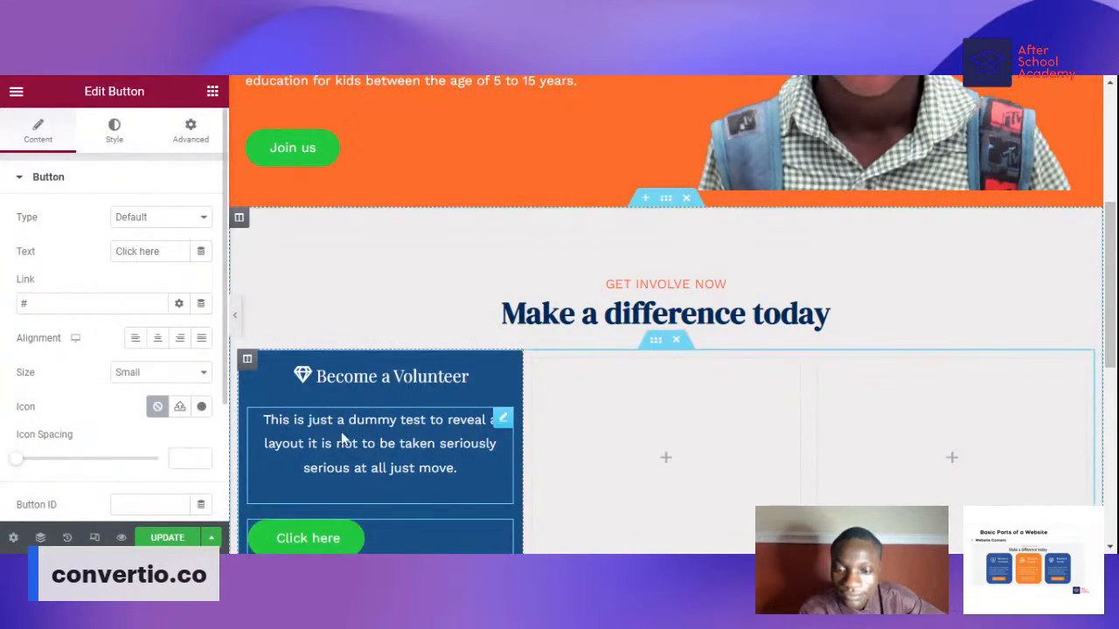
# - Centre the button, change its text to 'Join us now', and preview the page
pyautogui.scroll(-4, 342, 434)
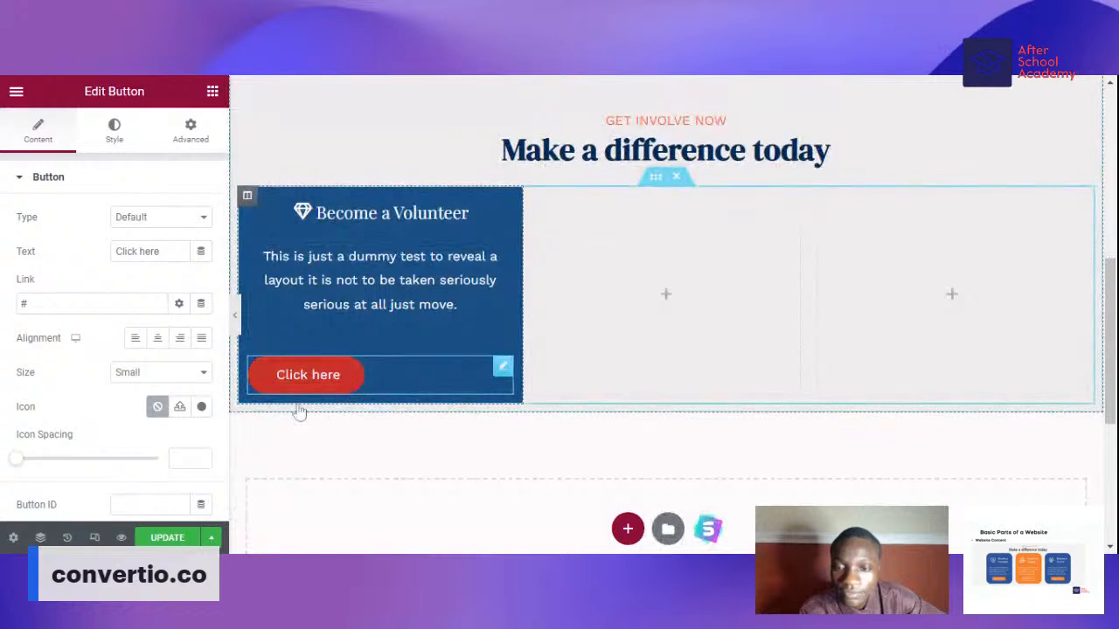
pyautogui.click(158, 342)
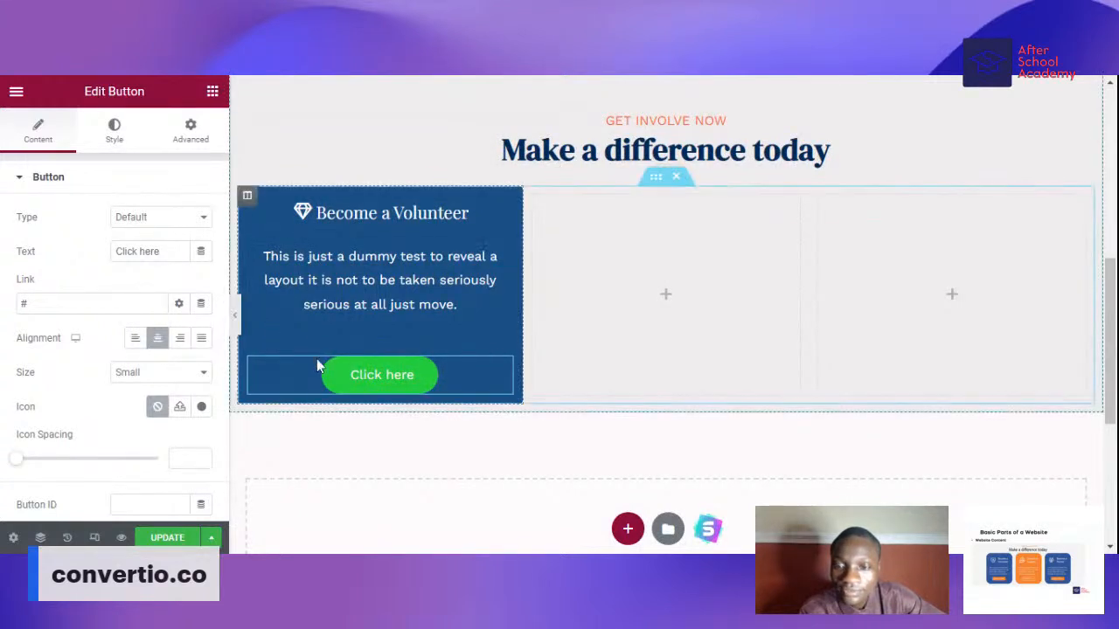
pyautogui.moveTo(161, 251); pyautogui.dragTo(92, 251)
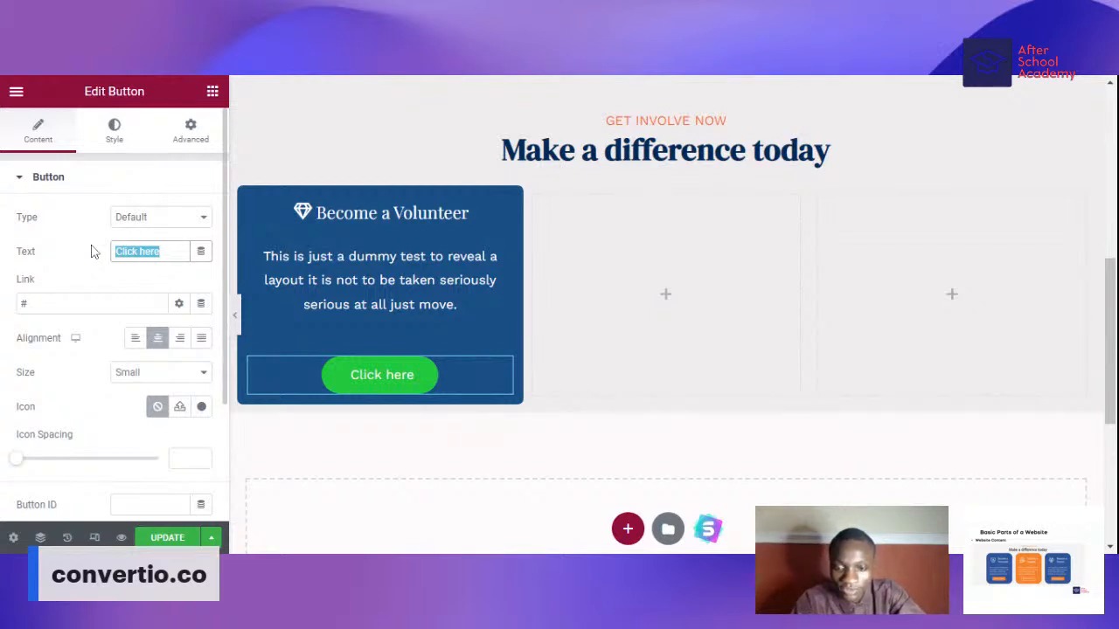
pyautogui.write('Join now')
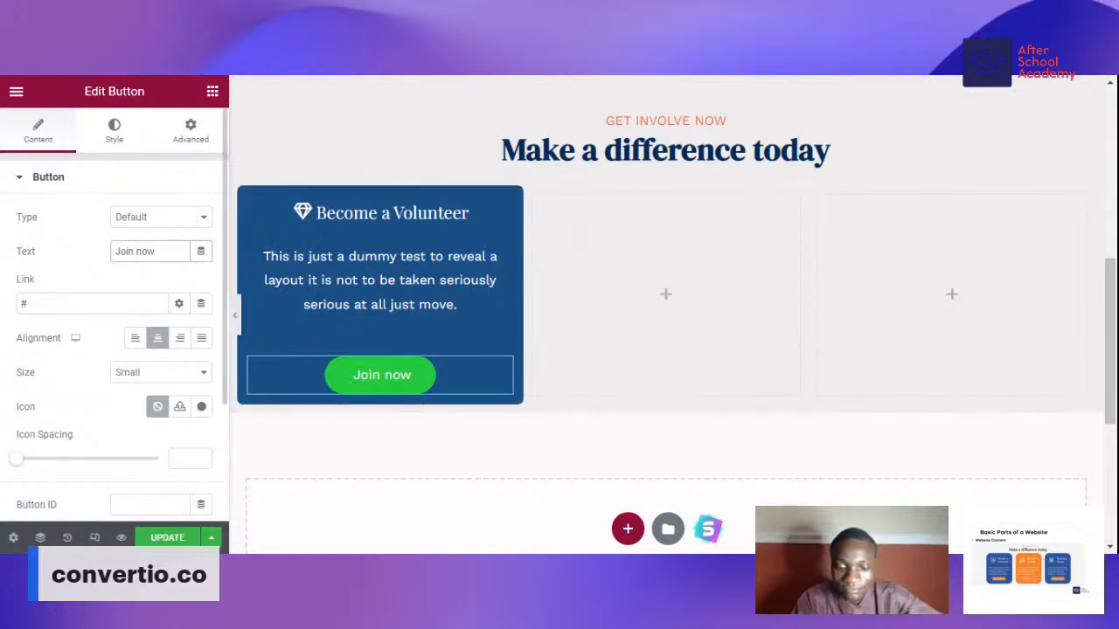
pyautogui.write('us')
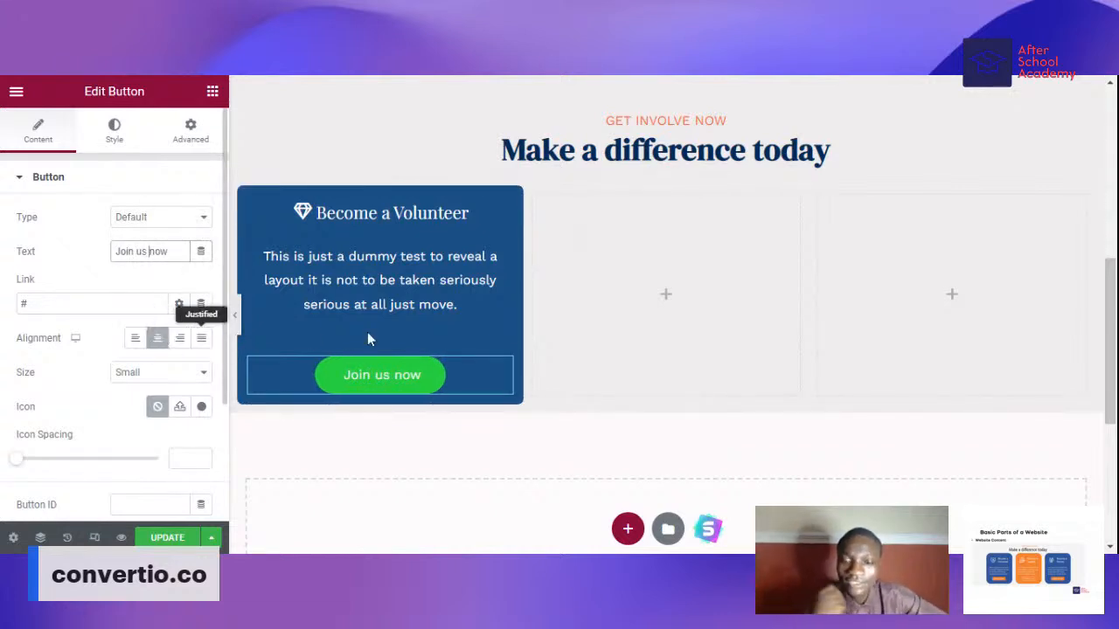
pyautogui.click(234, 316)
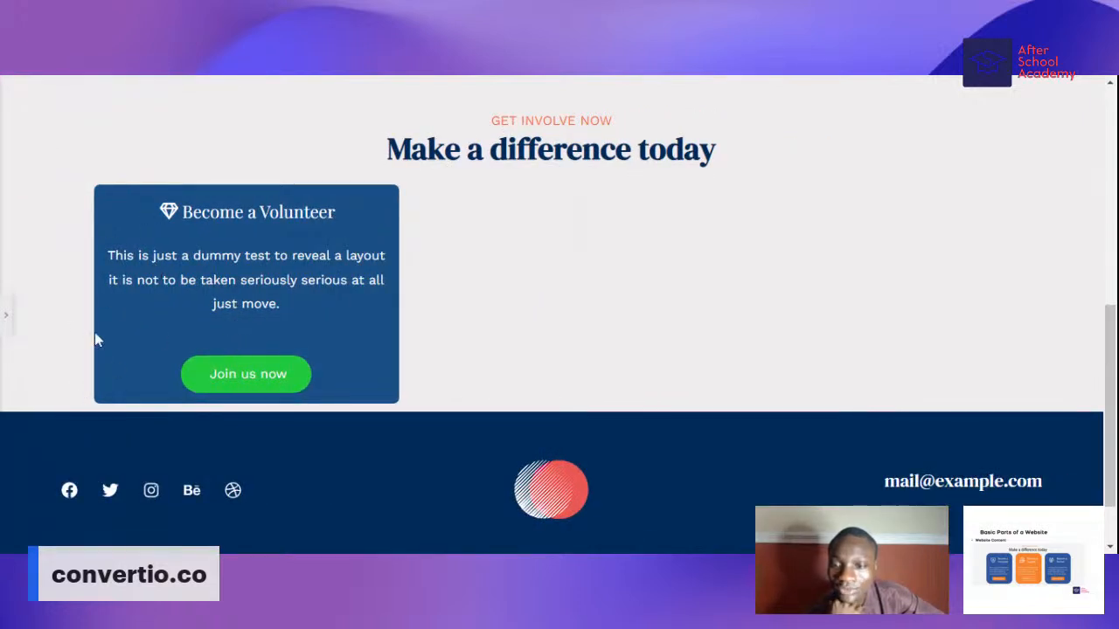
# - Unlink the button's padding in Advanced > Layout and set the top padding to 0
pyautogui.click(6, 316)
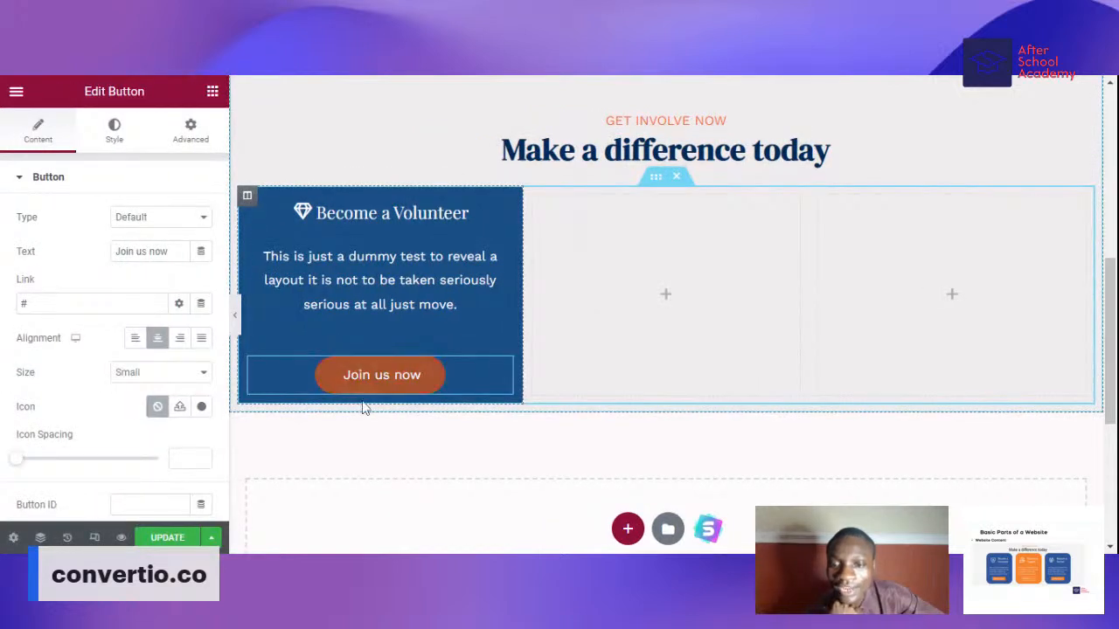
pyautogui.click(192, 128)
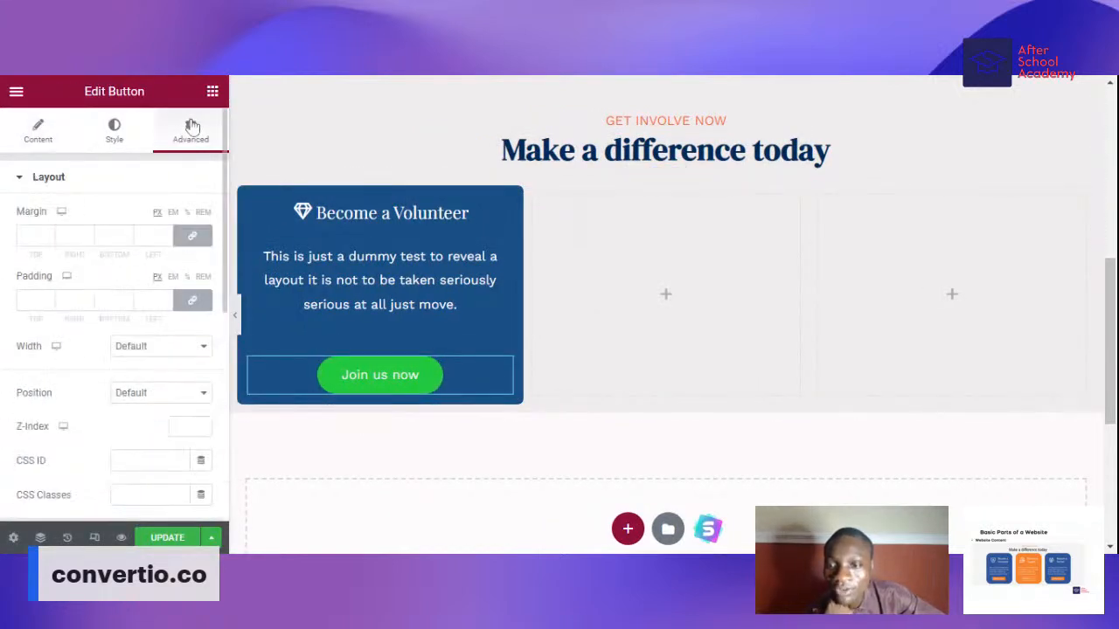
pyautogui.click(194, 301)
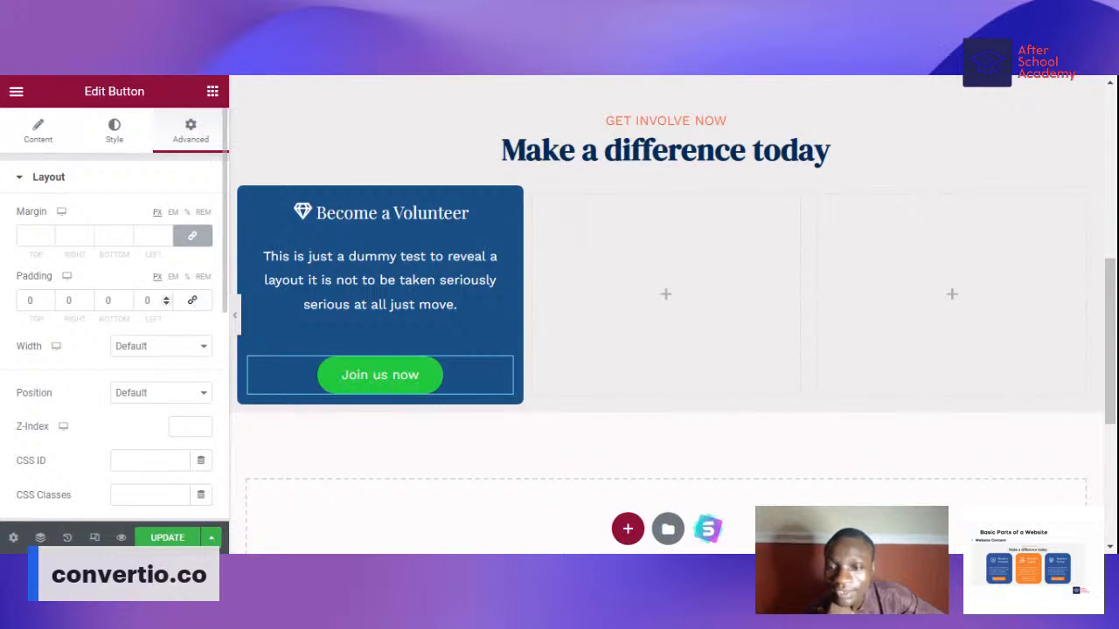
pyautogui.moveTo(128, 298); pyautogui.dragTo(128, 300)
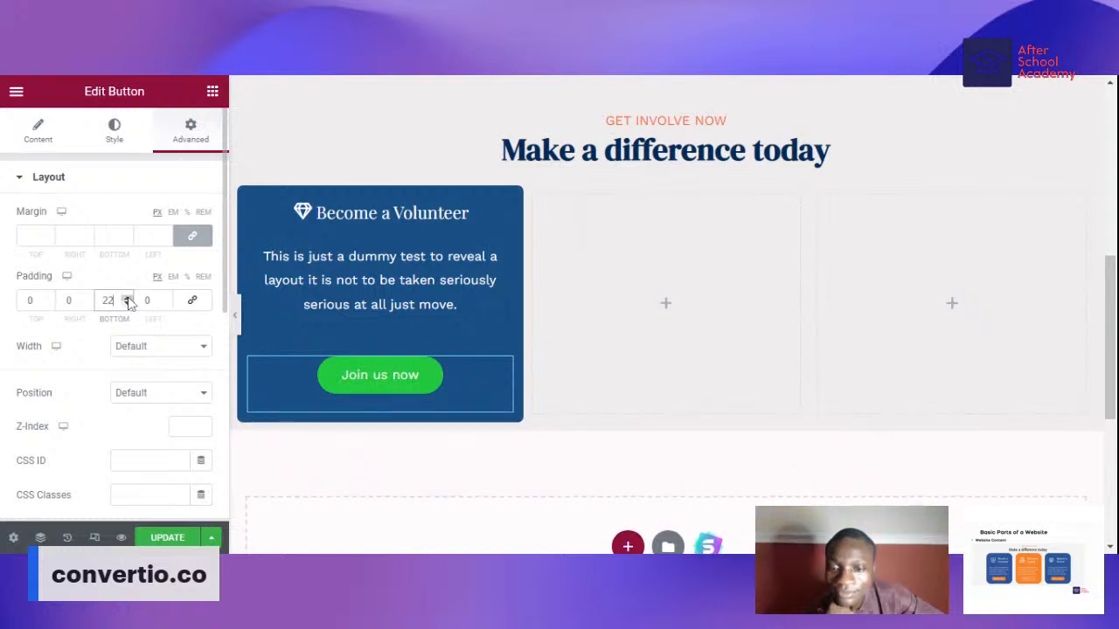
pyautogui.click(48, 299)
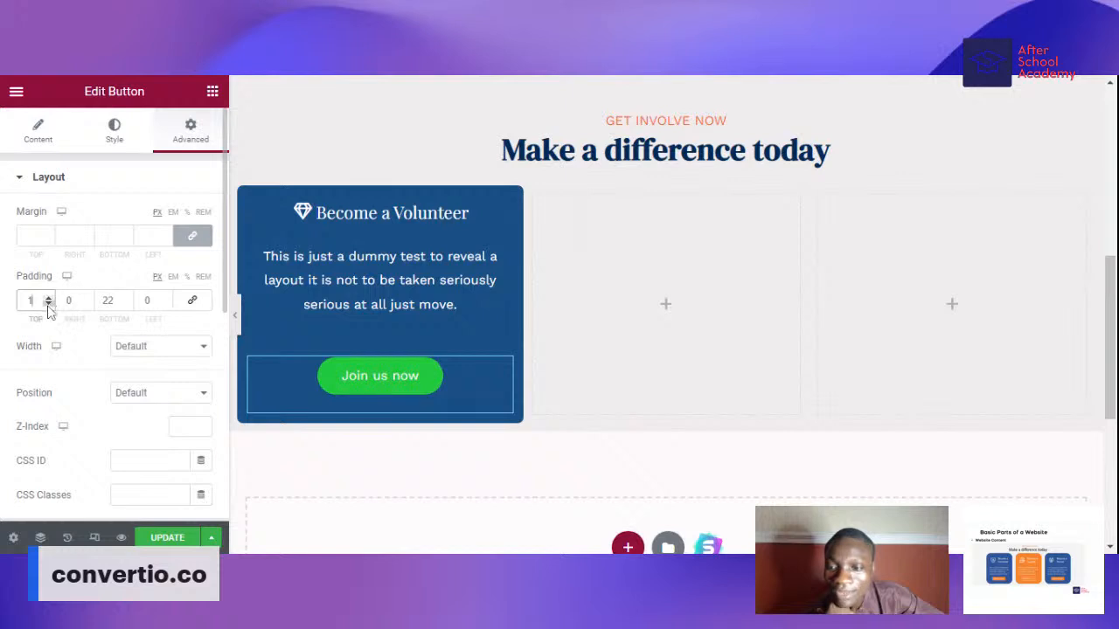
pyautogui.click(49, 304)
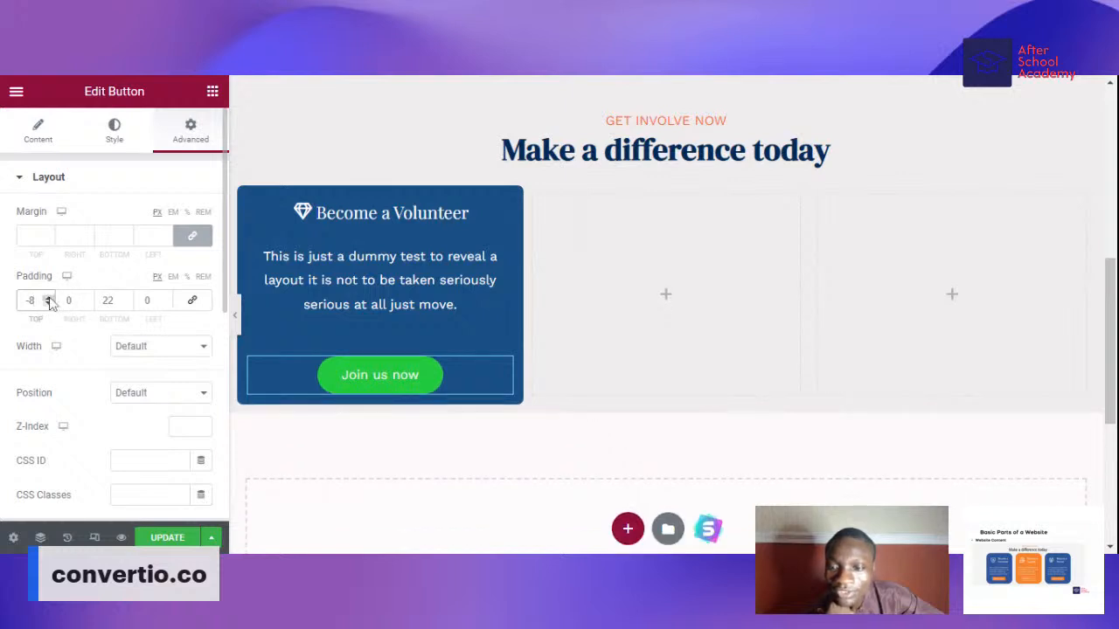
pyautogui.moveTo(34, 300); pyautogui.dragTo(15, 304)
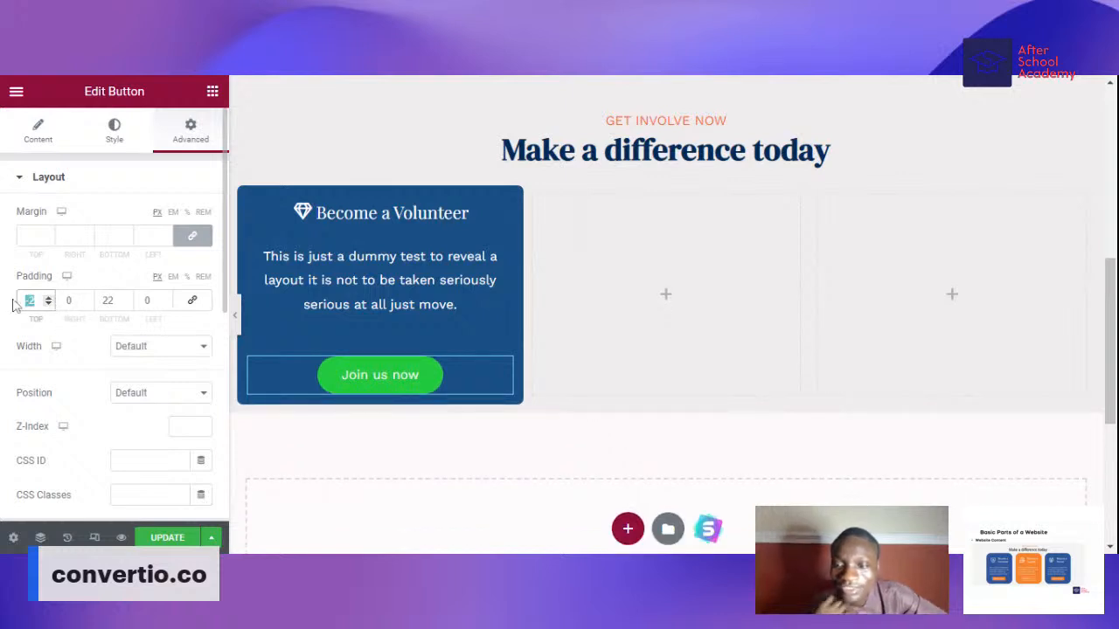
pyautogui.write('0')
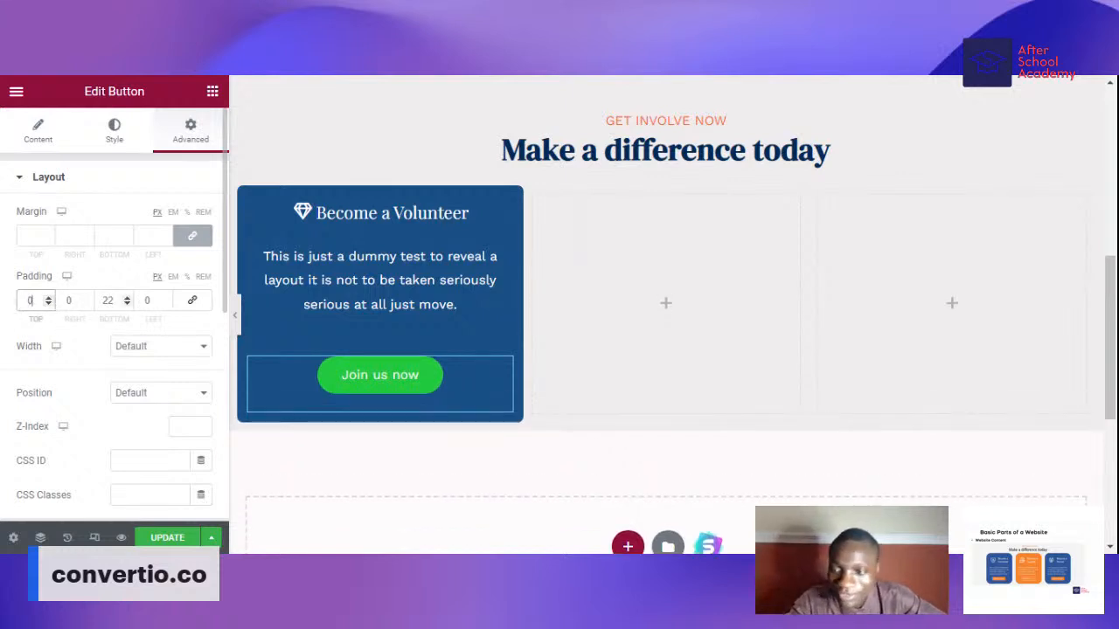
# - Settle the button's bottom padding at 25, checking it in preview along the way
pyautogui.click(126, 298)
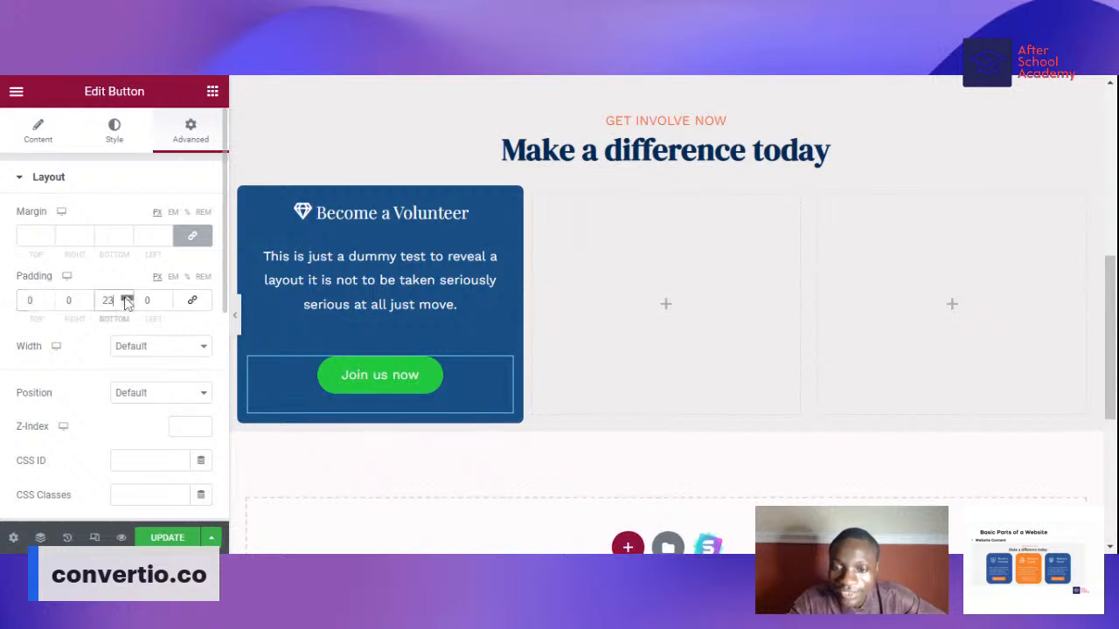
pyautogui.click(127, 298)
pyautogui.click(127, 304)
pyautogui.click(126, 304)
pyautogui.click(127, 305)
pyautogui.click(127, 304)
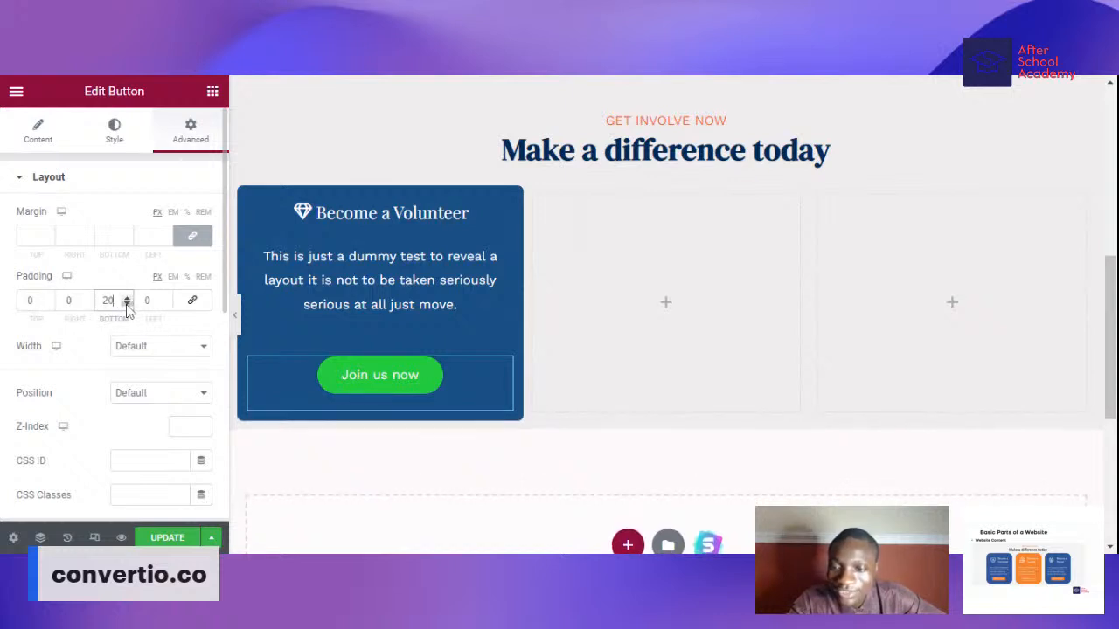
pyautogui.click(234, 315)
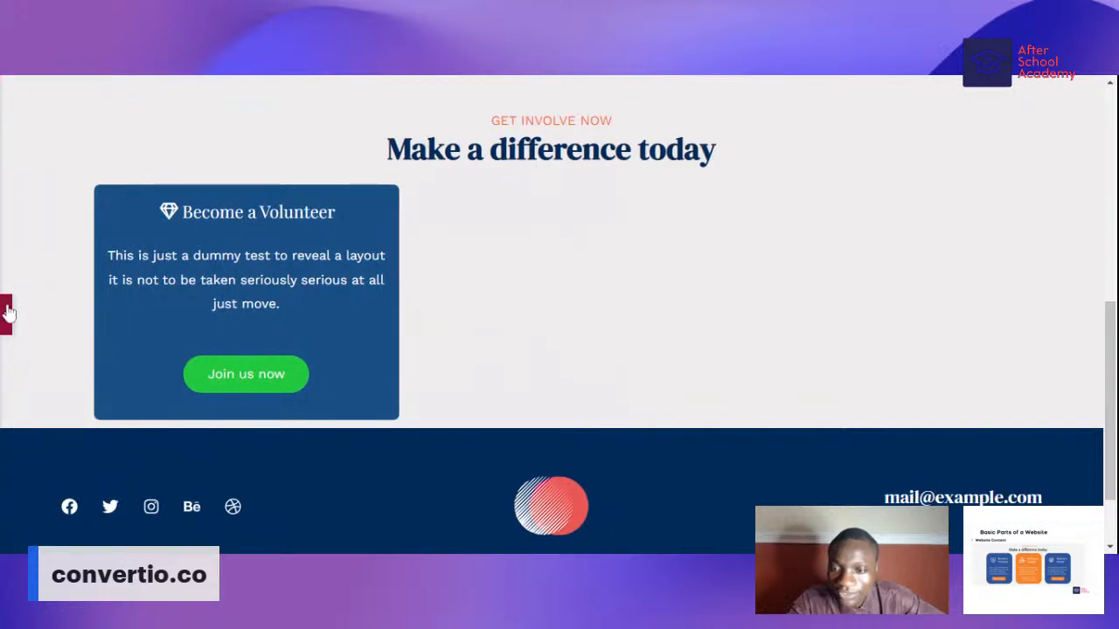
pyautogui.click(6, 313)
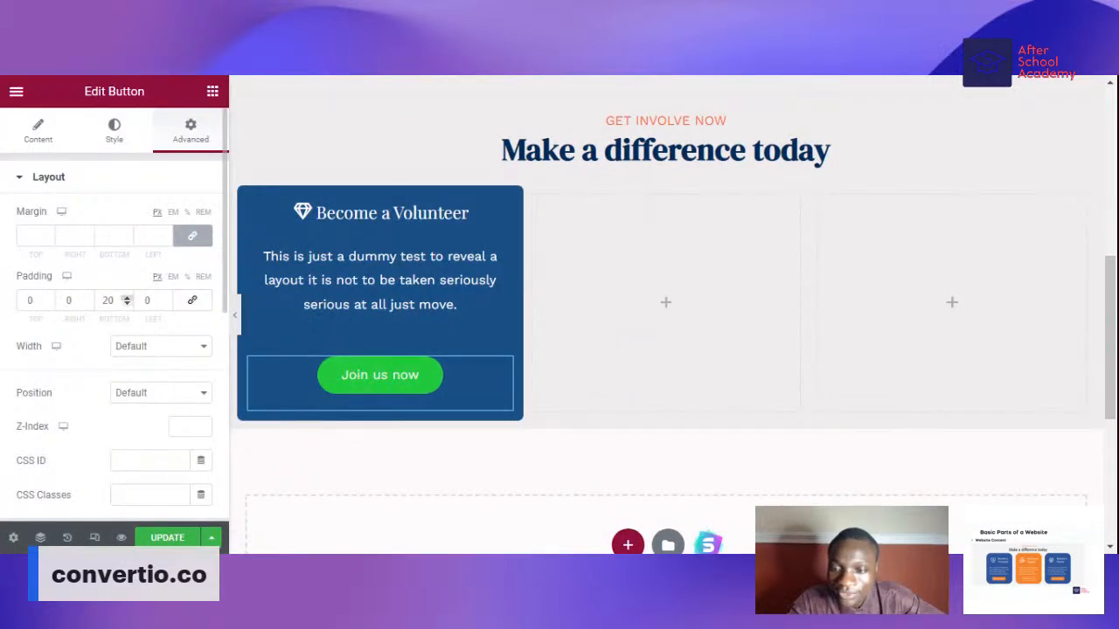
pyautogui.click(127, 300)
pyautogui.click(127, 299)
pyautogui.click(126, 300)
pyautogui.click(127, 299)
pyautogui.click(127, 299)
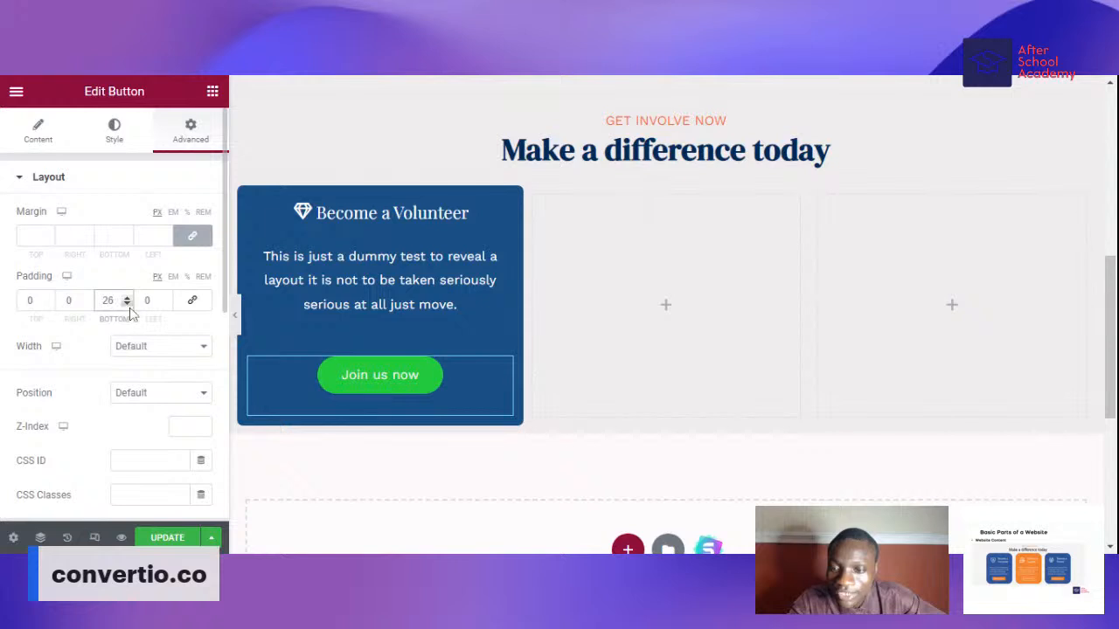
pyautogui.click(127, 303)
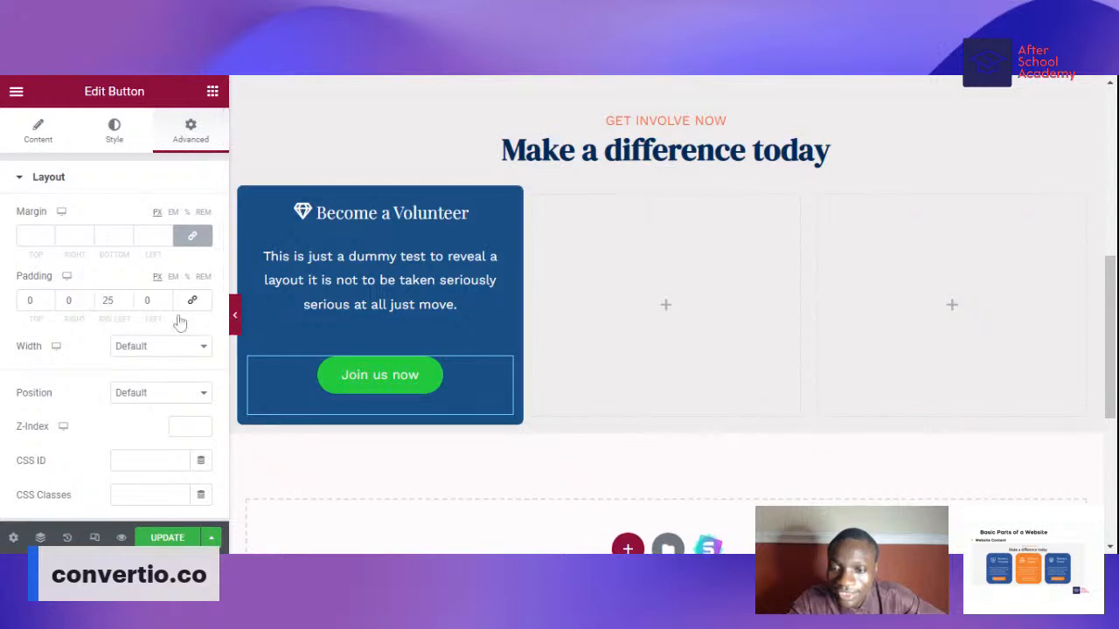
pyautogui.click(234, 315)
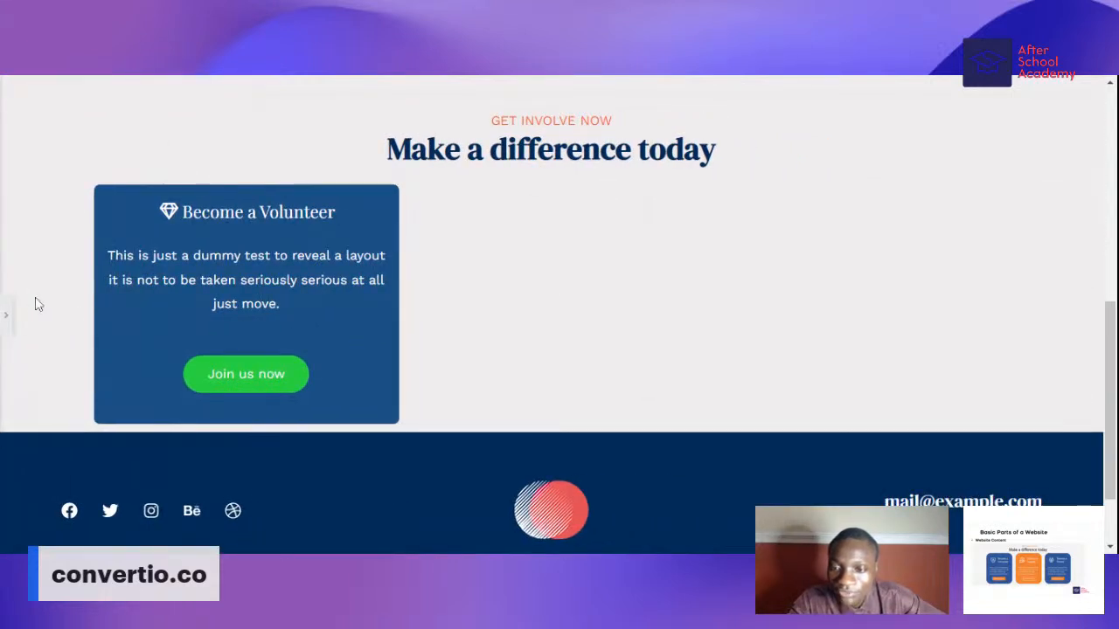
pyautogui.click(6, 313)
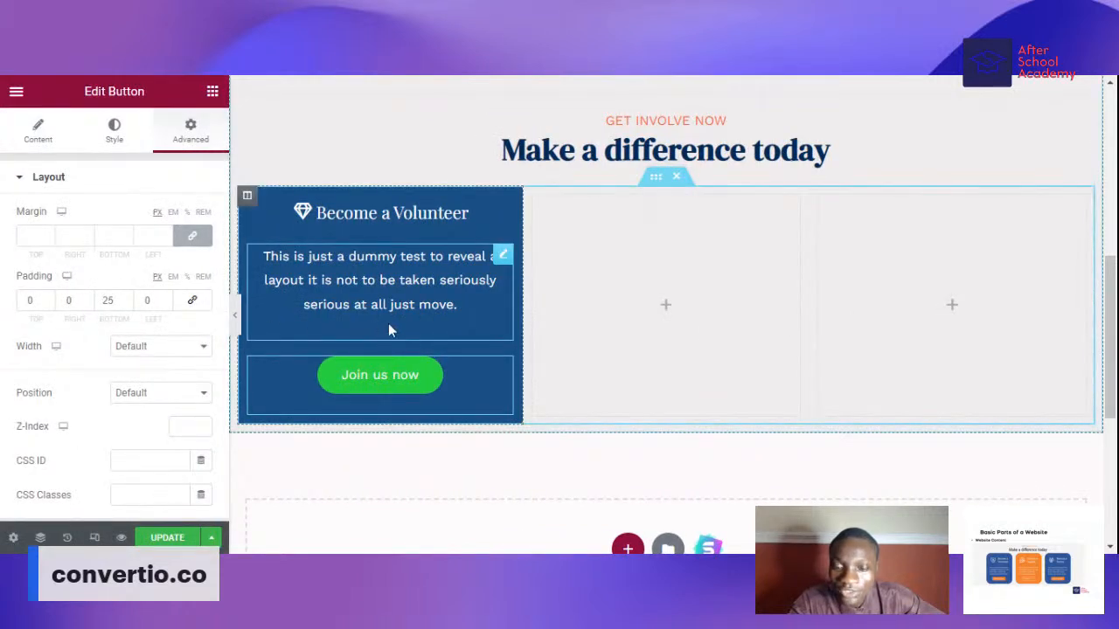
# - Give the Volunteer card's description text a -15 bottom margin and check it in preview
pyautogui.click(504, 255)
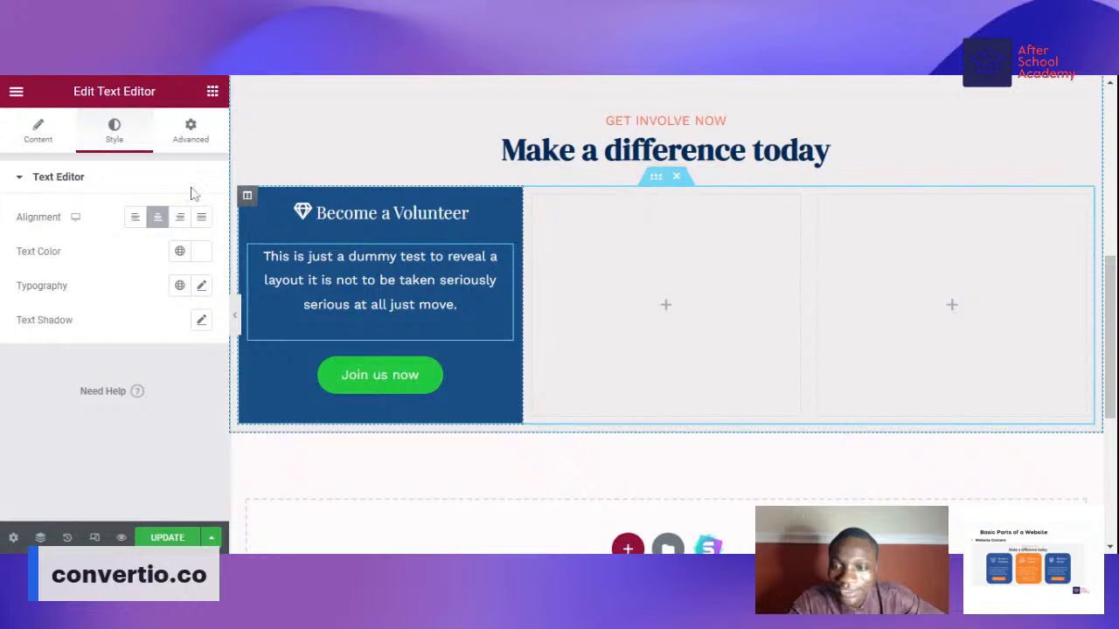
pyautogui.click(194, 131)
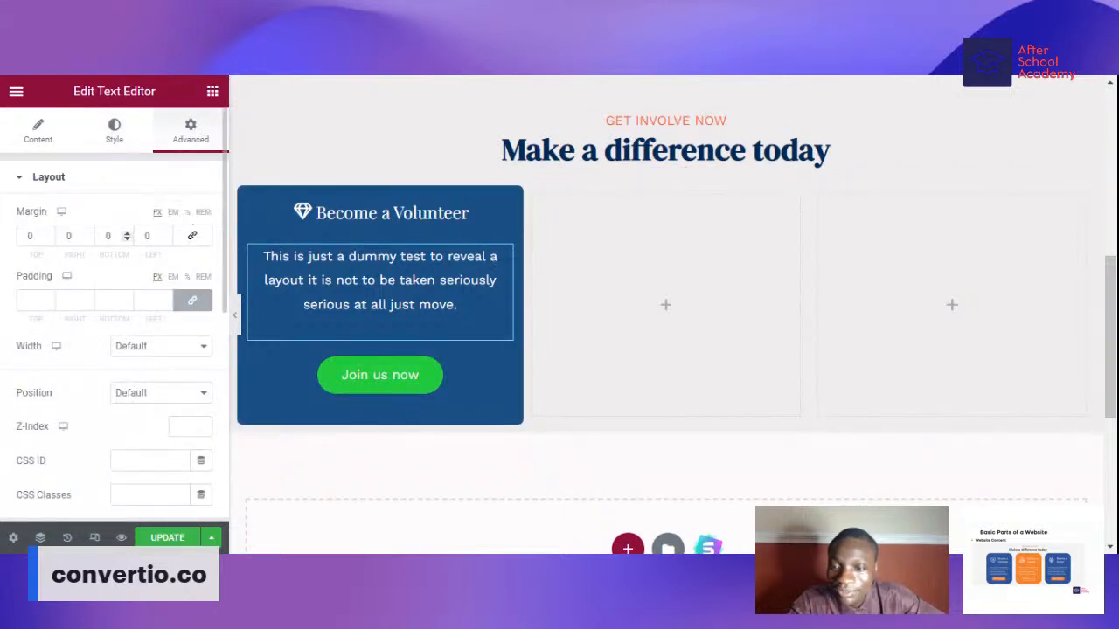
pyautogui.click(127, 234)
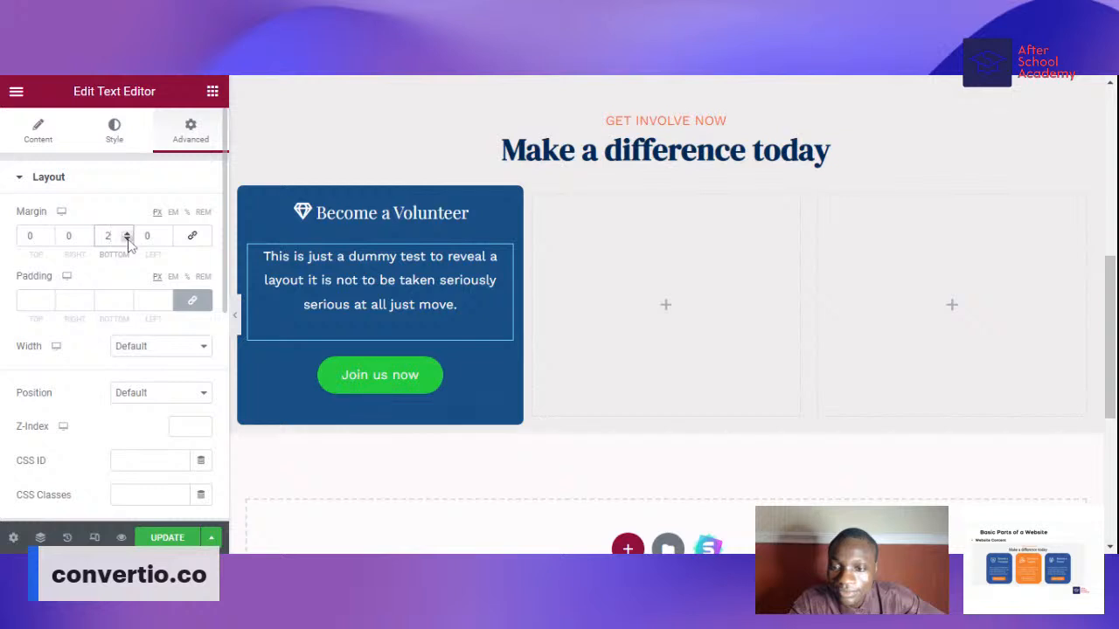
pyautogui.click(127, 239)
pyautogui.click(127, 239)
pyautogui.click(127, 240)
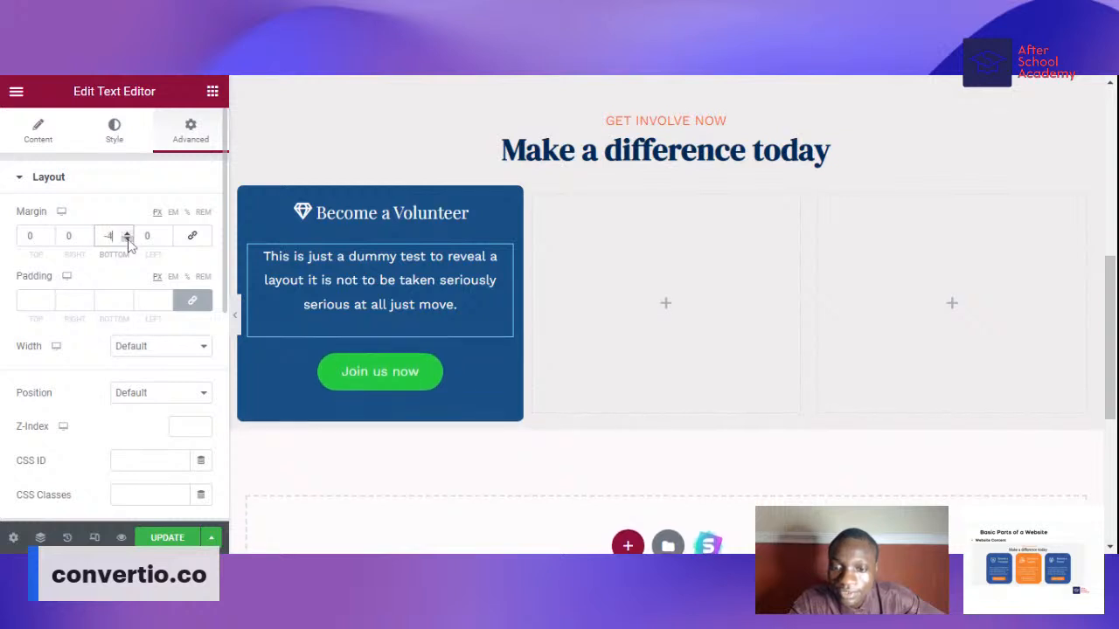
pyautogui.click(127, 240)
pyautogui.click(127, 239)
pyautogui.click(126, 239)
pyautogui.click(127, 240)
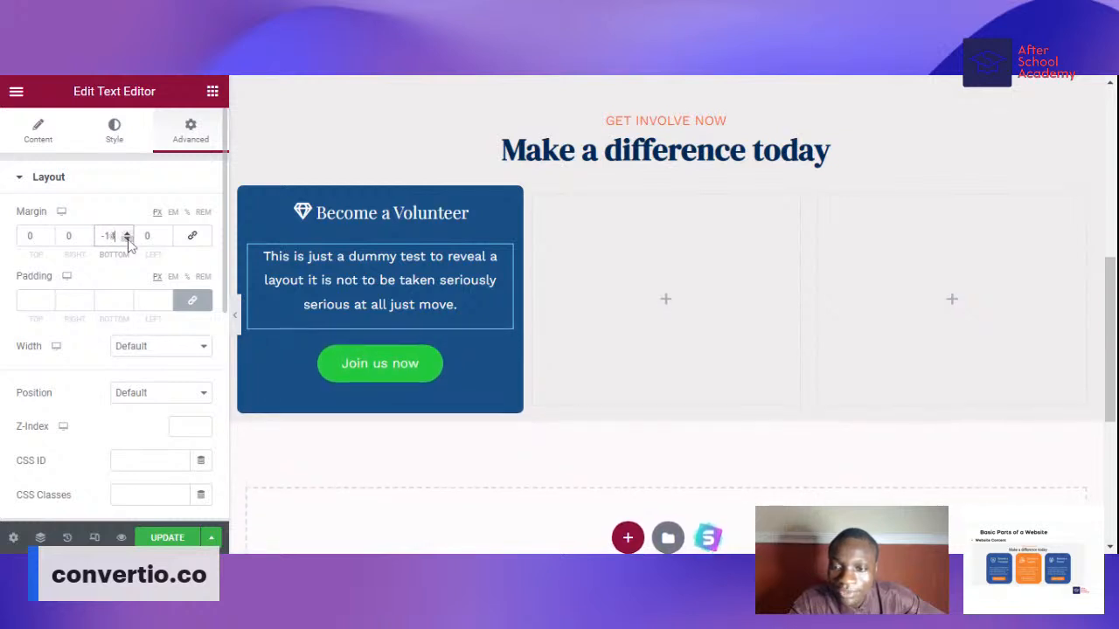
pyautogui.click(127, 240)
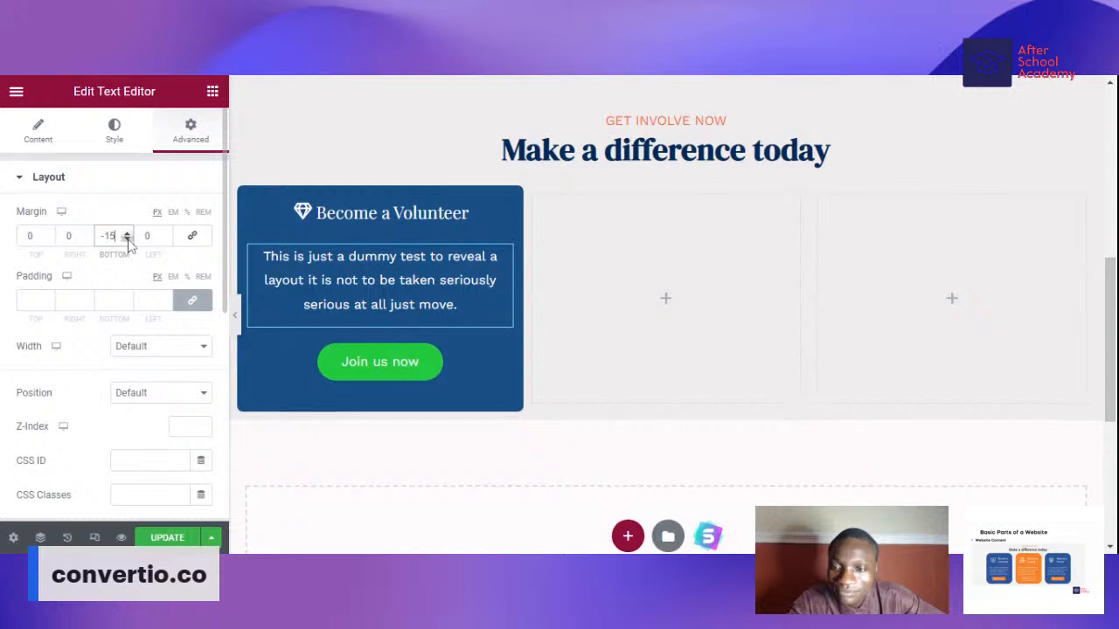
pyautogui.click(235, 313)
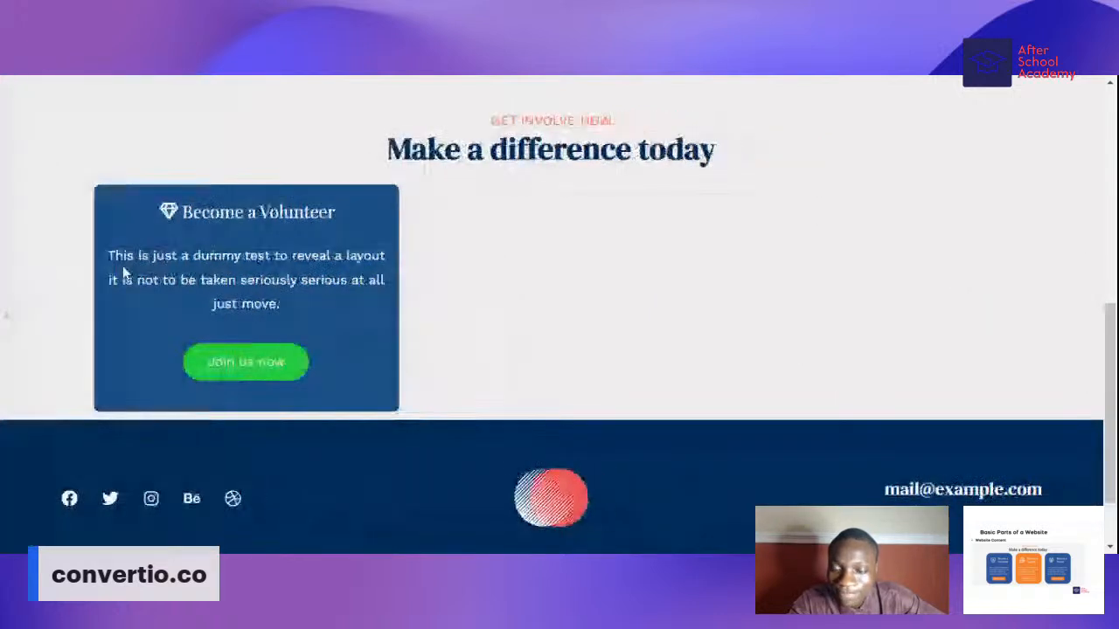
pyautogui.click(7, 296)
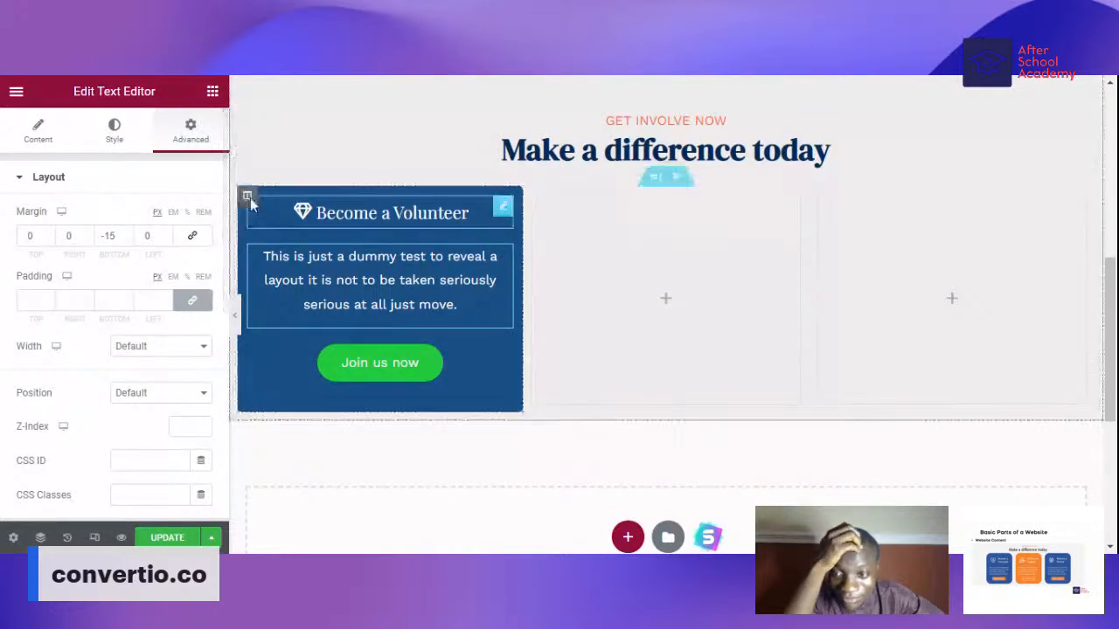
# - Unlink the Volunteer column's margin, set right and left to 40, and preview
pyautogui.click(247, 196)
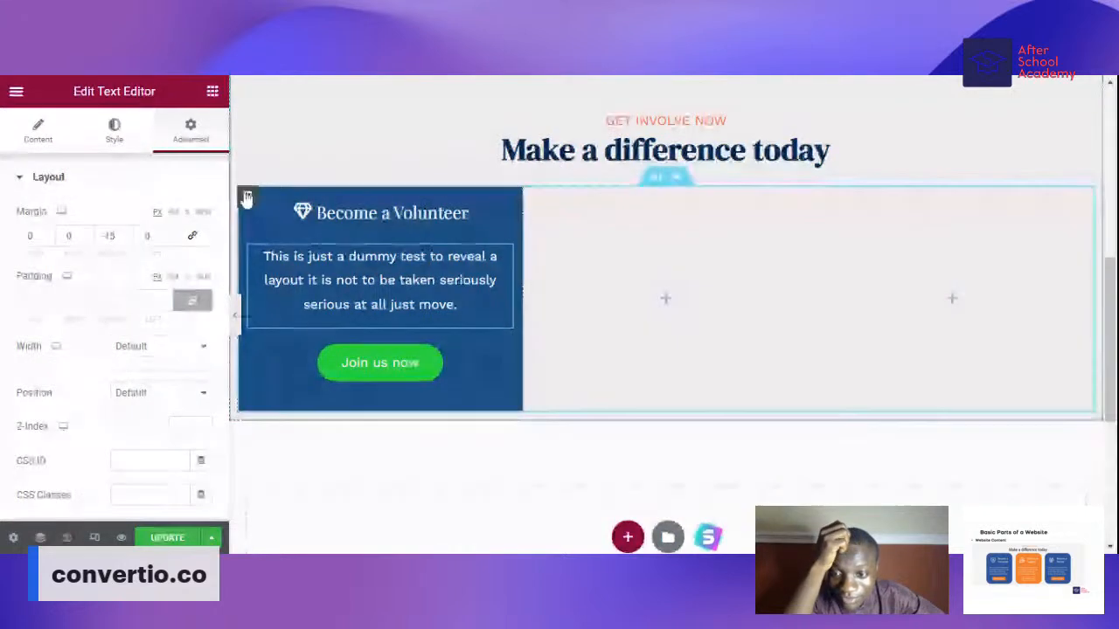
pyautogui.click(191, 131)
pyautogui.click(192, 235)
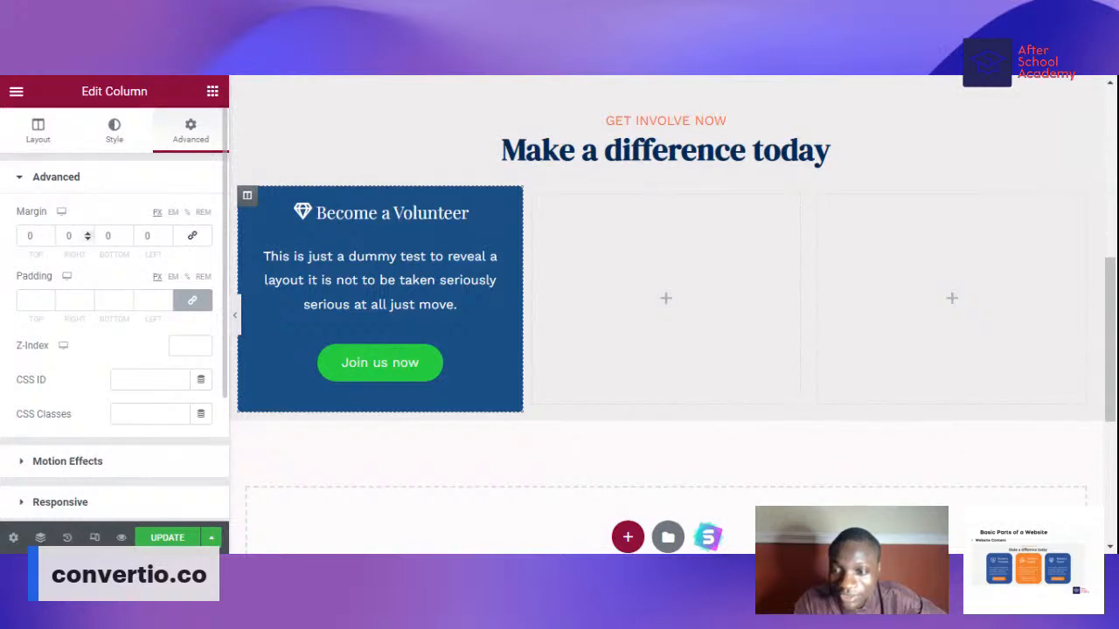
pyautogui.doubleClick(69, 236)
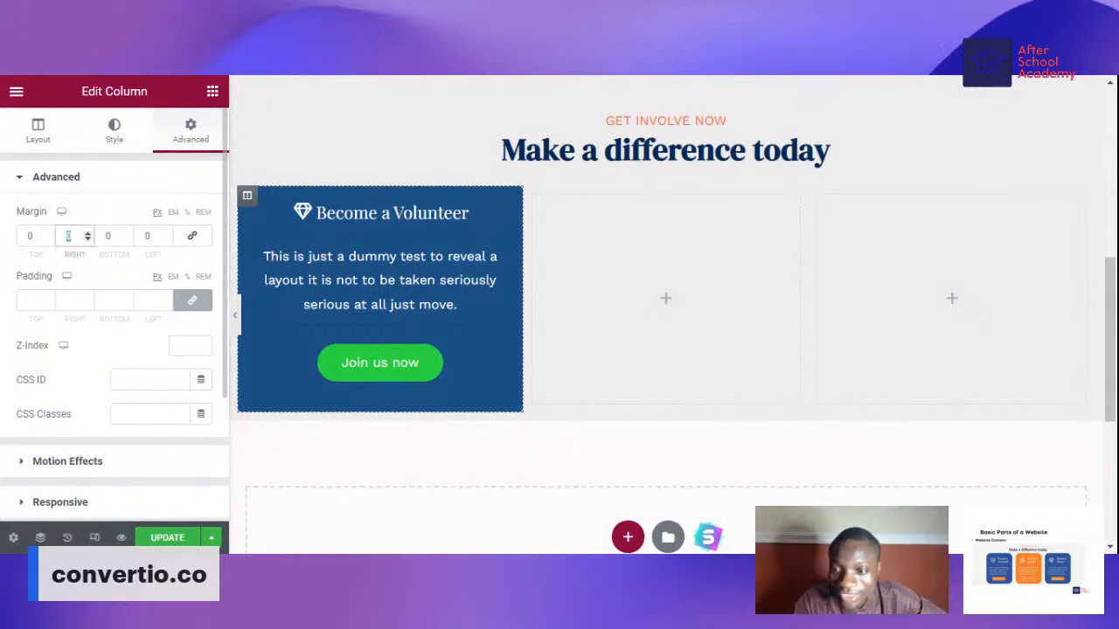
pyautogui.write('40')
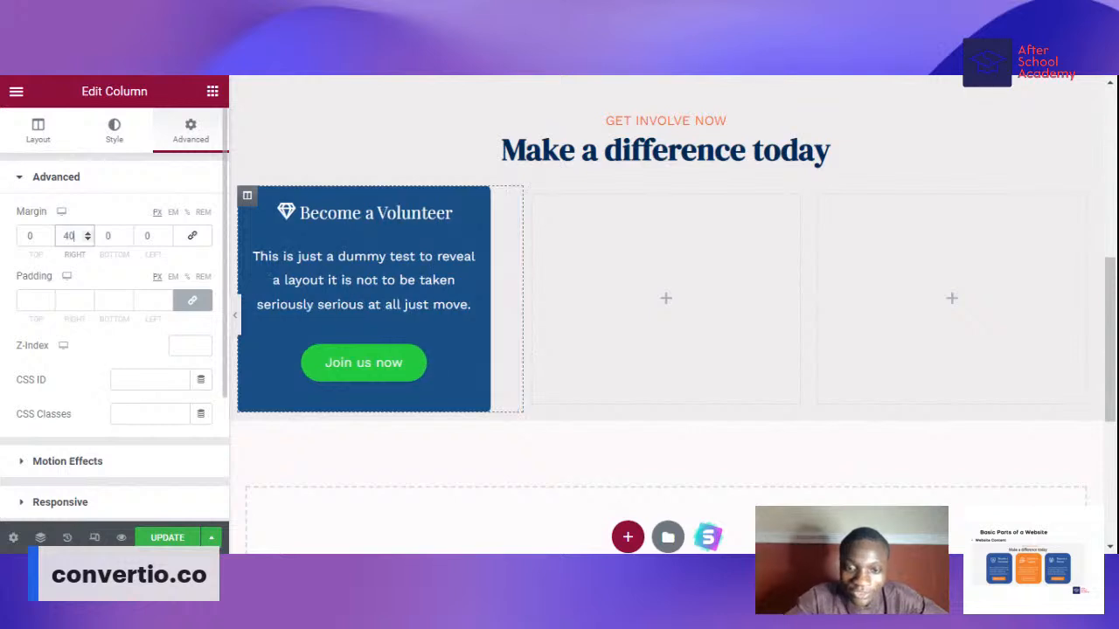
pyautogui.doubleClick(147, 236)
pyautogui.write('4')
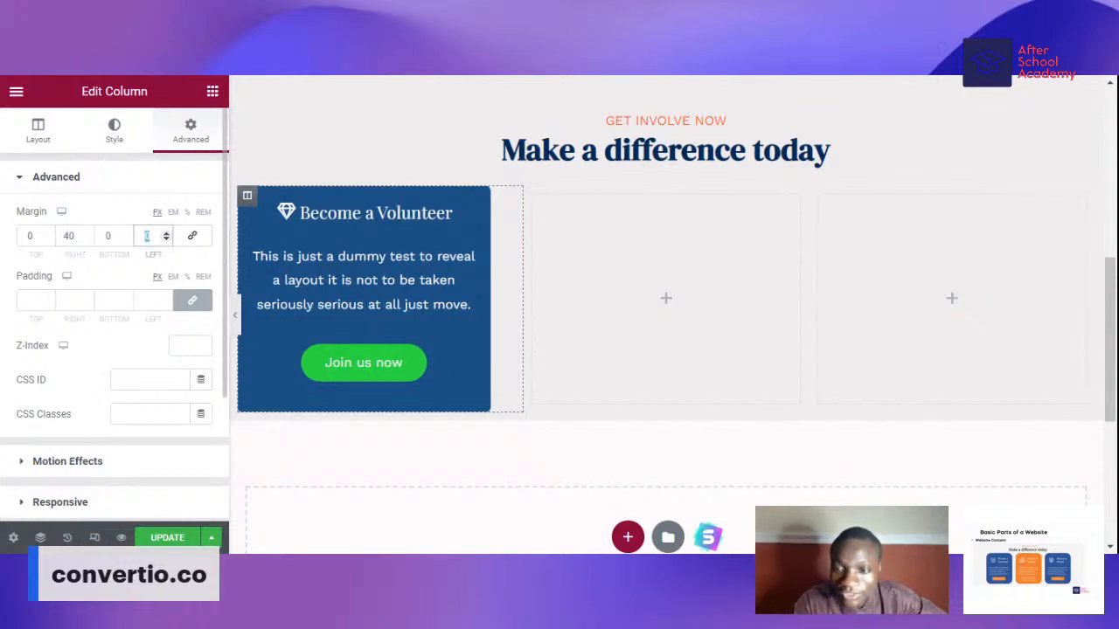
pyautogui.write('0')
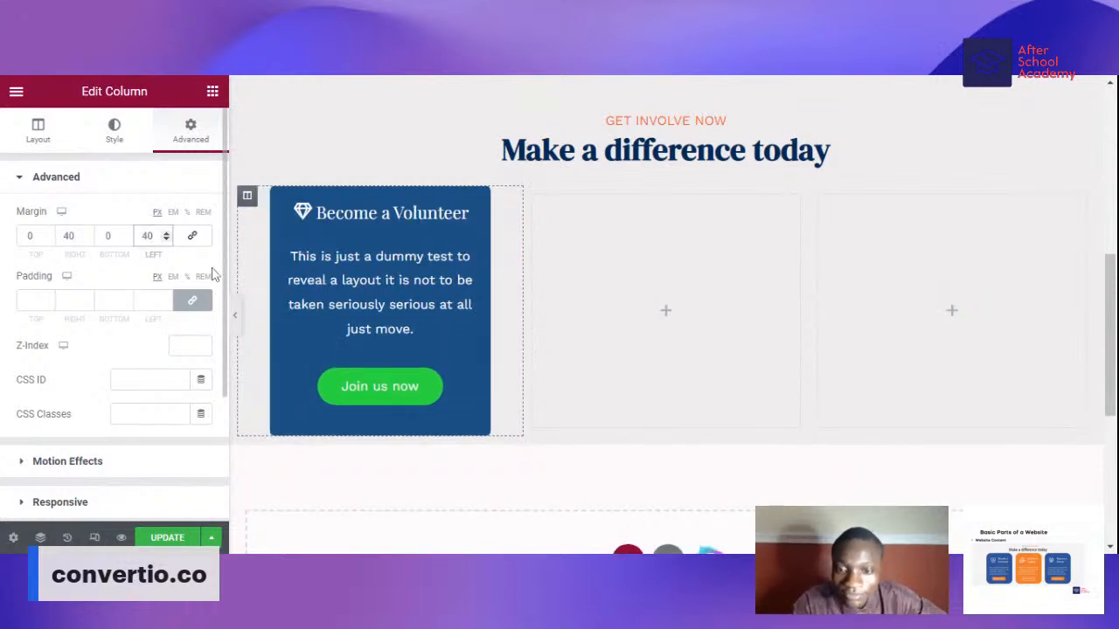
pyautogui.click(233, 316)
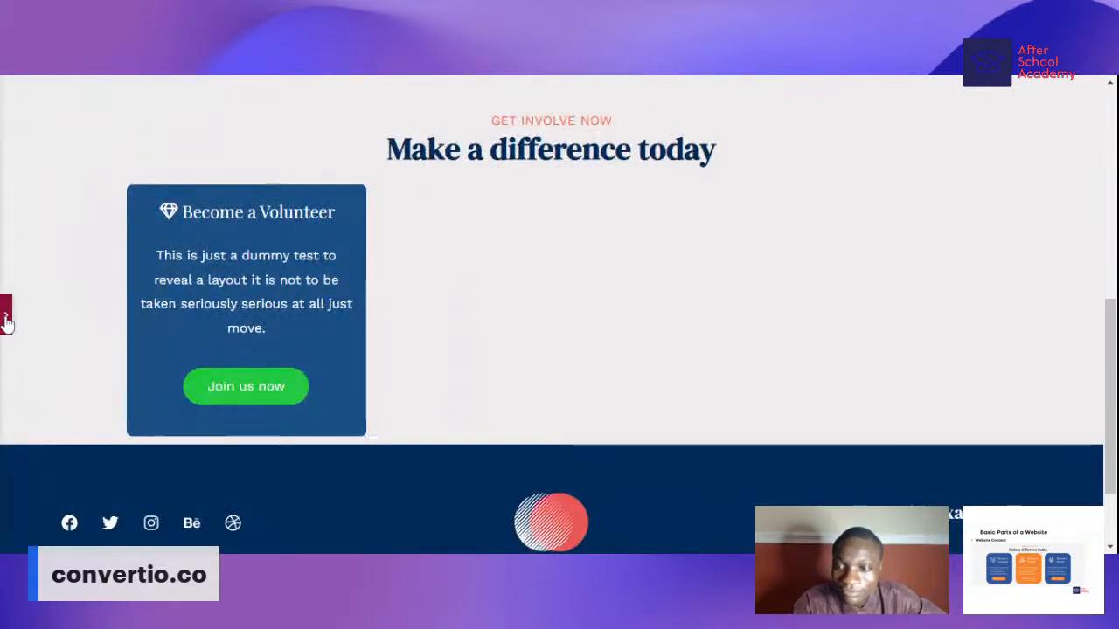
pyautogui.click(6, 315)
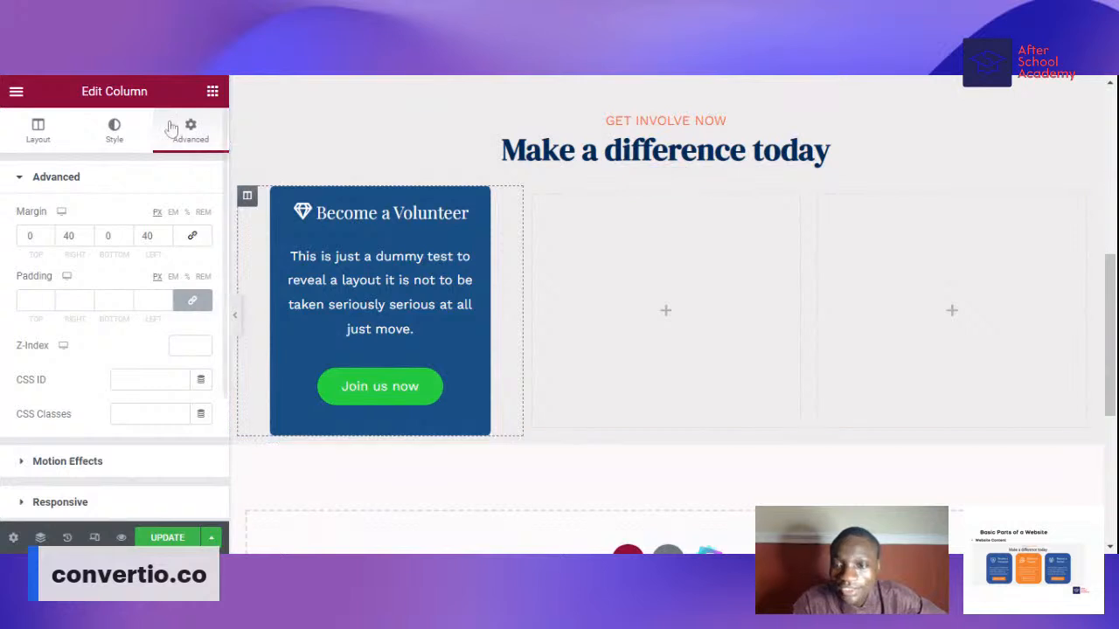
# - Raise the Volunteer column's linked Border Radius to 30px under Style > Border
pyautogui.click(115, 129)
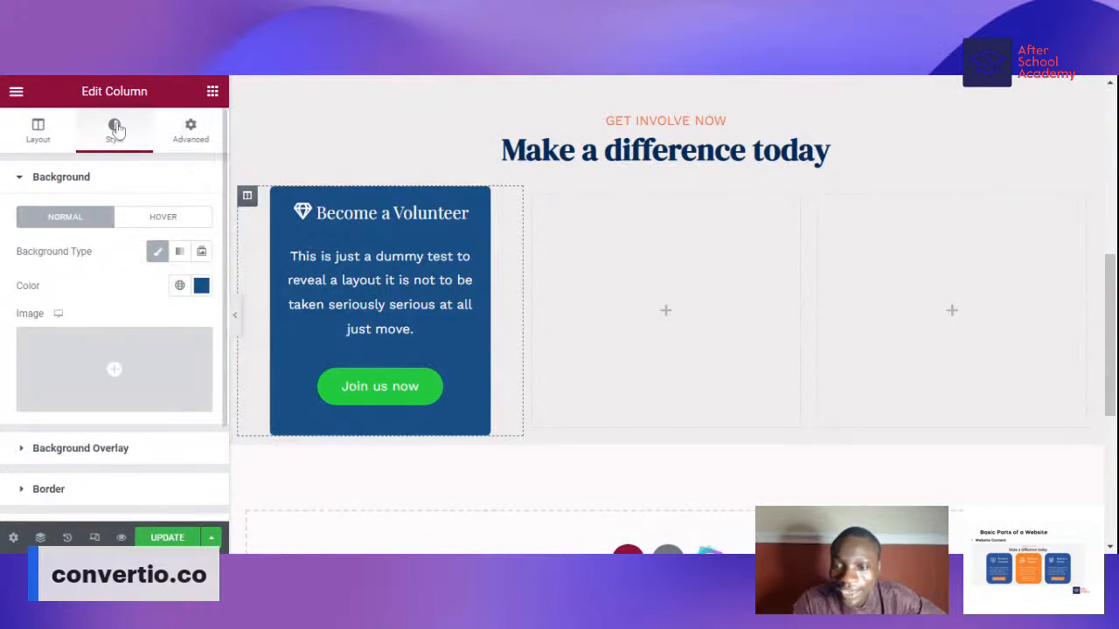
pyautogui.scroll(-2, 110, 393)
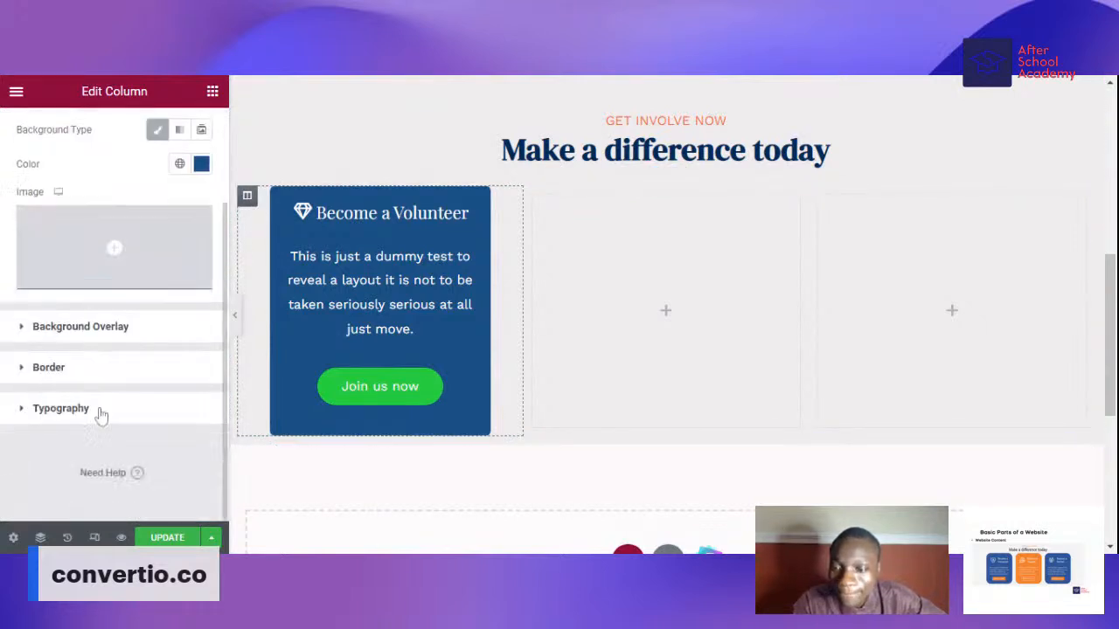
pyautogui.click(24, 370)
pyautogui.scroll(-2, 142, 374)
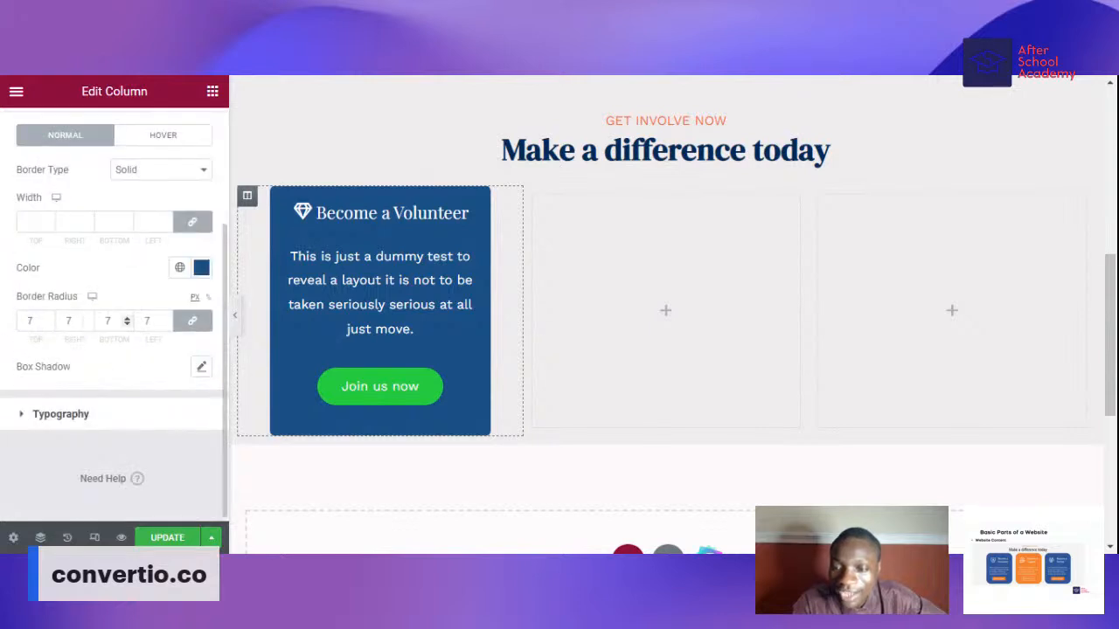
pyautogui.click(49, 319)
pyautogui.click(49, 319)
pyautogui.click(49, 319)
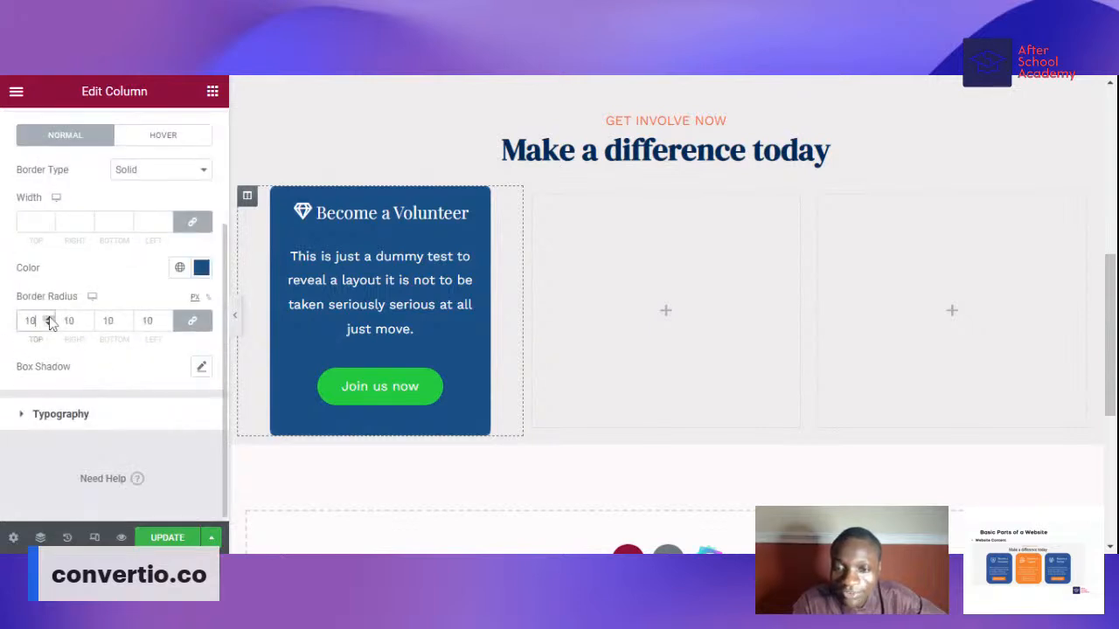
pyautogui.click(49, 319)
pyautogui.click(49, 319)
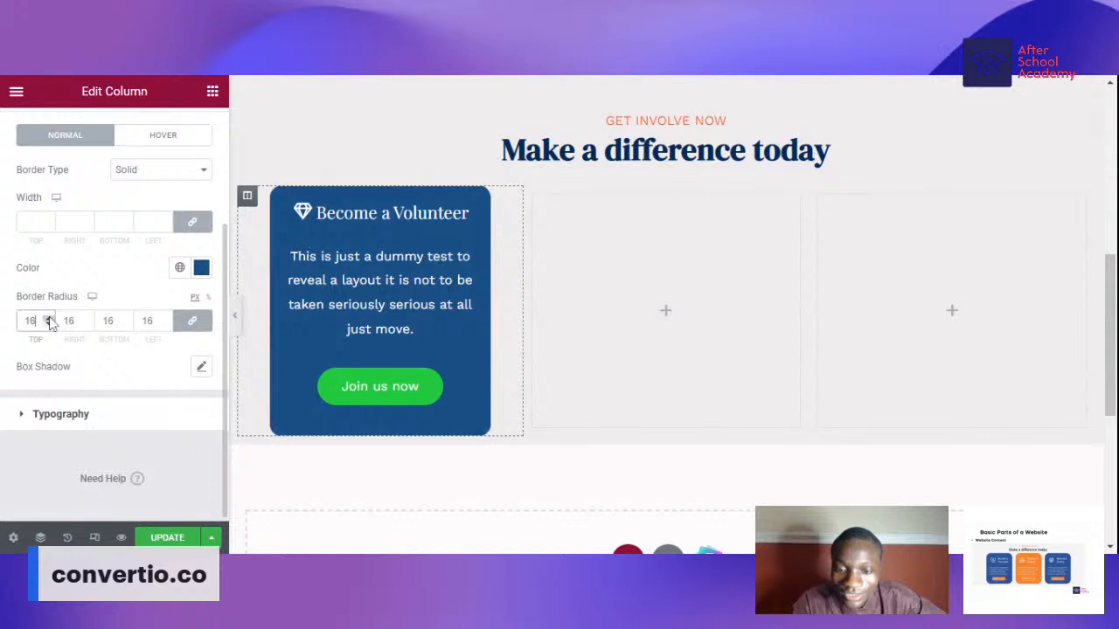
pyautogui.click(49, 319)
pyautogui.click(49, 319)
pyautogui.click(49, 319)
pyautogui.click(49, 319)
pyautogui.click(49, 319)
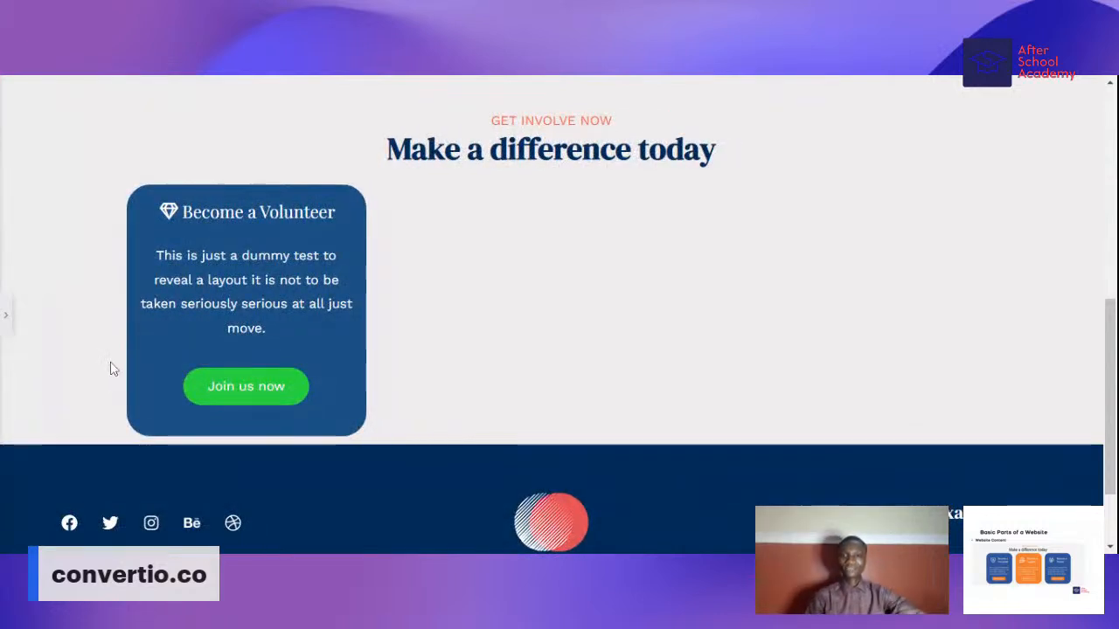
pyautogui.scroll(1, 129, 341)
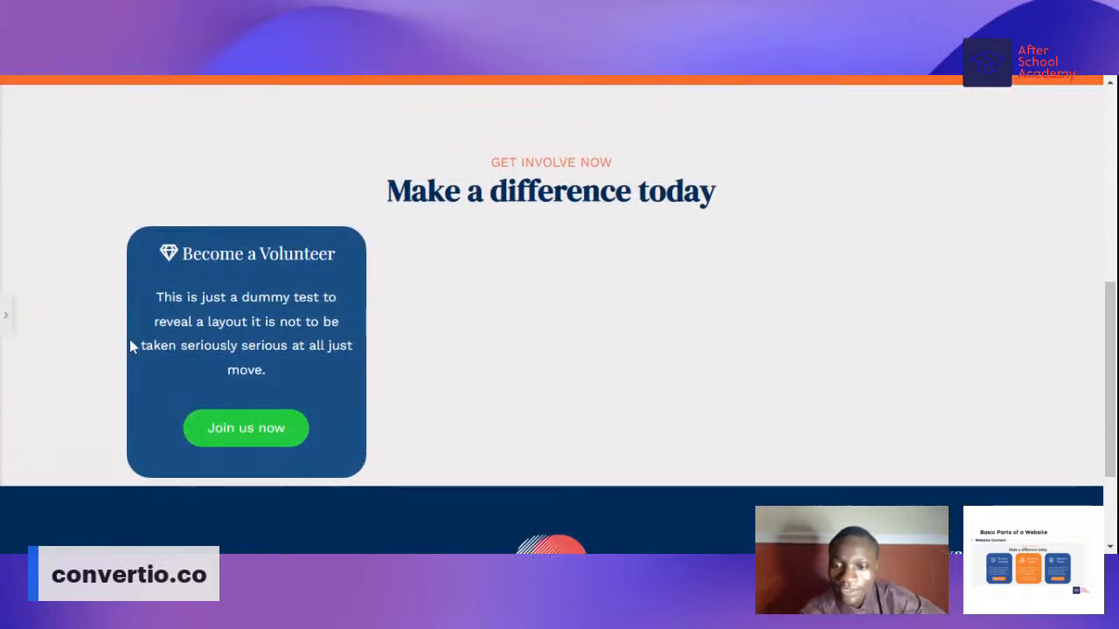
pyautogui.scroll(-1, 117, 357)
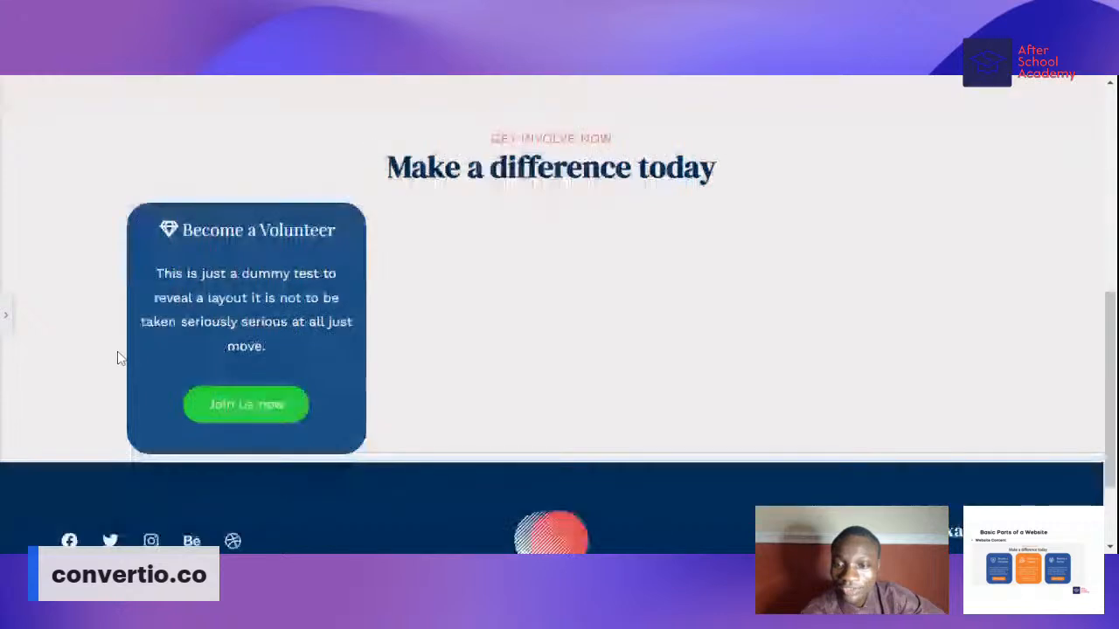
pyautogui.click(5, 315)
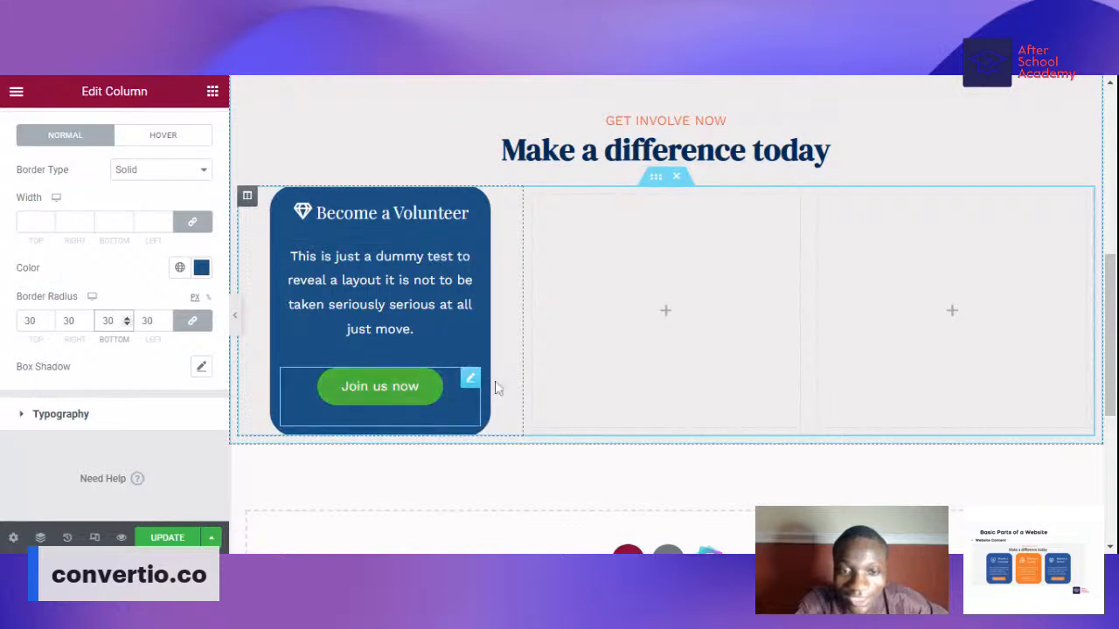
pyautogui.scroll(5, 512, 364)
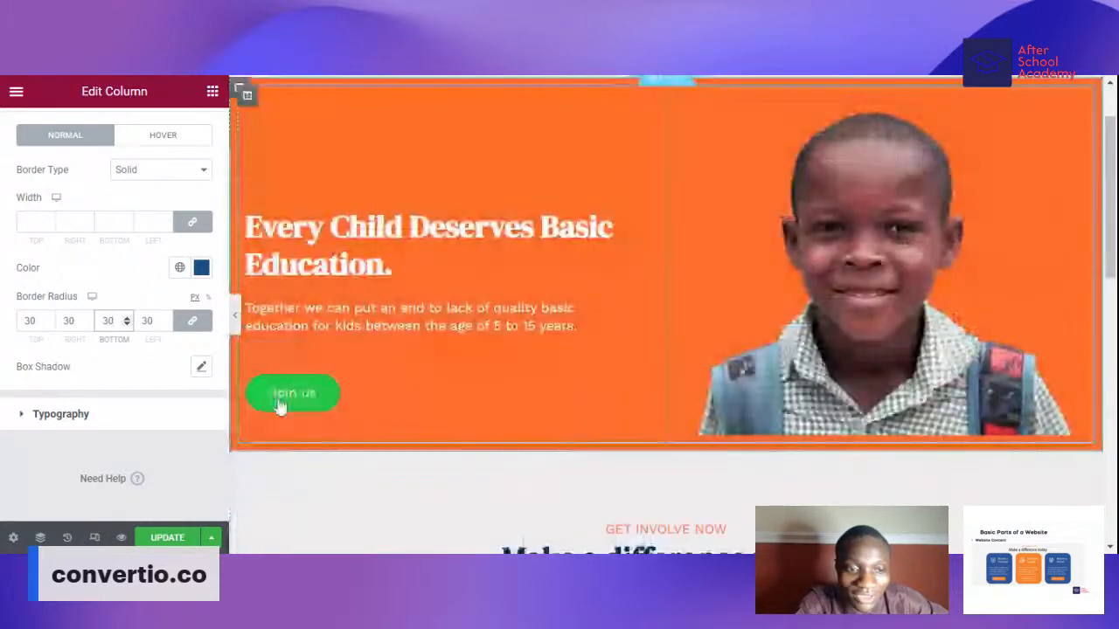
pyautogui.scroll(2, 624, 327)
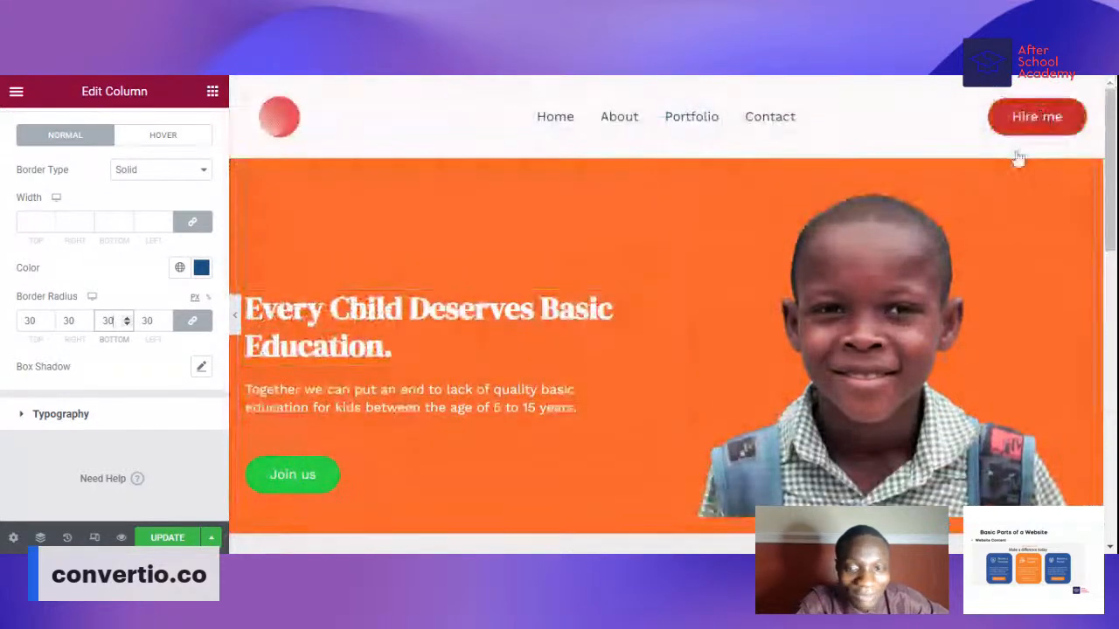
pyautogui.scroll(-6, 474, 348)
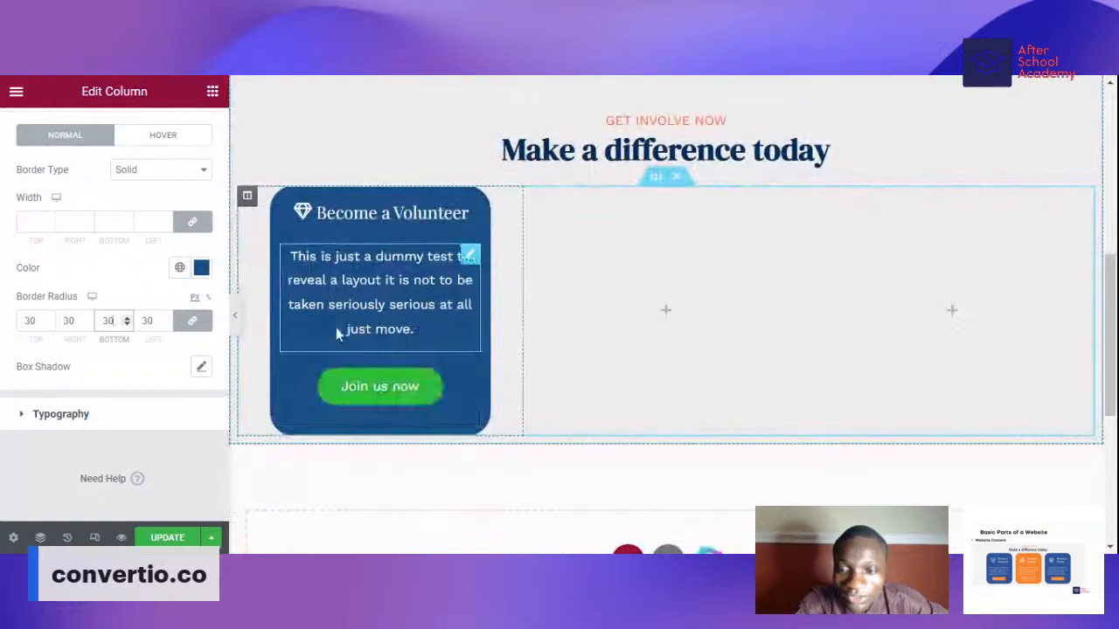
pyautogui.click(234, 314)
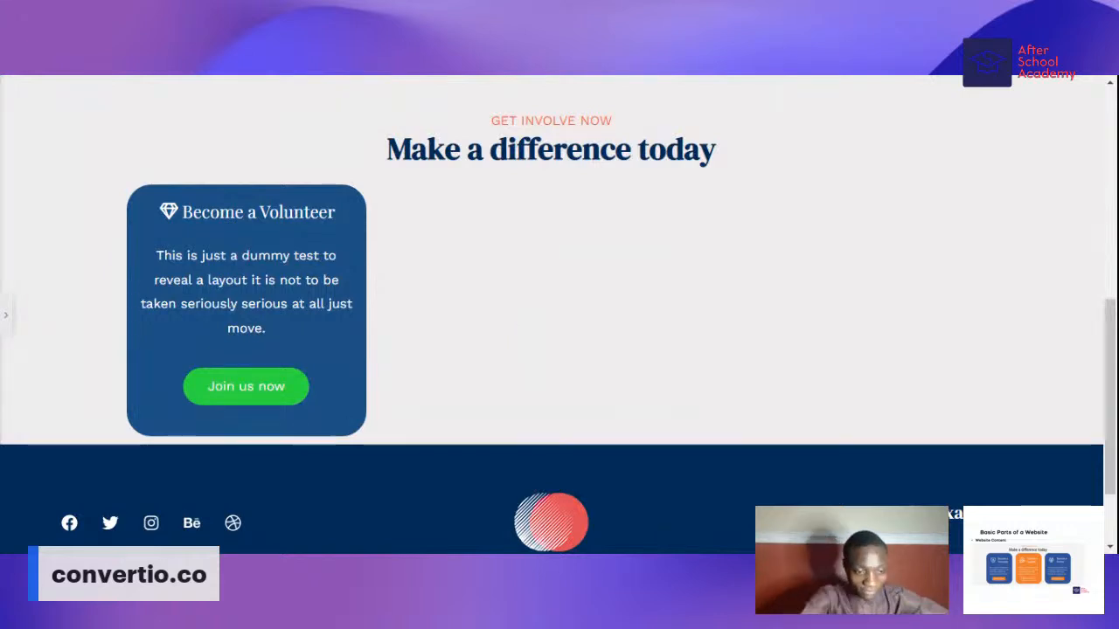
pyautogui.click(6, 314)
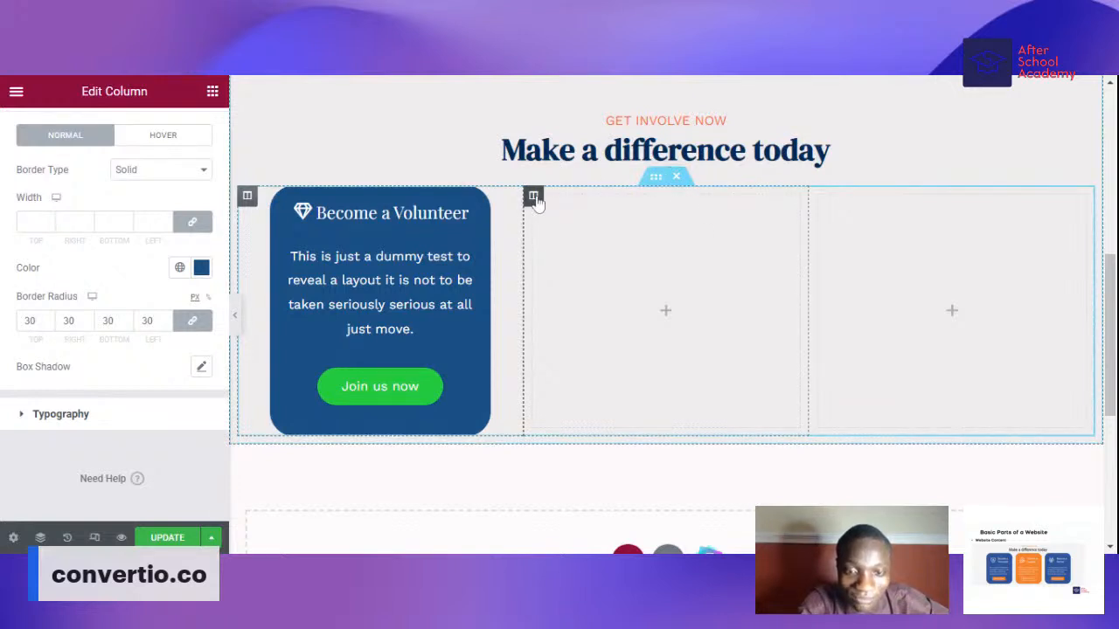
# - Copy the Volunteer card's column and paste it into the empty right column
pyautogui.rightClick(534, 198)
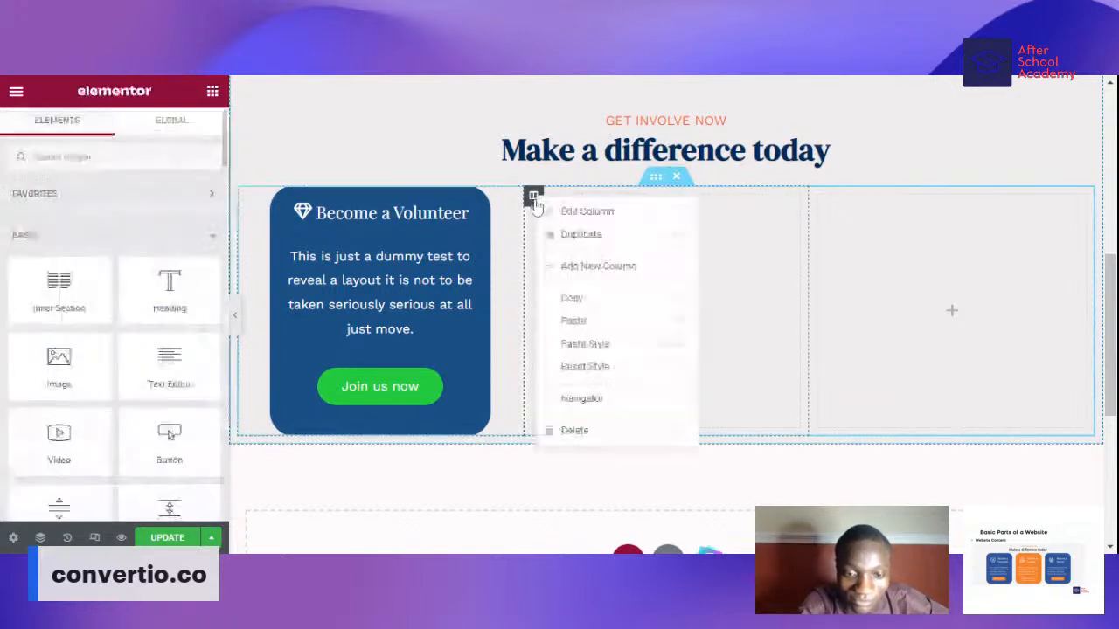
pyautogui.click(574, 430)
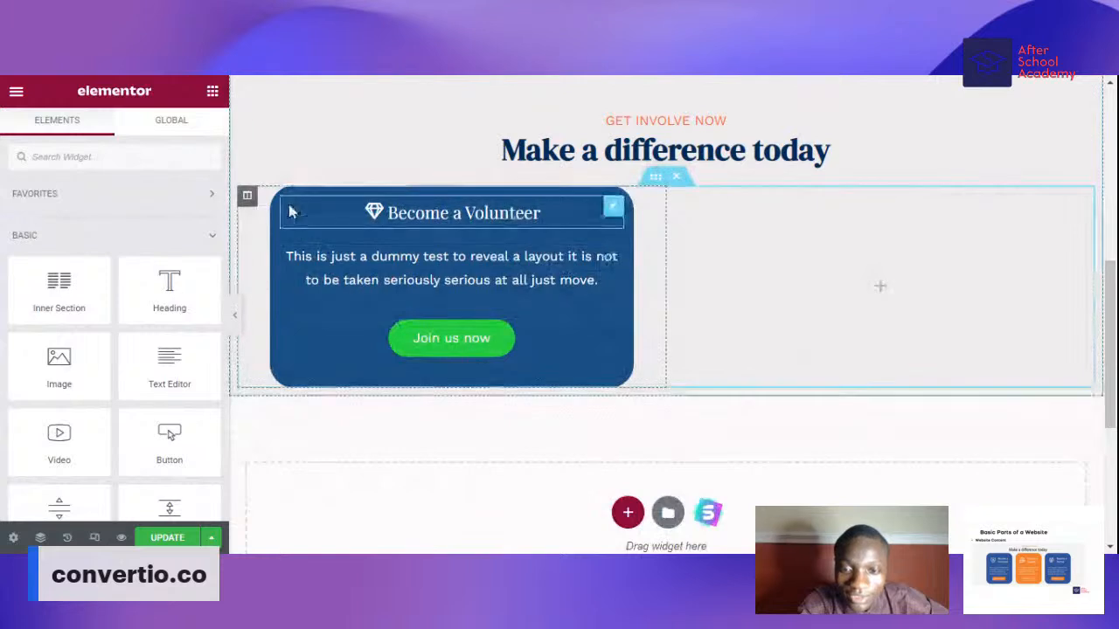
pyautogui.rightClick(248, 197)
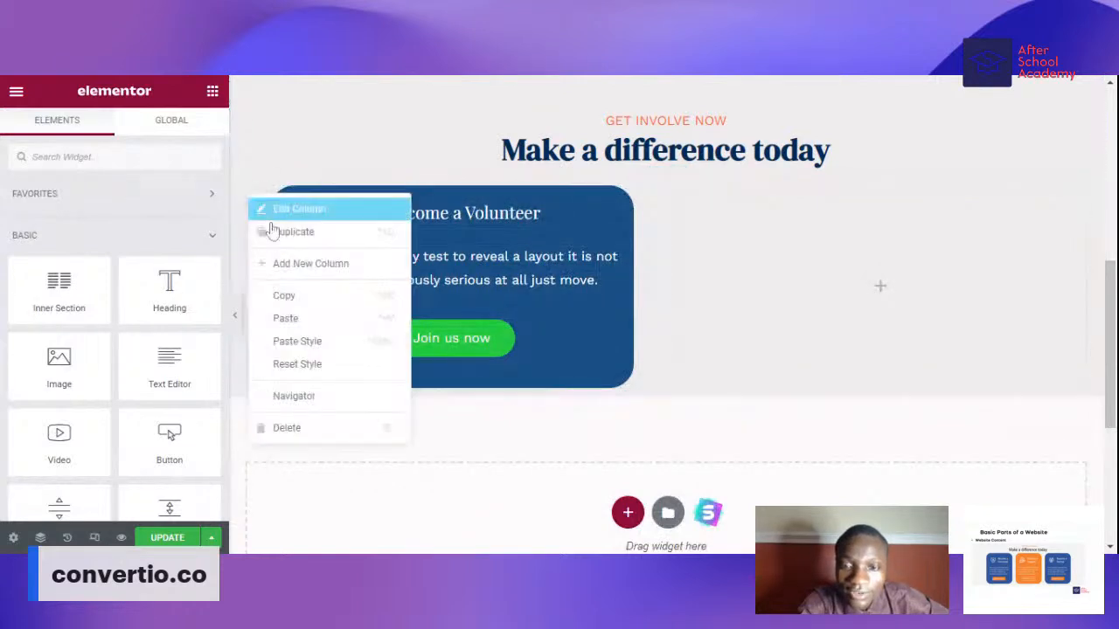
pyautogui.click(305, 295)
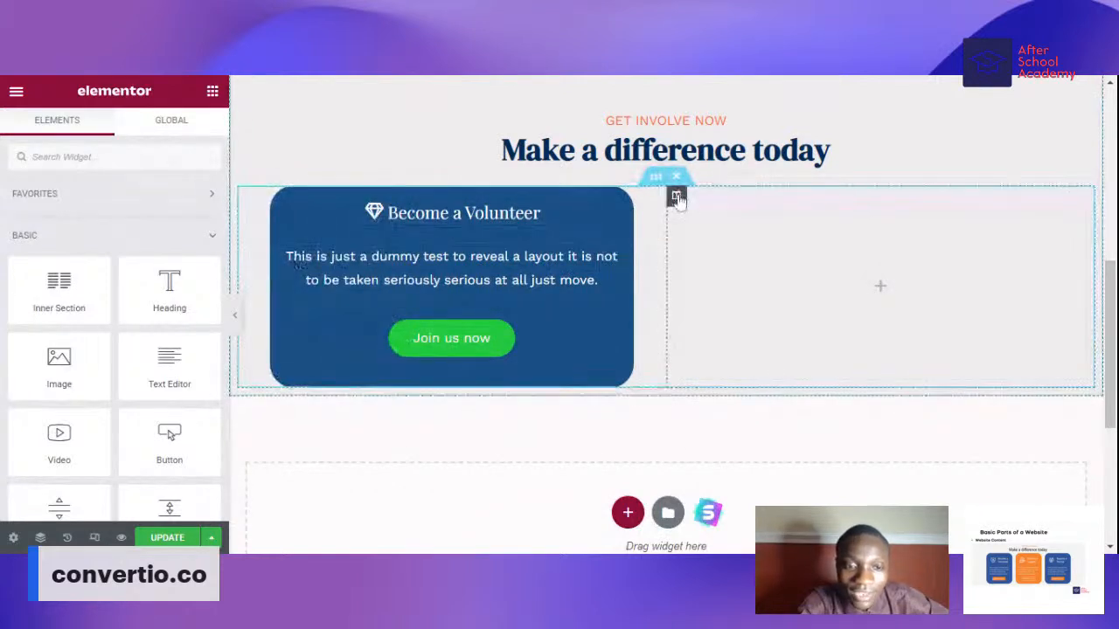
pyautogui.rightClick(680, 196)
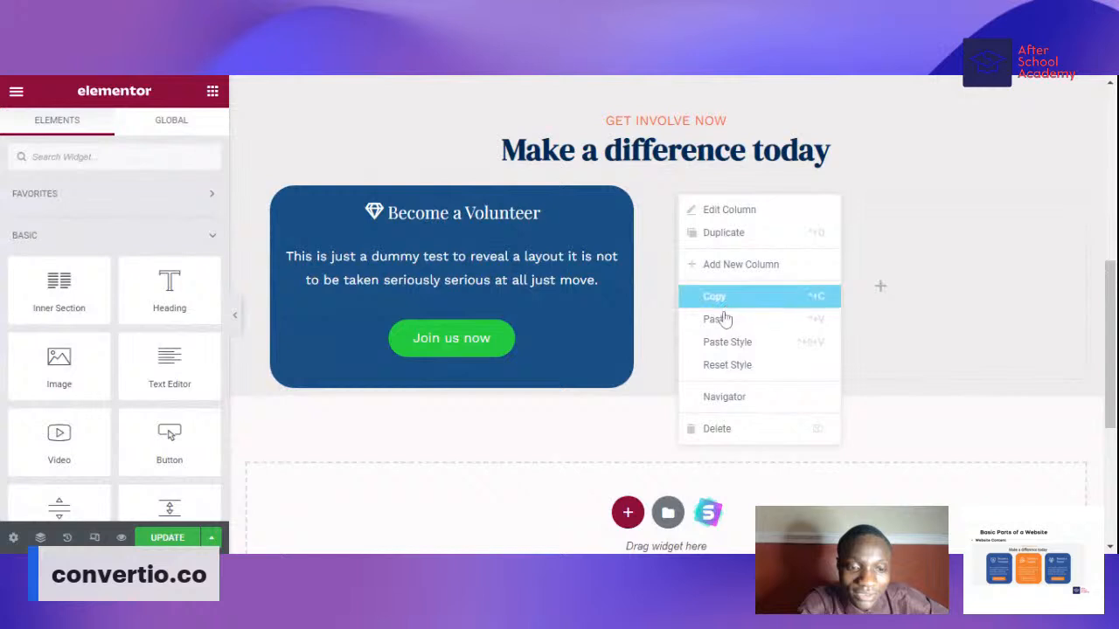
pyautogui.click(718, 321)
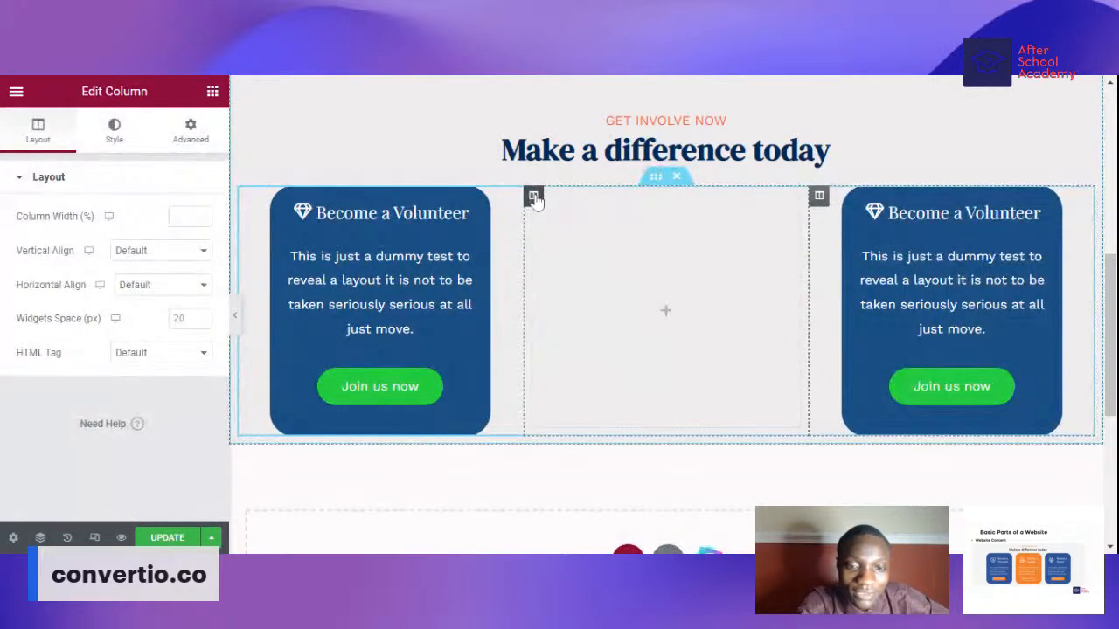
# - Paste the Volunteer card into the middle column, delete the leftover empty column, and preview
pyautogui.rightClick(558, 326)
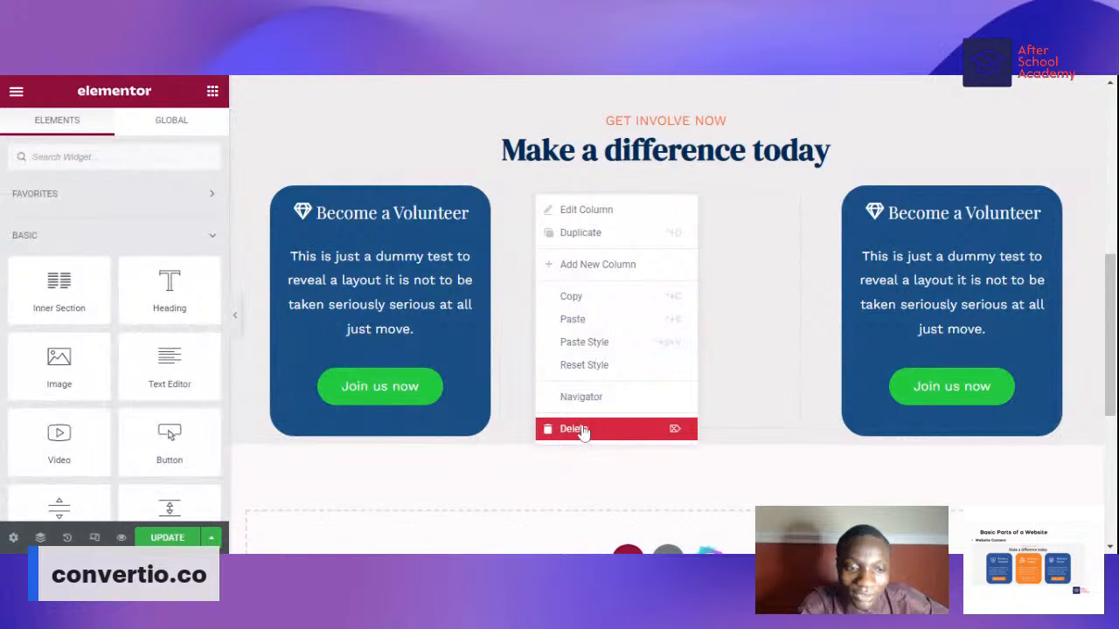
pyautogui.click(583, 430)
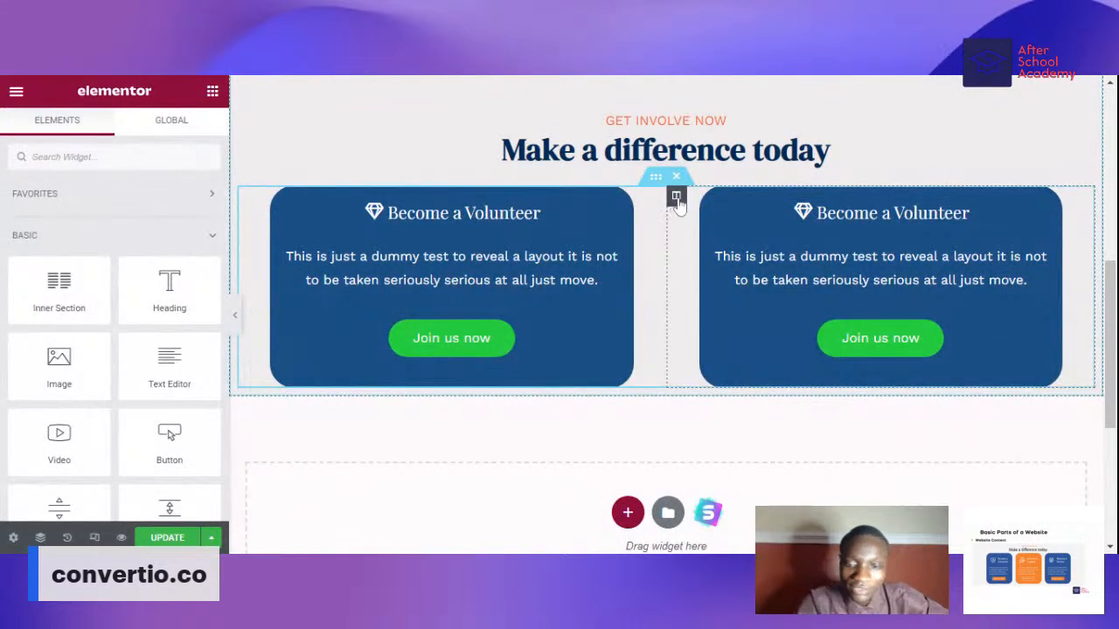
pyautogui.hotkey('ctrl', 'z')
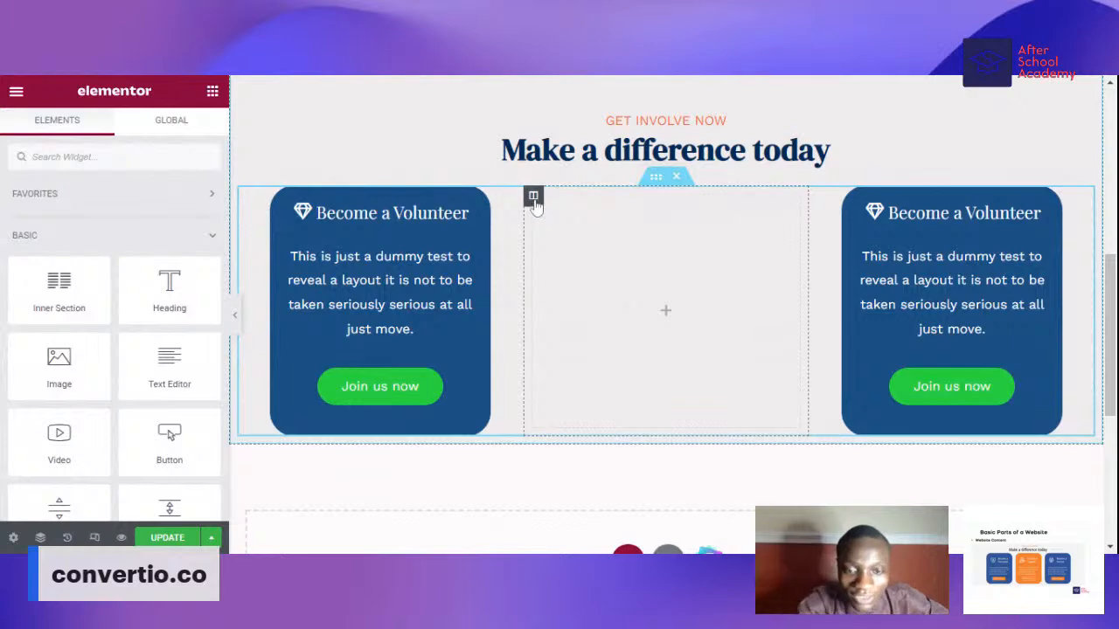
pyautogui.rightClick(531, 196)
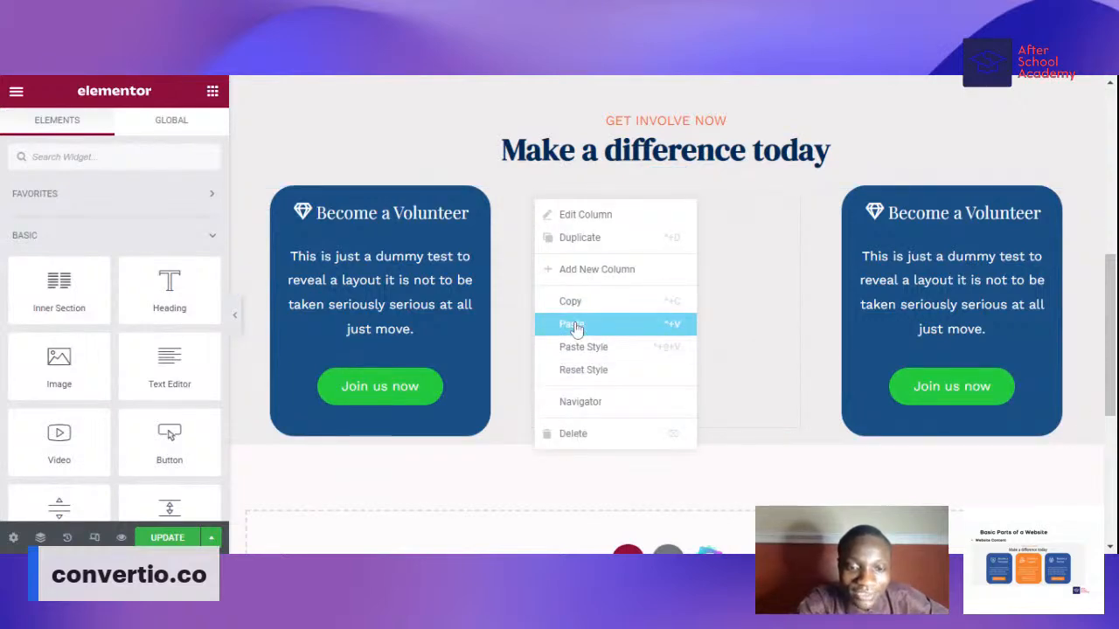
pyautogui.click(575, 325)
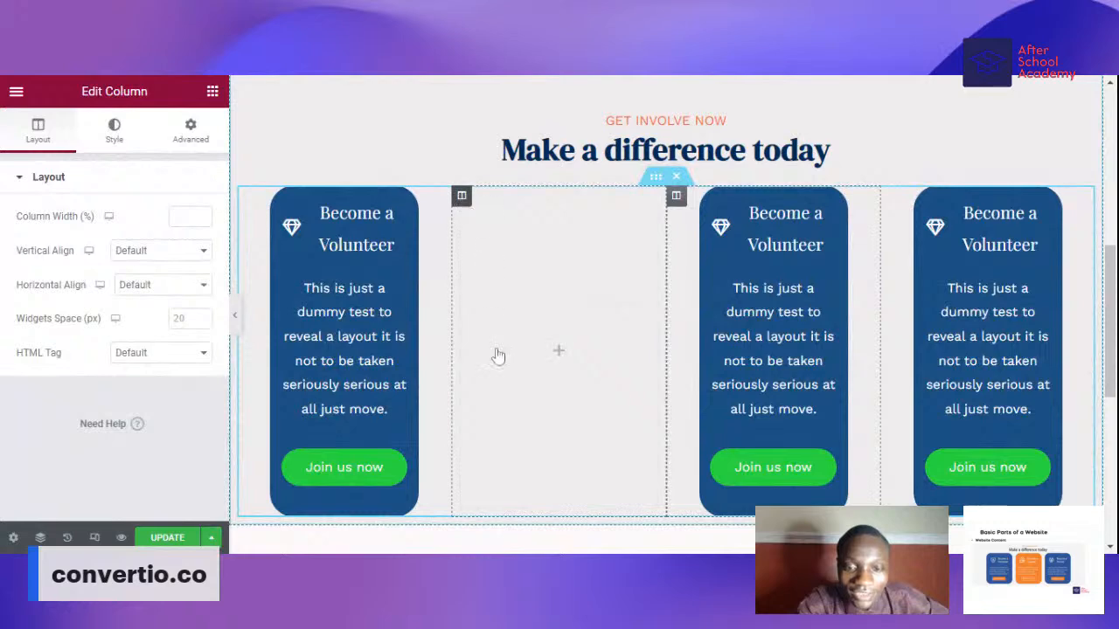
pyautogui.rightClick(494, 437)
pyautogui.click(503, 428)
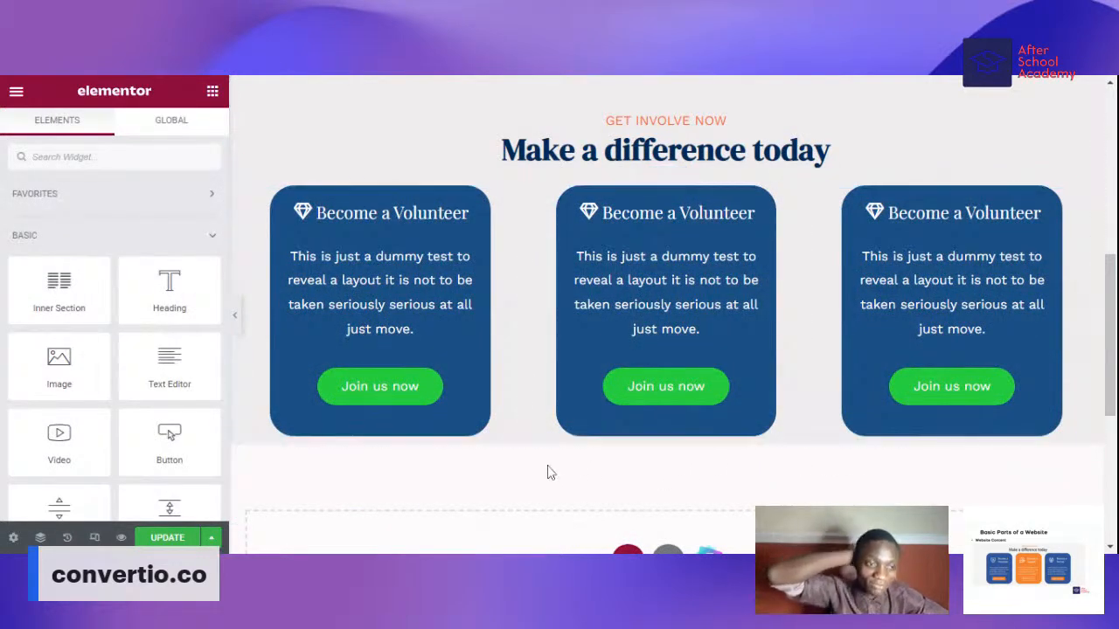
pyautogui.click(236, 316)
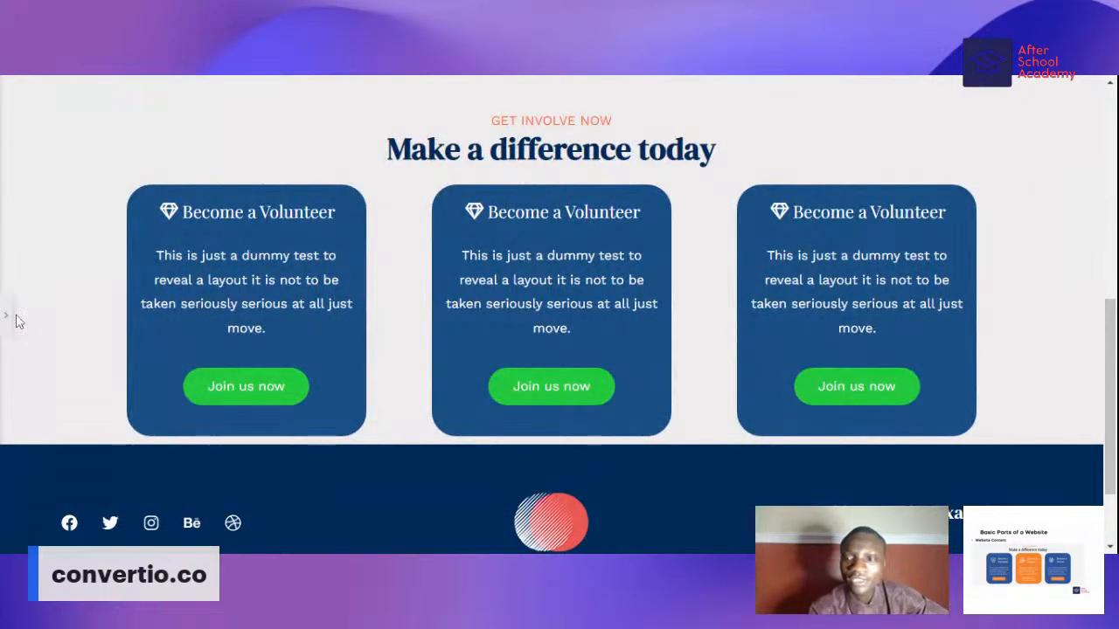
pyautogui.click(6, 316)
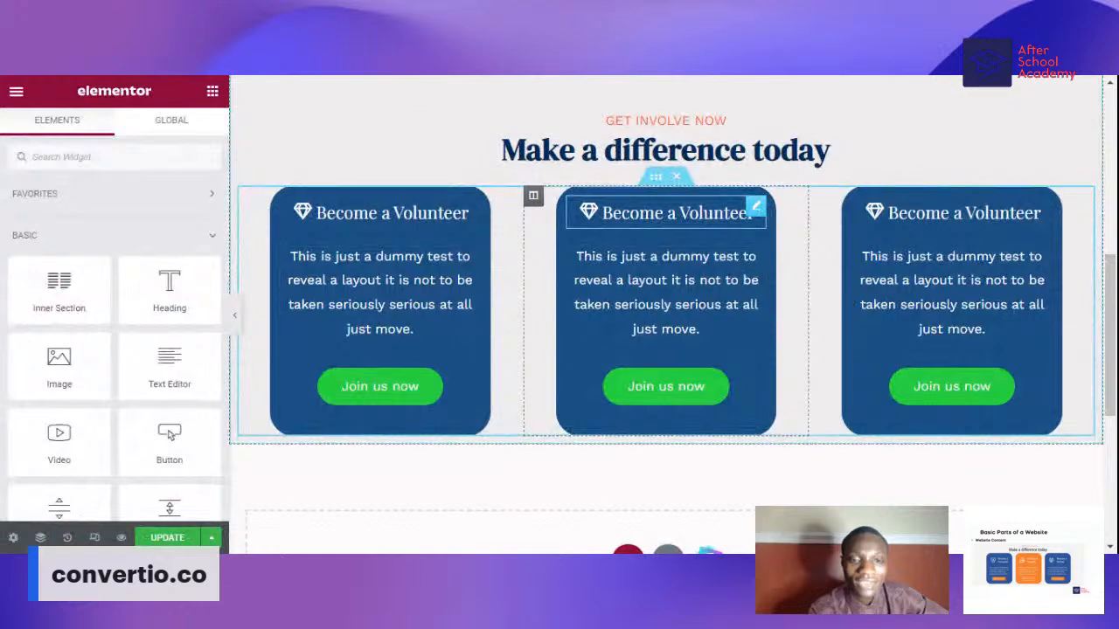
pyautogui.click(752, 213)
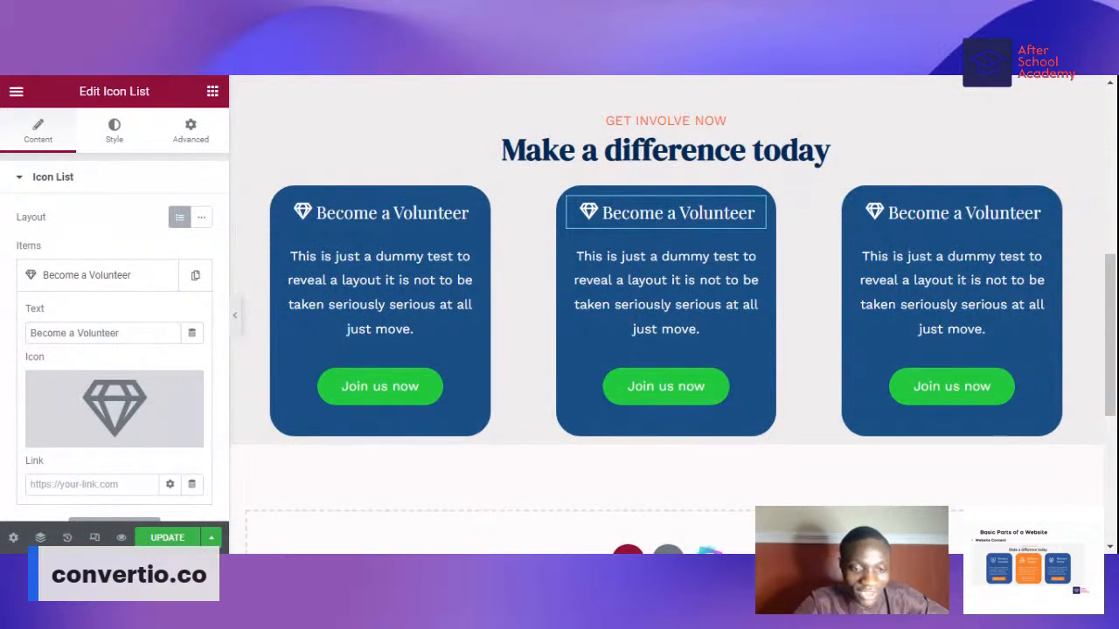
# - Replace the middle card's heading text with 'Donate to Support'
pyautogui.click(170, 333)
pyautogui.moveTo(122, 333); pyautogui.dragTo(21, 338)
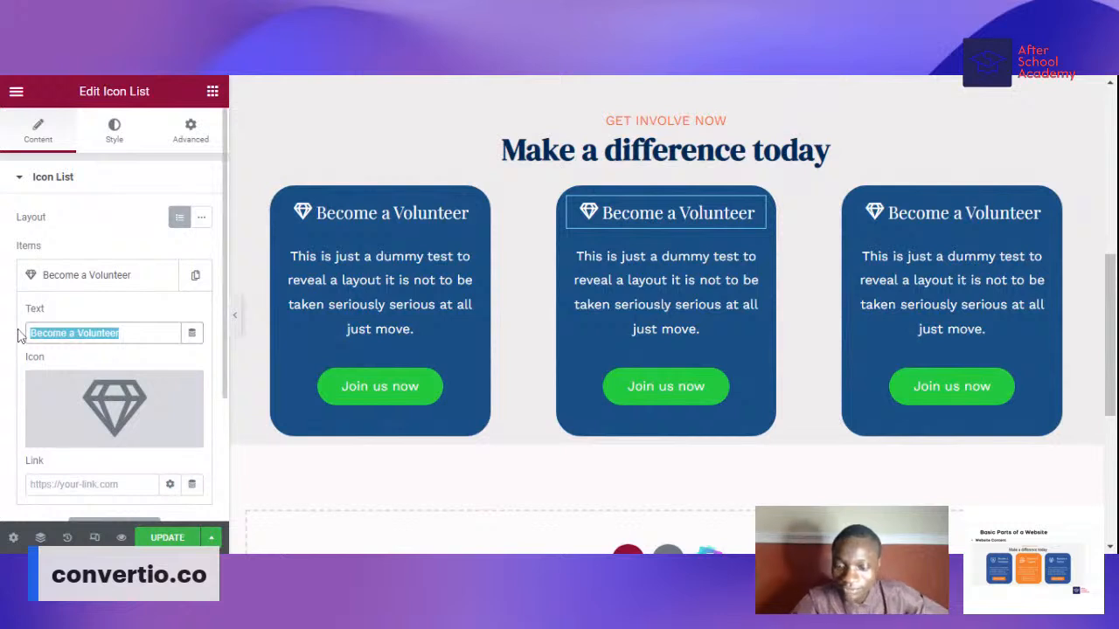
pyautogui.write('Donate to ')
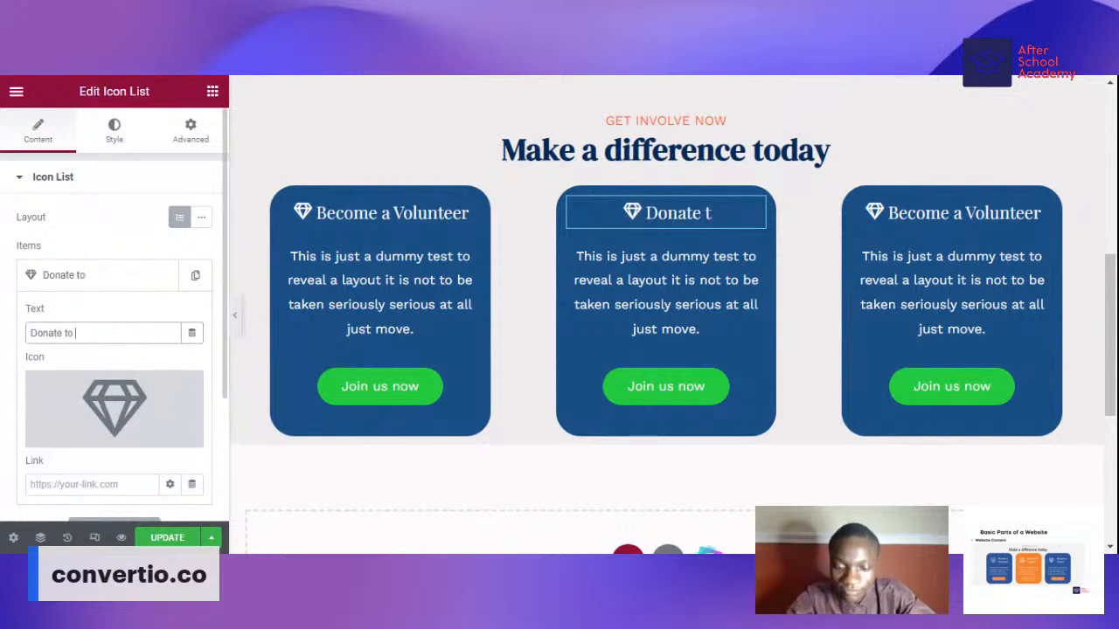
pyautogui.write('support')
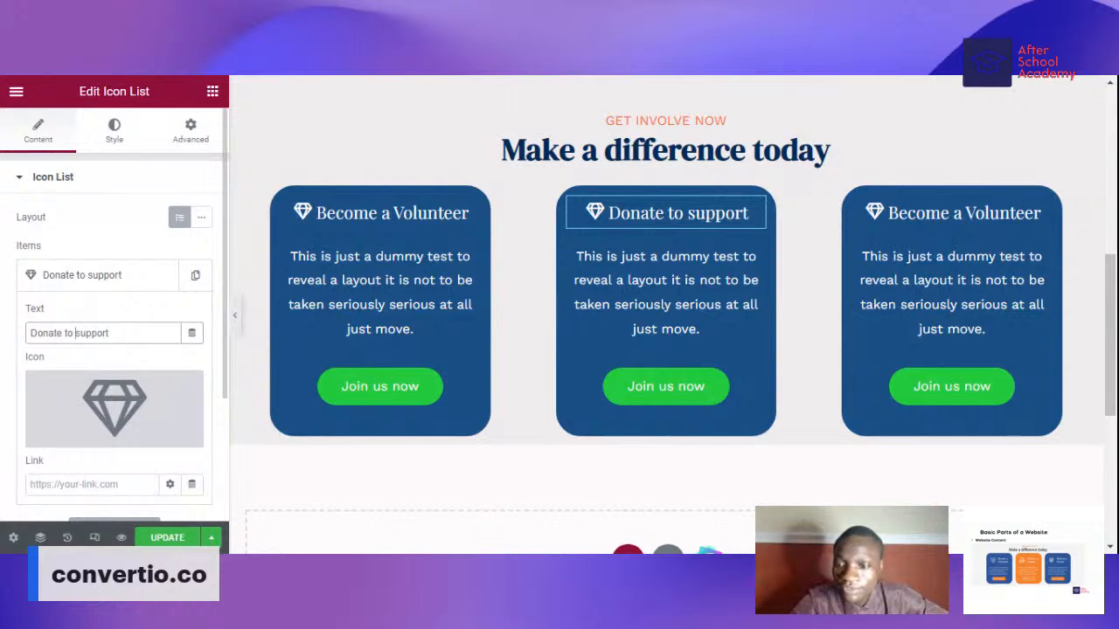
pyautogui.press('BackSpace')
pyautogui.write('S')
# - Swap the heading's diamond icon for the Clone icon from the Icon Library
pyautogui.scroll(-1, 96, 397)
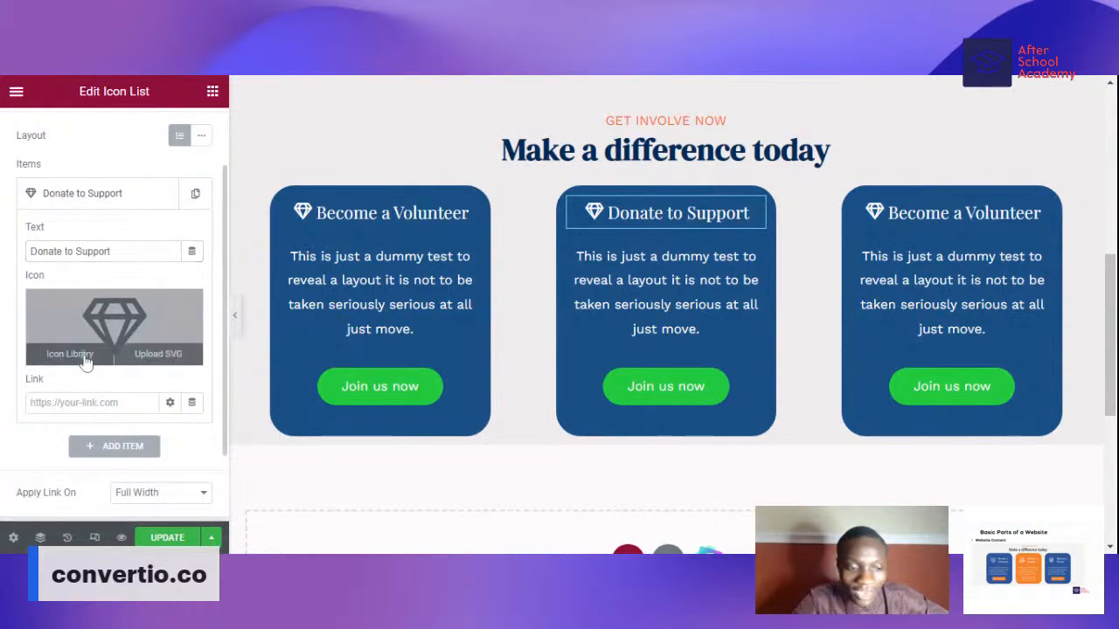
pyautogui.click(87, 356)
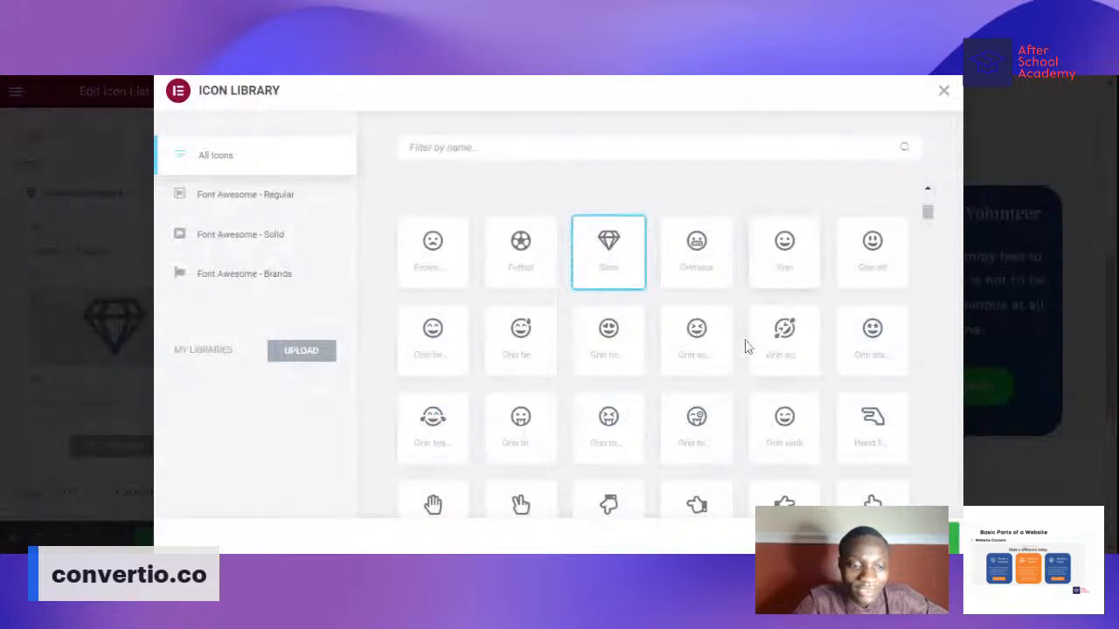
pyautogui.scroll(-1, 748, 347)
pyautogui.scroll(3, 745, 346)
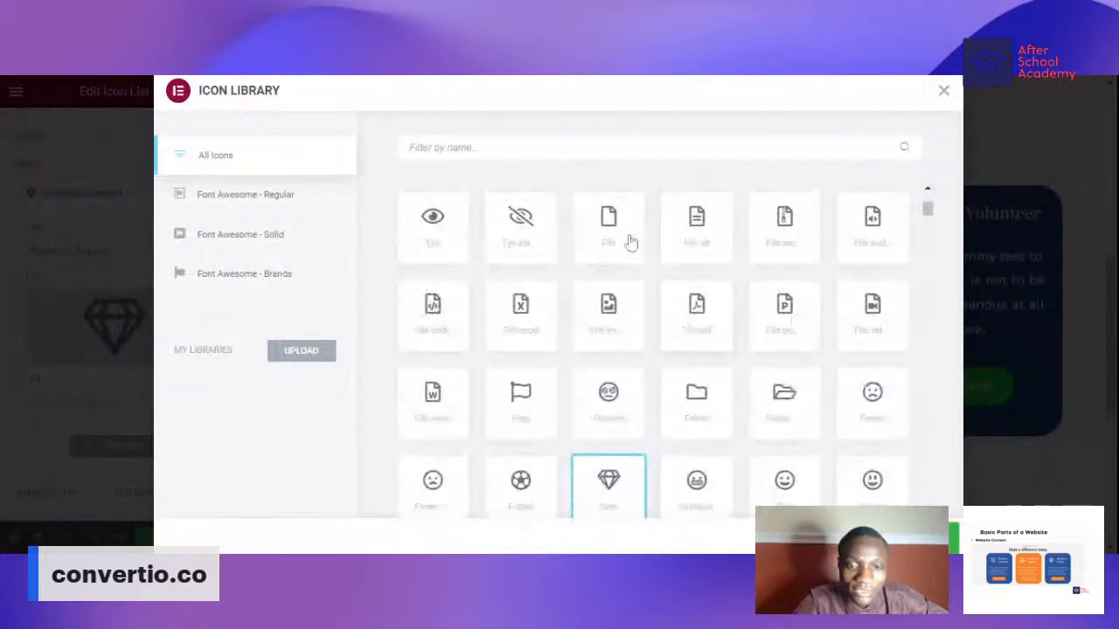
pyautogui.scroll(1, 706, 310)
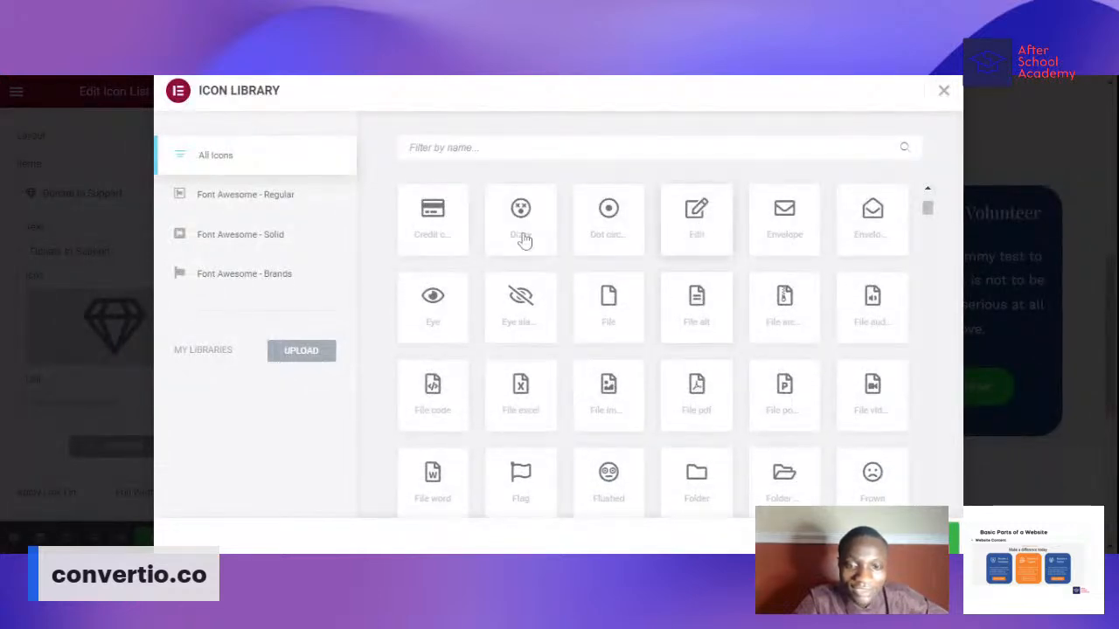
pyautogui.scroll(2, 572, 257)
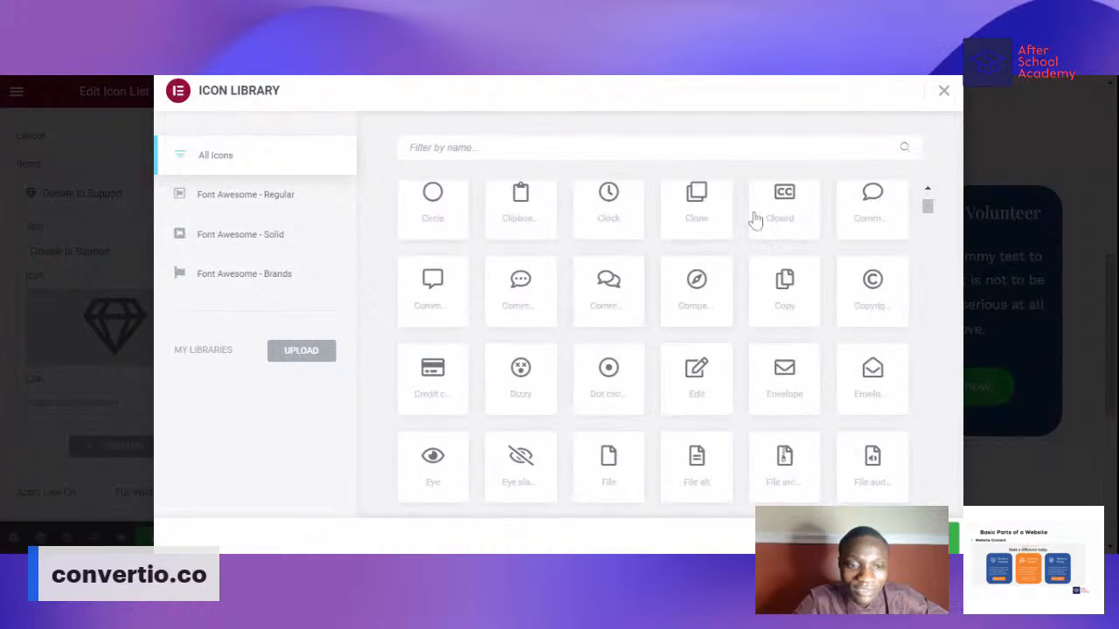
pyautogui.click(714, 222)
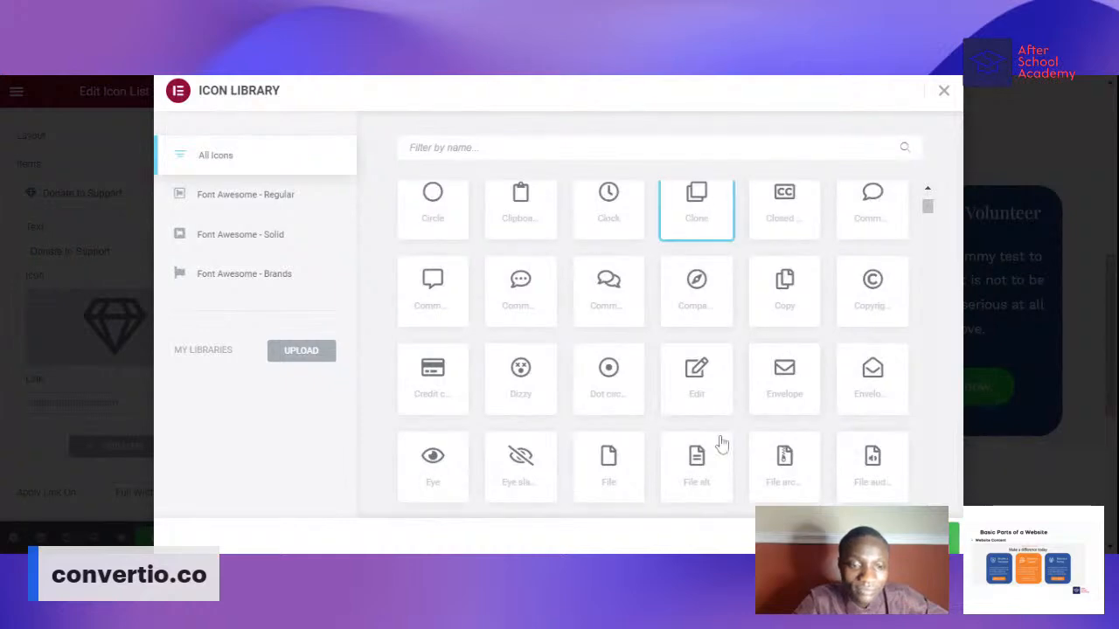
pyautogui.click(923, 536)
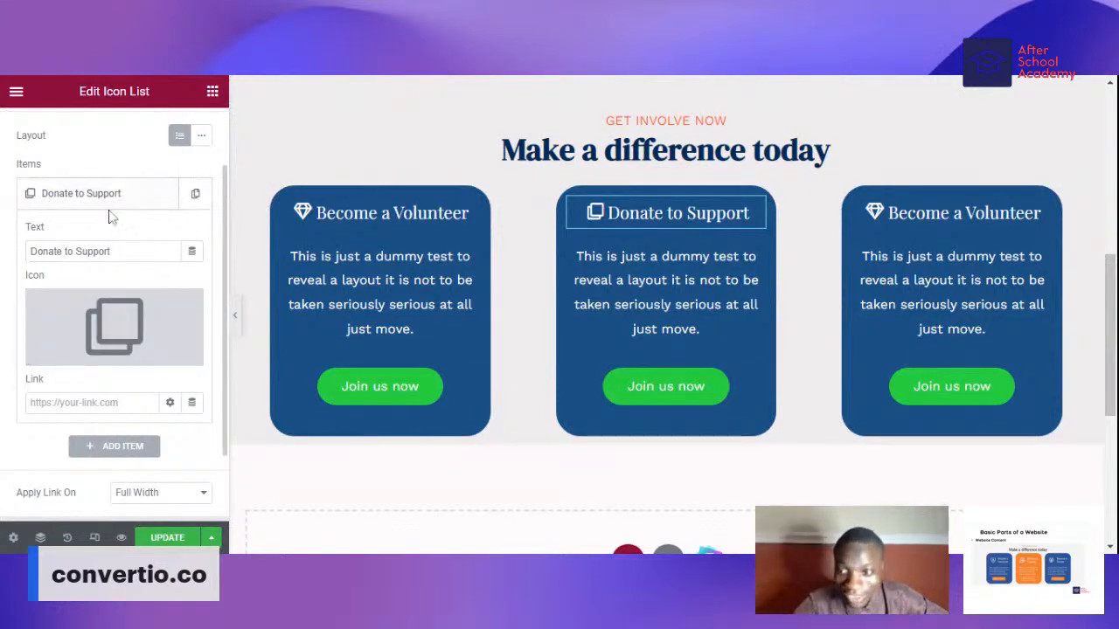
pyautogui.scroll(2, 111, 217)
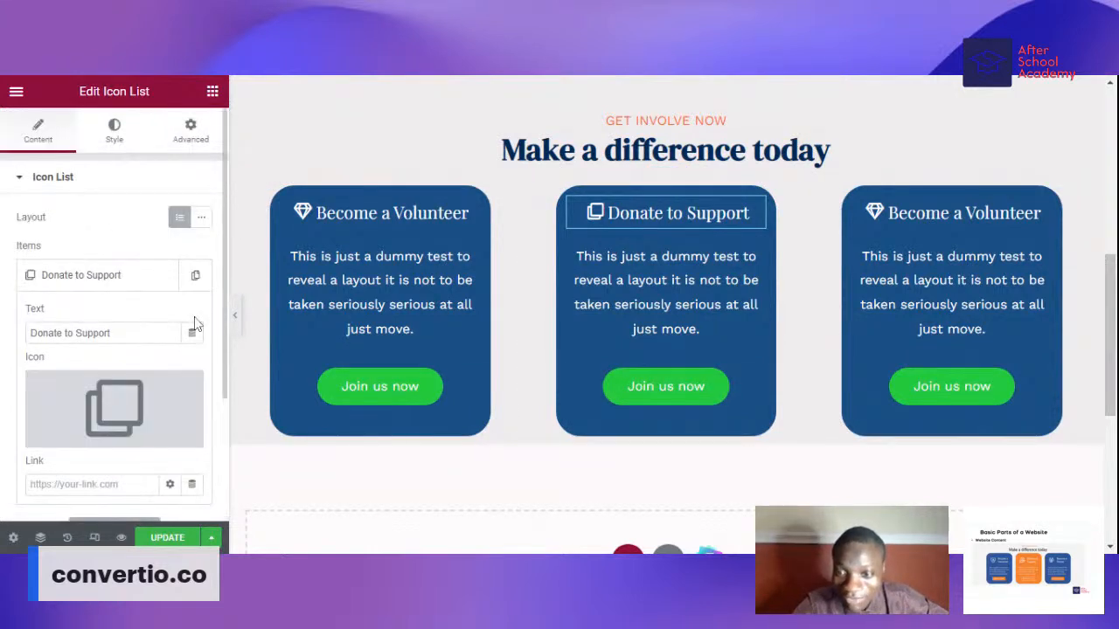
pyautogui.click(732, 389)
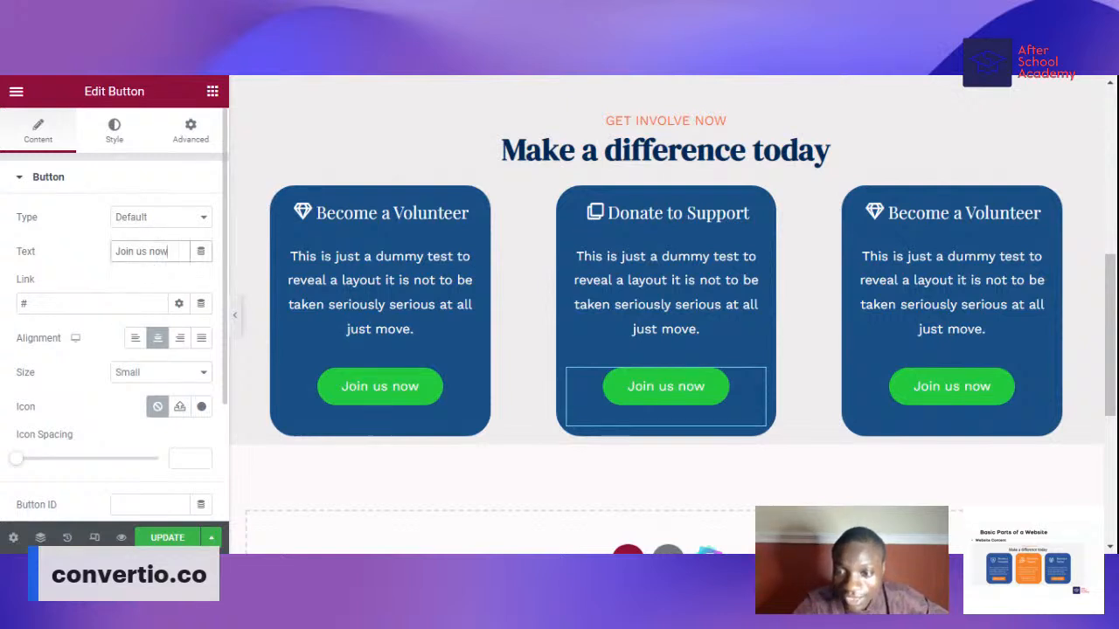
# - Relabel the middle button 'Donate now' and make its background transparent
pyautogui.moveTo(168, 251); pyautogui.dragTo(111, 251)
pyautogui.write('Do')
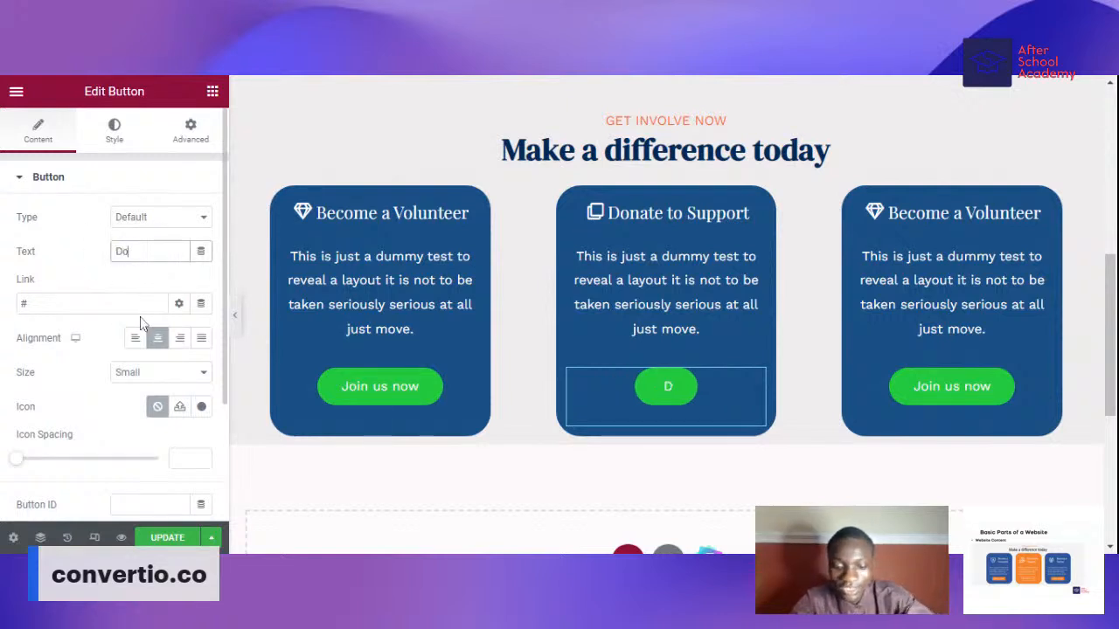
pyautogui.write('nate now')
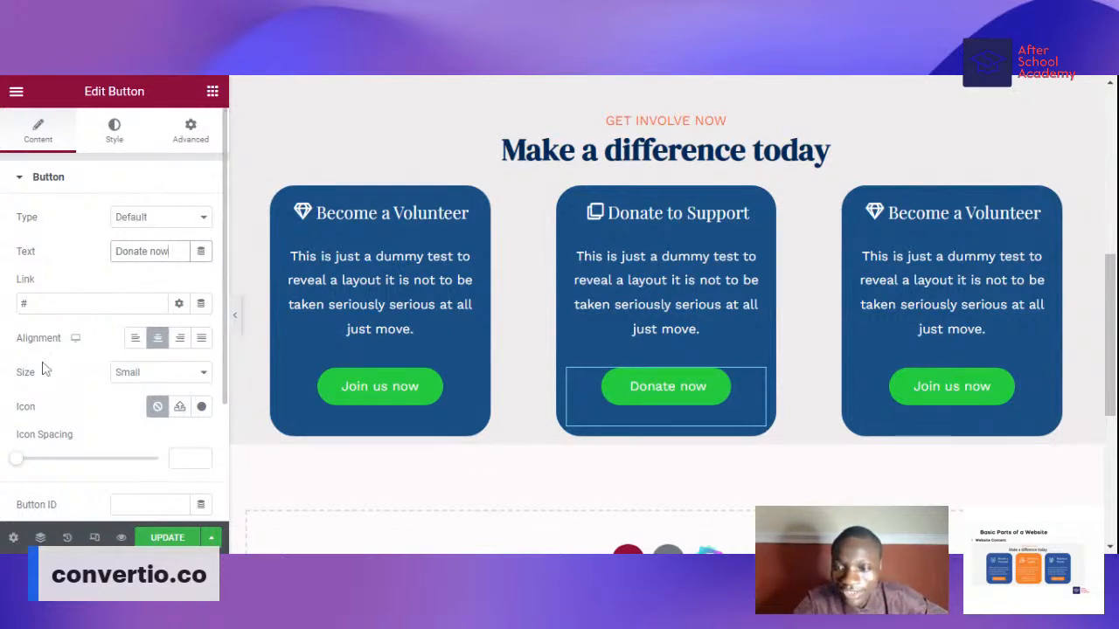
pyautogui.scroll(-2, 114, 314)
pyautogui.scroll(2, 105, 358)
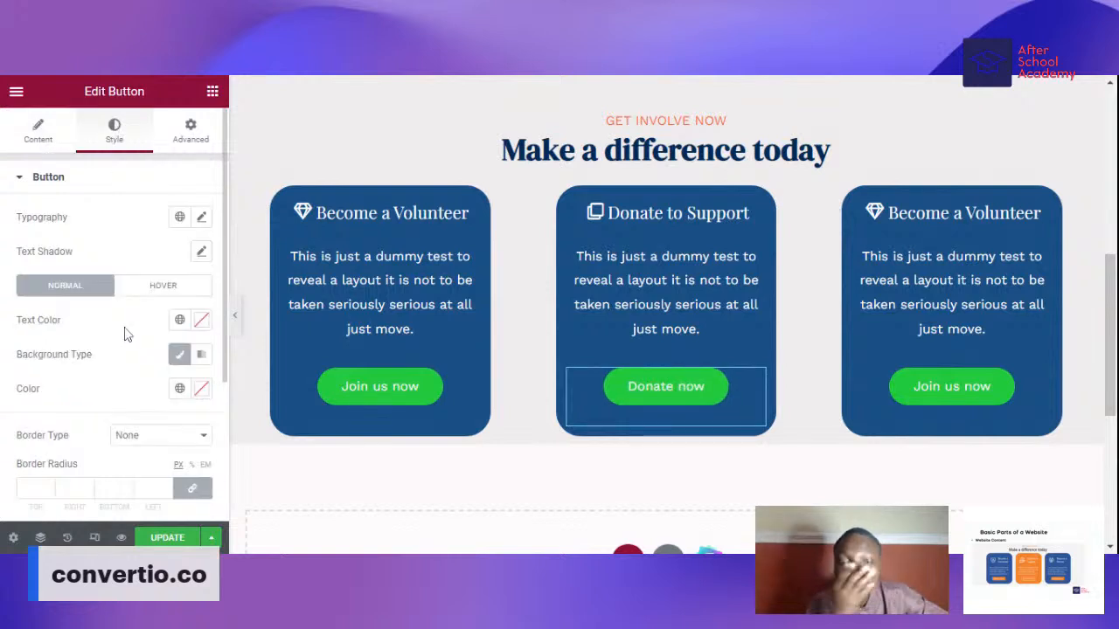
pyautogui.scroll(-1, 186, 358)
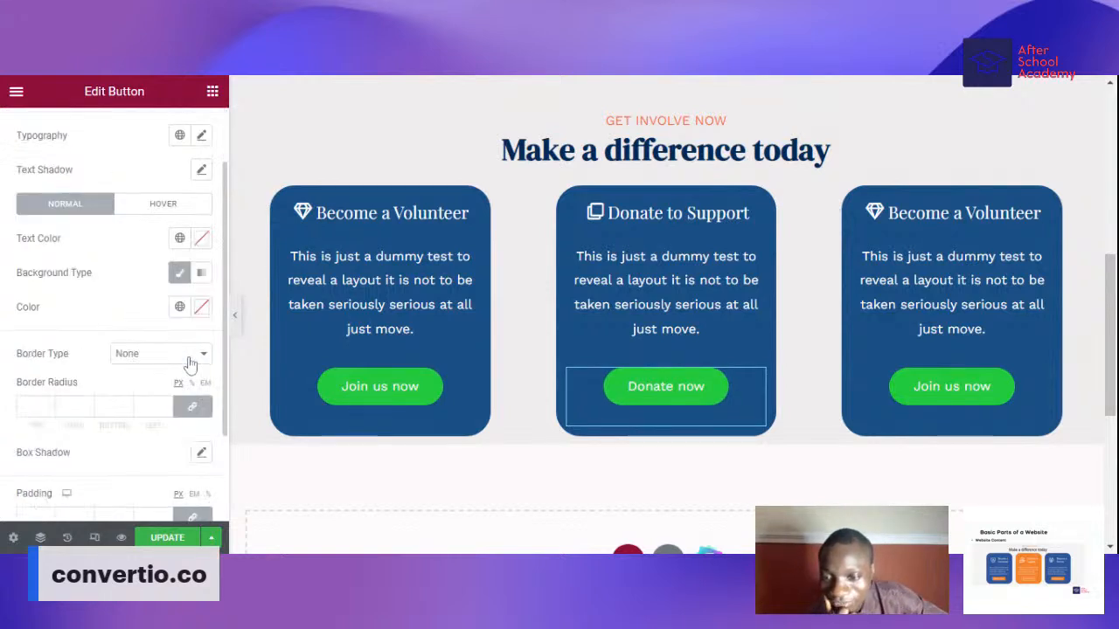
pyautogui.click(179, 273)
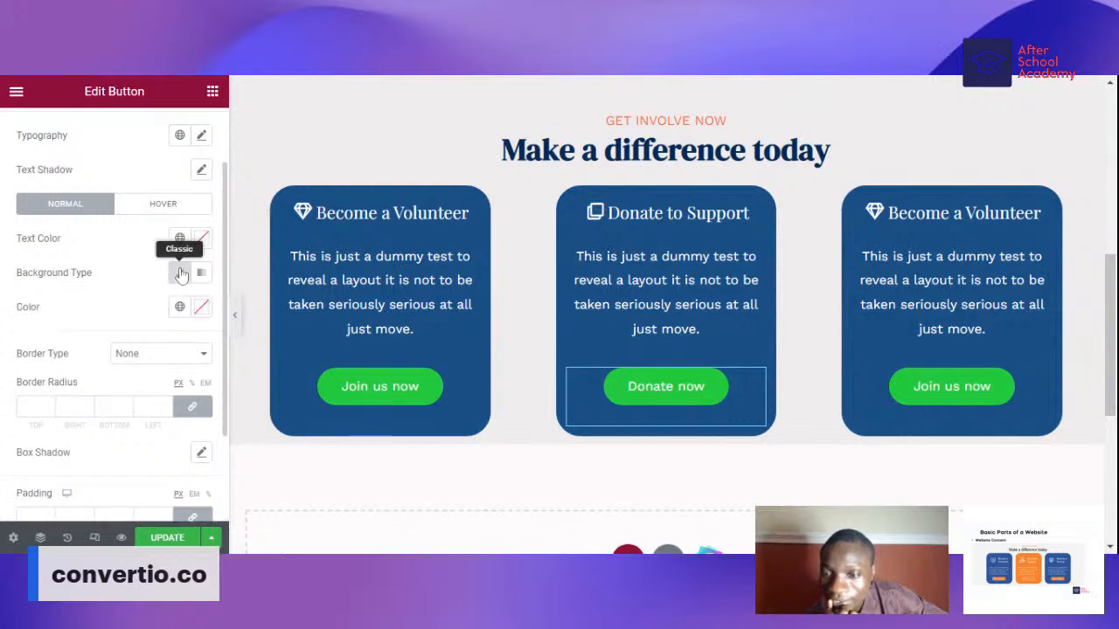
pyautogui.click(201, 310)
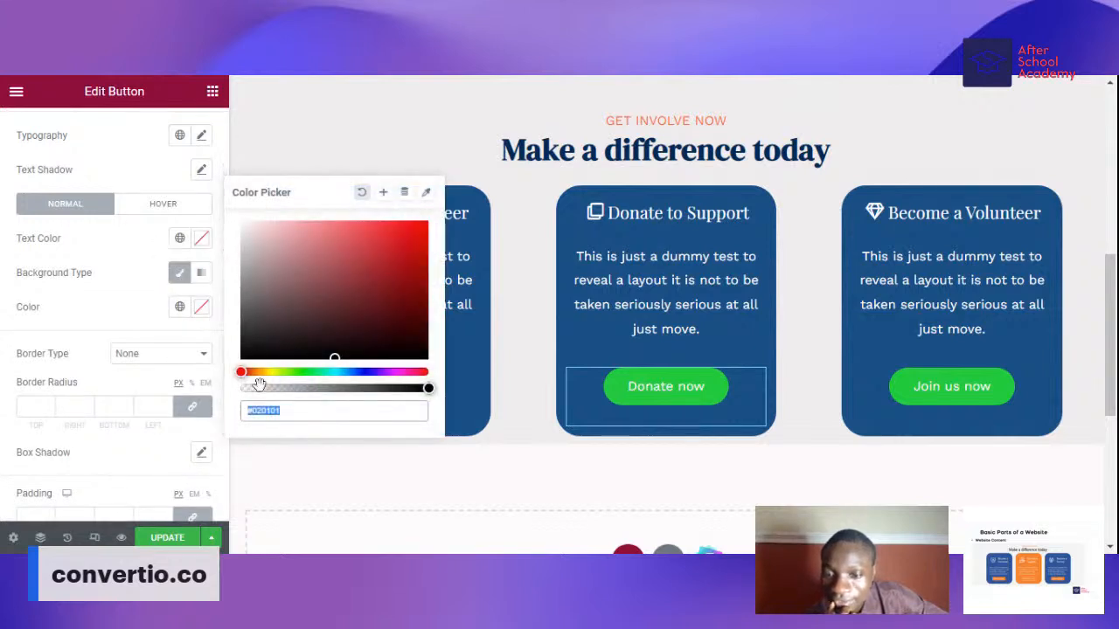
pyautogui.moveTo(321, 395); pyautogui.dragTo(232, 391)
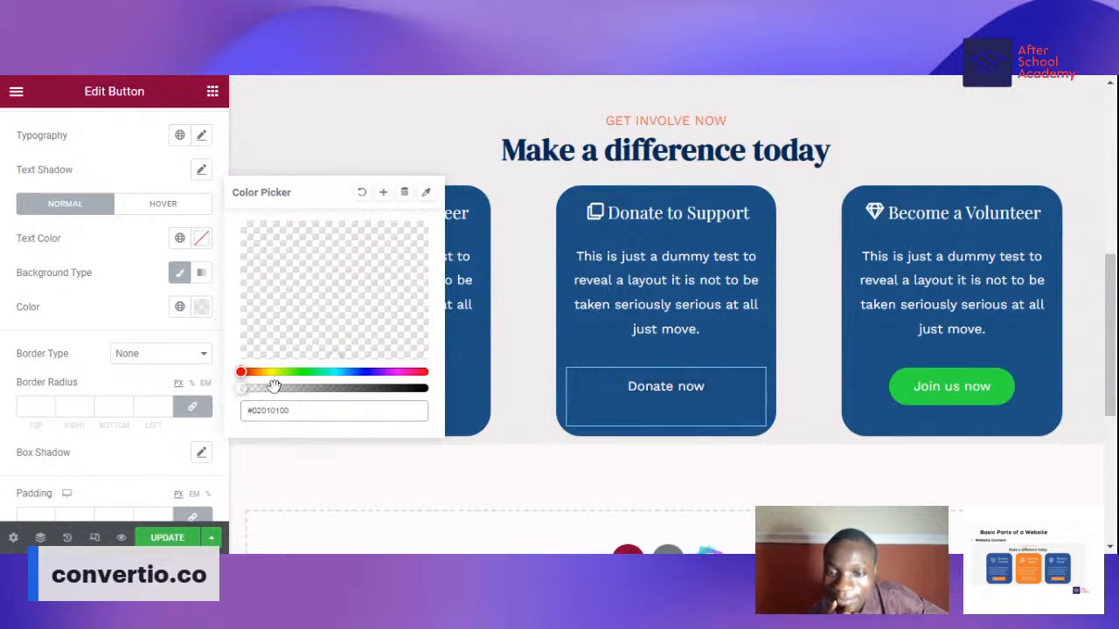
pyautogui.moveTo(244, 388)
pyautogui.mouseDown()
pyautogui.moveTo(426, 390)
pyautogui.moveTo(232, 400)
pyautogui.mouseUp()
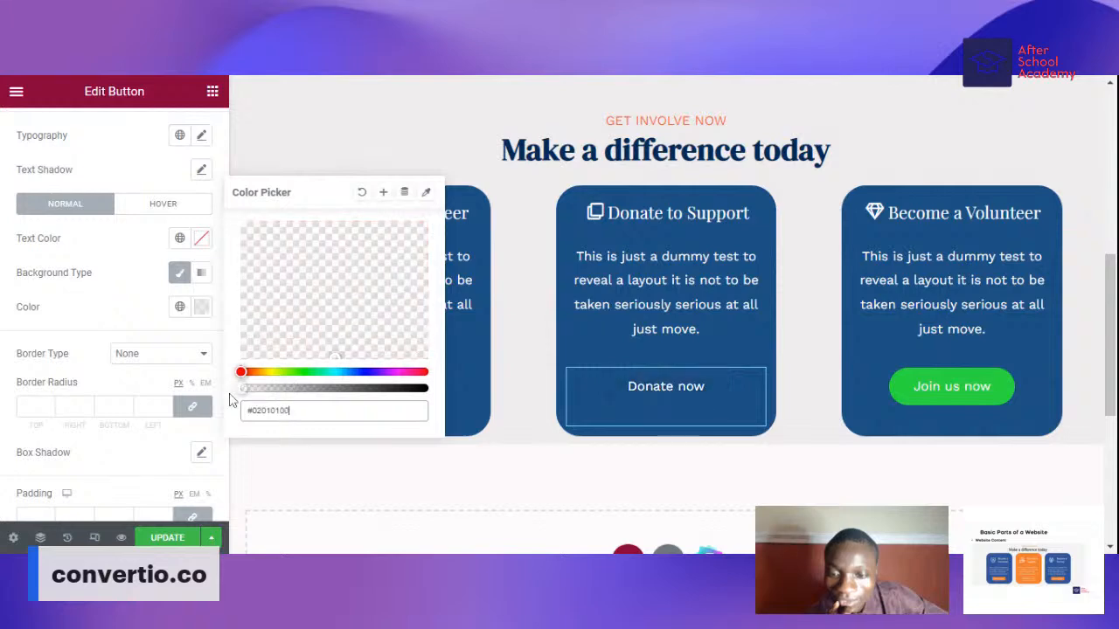
pyautogui.click(14, 291)
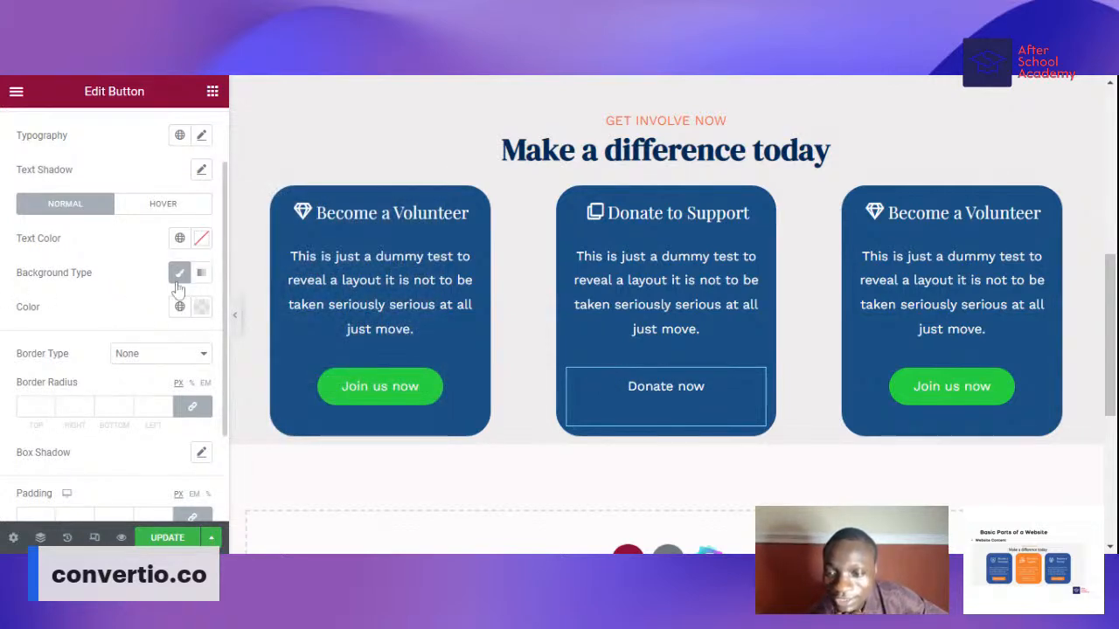
# - Give the Donate now button a 2 px solid white (#FFFFFF) border
pyautogui.scroll(-1, 140, 341)
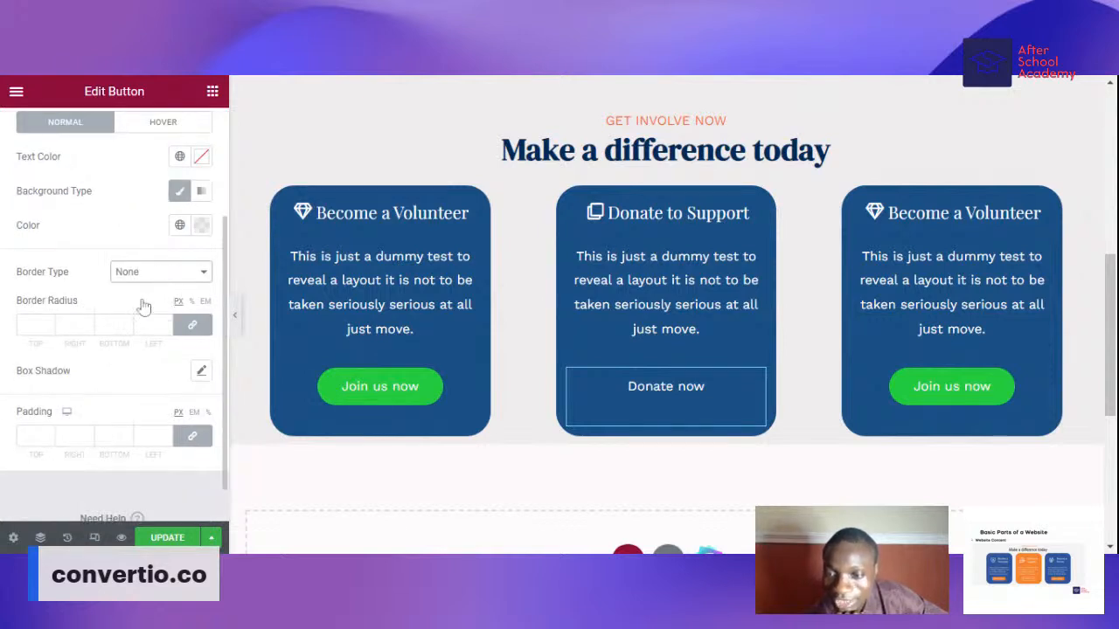
pyautogui.click(144, 306)
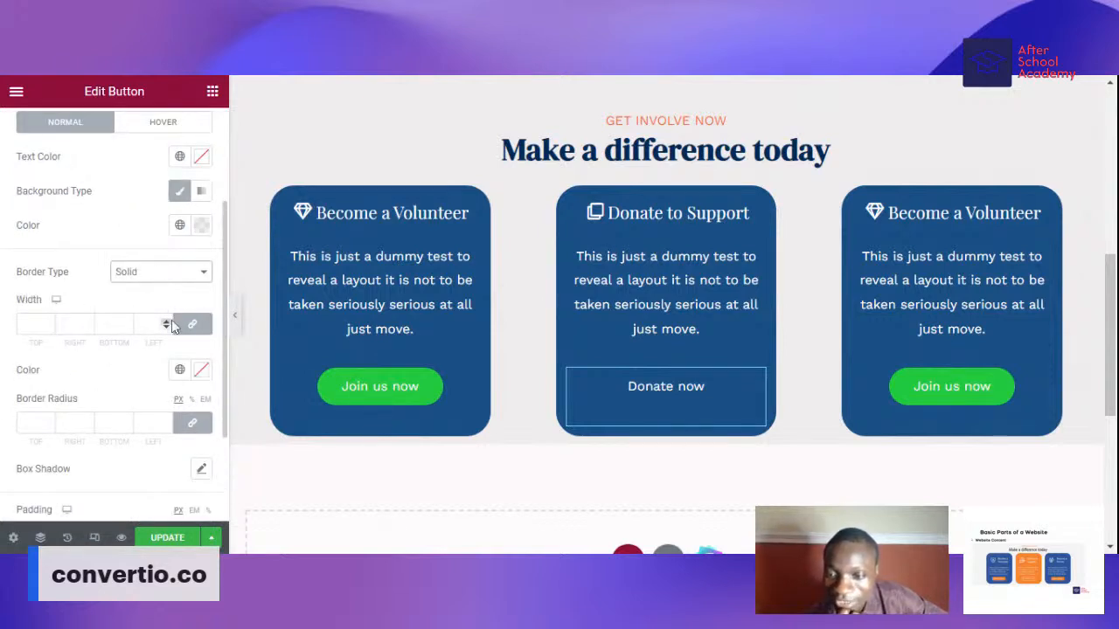
pyautogui.click(166, 323)
pyautogui.click(166, 322)
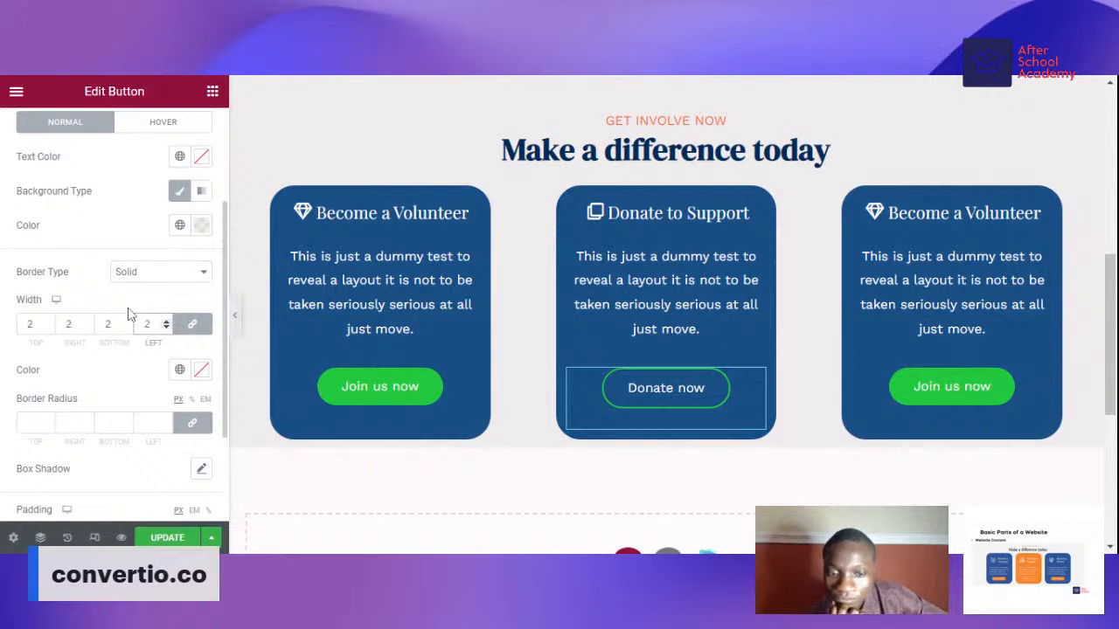
pyautogui.scroll(-1, 166, 322)
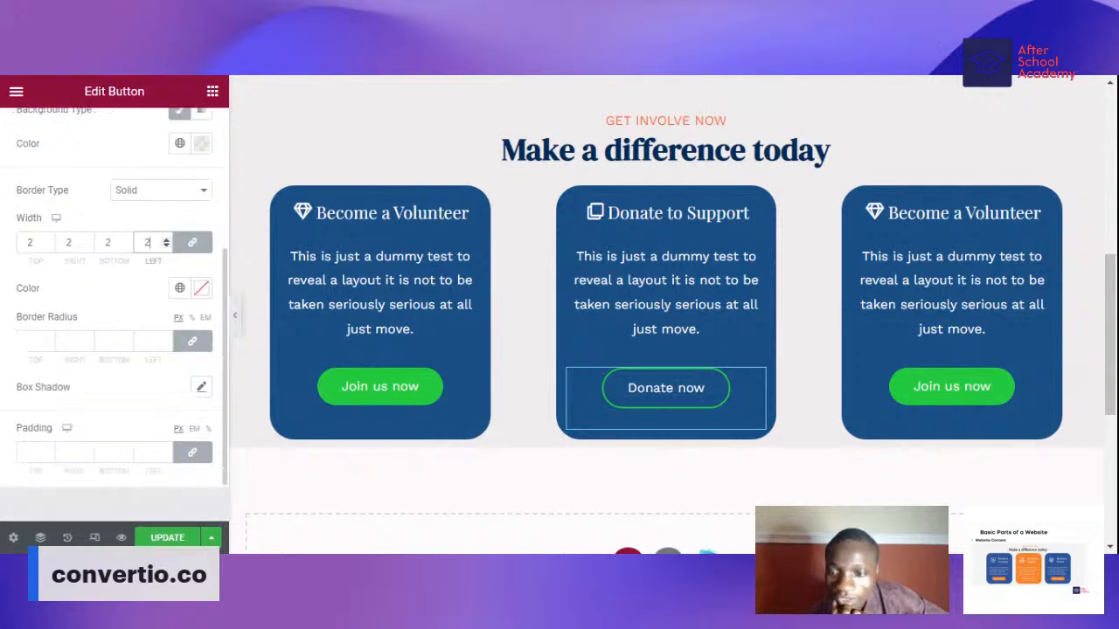
pyautogui.click(201, 290)
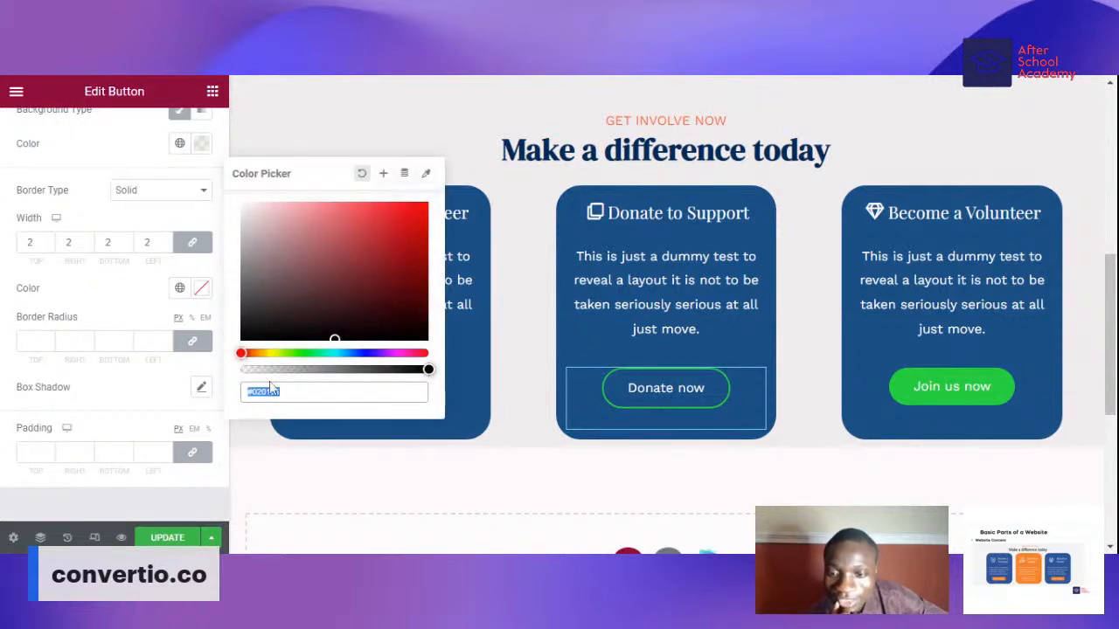
pyautogui.moveTo(248, 212); pyautogui.dragTo(236, 190)
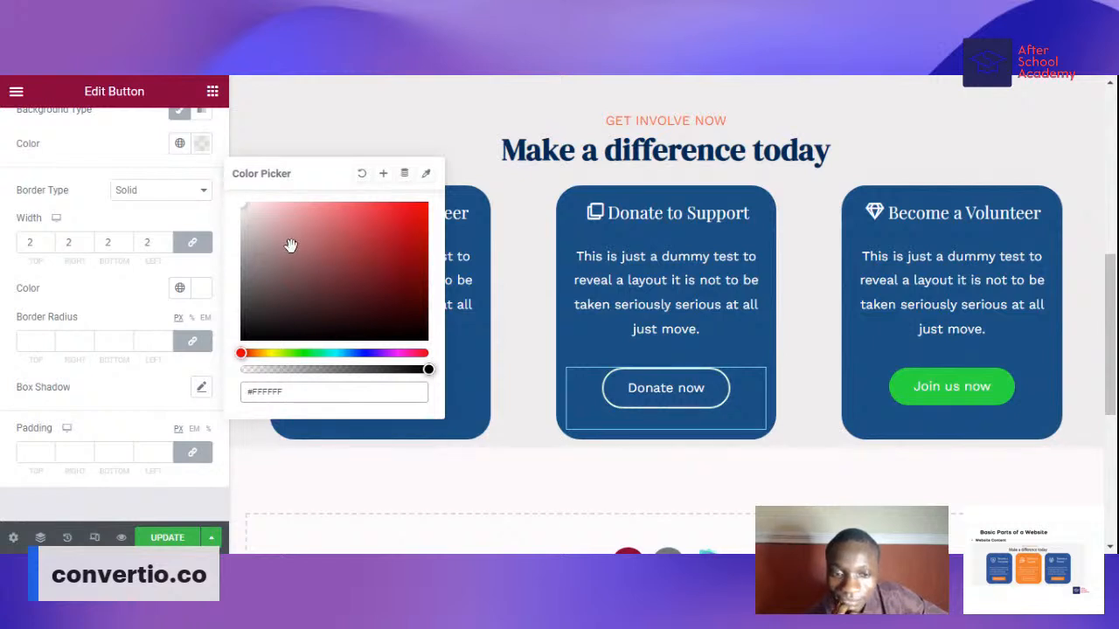
pyautogui.click(3, 283)
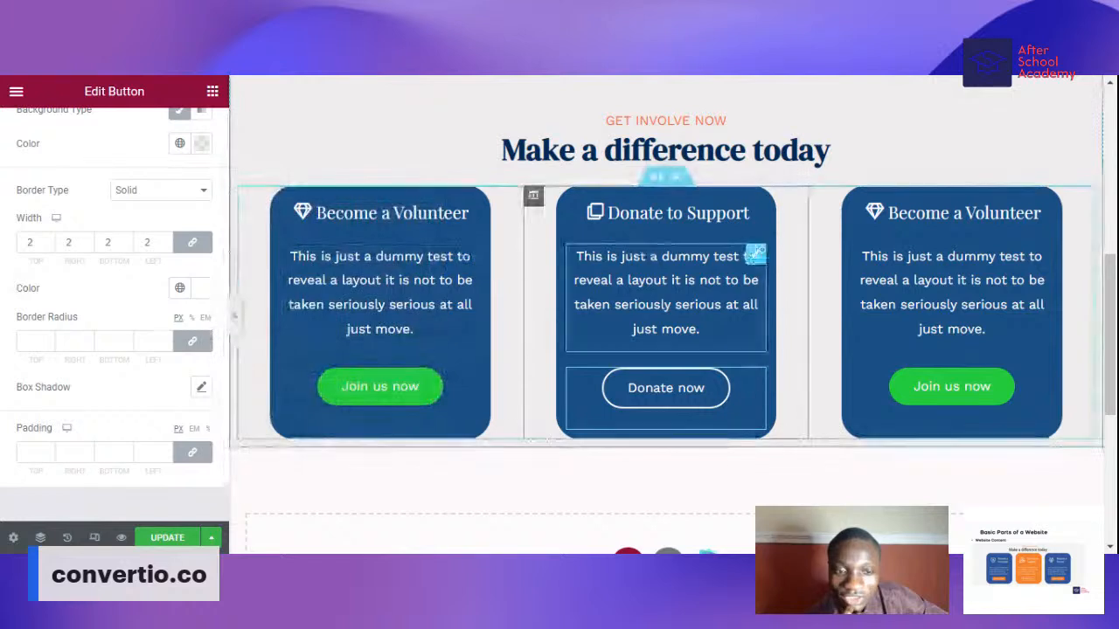
pyautogui.click(534, 197)
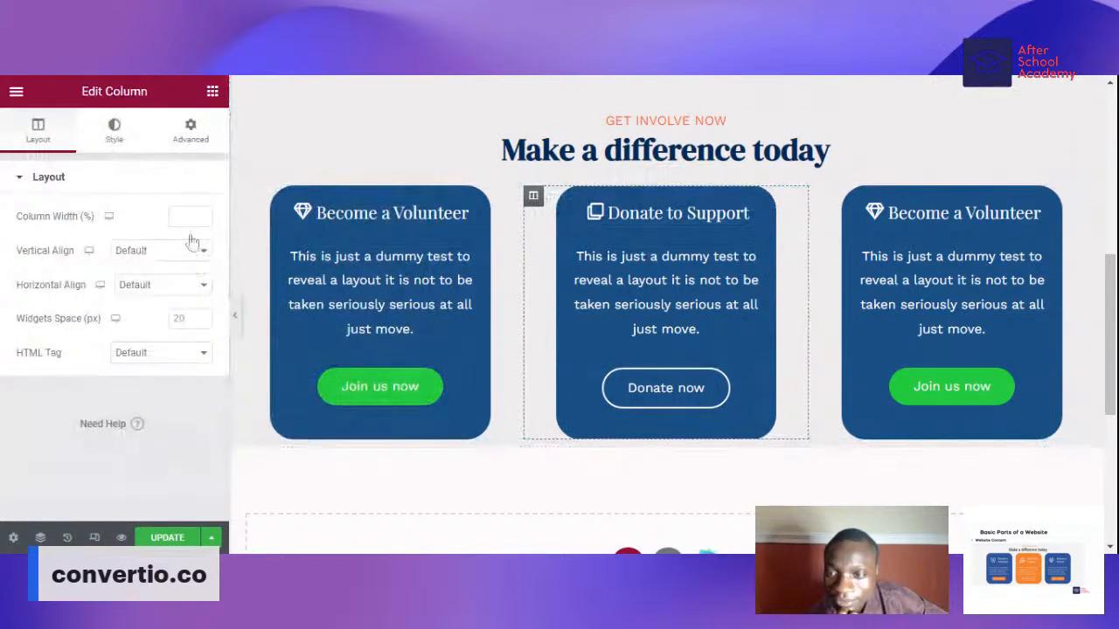
# - Set the Donate column's background colour to orange #FF702B
pyautogui.click(114, 130)
pyautogui.click(201, 285)
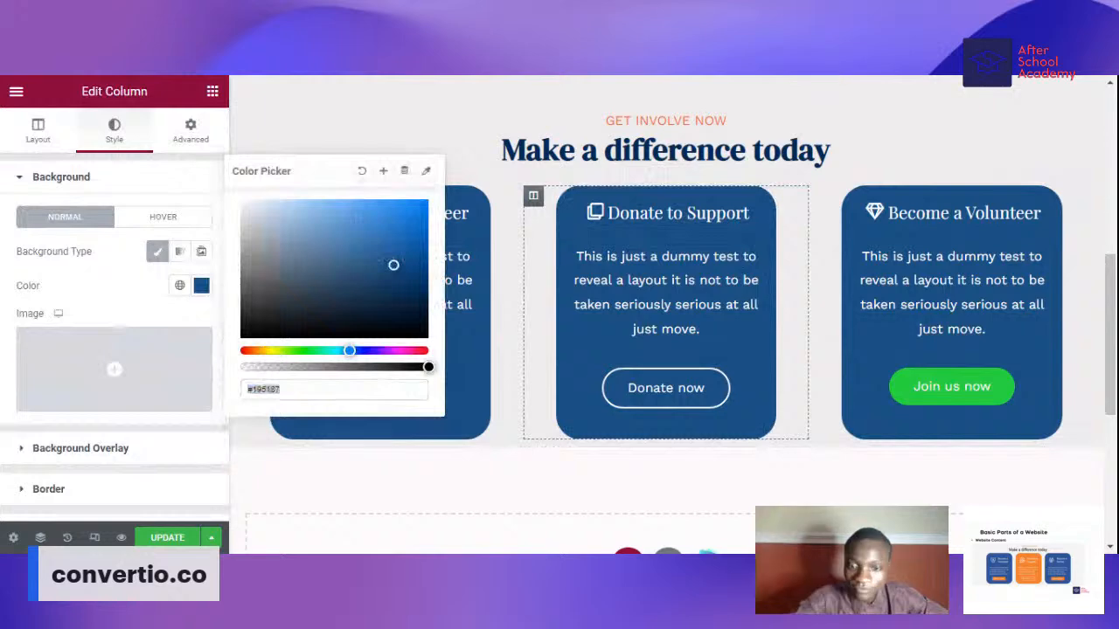
pyautogui.write('#FF7029')
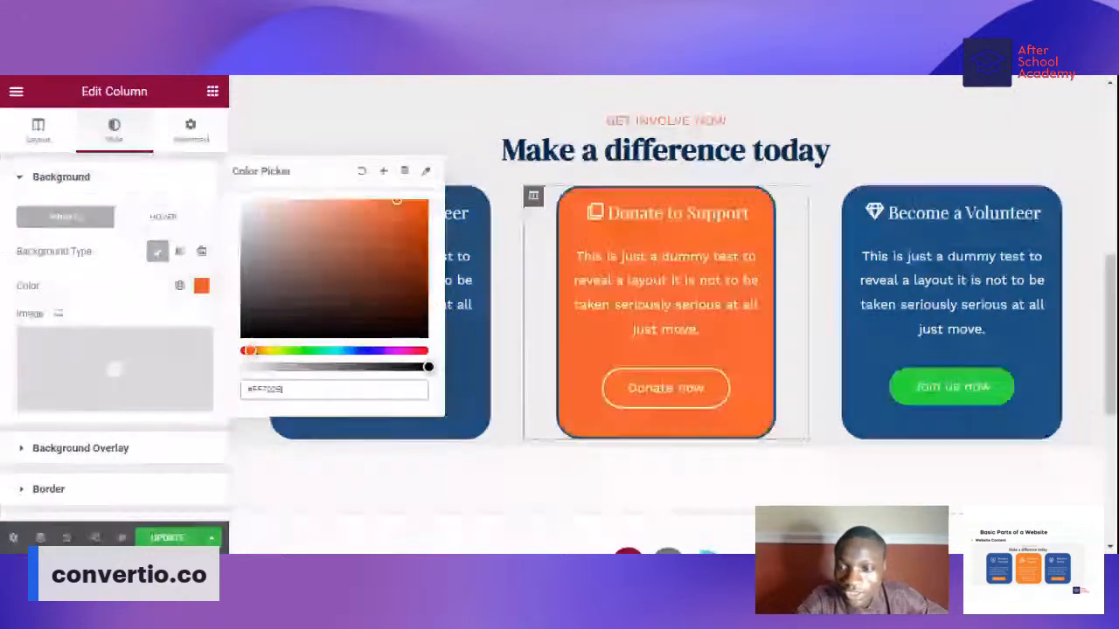
pyautogui.click(134, 286)
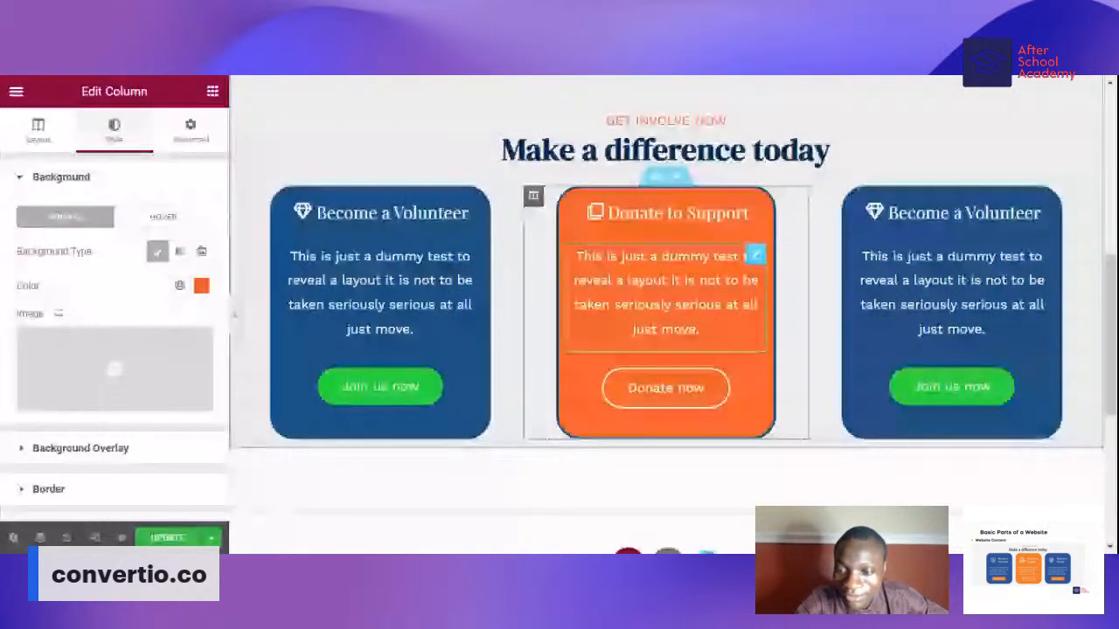
# - Give the Donate column a matching #FF702B border colour and preview the page
pyautogui.scroll(-1, 35, 407)
pyautogui.click(35, 407)
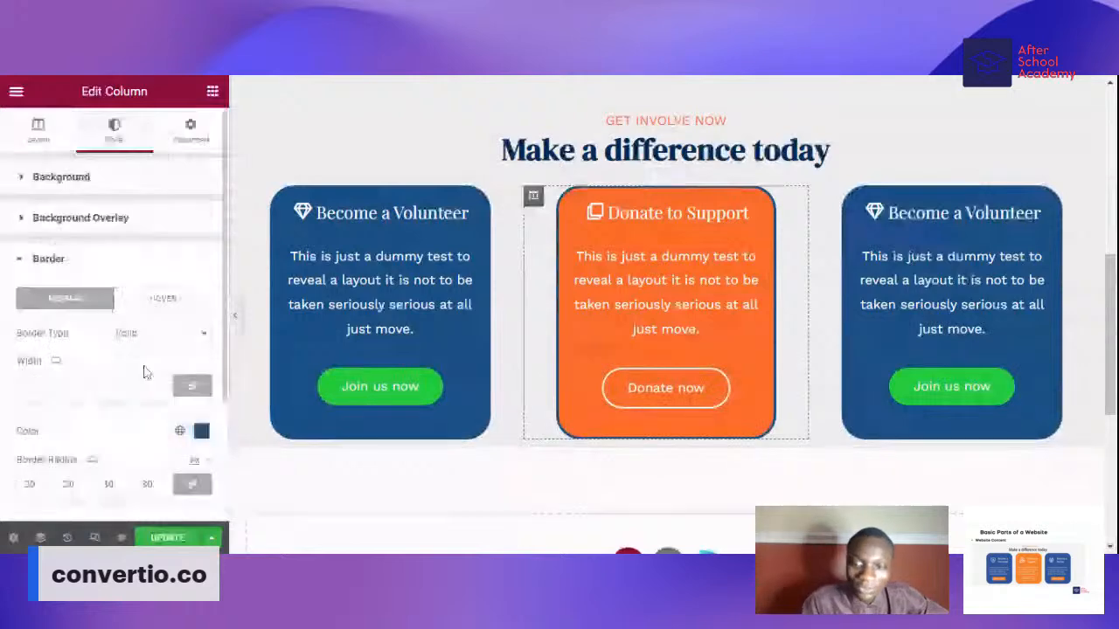
pyautogui.click(192, 430)
pyautogui.write('#FF702B')
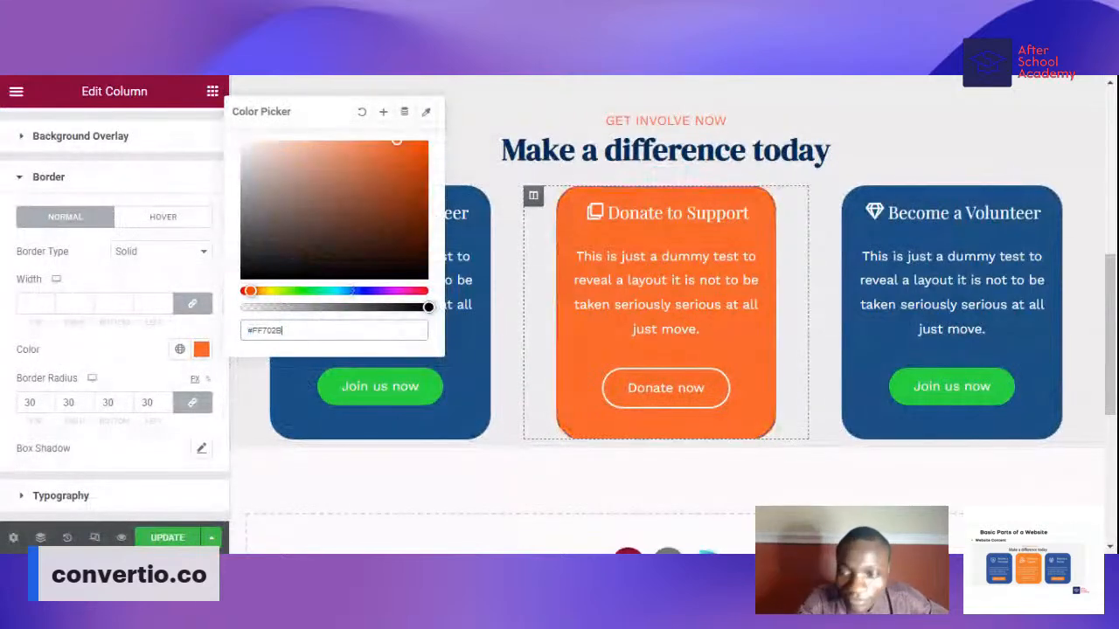
pyautogui.click(15, 372)
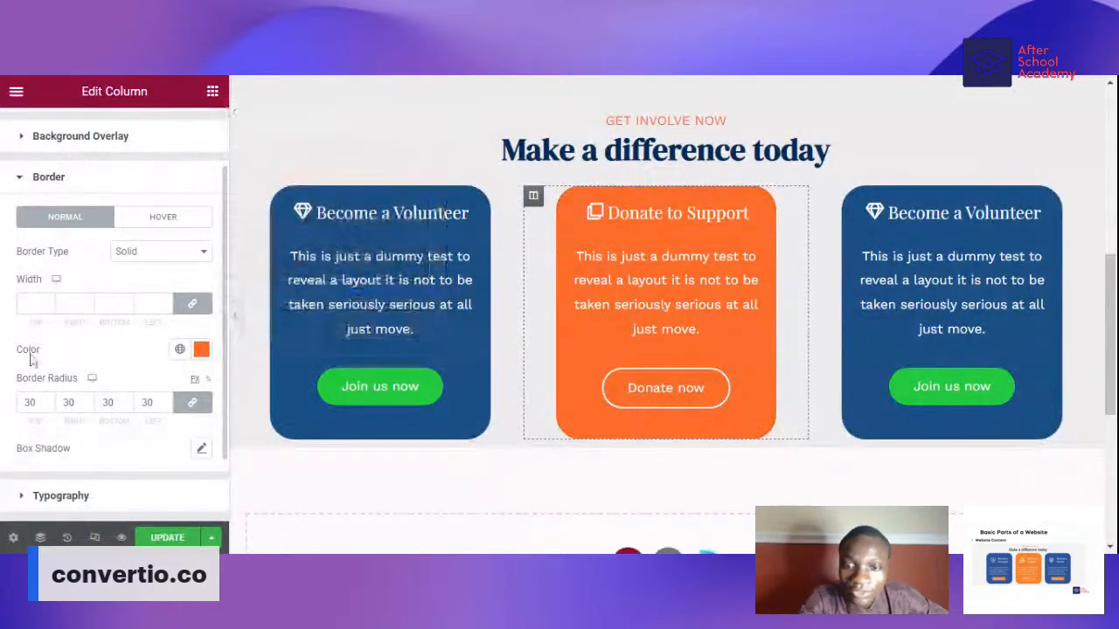
pyautogui.click(234, 315)
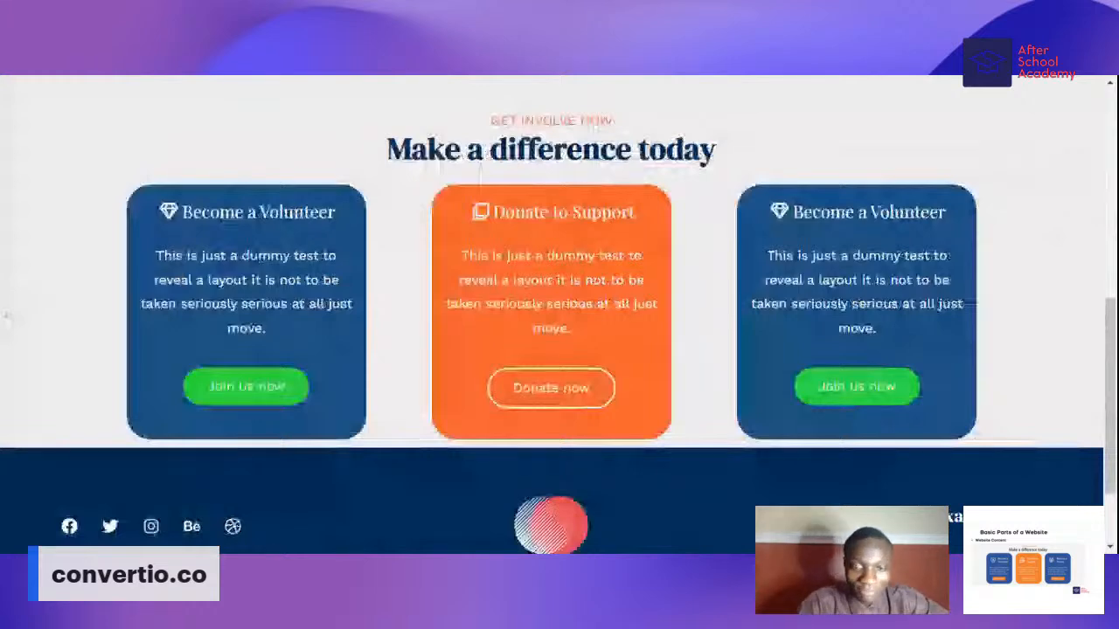
pyautogui.click(7, 316)
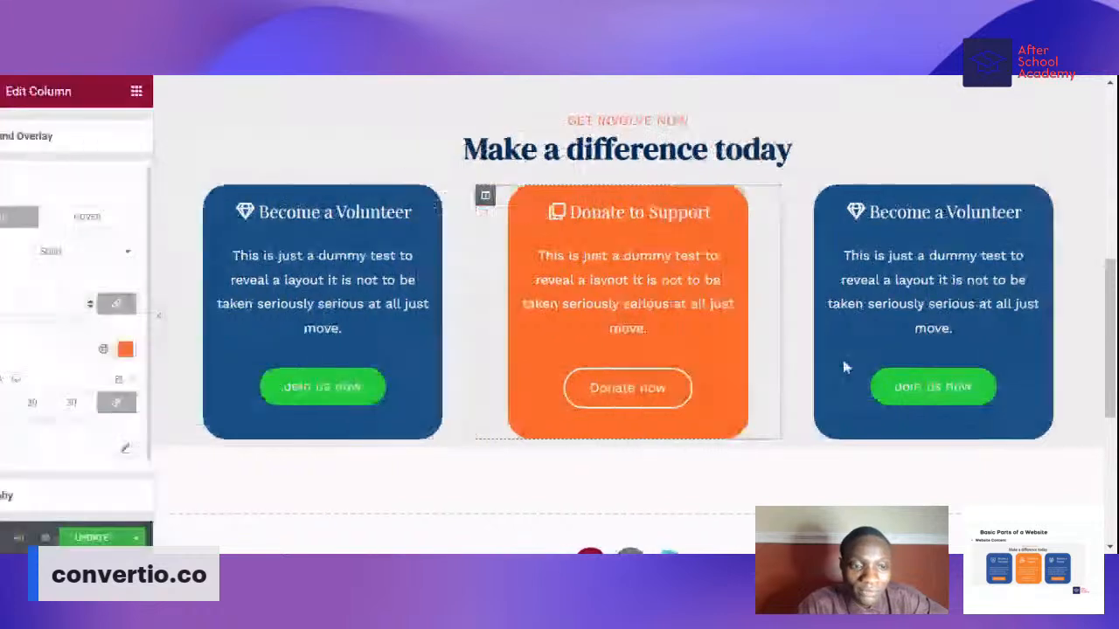
pyautogui.click(1019, 214)
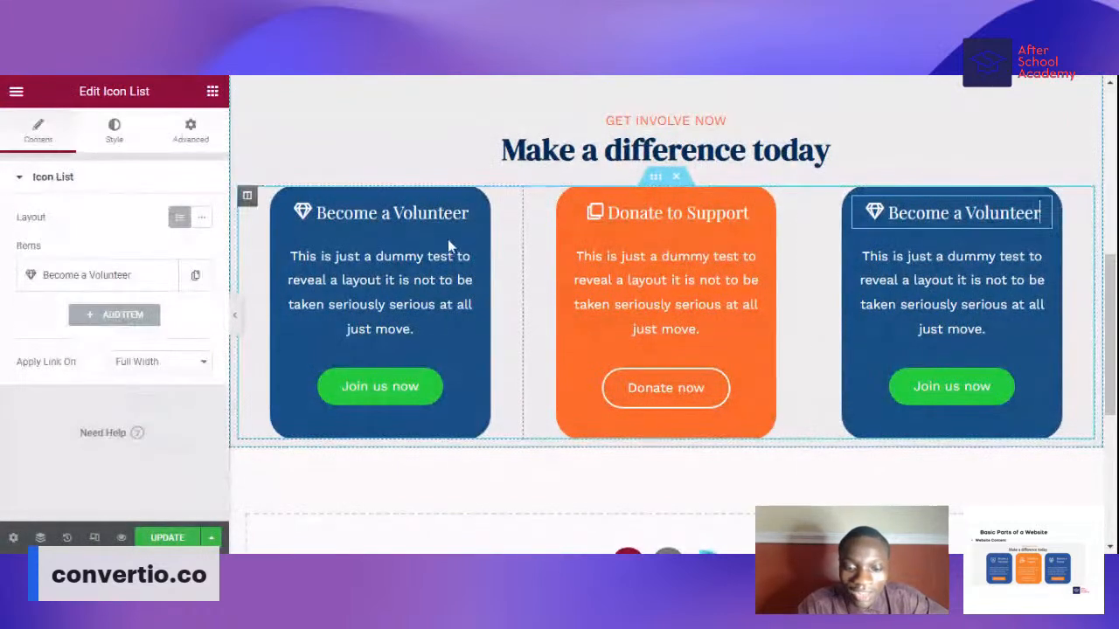
# - Change the third card's heading text to 'Become a Partner'
pyautogui.click(142, 282)
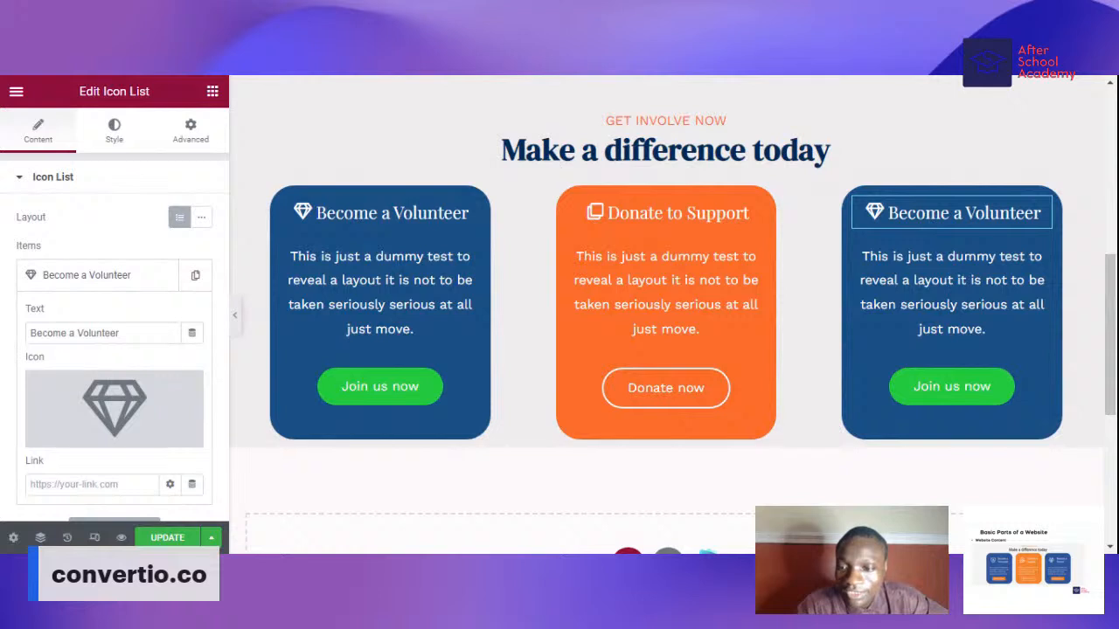
pyautogui.doubleClick(100, 333)
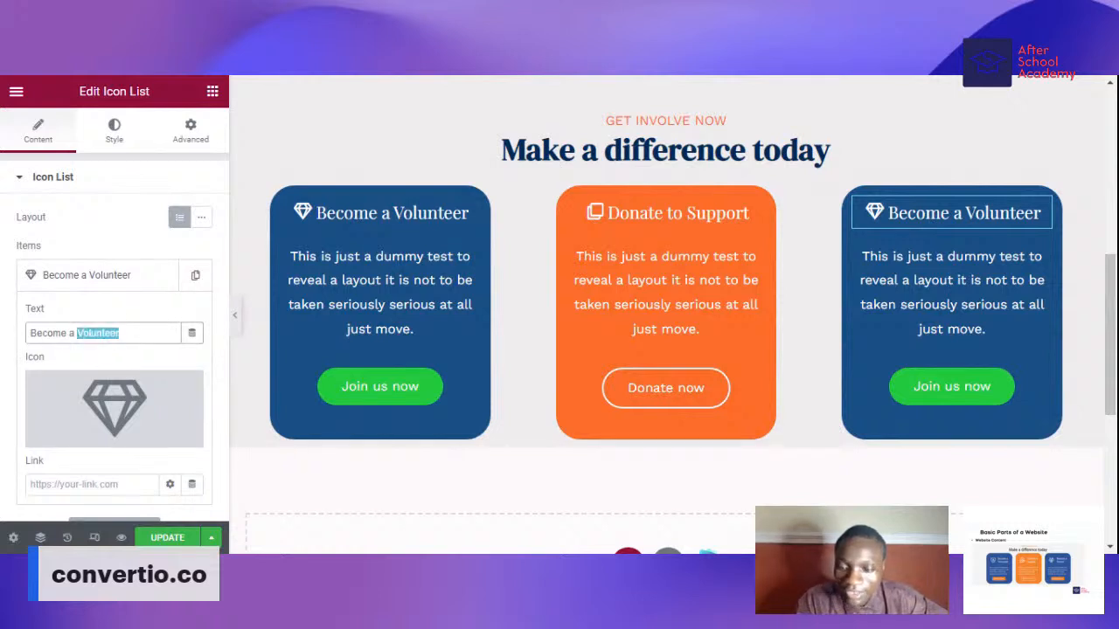
pyautogui.write('Spons')
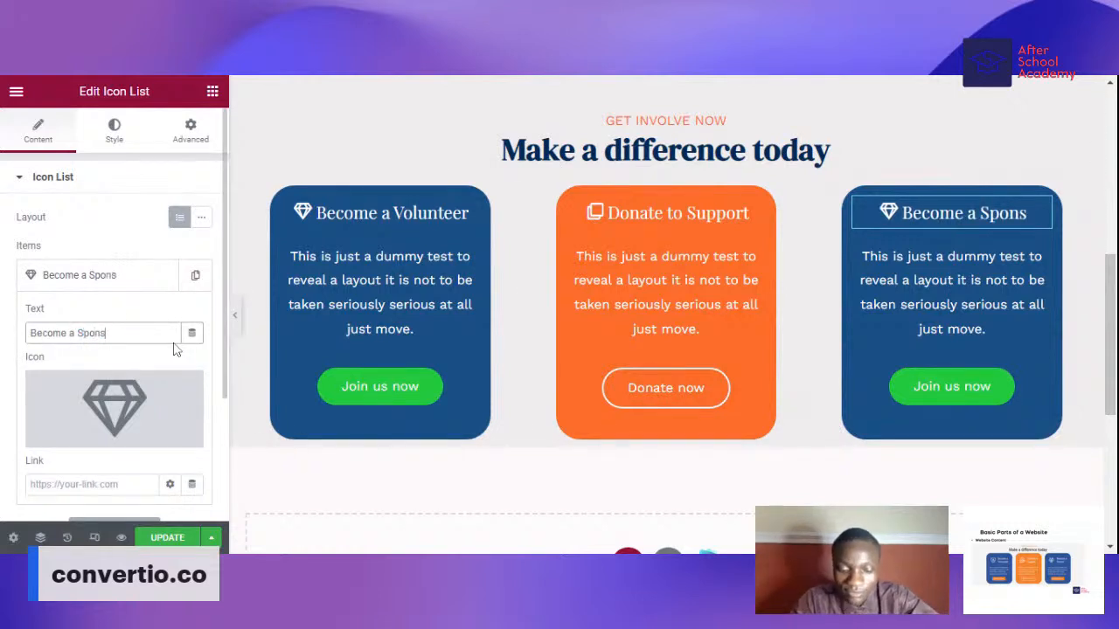
pyautogui.write('or')
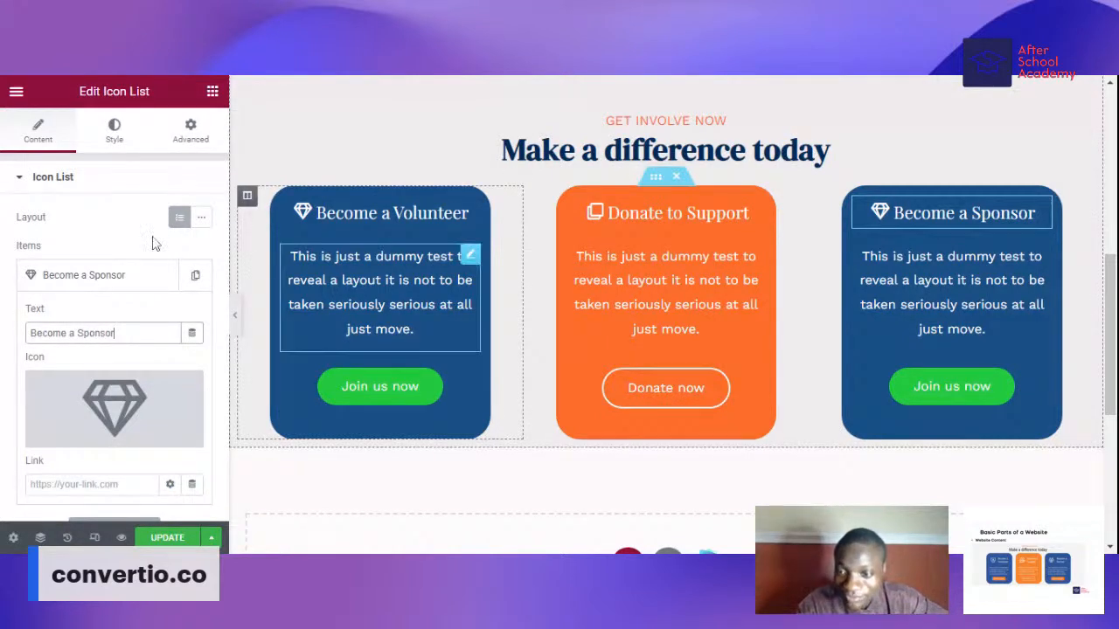
pyautogui.click(143, 276)
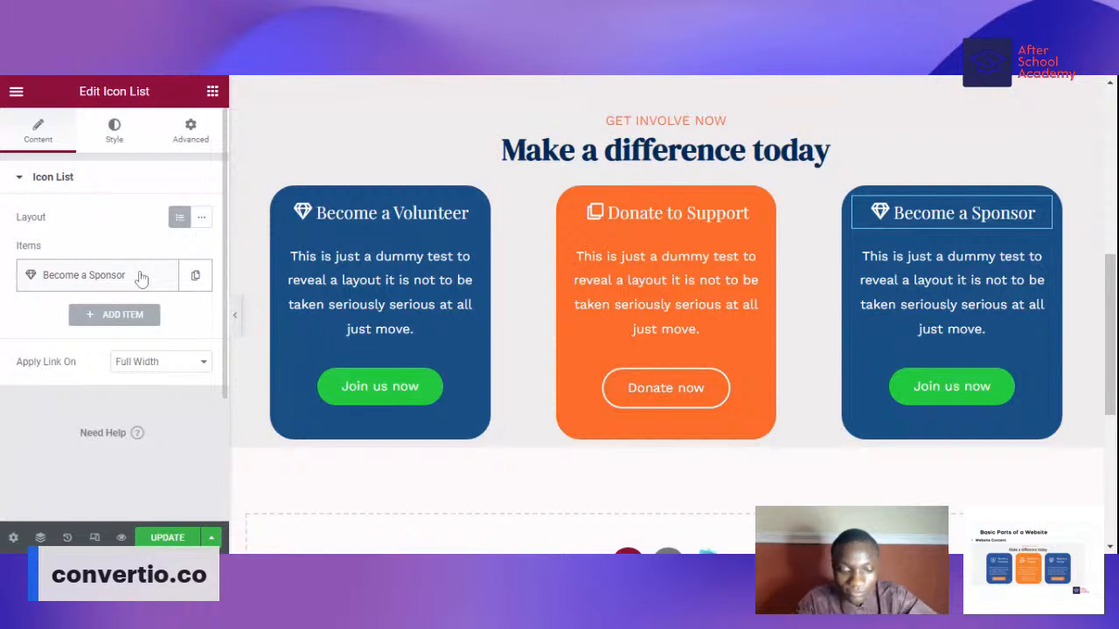
pyautogui.click(142, 277)
pyautogui.moveTo(115, 333); pyautogui.dragTo(71, 333)
pyautogui.write('Partne')
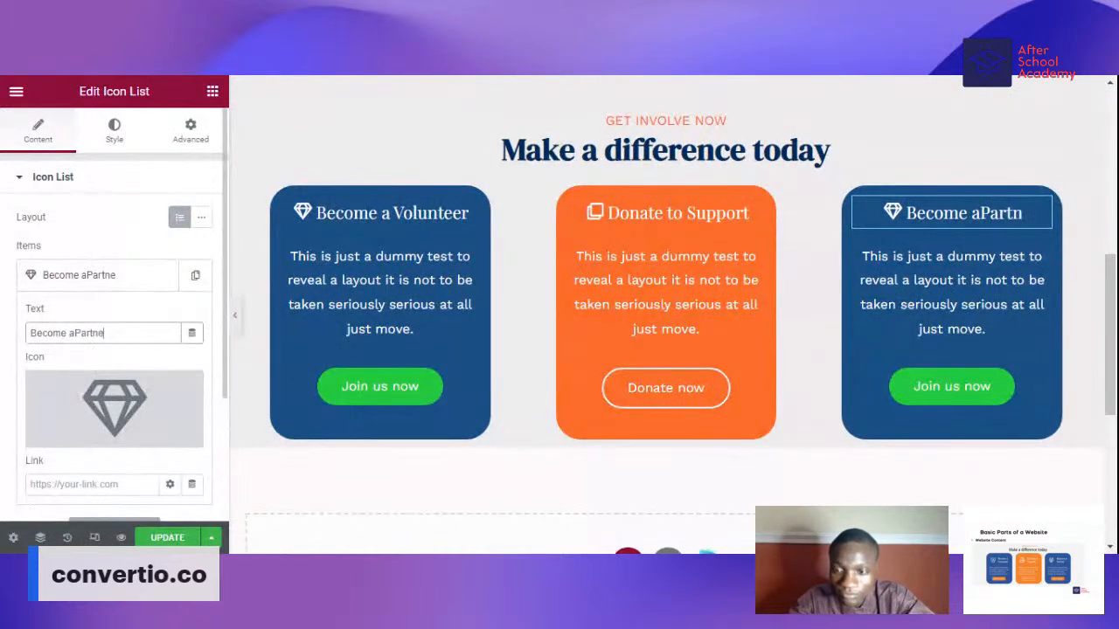
pyautogui.write('r')
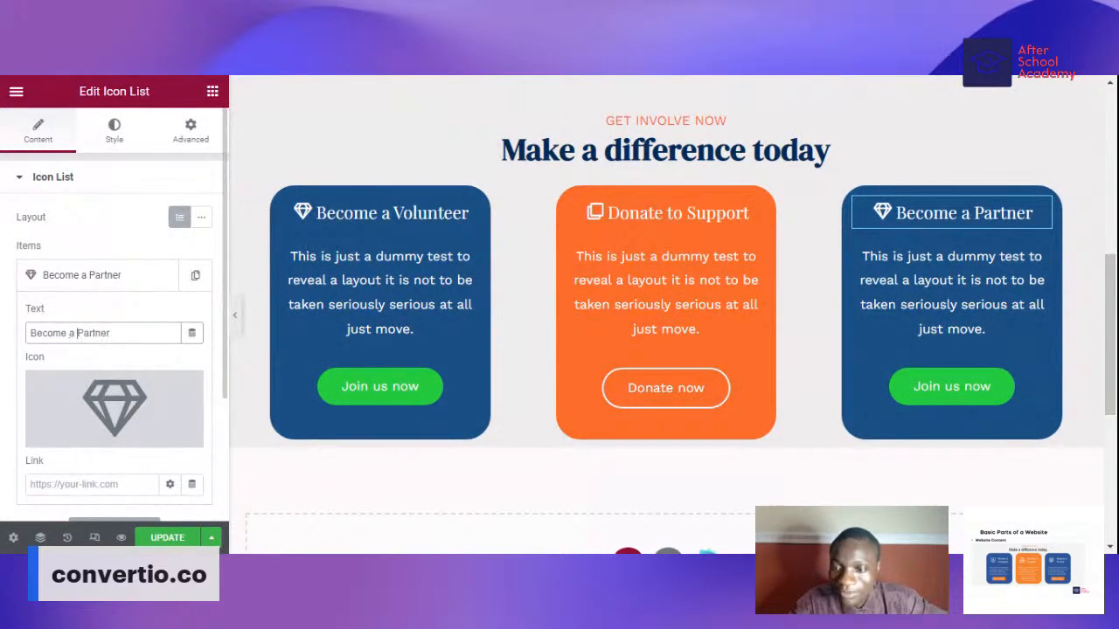
# - Replace the heading's diamond icon with the Paper plane icon from the Icon Library
pyautogui.scroll(-2, 95, 370)
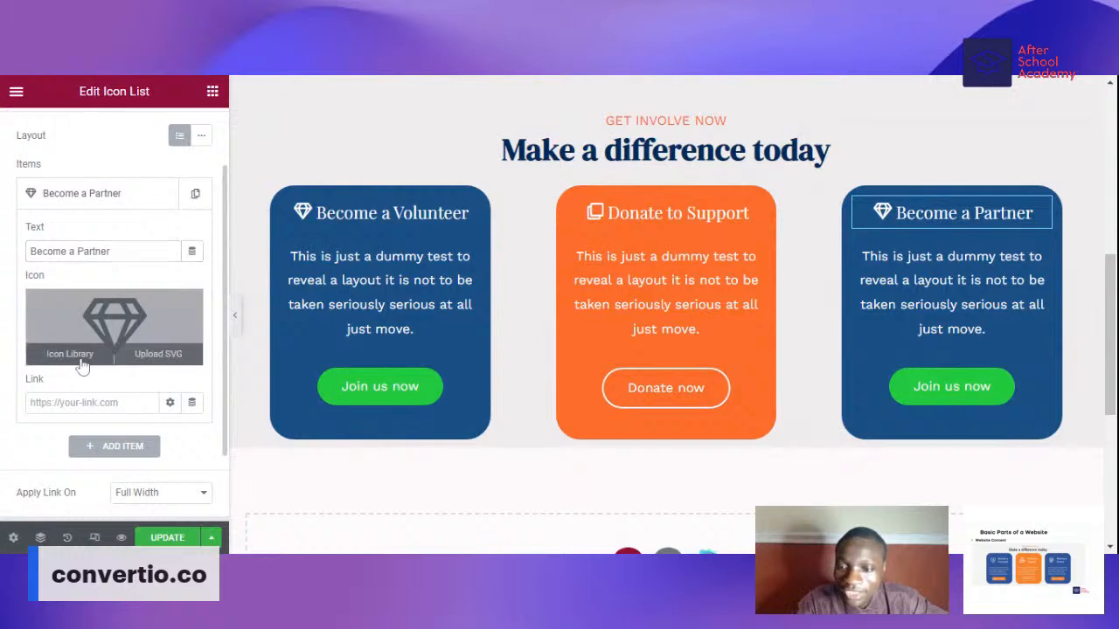
pyautogui.click(77, 357)
pyautogui.scroll(-5, 724, 432)
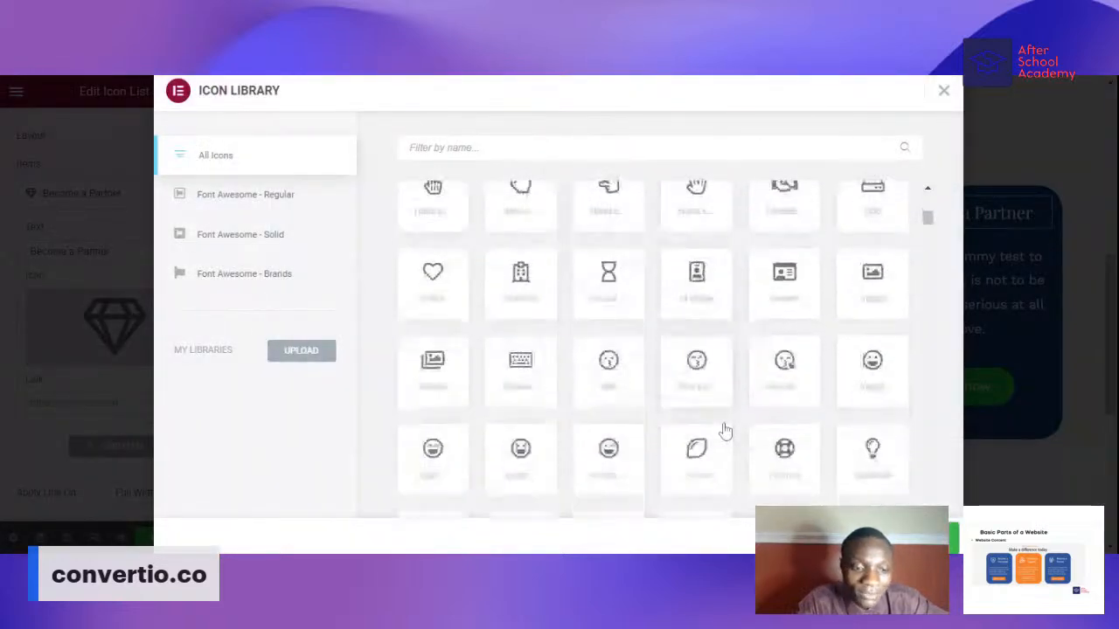
pyautogui.scroll(-2, 725, 432)
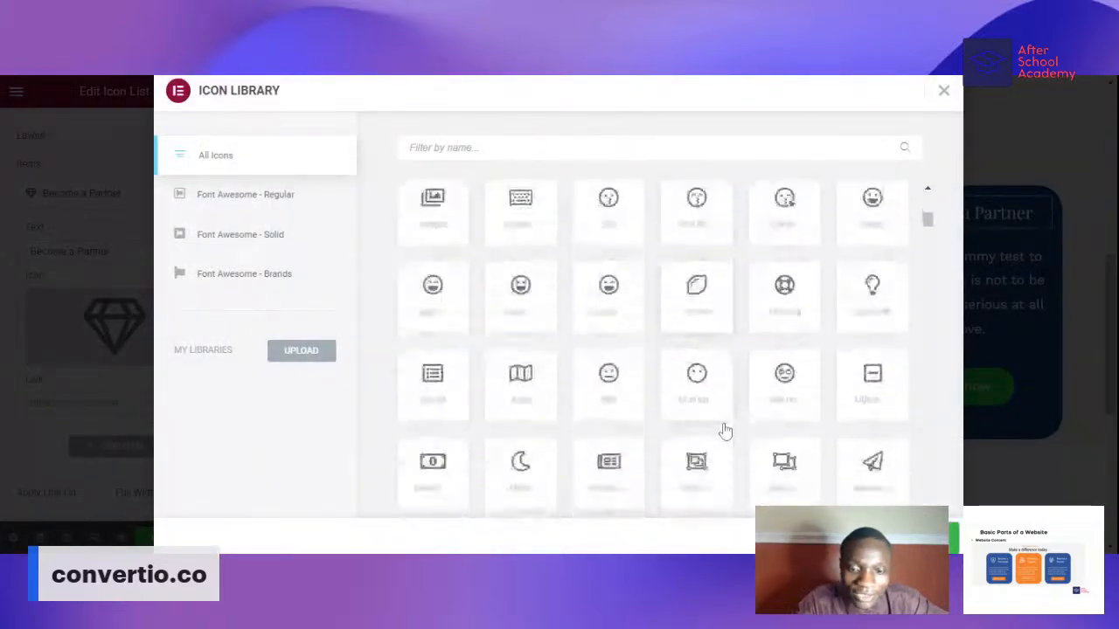
pyautogui.click(780, 465)
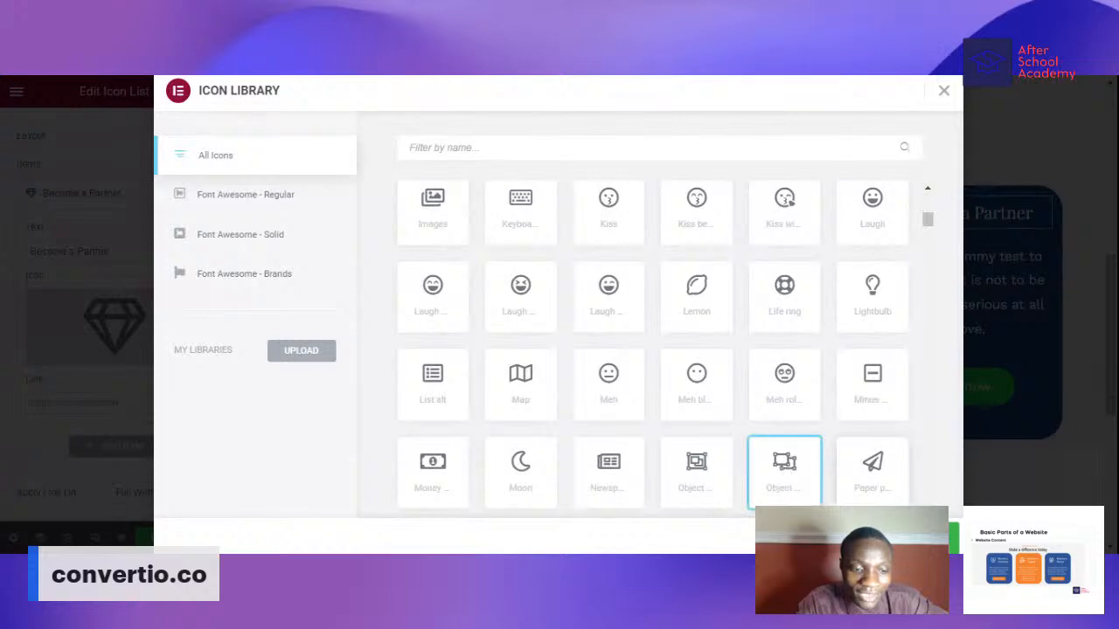
pyautogui.click(871, 481)
pyautogui.click(928, 536)
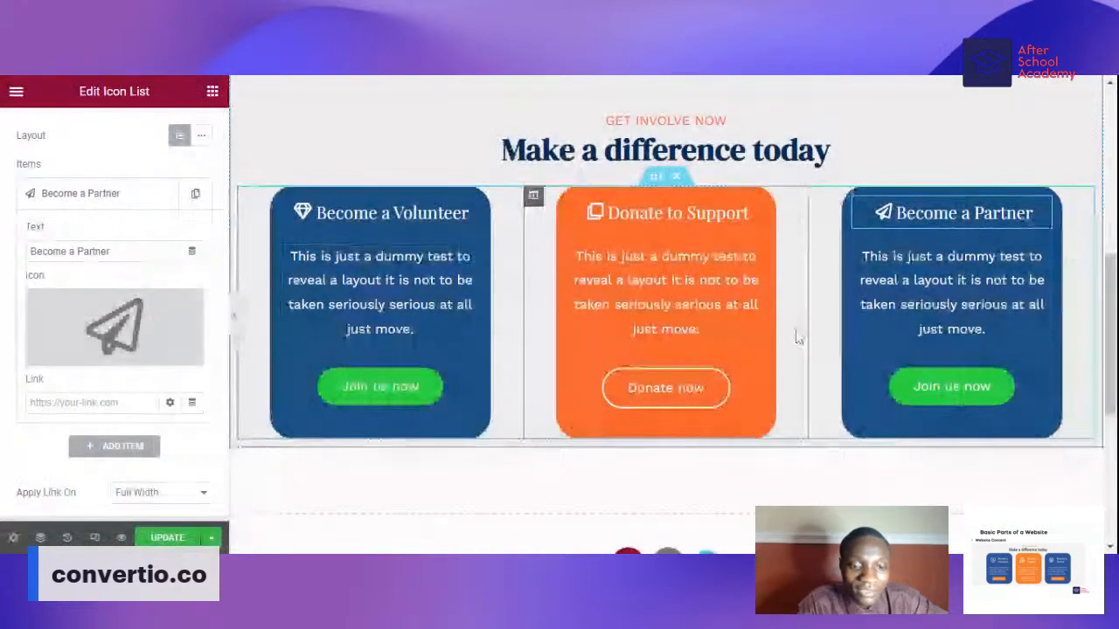
# - Relabel the Partner card's 'Join us now' button to 'Learn more' and preview the page without the editing panel
pyautogui.click(970, 390)
pyautogui.moveTo(168, 250); pyautogui.dragTo(79, 246)
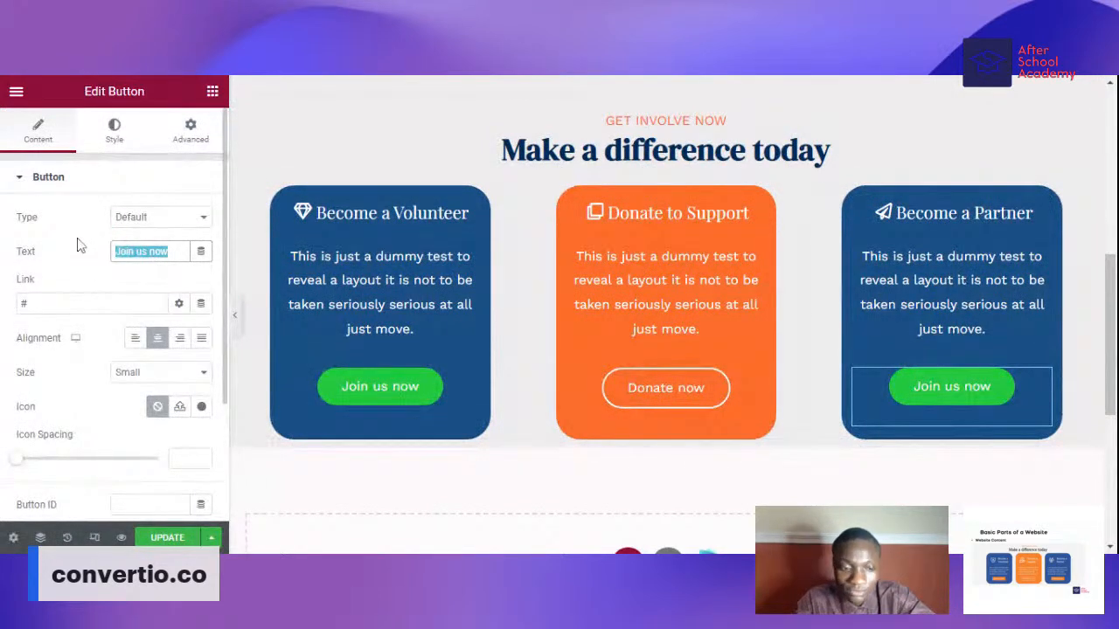
pyautogui.write('Lear')
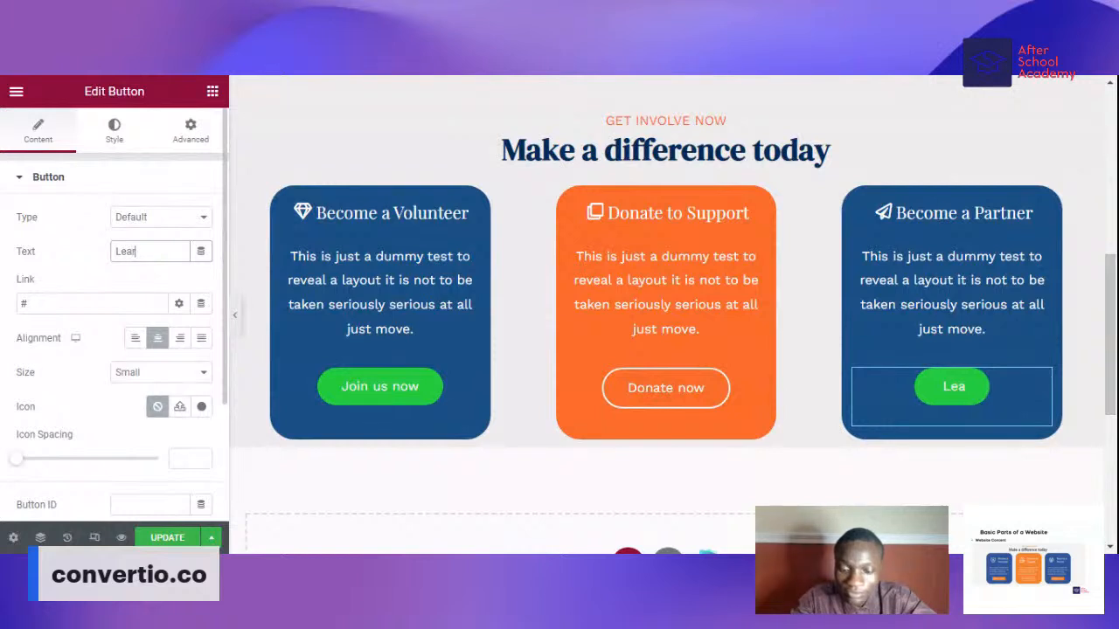
pyautogui.write('n more')
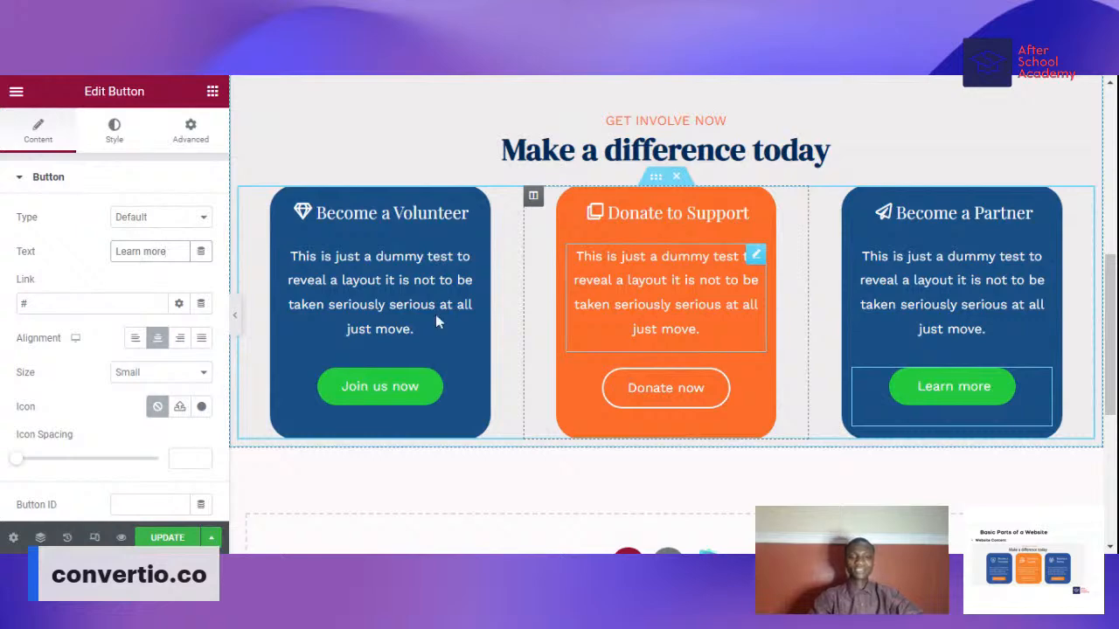
pyautogui.click(234, 315)
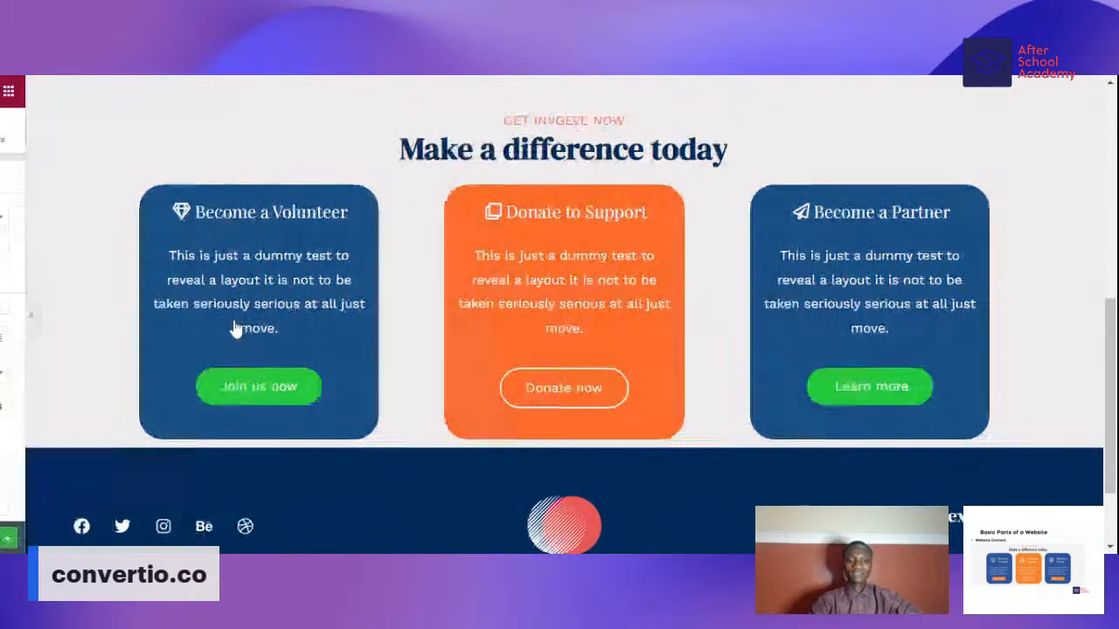
pyautogui.scroll(10, 77, 379)
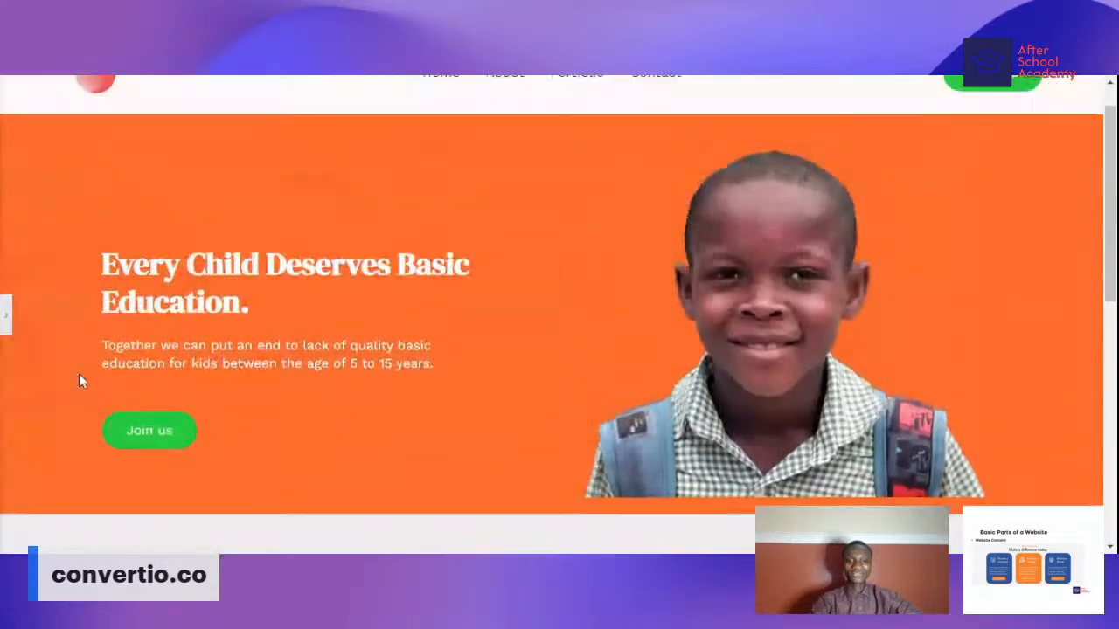
pyautogui.scroll(-7, 79, 378)
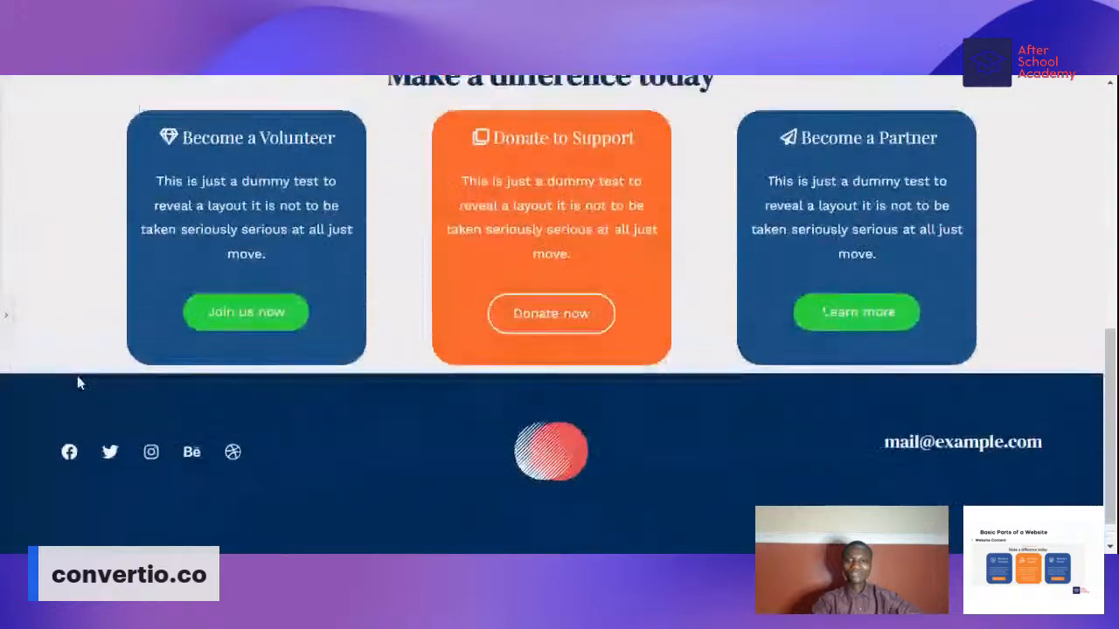
pyautogui.scroll(10, 77, 376)
pyautogui.scroll(-1, 77, 375)
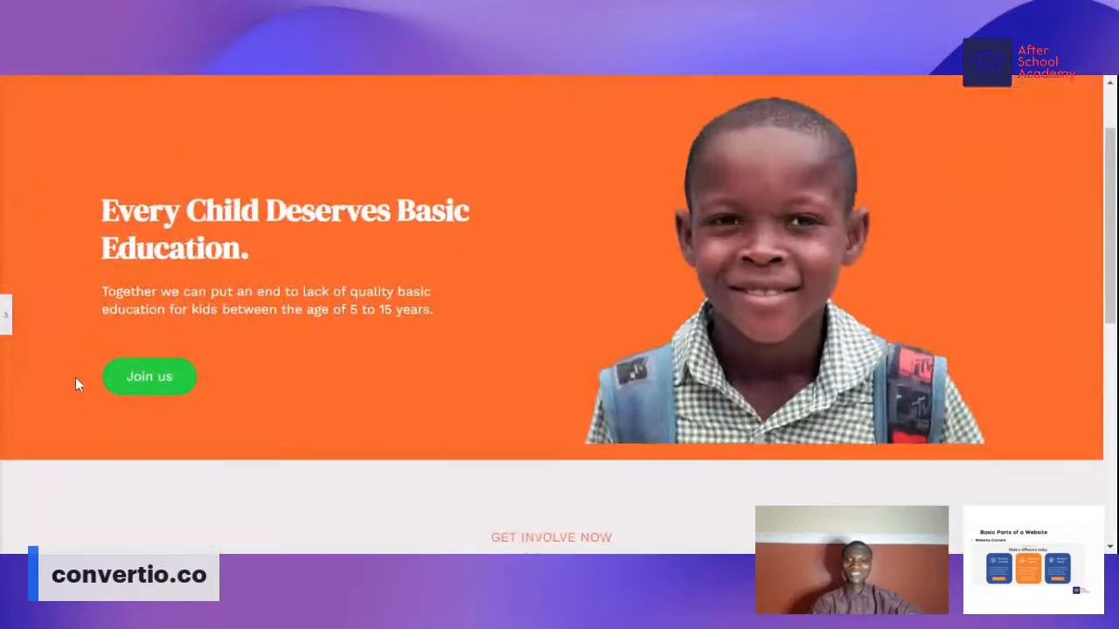
pyautogui.scroll(-3, 75, 379)
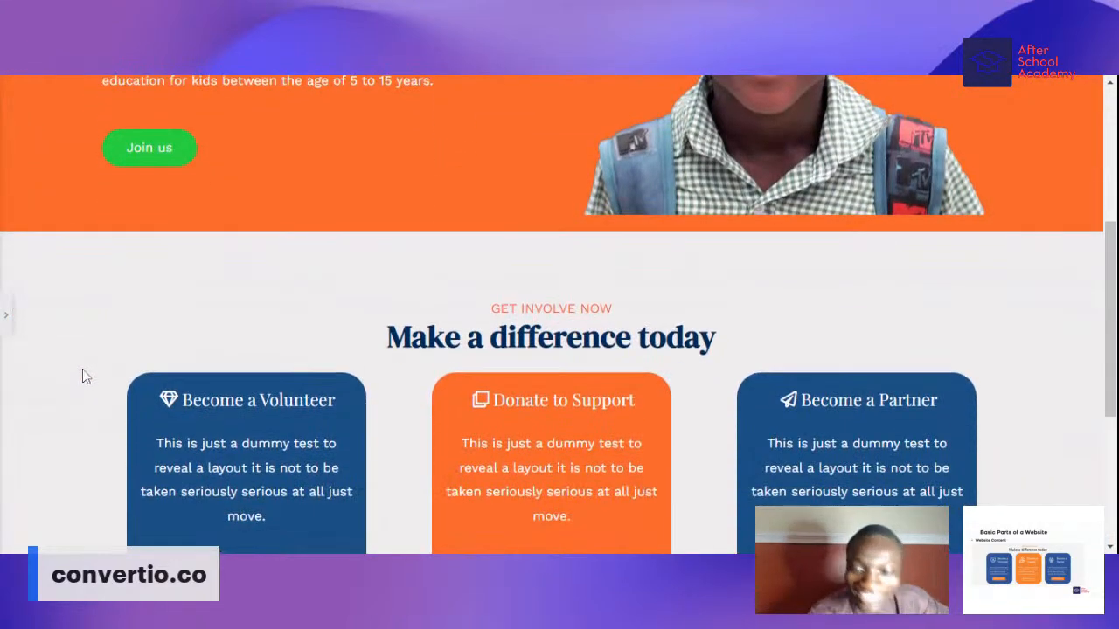
pyautogui.scroll(-2, 82, 371)
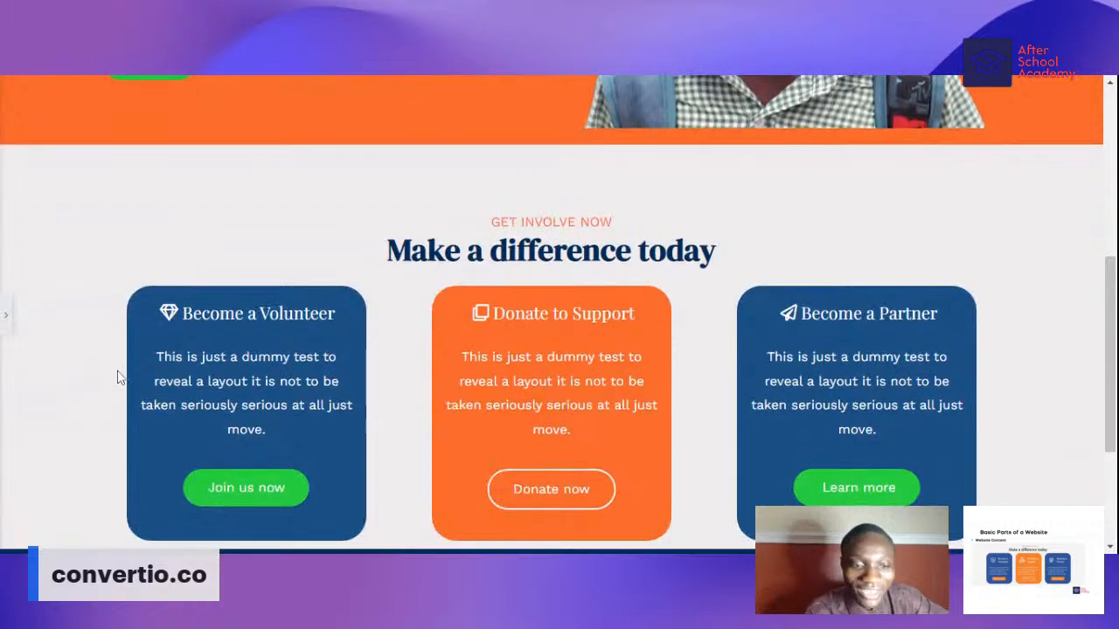
pyautogui.scroll(-1, 119, 377)
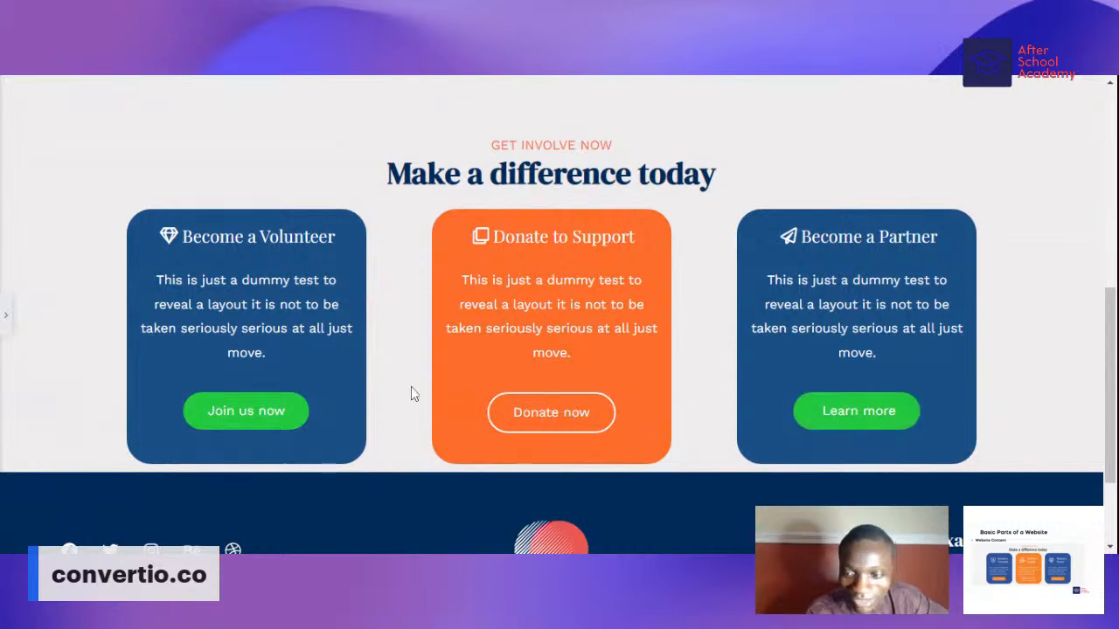
# - Bring back the Elementor panel and show the Learn more button's normal-state Style settings
pyautogui.click(7, 311)
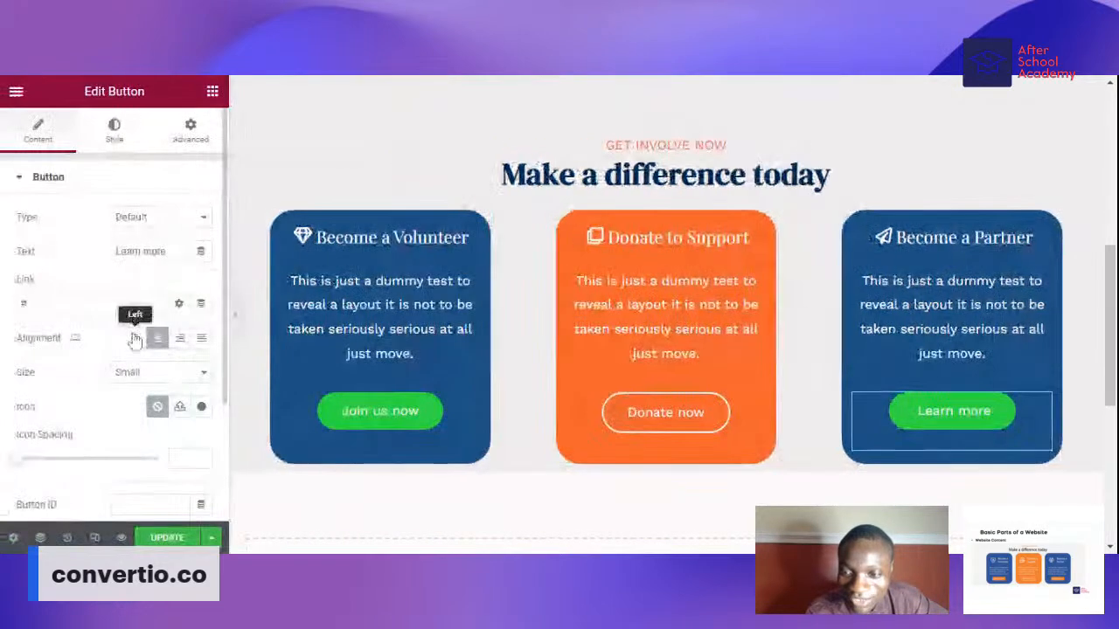
pyautogui.scroll(-2, 90, 333)
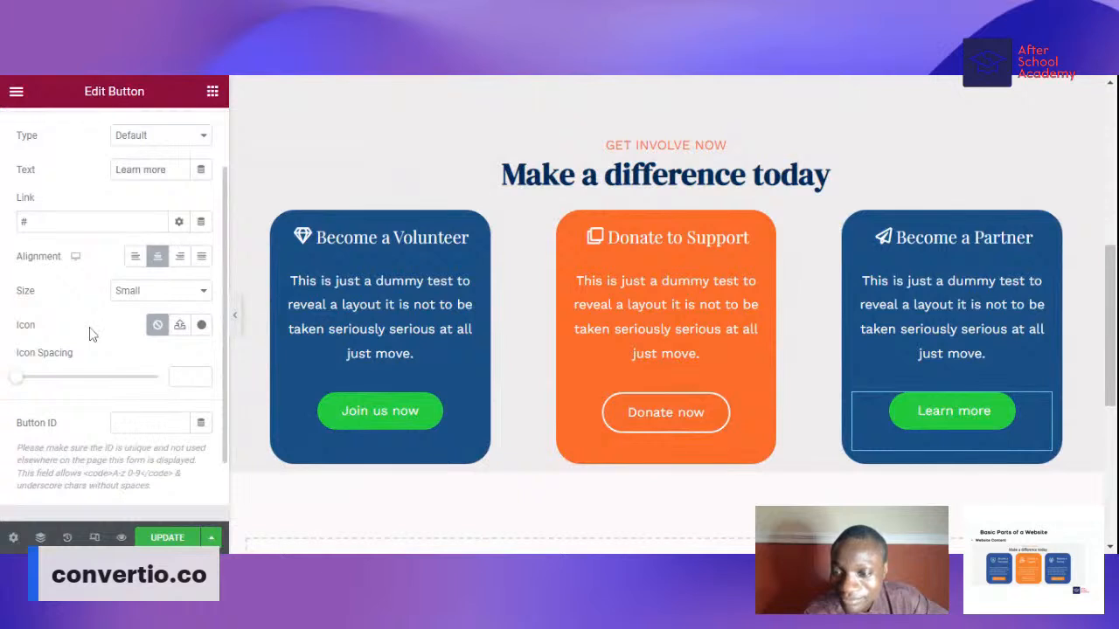
pyautogui.scroll(2, 88, 295)
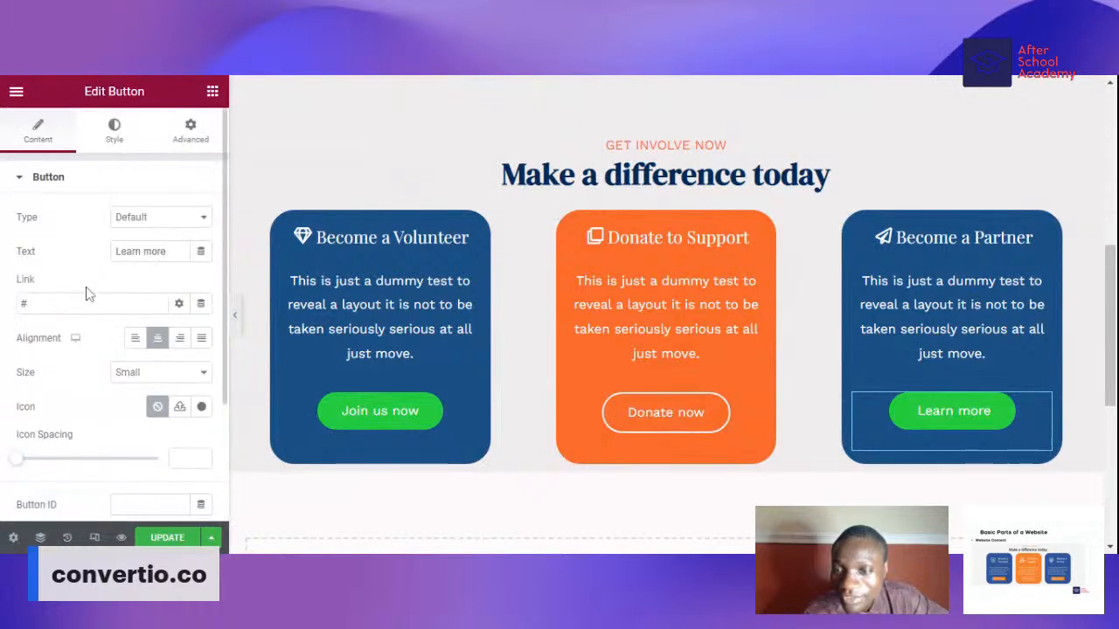
pyautogui.click(118, 139)
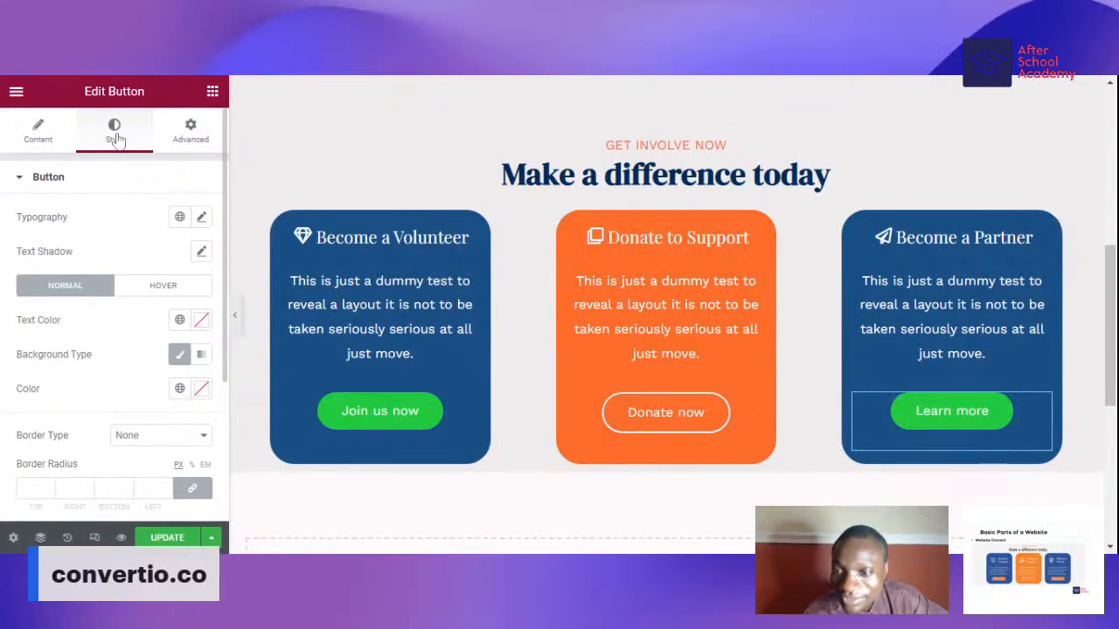
pyautogui.scroll(-1, 64, 347)
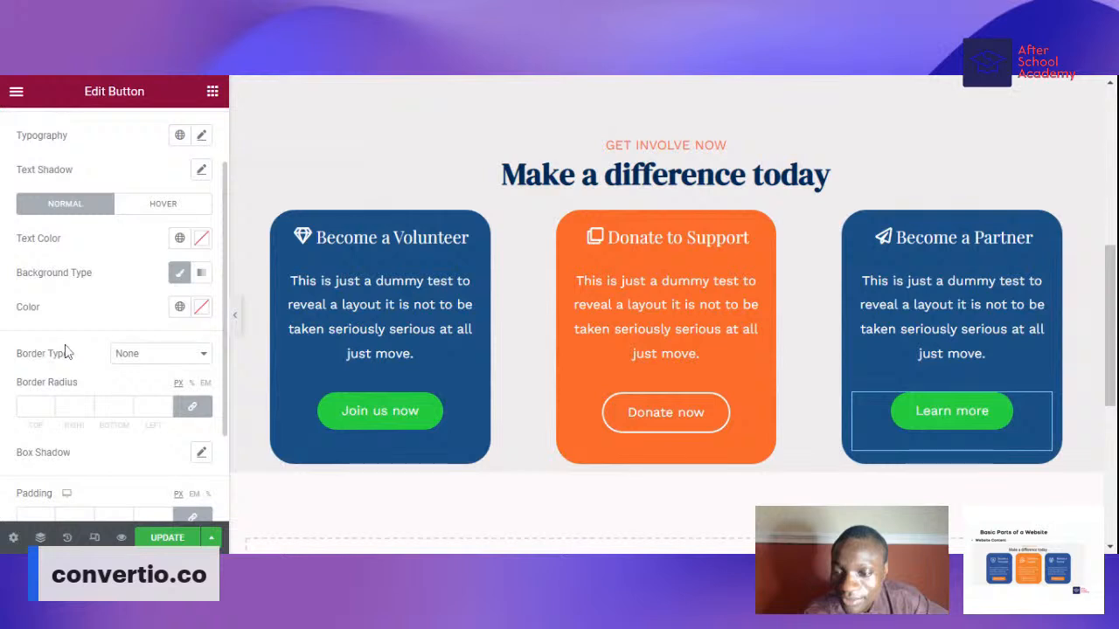
pyautogui.scroll(-1, 68, 351)
pyautogui.scroll(2, 70, 367)
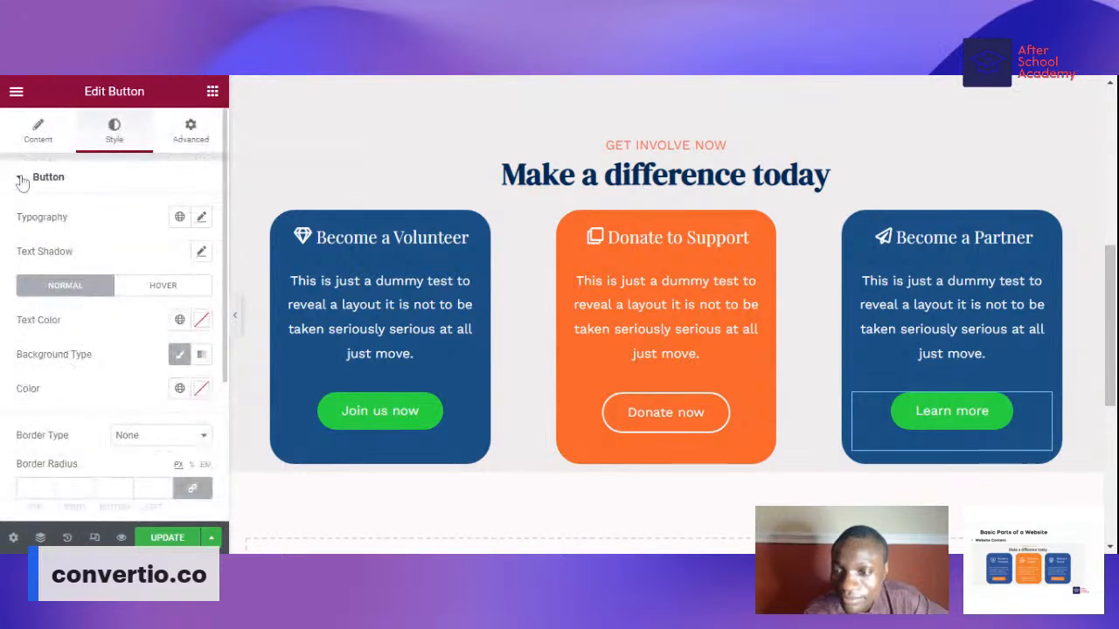
pyautogui.click(22, 179)
pyautogui.click(23, 179)
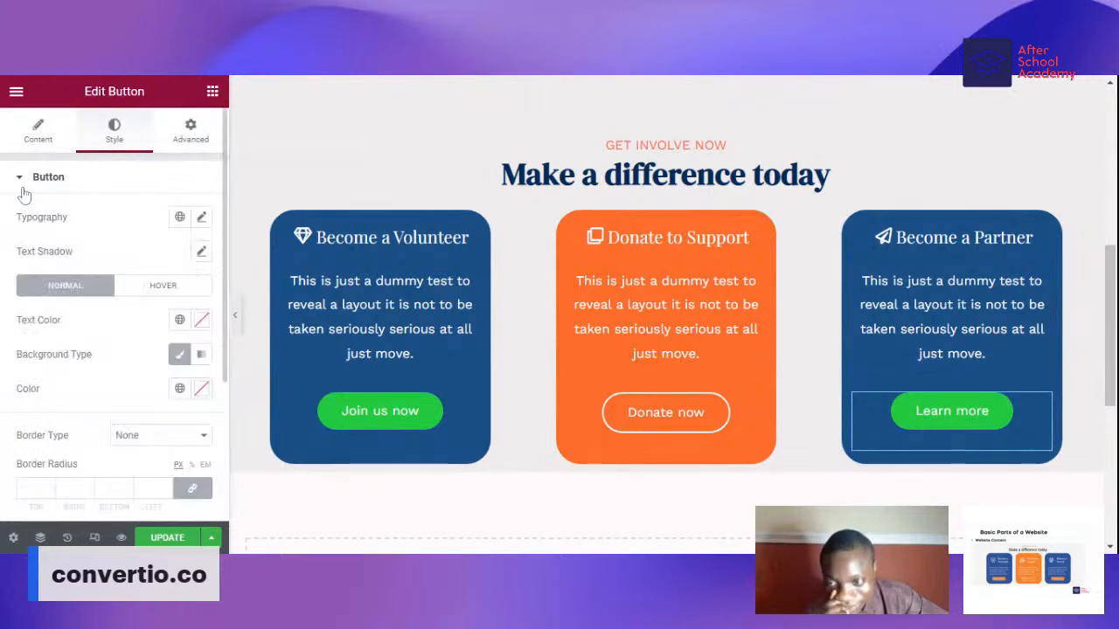
pyautogui.scroll(-1, 52, 330)
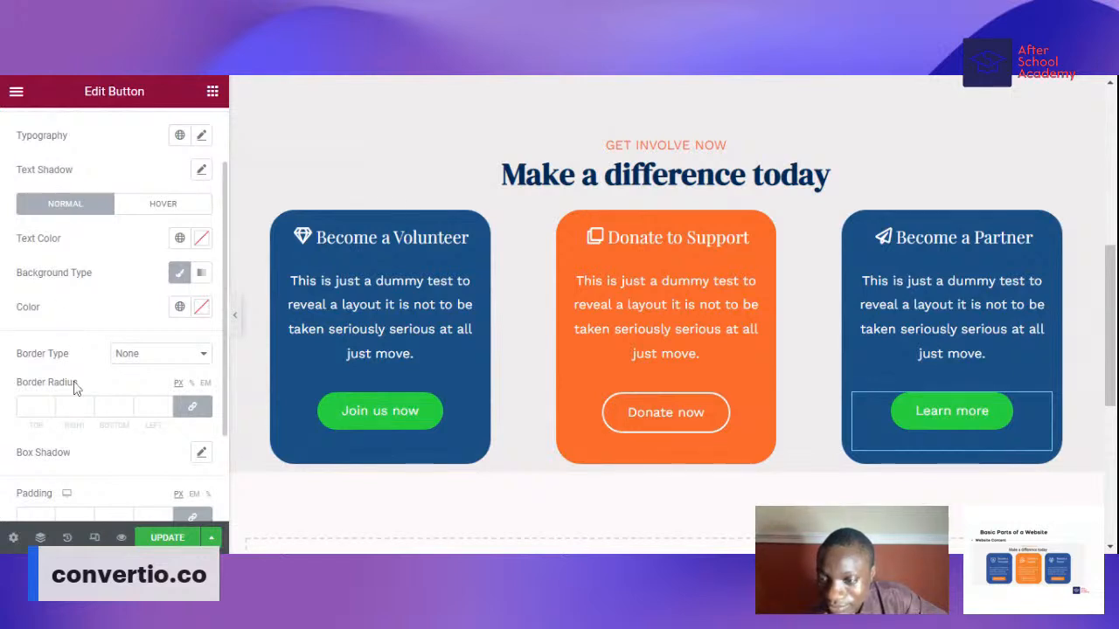
pyautogui.scroll(1, 74, 388)
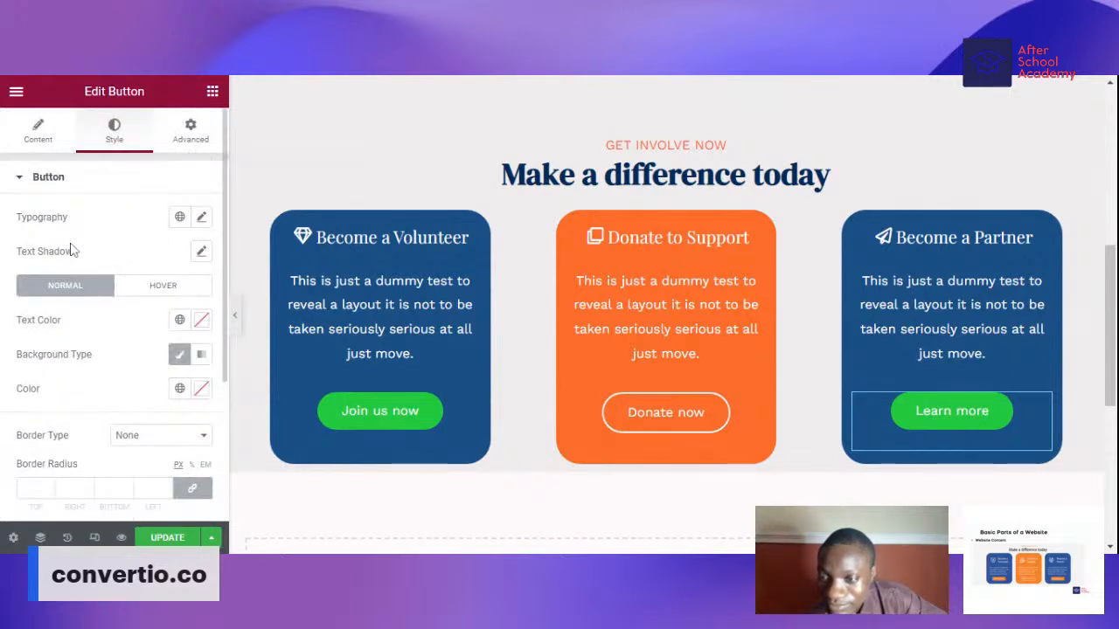
# - Give the Learn more button a Classic green hover background, pasting hex #29D12D
pyautogui.click(120, 281)
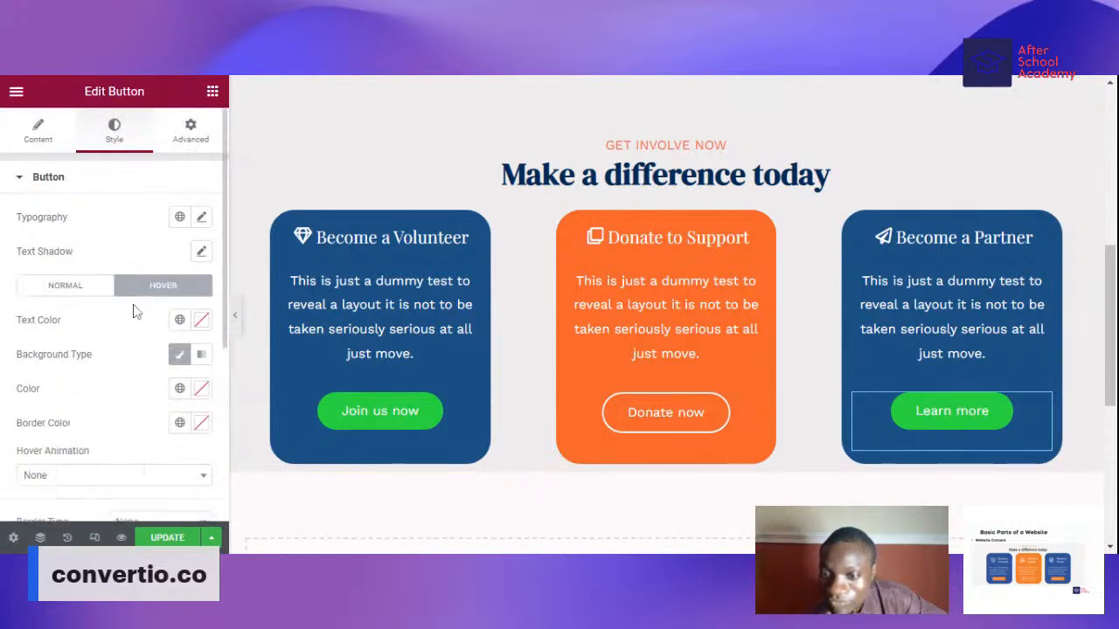
pyautogui.click(180, 356)
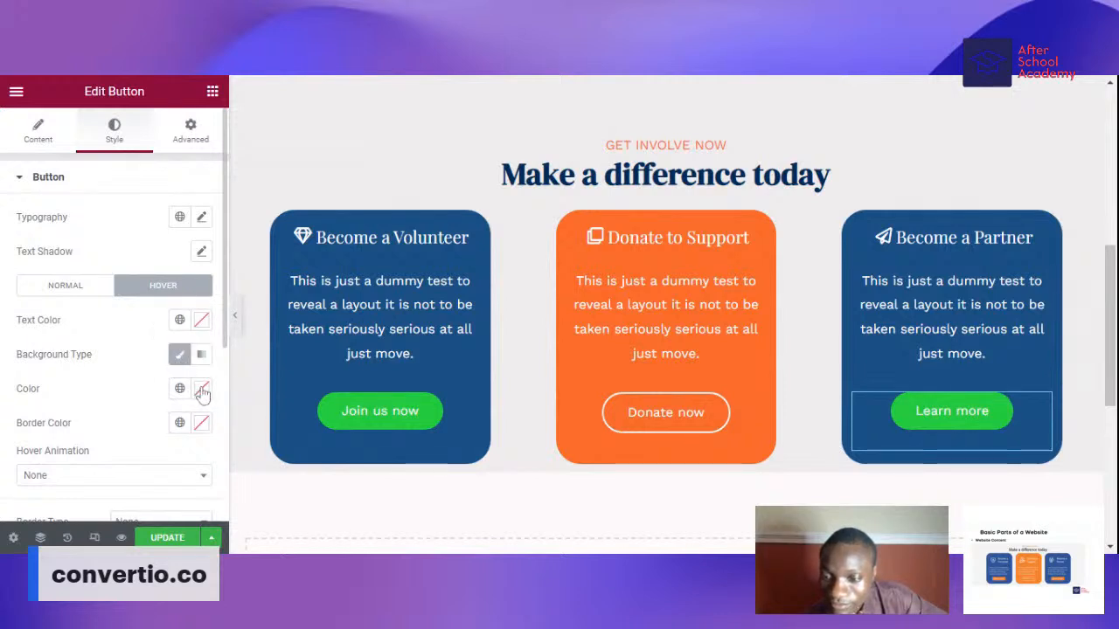
pyautogui.click(201, 391)
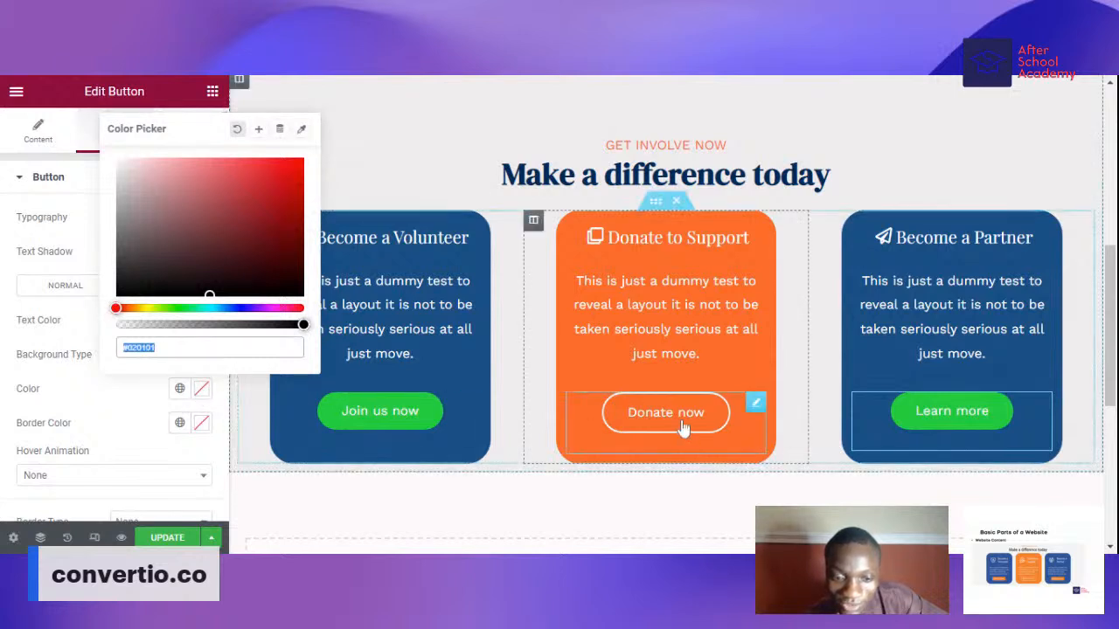
pyautogui.moveTo(116, 308); pyautogui.dragTo(167, 312)
pyautogui.moveTo(247, 222); pyautogui.dragTo(297, 164)
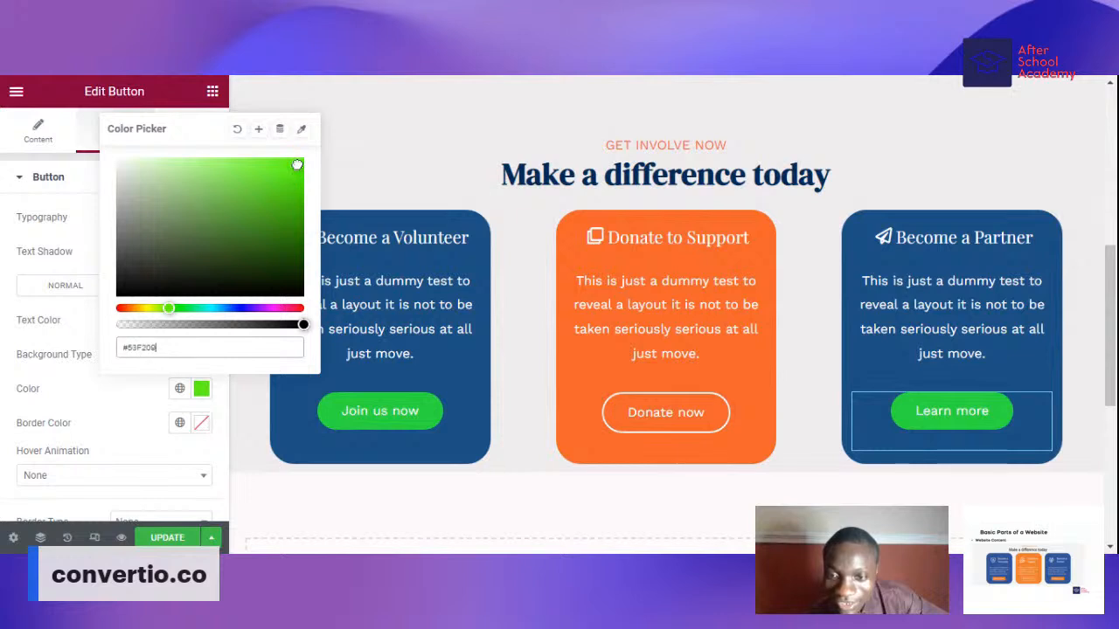
pyautogui.moveTo(173, 309); pyautogui.dragTo(178, 311)
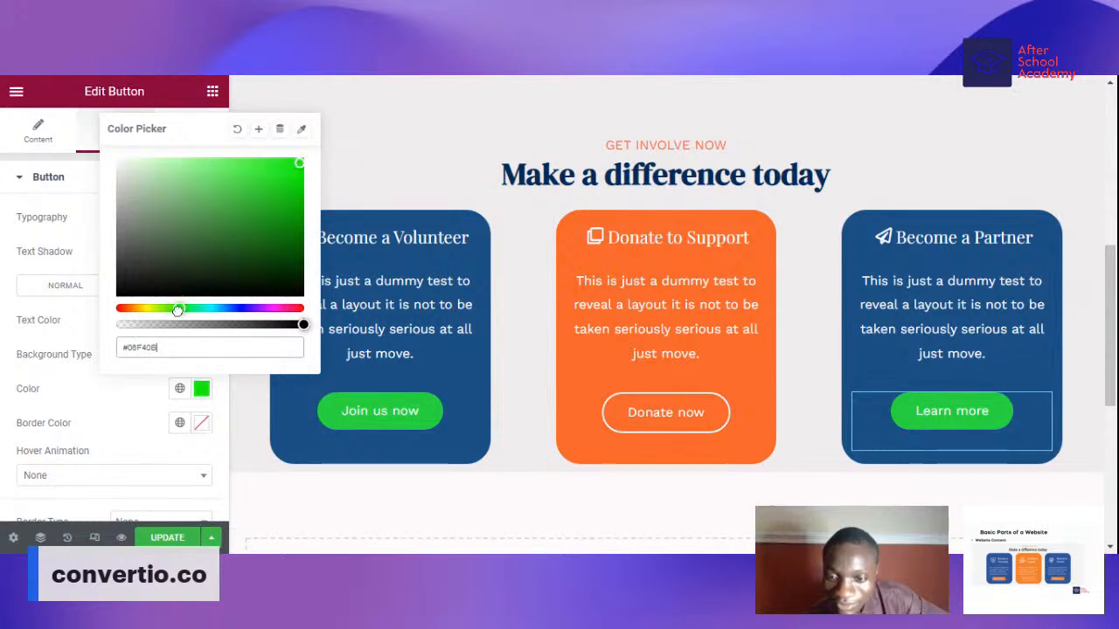
pyautogui.moveTo(290, 193); pyautogui.dragTo(299, 192)
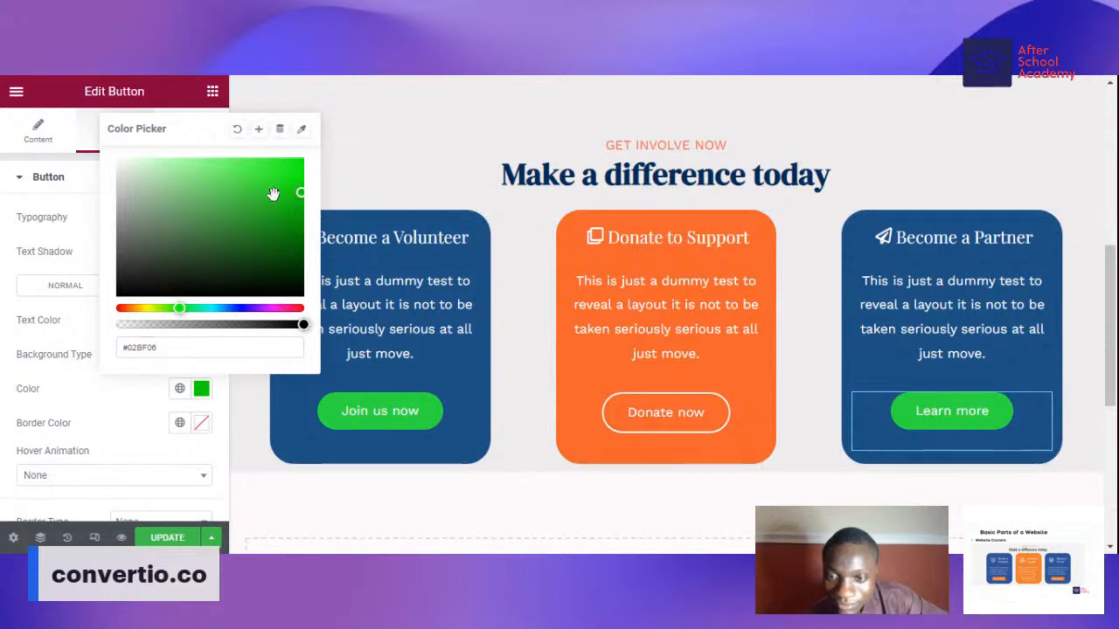
pyautogui.moveTo(274, 193)
pyautogui.mouseDown()
pyautogui.moveTo(272, 227)
pyautogui.moveTo(261, 177)
pyautogui.moveTo(244, 170)
pyautogui.moveTo(264, 181)
pyautogui.mouseUp()
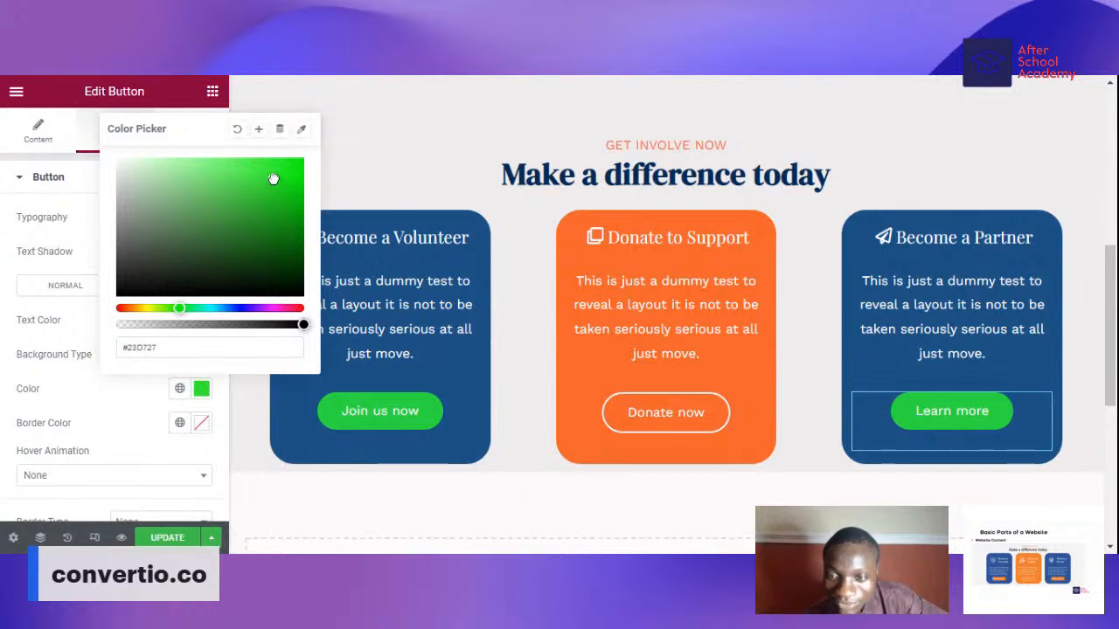
pyautogui.click(267, 183)
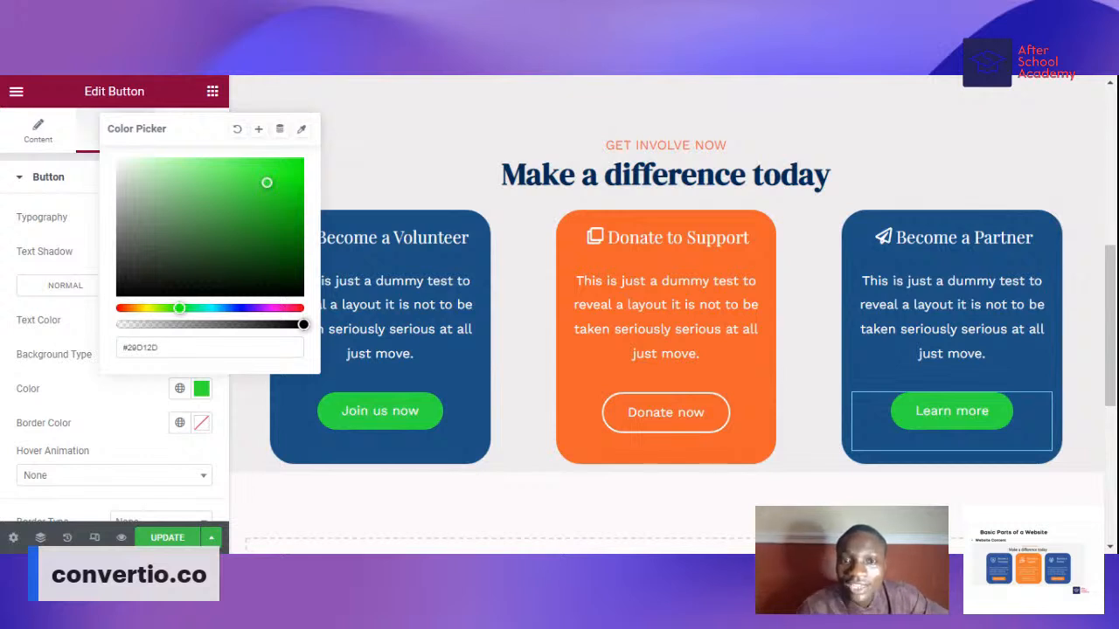
pyautogui.click(122, 347)
pyautogui.hotkey('ctrl', 'a')
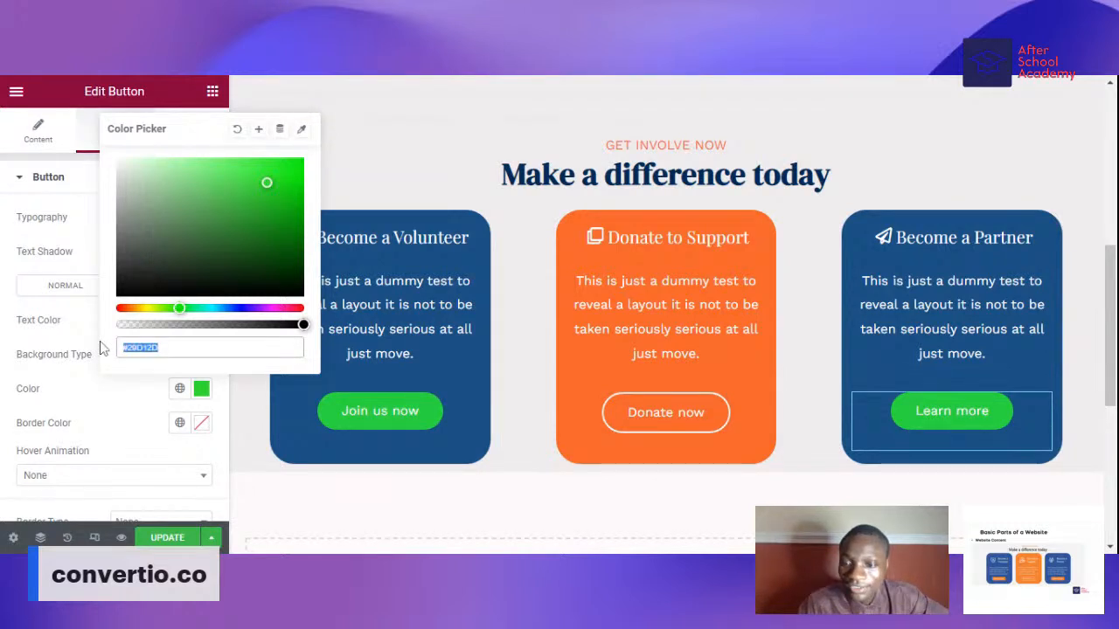
pyautogui.write('#21cb3e')
pyautogui.click(5, 296)
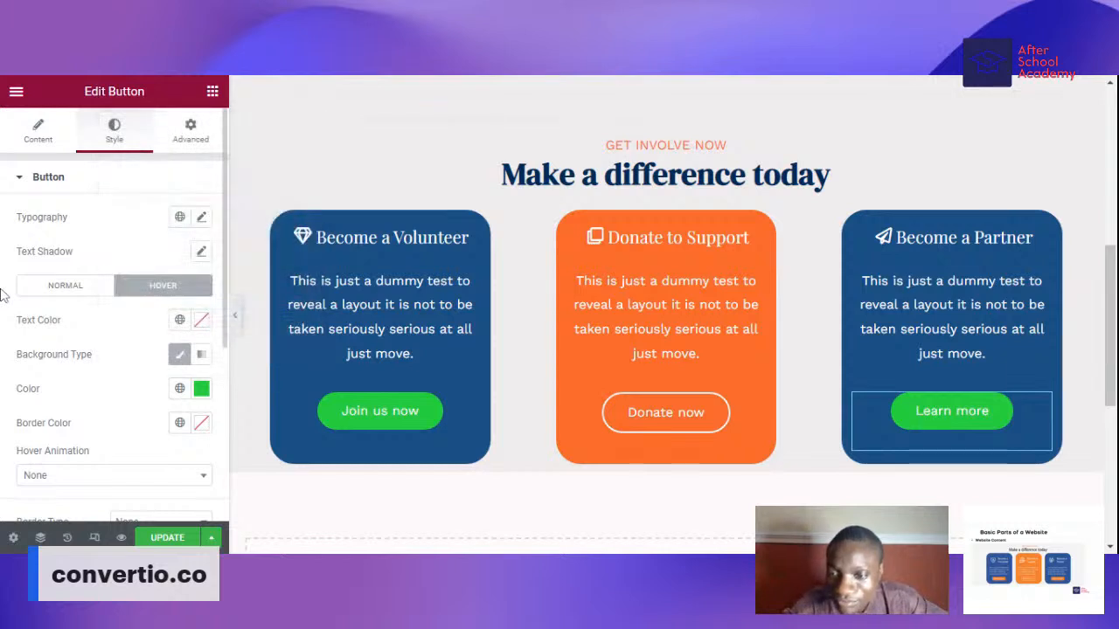
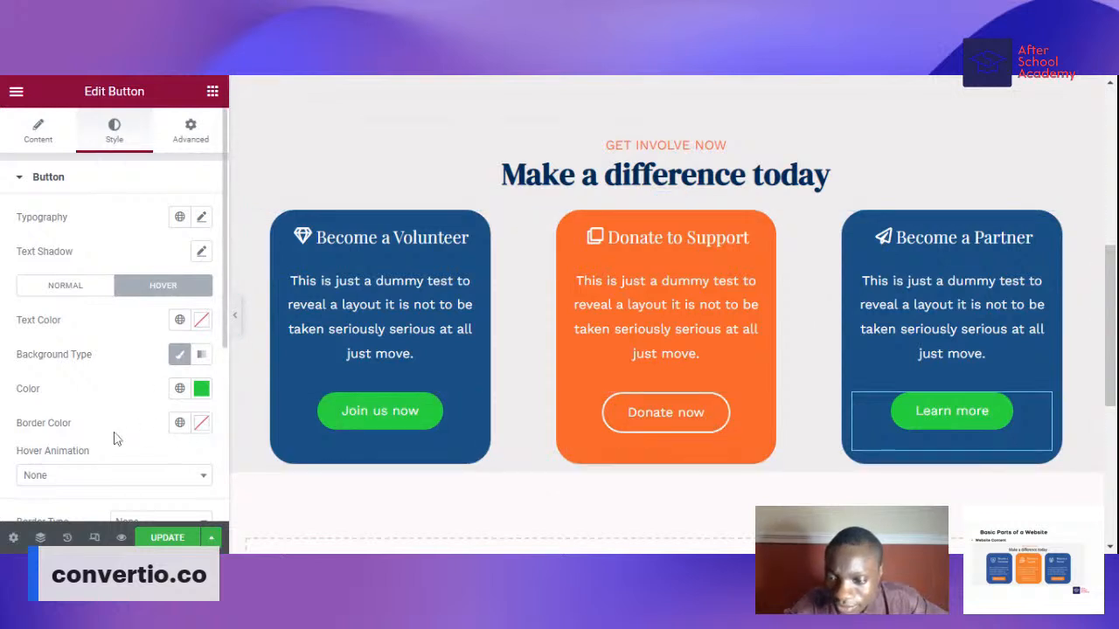
# - Give the Learn more button a Pulse hover animation and preview it with the panel hidden
pyautogui.scroll(-1, 117, 439)
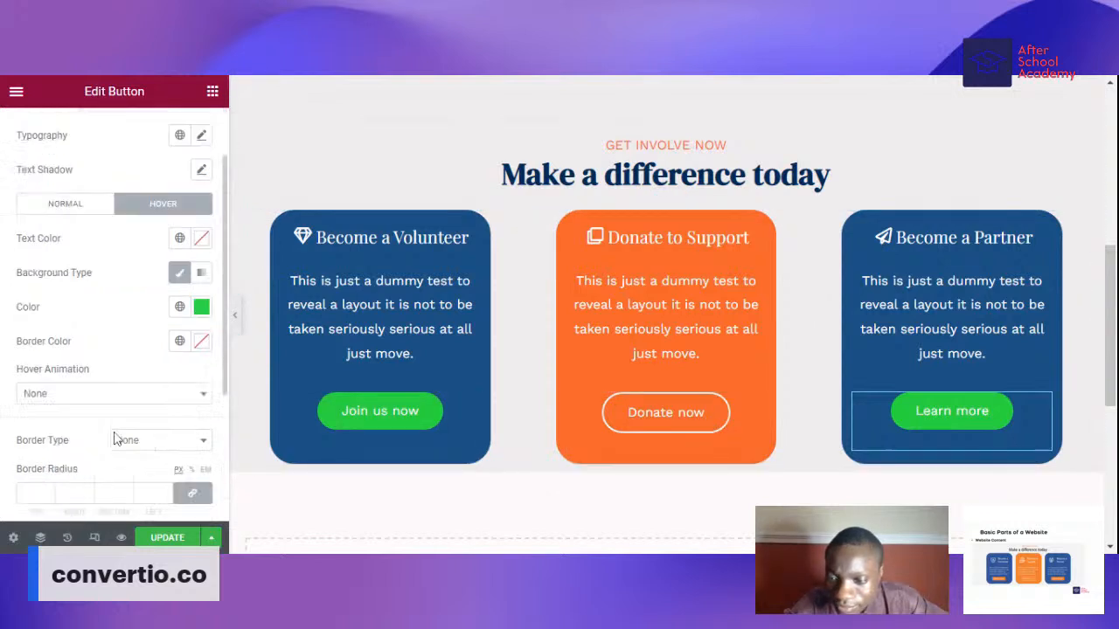
pyautogui.click(132, 399)
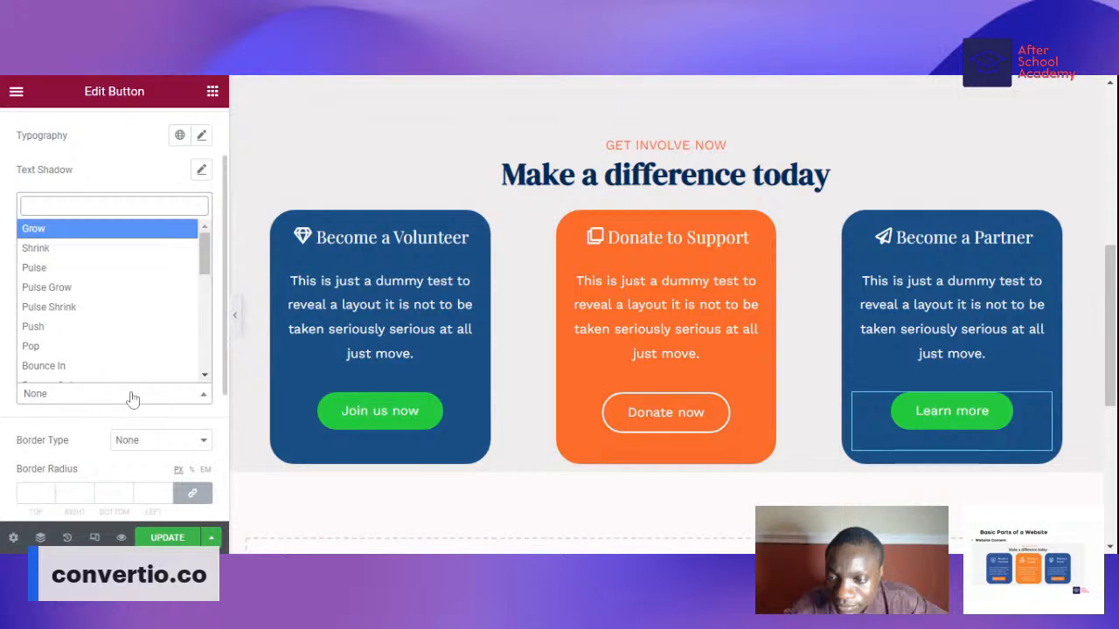
pyautogui.click(132, 399)
pyautogui.click(122, 400)
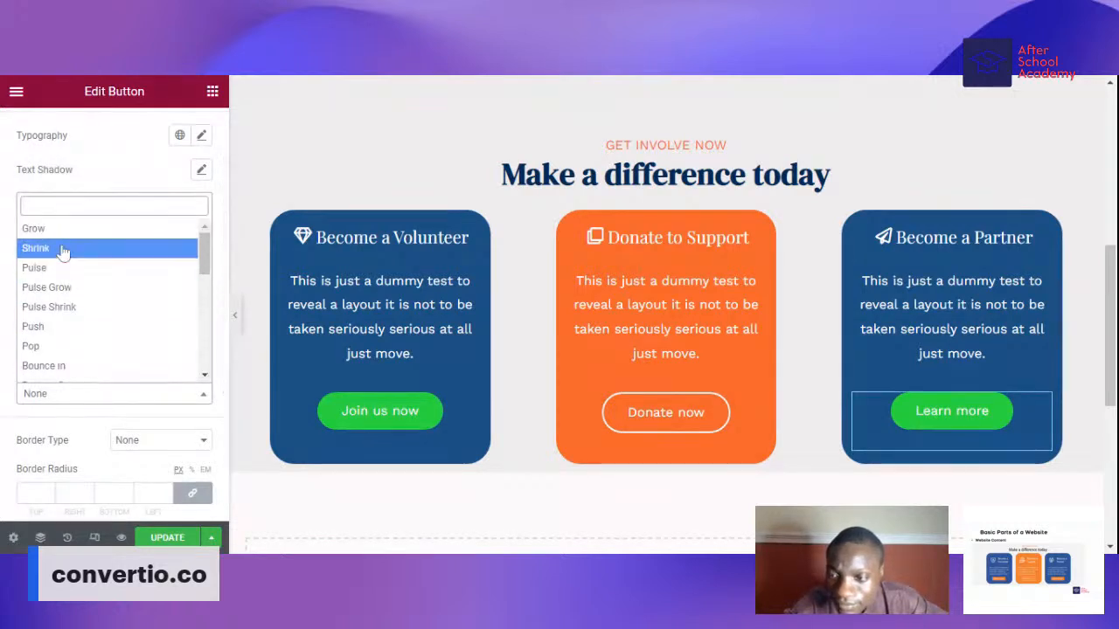
pyautogui.click(35, 267)
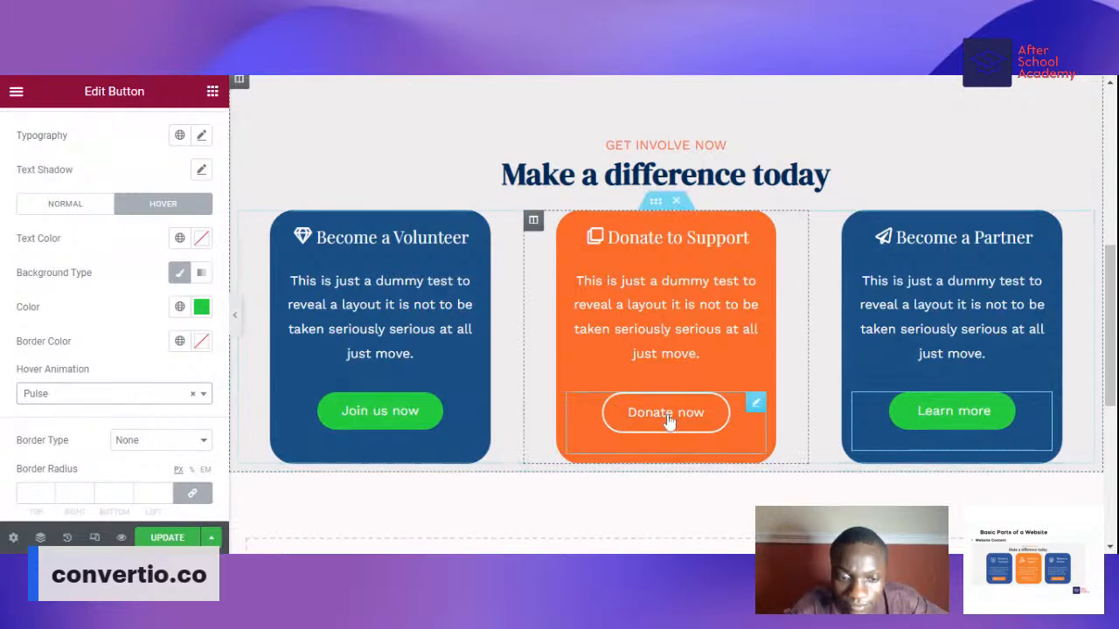
pyautogui.click(235, 313)
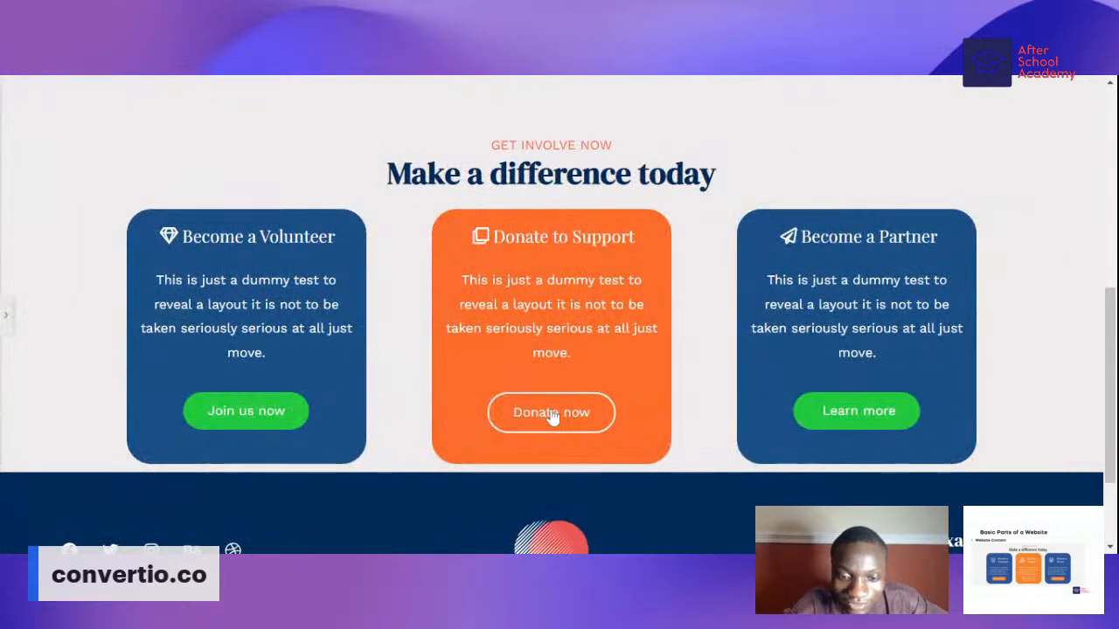
pyautogui.click(7, 317)
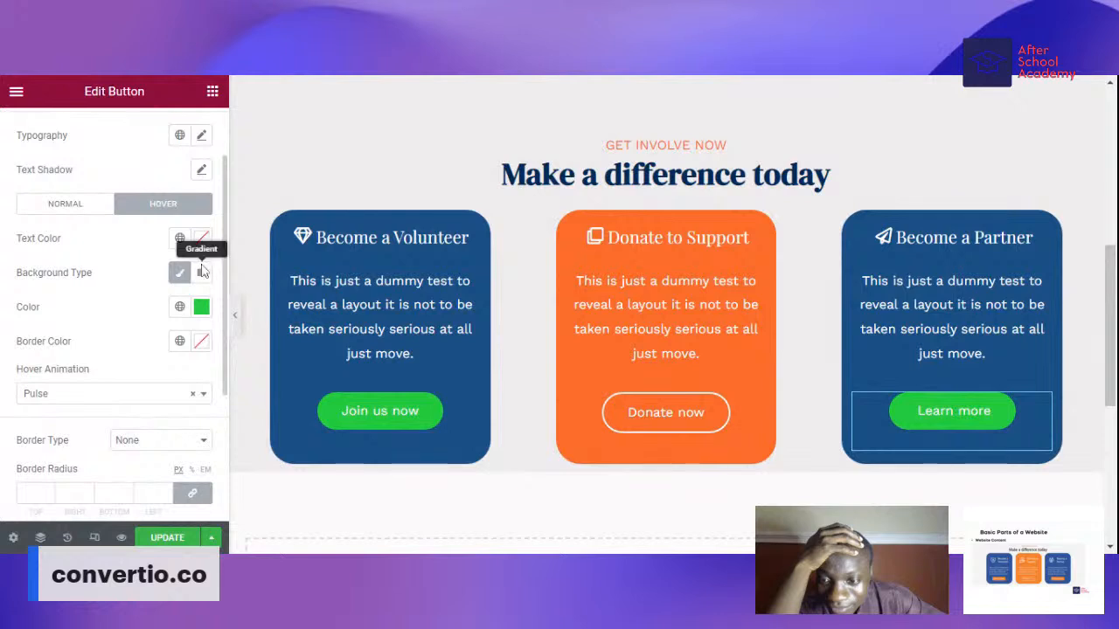
# - Keep the Classic hover background and set the Learn more hover border colour to green #21cb3e
pyautogui.click(179, 273)
pyautogui.click(181, 275)
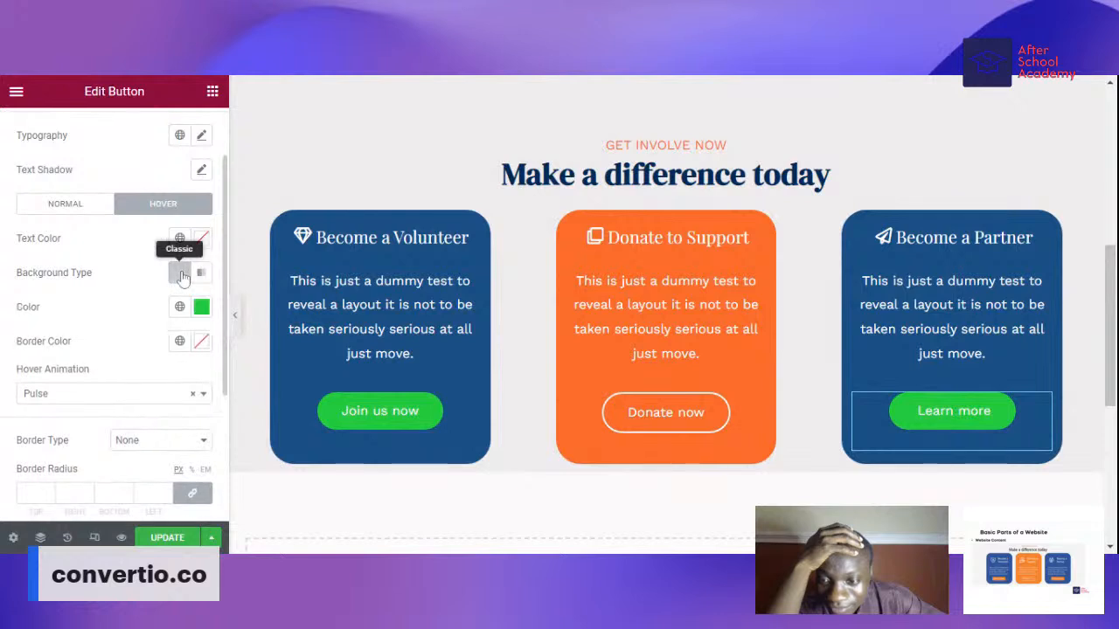
pyautogui.click(201, 343)
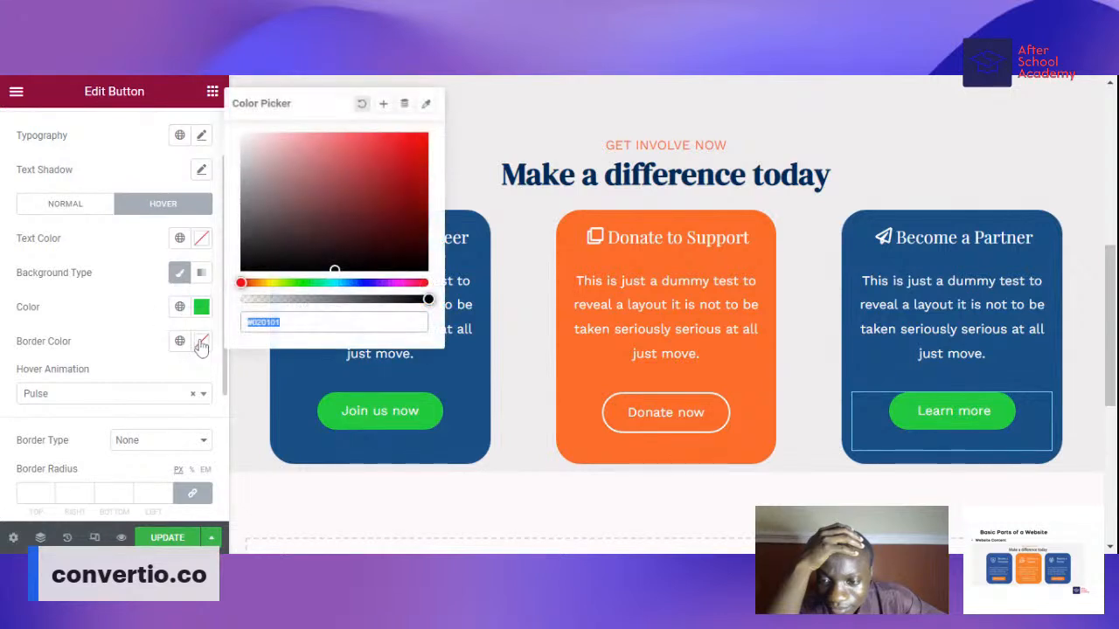
pyautogui.click(251, 161)
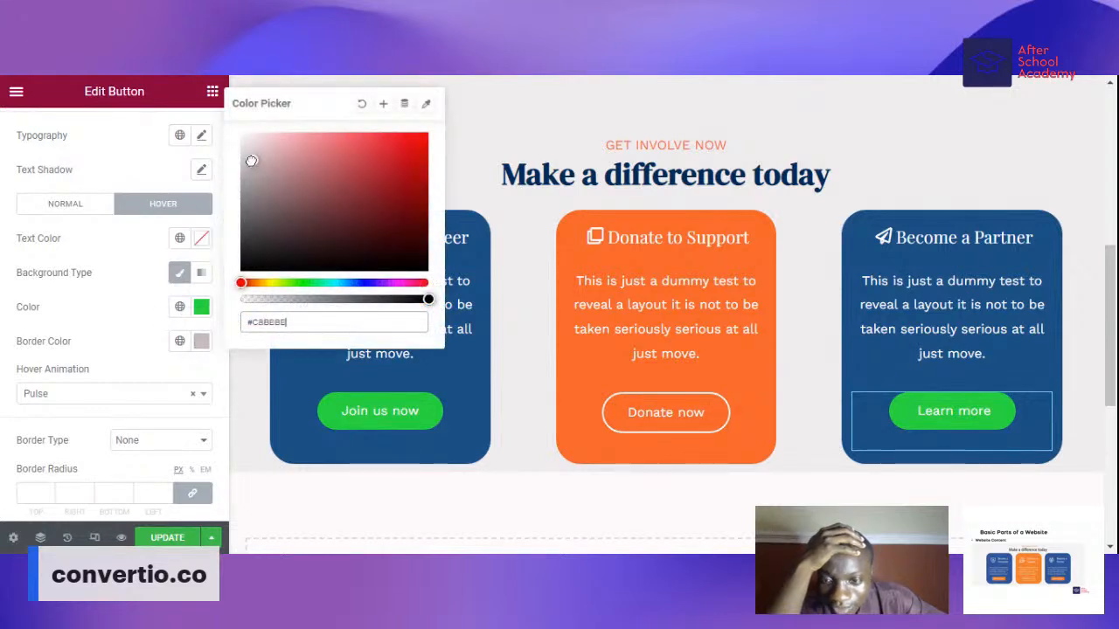
pyautogui.moveTo(241, 283); pyautogui.dragTo(299, 285)
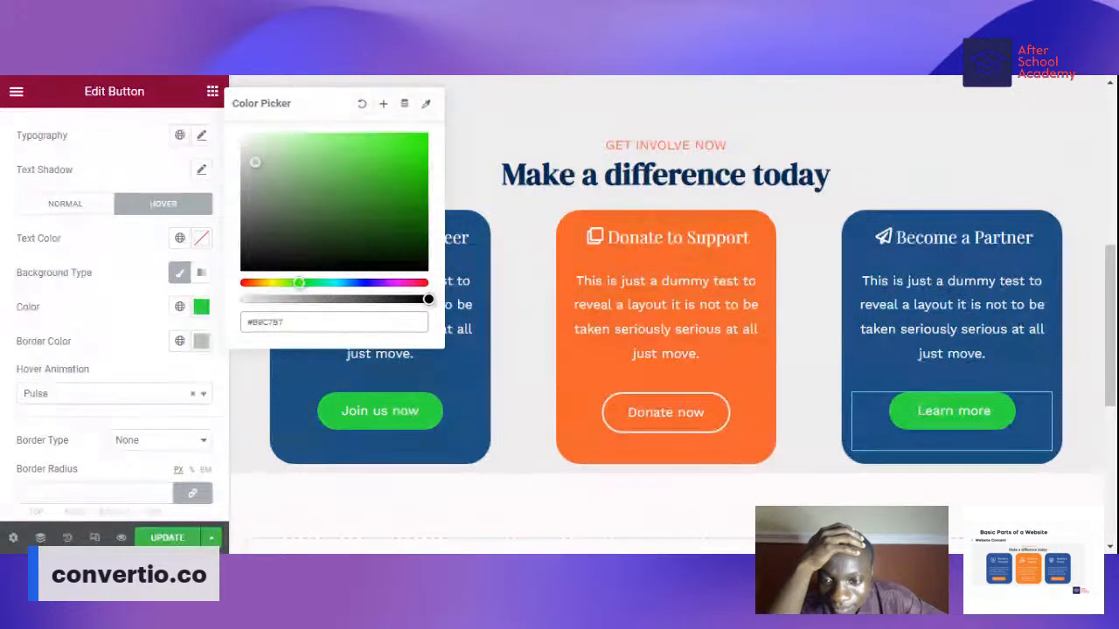
pyautogui.moveTo(289, 322); pyautogui.dragTo(226, 324)
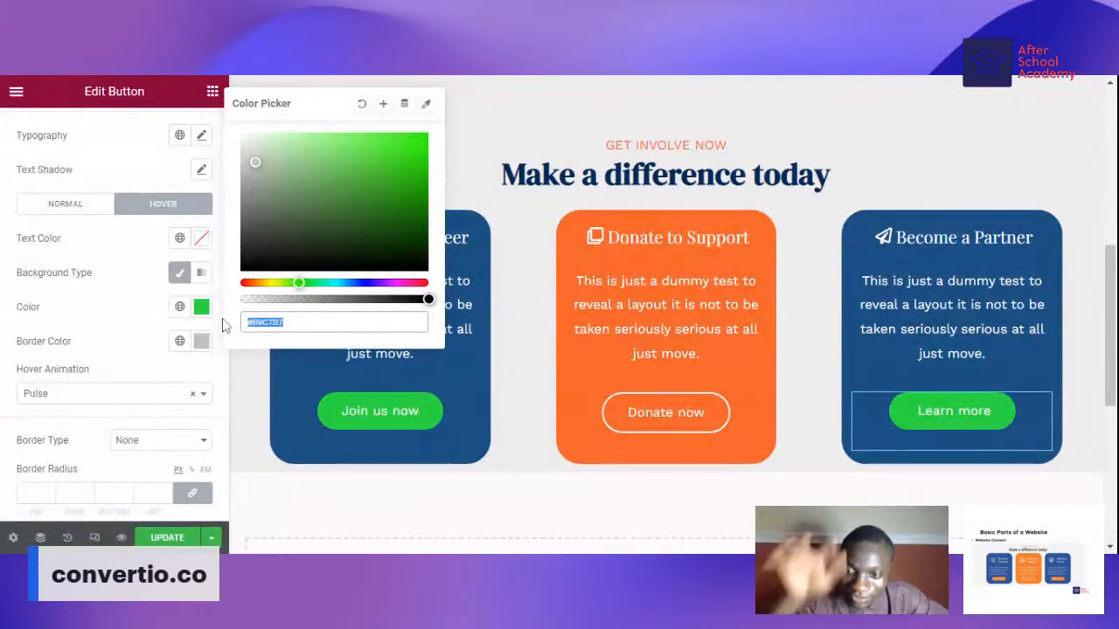
pyautogui.write('#21cc3e')
pyautogui.click(118, 325)
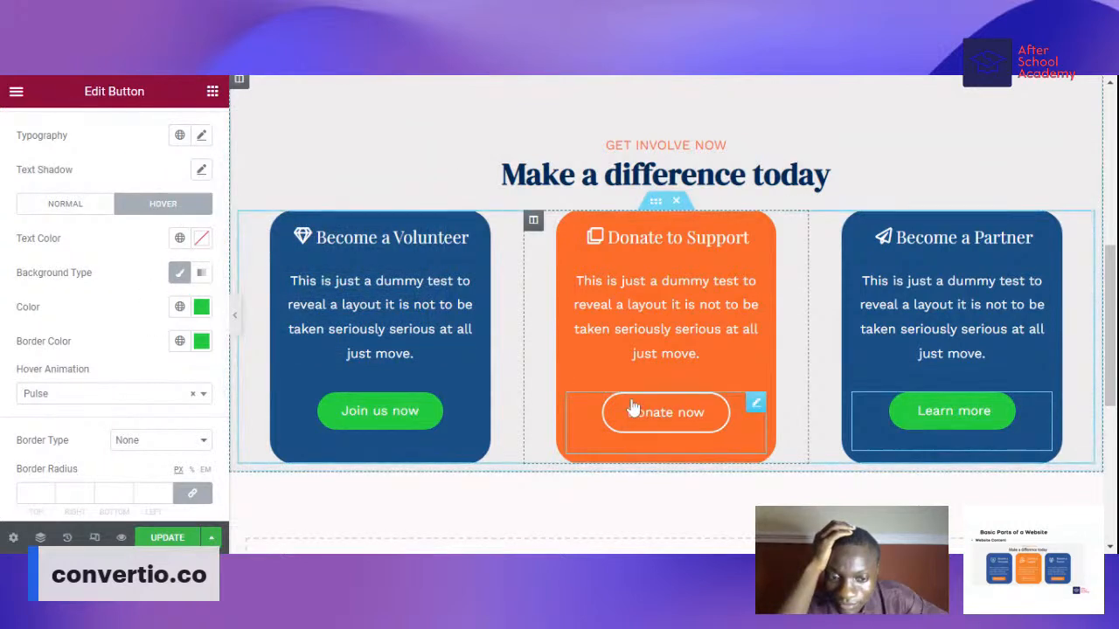
# - Set the Learn more button's hover text colour to the same green #21cb3e
pyautogui.click(201, 239)
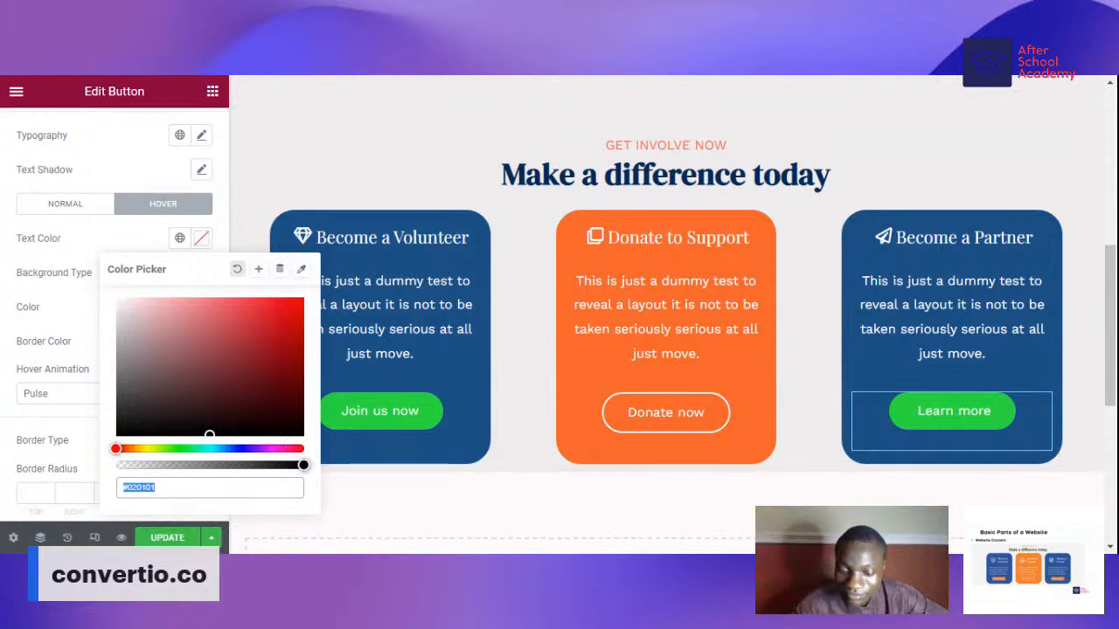
pyautogui.write('#21cb3e')
pyautogui.click(7, 342)
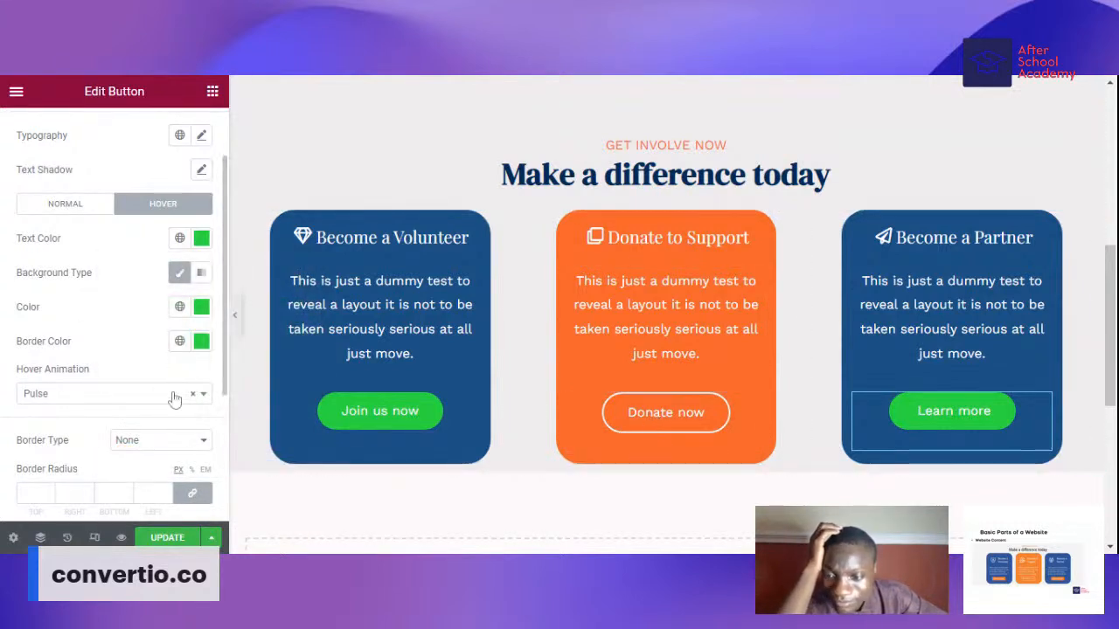
pyautogui.scroll(-2, 170, 395)
pyautogui.scroll(2, 163, 398)
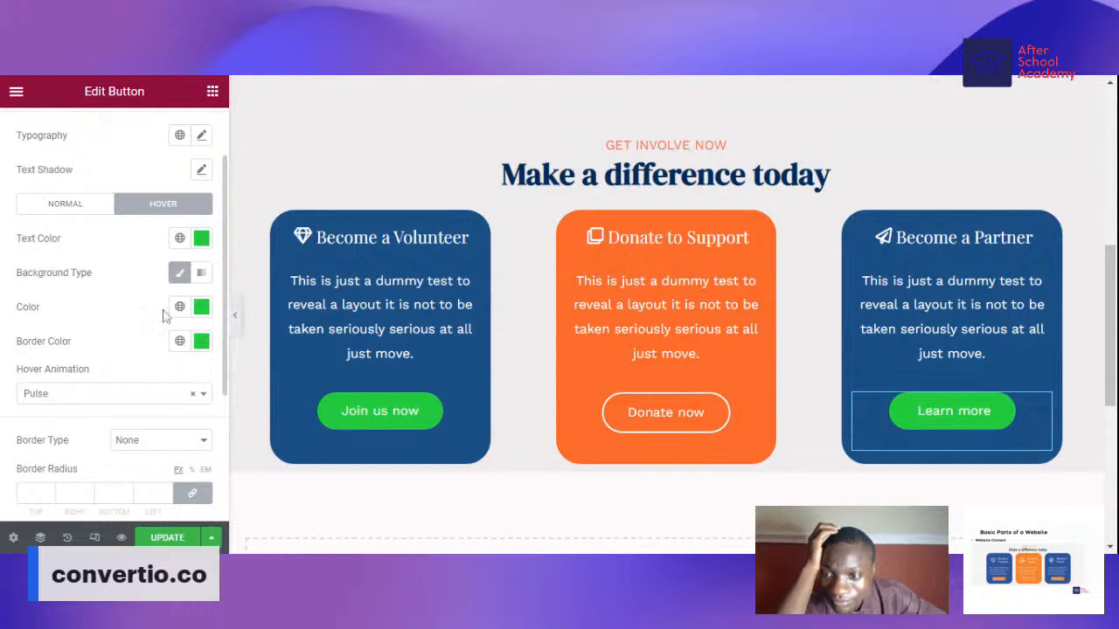
# - Switch between the Learn more button's normal and hover styling to review both states
pyautogui.click(78, 204)
pyautogui.click(155, 208)
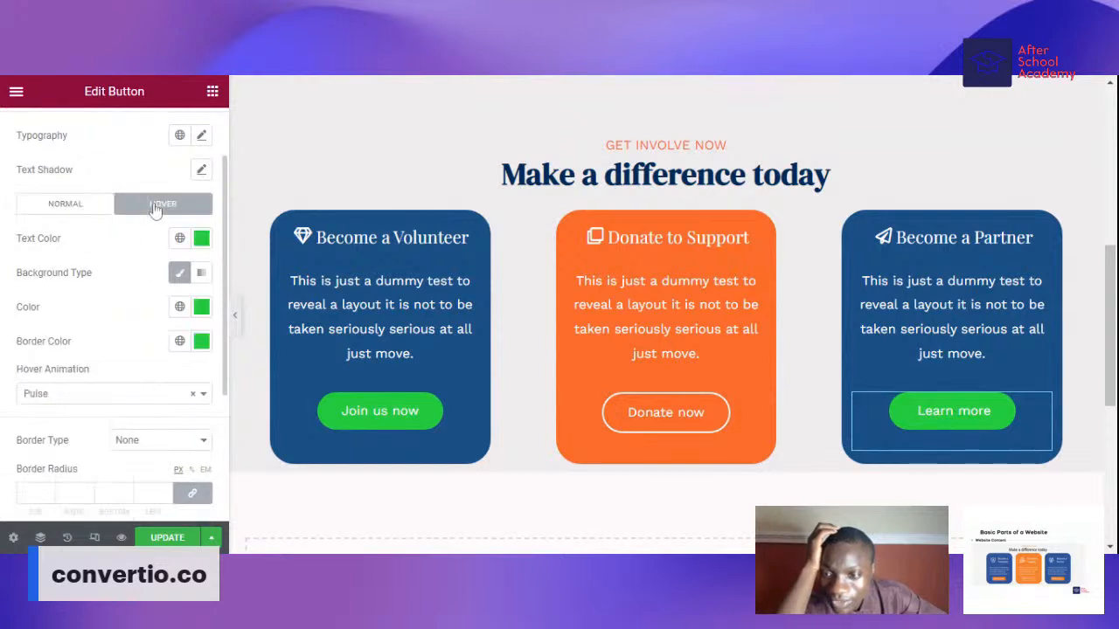
pyautogui.click(84, 207)
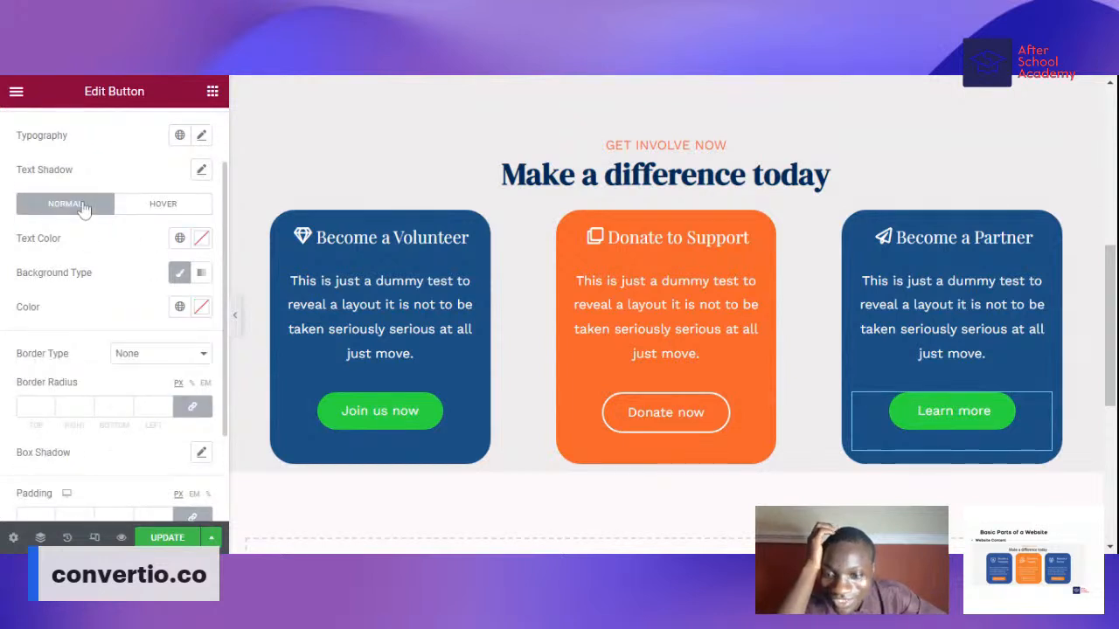
pyautogui.click(157, 203)
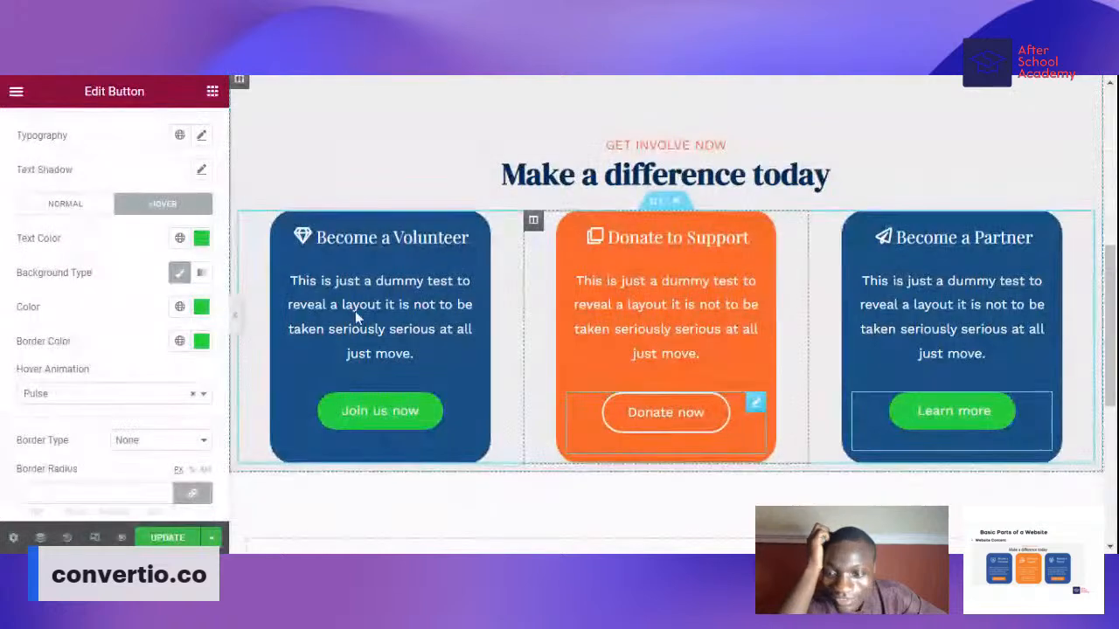
pyautogui.click(80, 204)
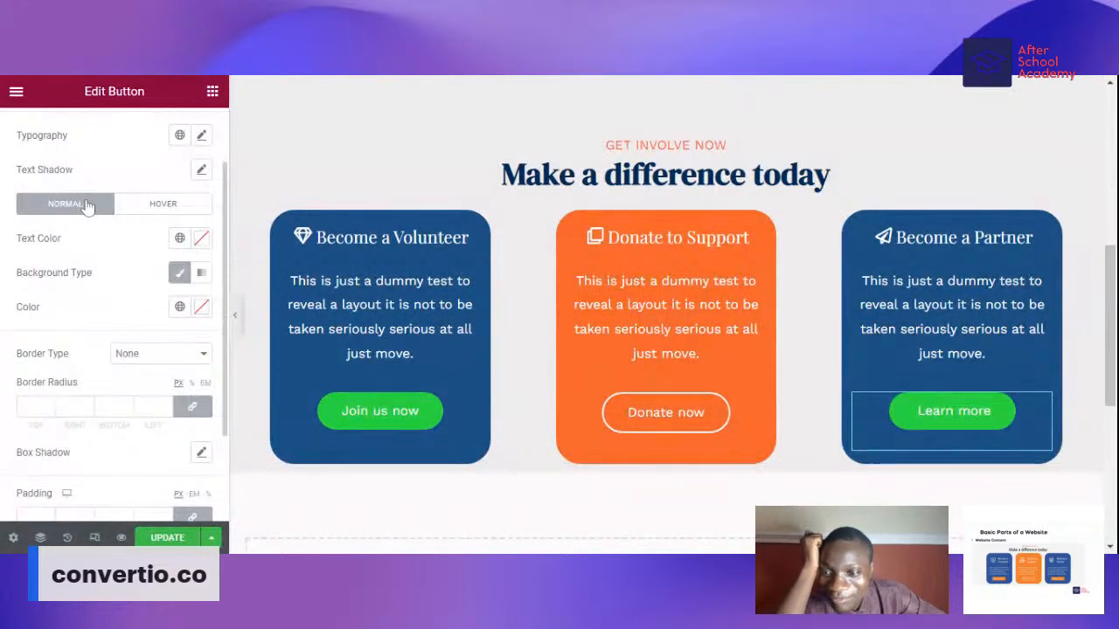
pyautogui.click(150, 210)
pyautogui.scroll(2, 179, 340)
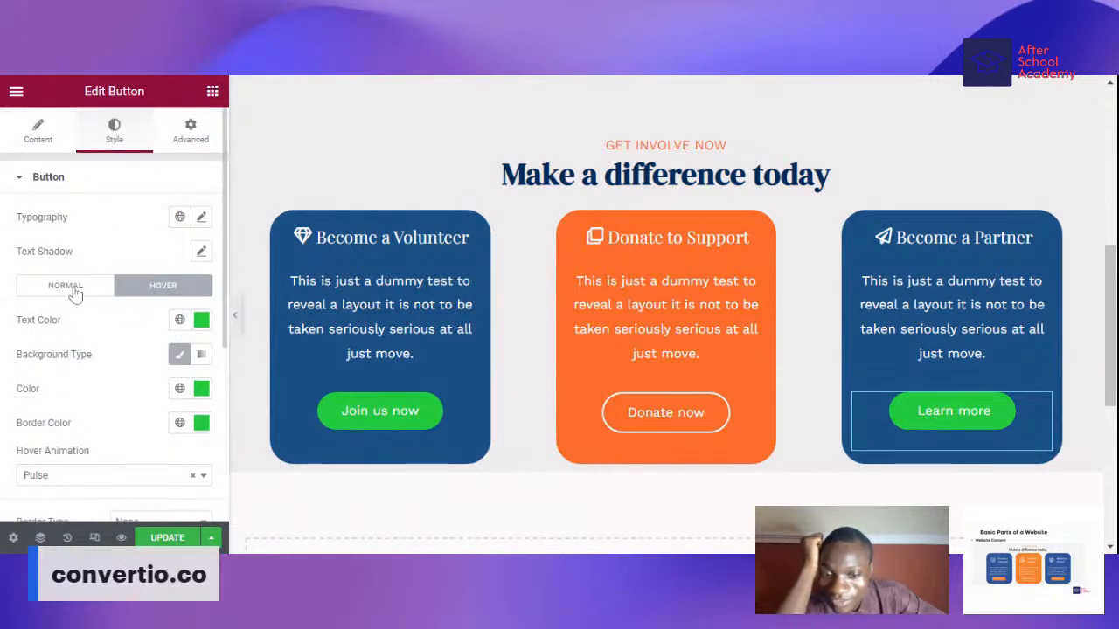
pyautogui.scroll(-4, 100, 320)
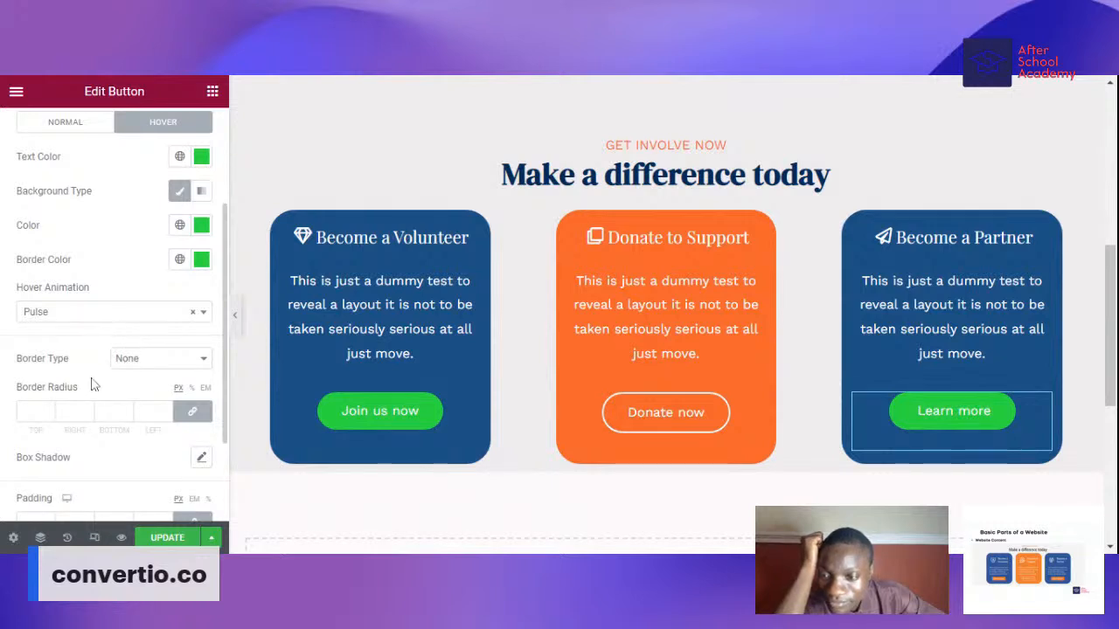
pyautogui.scroll(-3, 84, 390)
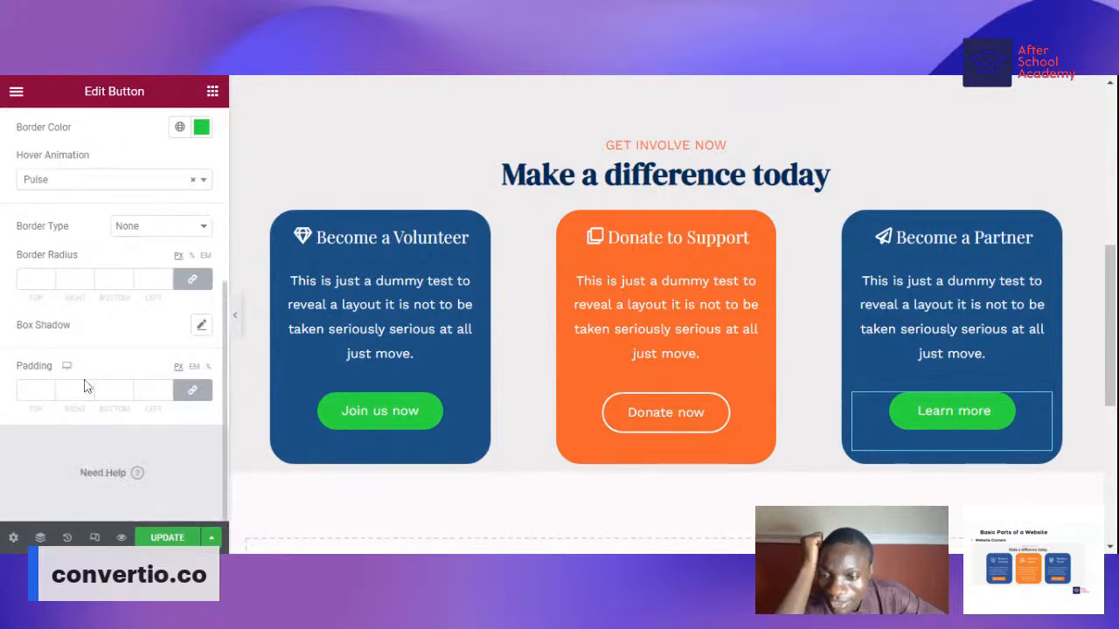
pyautogui.scroll(2, 60, 317)
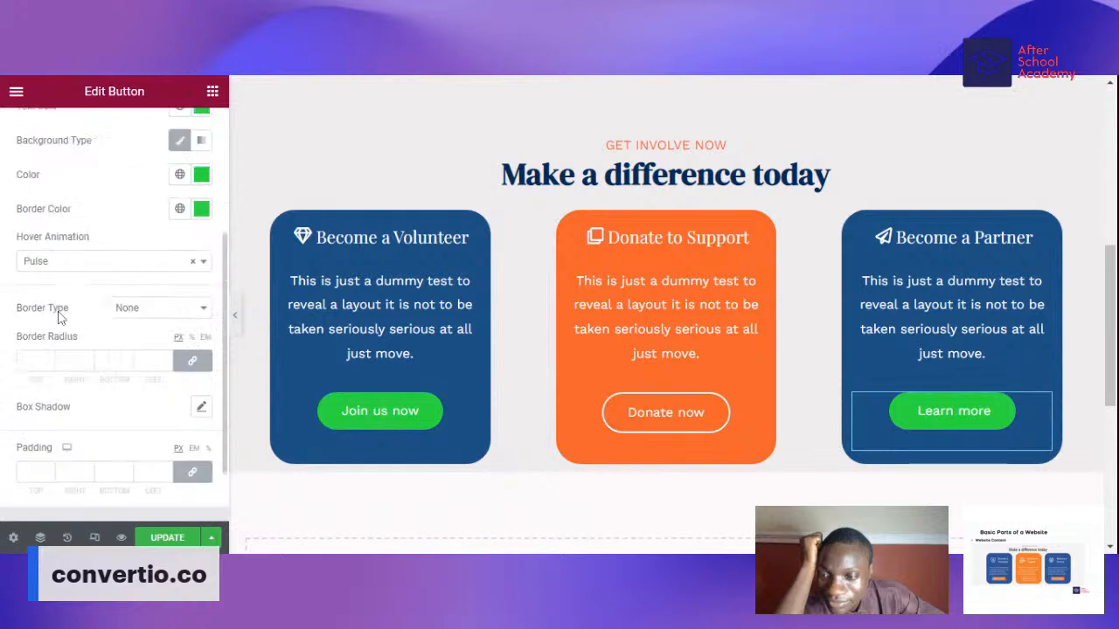
pyautogui.scroll(2, 103, 323)
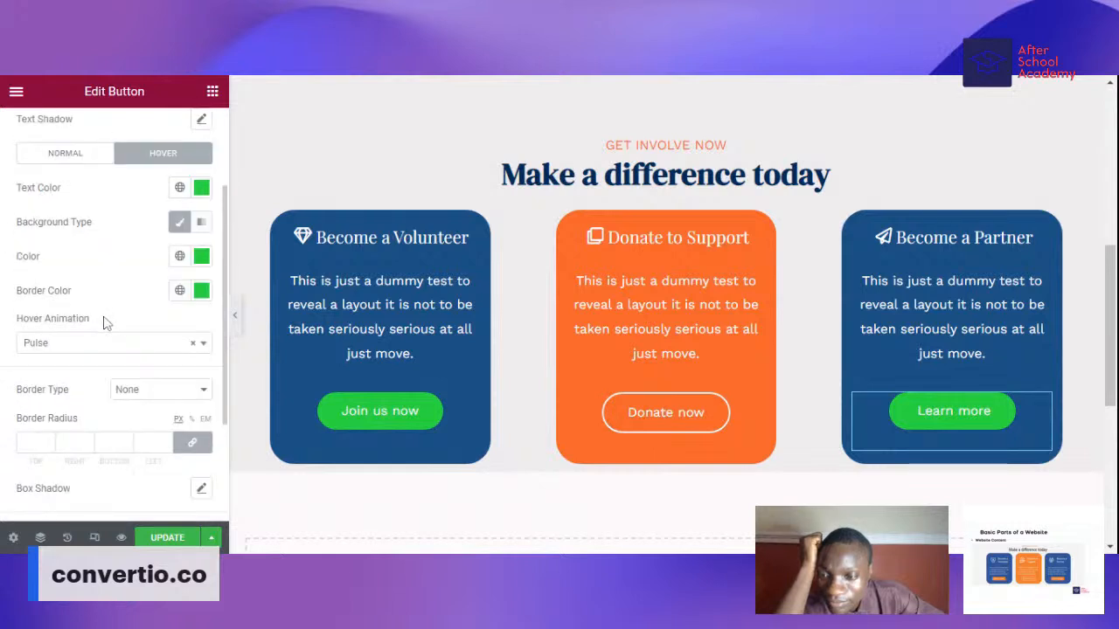
pyautogui.scroll(2, 103, 322)
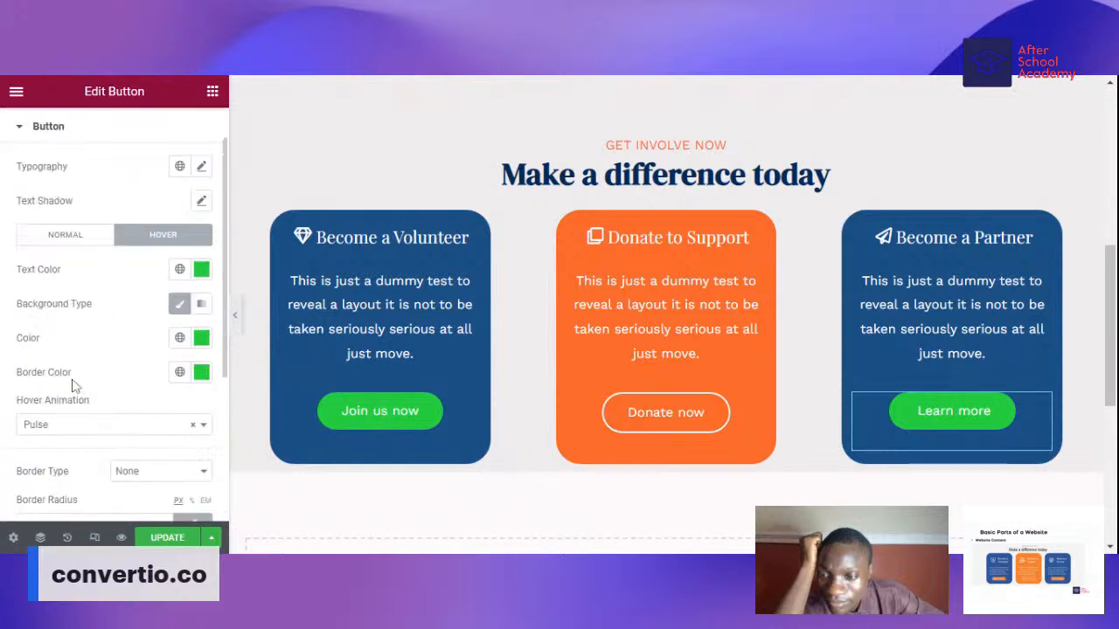
# - Change the Learn more button's hover animation from Pulse to Pulse Grow
pyautogui.click(118, 422)
pyautogui.scroll(-2, 55, 367)
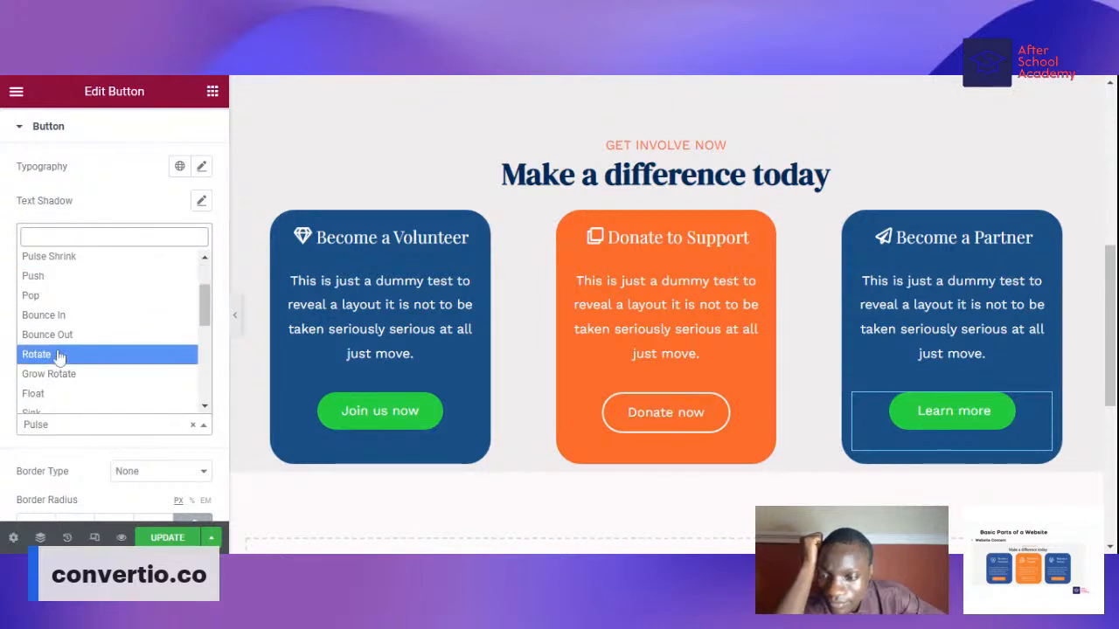
pyautogui.scroll(3, 59, 354)
pyautogui.scroll(-3, 58, 352)
pyautogui.scroll(2, 58, 350)
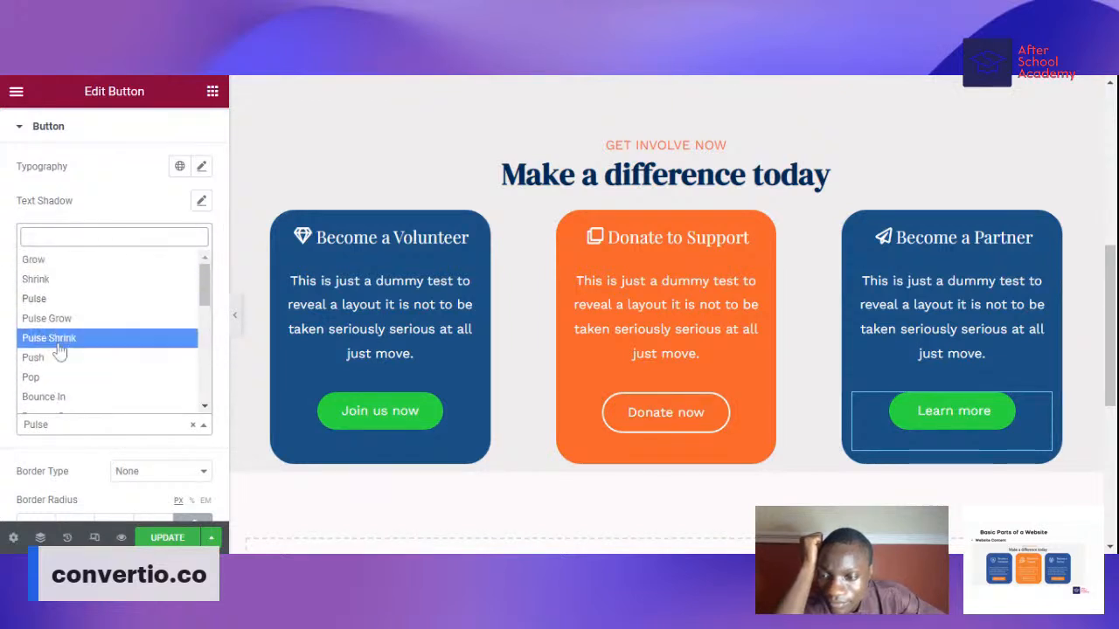
pyautogui.click(58, 318)
pyautogui.scroll(1, 131, 336)
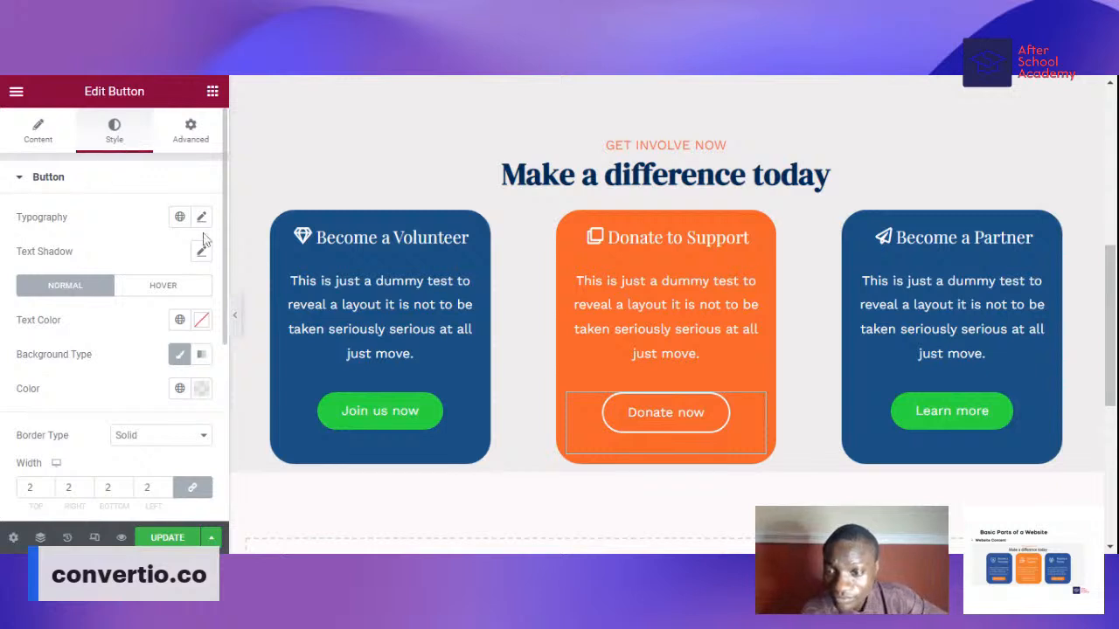
pyautogui.click(233, 314)
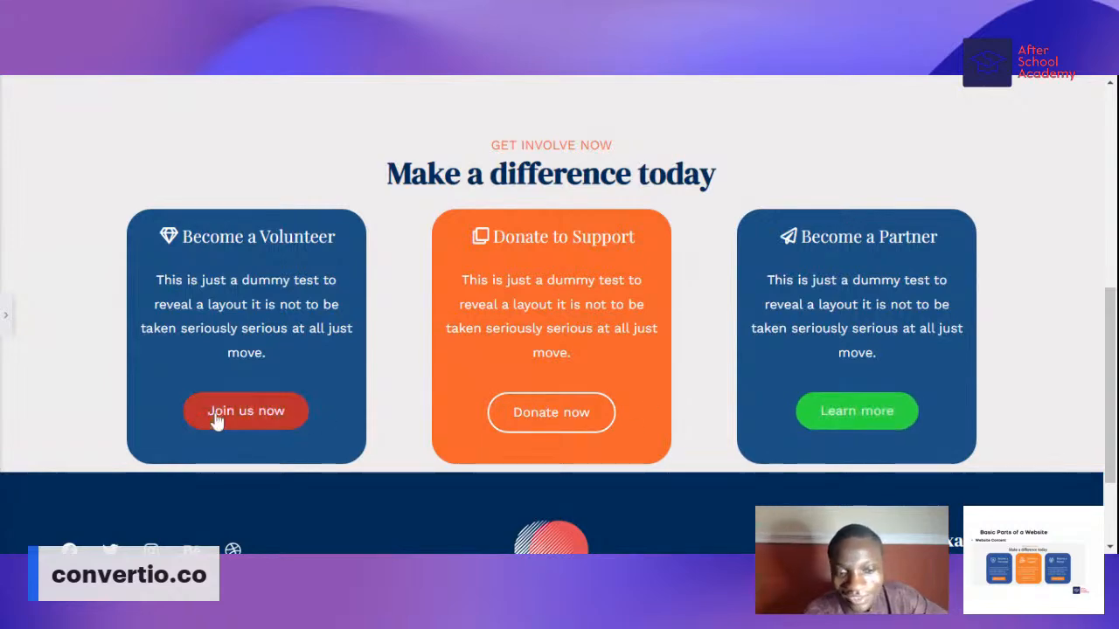
pyautogui.click(7, 319)
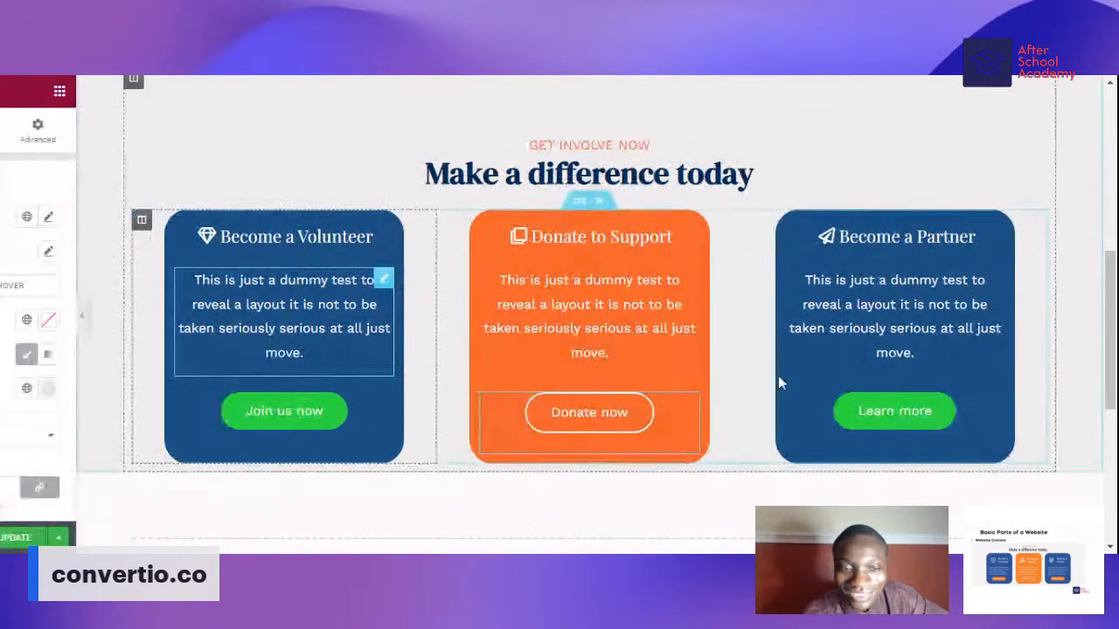
pyautogui.click(964, 419)
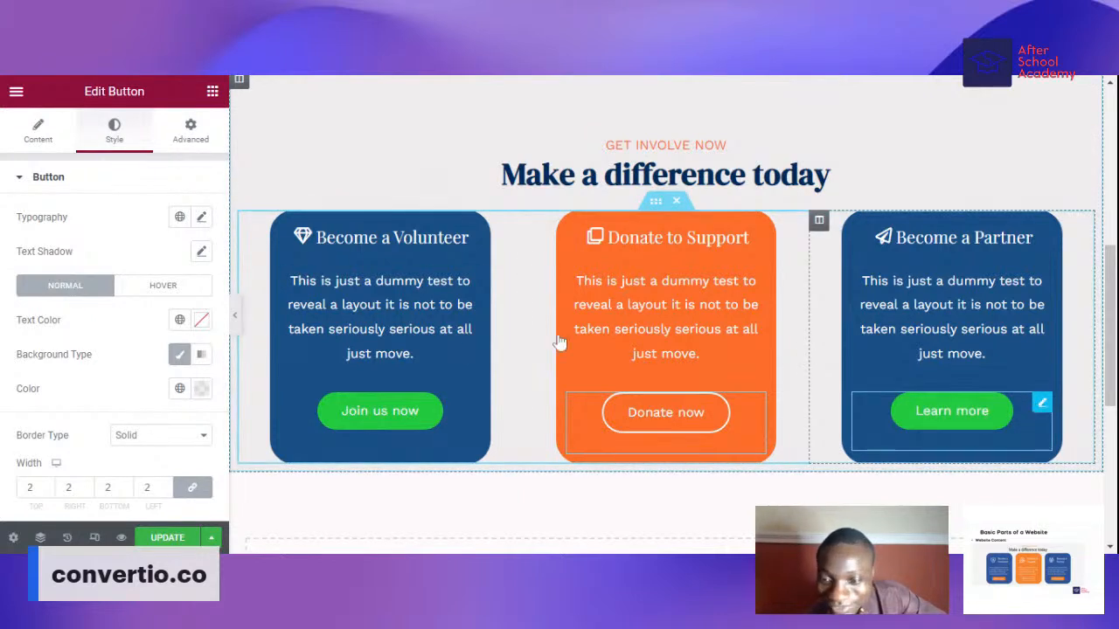
# - Clear the green hover text, background and border colours from the Learn more button
pyautogui.click(149, 290)
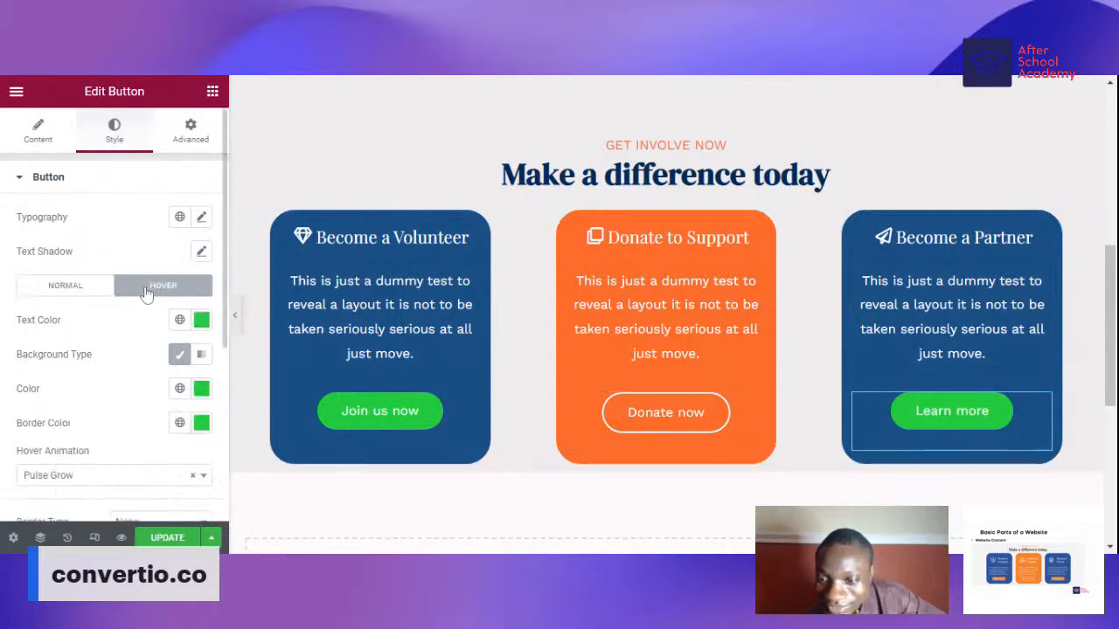
pyautogui.click(201, 320)
pyautogui.click(362, 206)
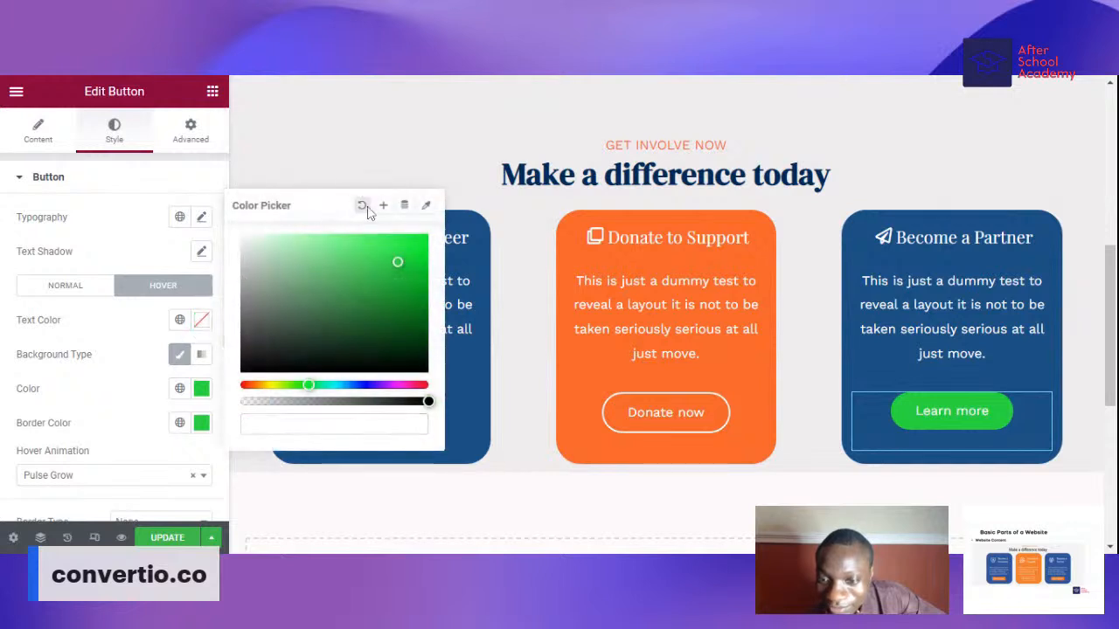
pyautogui.click(201, 388)
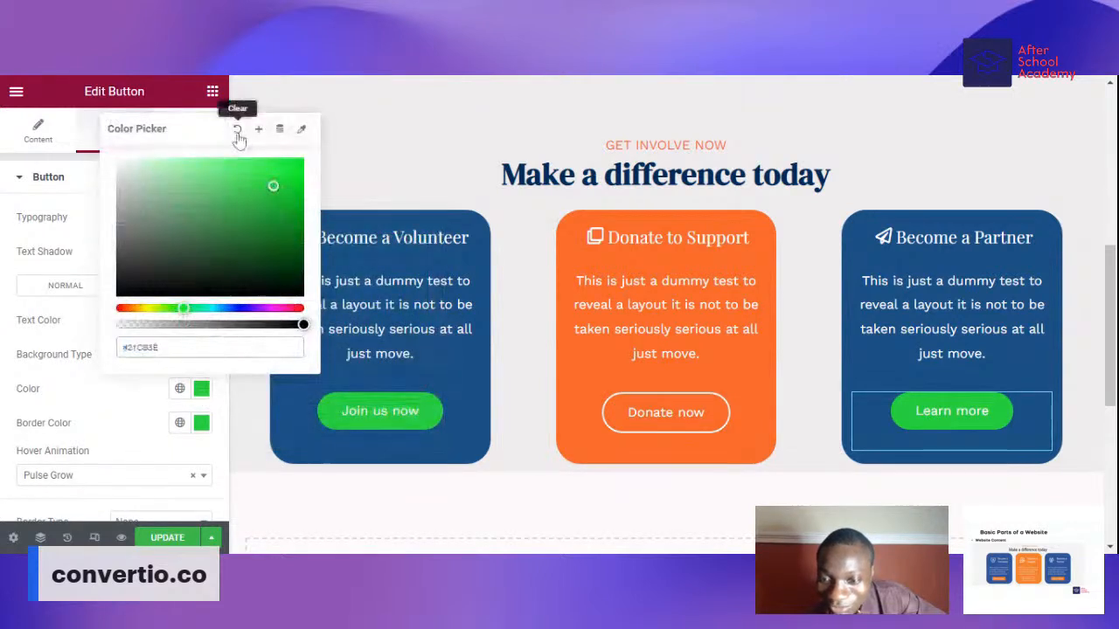
pyautogui.click(201, 422)
pyautogui.click(242, 170)
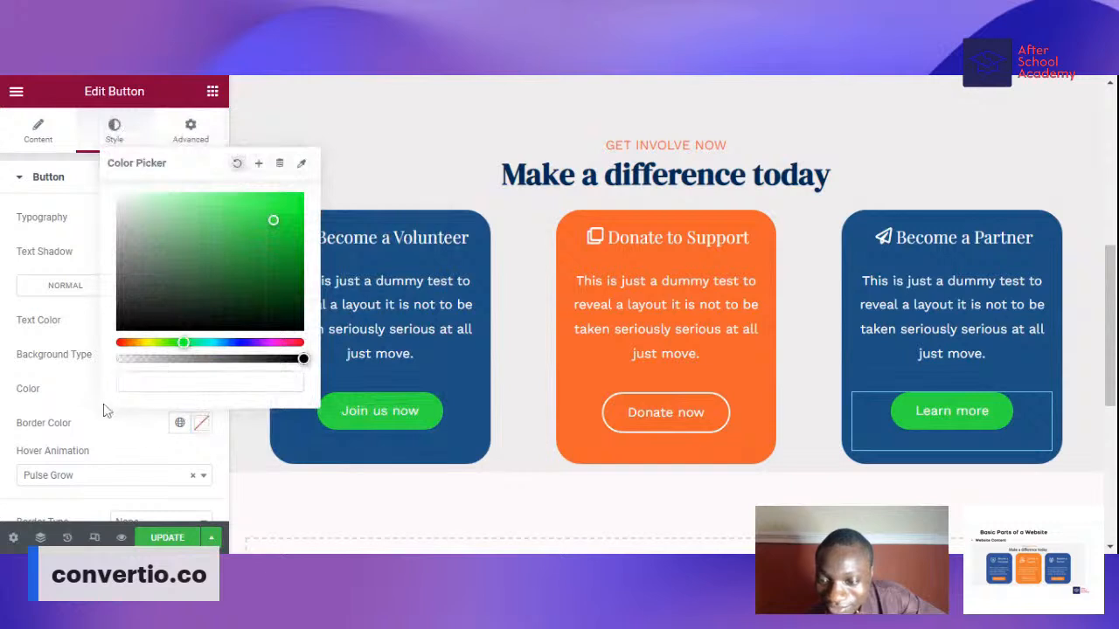
pyautogui.click(72, 393)
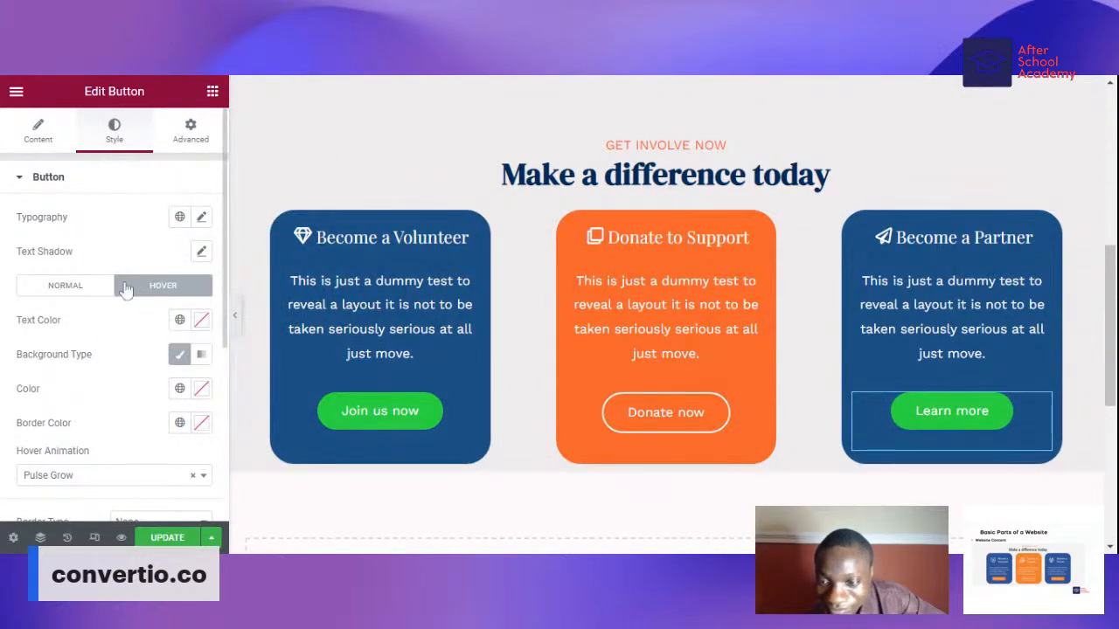
pyautogui.click(155, 475)
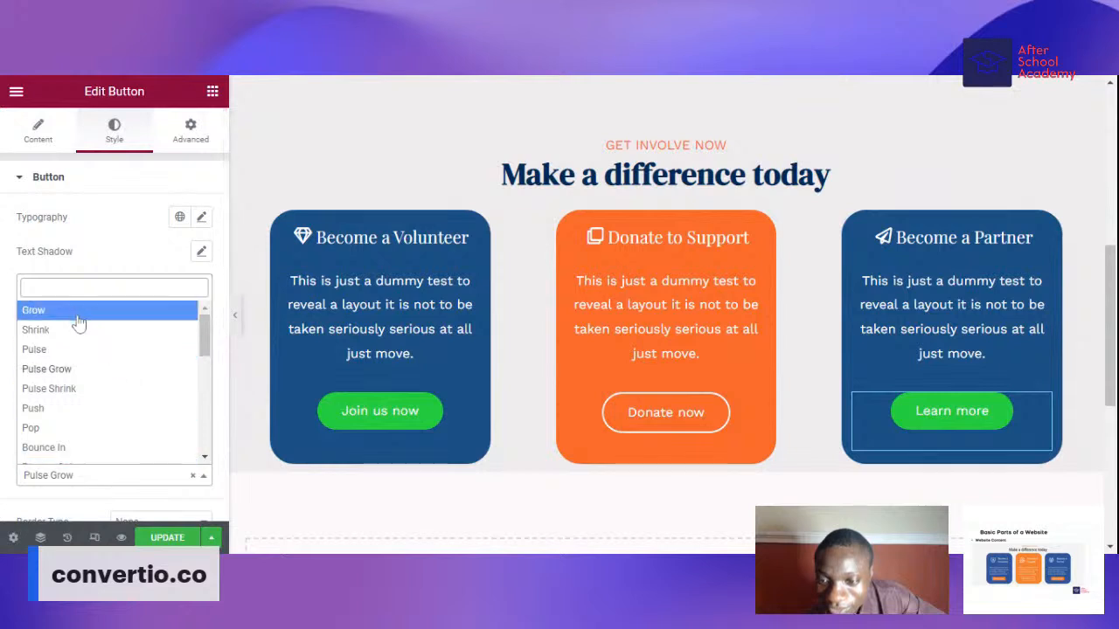
pyautogui.moveTo(206, 333); pyautogui.dragTo(205, 306)
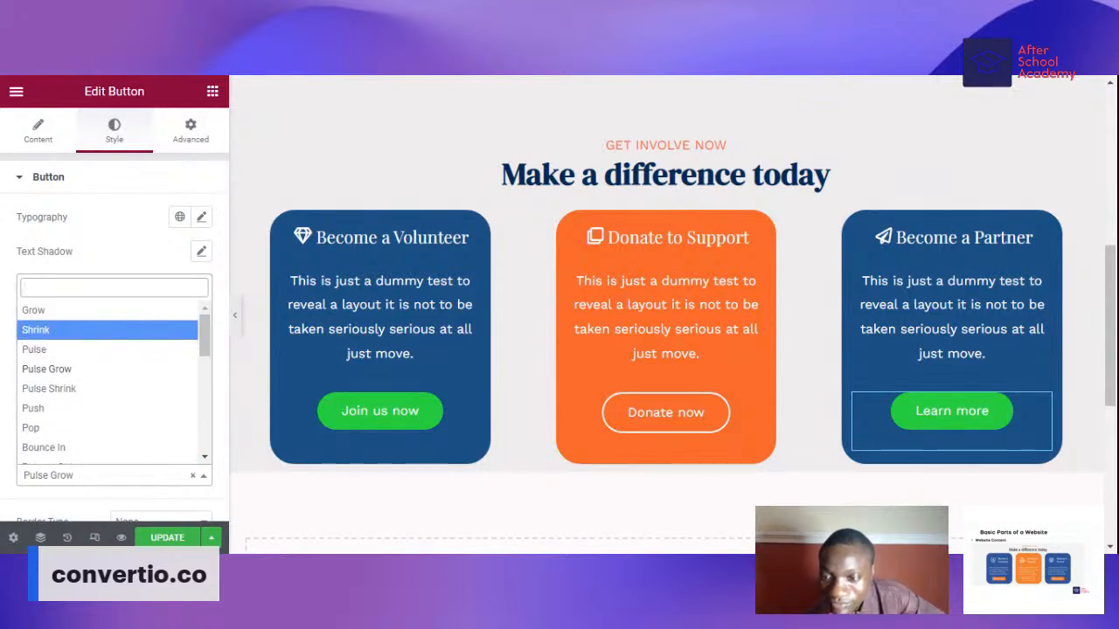
# - Try the Grow hover animation on Learn more, then leave Hover Animation set to None
pyautogui.write('n')
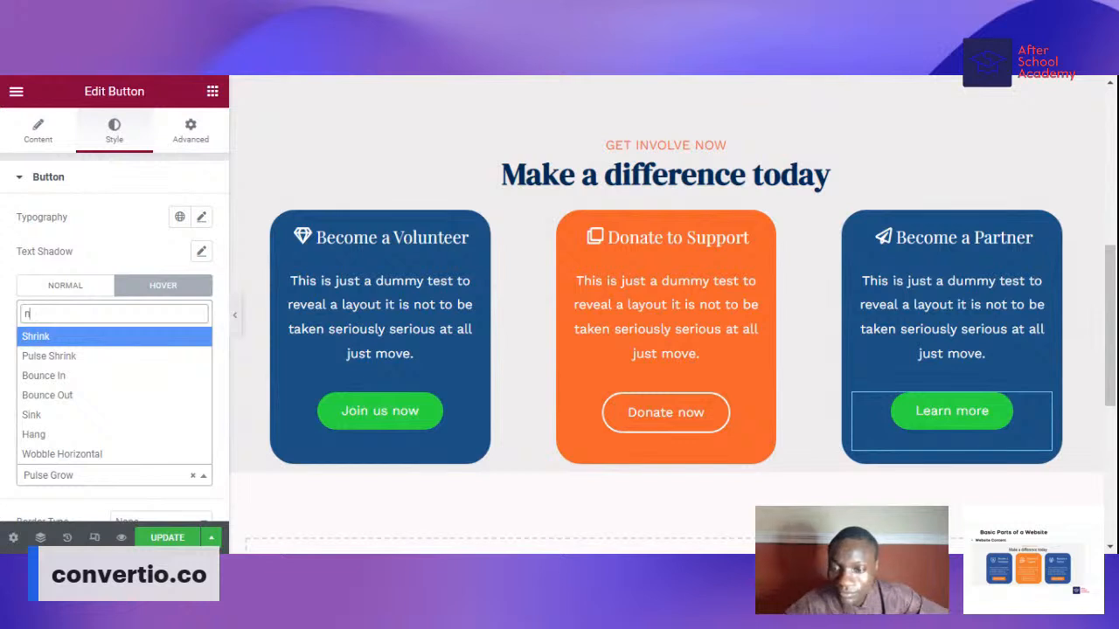
pyautogui.write('one')
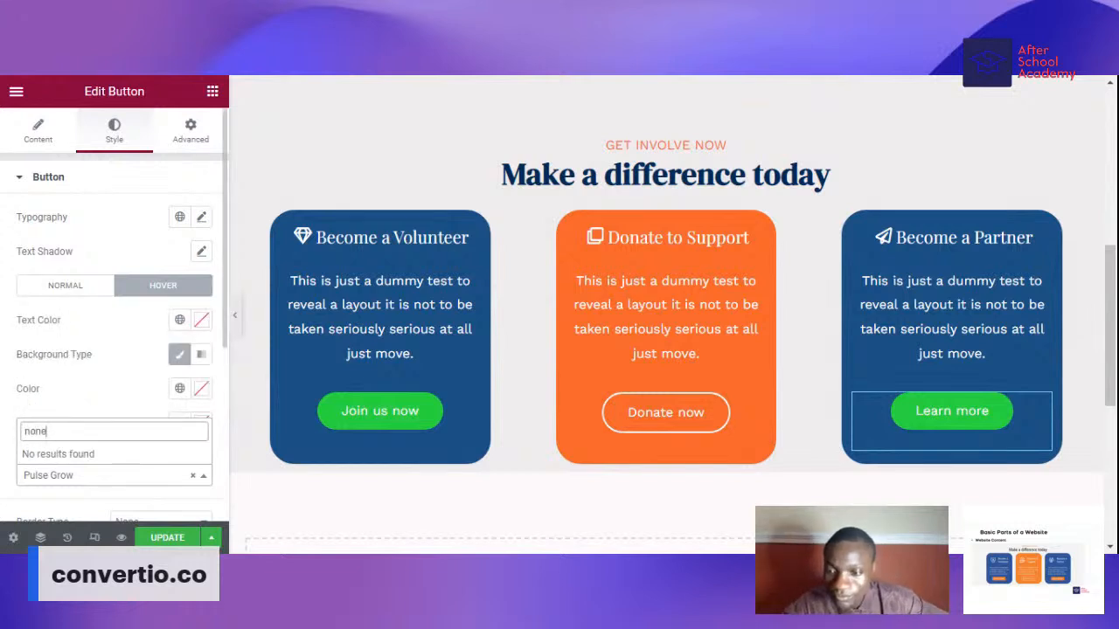
pyautogui.press('BackSpace')
pyautogui.press('BackSpace')
pyautogui.press('BackSpace')
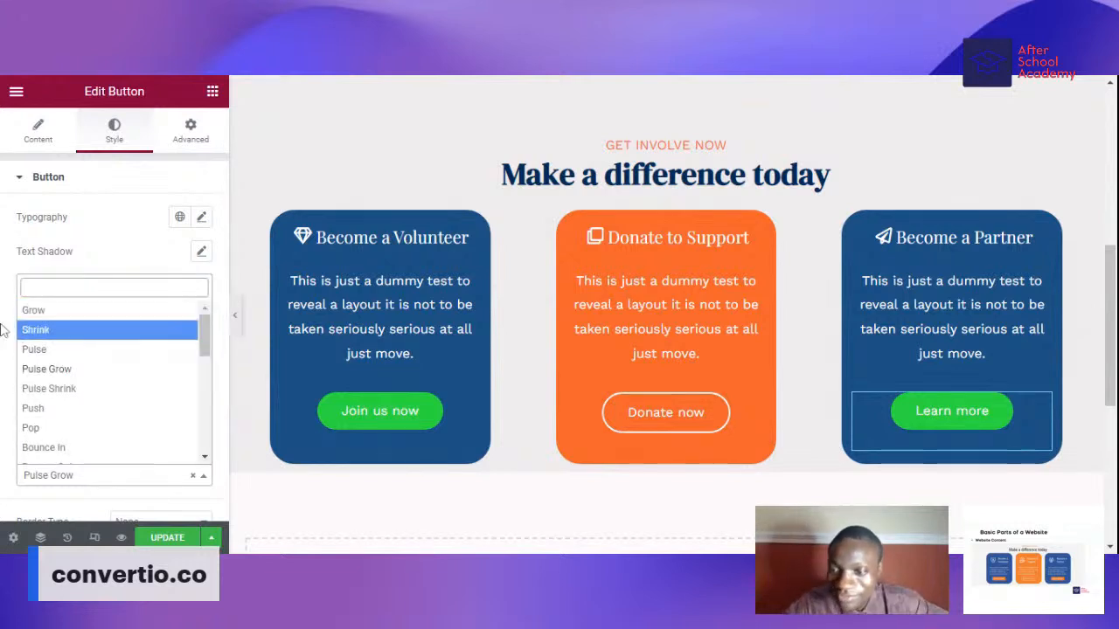
pyautogui.press('Escape')
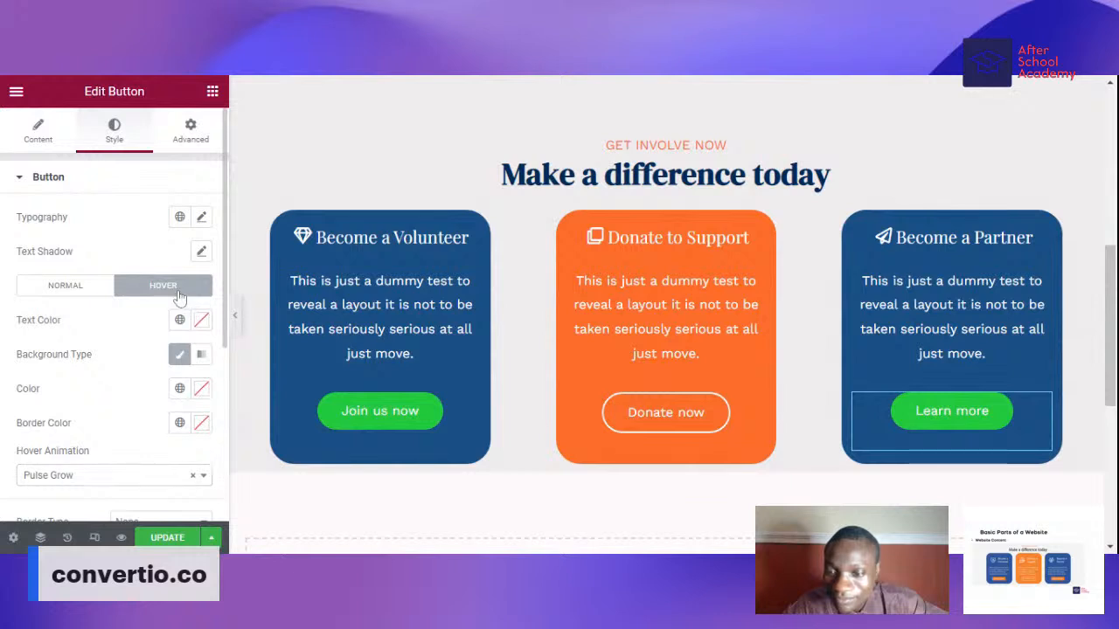
pyautogui.click(152, 474)
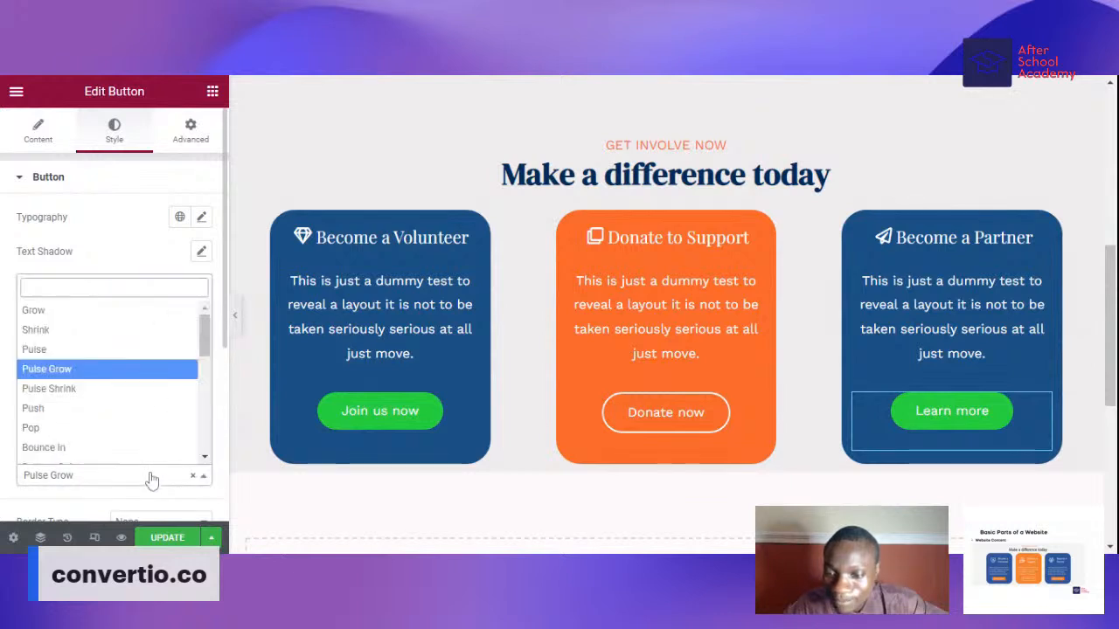
pyautogui.moveTo(206, 343); pyautogui.dragTo(203, 320)
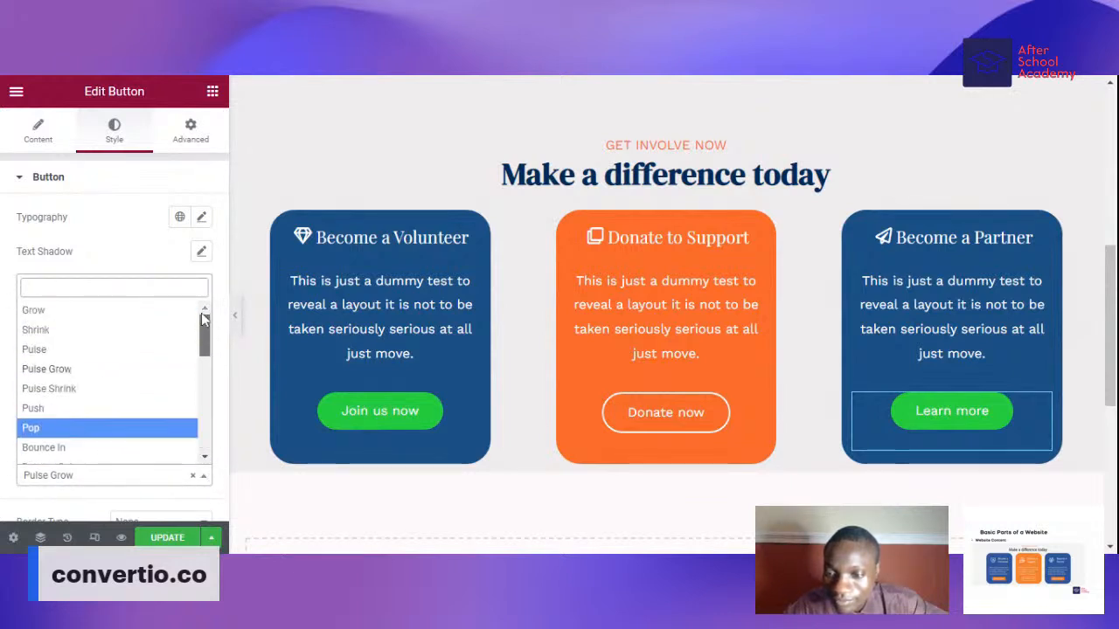
pyautogui.click(82, 312)
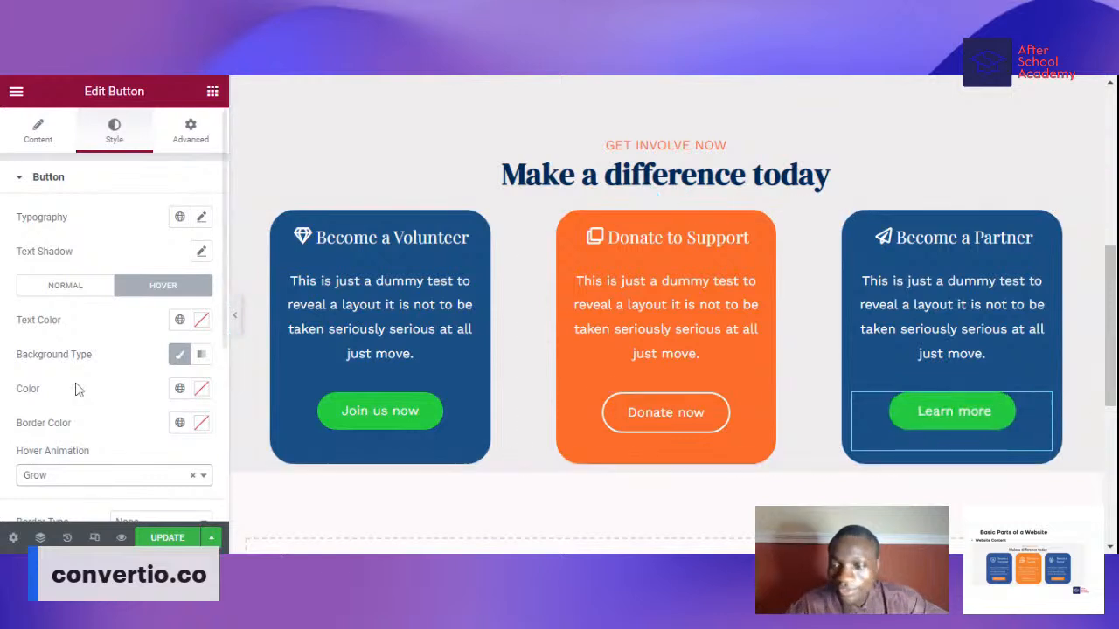
pyautogui.scroll(-3, 174, 375)
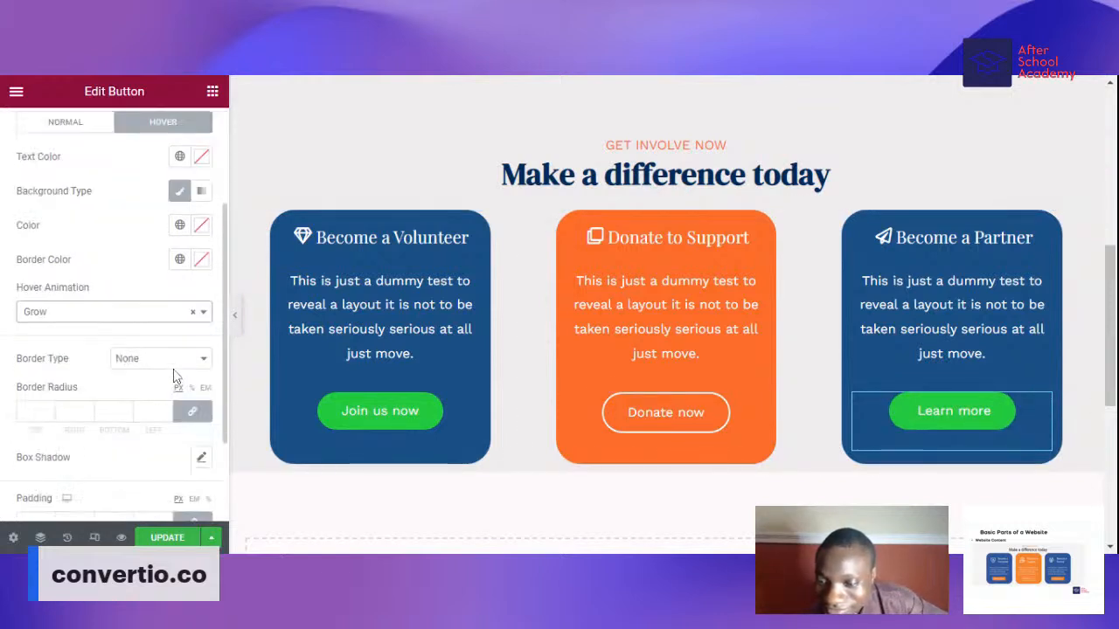
pyautogui.click(195, 314)
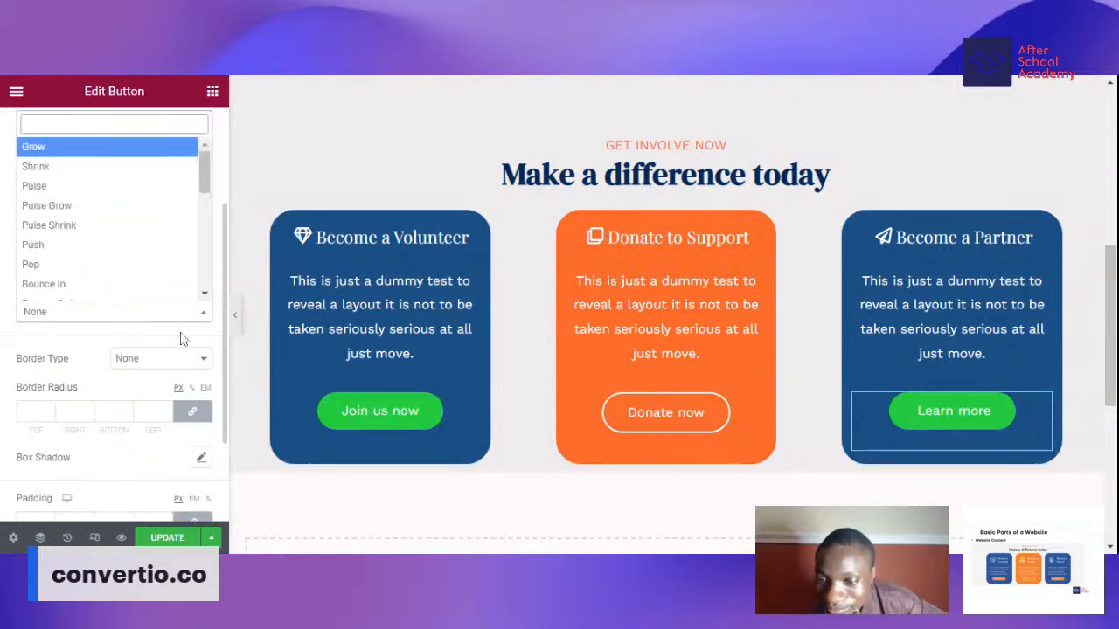
pyautogui.click(48, 320)
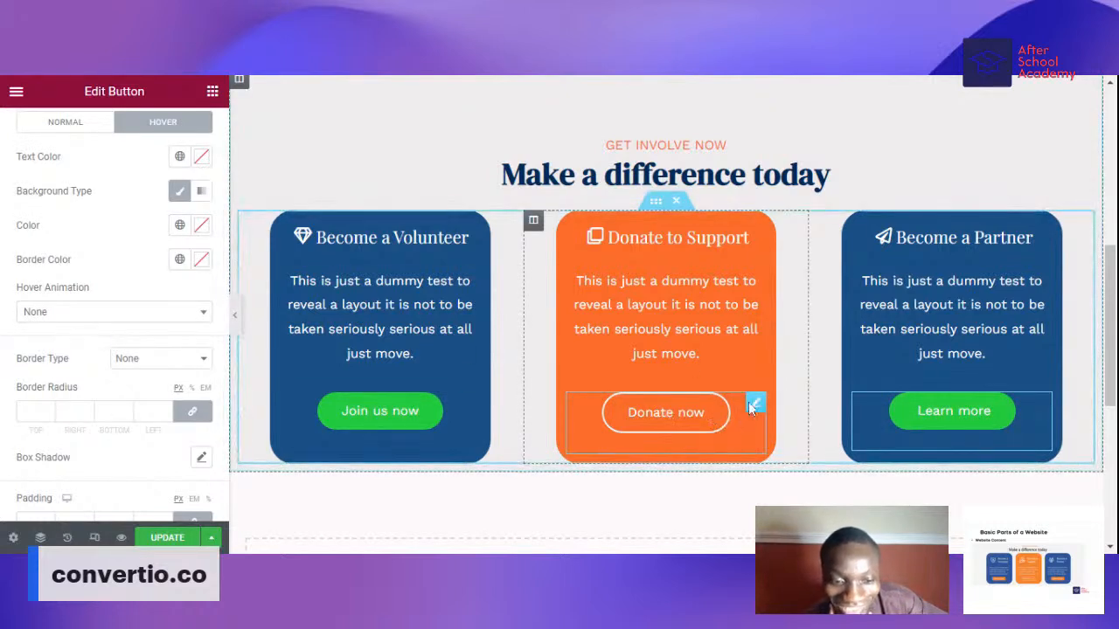
# - Undo an accidental move of the Donate now button and select it for editing
pyautogui.moveTo(749, 407); pyautogui.dragTo(752, 400)
pyautogui.moveTo(644, 424); pyautogui.dragTo(715, 429)
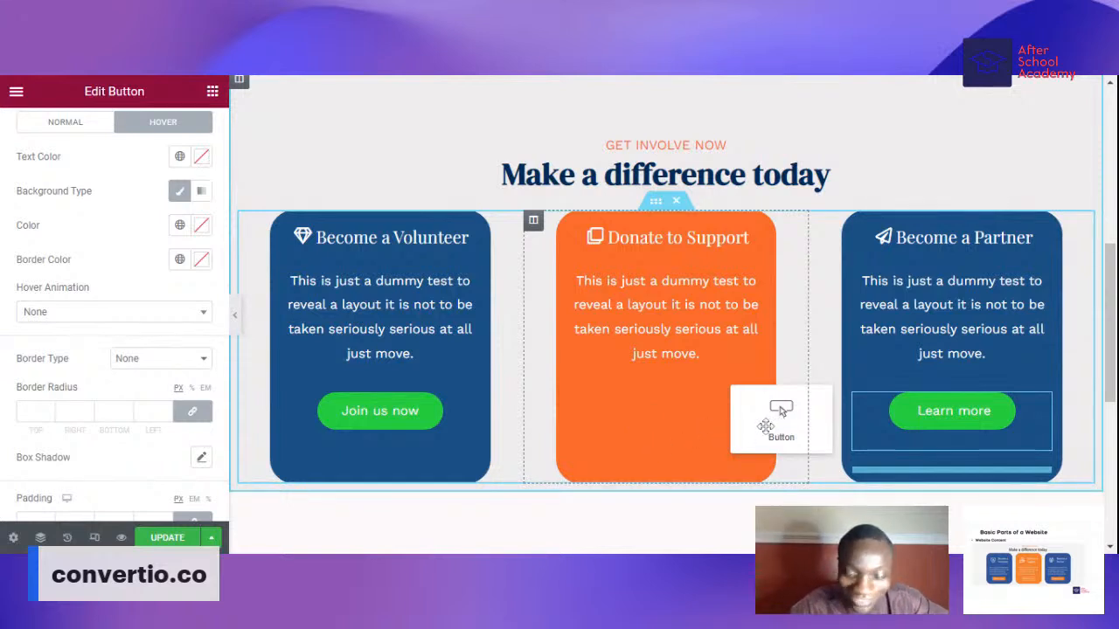
pyautogui.moveTo(711, 422); pyautogui.dragTo(663, 419)
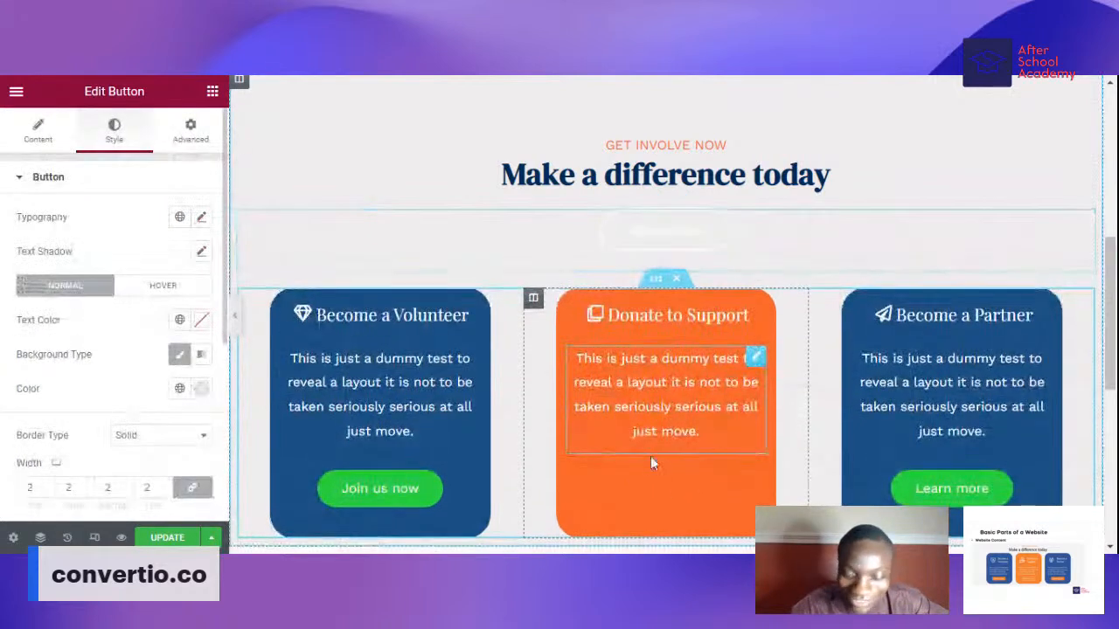
pyautogui.hotkey('ctrl', 'z')
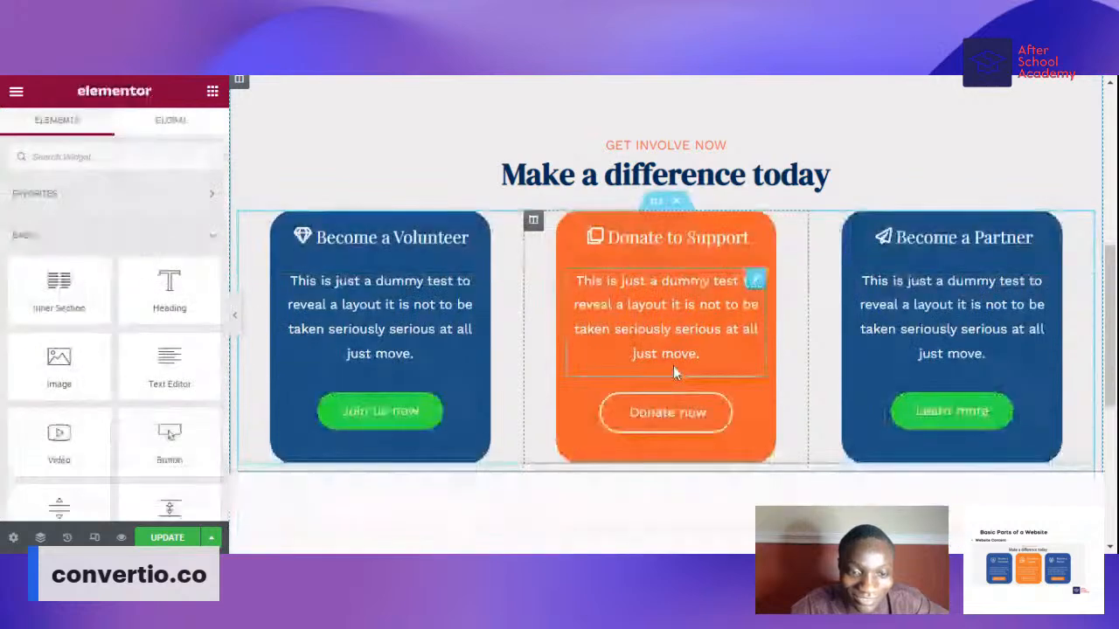
pyautogui.click(673, 416)
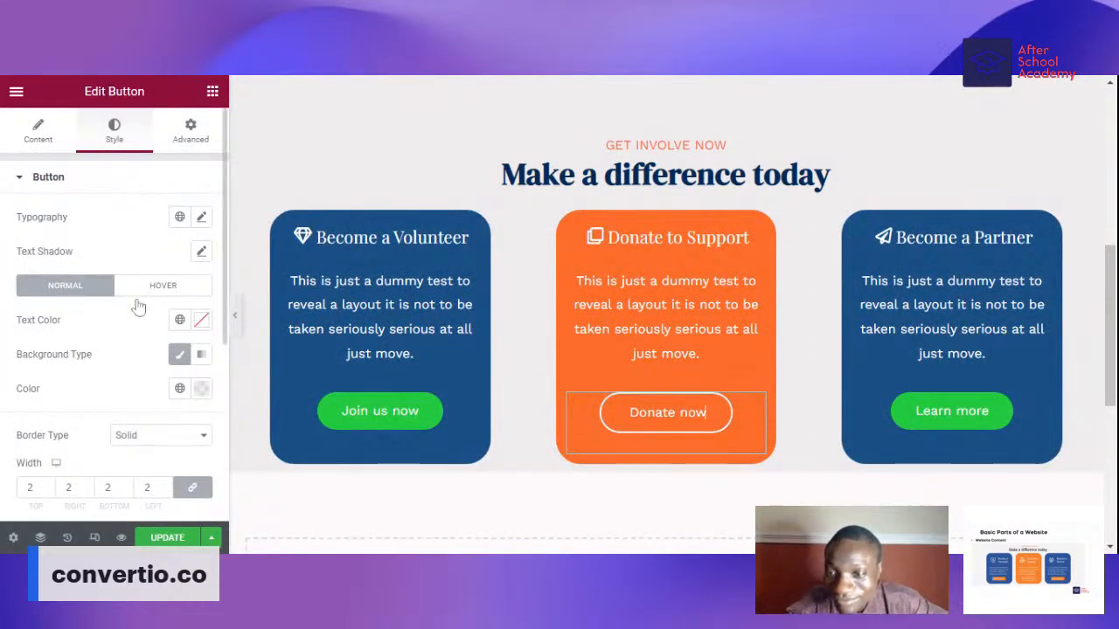
# - Try Shrink and Pulse hover animations on Donate now, then reset Hover Animation to None
pyautogui.click(161, 287)
pyautogui.scroll(-1, 122, 336)
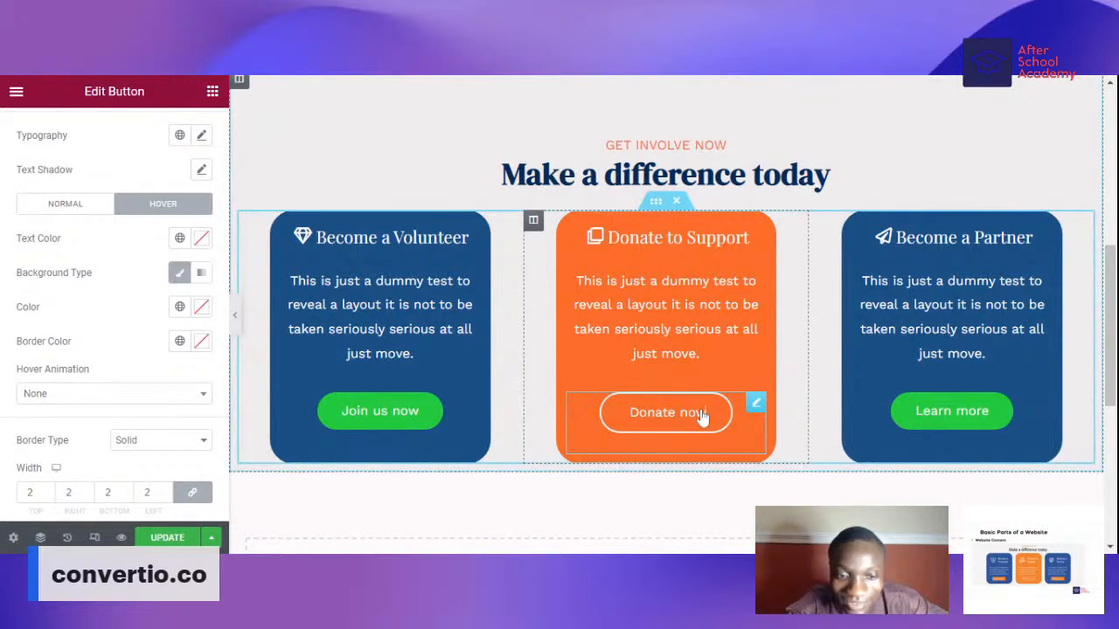
pyautogui.click(157, 398)
pyautogui.click(87, 265)
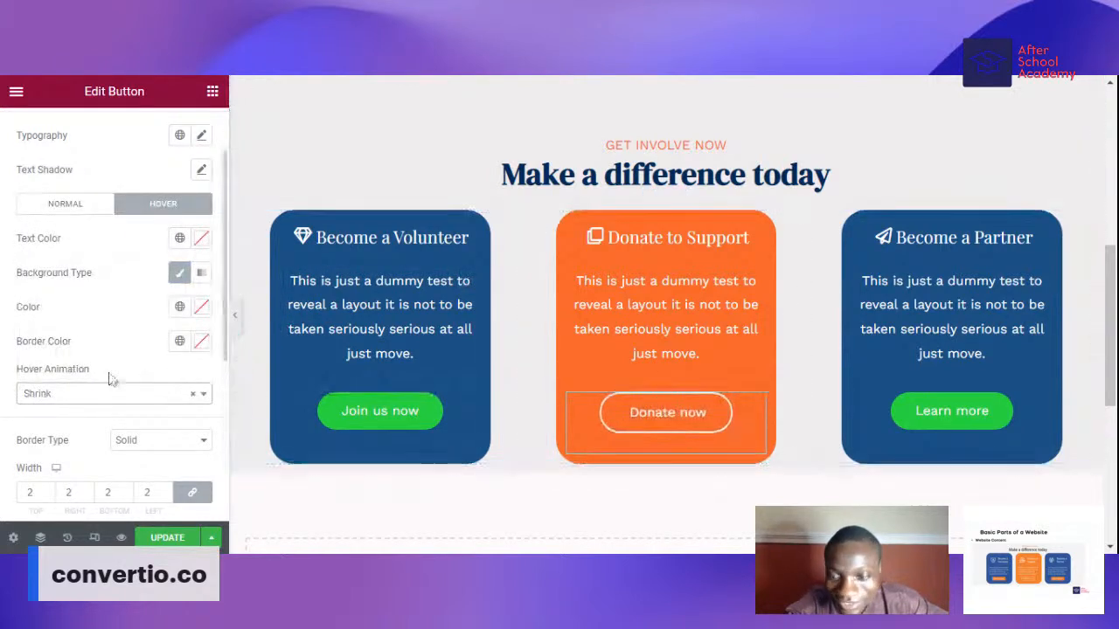
pyautogui.click(131, 395)
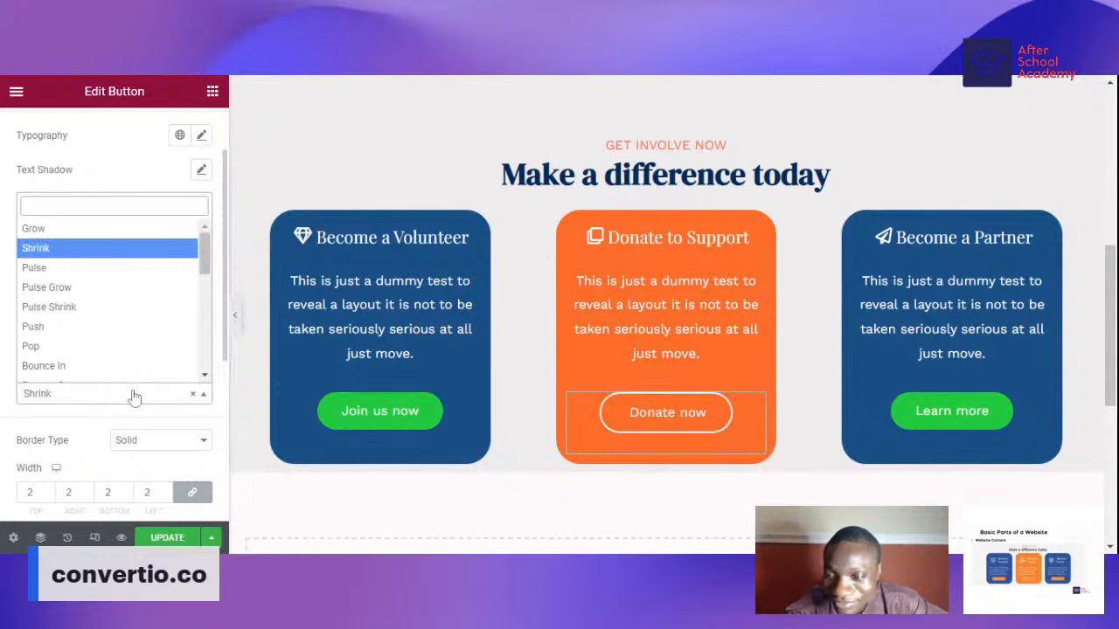
pyautogui.click(85, 271)
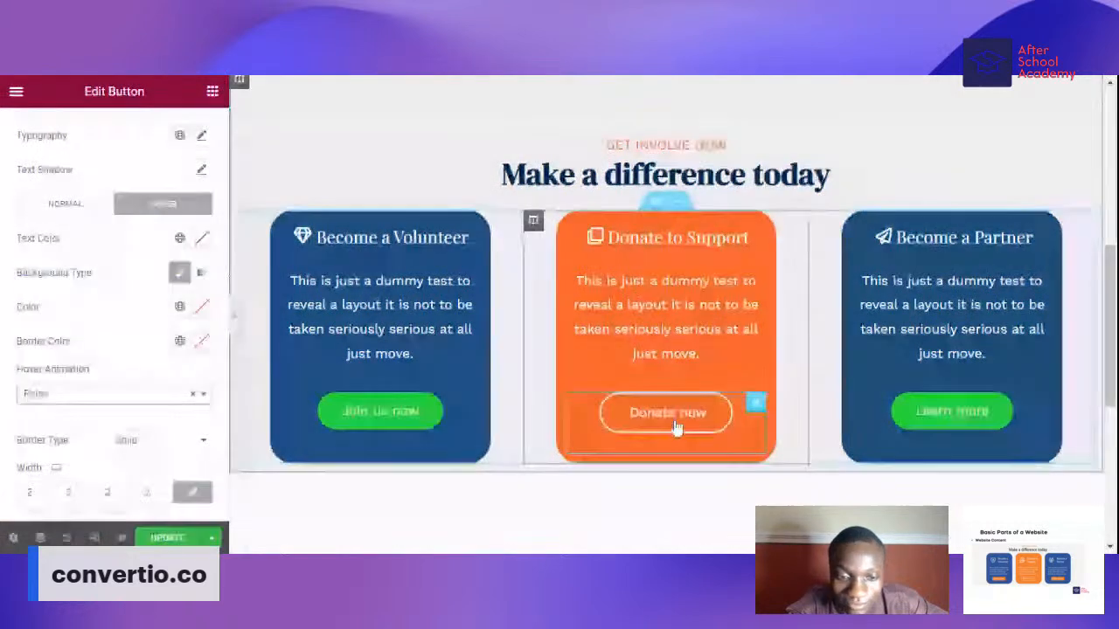
pyautogui.click(135, 401)
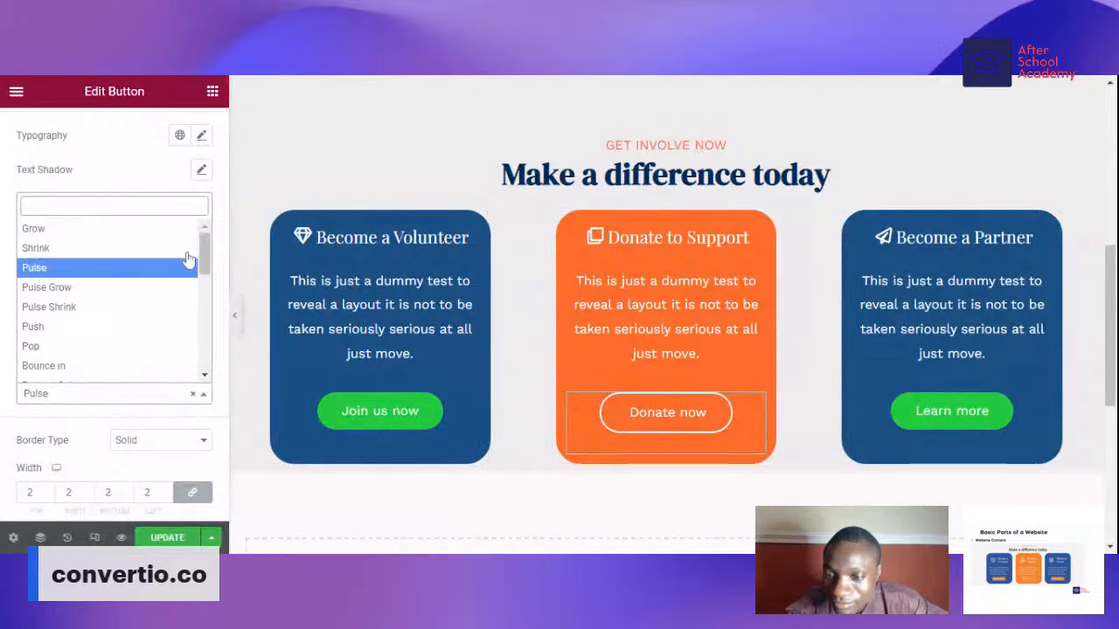
pyautogui.moveTo(208, 250)
pyautogui.mouseDown()
pyautogui.moveTo(206, 362)
pyautogui.moveTo(199, 252)
pyautogui.mouseUp()
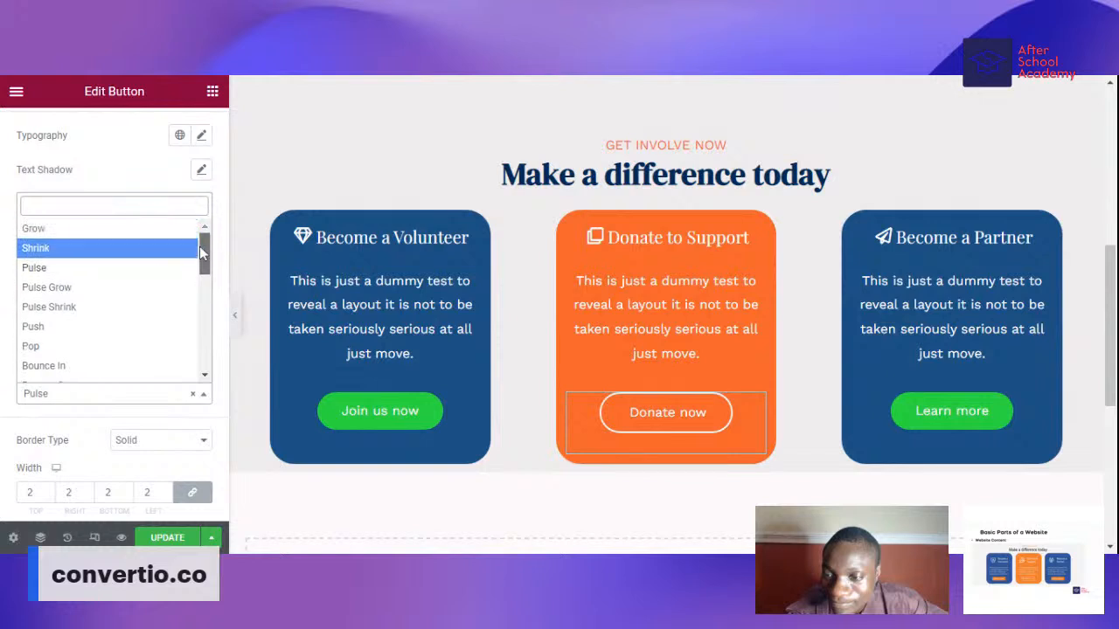
pyautogui.click(193, 393)
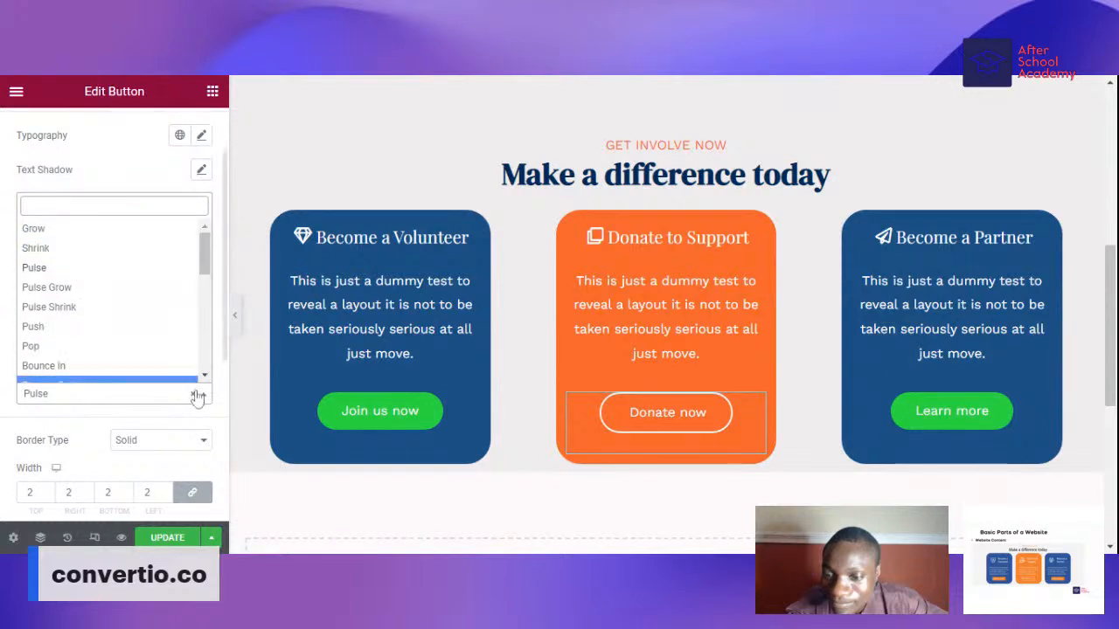
pyautogui.click(3, 354)
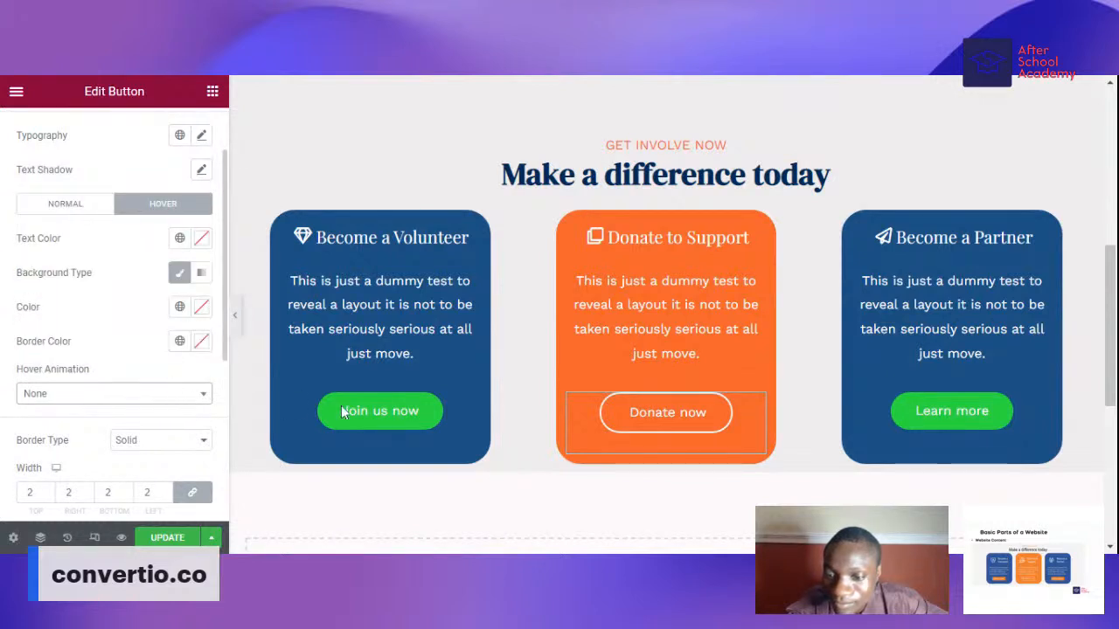
# - Try a red hover text colour on the Donate now button, then remove it
pyautogui.click(201, 242)
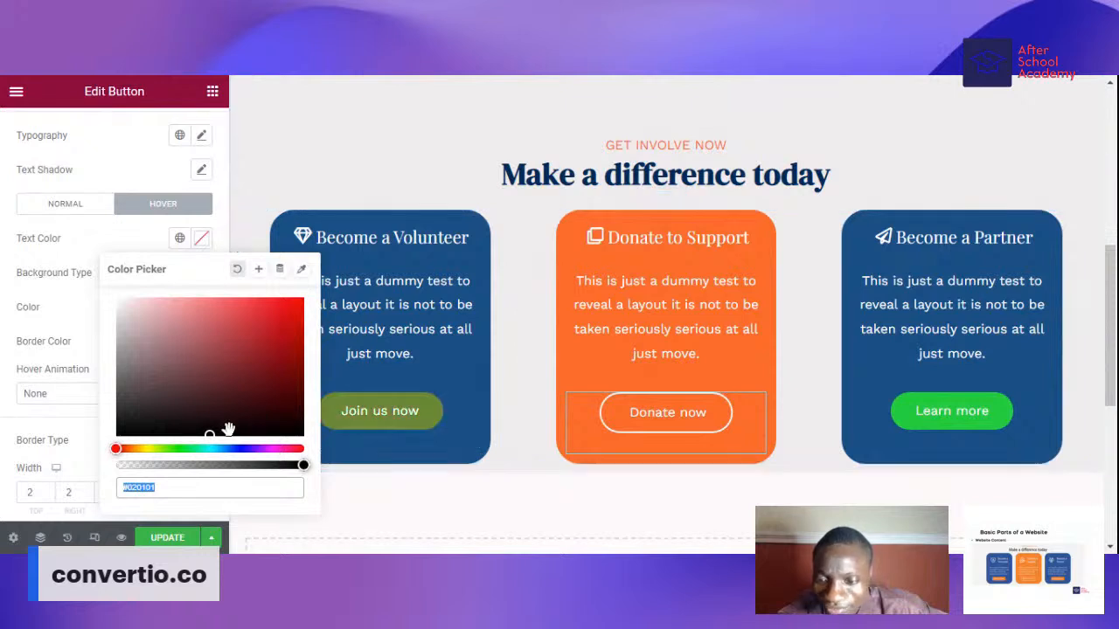
pyautogui.click(202, 73)
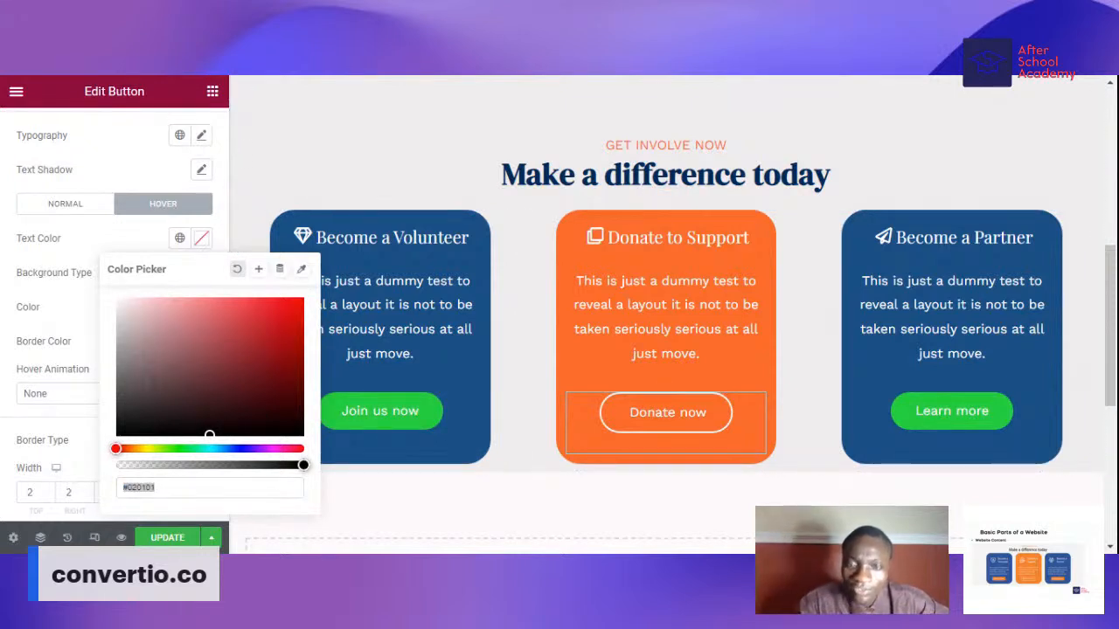
pyautogui.click(288, 74)
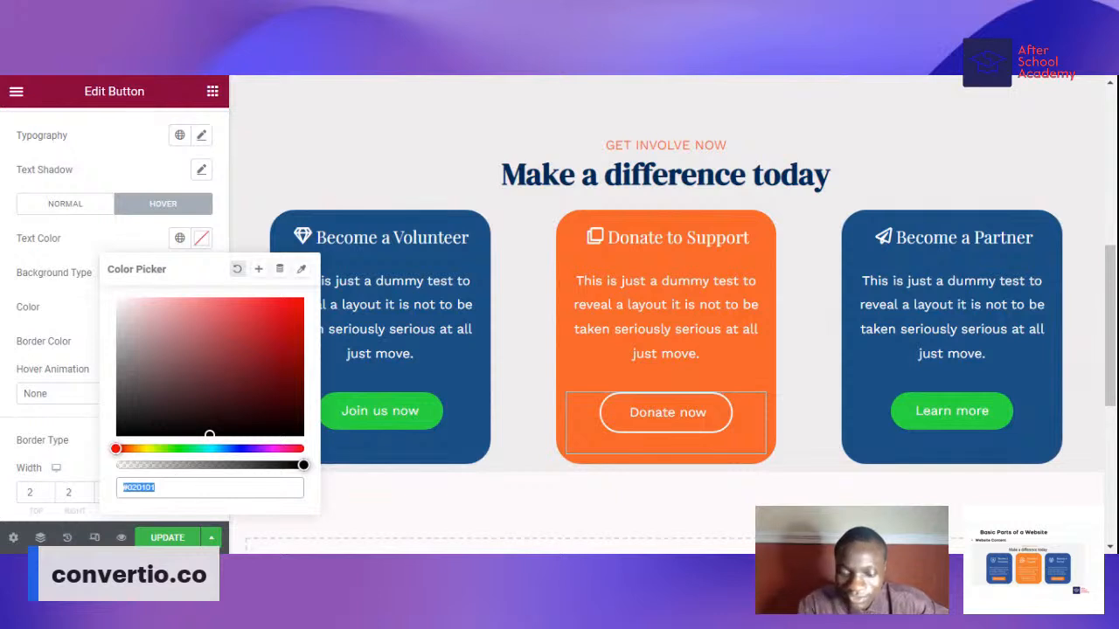
pyautogui.write('#cf332b')
pyautogui.click(3, 386)
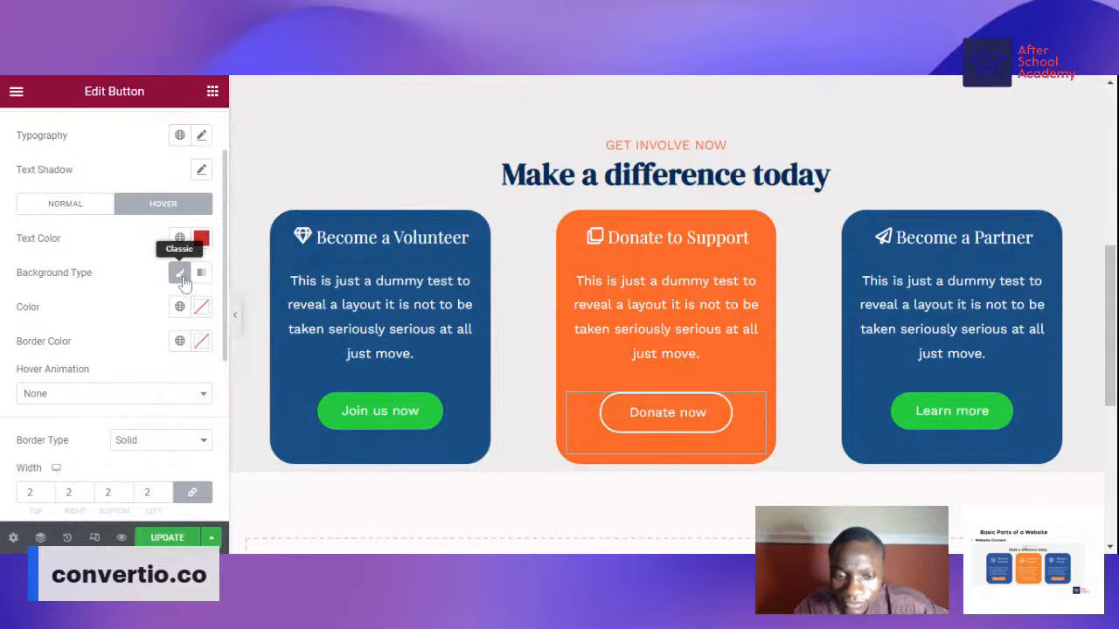
pyautogui.click(201, 238)
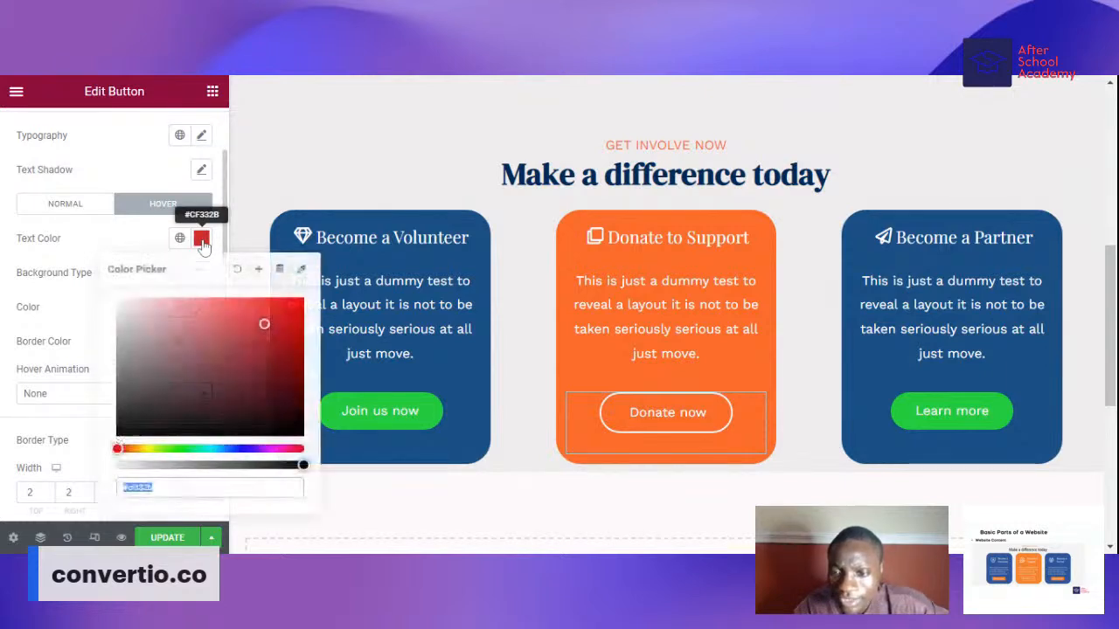
pyautogui.press('BackSpace')
pyautogui.click(5, 300)
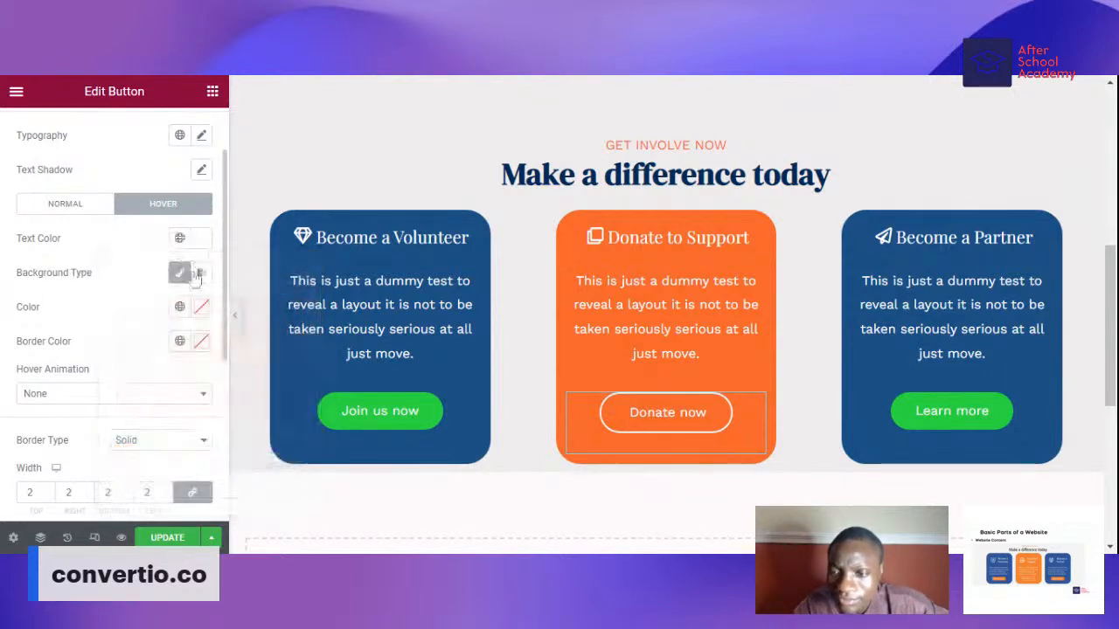
# - Set the Donate now button's Classic hover background colour to red #cf332b
pyautogui.click(191, 275)
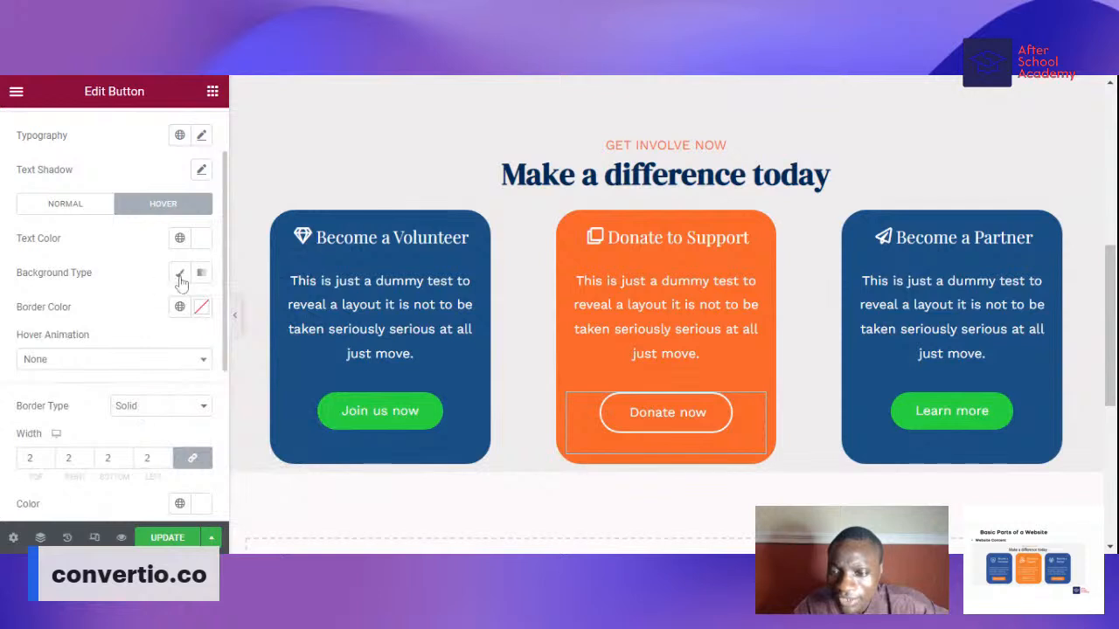
pyautogui.click(180, 276)
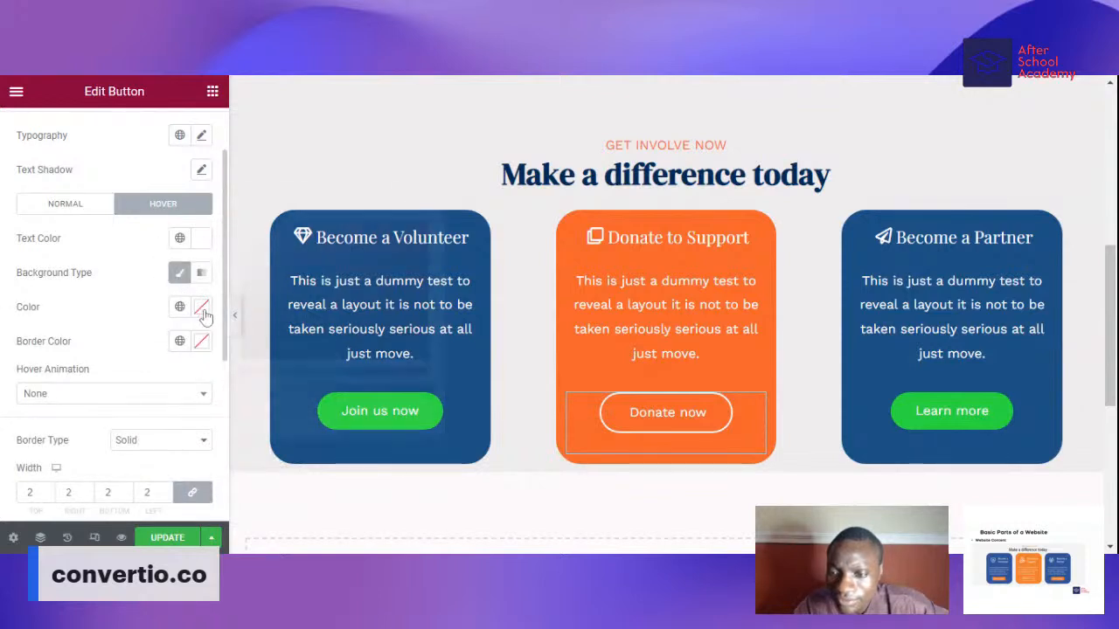
pyautogui.click(201, 307)
pyautogui.click(389, 247)
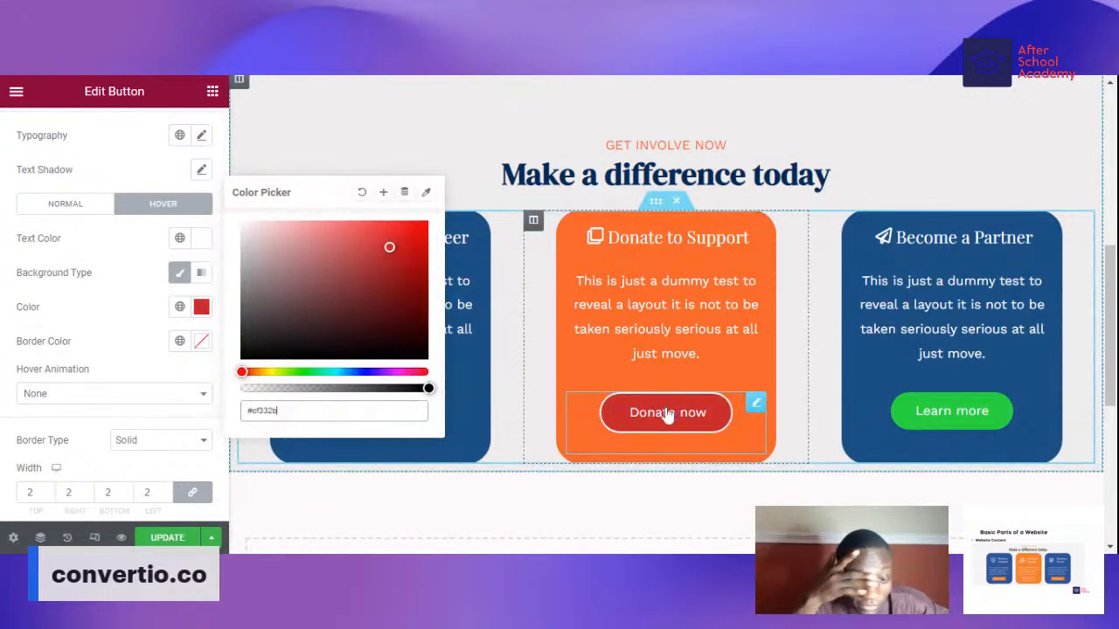
pyautogui.click(201, 347)
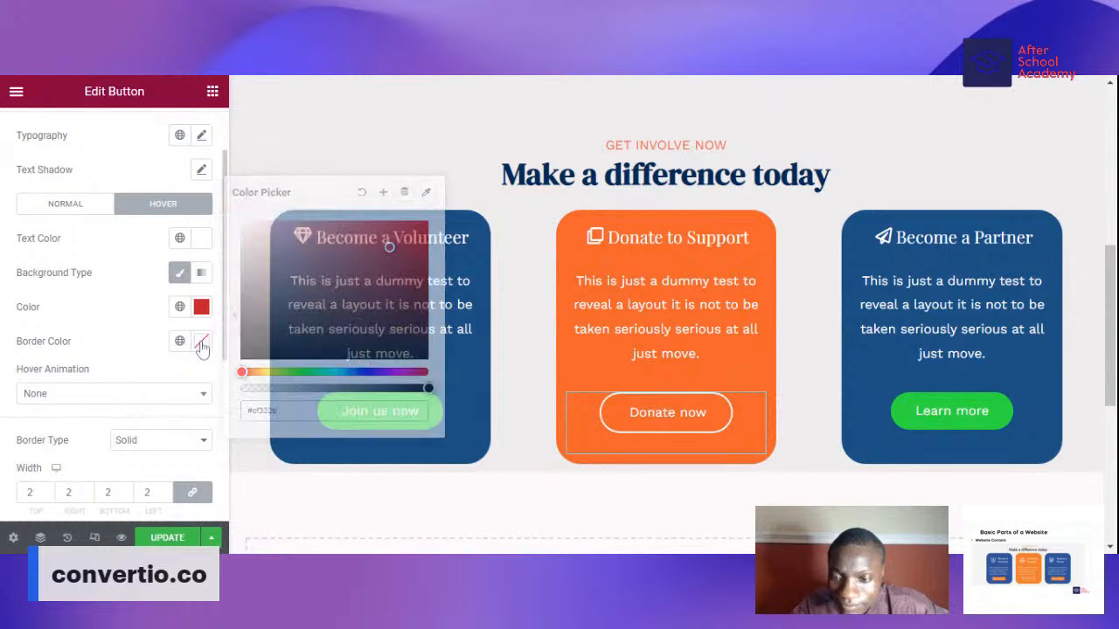
# - Make the Donate now hover border fully transparent, then preview the page and advance to Footer
pyautogui.click(201, 347)
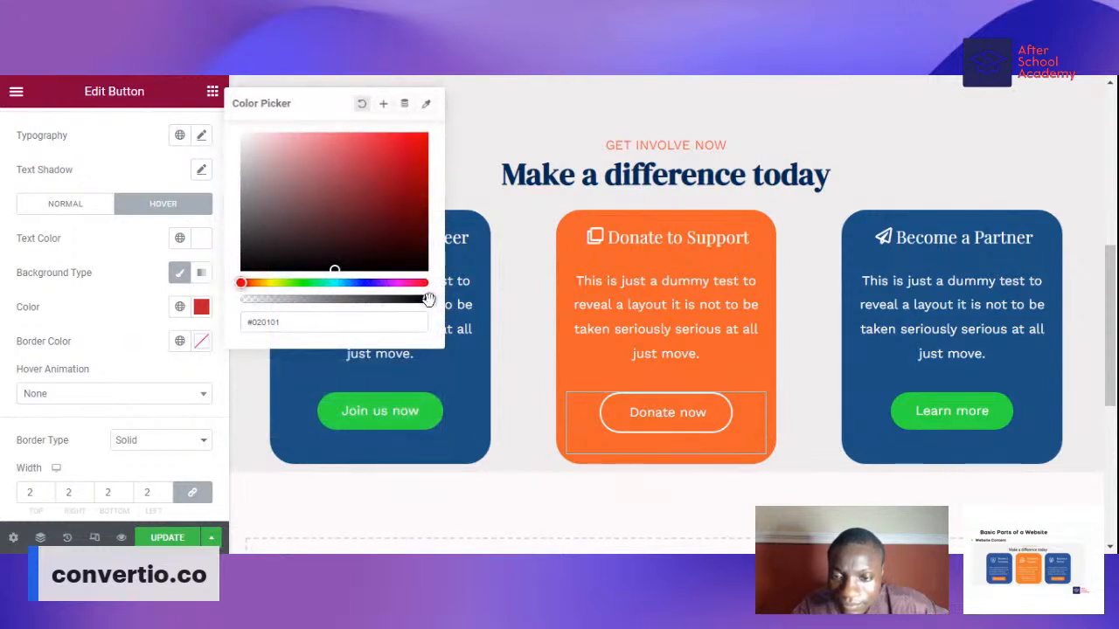
pyautogui.moveTo(428, 299); pyautogui.dragTo(243, 299)
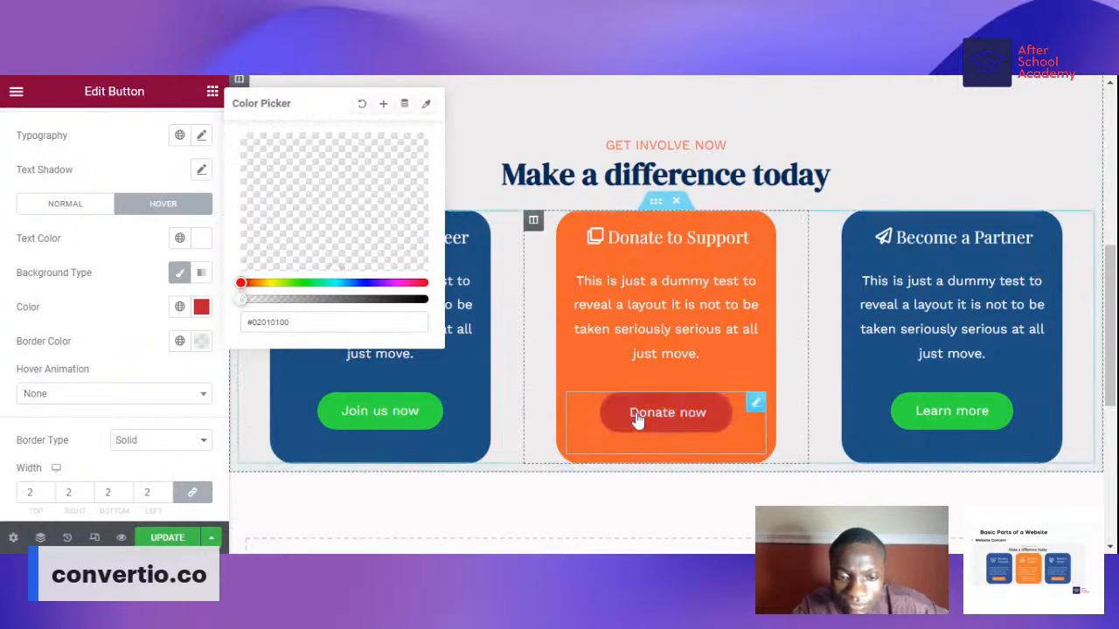
pyautogui.click(3, 335)
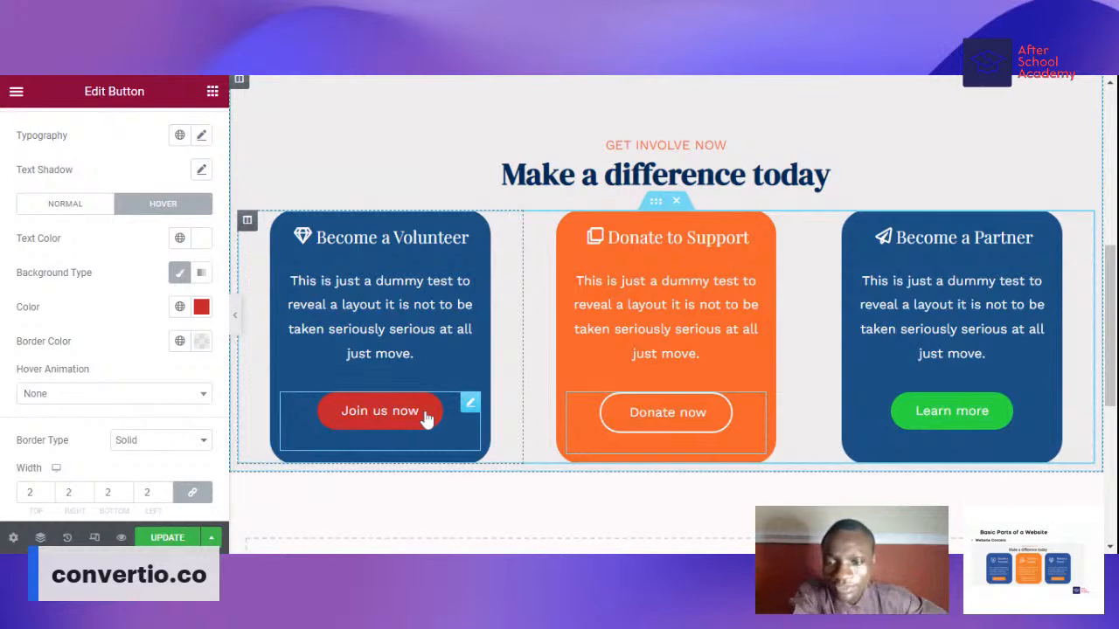
pyautogui.click(236, 316)
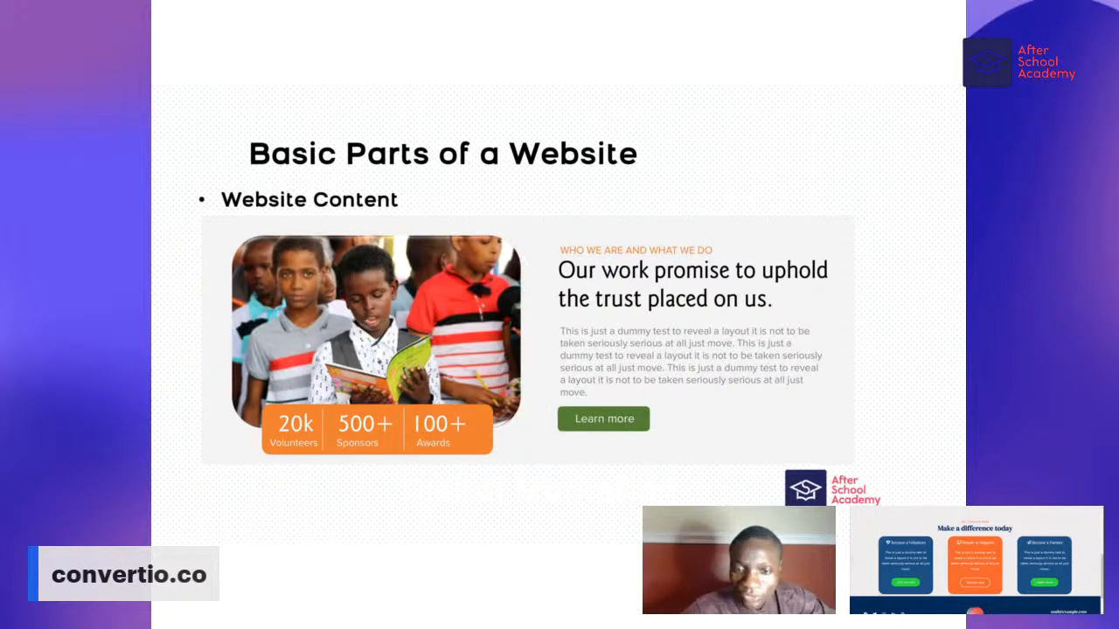
pyautogui.press('Right')
pyautogui.press('Right')
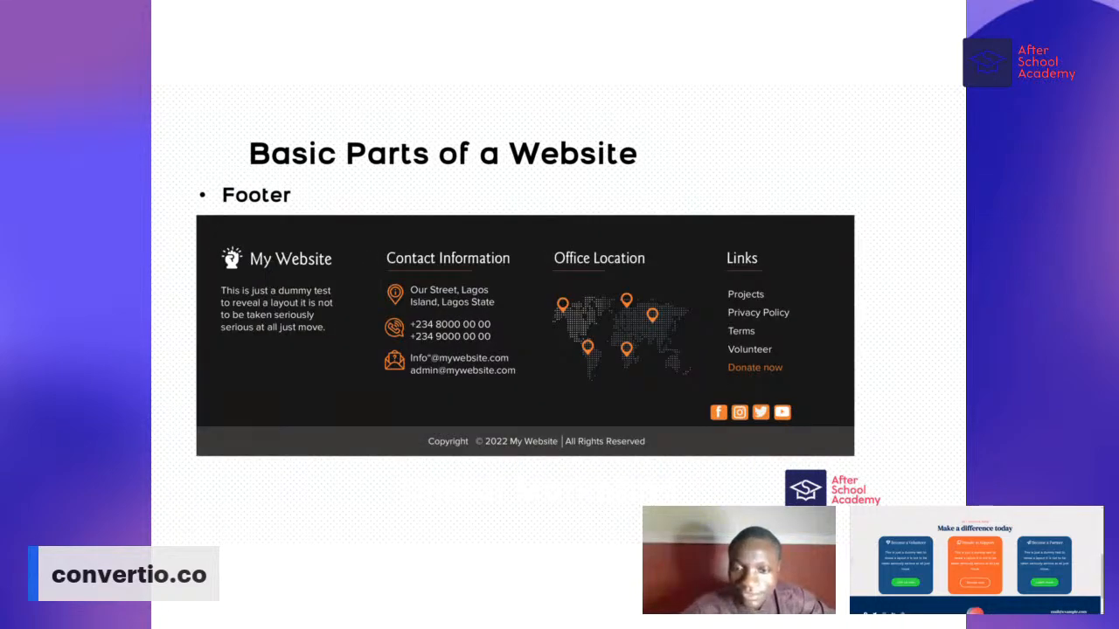
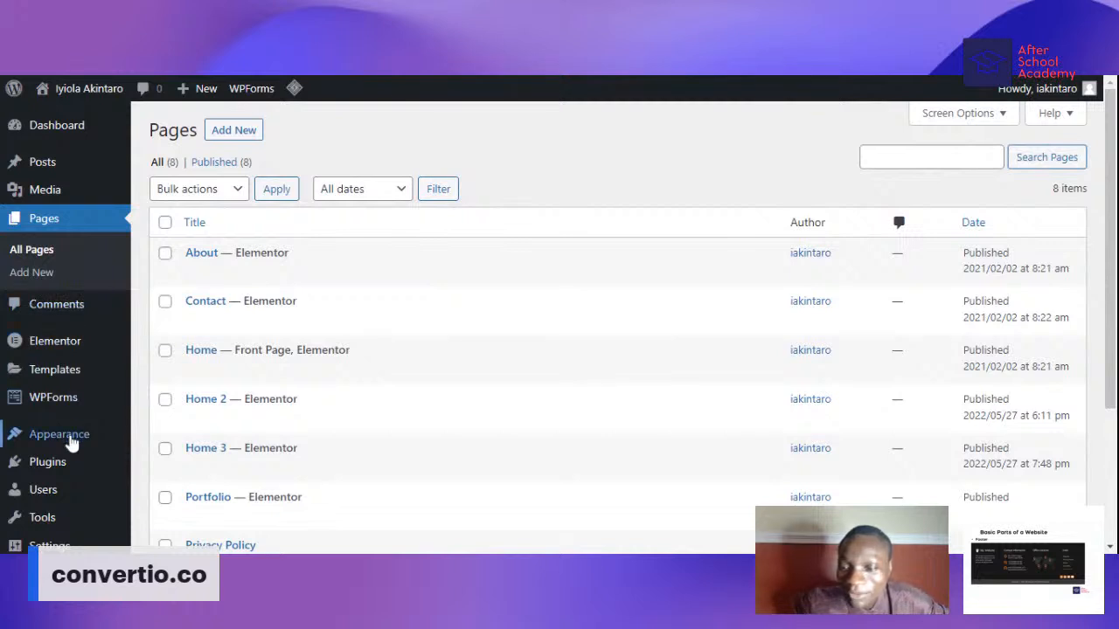
# - From the All Pages list of eight site pages, bring up the Appearance menu
pyautogui.moveTo(73, 443)
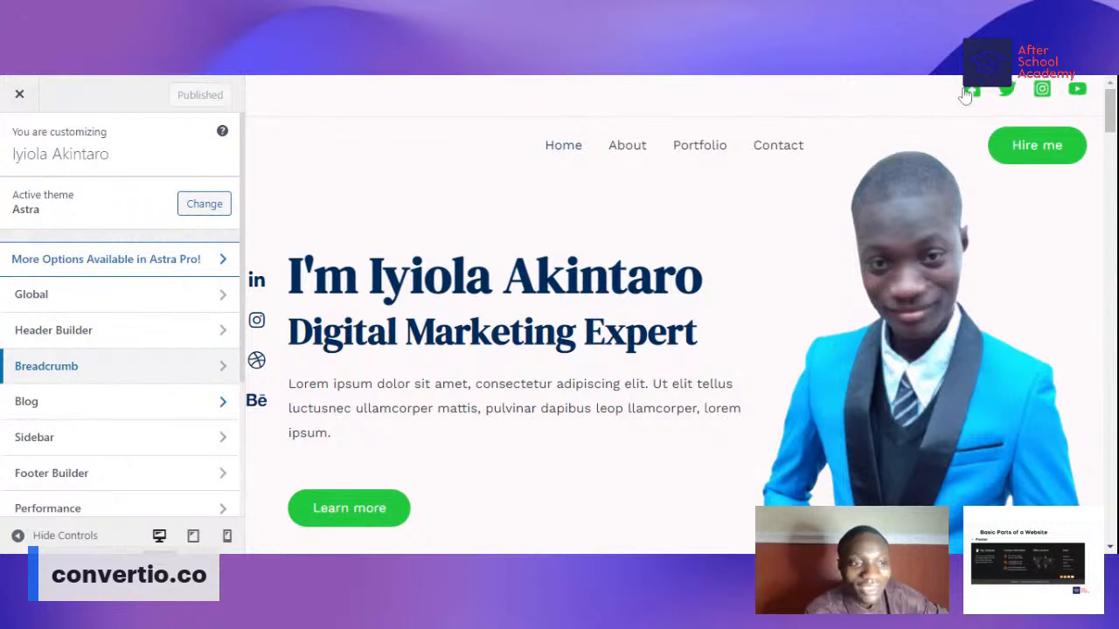
# - Open the Astra Header Builder from the Customizer's theme sections
pyautogui.scroll(-1, 122, 387)
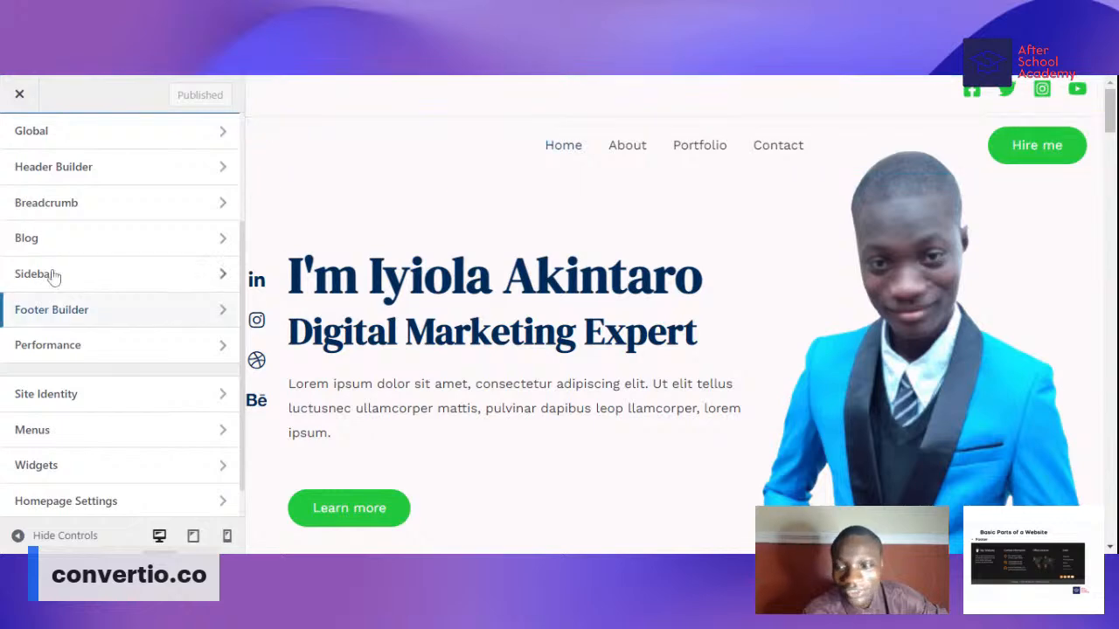
pyautogui.scroll(3, 90, 276)
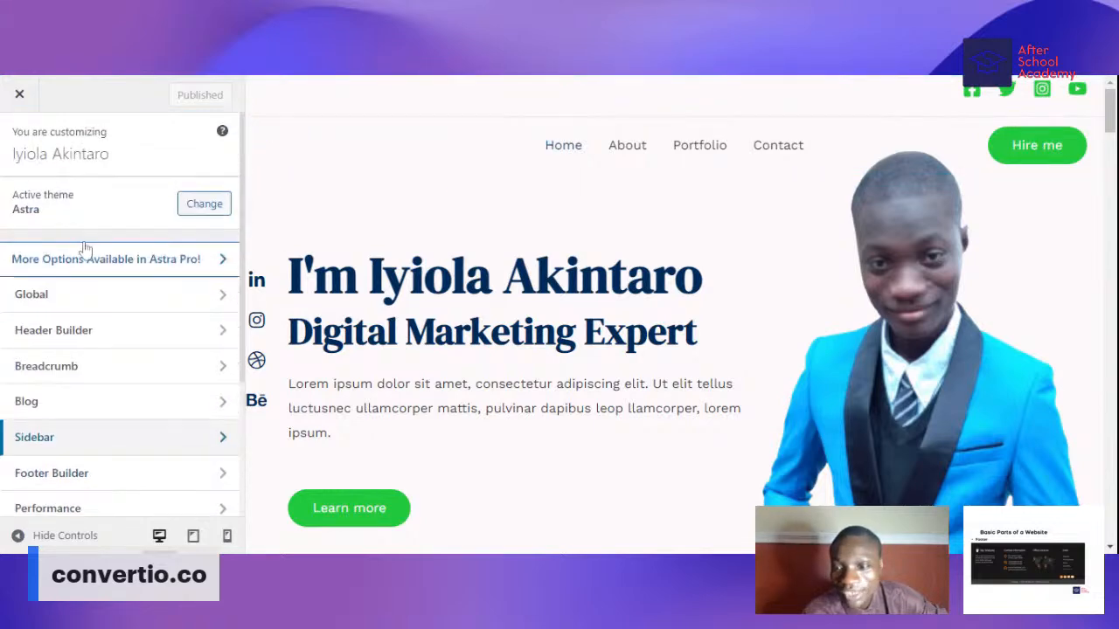
pyautogui.click(95, 329)
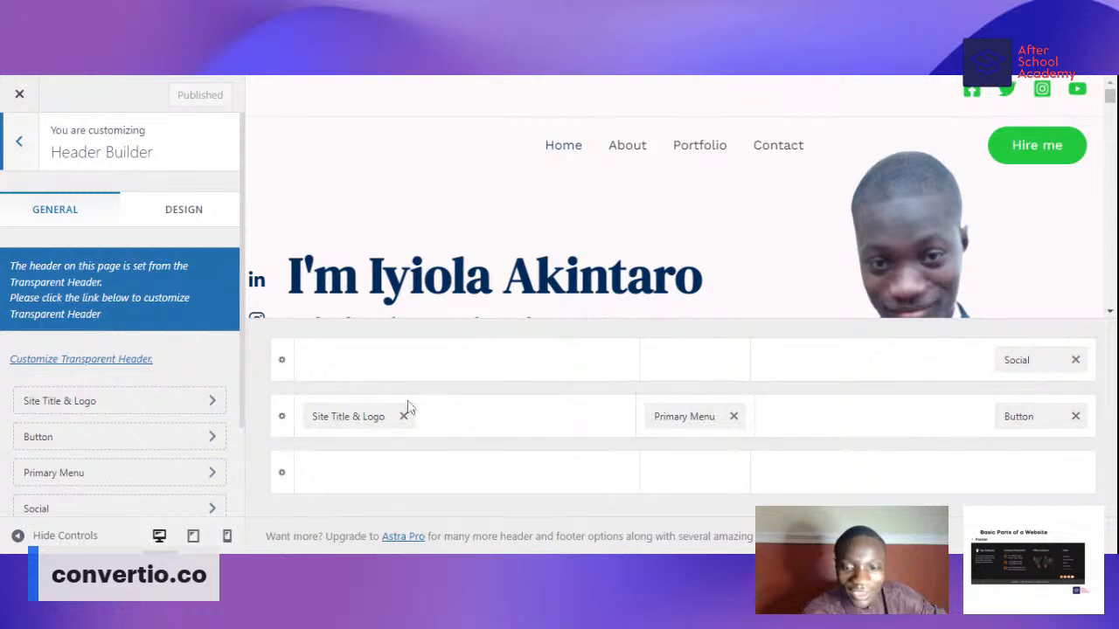
# - In the top bar, try an Account icon in place of Social, then restore Social
pyautogui.click(1075, 359)
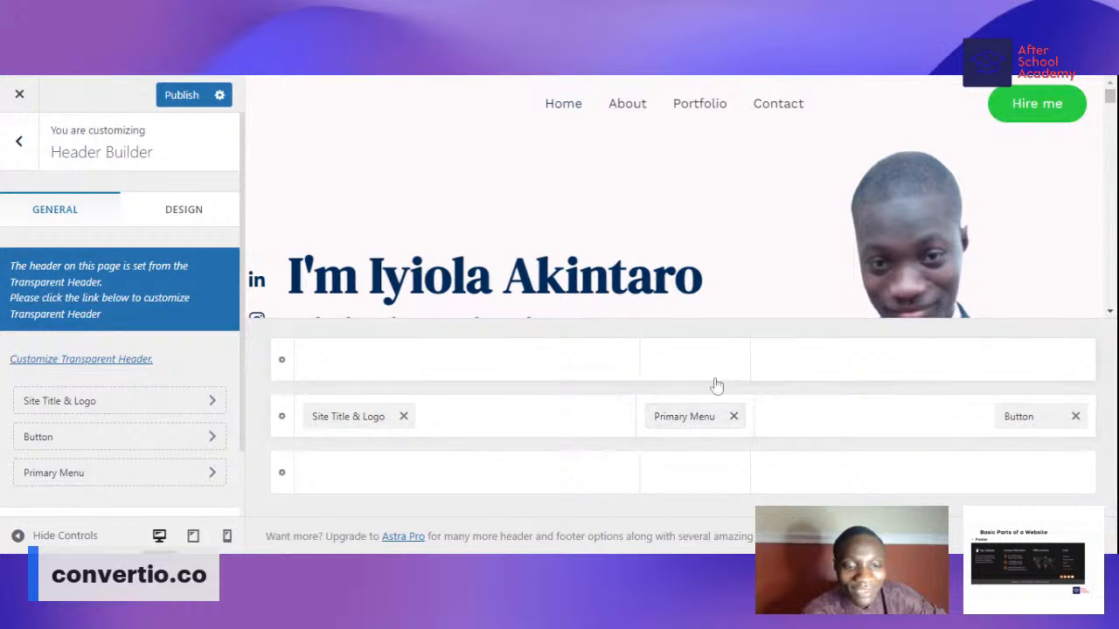
pyautogui.click(925, 361)
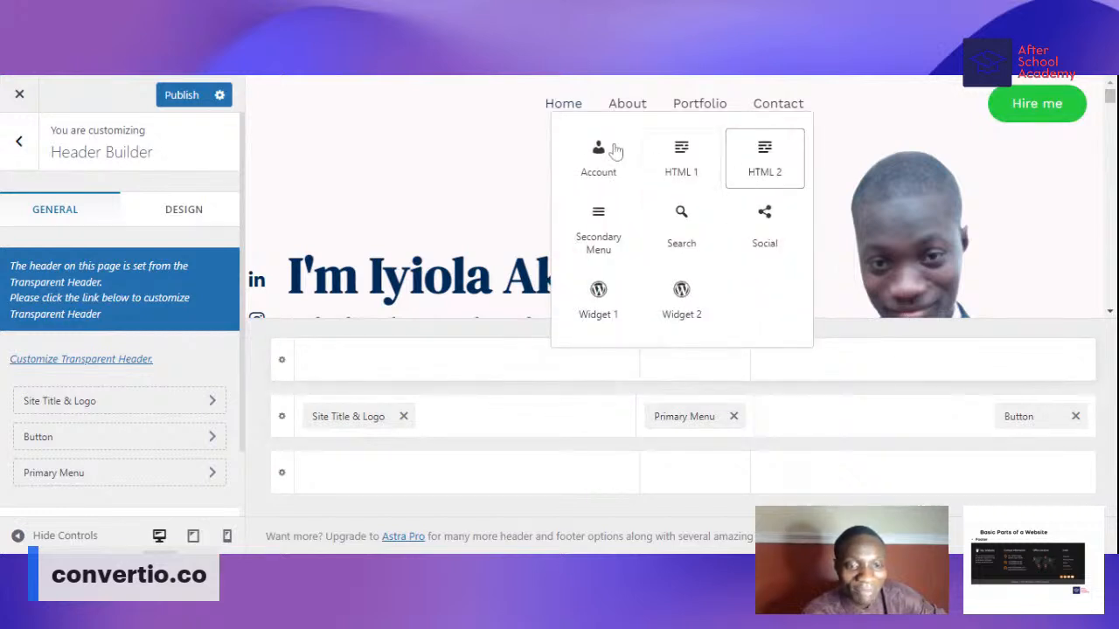
pyautogui.click(599, 165)
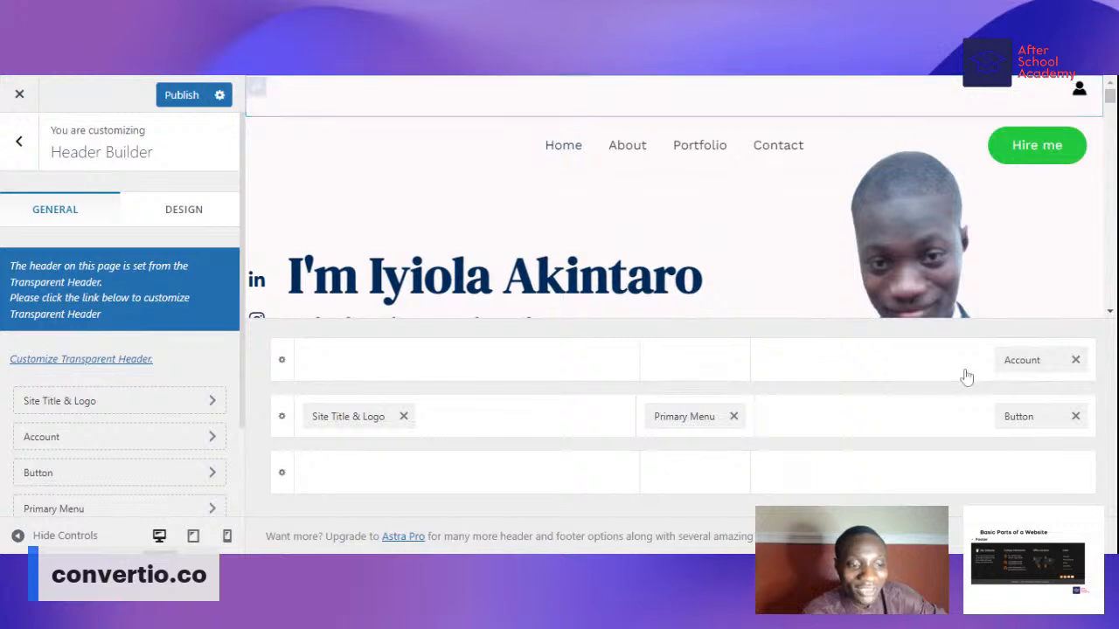
pyautogui.click(1076, 361)
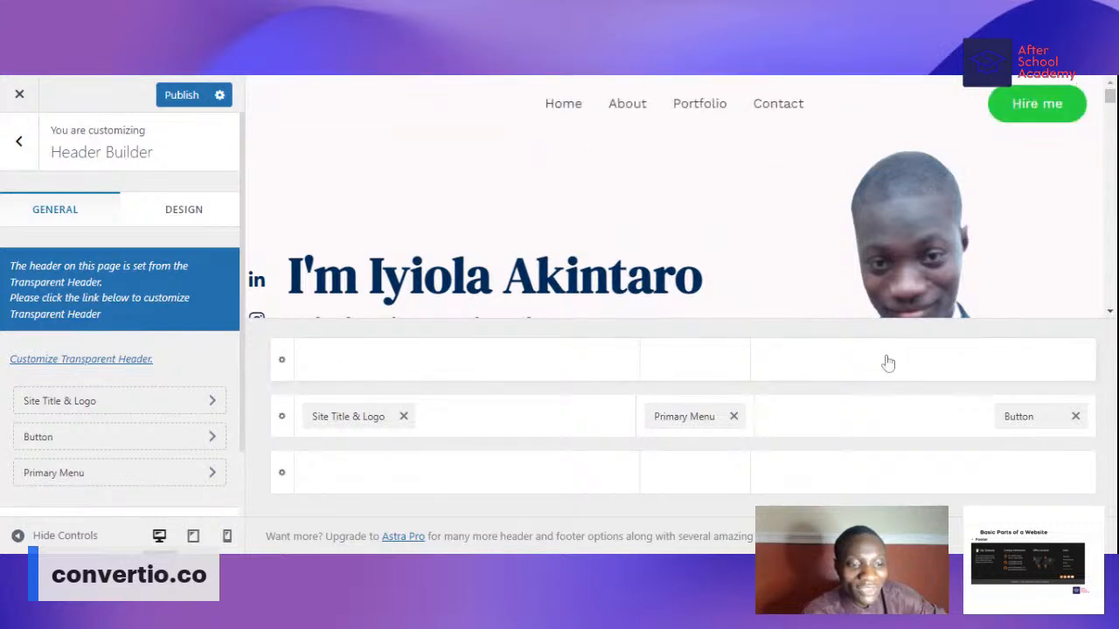
pyautogui.click(923, 363)
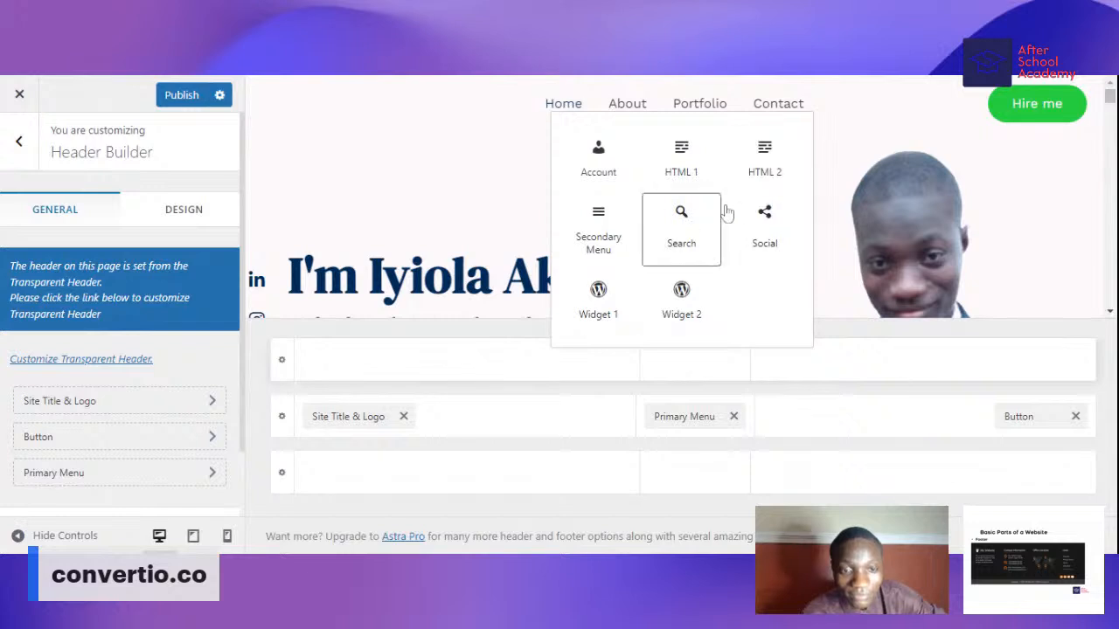
pyautogui.click(754, 221)
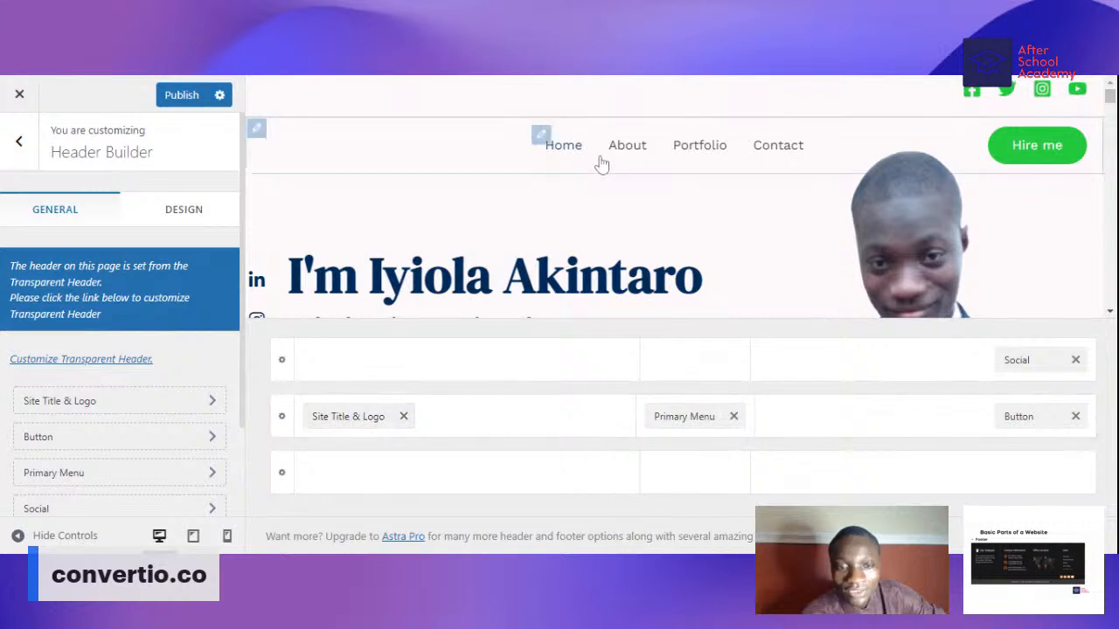
# - Remove Hire me and the top-bar Social, put Social in the main row's right cell, and publish
pyautogui.click(1075, 417)
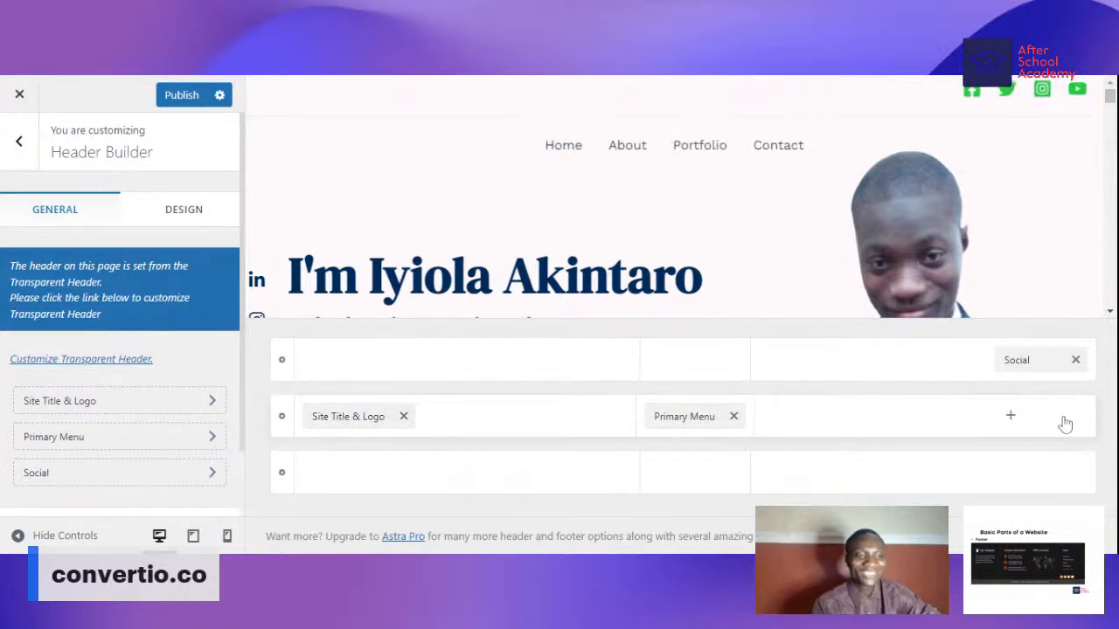
pyautogui.click(1075, 359)
pyautogui.click(1010, 416)
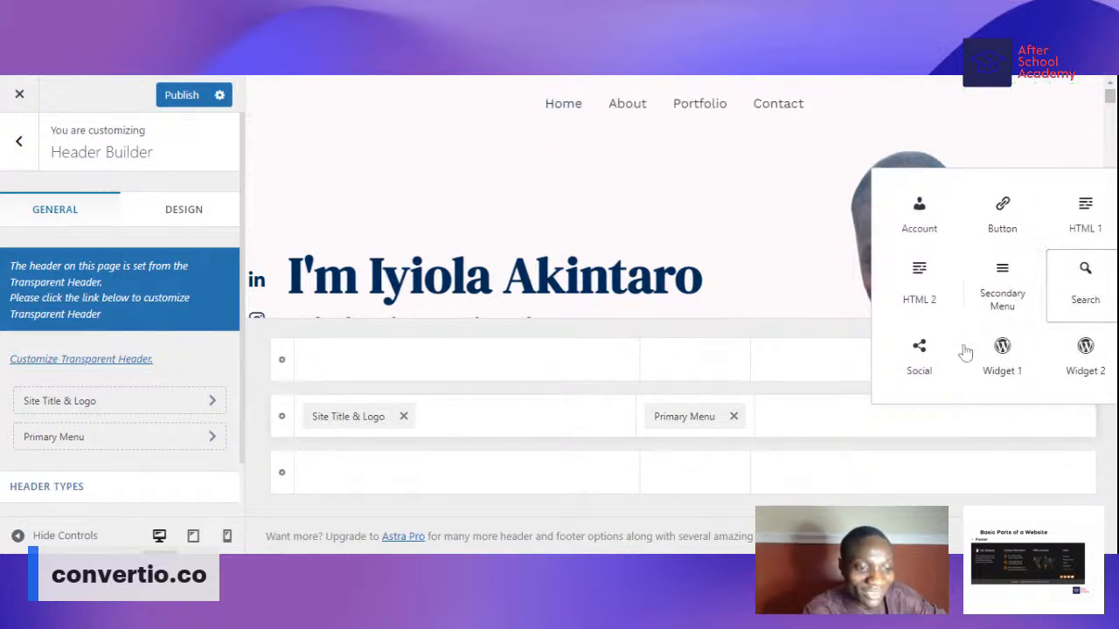
pyautogui.click(918, 358)
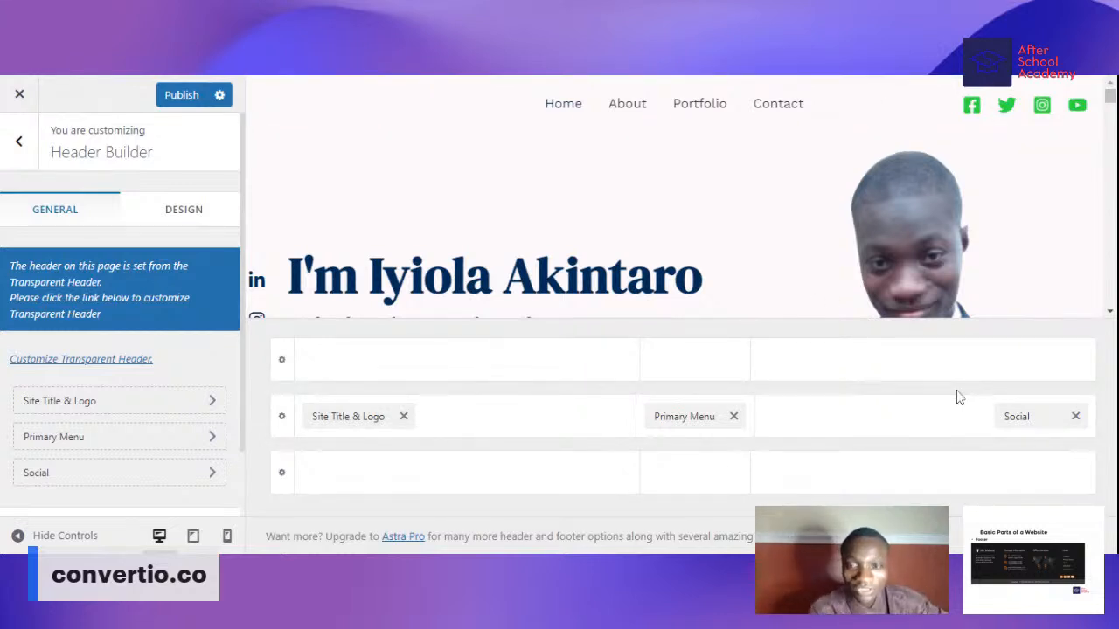
pyautogui.click(179, 95)
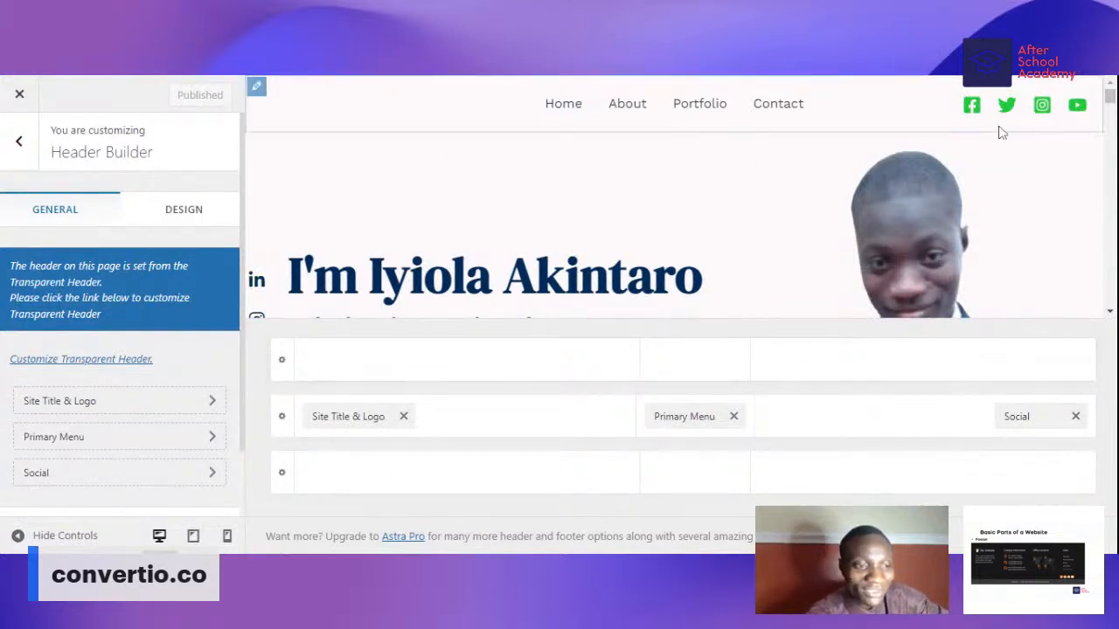
# - Replace the main row's Social with the Hire me button, then try Social after it
pyautogui.click(1076, 417)
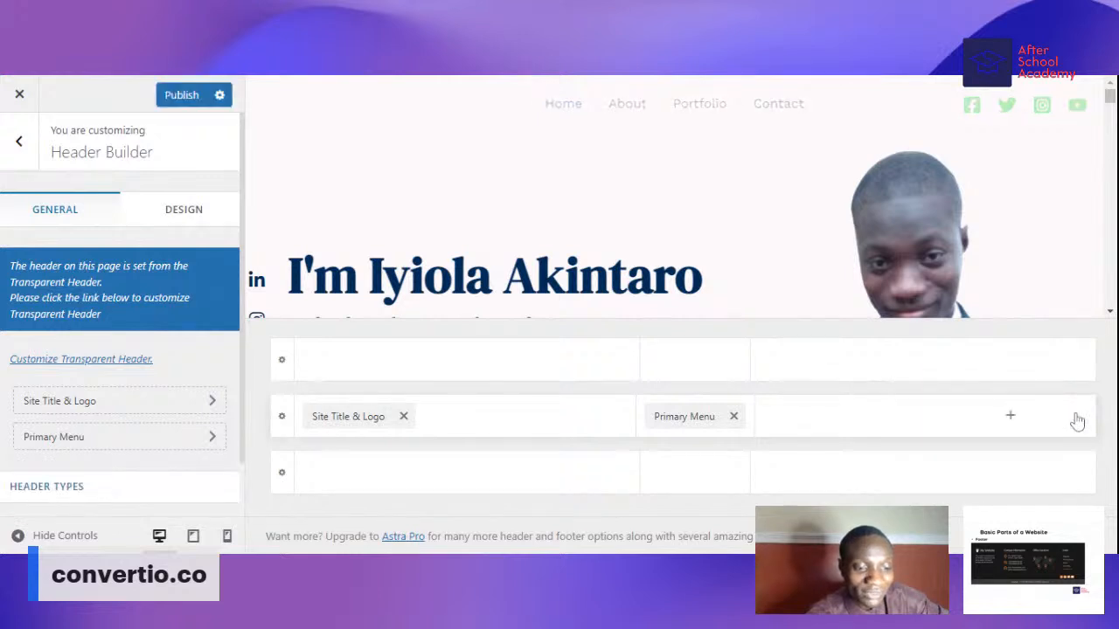
pyautogui.click(839, 421)
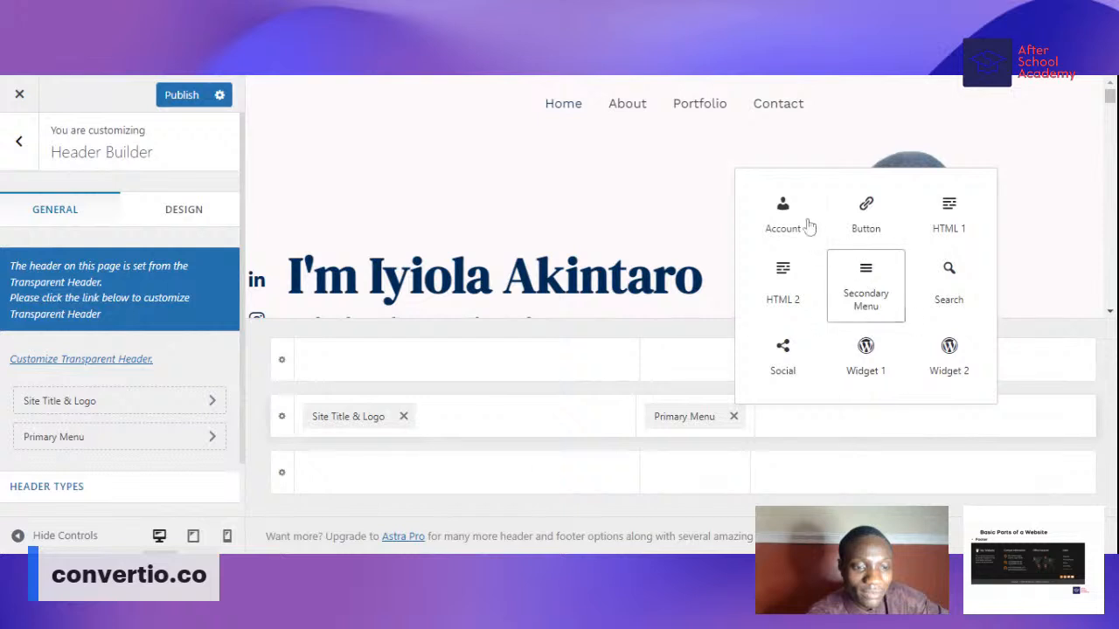
pyautogui.click(860, 215)
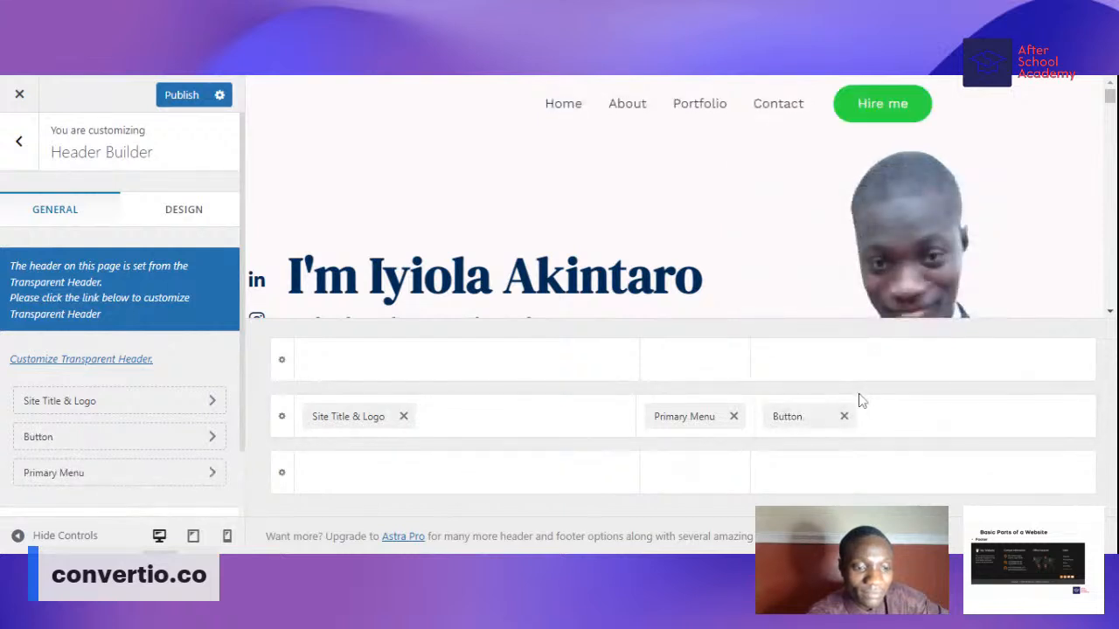
pyautogui.click(1012, 417)
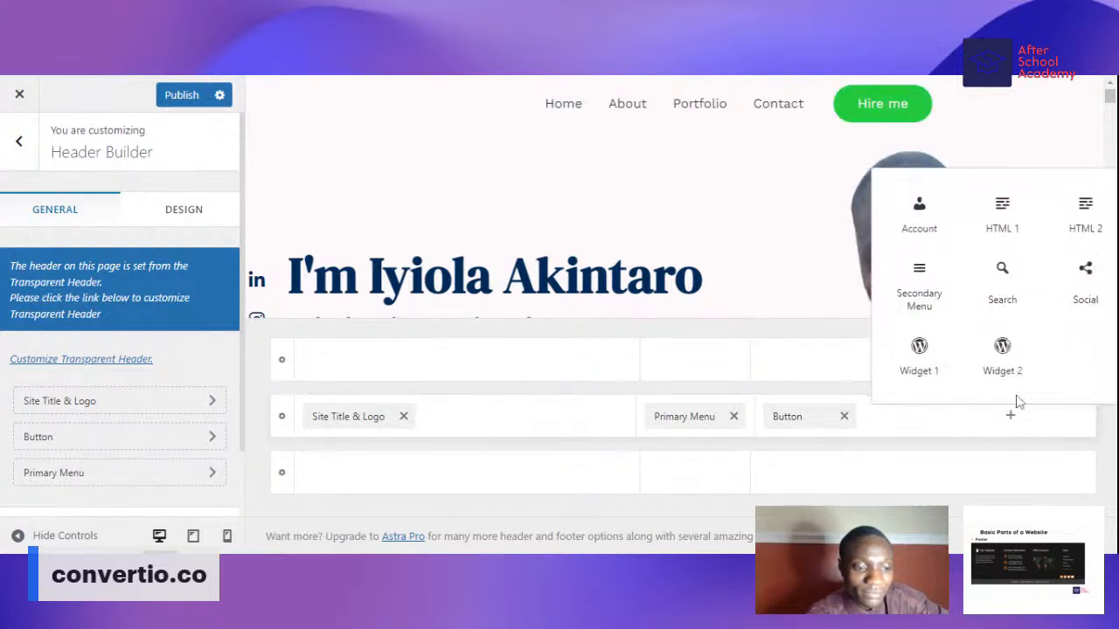
pyautogui.click(1084, 278)
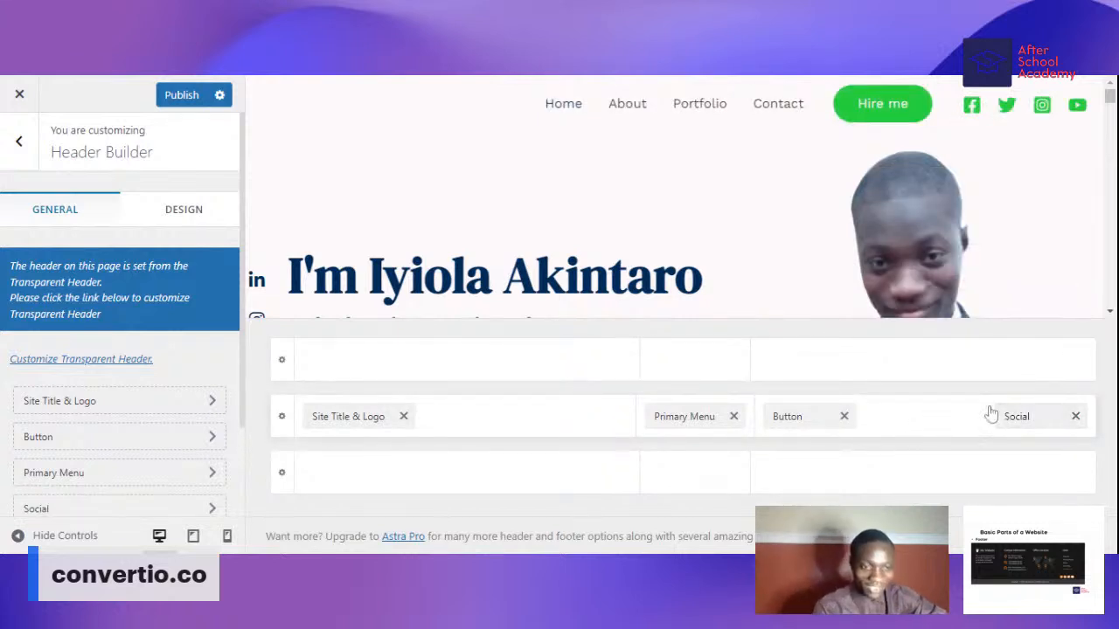
# - Leave only the green Hire me button at the header's right and publish
pyautogui.click(844, 417)
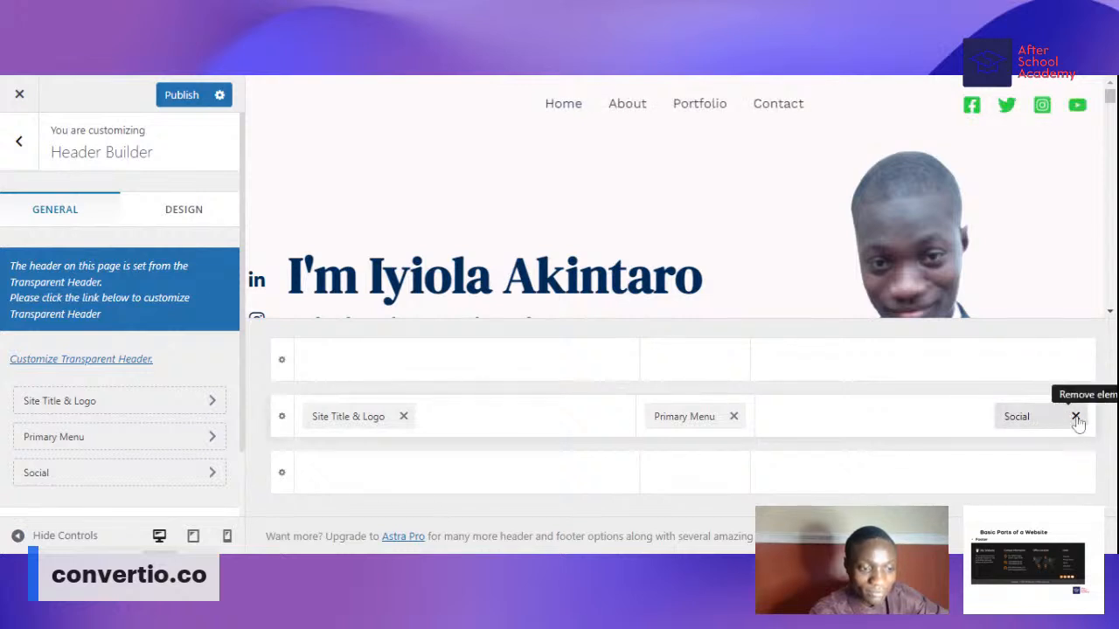
pyautogui.click(1075, 417)
pyautogui.click(1012, 419)
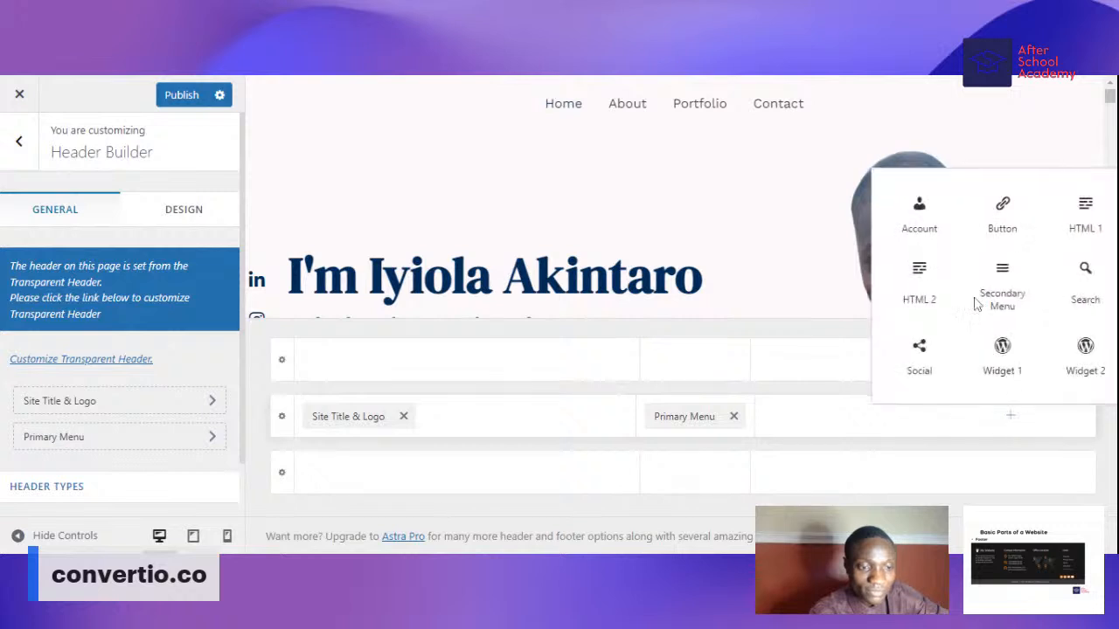
pyautogui.click(1001, 224)
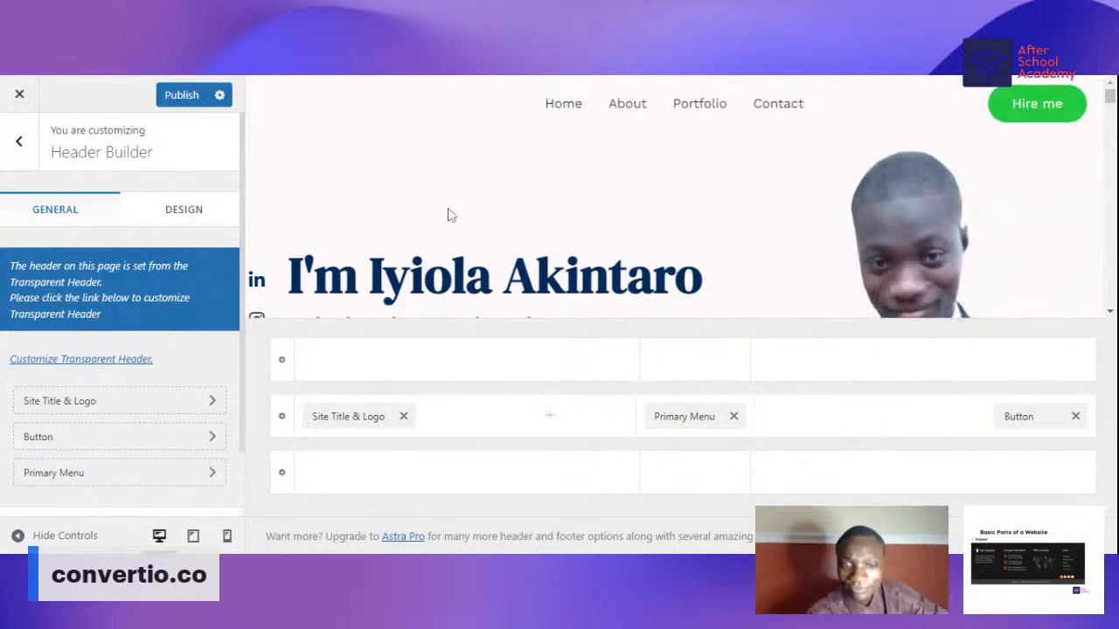
pyautogui.click(182, 96)
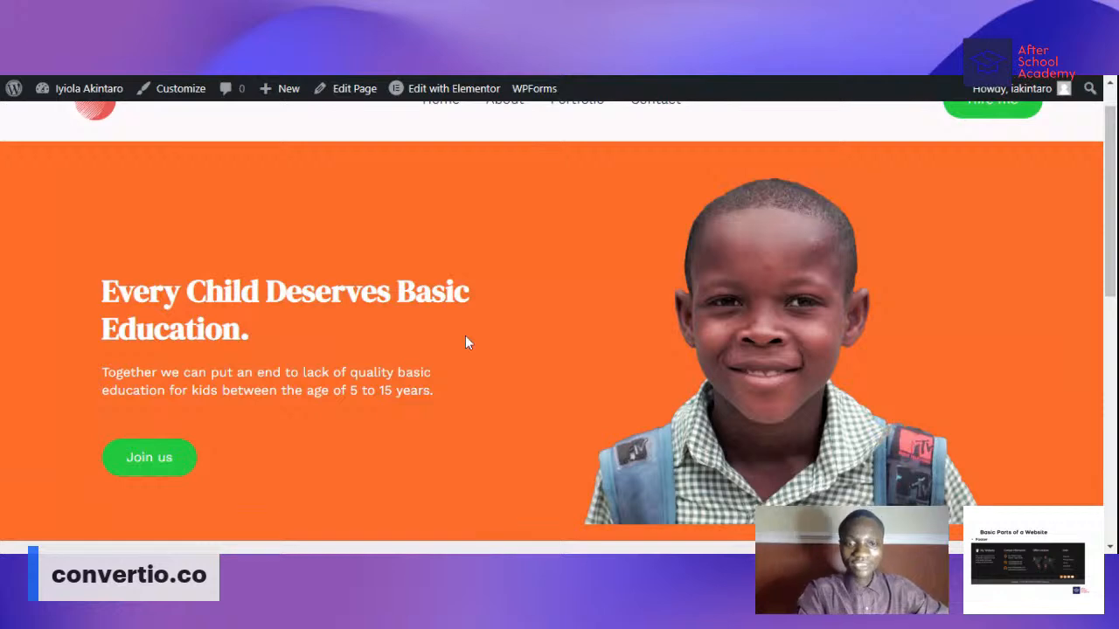
# - Scroll the live homepage down toward the cards and back up to the new header
pyautogui.scroll(-6, 498, 289)
pyautogui.scroll(-2, 498, 294)
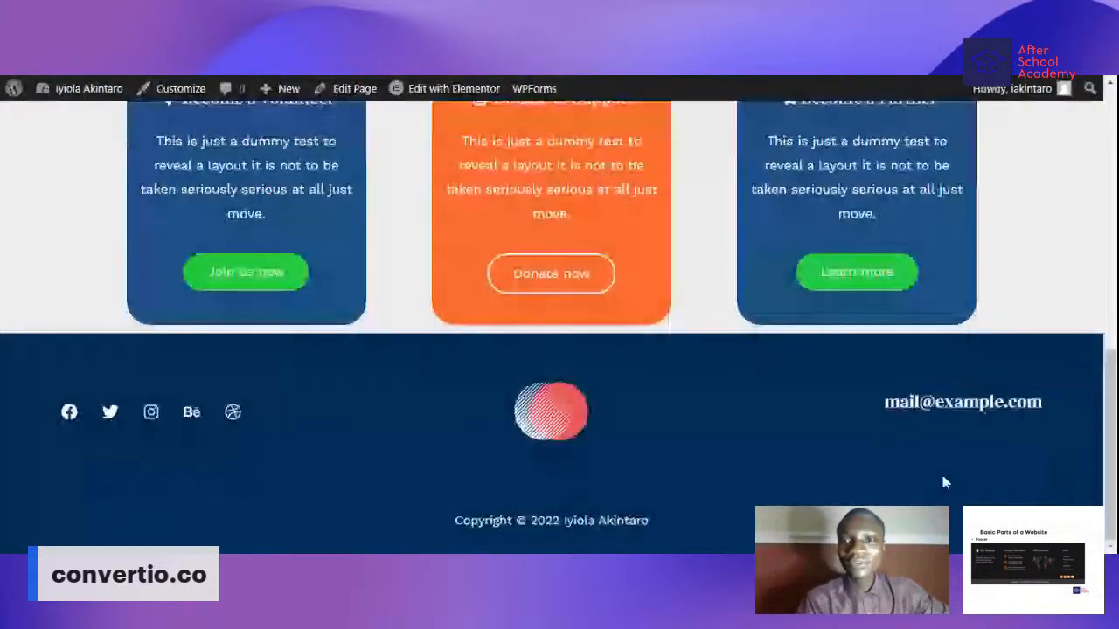
pyautogui.scroll(8, 678, 386)
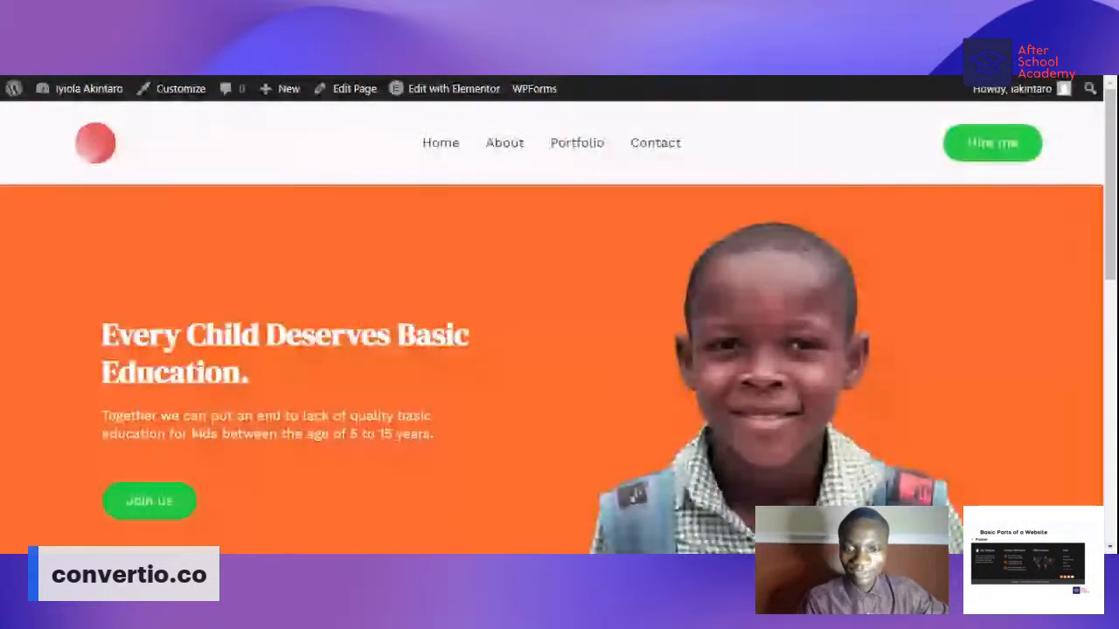